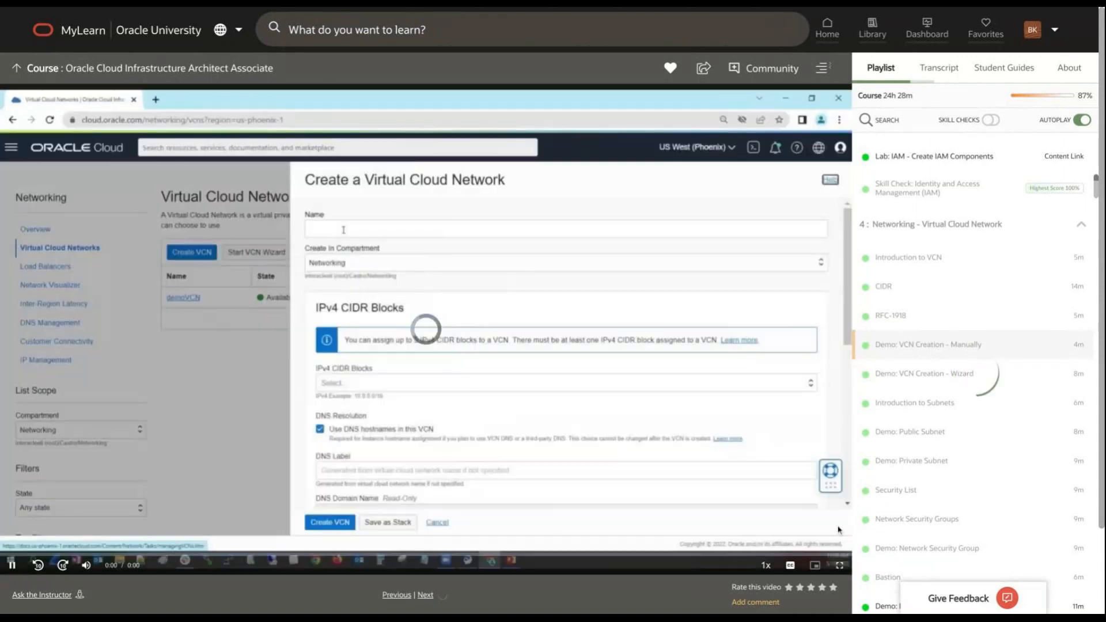
# Set the manual VCN creation demo video to 1080p quality and show it full screen.
pyautogui.moveTo(790, 565)
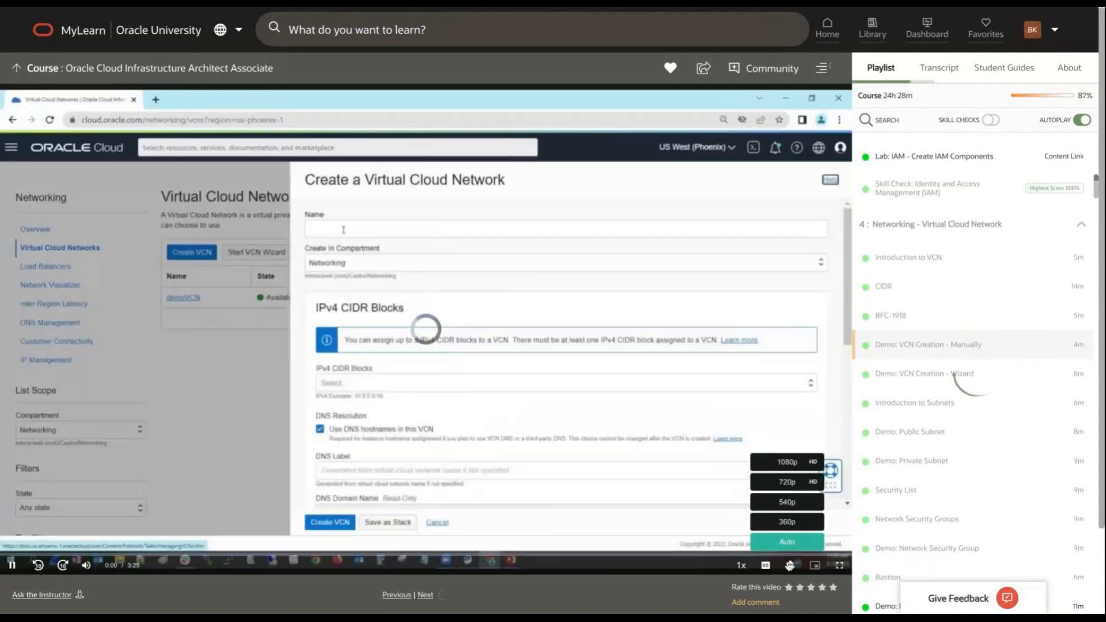
pyautogui.click(789, 467)
pyautogui.click(839, 564)
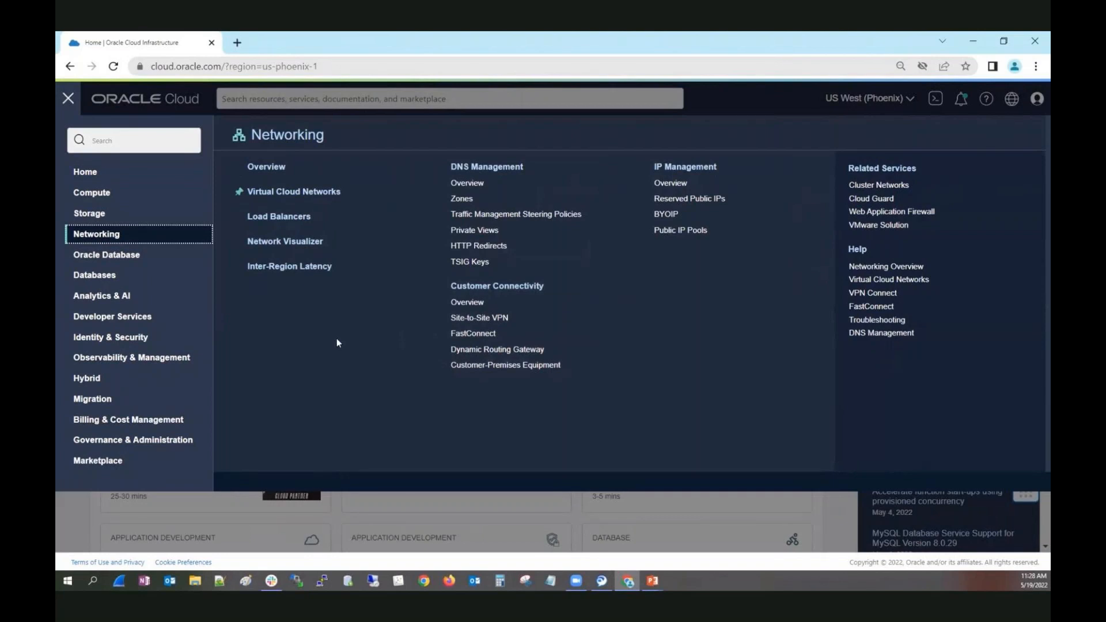
# Open the Virtual Cloud Networks page of the Networking services.
pyautogui.click(298, 198)
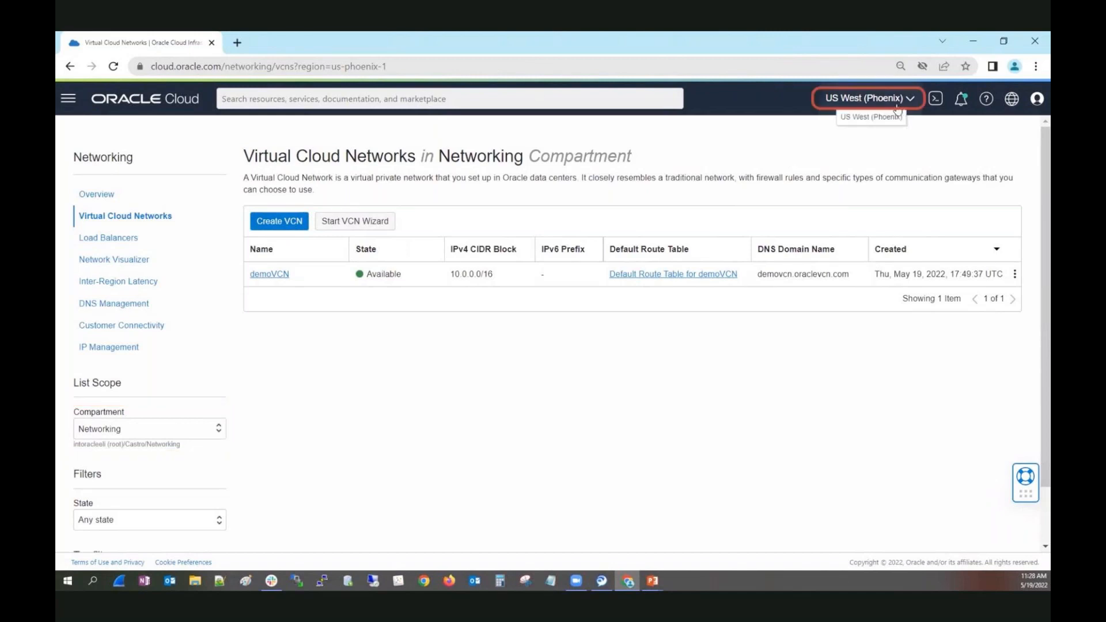
pyautogui.click(280, 221)
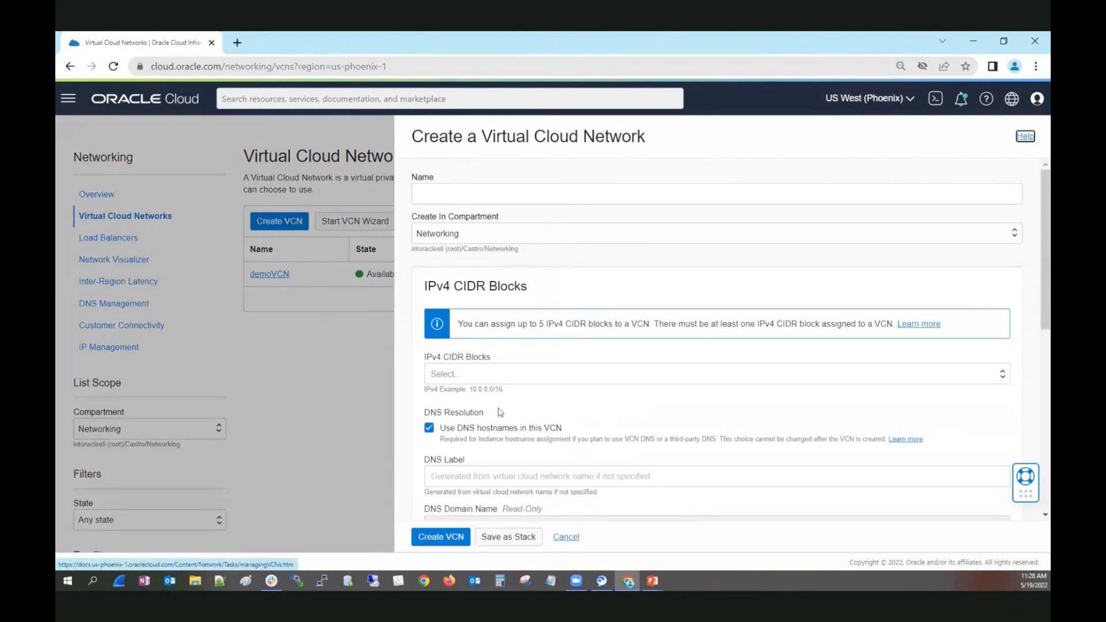
pyautogui.click(481, 375)
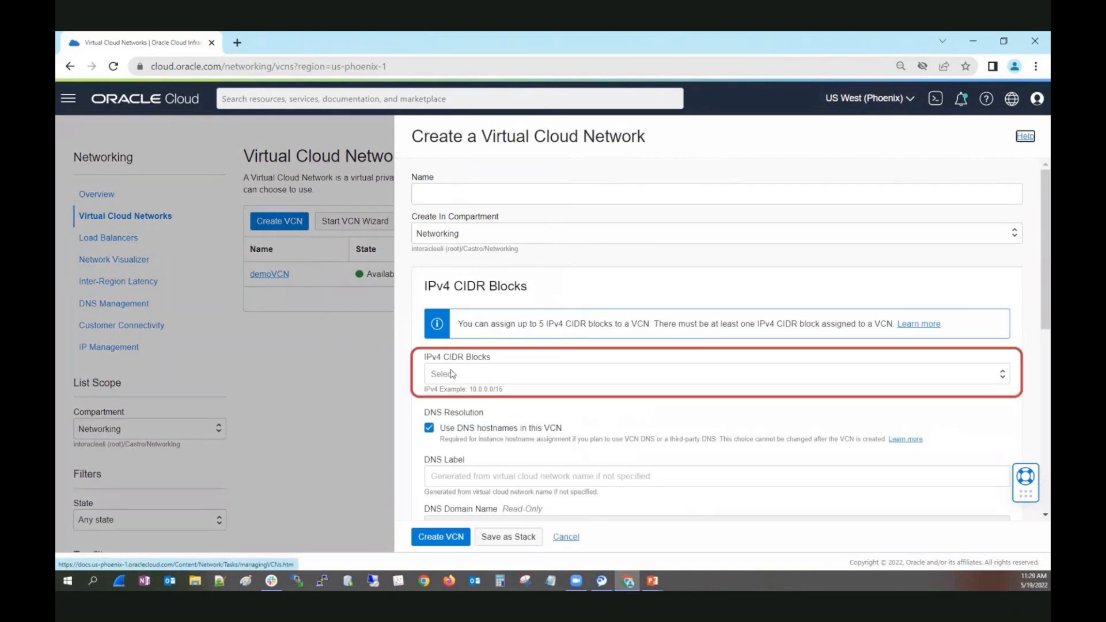
pyautogui.click(566, 537)
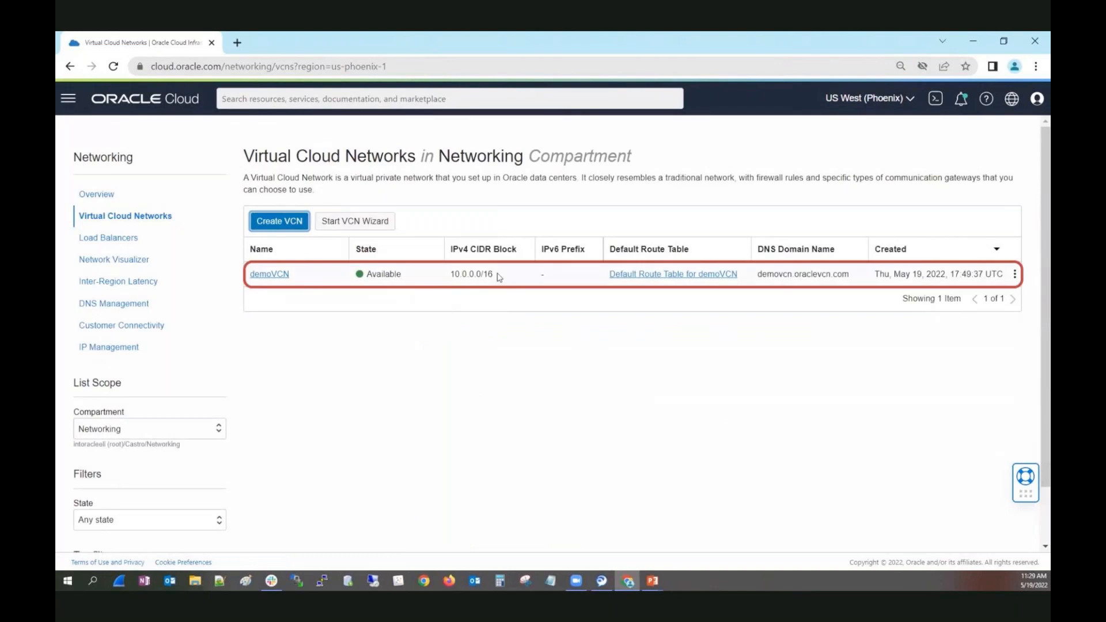
pyautogui.tripleClick(453, 275)
# Start creating a virtual cloud network in the Networking compartment and name it ManualVCN.
pyautogui.click(294, 230)
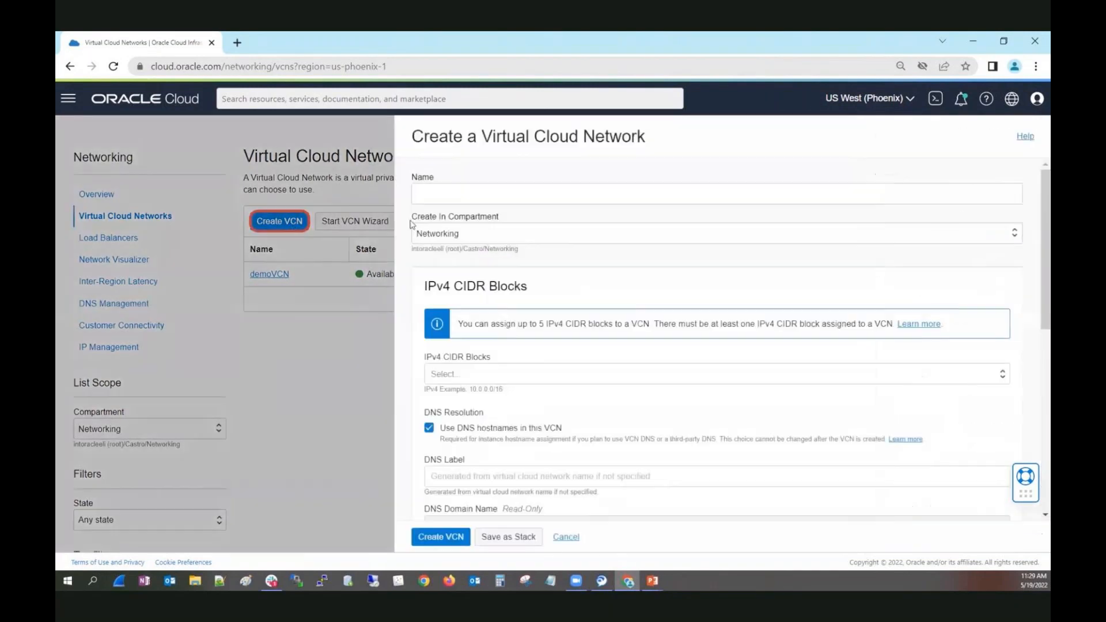
pyautogui.click(464, 194)
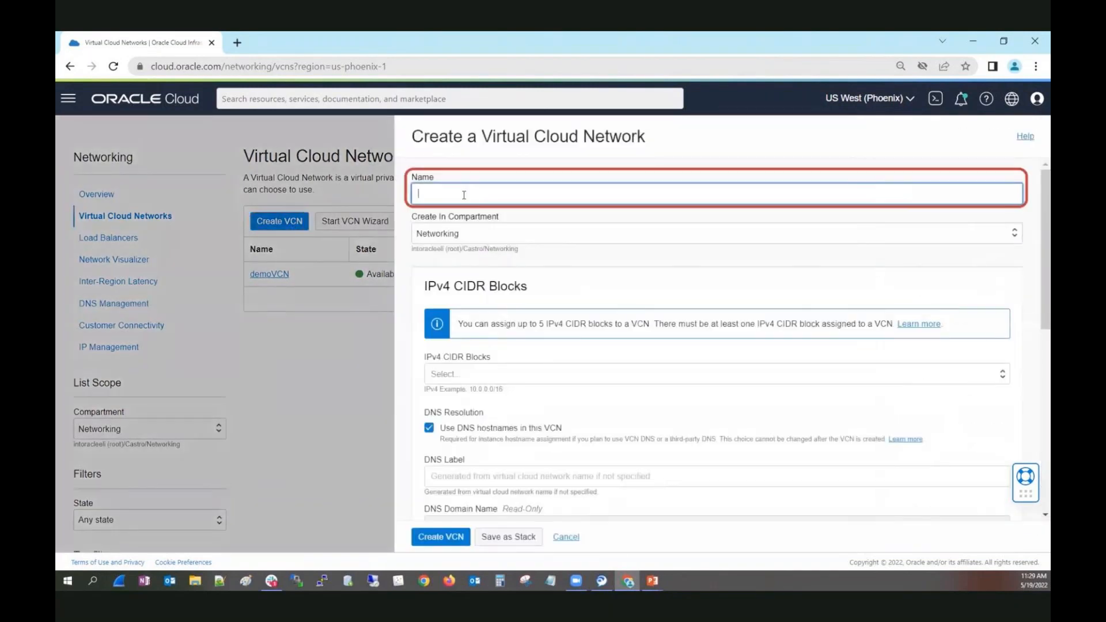
pyautogui.write('Manua')
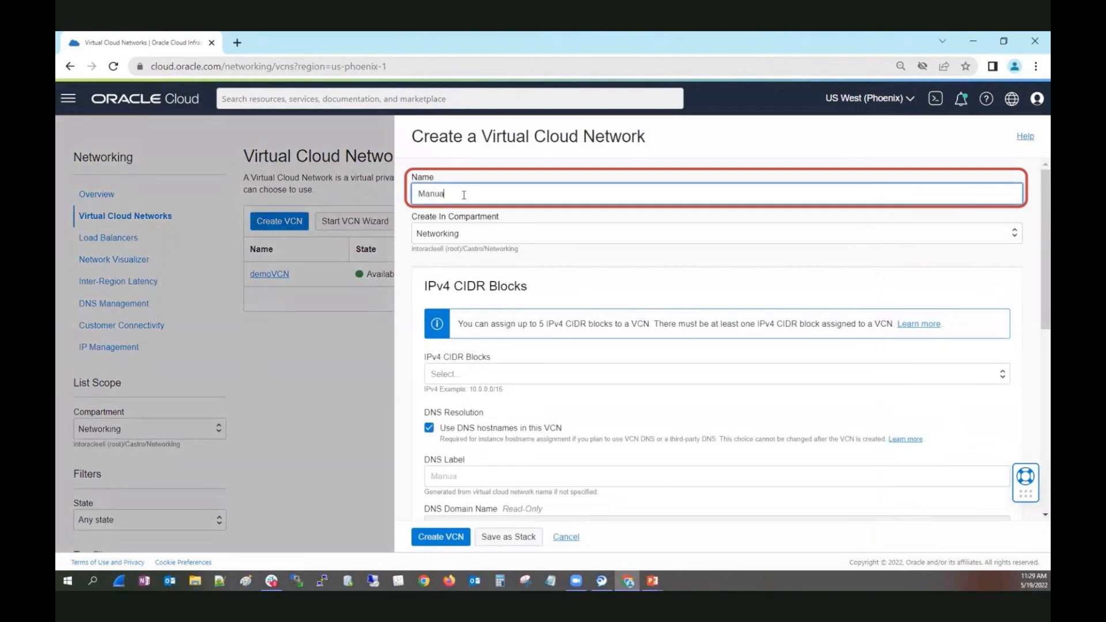
pyautogui.write('lVCN')
# Assign the IPv4 CIDR block 10.1.0.0/16 and create the virtual cloud network with the default DNS and IPv6 settings.
pyautogui.click(462, 374)
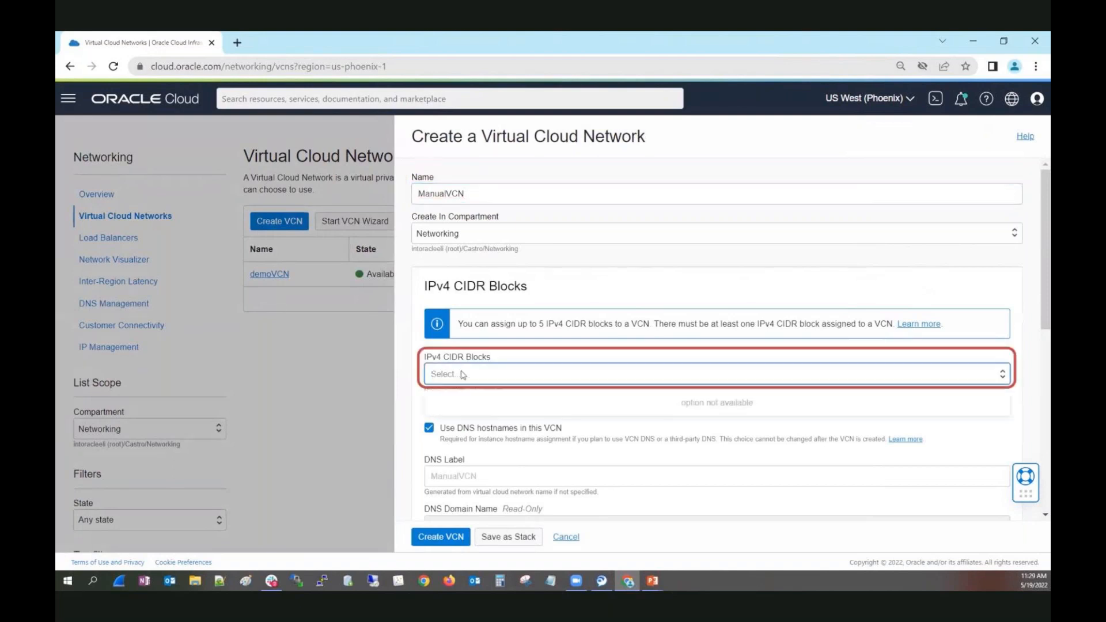
pyautogui.write('10.1.0.0')
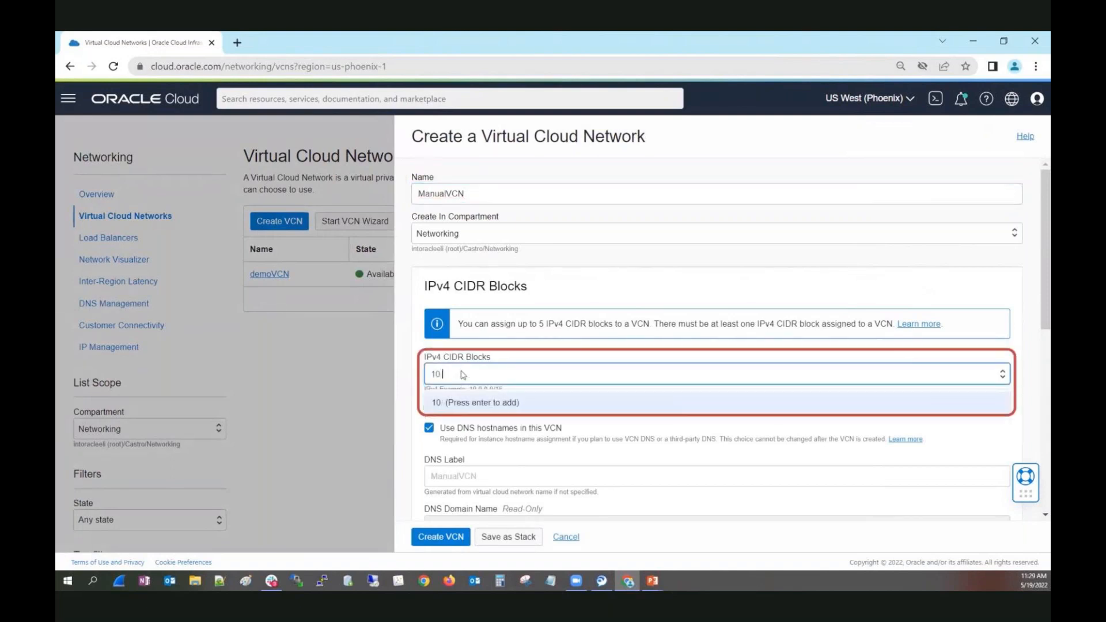
pyautogui.write('/16')
pyautogui.click(467, 405)
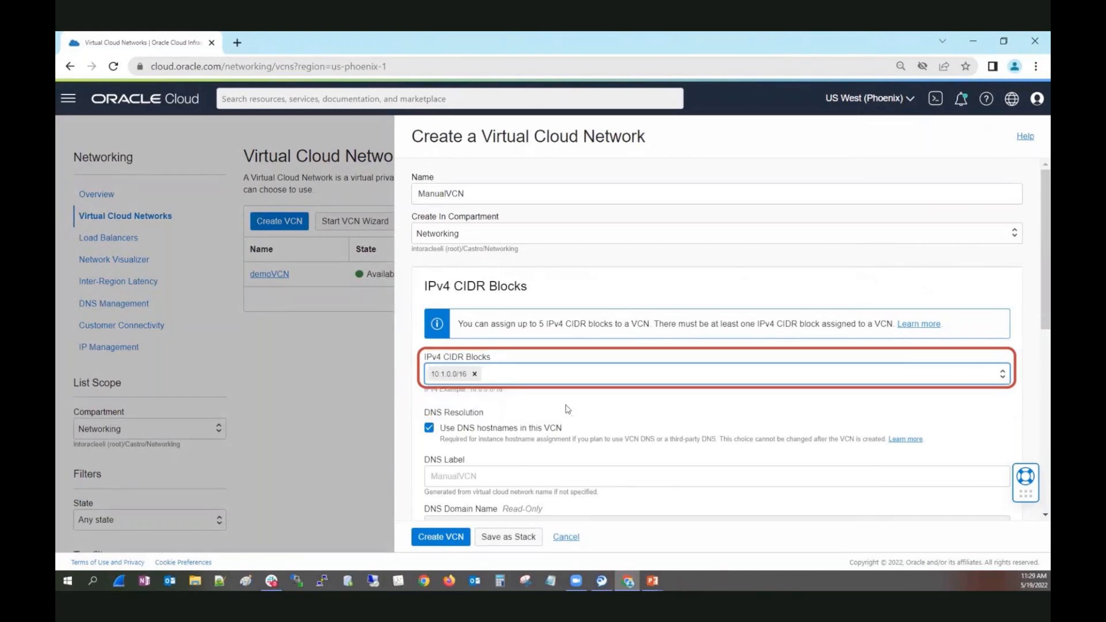
pyautogui.scroll(-3, 1036, 313)
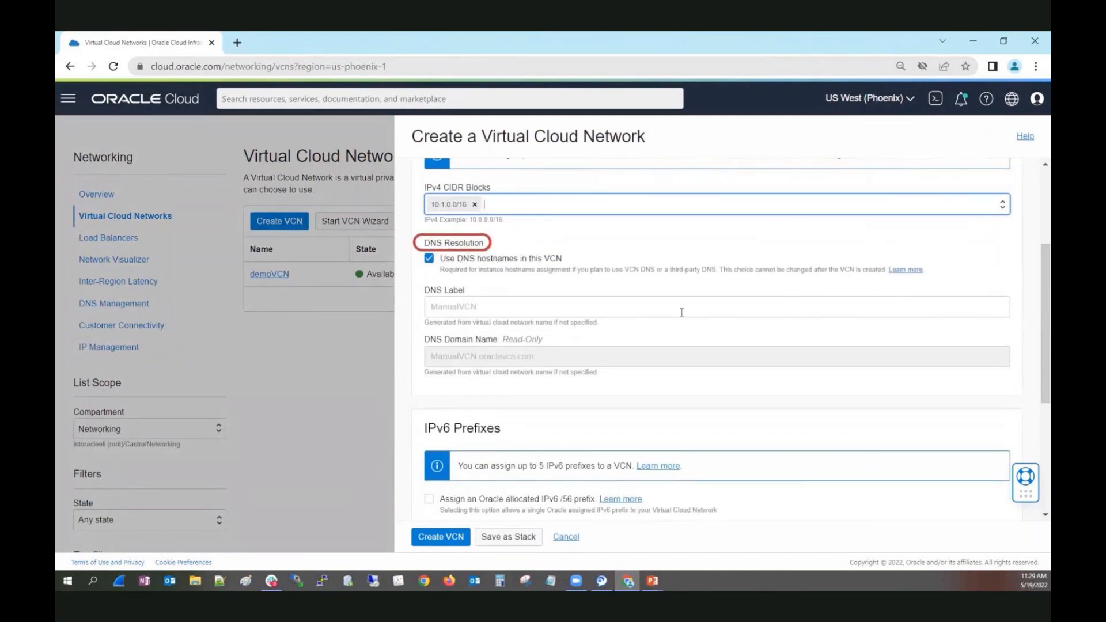
pyautogui.scroll(-4, 760, 340)
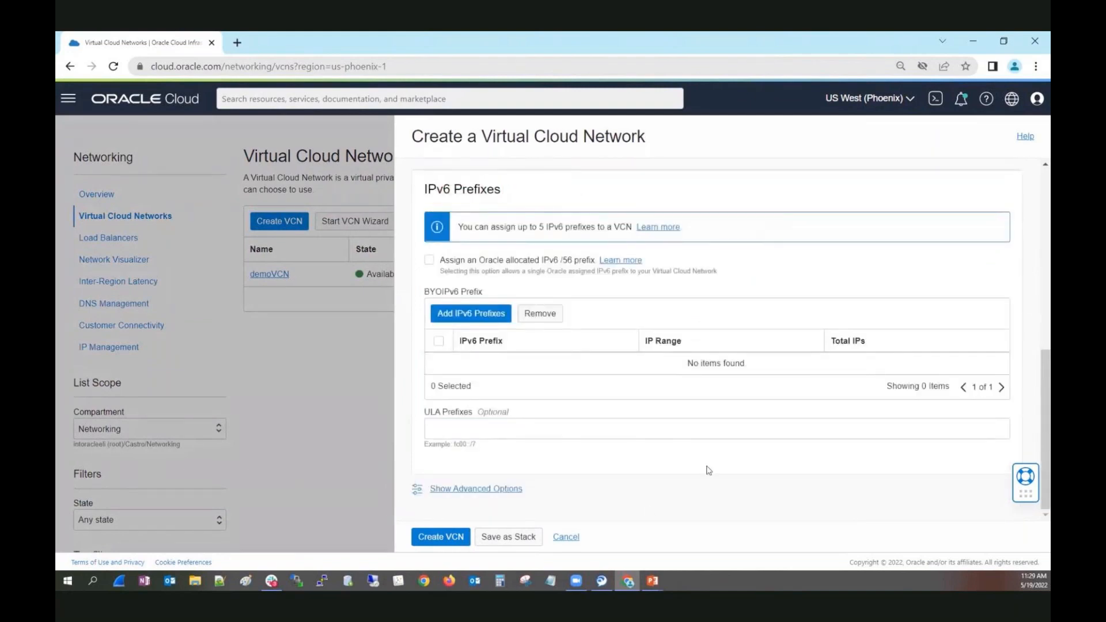
pyautogui.click(441, 537)
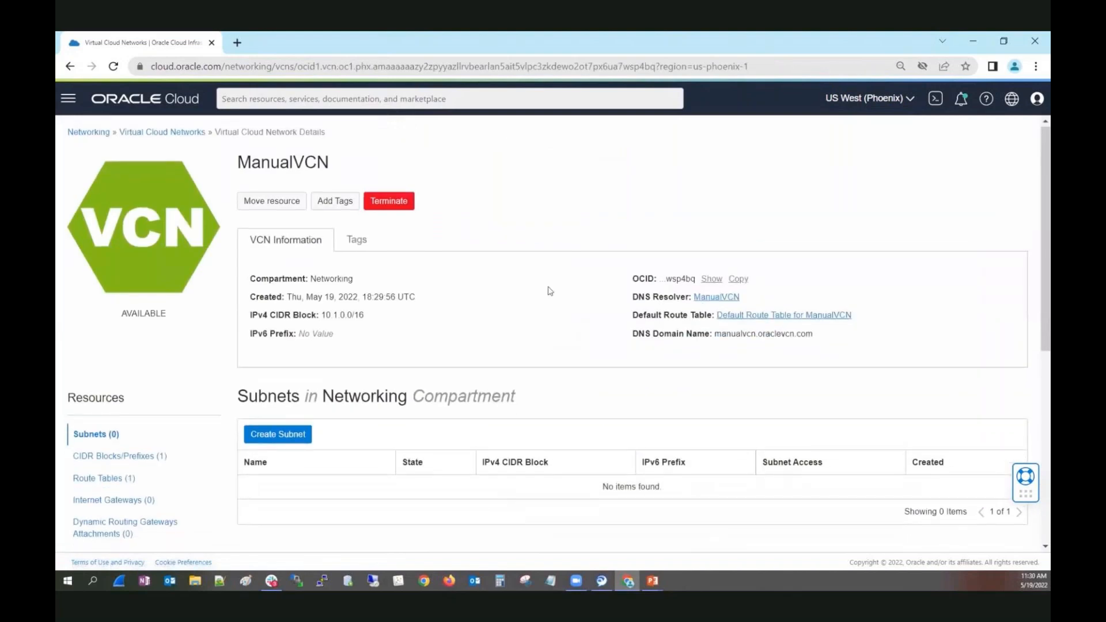
# Examine the route tables and the list of other resources of ManualVCN.
pyautogui.scroll(-2, 550, 294)
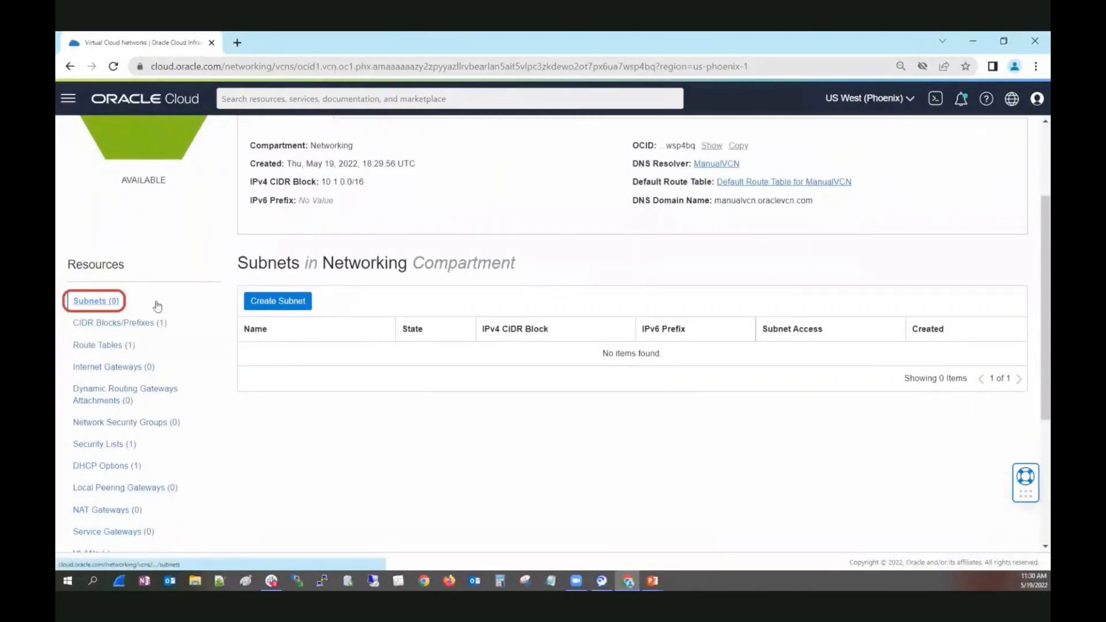
pyautogui.click(102, 347)
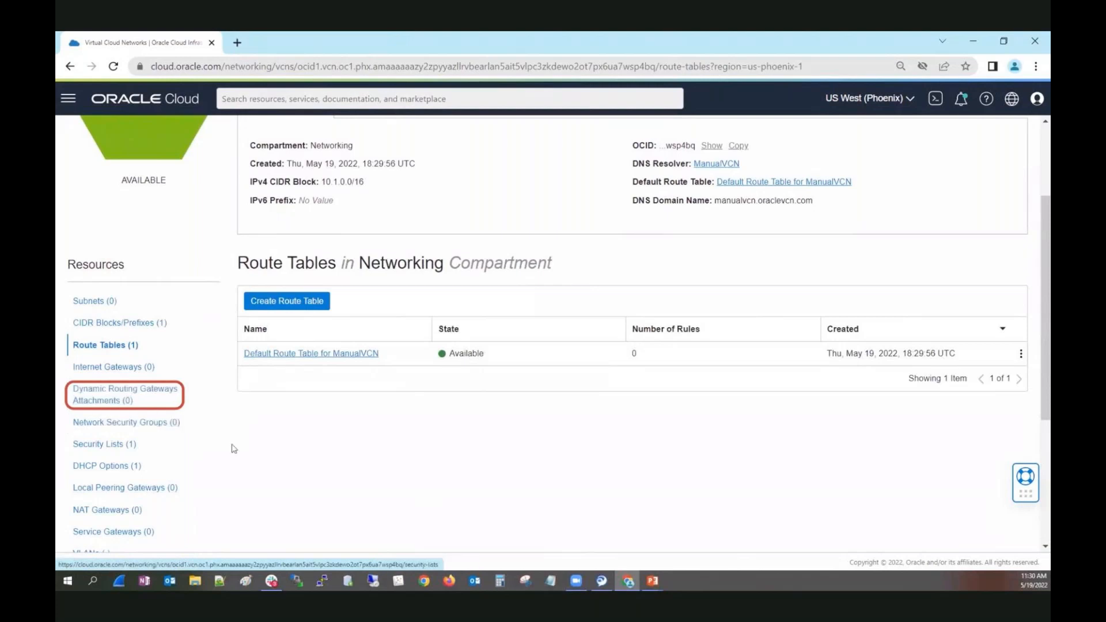
pyautogui.scroll(-1, 232, 441)
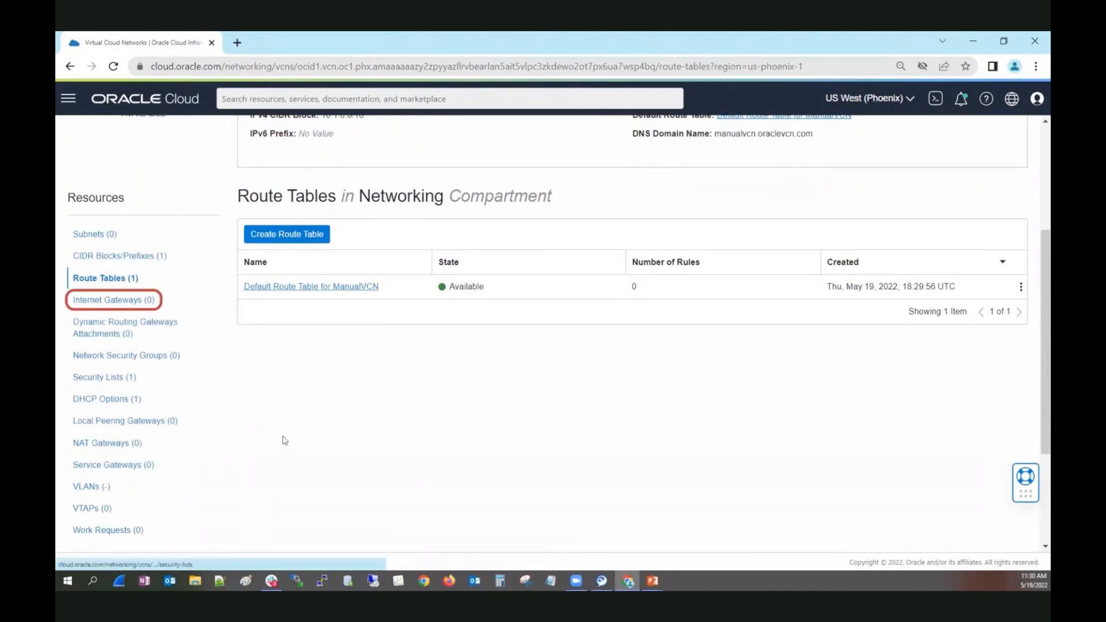
pyautogui.scroll(3, 298, 451)
pyautogui.scroll(1, 312, 448)
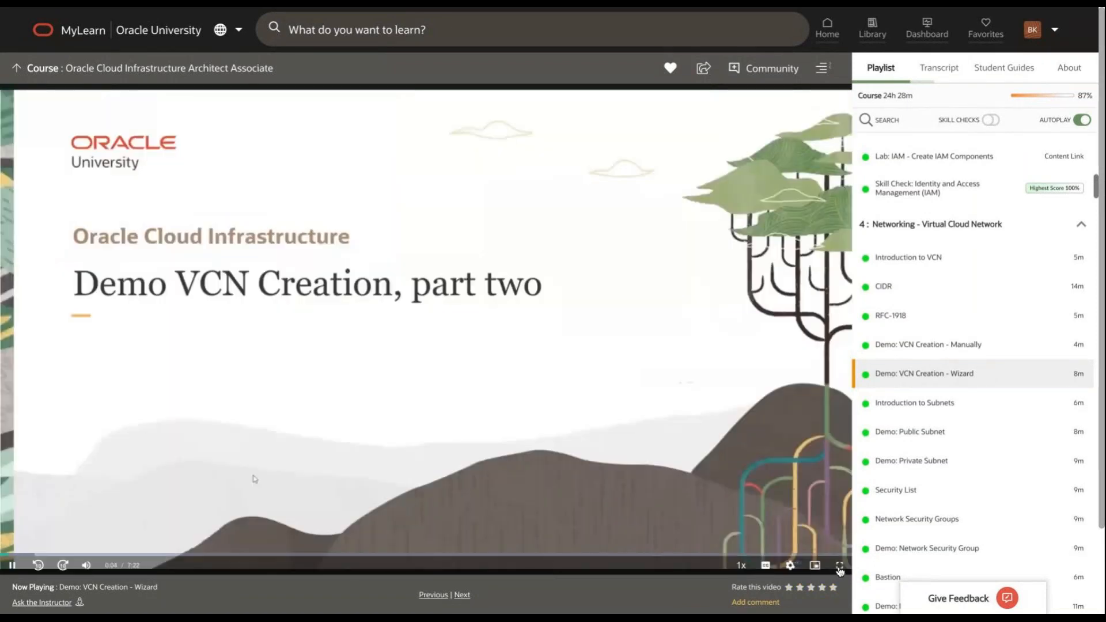
# Show the VCN Creation - Wizard demo video full screen at 1080p quality.
pyautogui.click(840, 566)
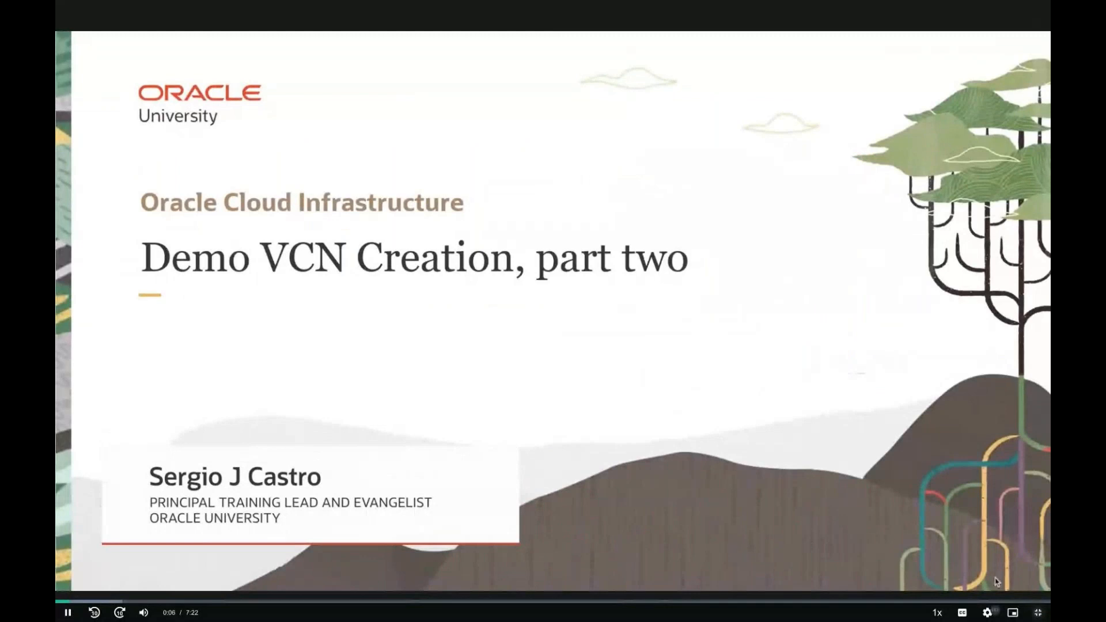
pyautogui.click(961, 613)
pyautogui.click(986, 613)
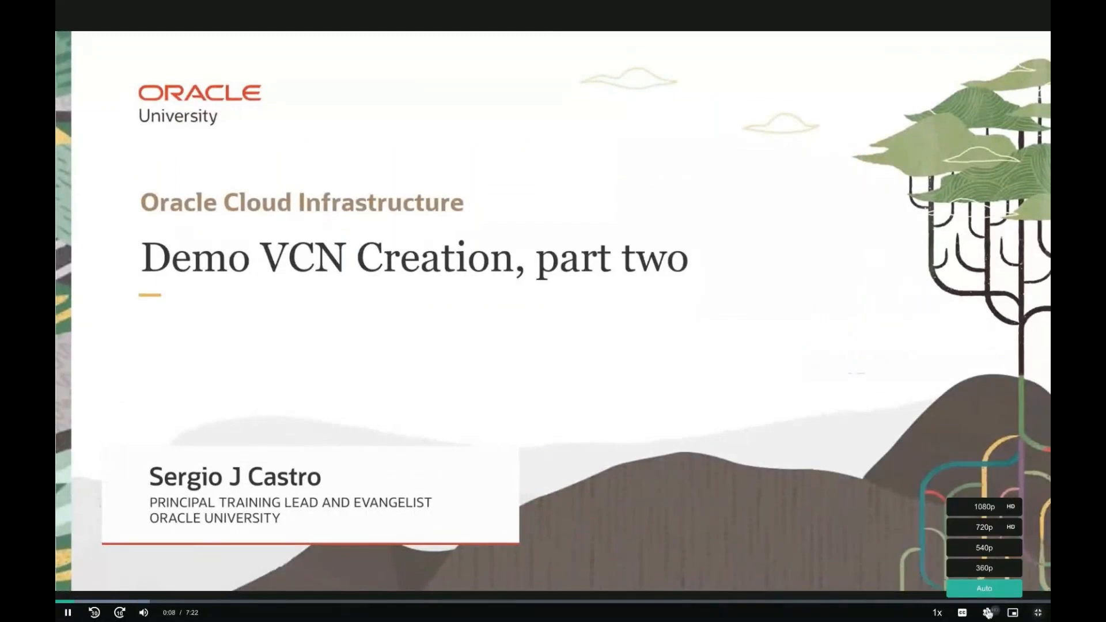
pyautogui.click(987, 513)
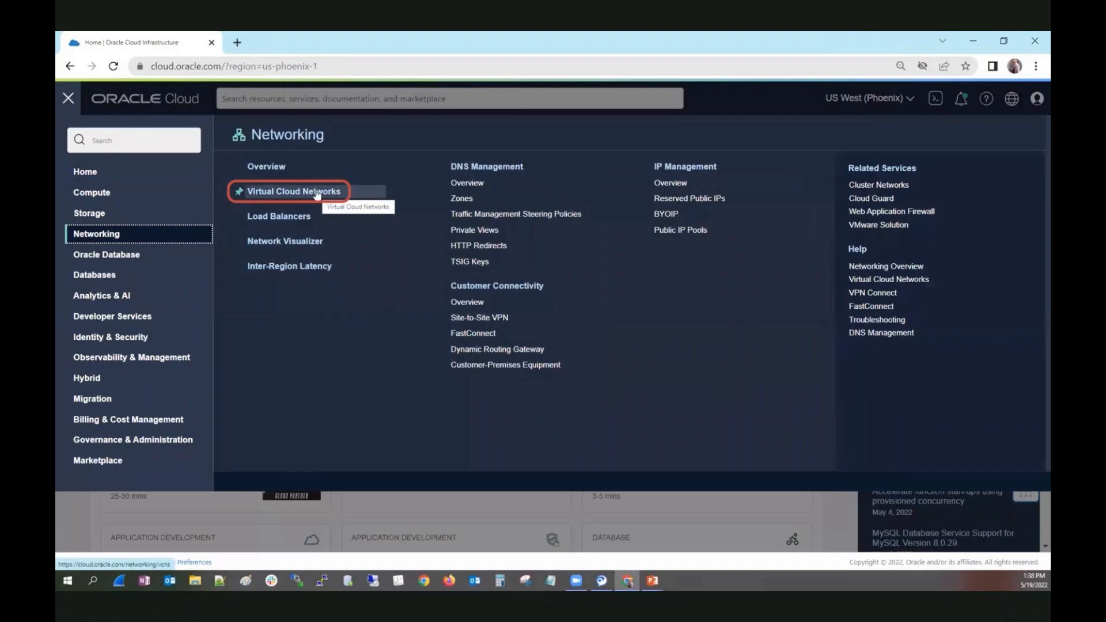
# Open the Virtual Cloud Networks page and start the VCN wizard with the Create VCN with Internet Connectivity option.
pyautogui.click(316, 193)
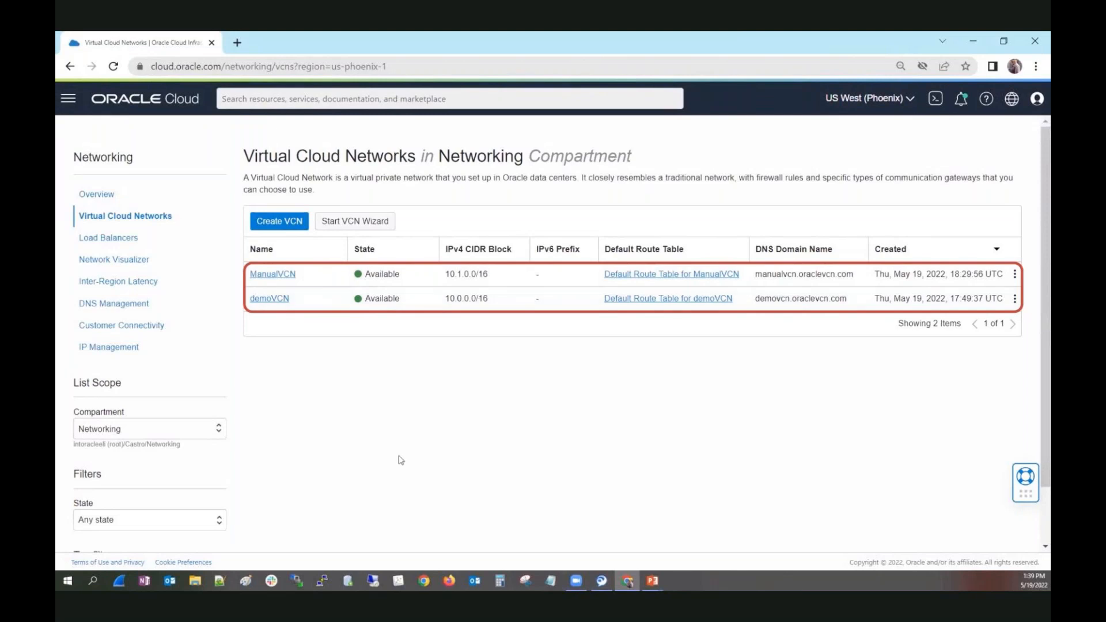
pyautogui.click(351, 227)
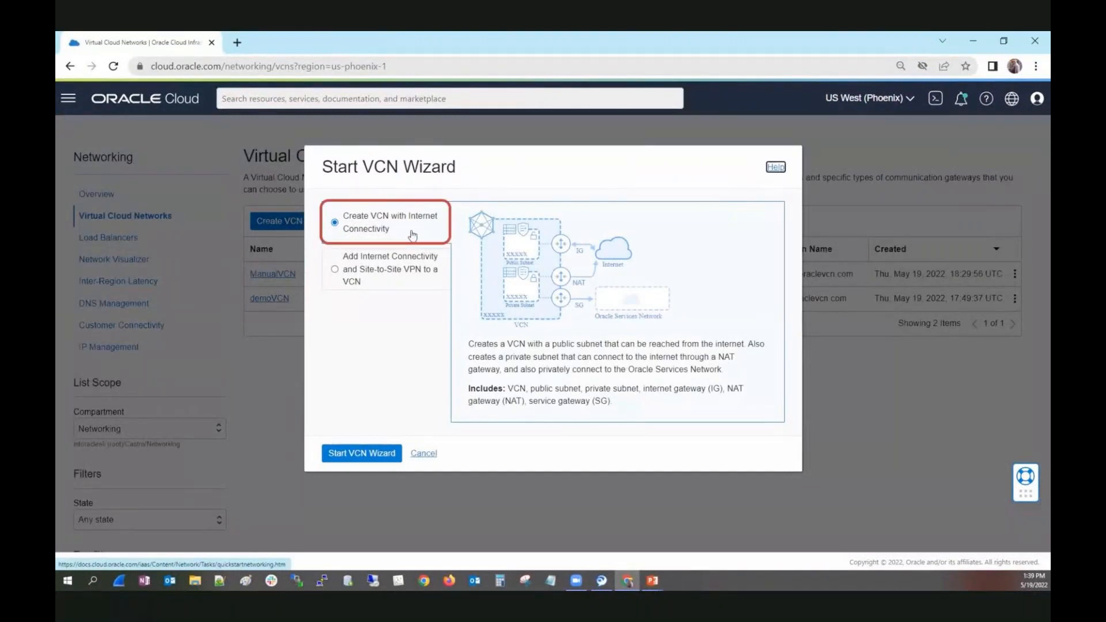
pyautogui.click(355, 271)
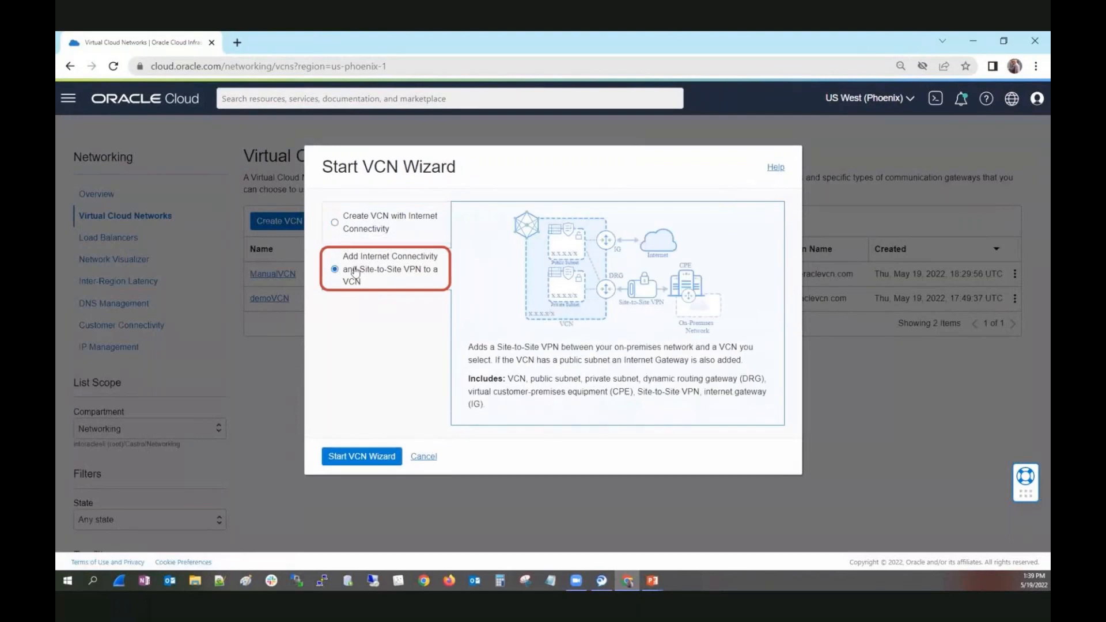
pyautogui.click(372, 229)
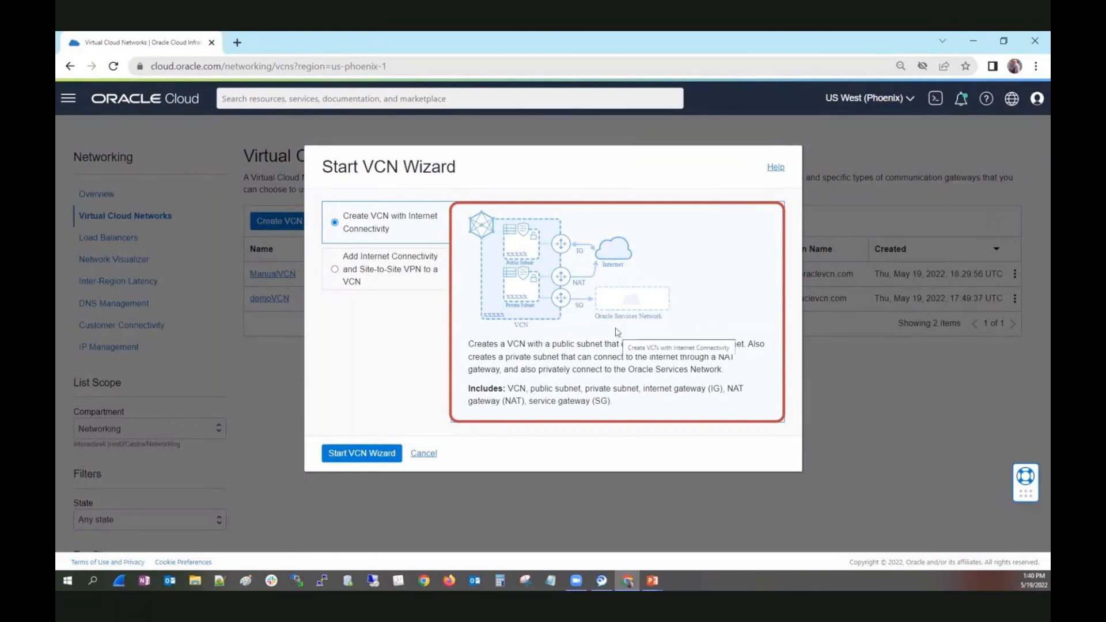
pyautogui.click(351, 455)
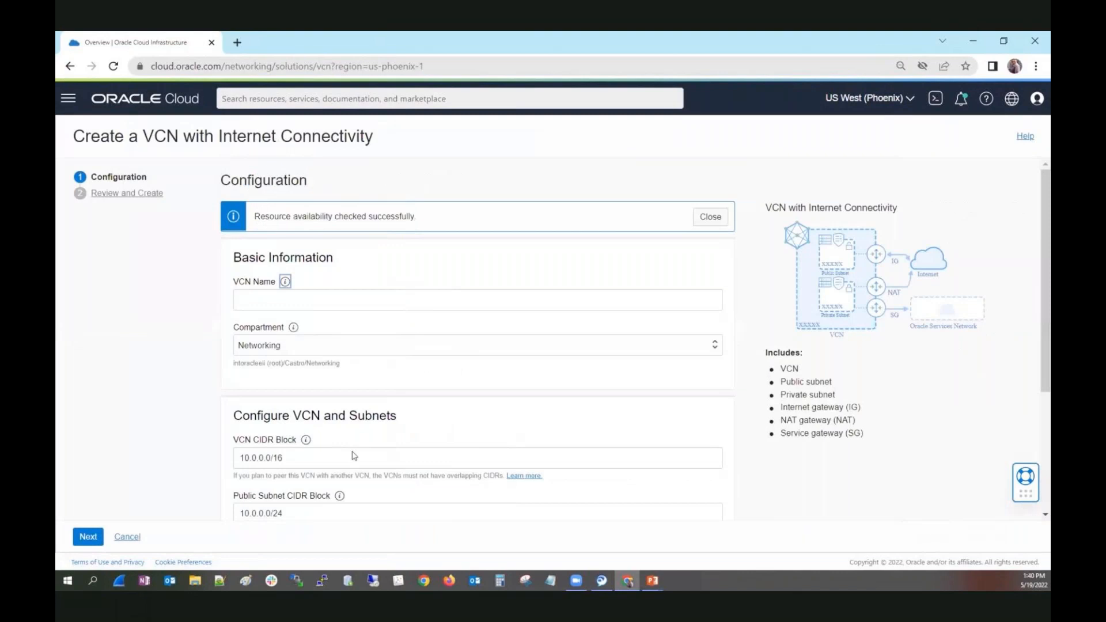
# Name the wizard's virtual cloud network WizardVCN.
pyautogui.click(309, 298)
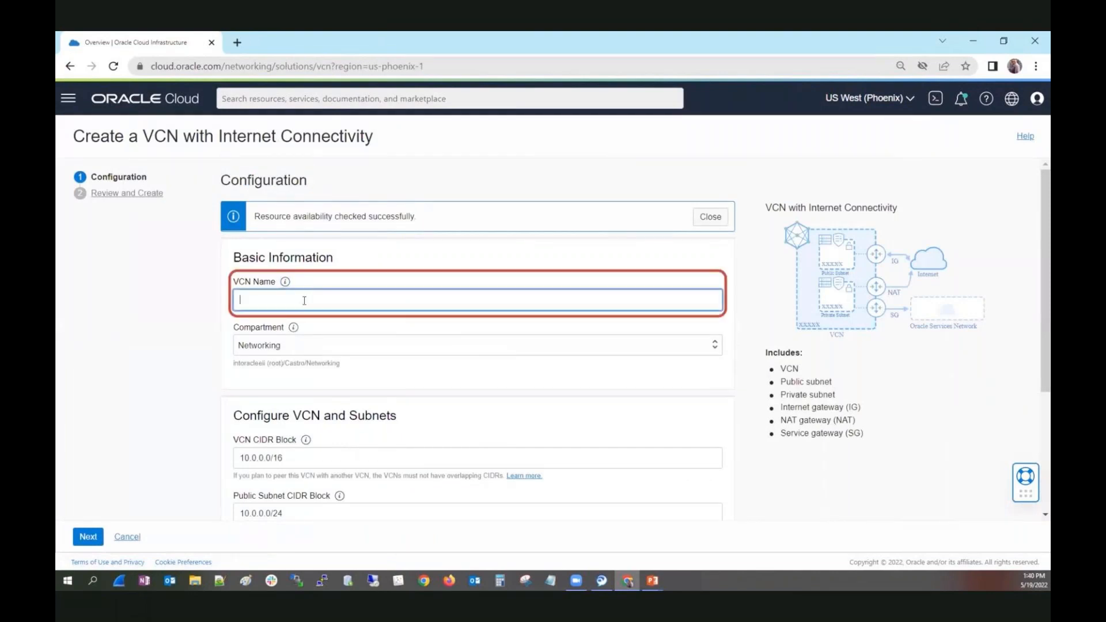
pyautogui.write('WizardVCN')
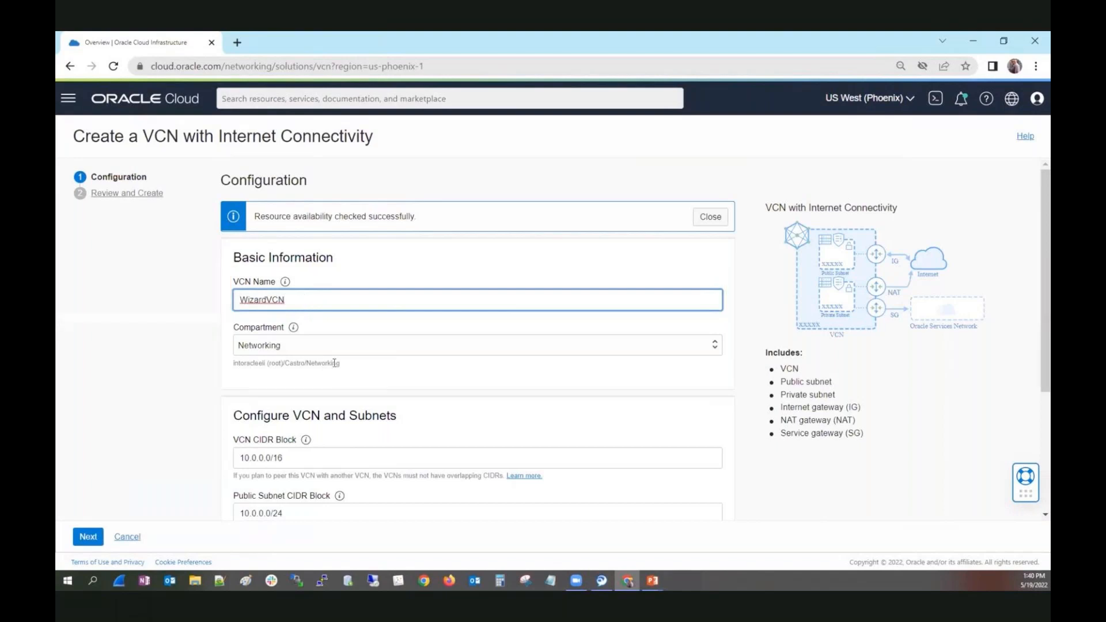
# Set the VCN CIDR block to 10.2.0.0/16 and the public subnet CIDR block to 10.2.0.0/24.
pyautogui.scroll(-2, 344, 380)
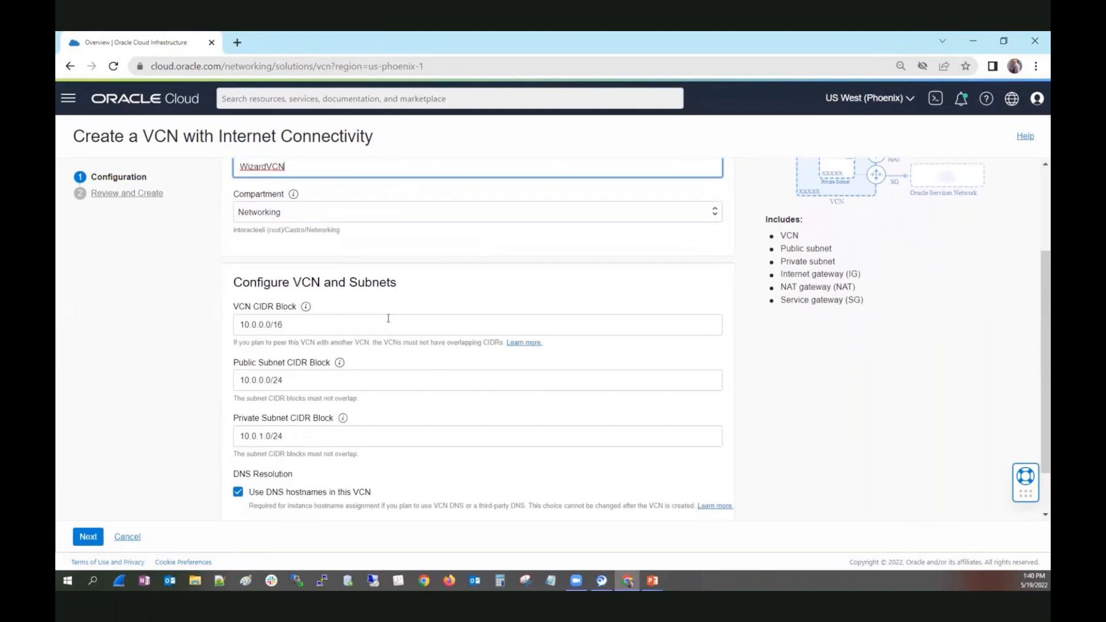
pyautogui.scroll(-1, 426, 292)
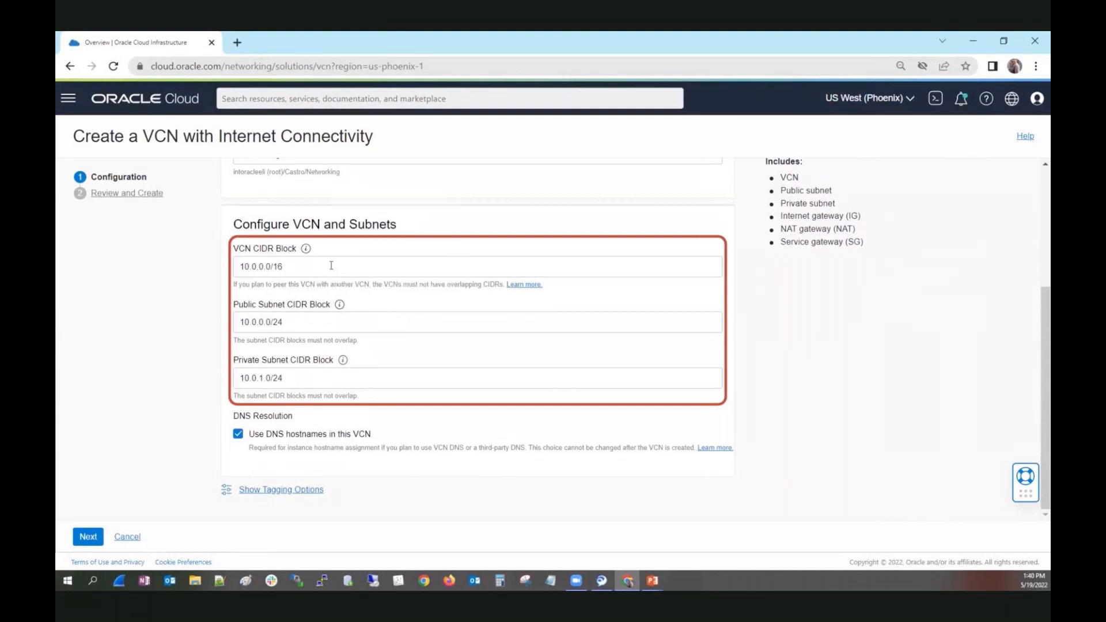
pyautogui.moveTo(331, 265); pyautogui.dragTo(206, 277)
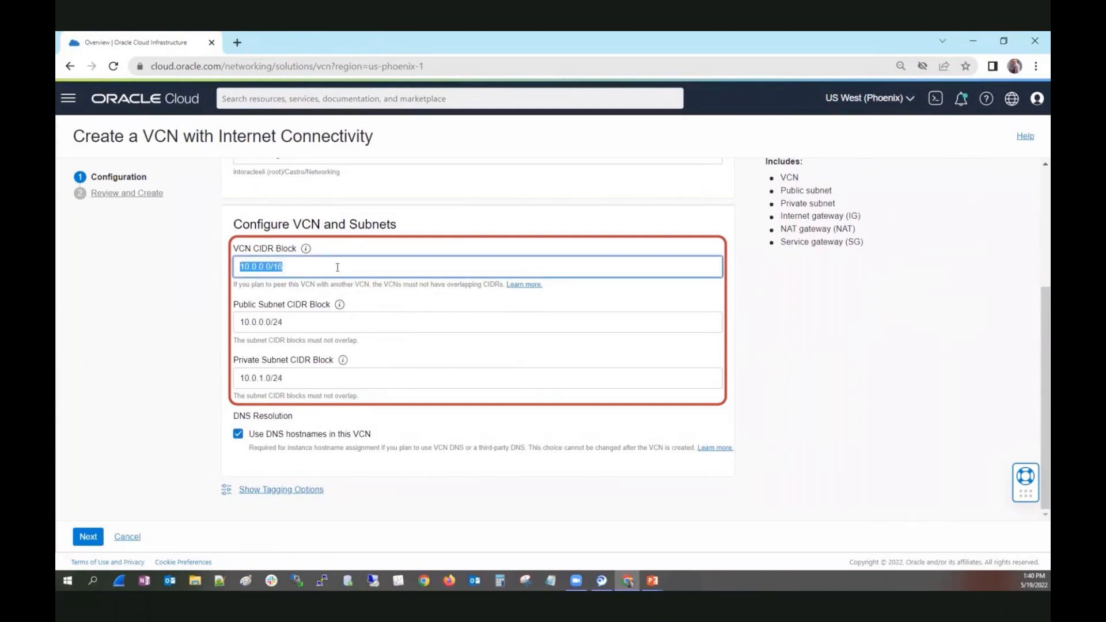
pyautogui.click(248, 274)
pyautogui.write('2')
pyautogui.moveTo(252, 316); pyautogui.dragTo(258, 318)
pyautogui.write('2')
# Set the private subnet CIDR block to 10.2.1.0/24 and continue to the Review and Create stage.
pyautogui.click(251, 378)
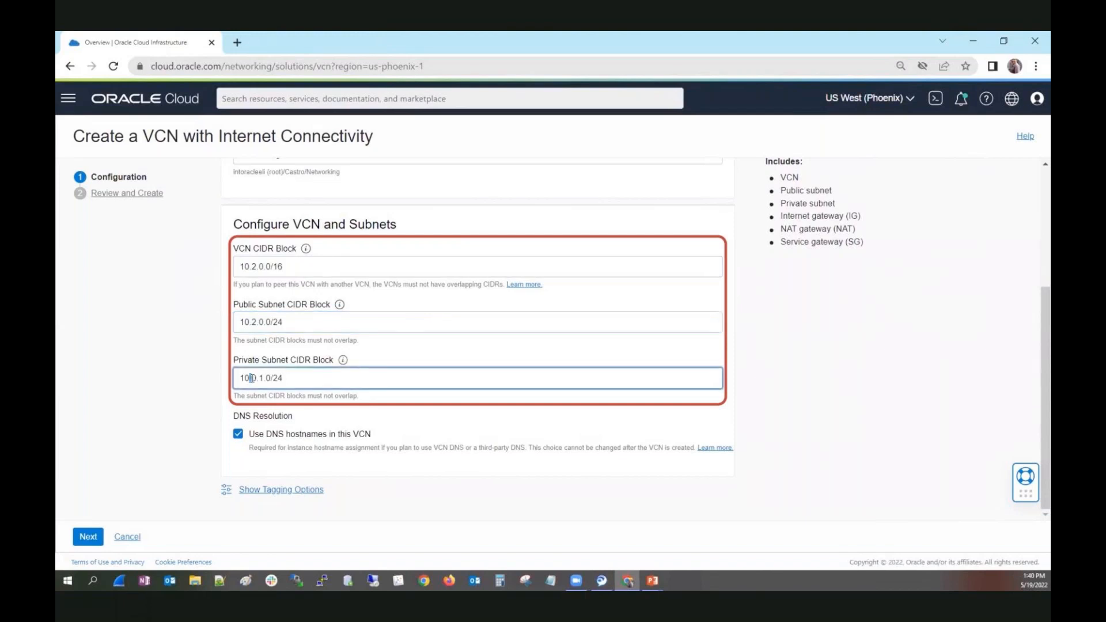
pyautogui.click(253, 379)
pyautogui.press('Delete')
pyautogui.write('2')
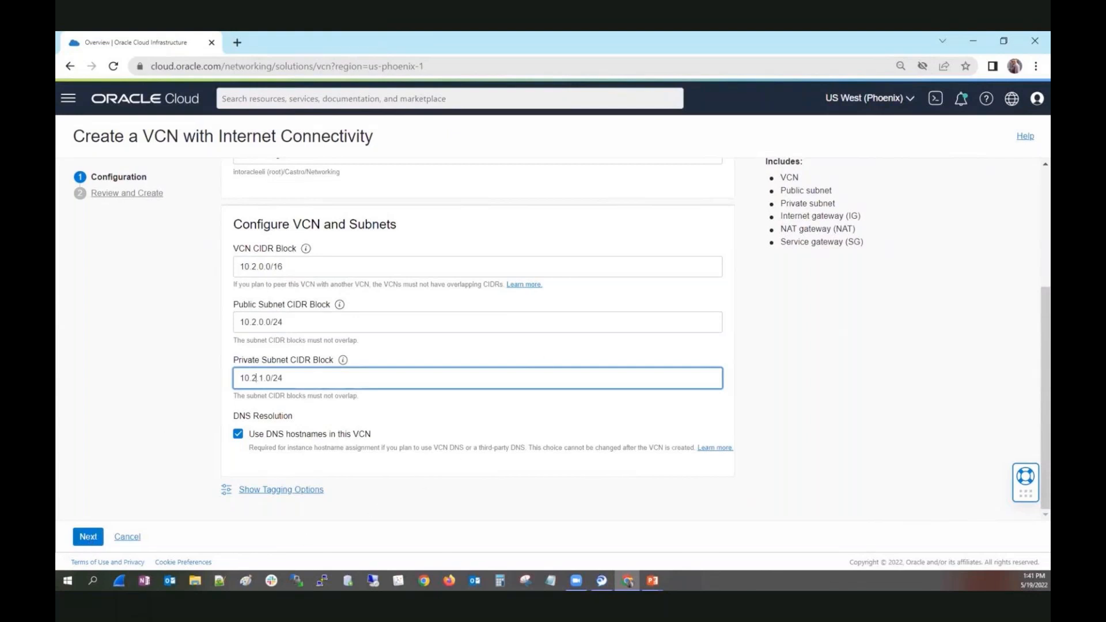
pyautogui.click(86, 536)
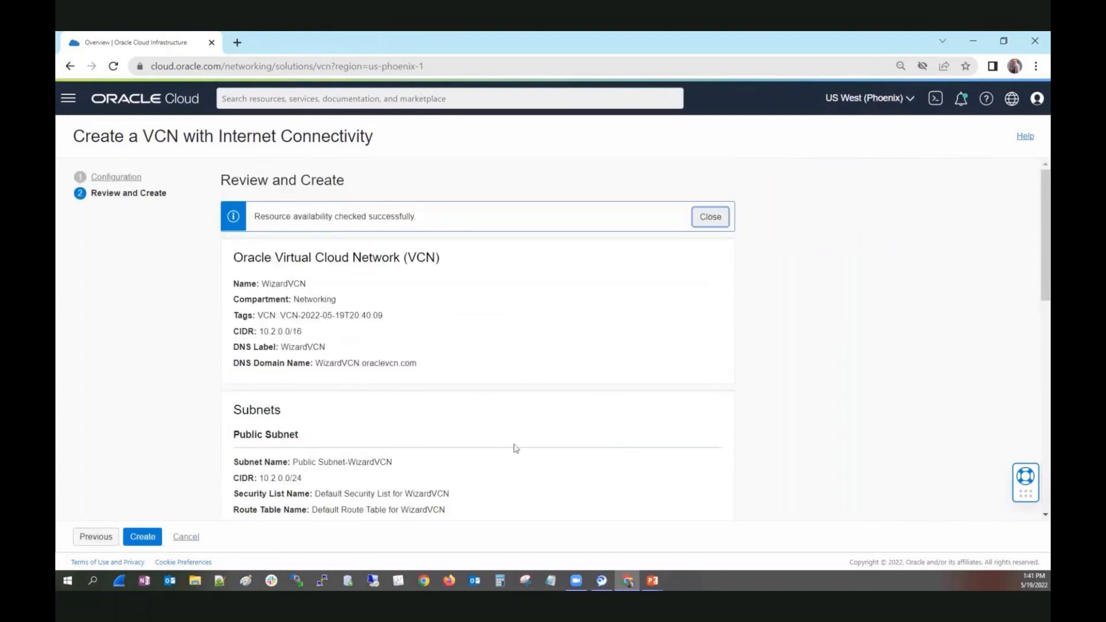
# Return to the wizard's configuration stage, set the VCN CIDR block to 10.2.0.0/16 and continue to Review and Create.
pyautogui.scroll(-1, 533, 378)
pyautogui.scroll(-1, 532, 379)
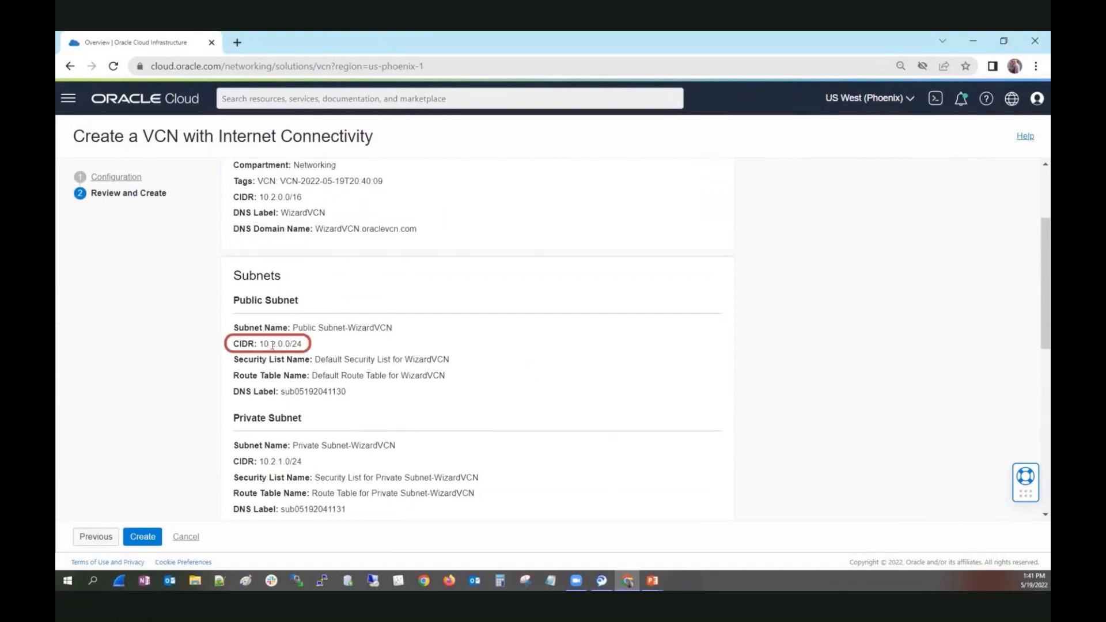
pyautogui.click(103, 537)
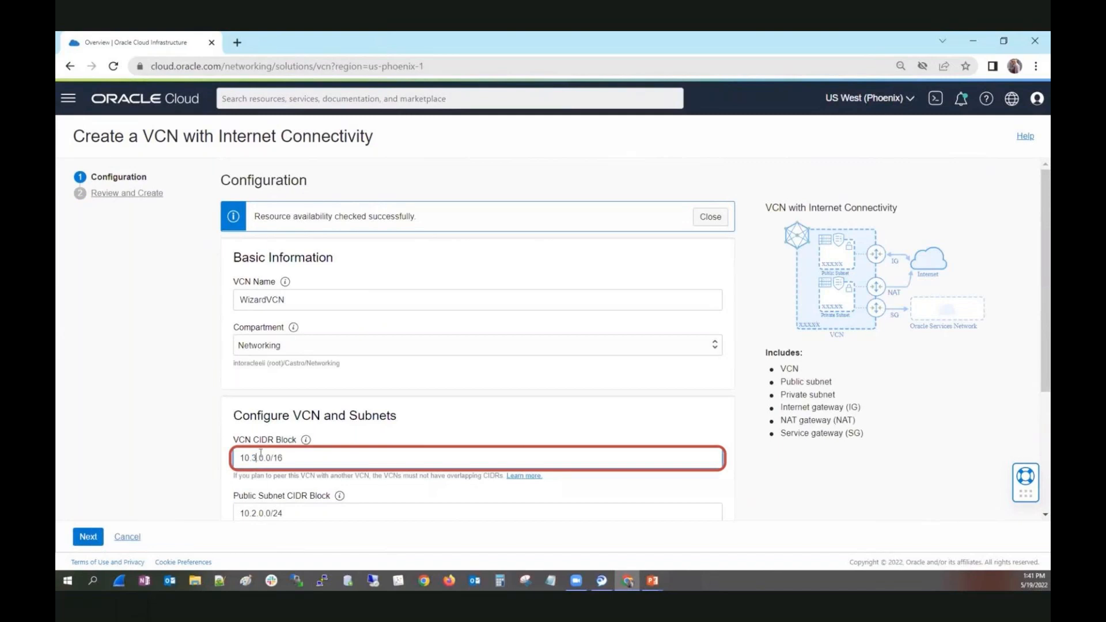
pyautogui.press('BackSpace')
pyautogui.write('2')
pyautogui.click(88, 536)
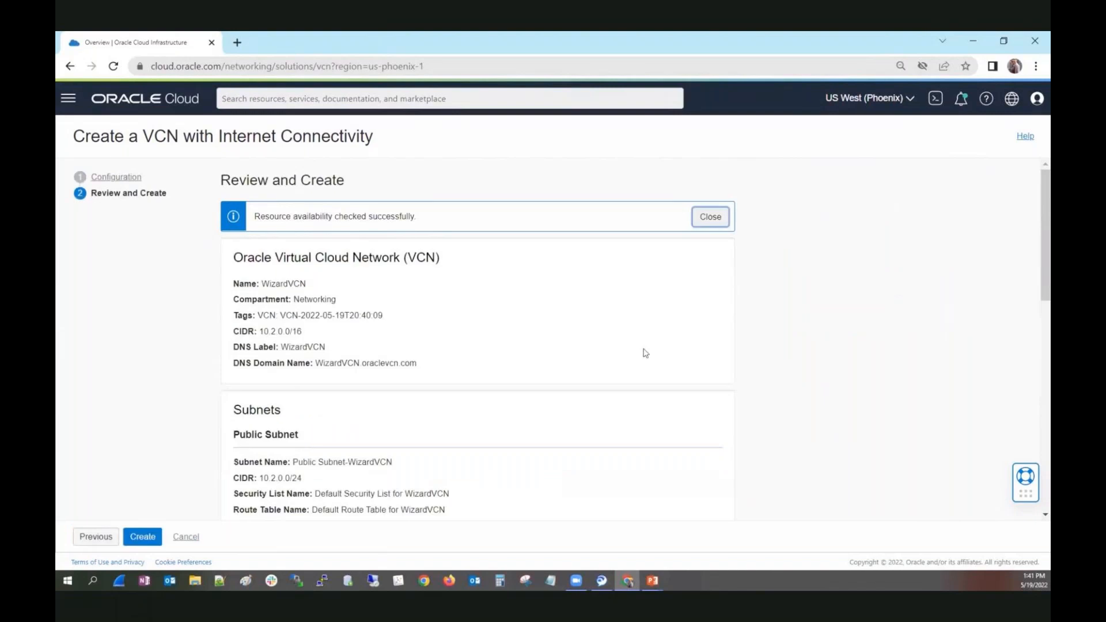
# Show the rules of the default security list in the review summary, and create the WizardVCN network.
pyautogui.scroll(-4, 700, 361)
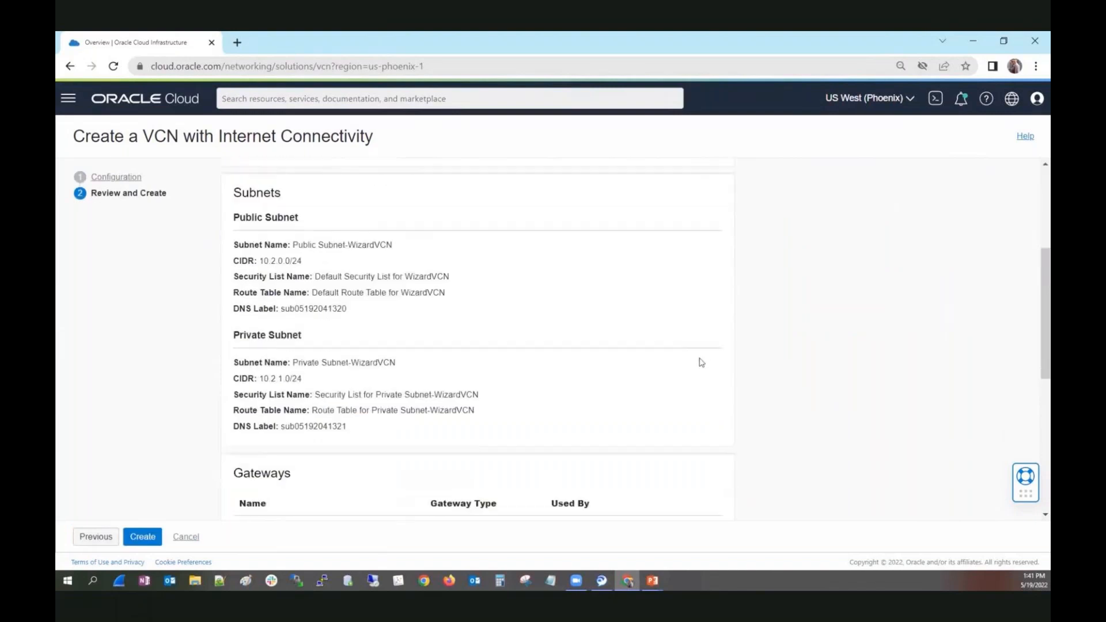
pyautogui.scroll(-6, 701, 362)
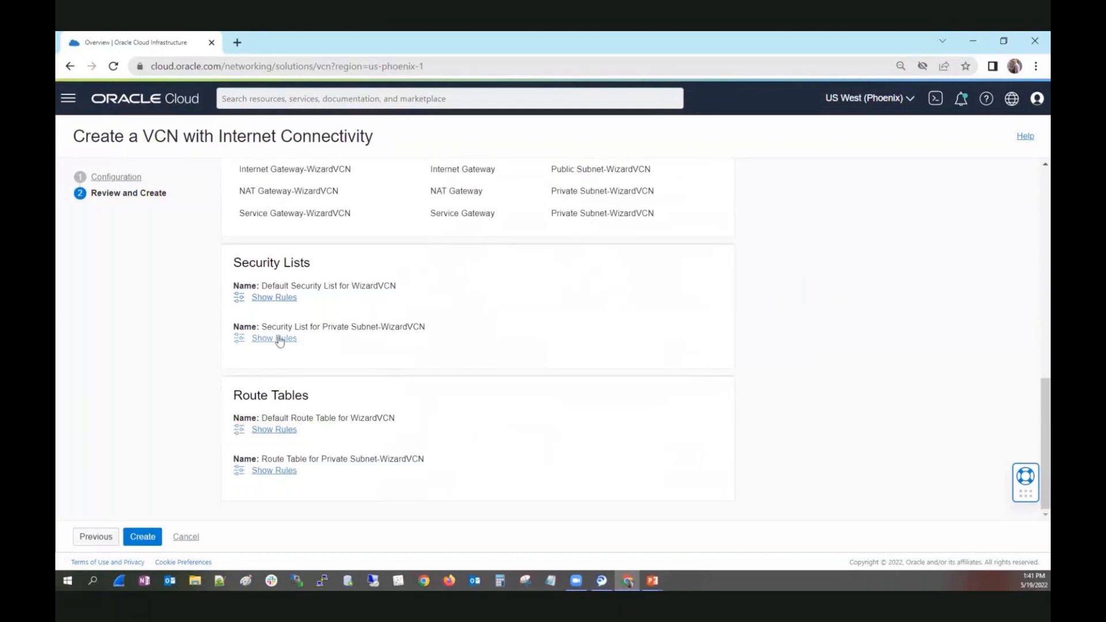
pyautogui.click(276, 298)
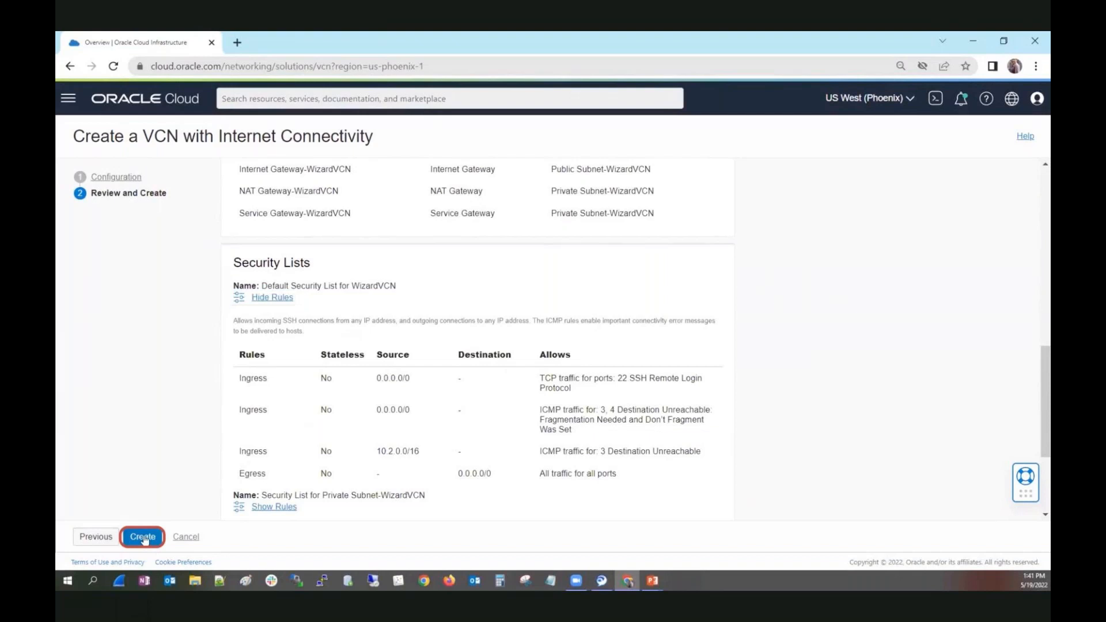
pyautogui.click(142, 537)
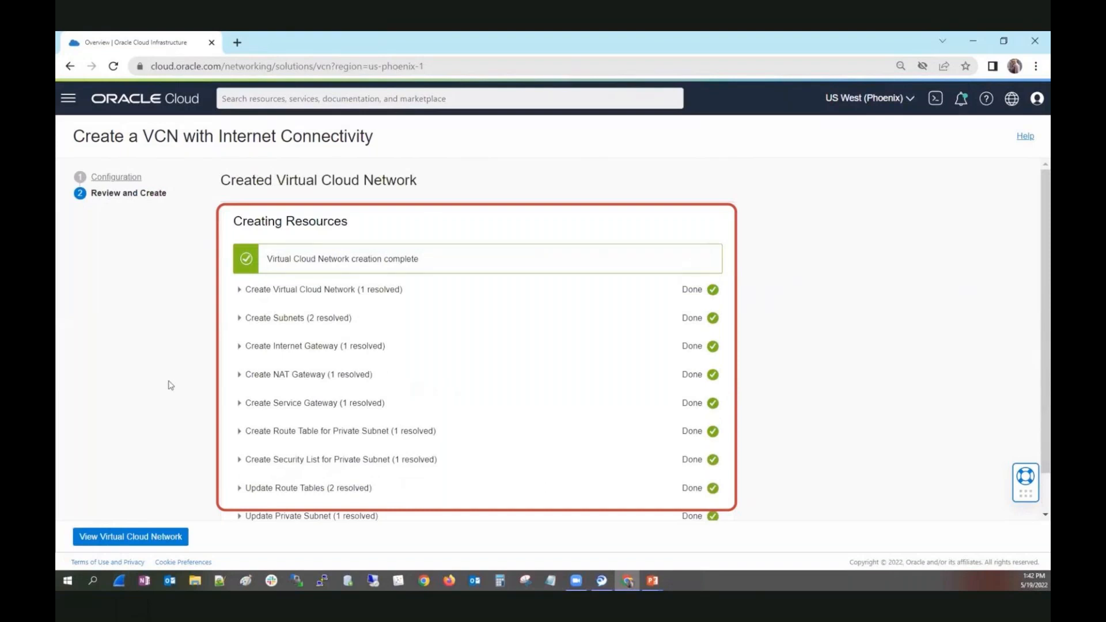
# Open the new WizardVCN's details and view its CIDR blocks and prefixes.
pyautogui.click(144, 536)
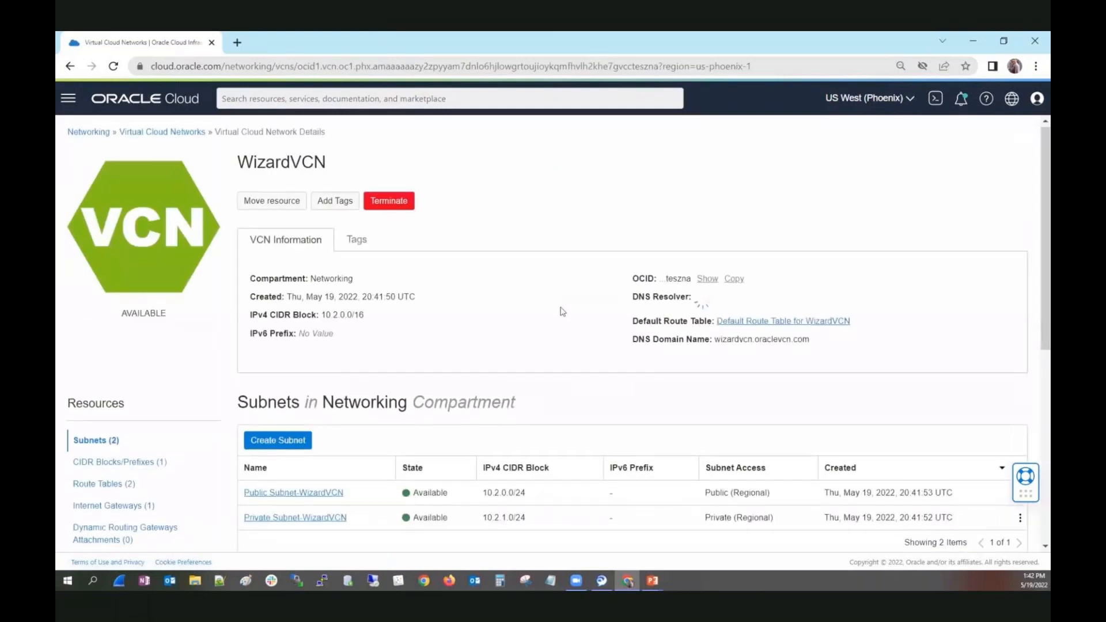
pyautogui.scroll(-2, 562, 311)
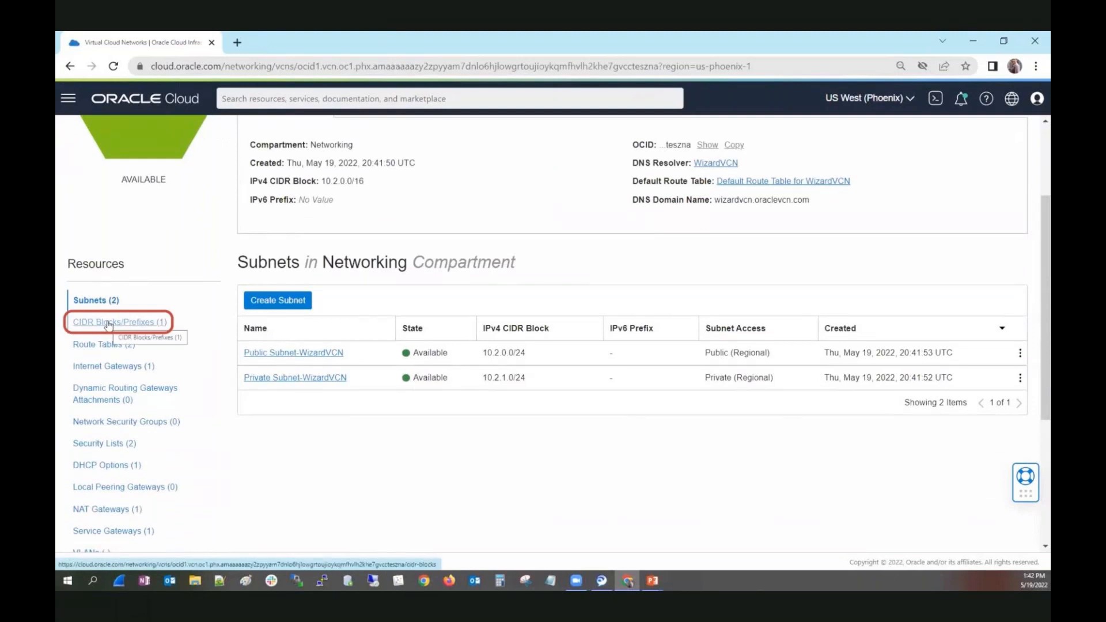
pyautogui.click(108, 324)
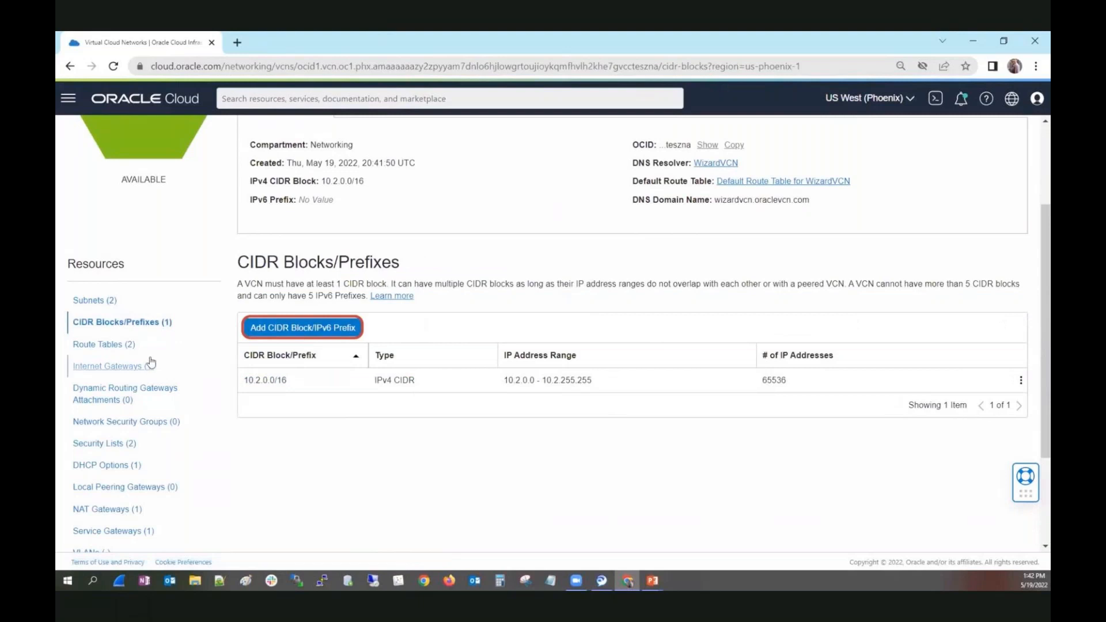
# Open the Default Route Table for WizardVCN and examine its route rule's destination and target type.
pyautogui.click(101, 345)
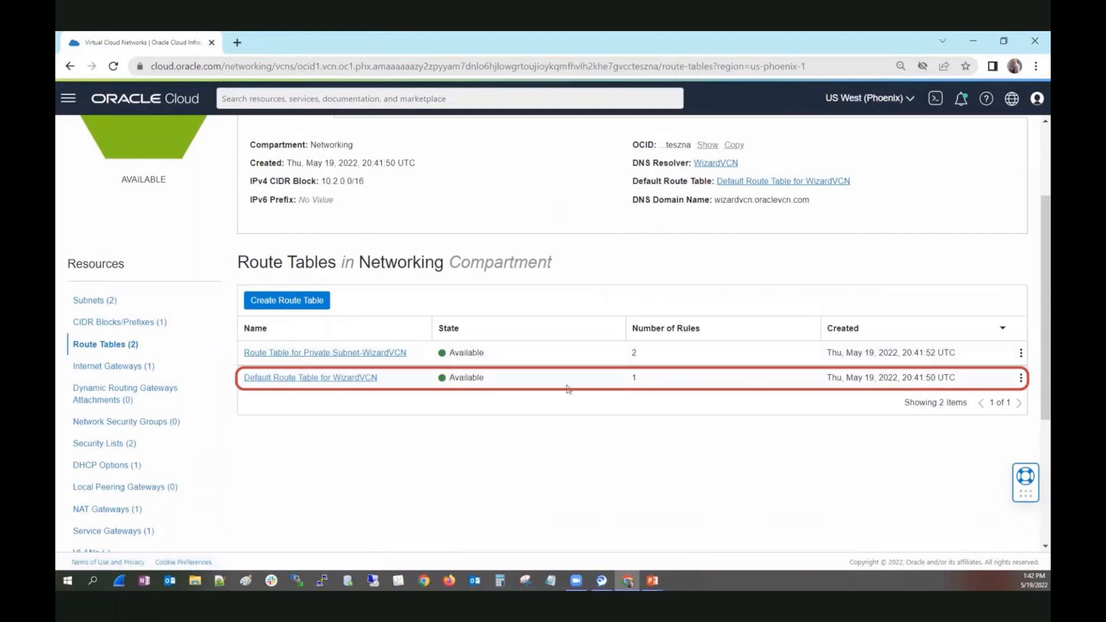
pyautogui.click(272, 379)
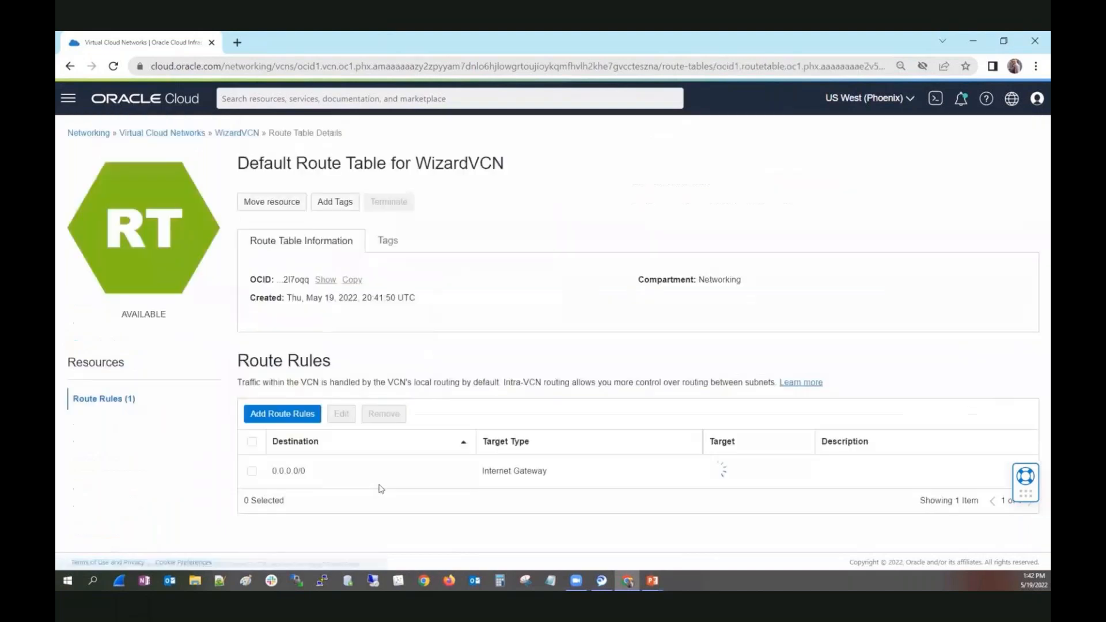
pyautogui.moveTo(338, 469); pyautogui.dragTo(272, 469)
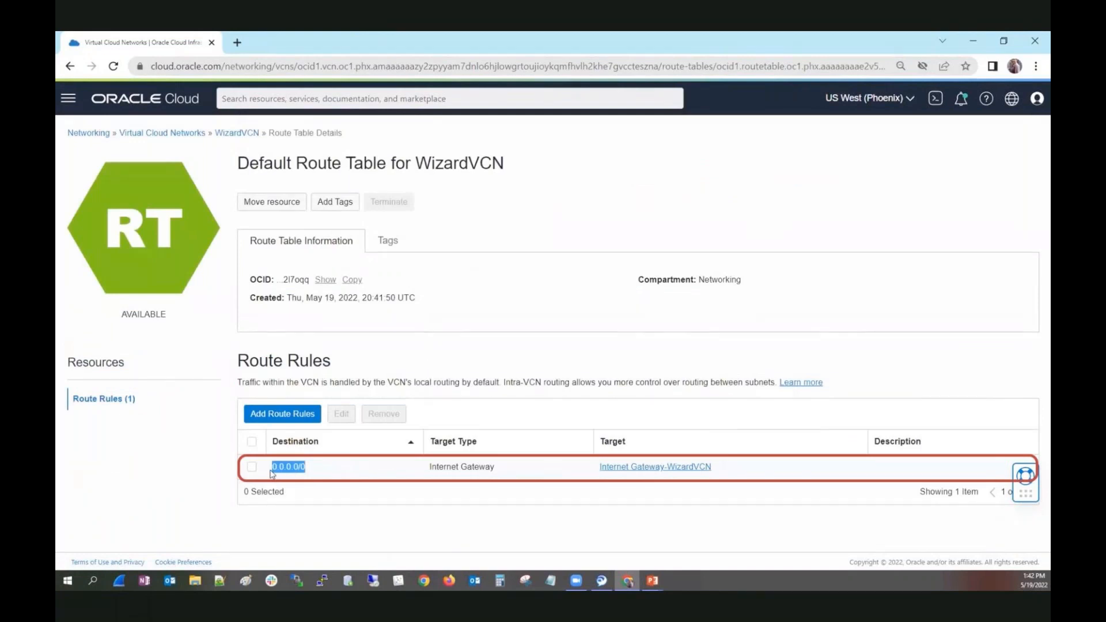
pyautogui.click(524, 468)
pyautogui.moveTo(509, 470); pyautogui.dragTo(429, 471)
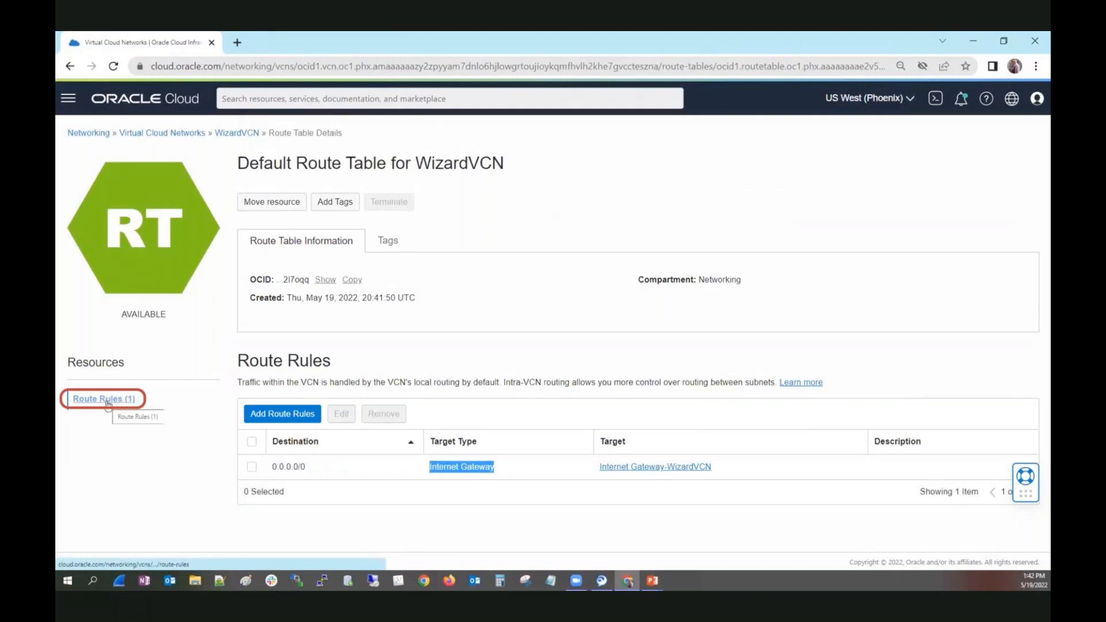
# Return to WizardVCN's route tables and examine the route rules of the Route Table for Private Subnet-WizardVCN.
pyautogui.click(235, 134)
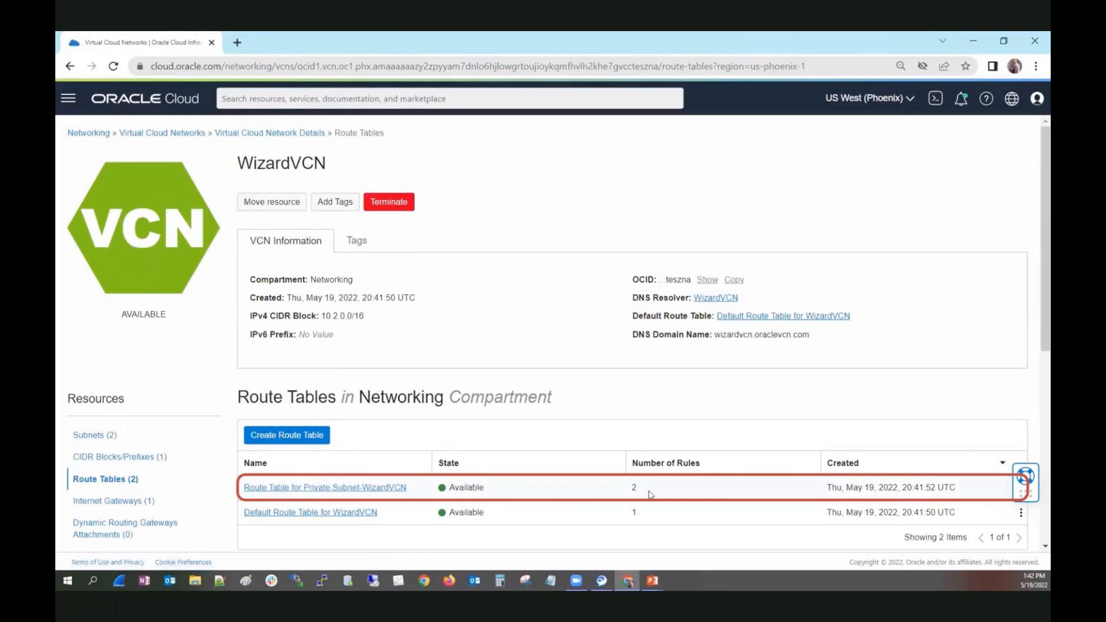
pyautogui.click(298, 488)
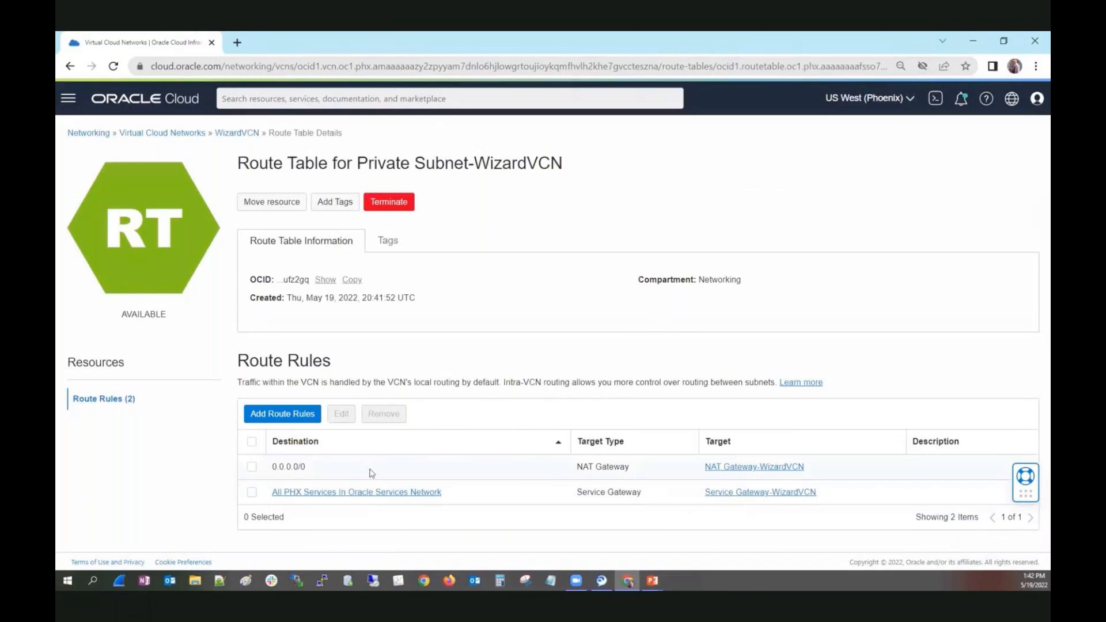
pyautogui.moveTo(305, 471); pyautogui.dragTo(271, 471)
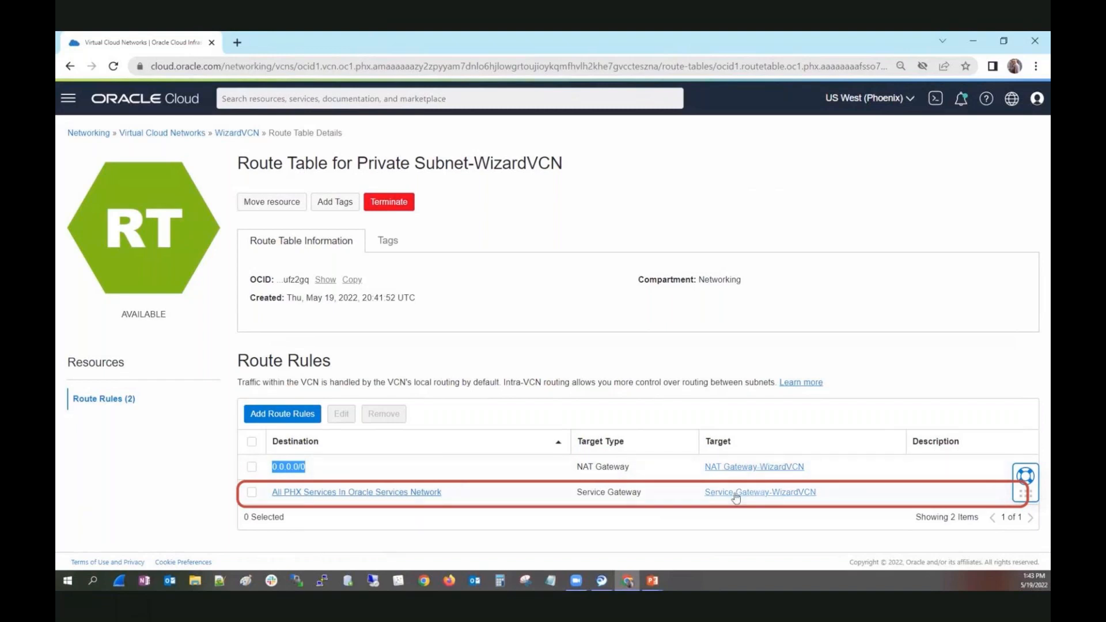
# Go back to WizardVCN and examine the ingress rules of its default security list.
pyautogui.click(231, 137)
pyautogui.scroll(-5, 190, 427)
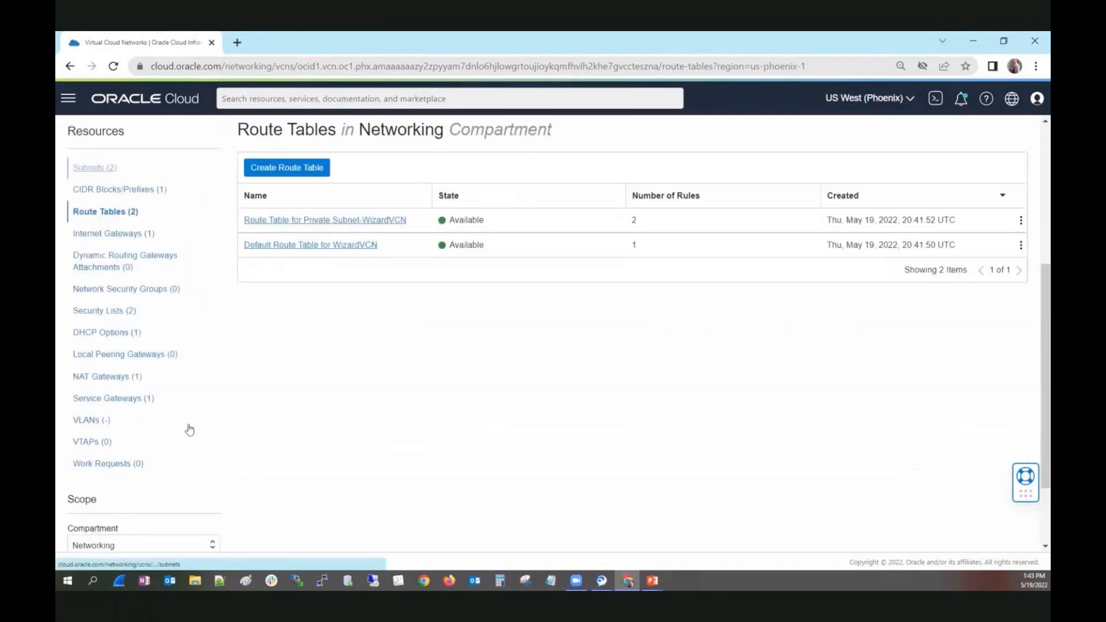
pyautogui.click(108, 310)
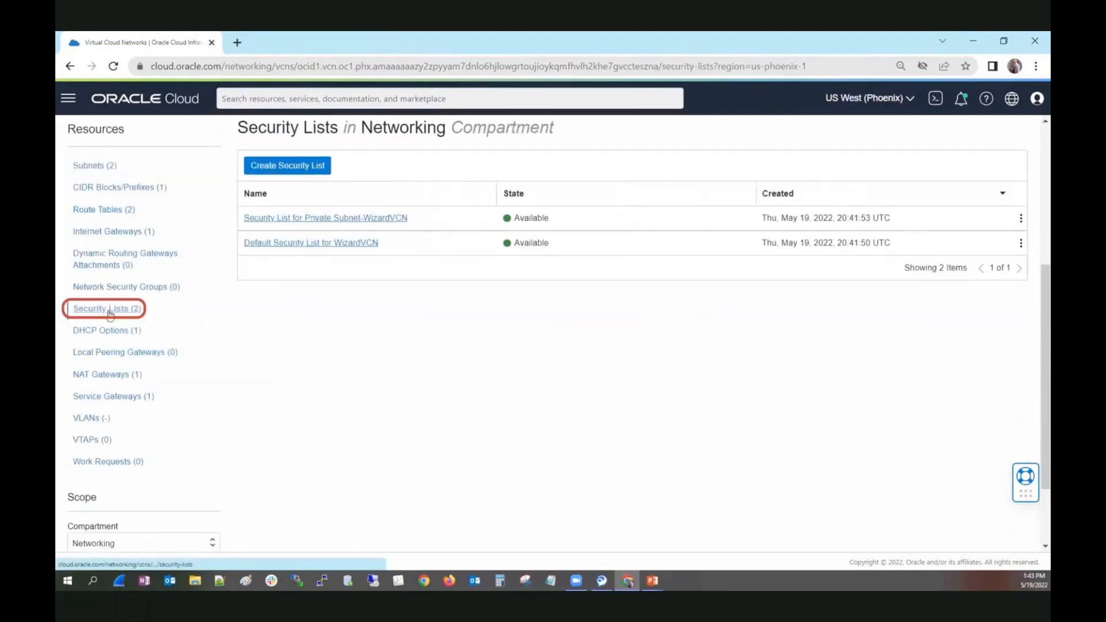
pyautogui.click(322, 246)
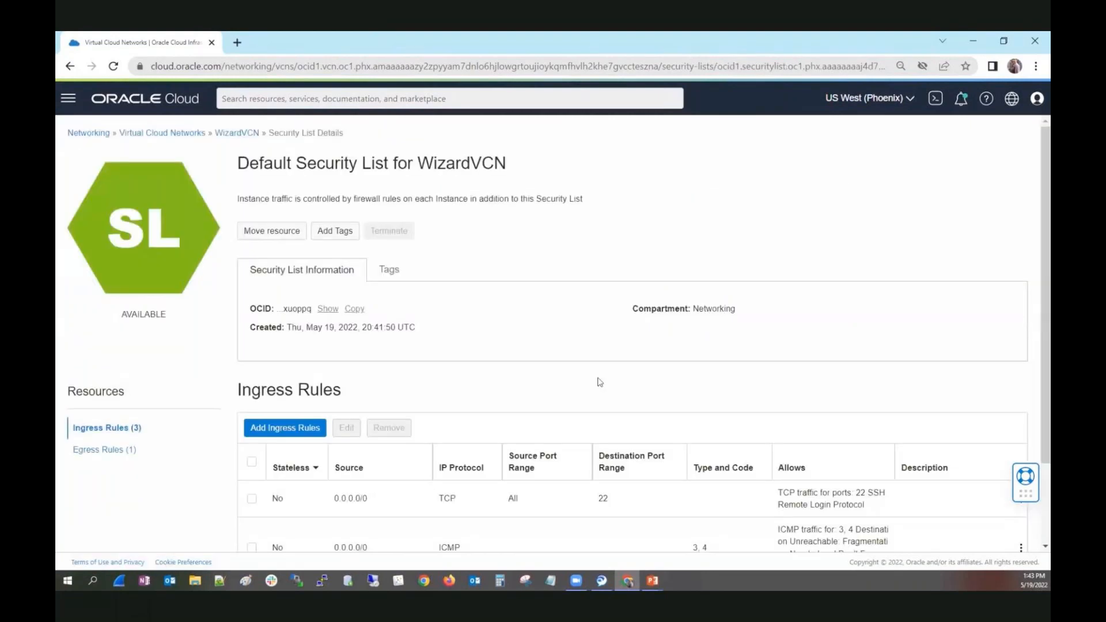
pyautogui.scroll(-2, 598, 382)
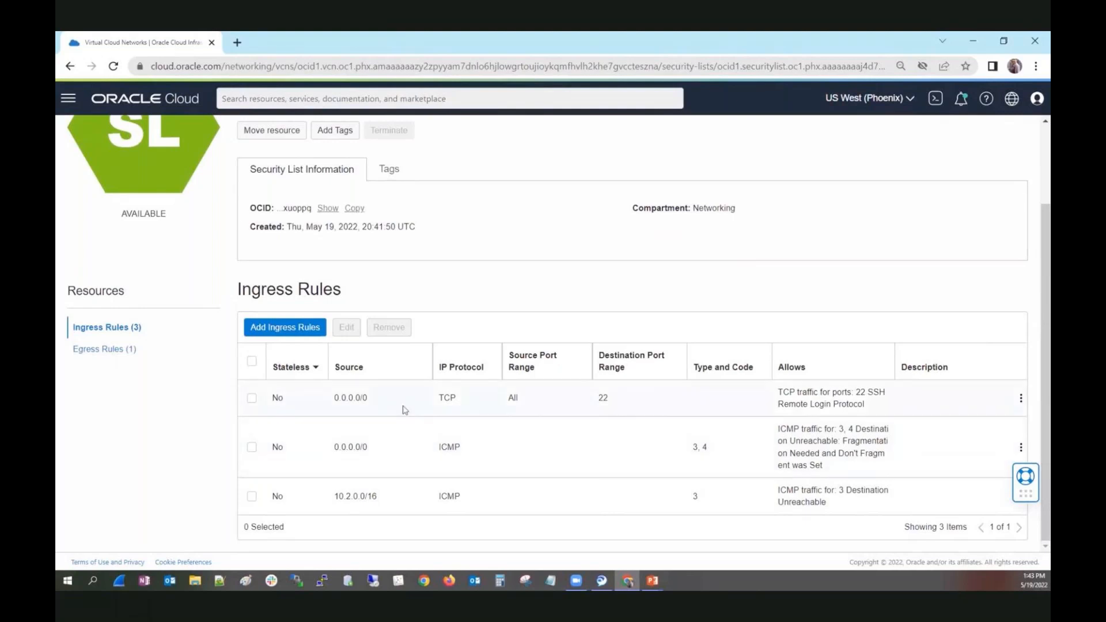
pyautogui.moveTo(378, 403); pyautogui.dragTo(325, 414)
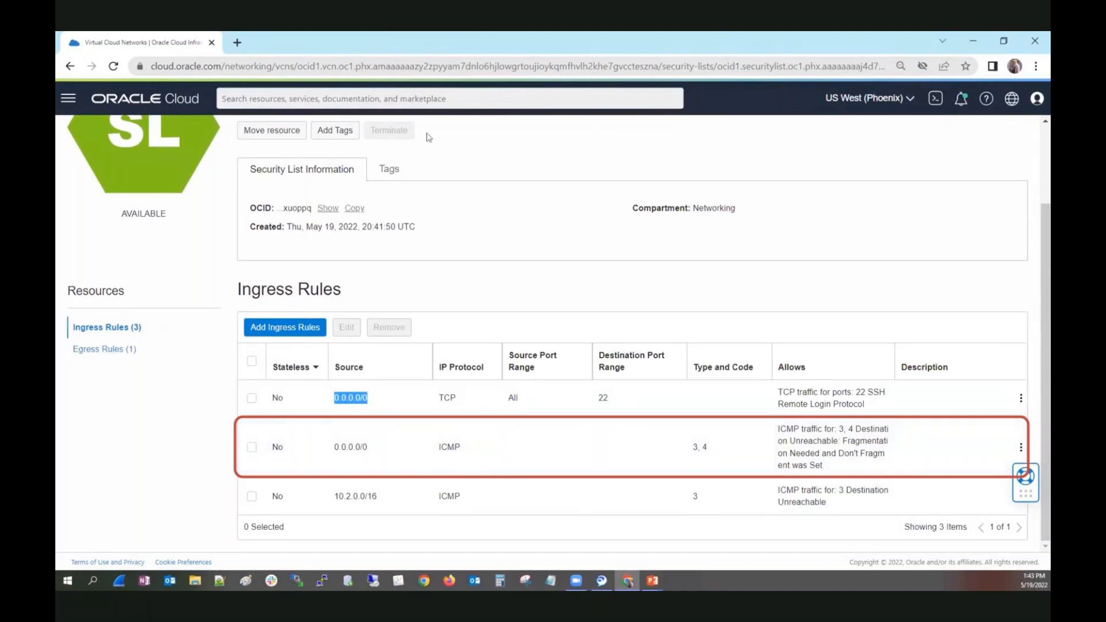
pyautogui.scroll(2, 481, 275)
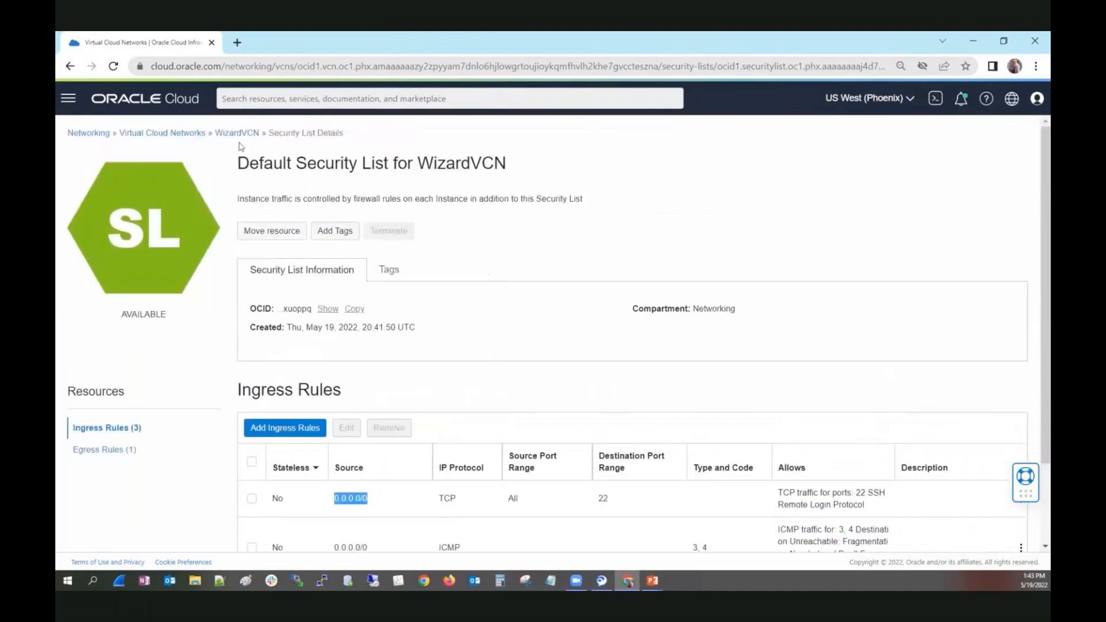
# Open ManualVCN from the Virtual Cloud Networks list and examine its default security list's ingress rules.
pyautogui.click(172, 136)
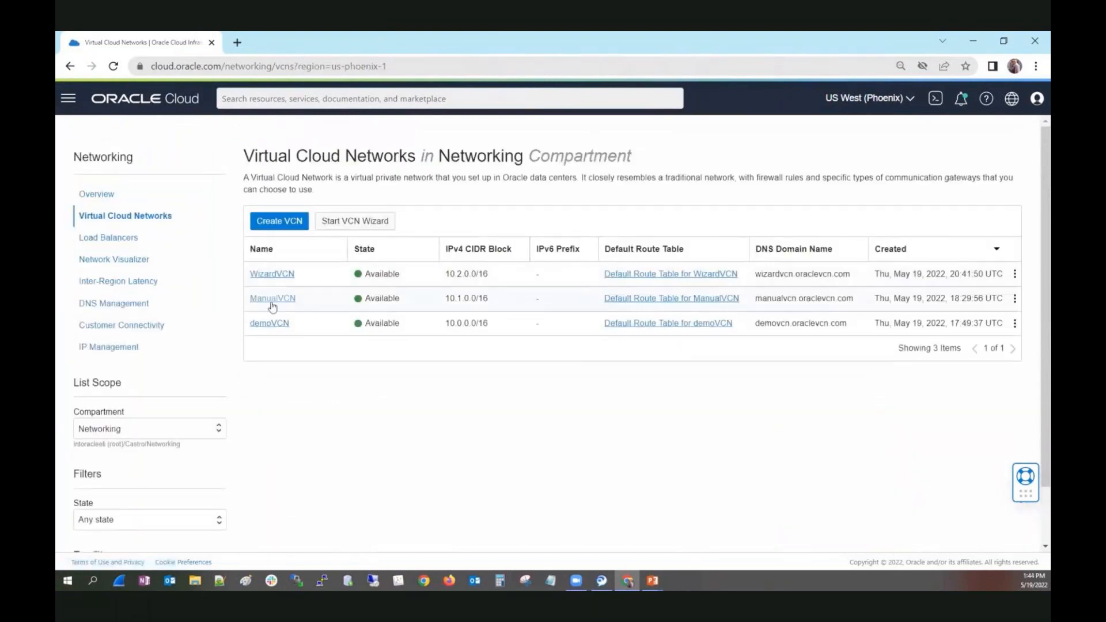
pyautogui.click(273, 299)
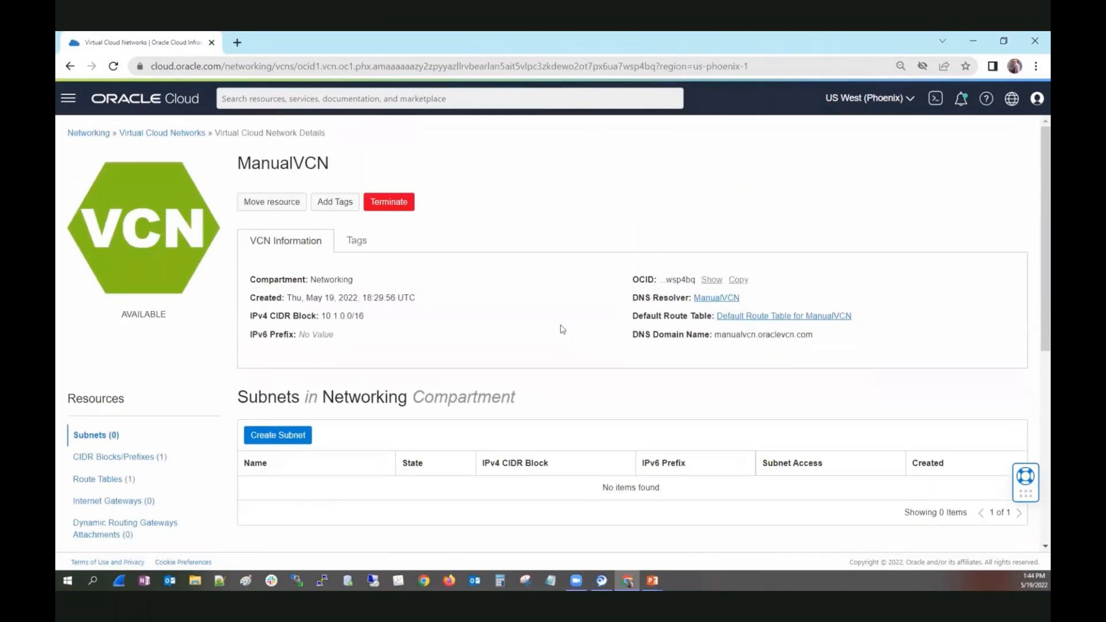
pyautogui.scroll(-3, 560, 326)
pyautogui.scroll(-1, 397, 417)
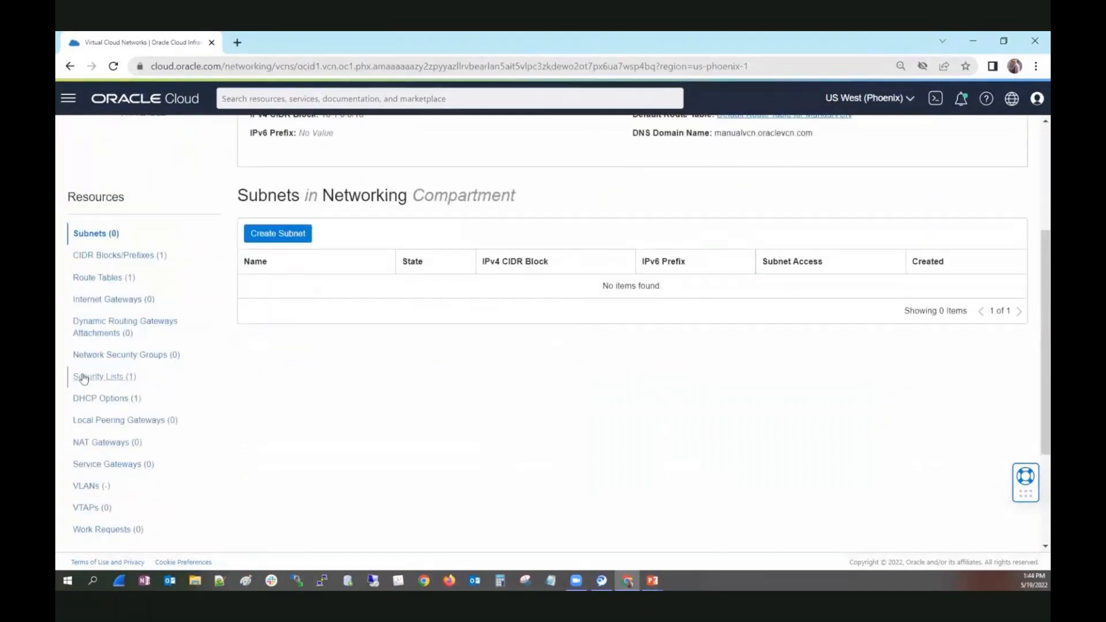
pyautogui.click(92, 376)
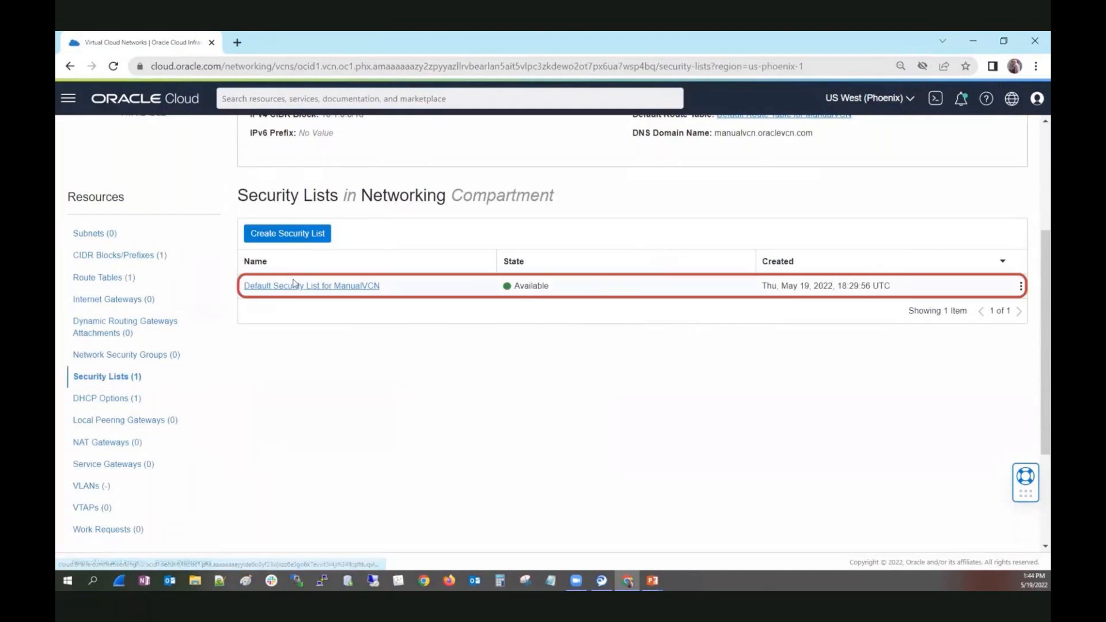
pyautogui.click(295, 285)
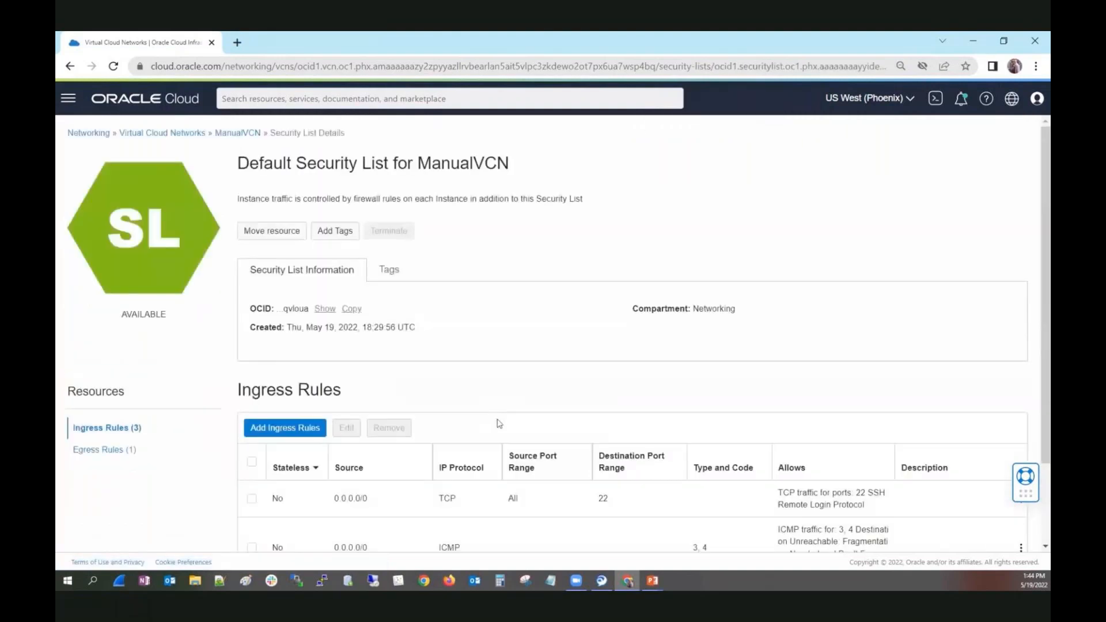
pyautogui.scroll(-2, 495, 420)
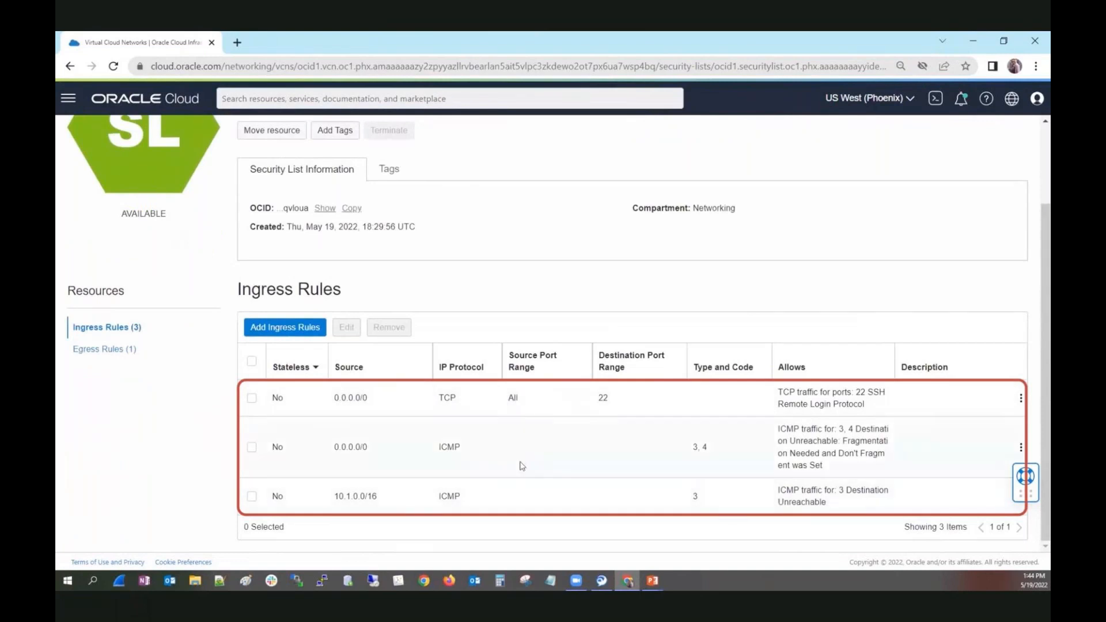
pyautogui.scroll(1, 534, 287)
pyautogui.scroll(2, 535, 287)
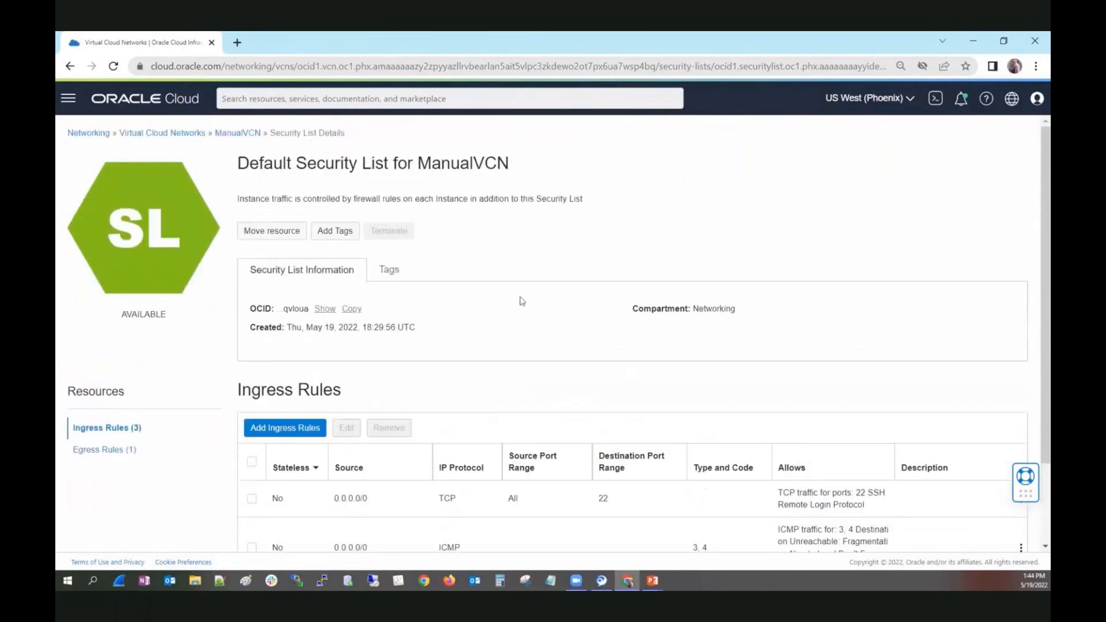
# Return to WizardVCN, list its subnets and open the details of Public Subnet-WizardVCN.
pyautogui.click(192, 138)
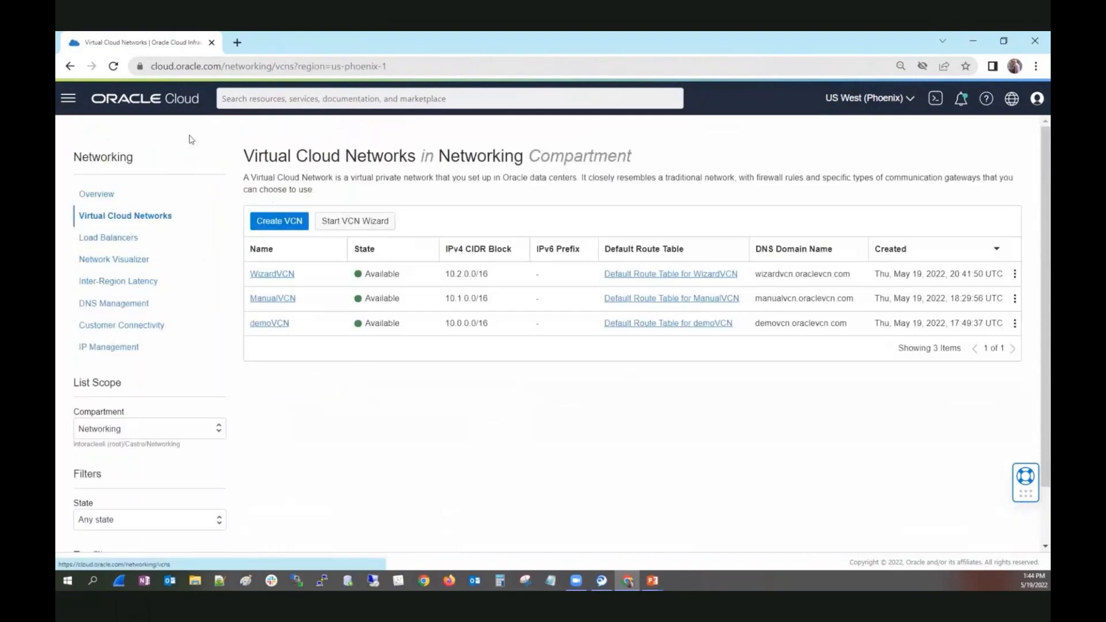
pyautogui.click(258, 275)
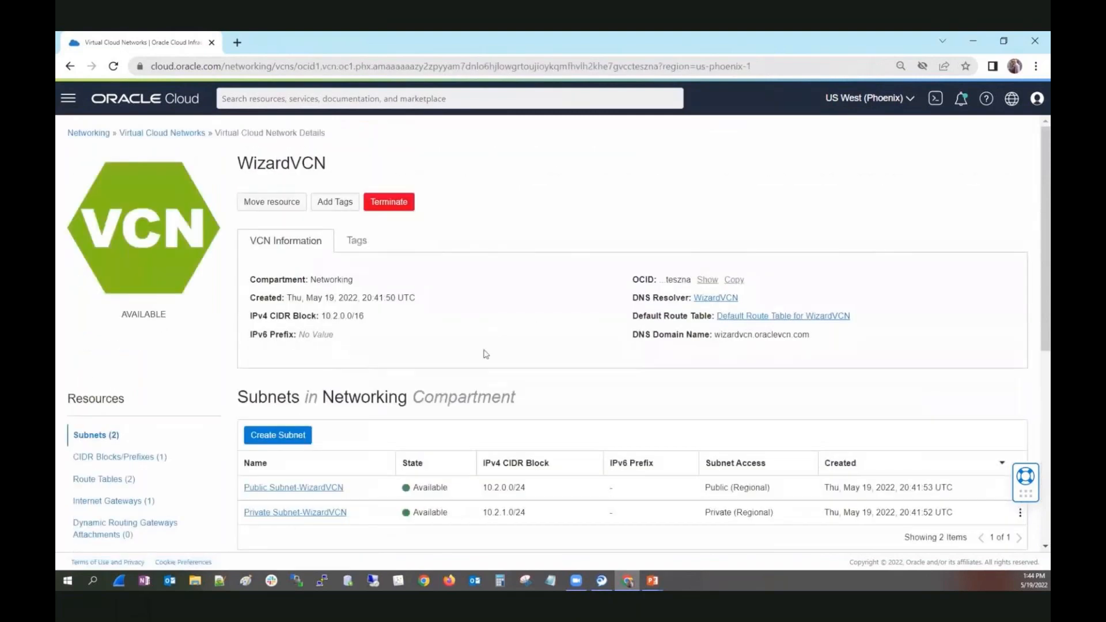
pyautogui.scroll(-2, 485, 354)
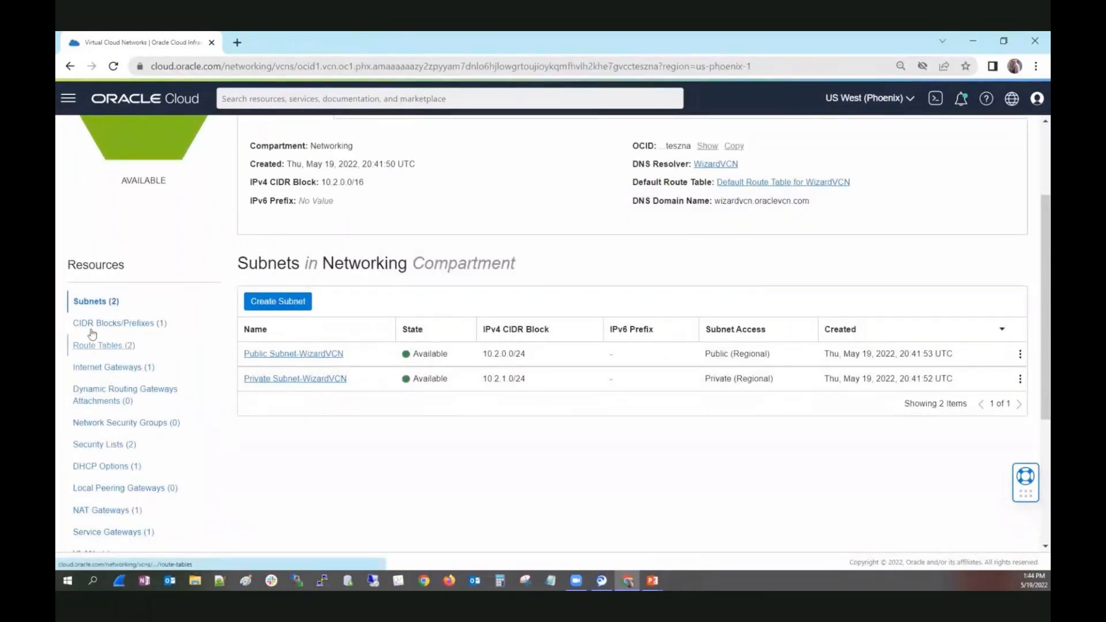
pyautogui.click(96, 302)
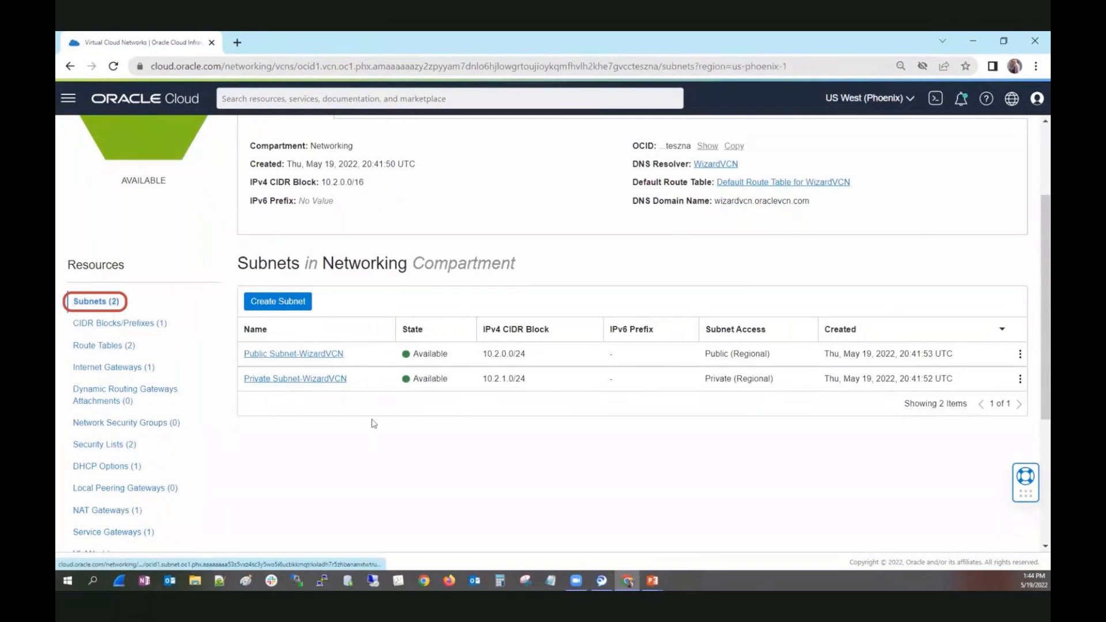
pyautogui.click(309, 354)
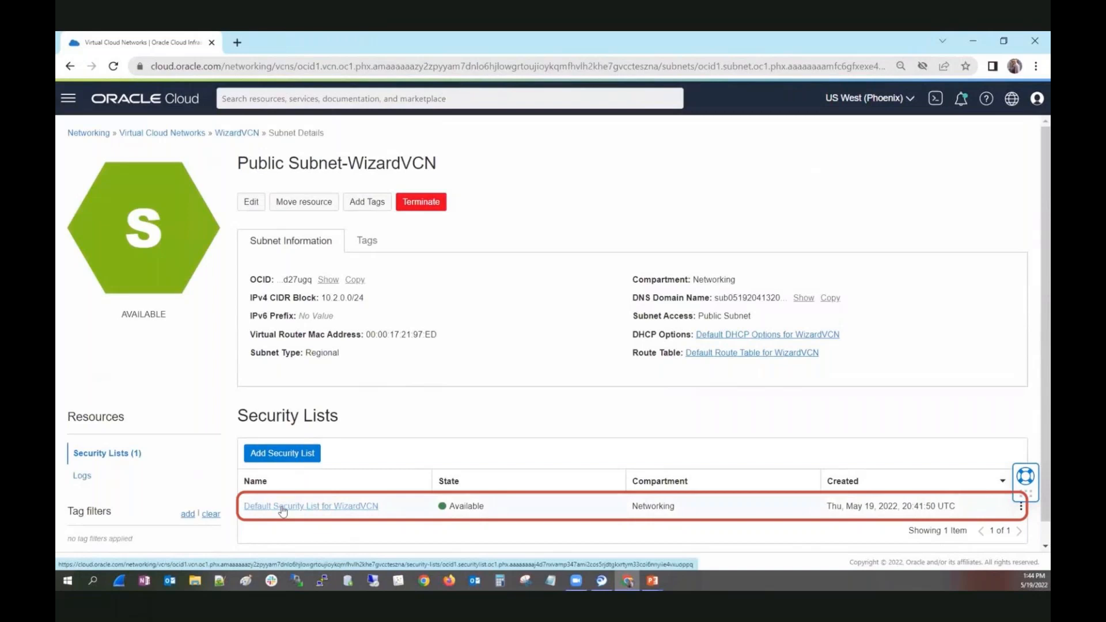
# Return to WizardVCN's subnets and open the details of Private Subnet-WizardVCN.
pyautogui.click(225, 136)
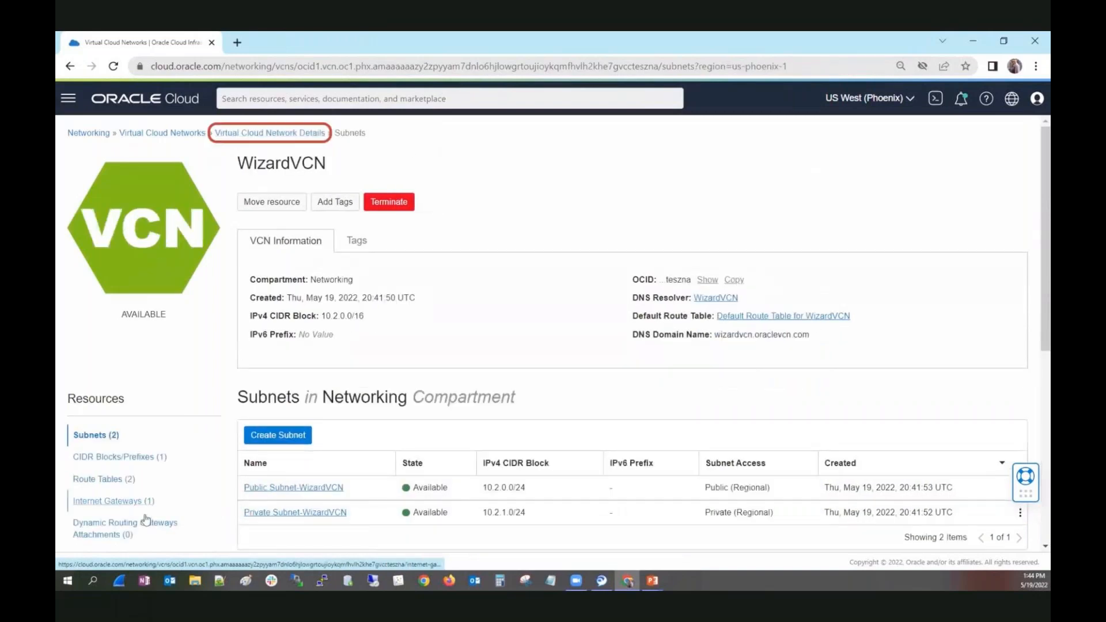
pyautogui.scroll(-2, 180, 489)
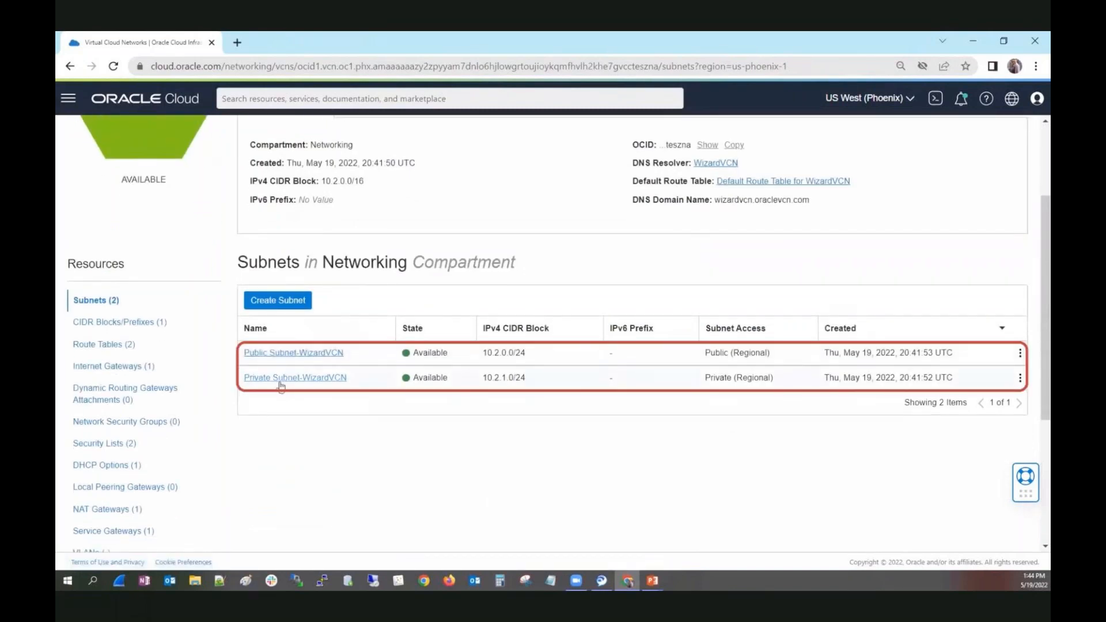
pyautogui.click(278, 379)
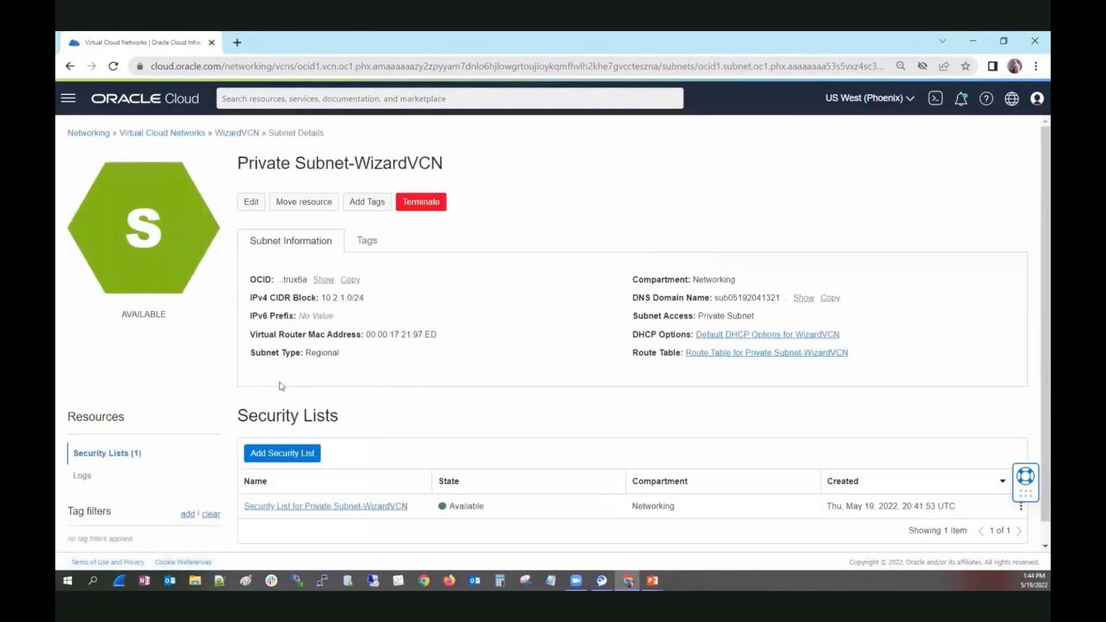
pyautogui.scroll(-1, 386, 377)
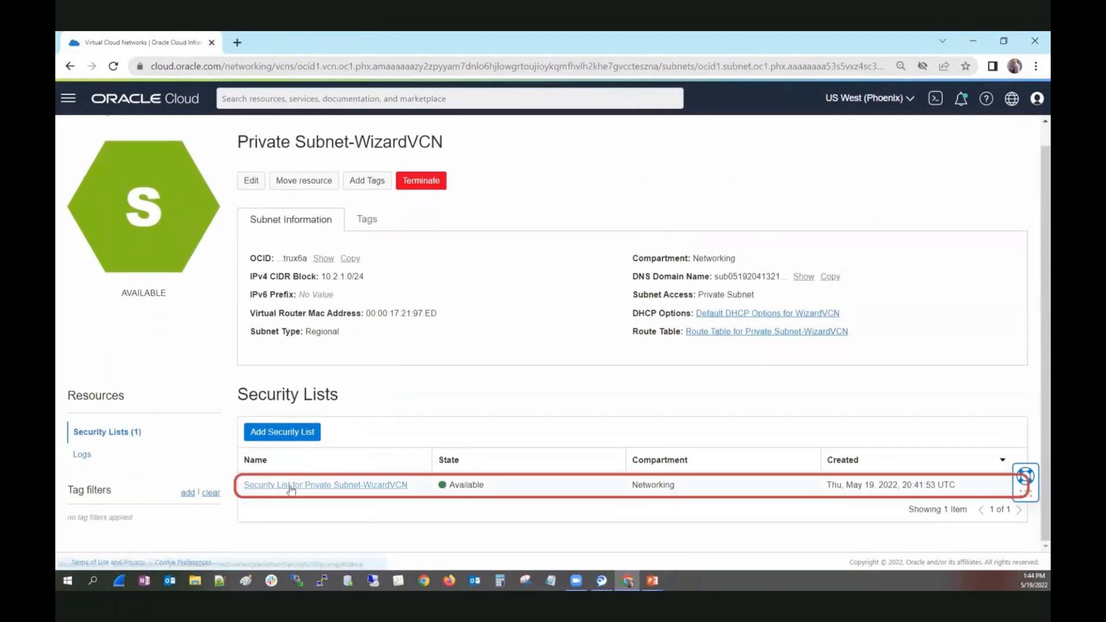
# Open Security List for Private Subnet-WizardVCN and examine the sources, protocols and ports of its ingress rules.
pyautogui.click(311, 485)
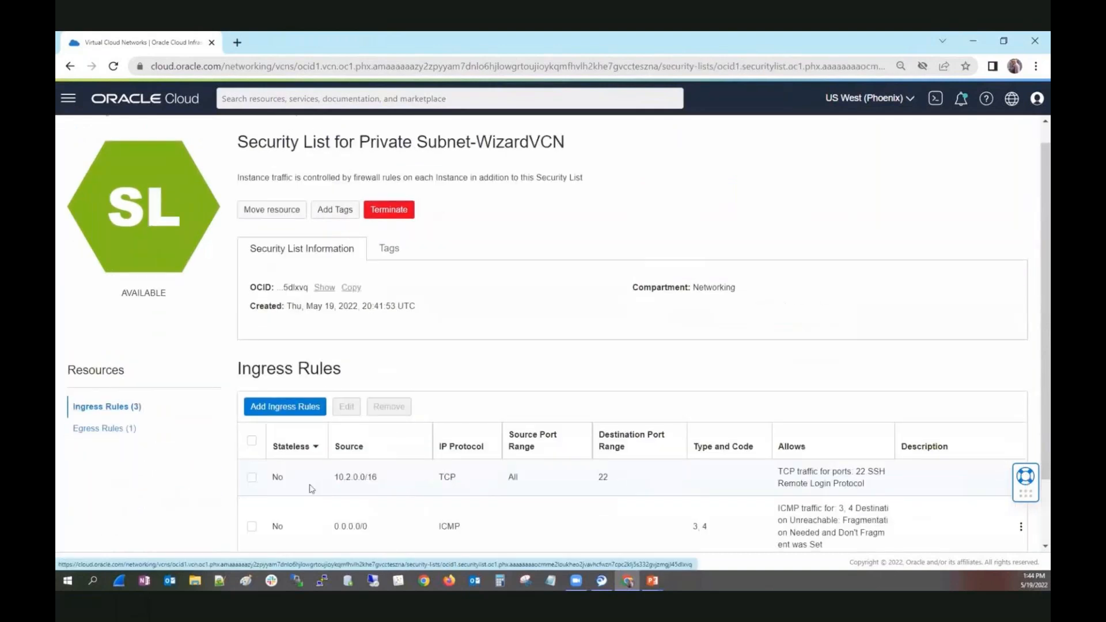
pyautogui.scroll(-1, 601, 280)
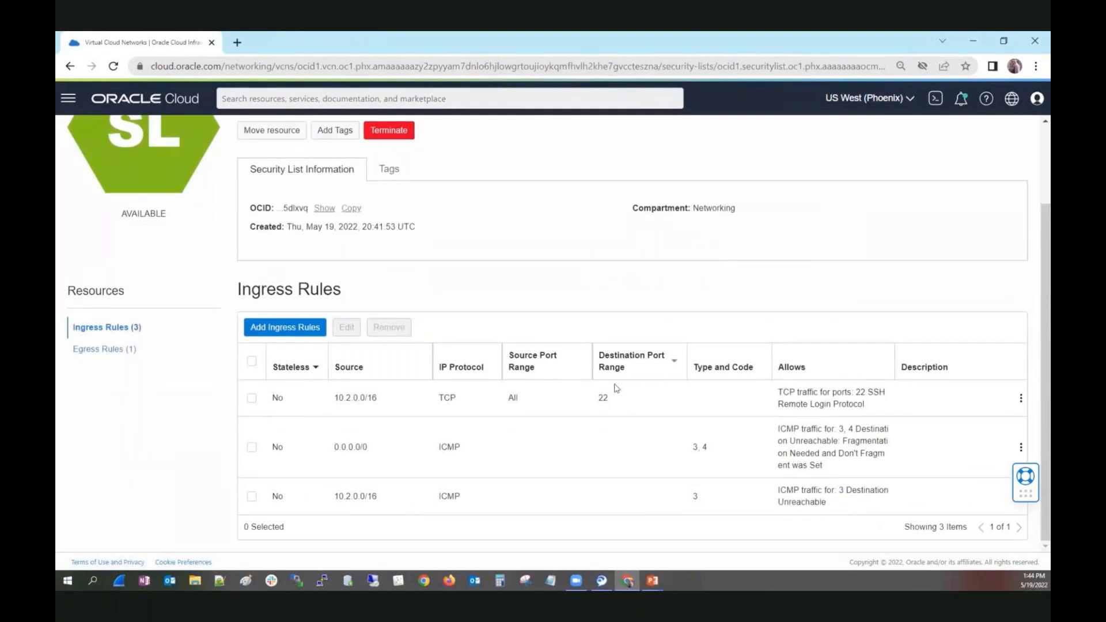
pyautogui.moveTo(379, 398); pyautogui.dragTo(331, 400)
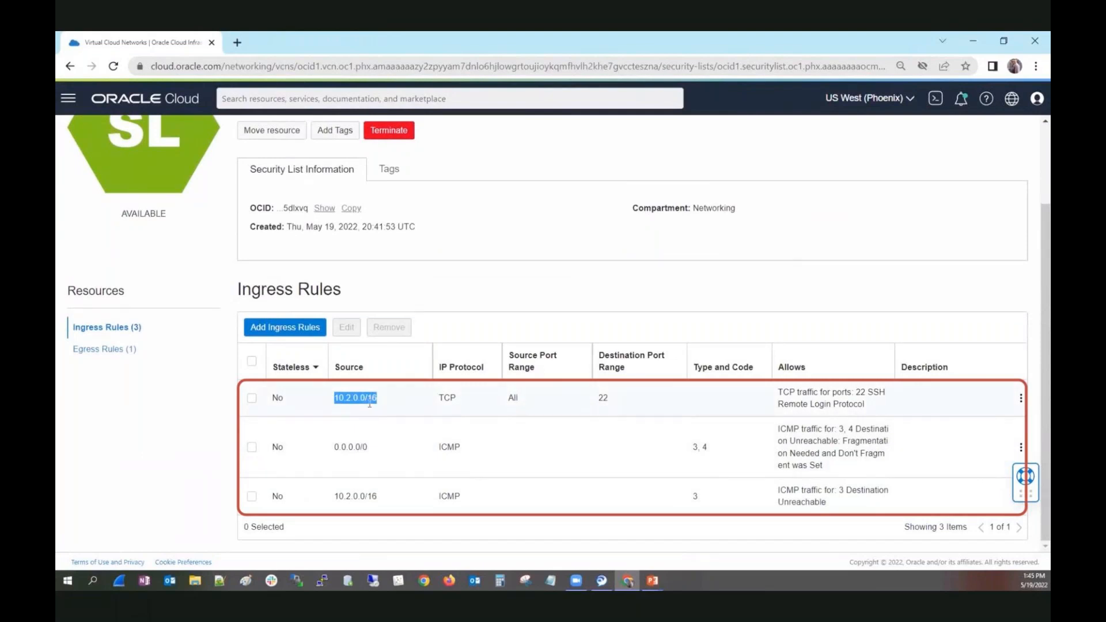
pyautogui.scroll(3, 507, 459)
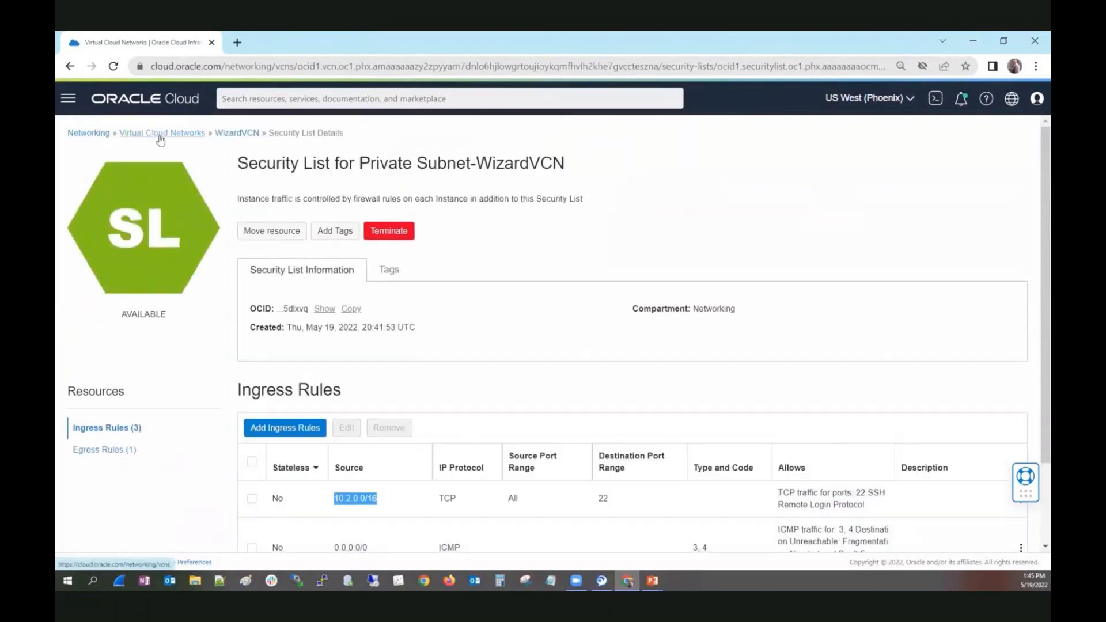
# Go back to WizardVCN and review its security lists and general VCN information.
pyautogui.moveTo(161, 140); pyautogui.dragTo(164, 141)
pyautogui.click(240, 138)
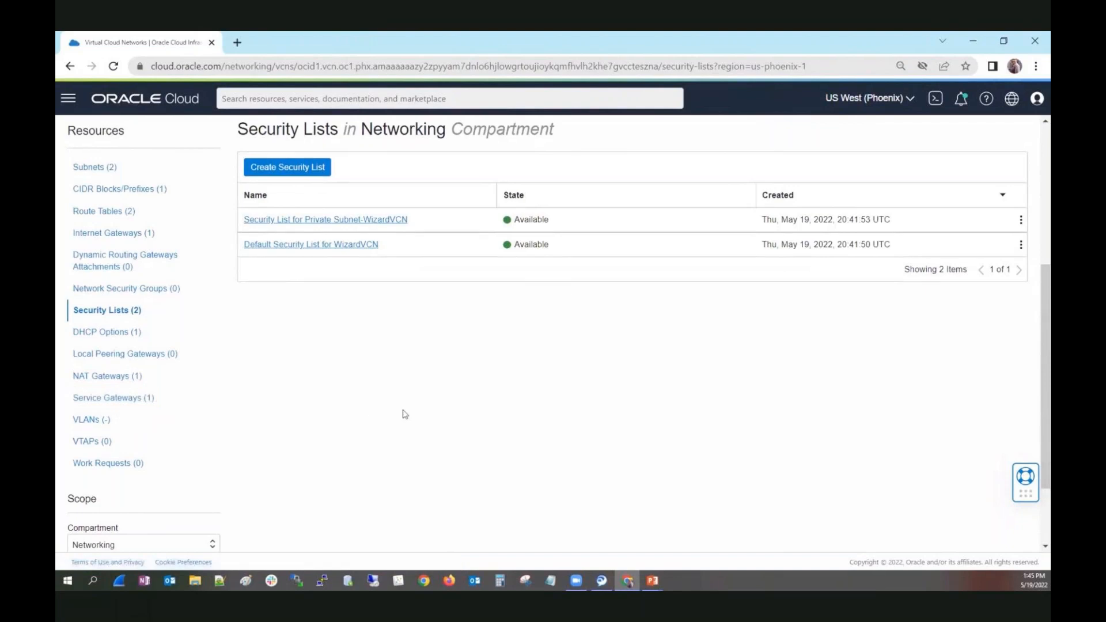
pyautogui.scroll(3, 405, 413)
pyautogui.scroll(2, 409, 397)
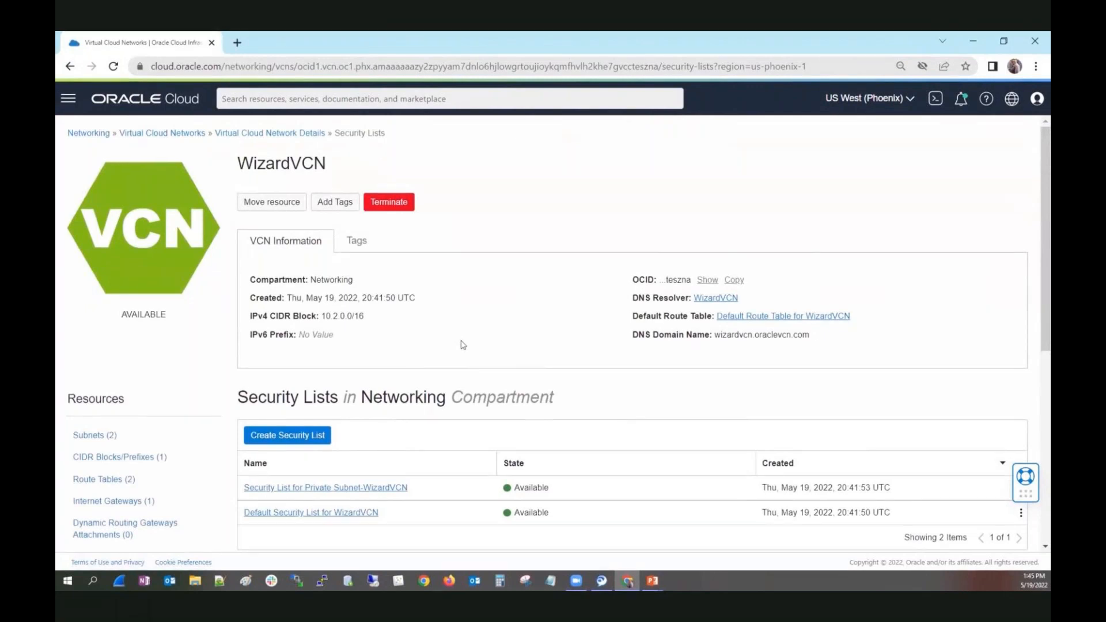
# Switch to the Oracle MyLearn course and play the Demo: Public Subnet lesson in full screen.
pyautogui.press('Escape')
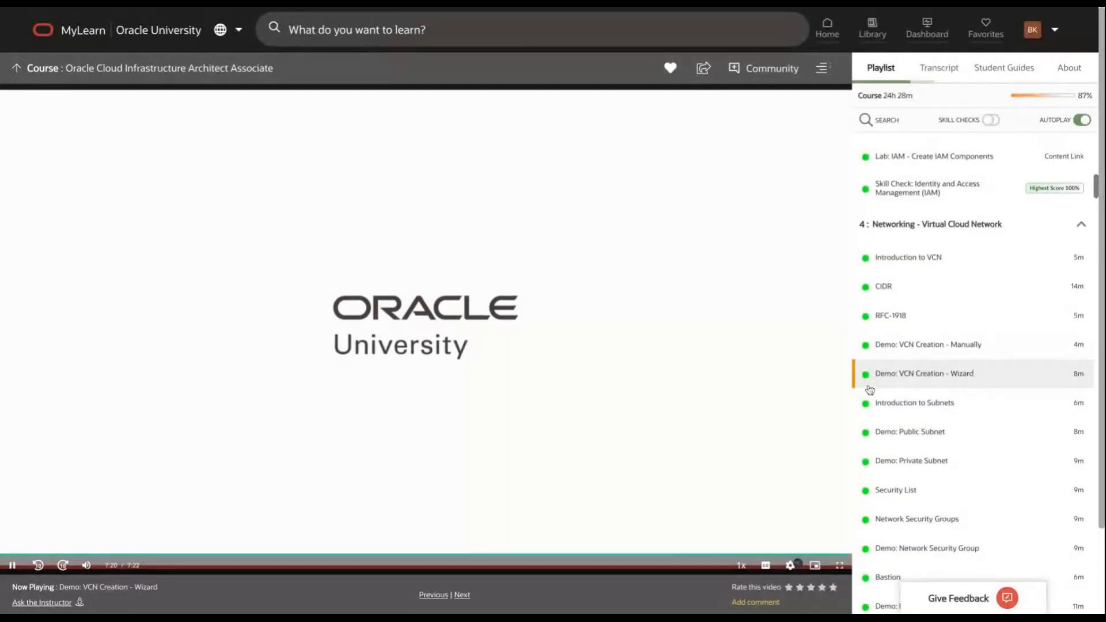
pyautogui.click(886, 432)
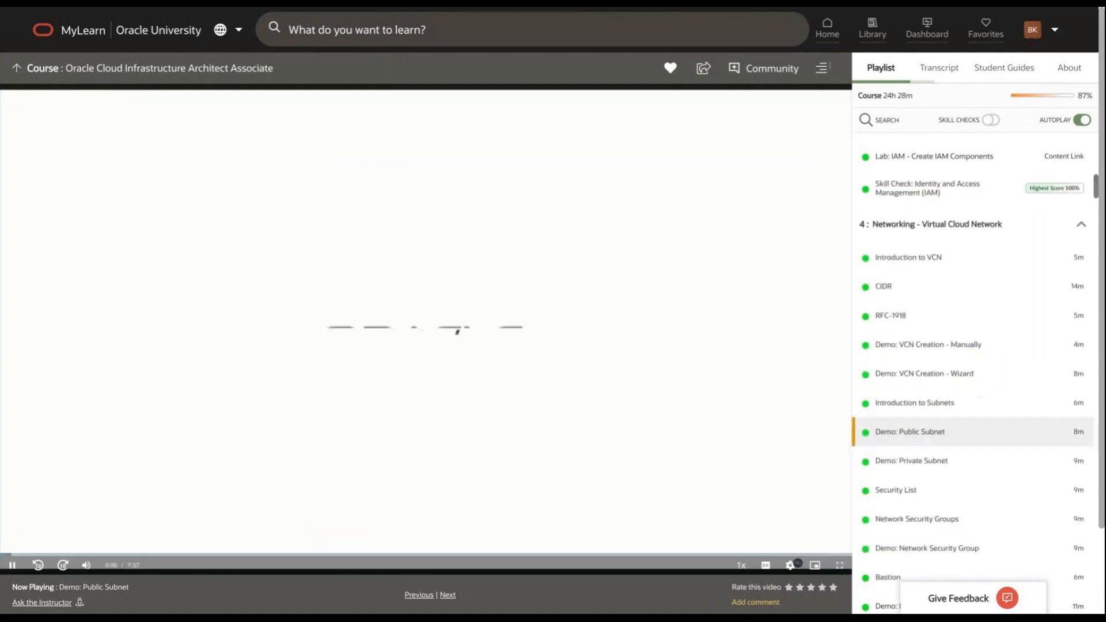
pyautogui.click(840, 566)
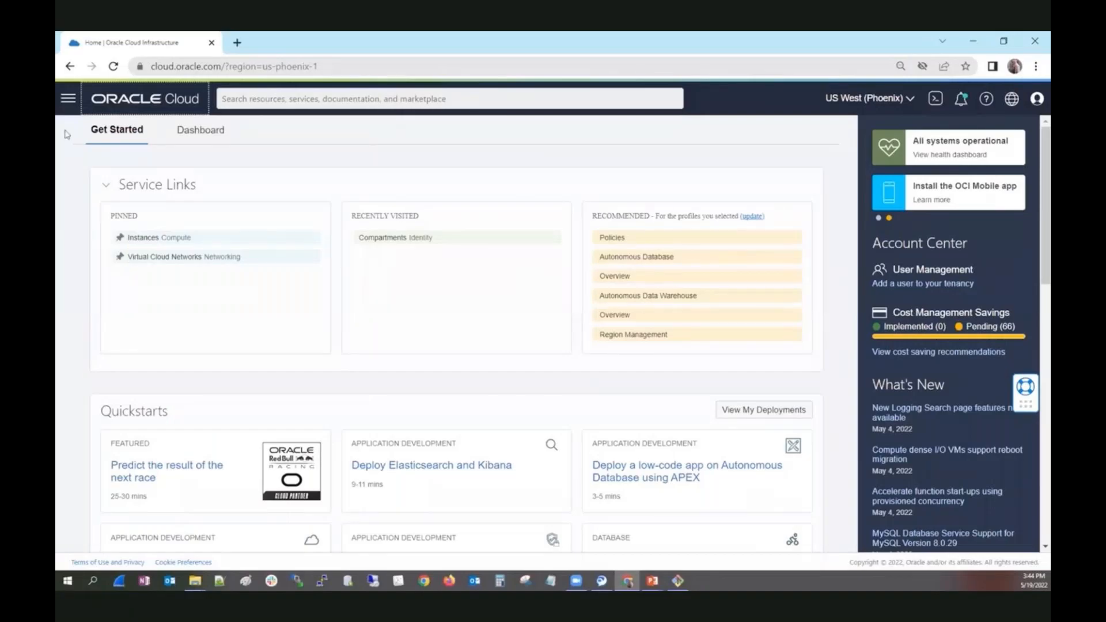
# Open ManualVCN from the Networking service's Virtual Cloud Networks list and examine its route tables.
pyautogui.click(68, 98)
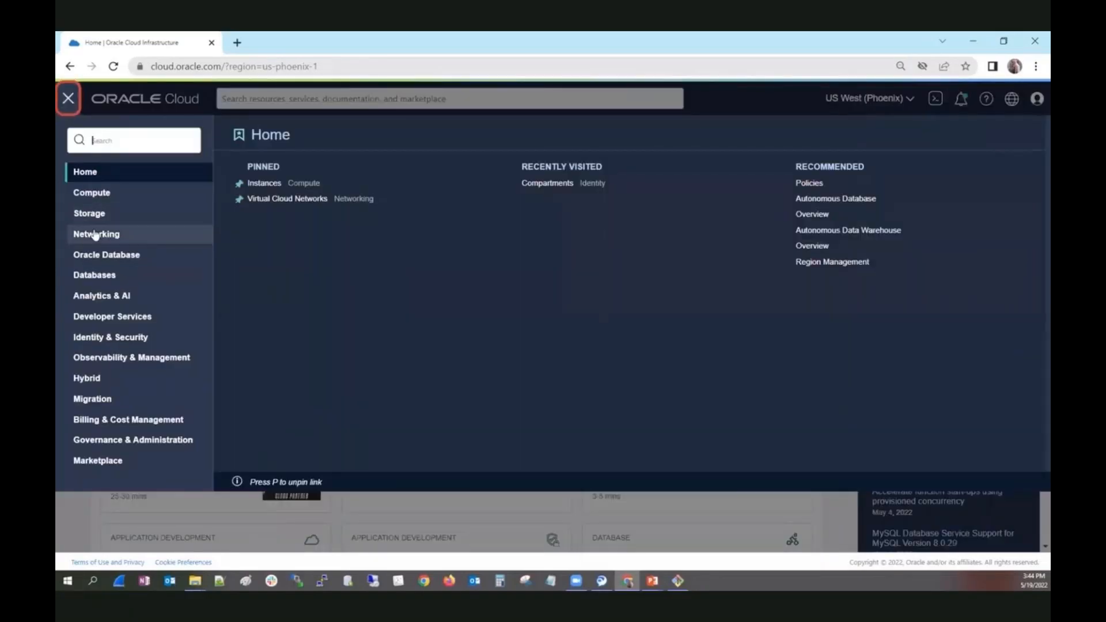
pyautogui.click(95, 233)
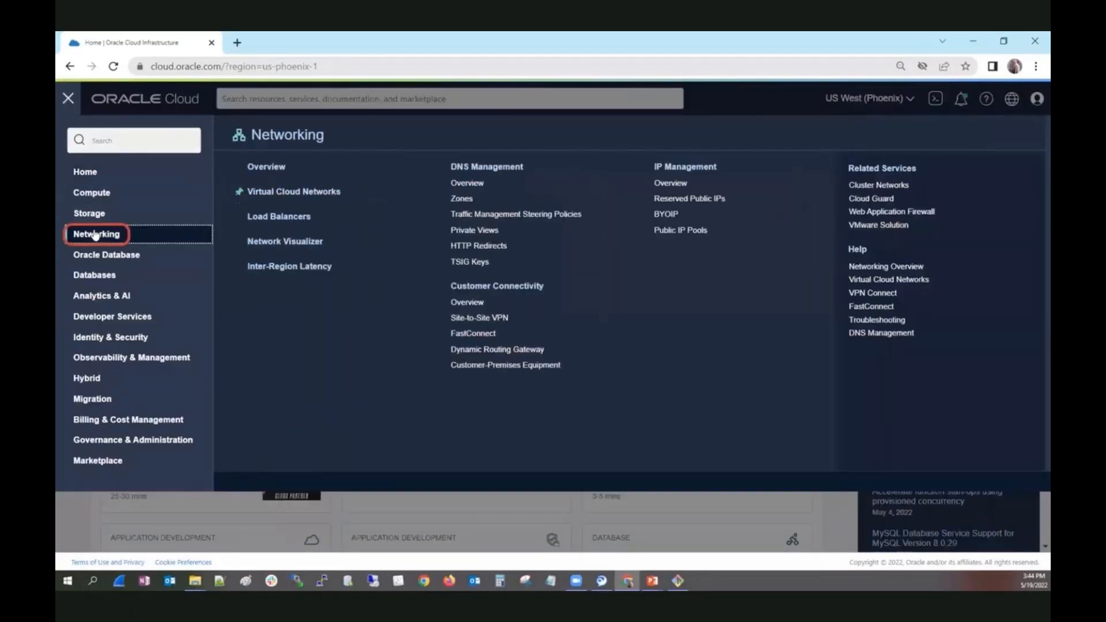
pyautogui.click(282, 195)
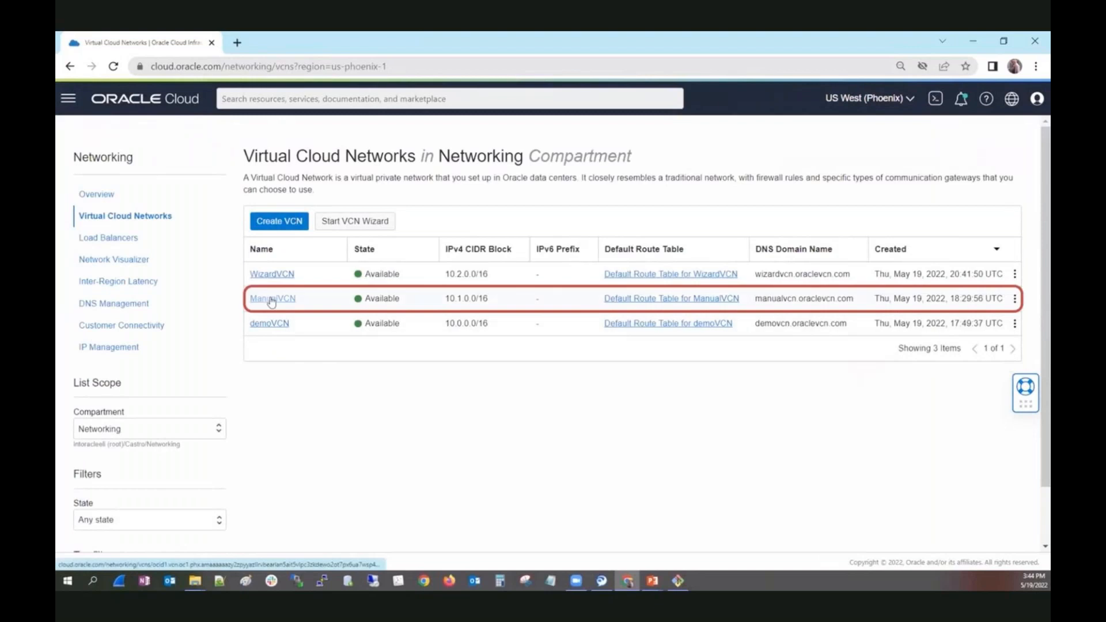
pyautogui.click(270, 301)
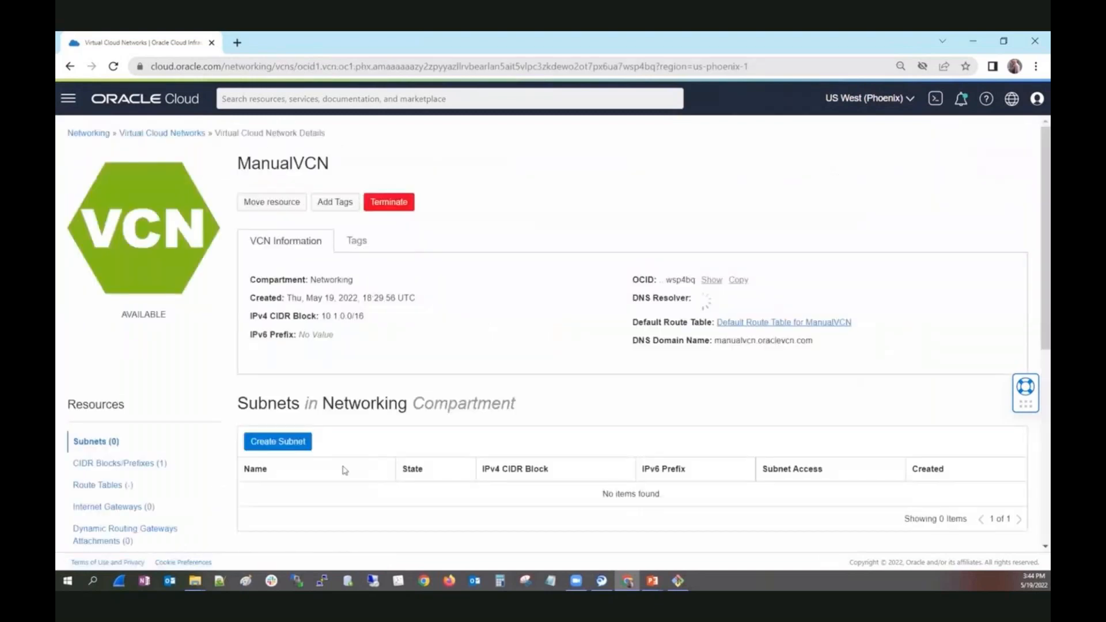
pyautogui.scroll(-1, 160, 425)
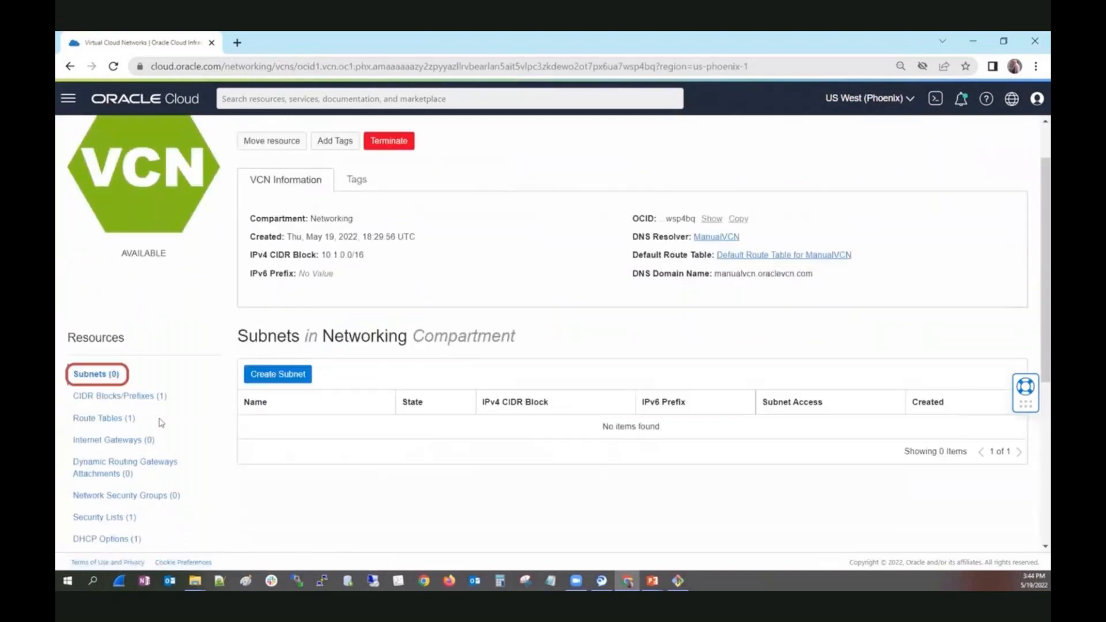
pyautogui.click(108, 414)
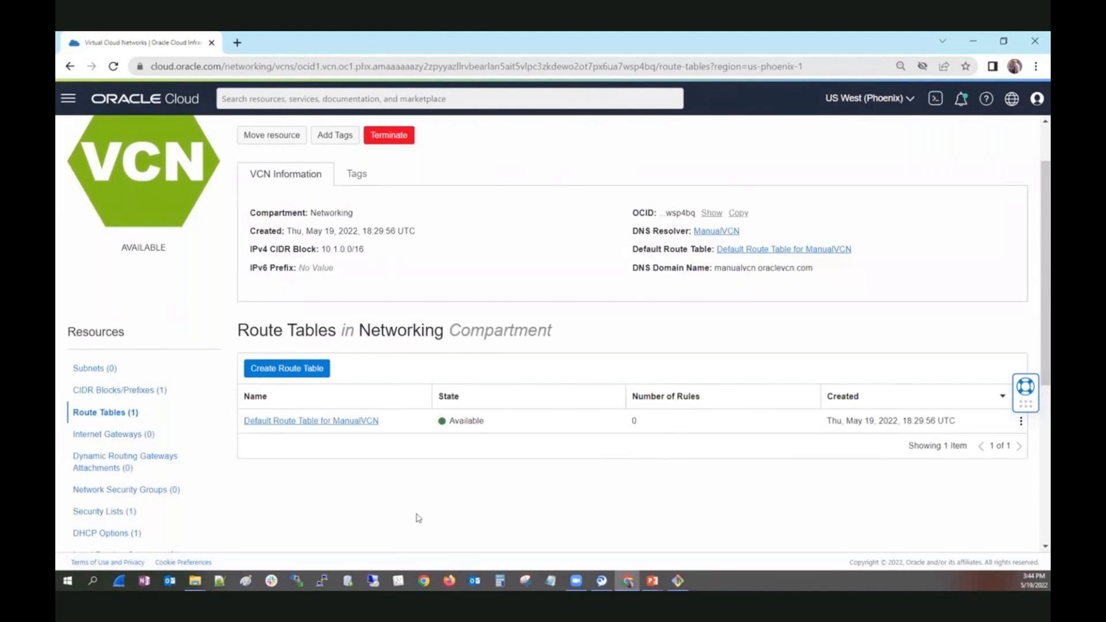
pyautogui.click(114, 421)
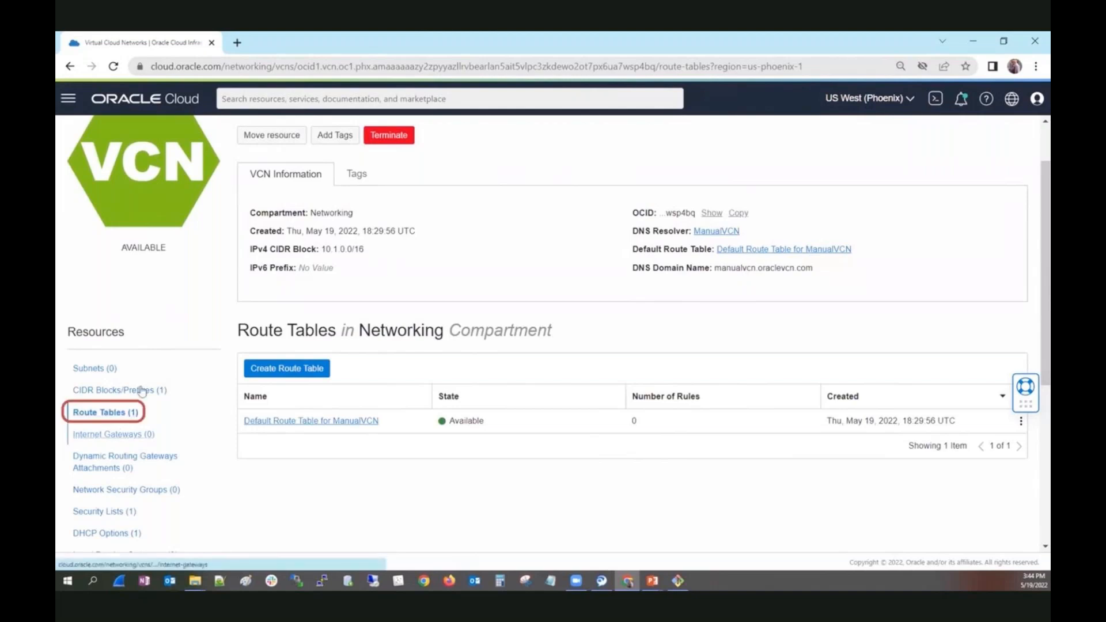
# Start a new subnet in ManualVCN and name it ManualSubnet.
pyautogui.click(82, 369)
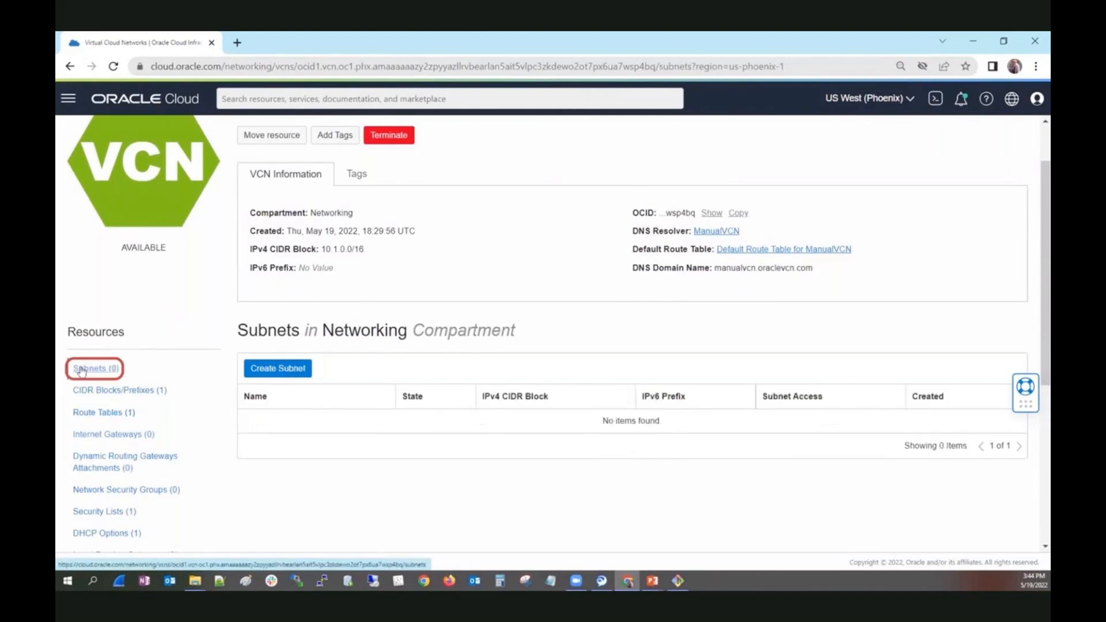
pyautogui.click(271, 371)
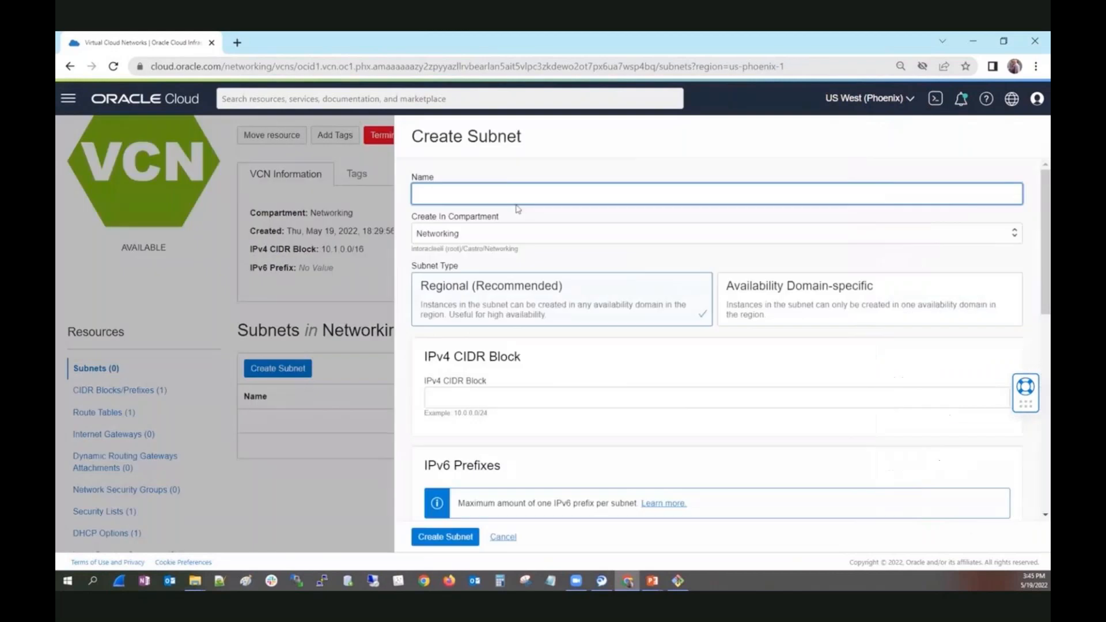
pyautogui.click(509, 195)
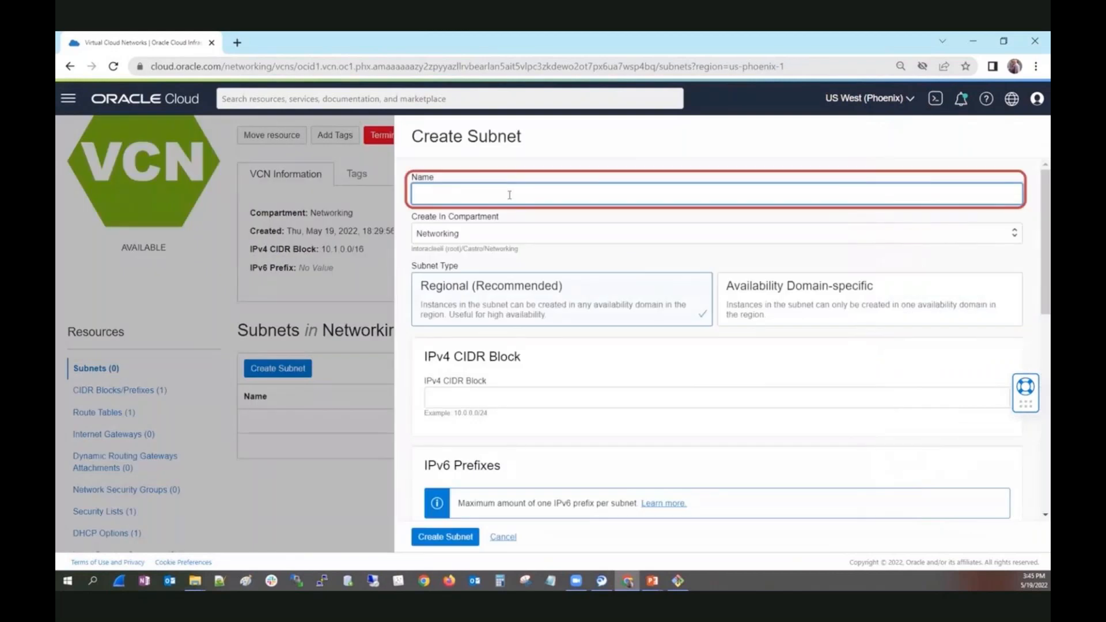
pyautogui.write('ManualSubnet')
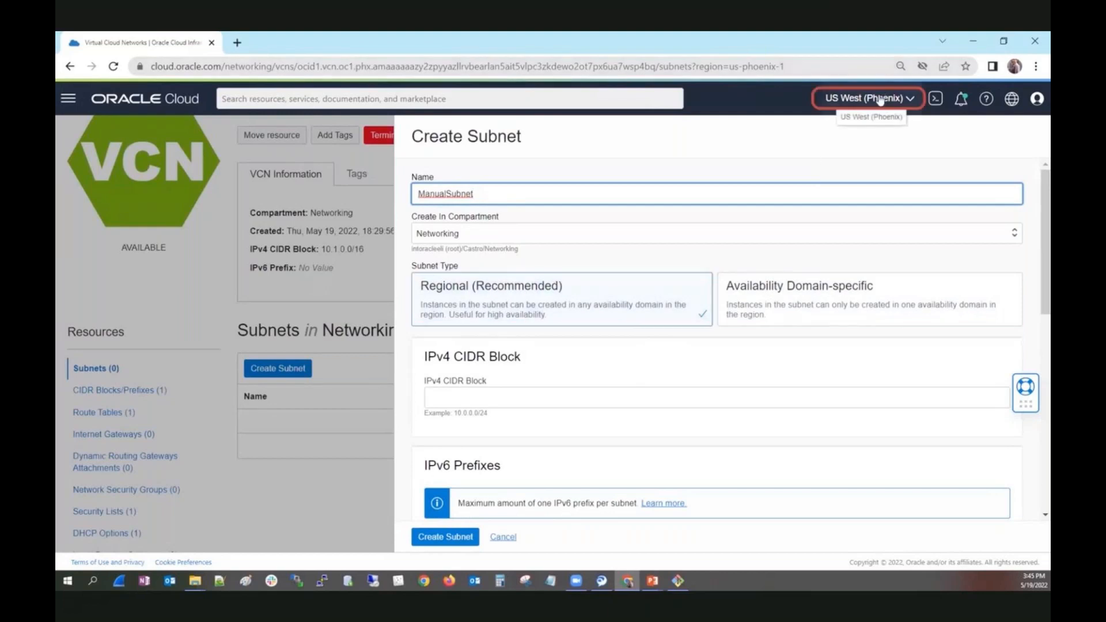
pyautogui.click(808, 294)
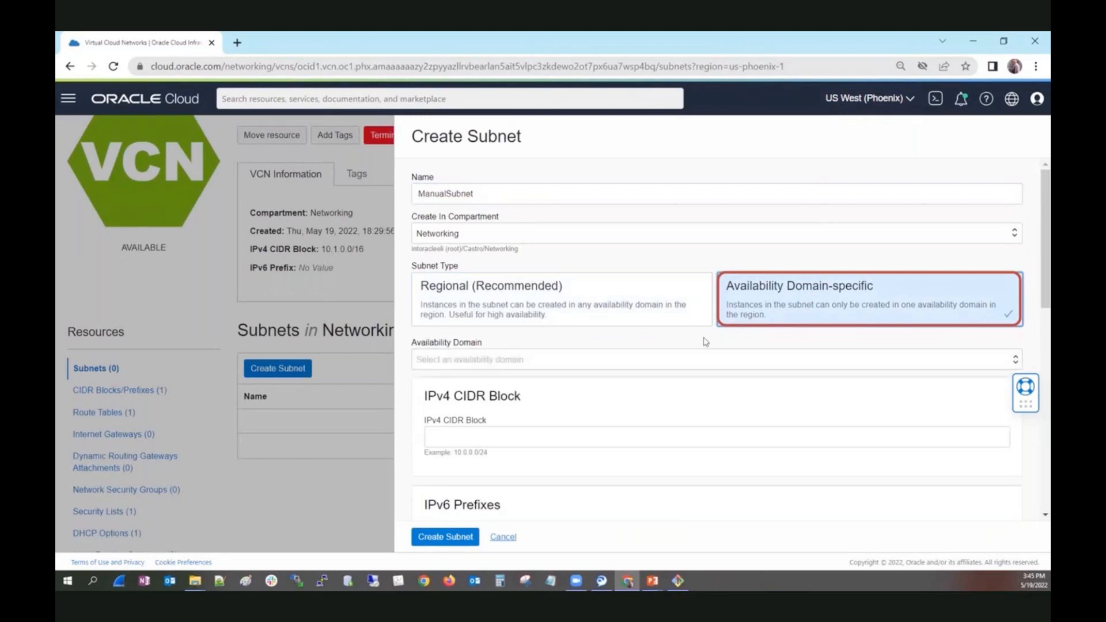
pyautogui.click(691, 365)
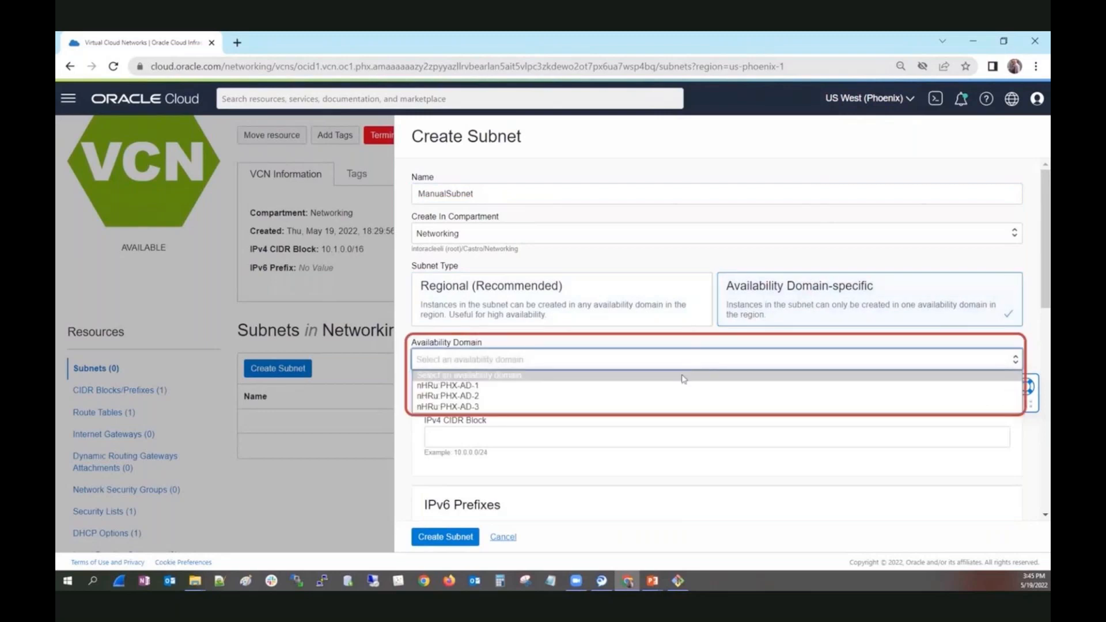
pyautogui.click(607, 320)
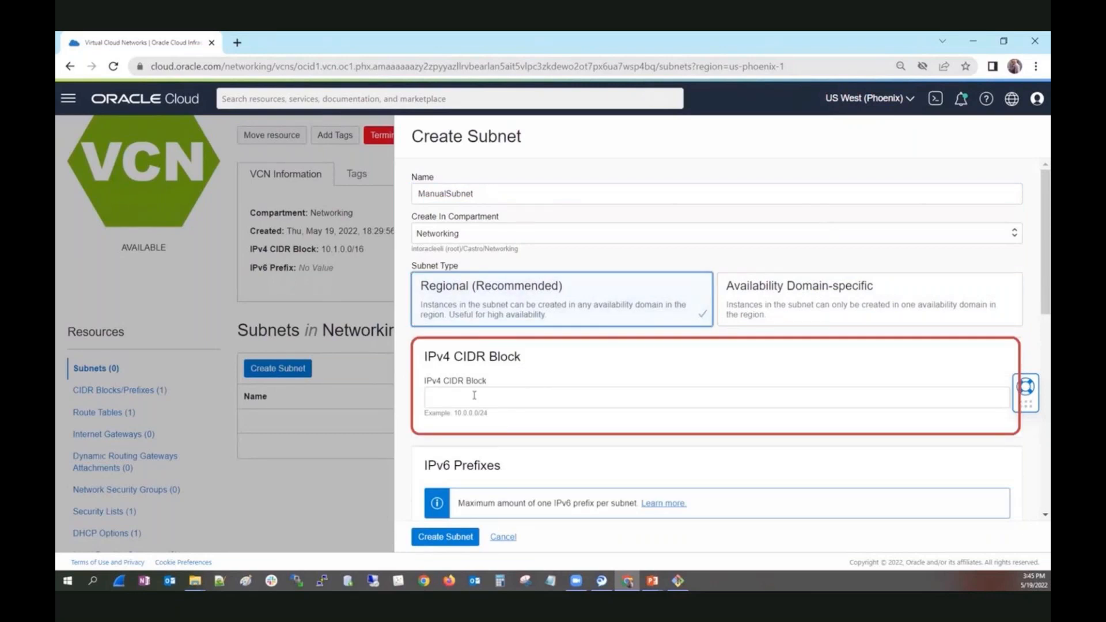
# Set the subnet's IPv4 CIDR block to 10.1.0.0/24, adapting the example block shown in the form.
pyautogui.moveTo(488, 413); pyautogui.dragTo(454, 415)
pyautogui.hotkey('ctrl', 'c')
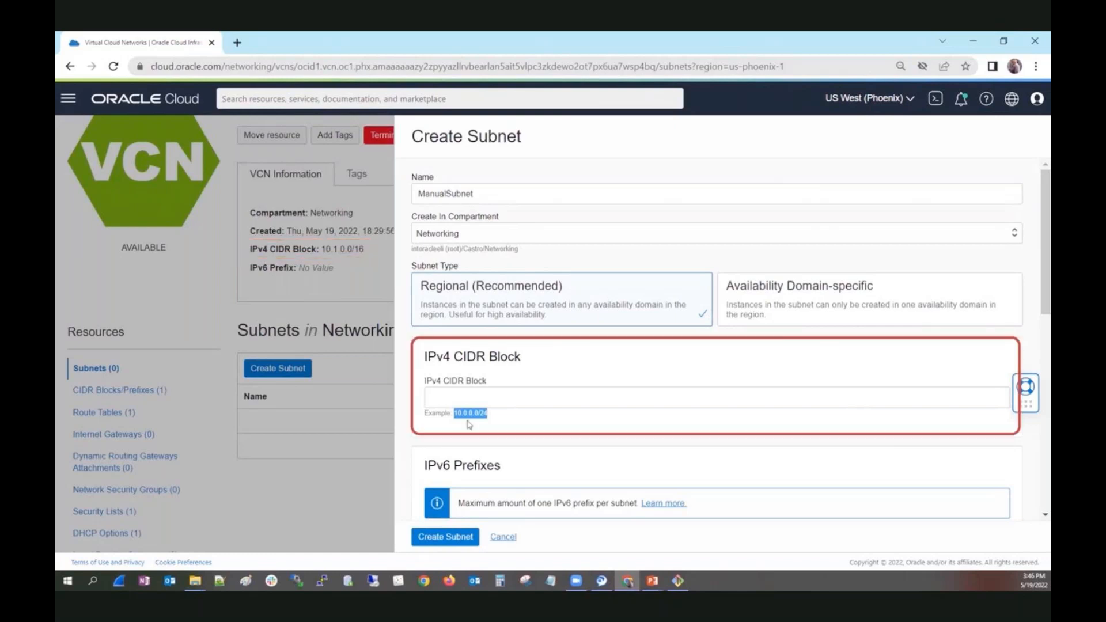
pyautogui.click(445, 398)
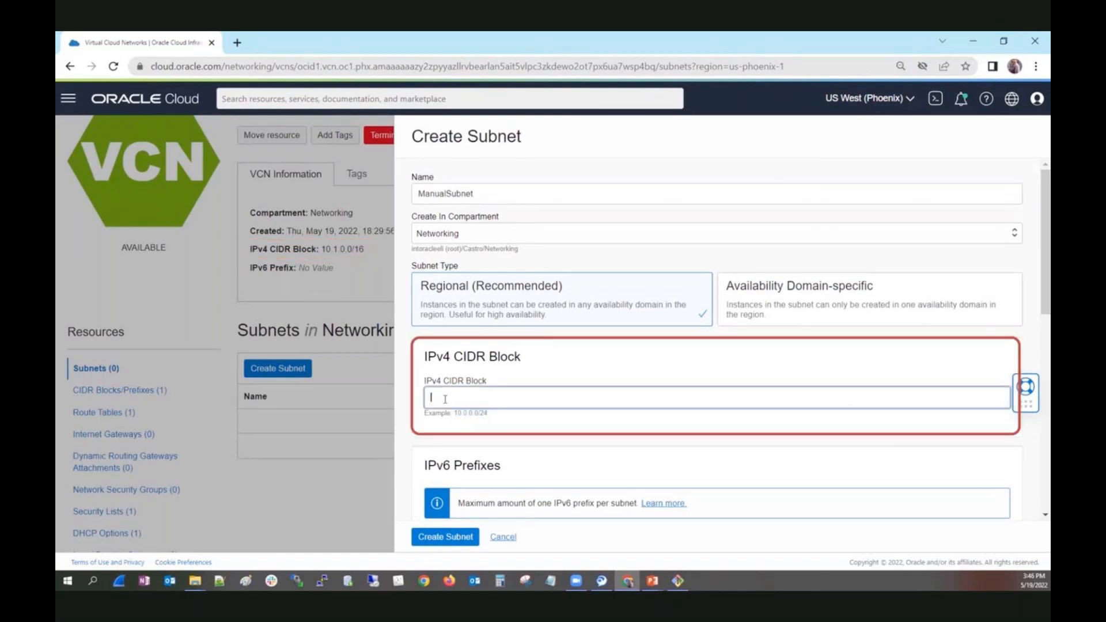
pyautogui.hotkey('ctrl', 'v')
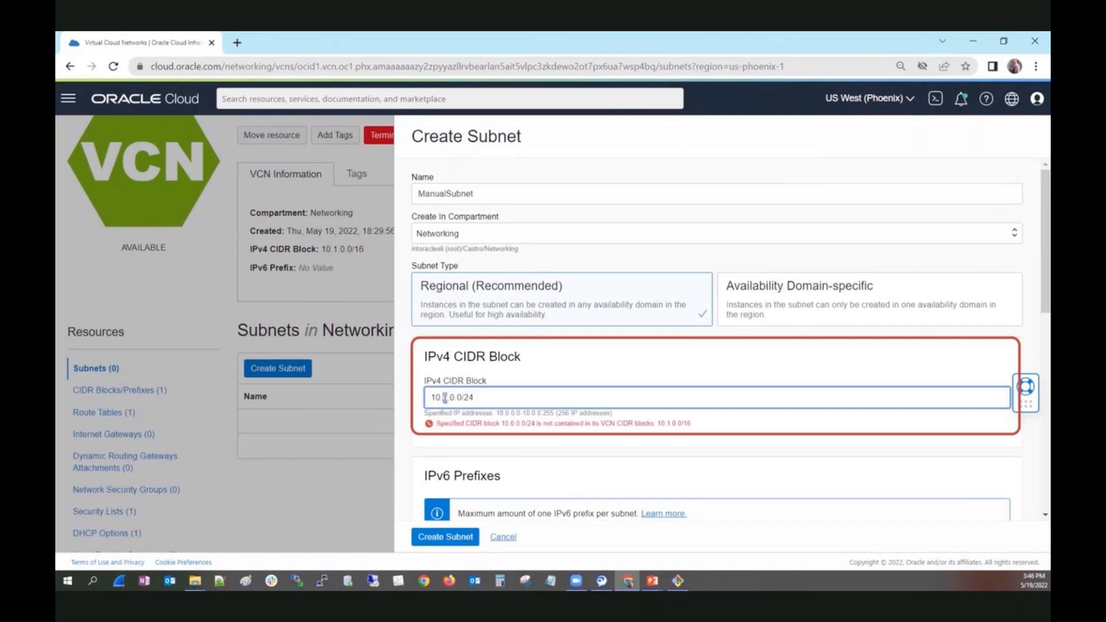
pyautogui.write('1')
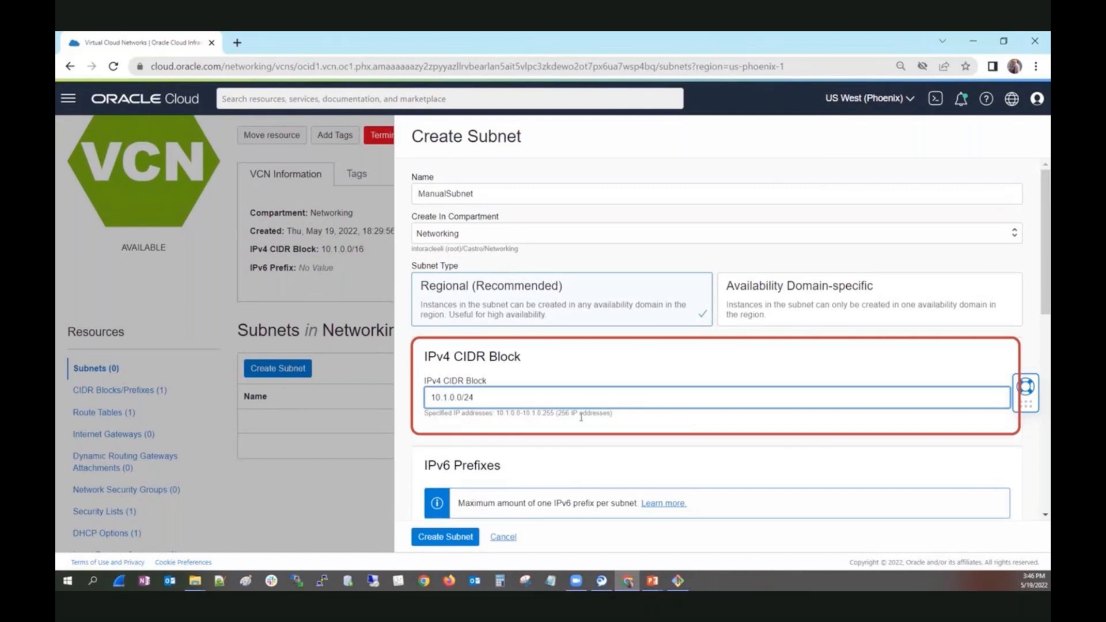
# Review the remaining options and available security lists, leave the security list unselected, and create the subnet.
pyautogui.scroll(-3, 1035, 219)
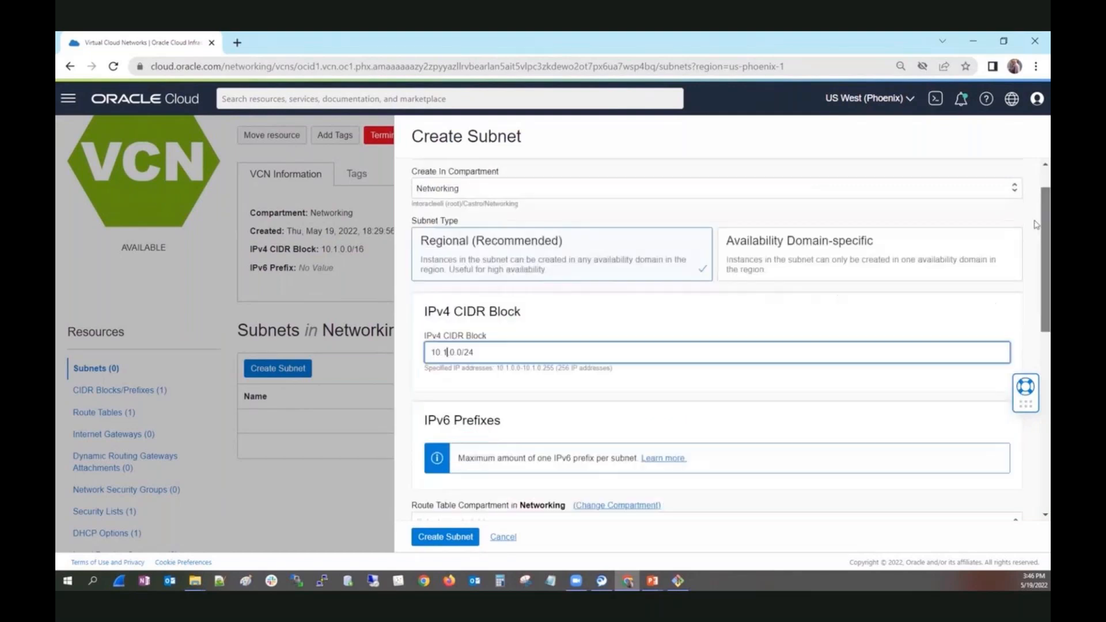
pyautogui.moveTo(1036, 290); pyautogui.dragTo(1035, 399)
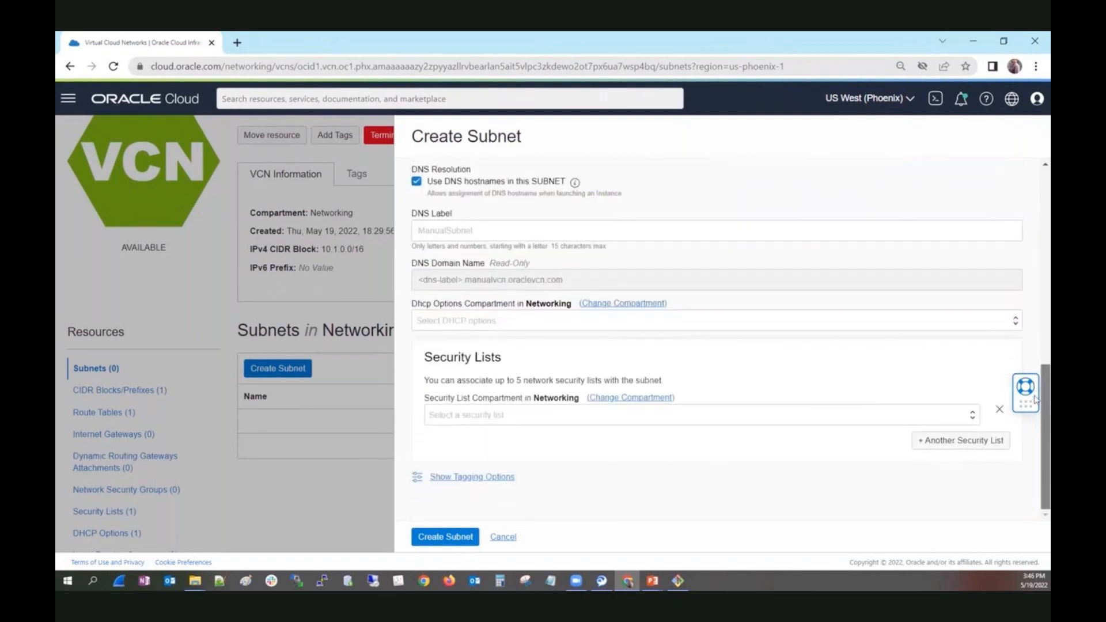
pyautogui.click(636, 421)
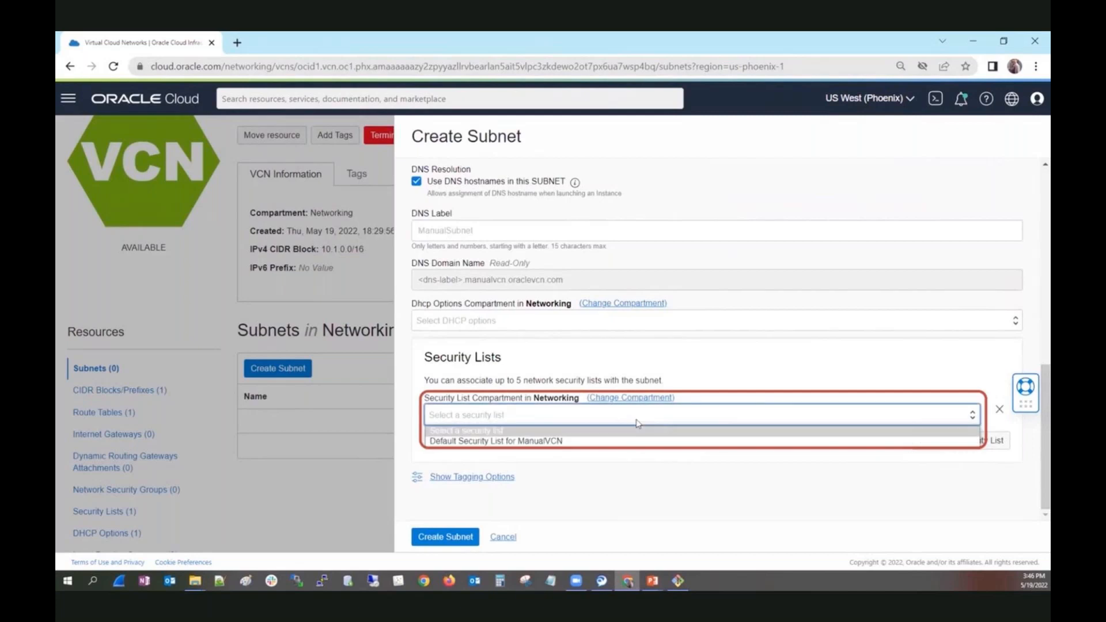
pyautogui.click(637, 423)
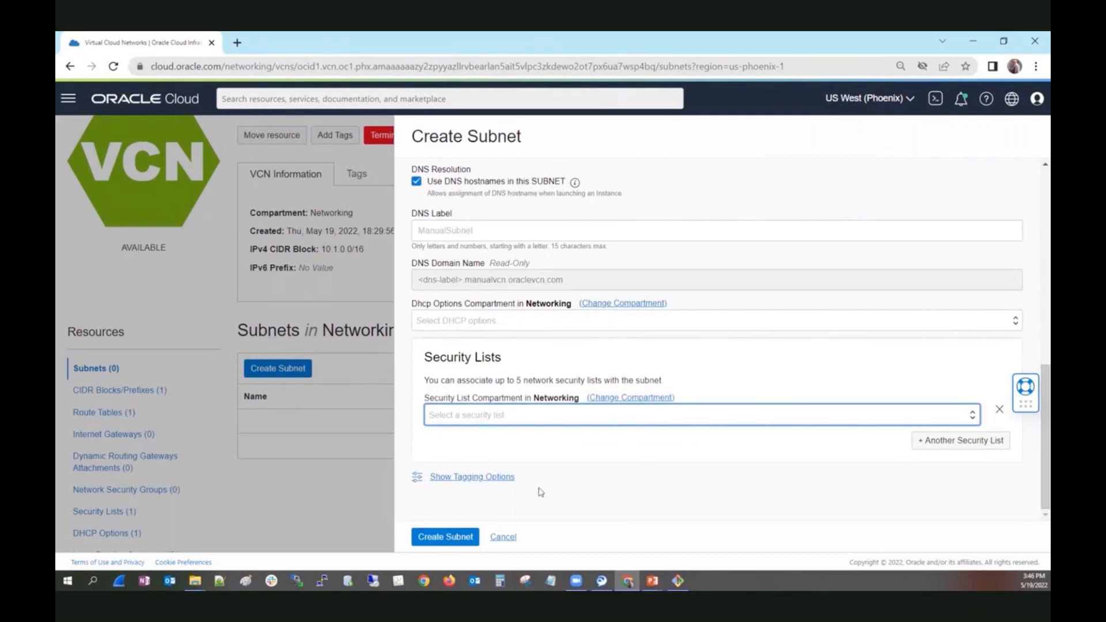
pyautogui.click(429, 541)
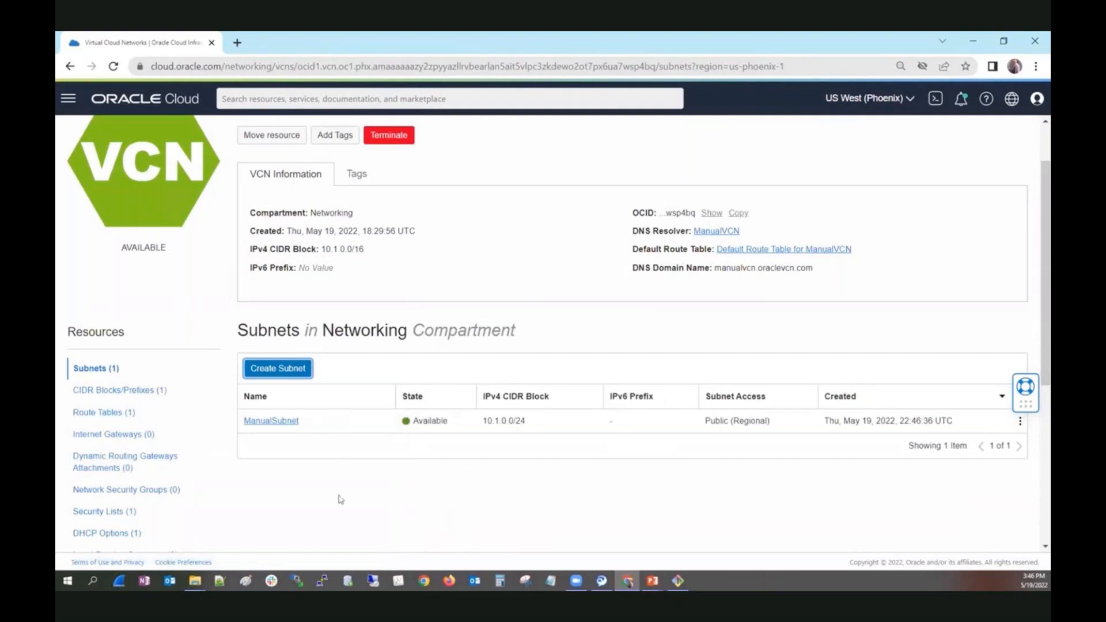
# Create an internet gateway named ManualIG for ManualVCN in the Networking compartment.
pyautogui.click(111, 439)
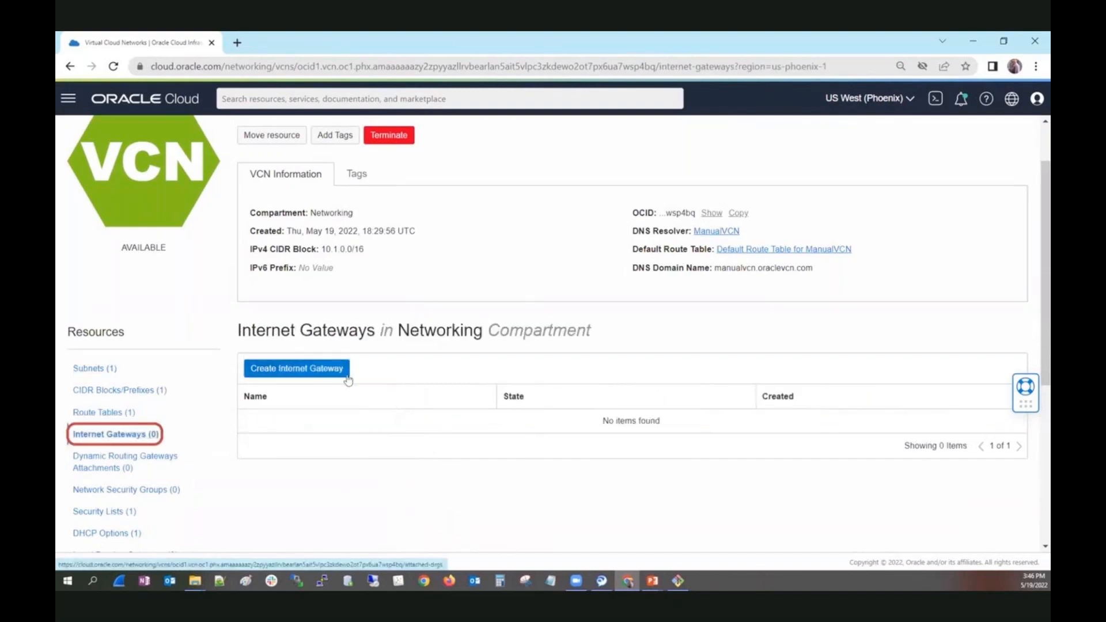
pyautogui.click(299, 369)
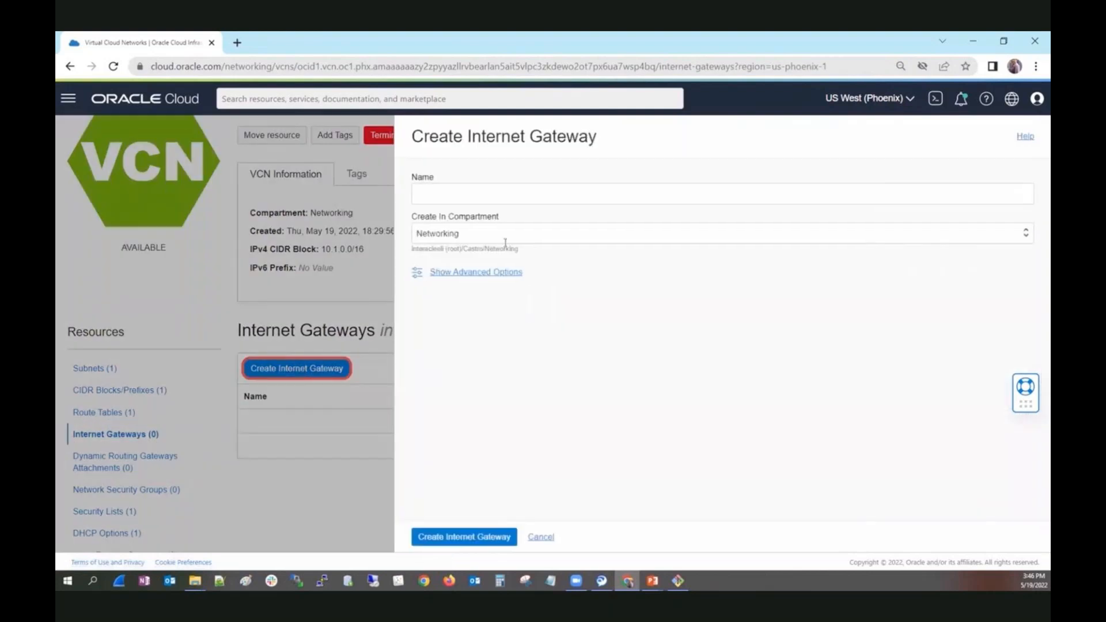
pyautogui.click(503, 192)
pyautogui.write('ManualIG')
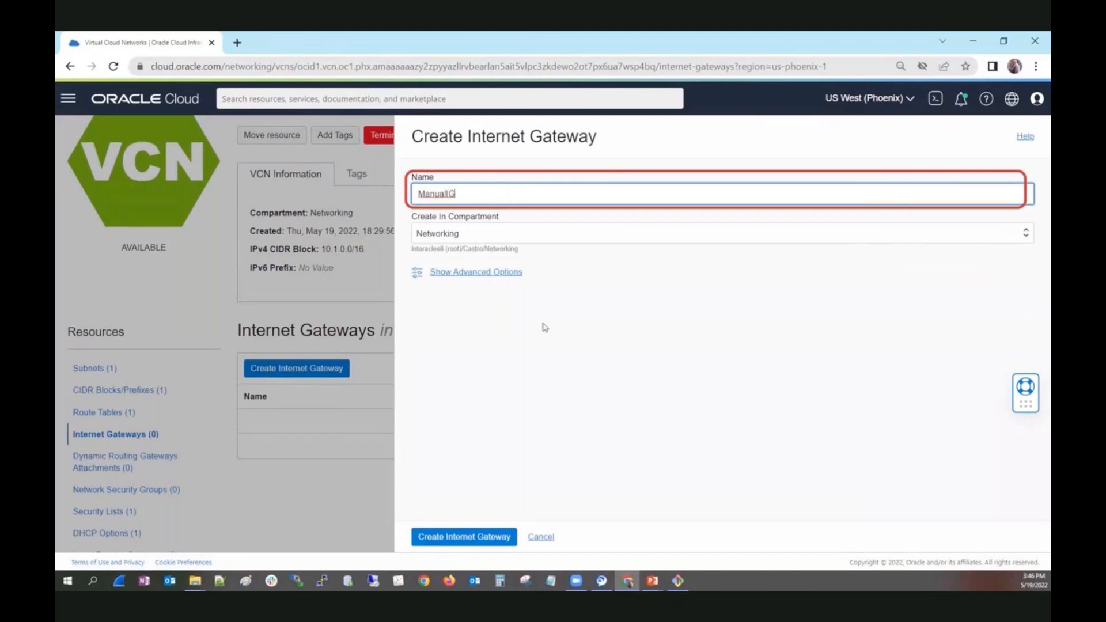
pyautogui.click(474, 537)
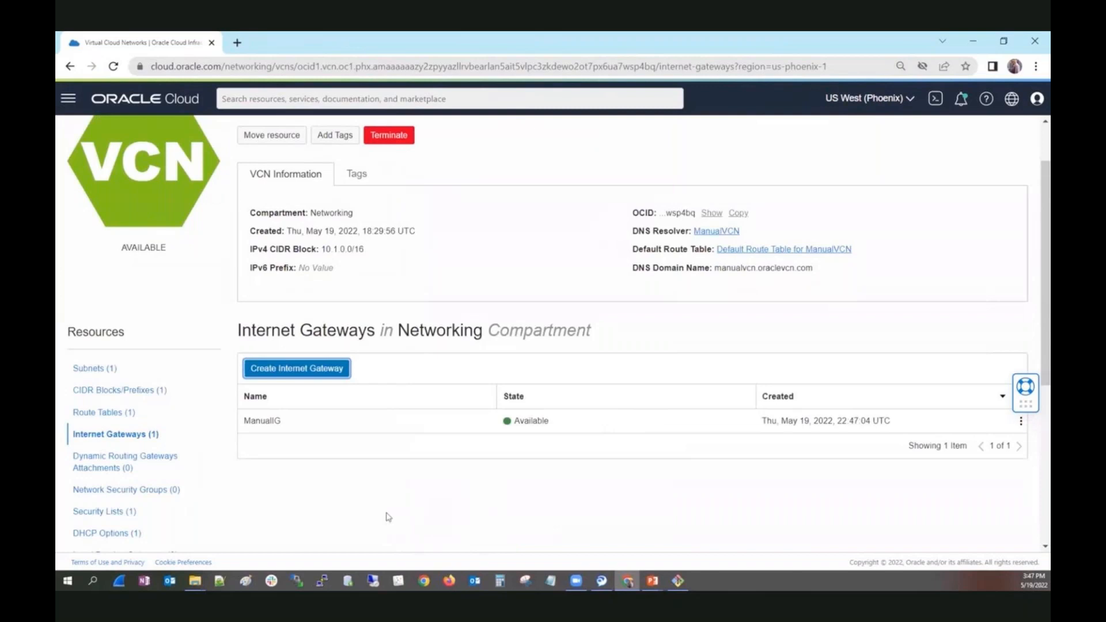
# Start a new route rule in the Default Route Table for ManualVCN with Internet Gateway as its target type.
pyautogui.click(100, 421)
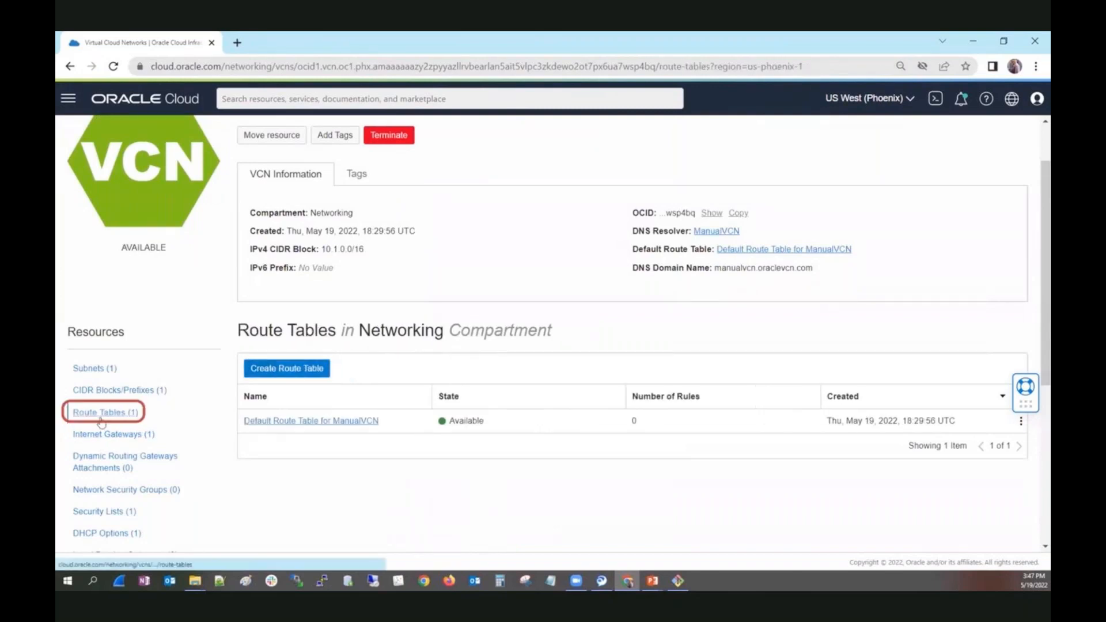
pyautogui.click(301, 422)
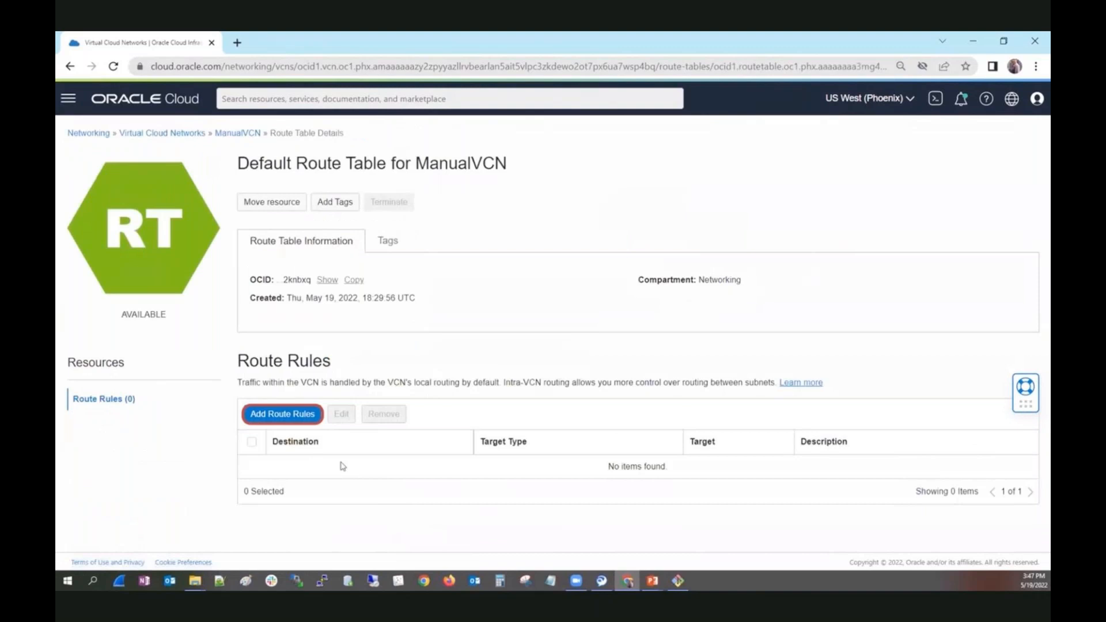
pyautogui.click(294, 419)
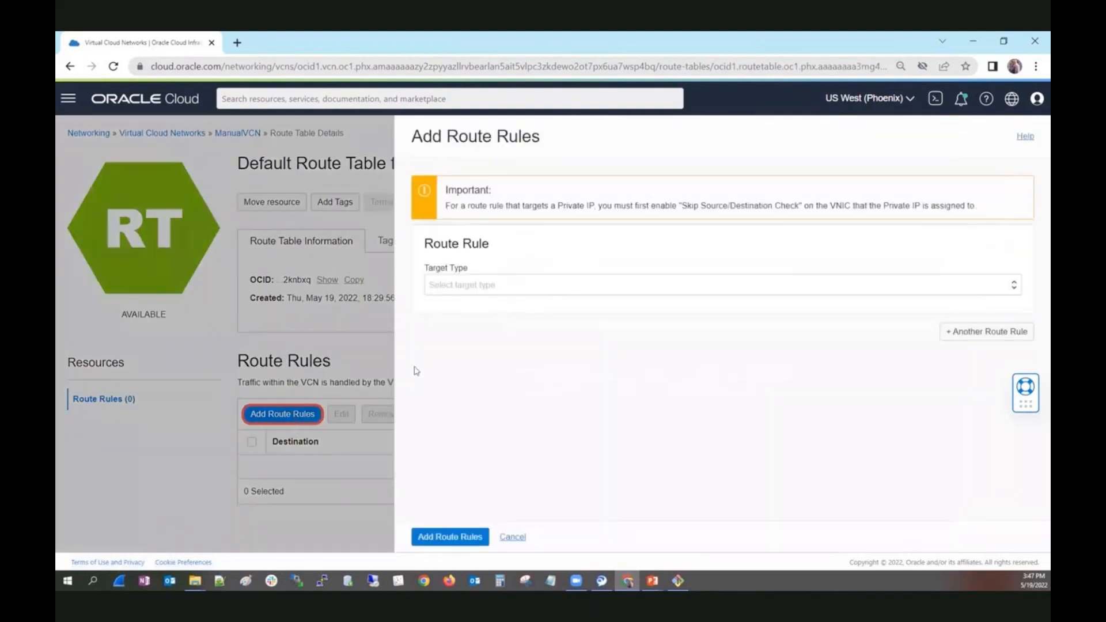
pyautogui.click(502, 285)
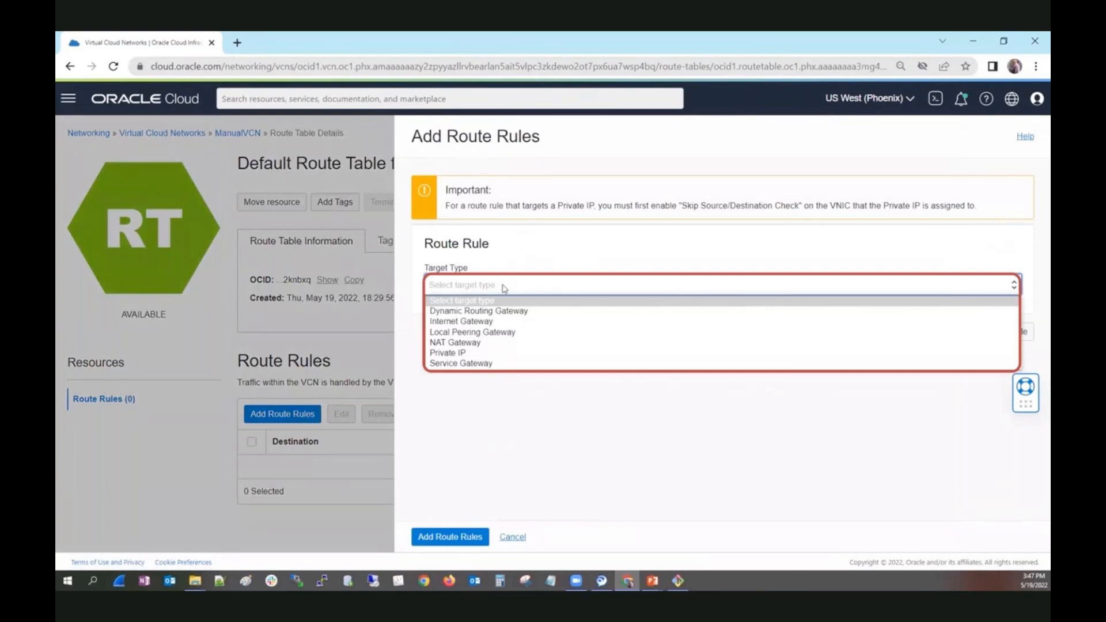
pyautogui.click(490, 322)
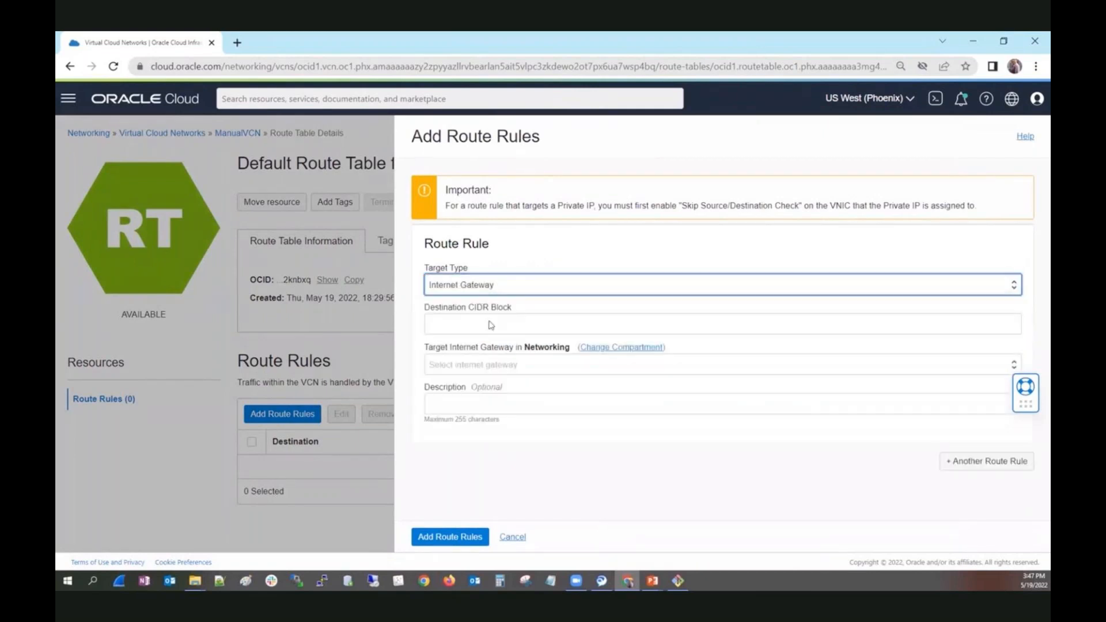
# Set the route rule's destination CIDR block to 0.0.0.0/0 and its target internet gateway to ManualIG.
pyautogui.click(495, 324)
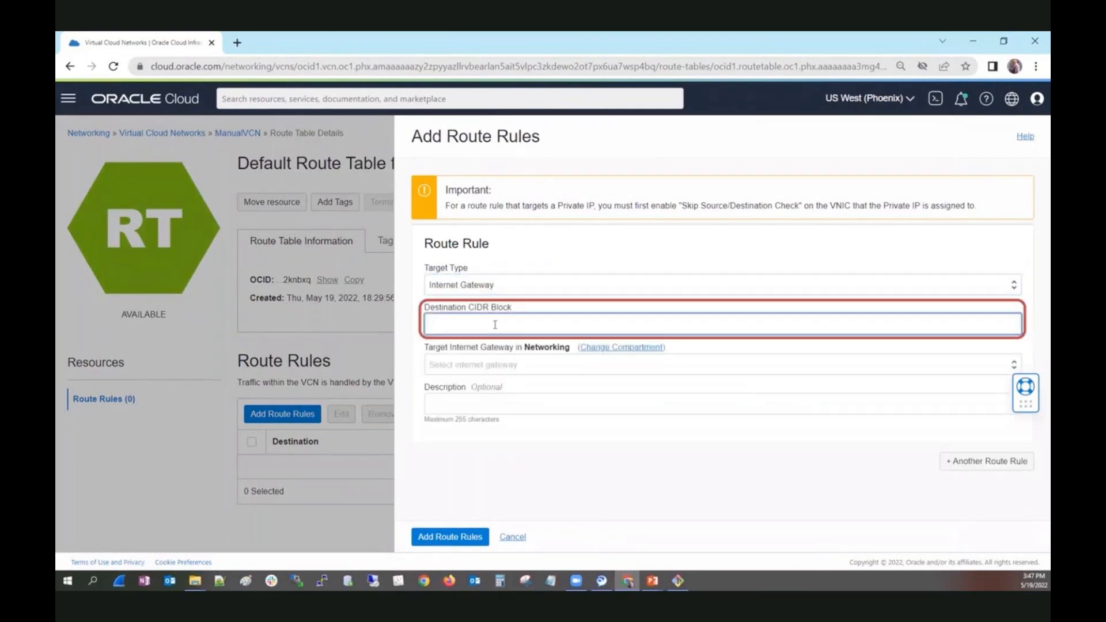
pyautogui.write('0.0')
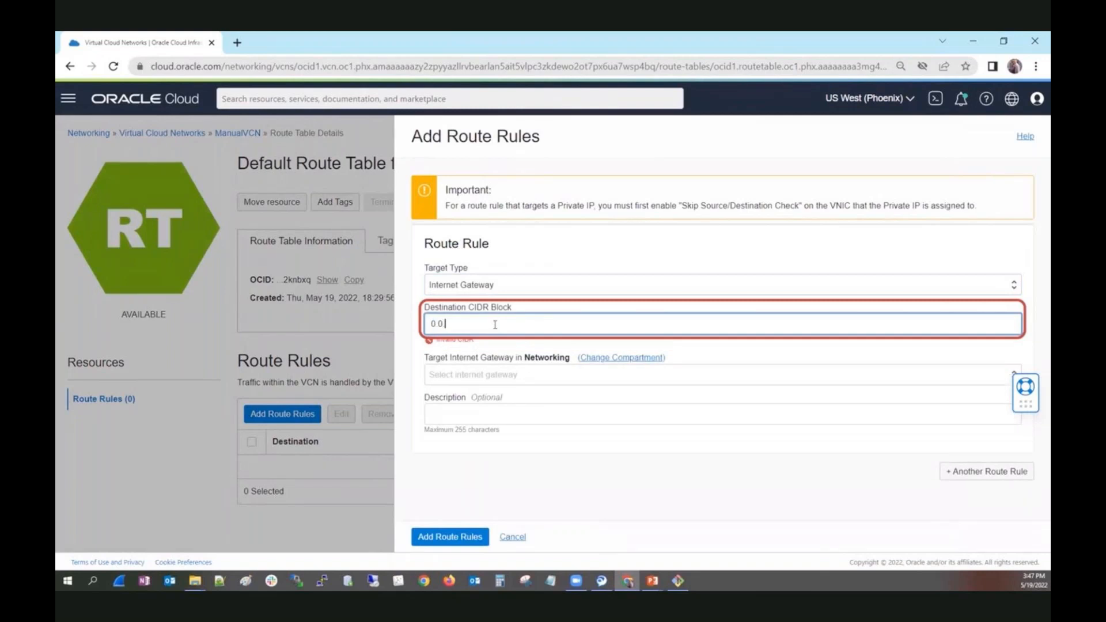
pyautogui.write('.0.0/0')
pyautogui.click(484, 381)
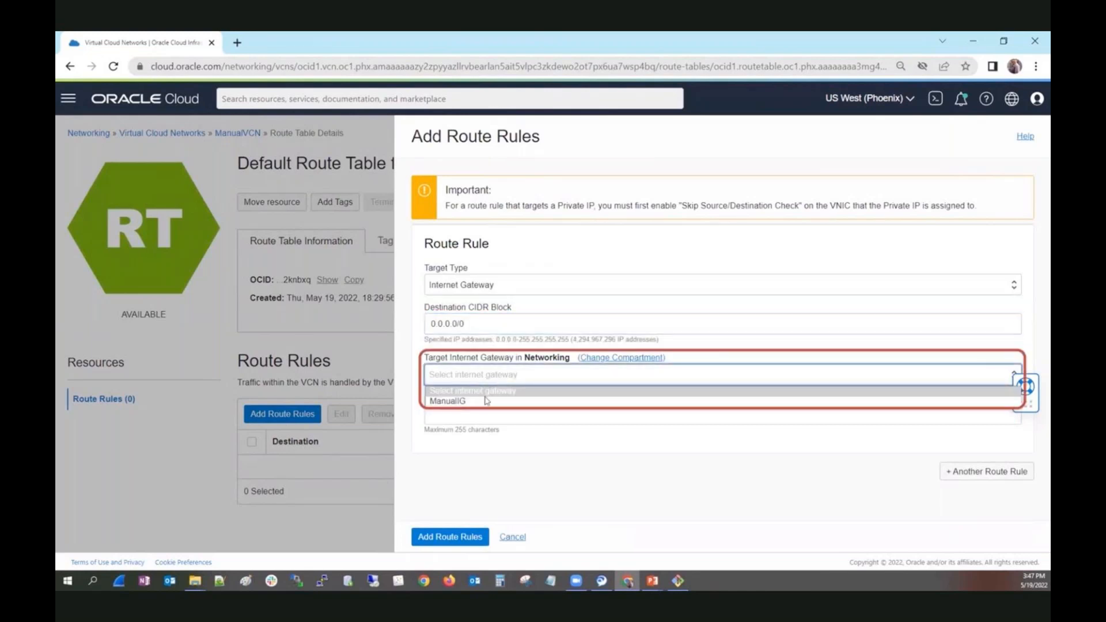
pyautogui.click(486, 400)
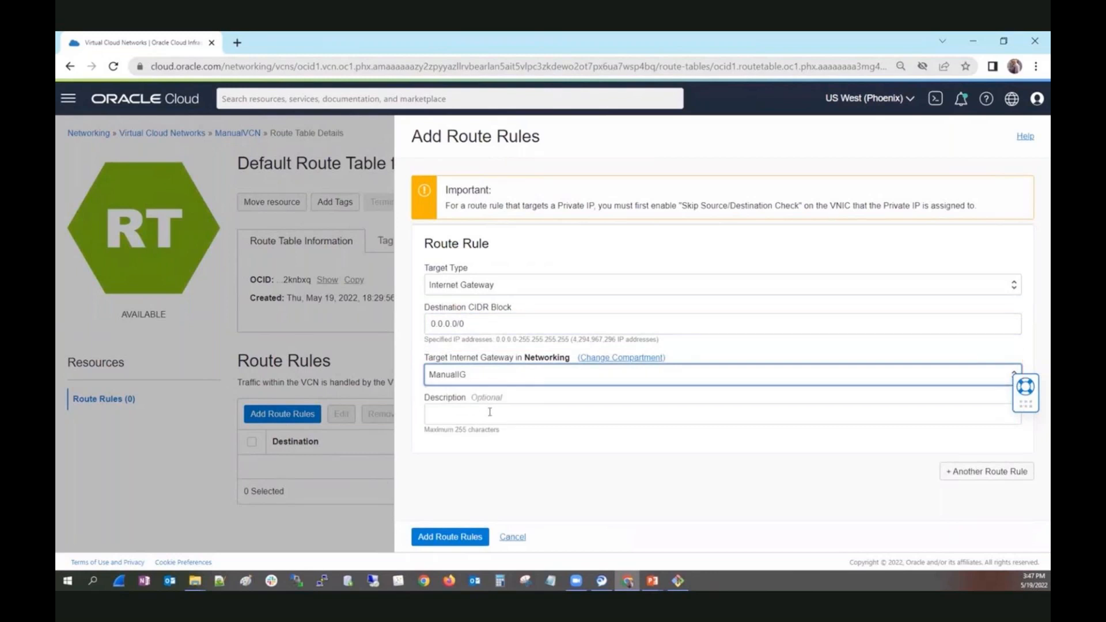
# Enter the description "Option note goes here :)" for the route rule and add the rule.
pyautogui.click(489, 411)
pyautogui.write('Option')
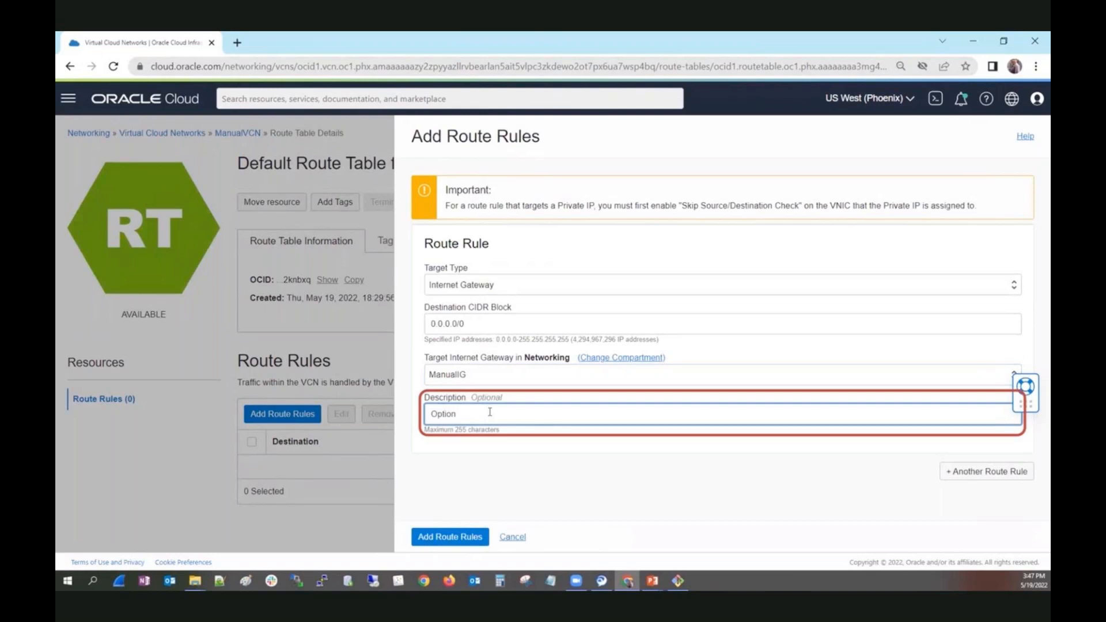
pyautogui.write(' goes here :)')
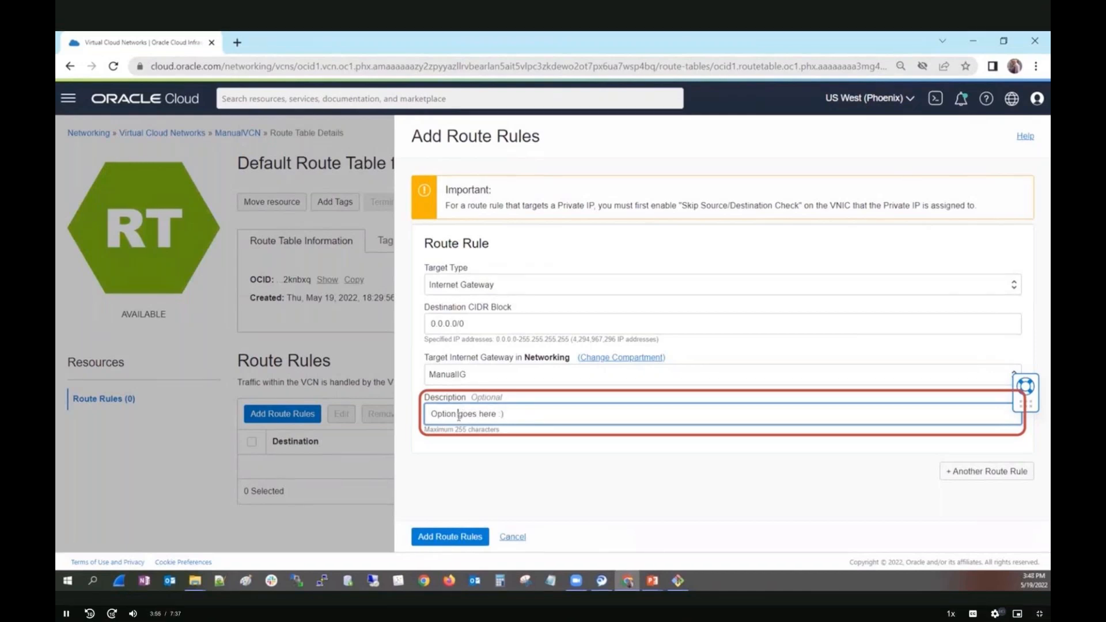
pyautogui.click(458, 413)
pyautogui.write('note')
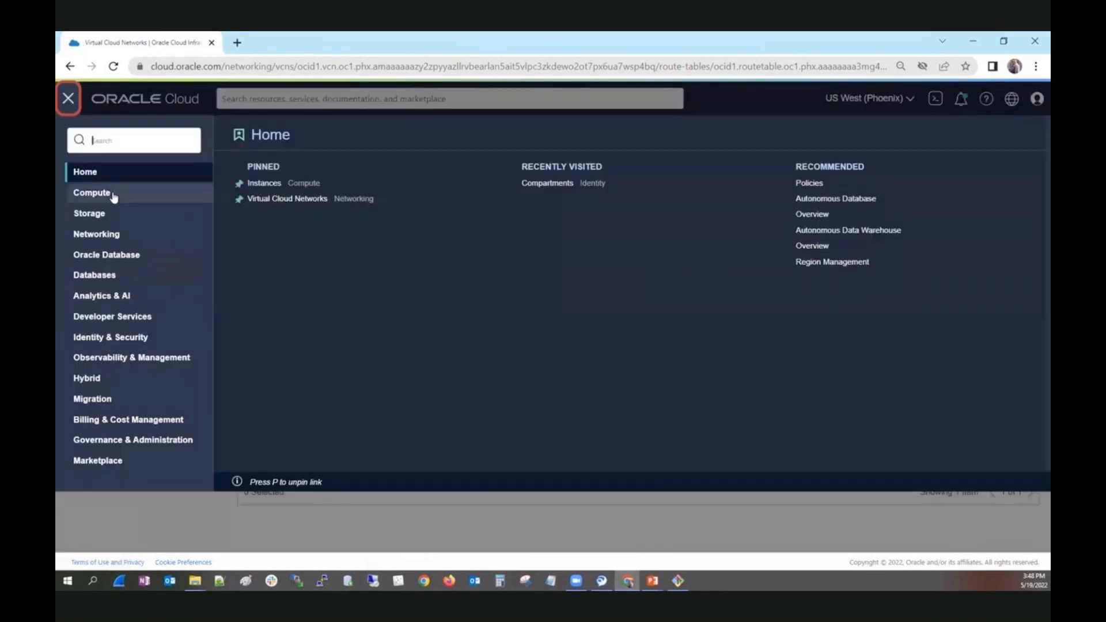
# Open the ManualVM1 instance from the Compute service's instance list and copy its public IP address.
pyautogui.click(261, 200)
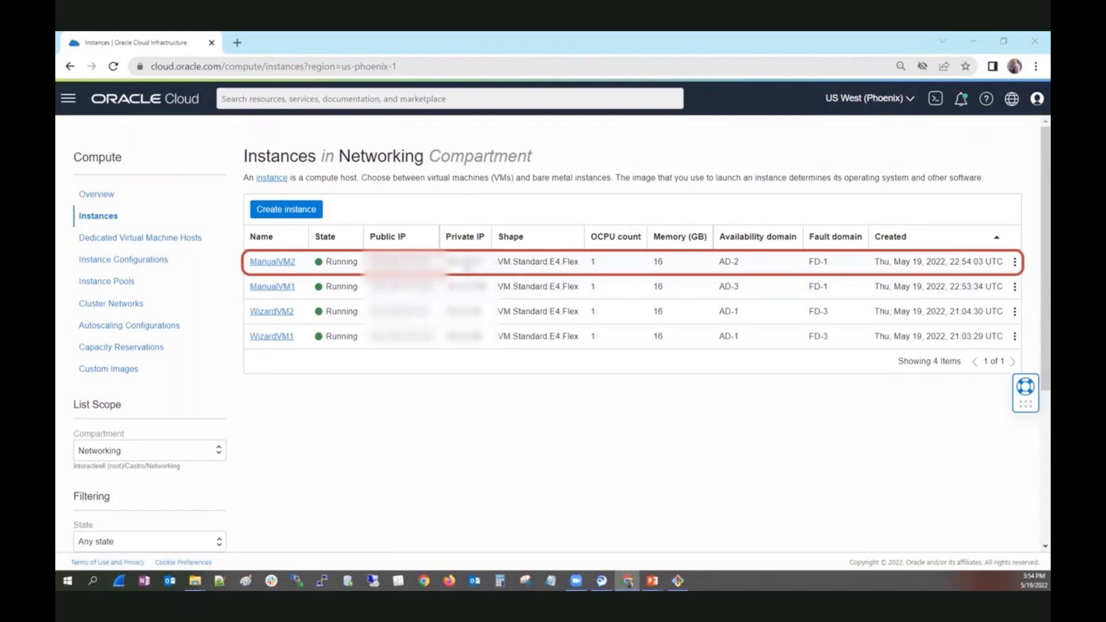
pyautogui.click(471, 262)
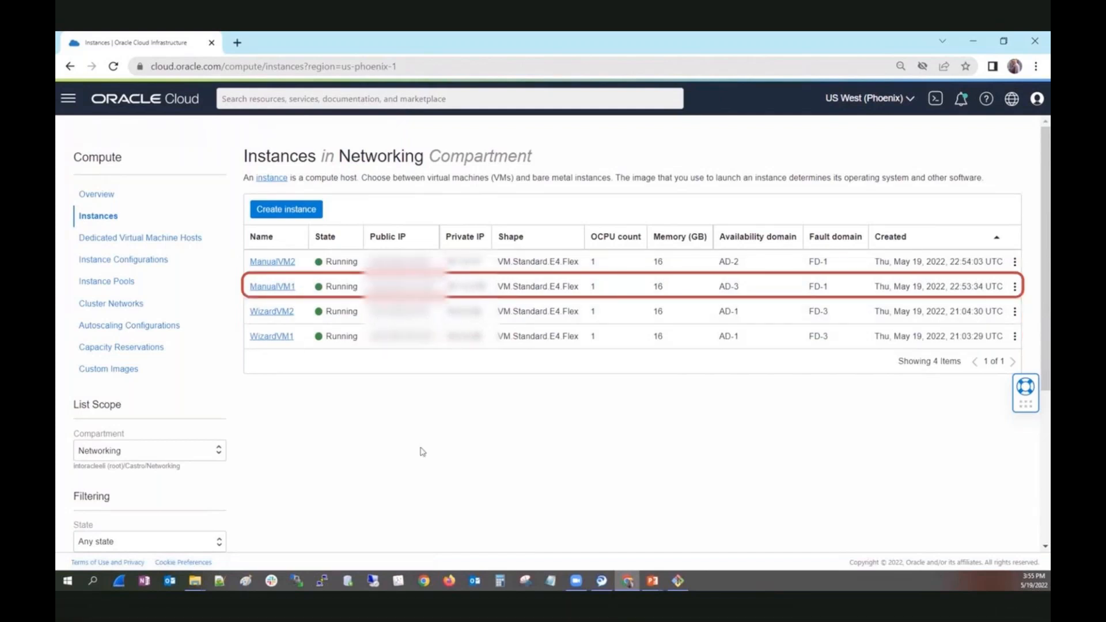
pyautogui.click(284, 287)
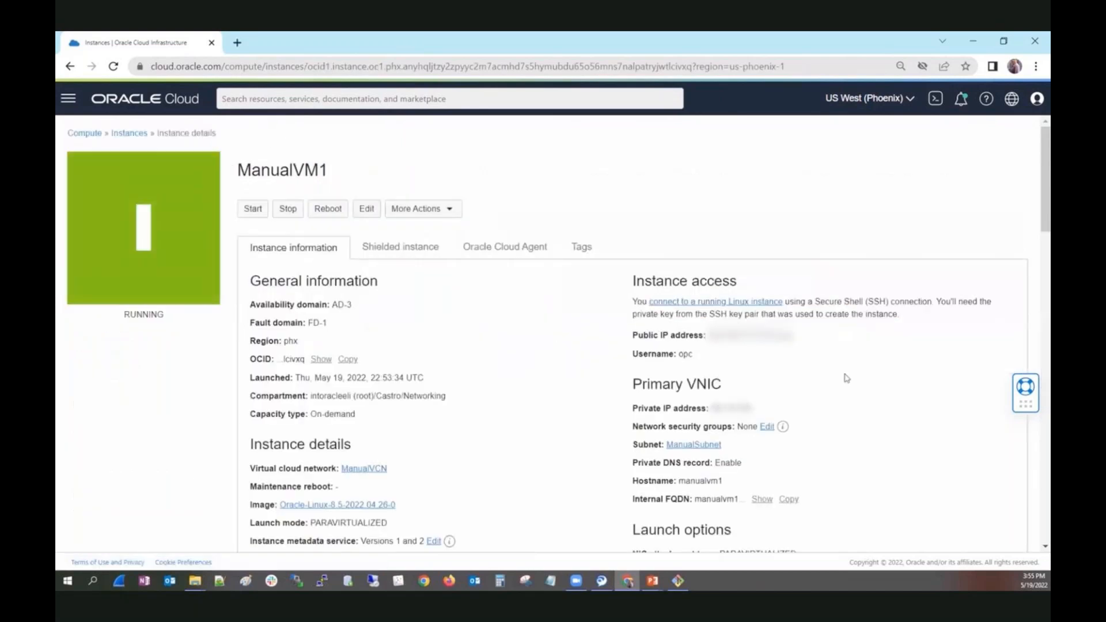
pyautogui.scroll(-1, 844, 382)
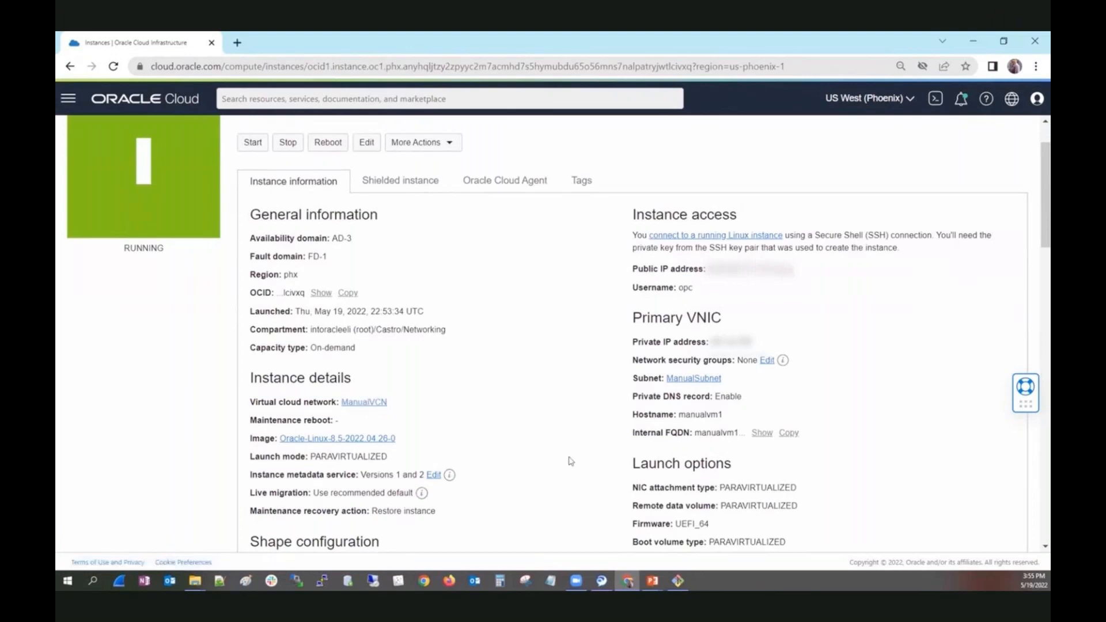
pyautogui.click(779, 269)
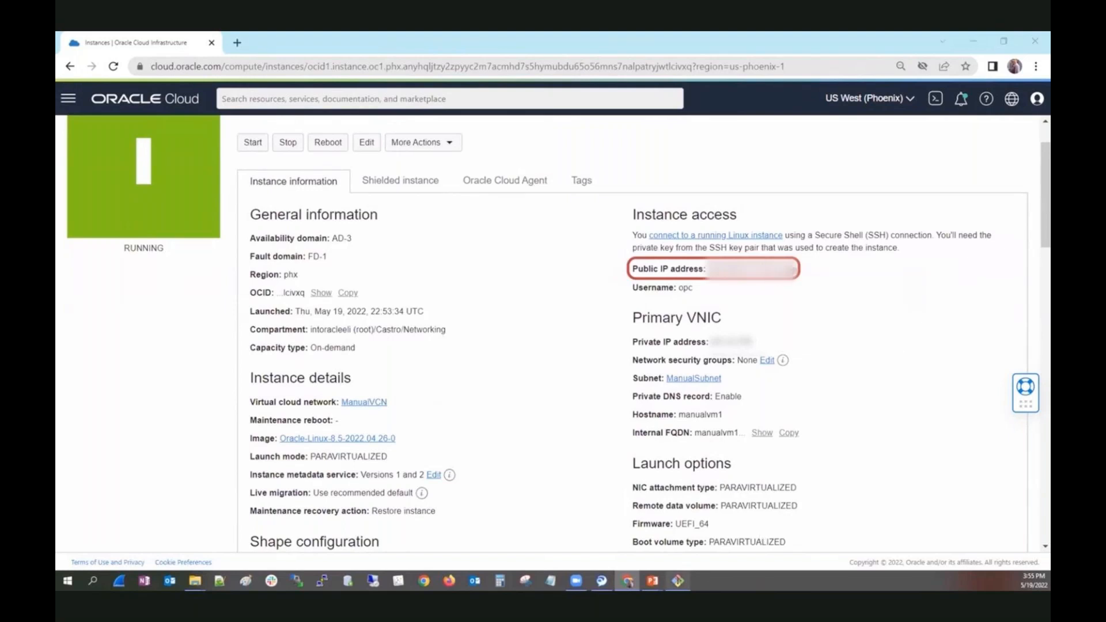
# Switch to the MINGW64 terminal and recall the earlier ssh command that uses the key /c/Networking/team.
pyautogui.click(678, 580)
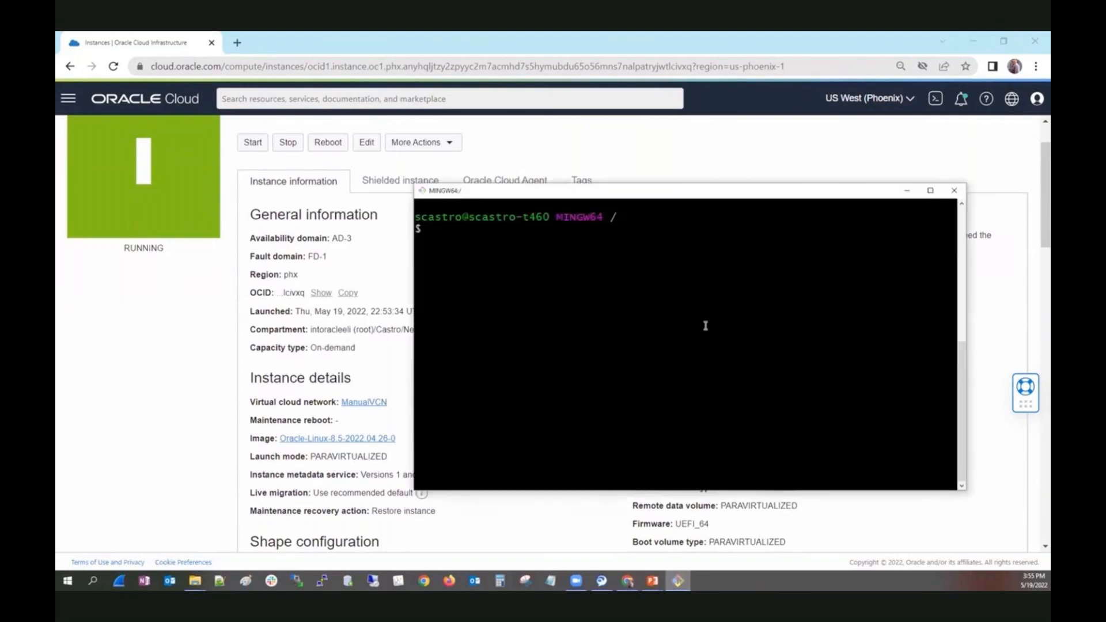
pyautogui.click(908, 191)
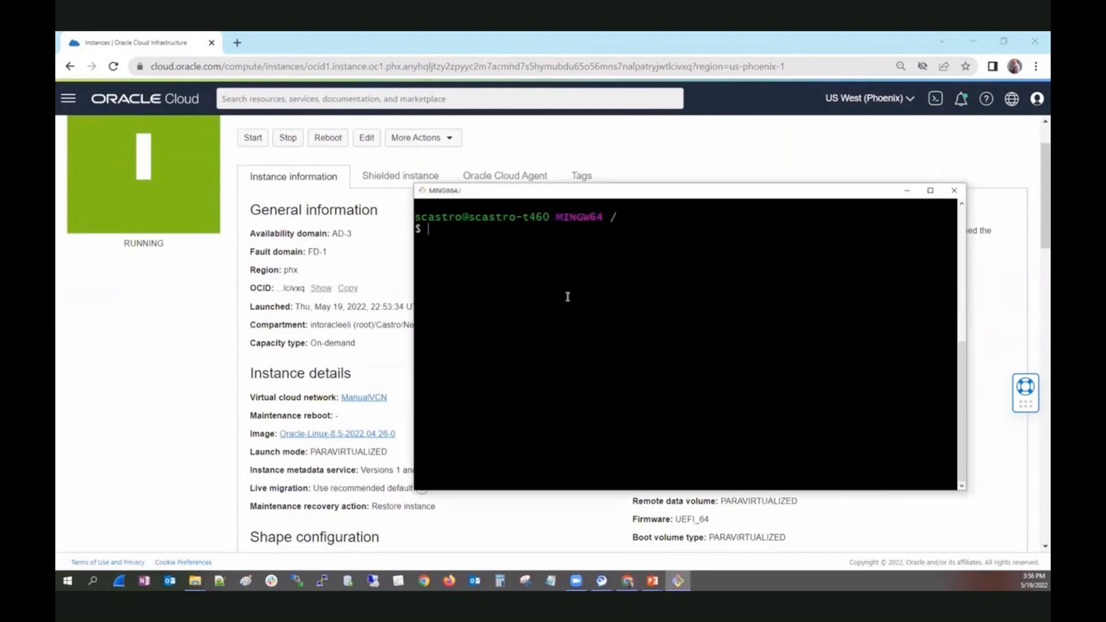
pyautogui.write('clear')
pyautogui.press('Up')
pyautogui.press('Up')
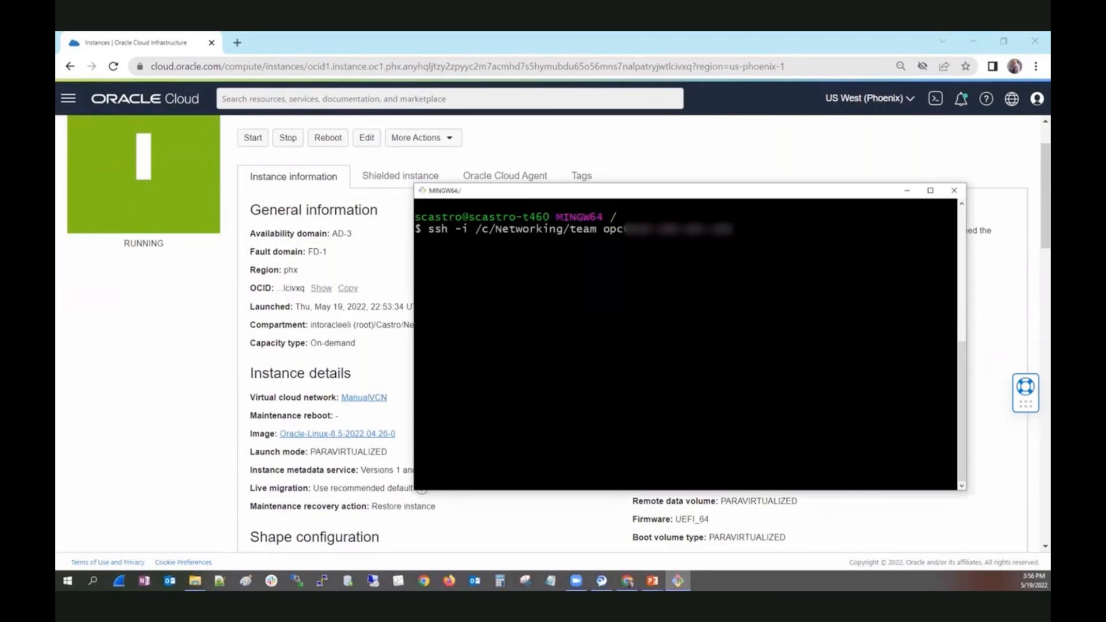
# Replace the host address of user opc in the ssh command with ManualVM1's copied public IP.
pyautogui.press('BackSpace')
pyautogui.press('BackSpace')
pyautogui.press('BackSpace')
pyautogui.press('BackSpace')
pyautogui.press('BackSpace')
pyautogui.press('BackSpace')
pyautogui.press('BackSpace')
pyautogui.press('BackSpace')
pyautogui.press('BackSpace')
pyautogui.press('BackSpace')
pyautogui.press('BackSpace')
pyautogui.press('BackSpace')
pyautogui.press('BackSpace')
pyautogui.press('BackSpace')
pyautogui.press('BackSpace')
pyautogui.press('BackSpace')
pyautogui.press('BackSpace')
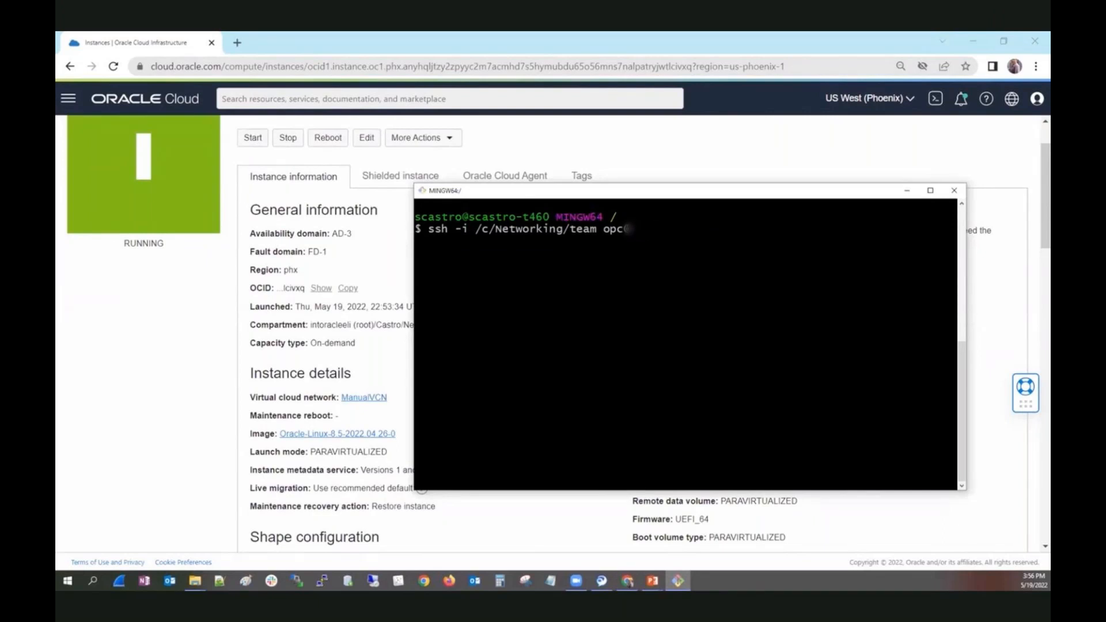
pyautogui.rightClick(671, 235)
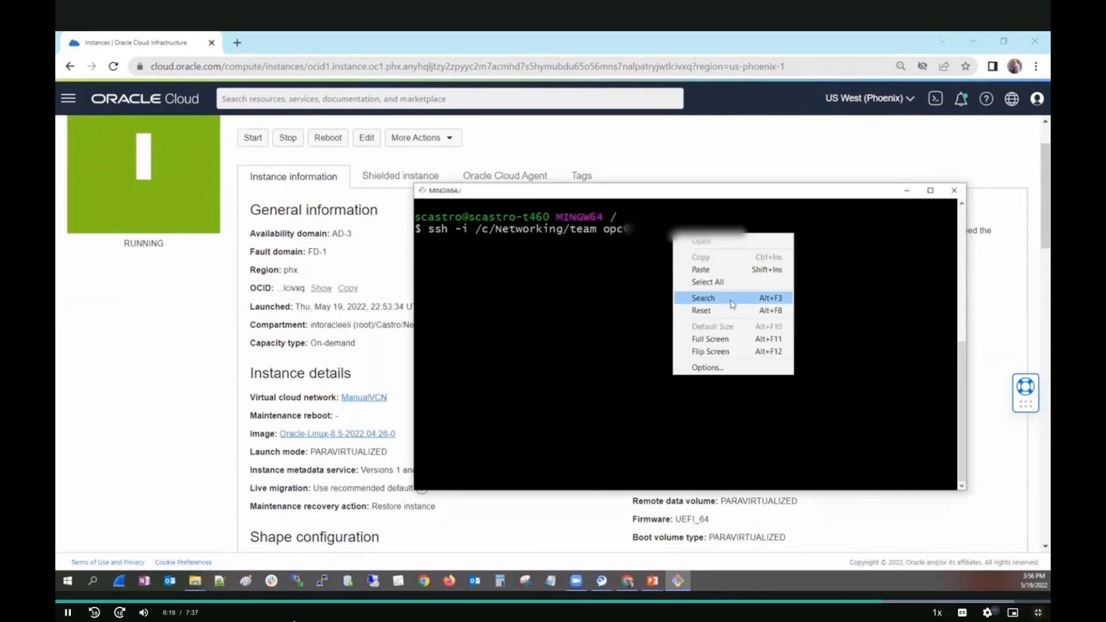
pyautogui.click(724, 271)
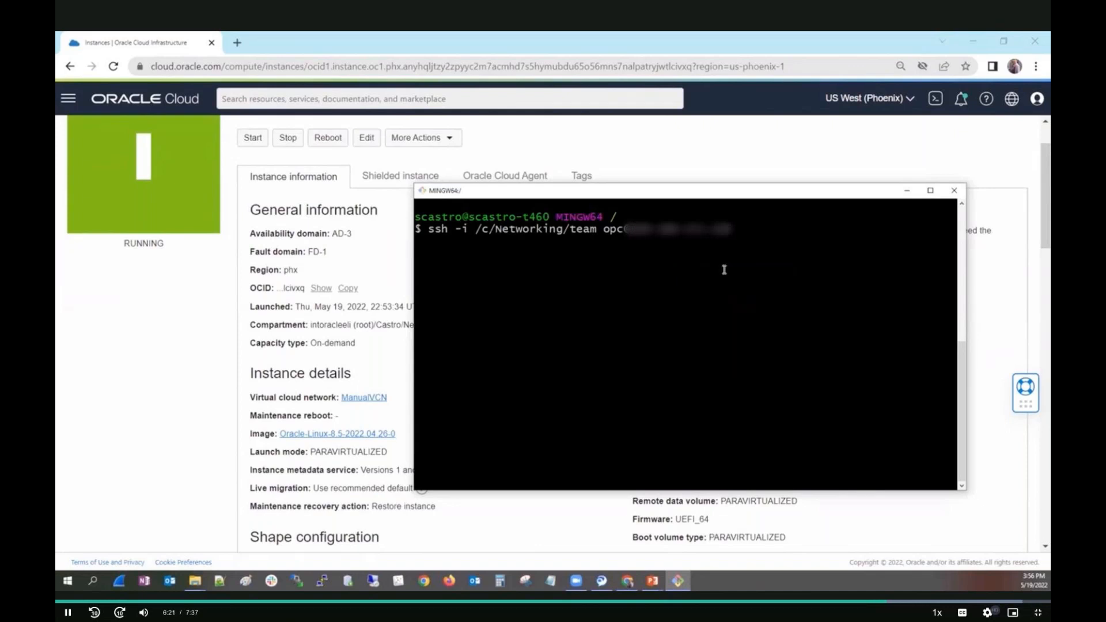
# Connect to ManualVM1 over SSH and accept the host's key fingerprint with yes.
pyautogui.press('Return')
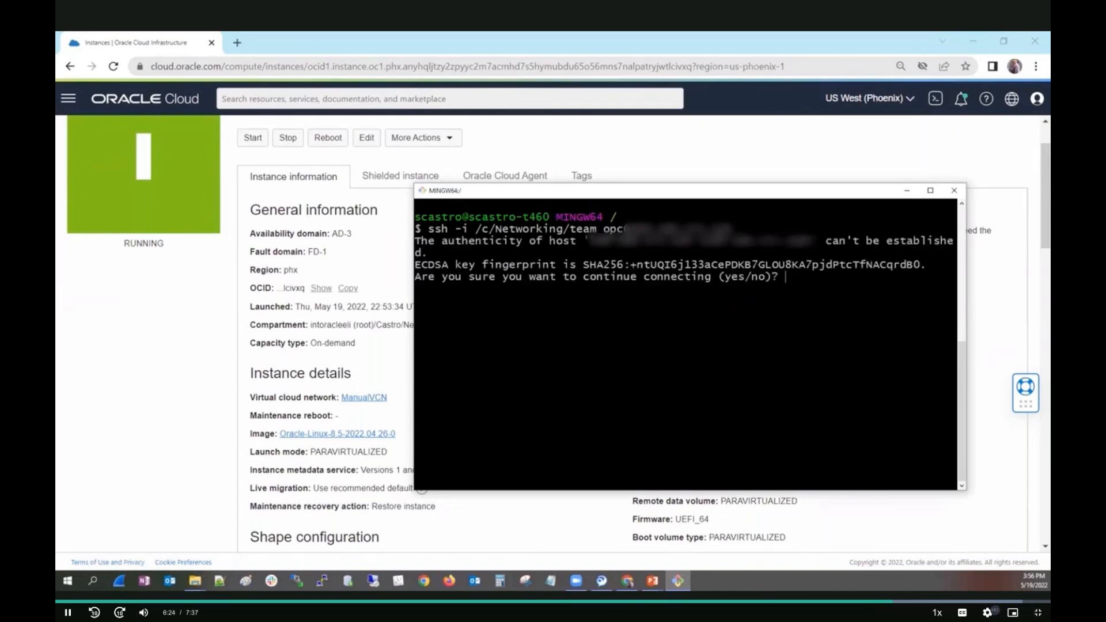
pyautogui.write('yes')
pyautogui.press('Return')
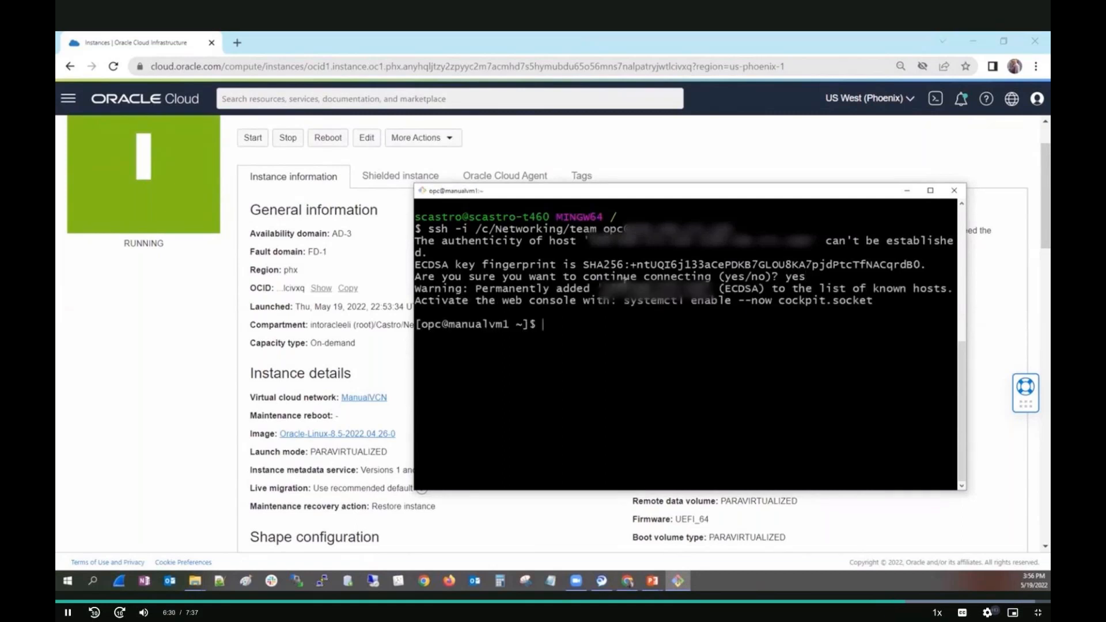
# Return to the ManualVM1 details page, bring the terminal back, and end the SSH session with exit.
pyautogui.click(906, 191)
pyautogui.scroll(2, 1033, 175)
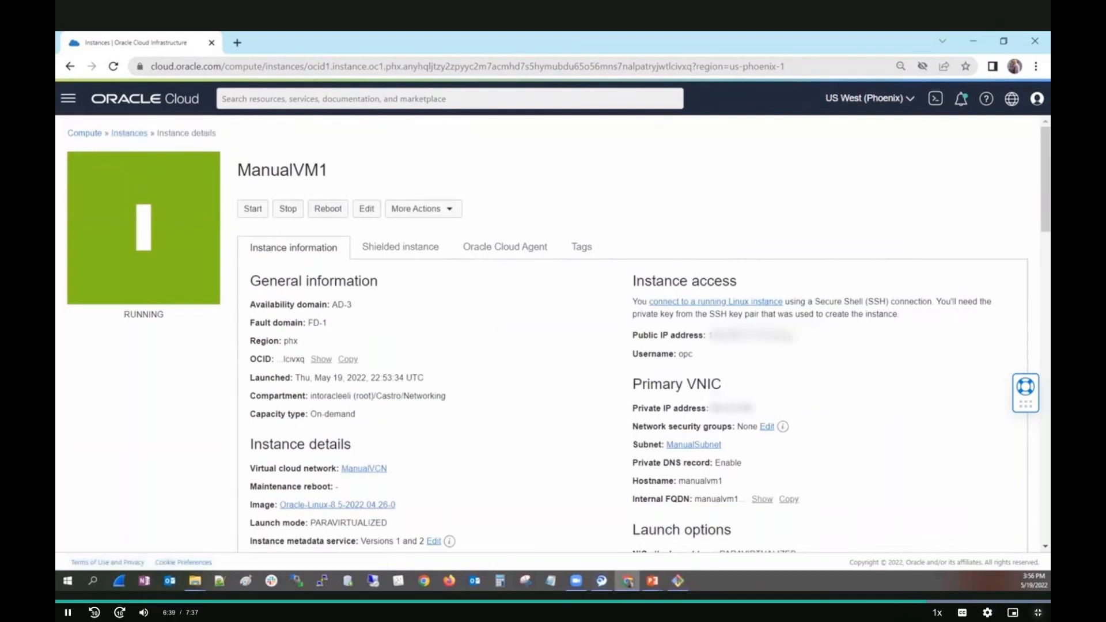
pyautogui.click(677, 580)
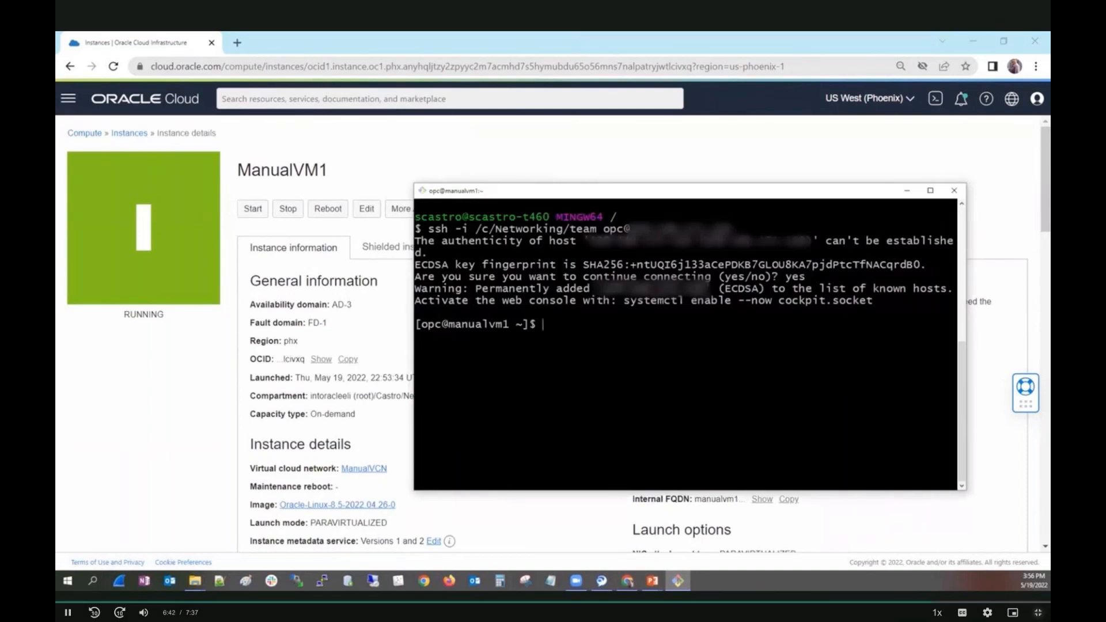
pyautogui.write('exit')
pyautogui.press('Return')
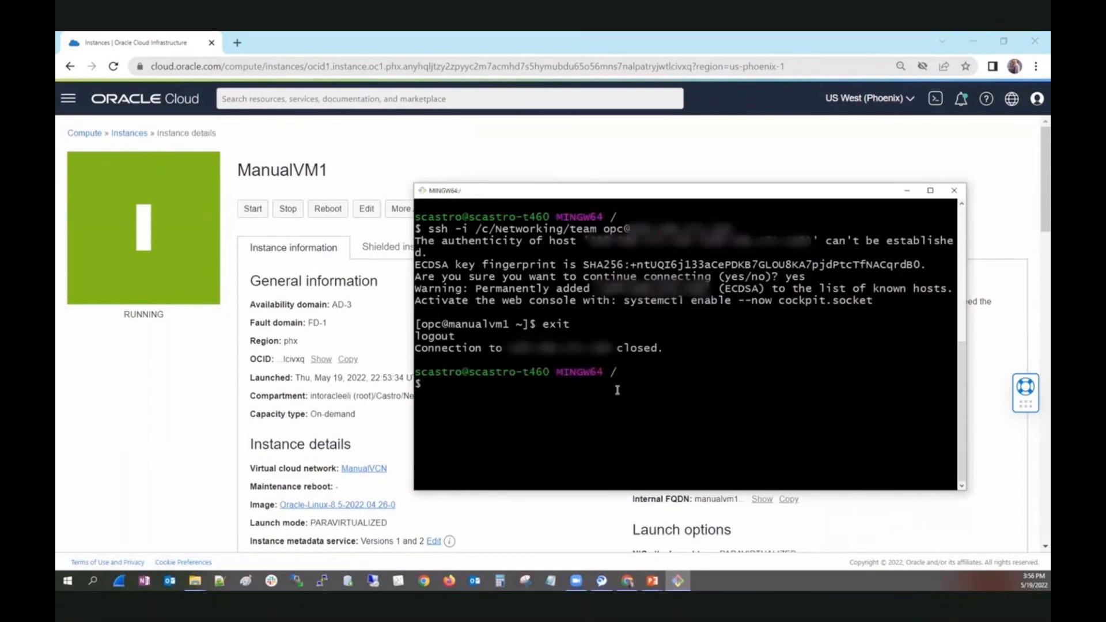
# Open ManualVCN from ManualVM1's instance details and view its internet gateways.
pyautogui.click(135, 426)
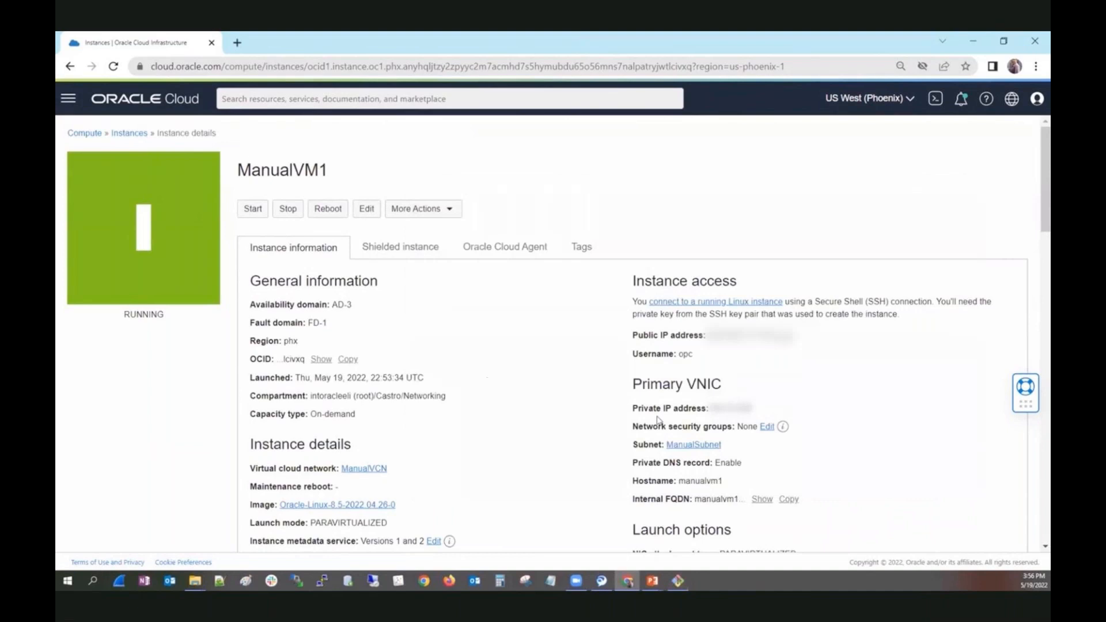
pyautogui.click(361, 470)
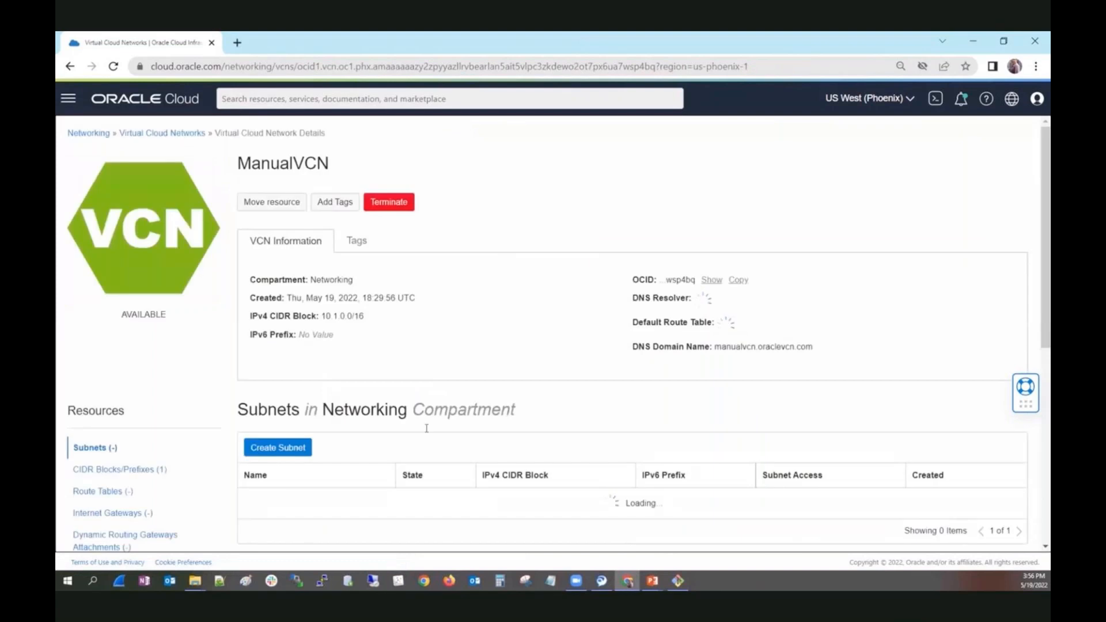
pyautogui.click(102, 505)
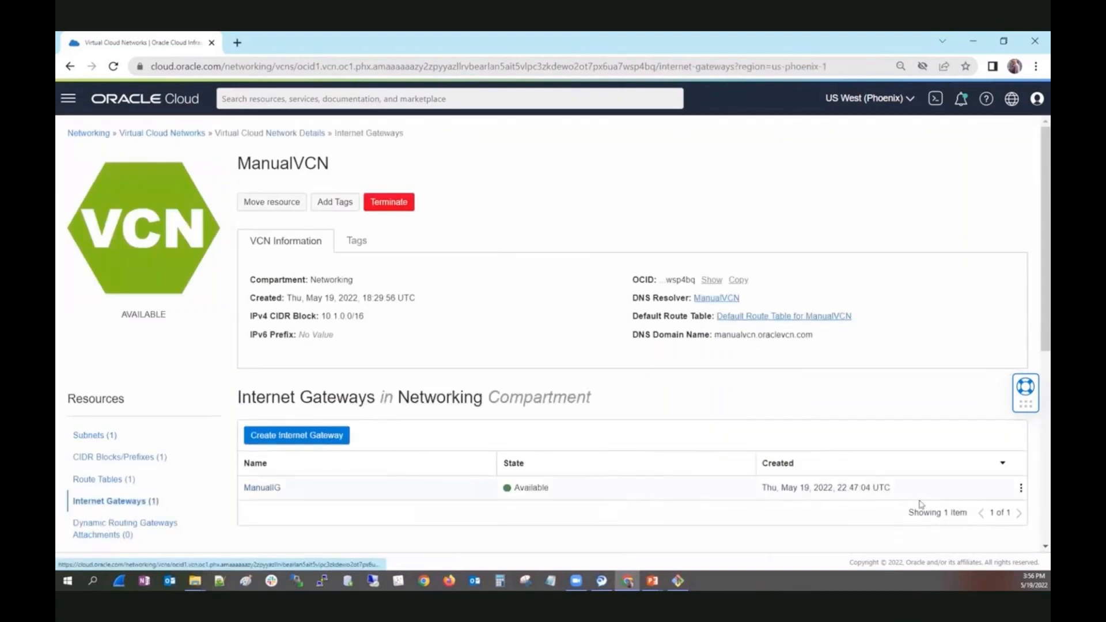
# Try to terminate the internet gateway ManualIG in ManualVCN, then dismiss the termination dialog.
pyautogui.click(1019, 490)
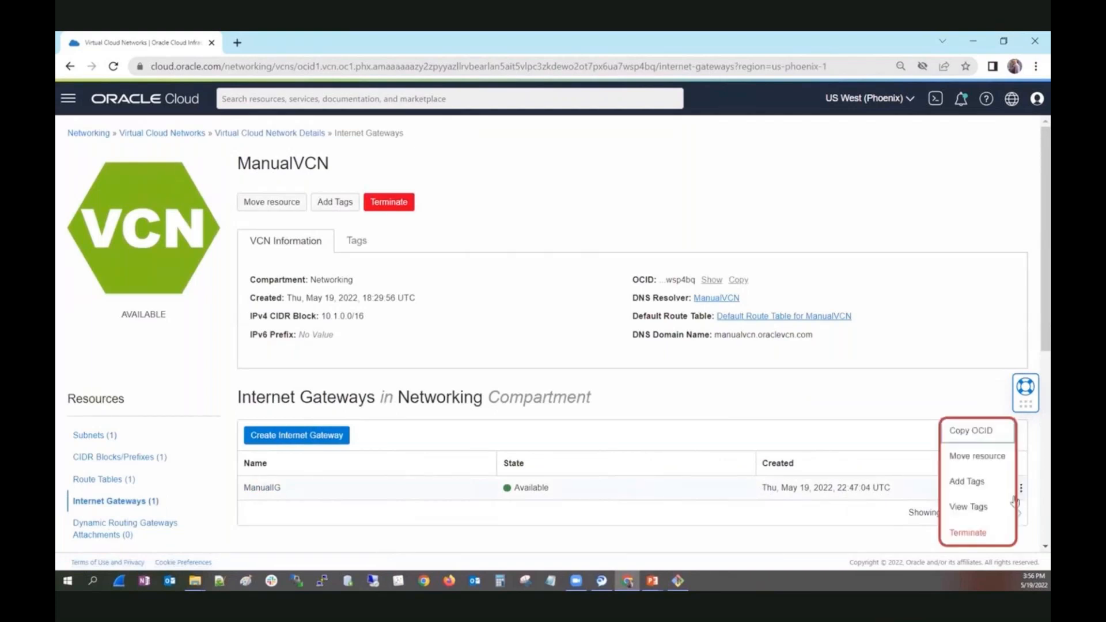
pyautogui.click(973, 531)
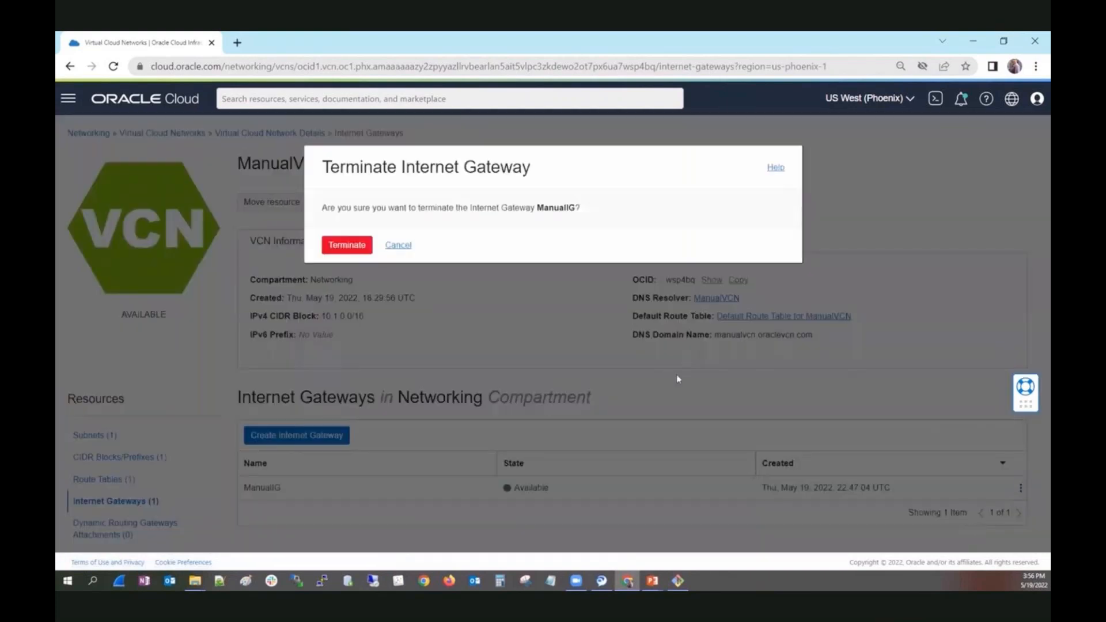
pyautogui.click(339, 247)
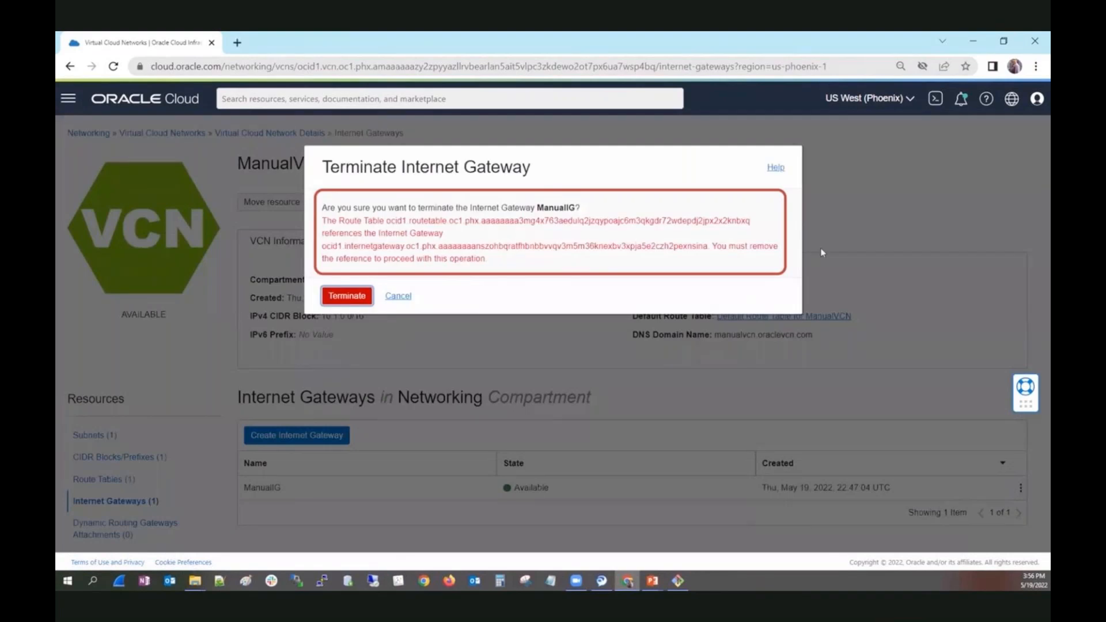
pyautogui.click(398, 296)
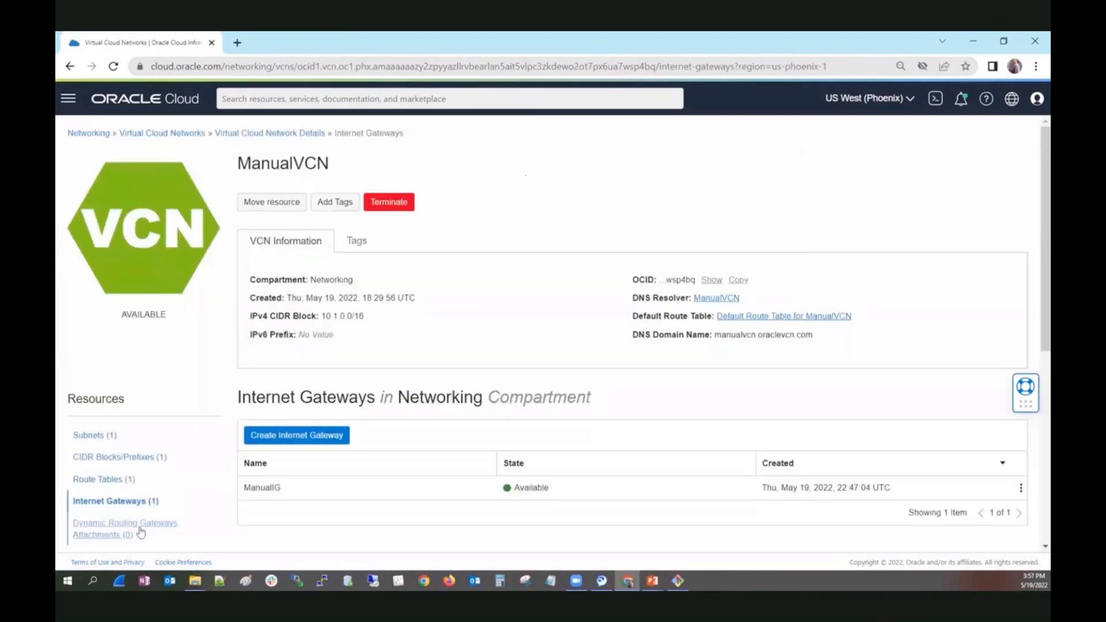
# Remove the 0.0.0.0/0 internet gateway route rule from the Default Route Table for ManualVCN.
pyautogui.click(98, 479)
pyautogui.click(314, 488)
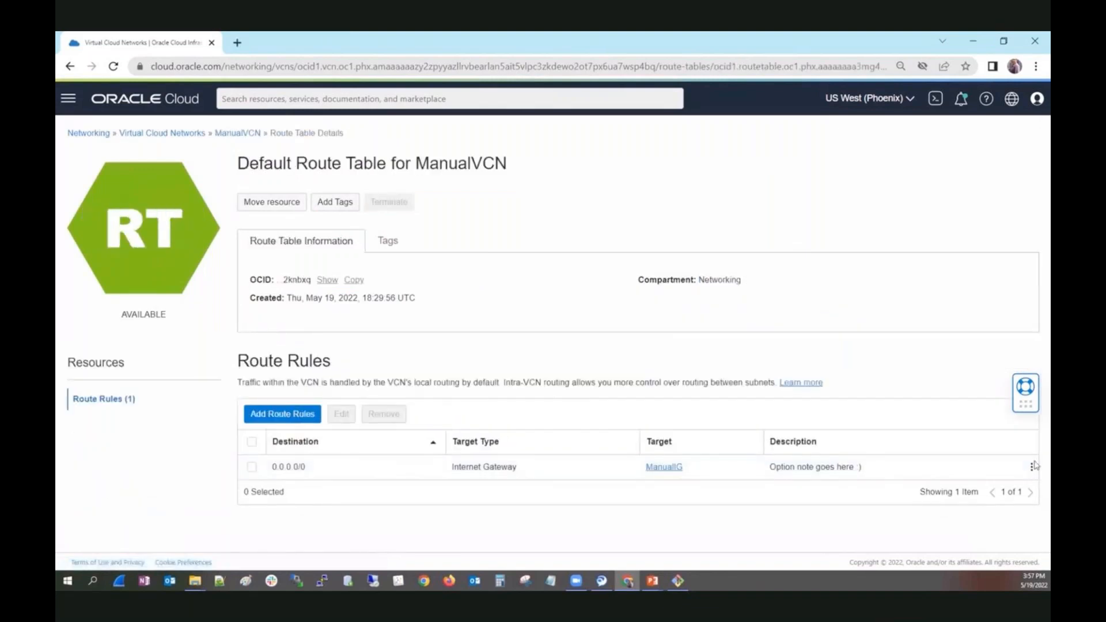
pyautogui.click(252, 467)
pyautogui.click(382, 414)
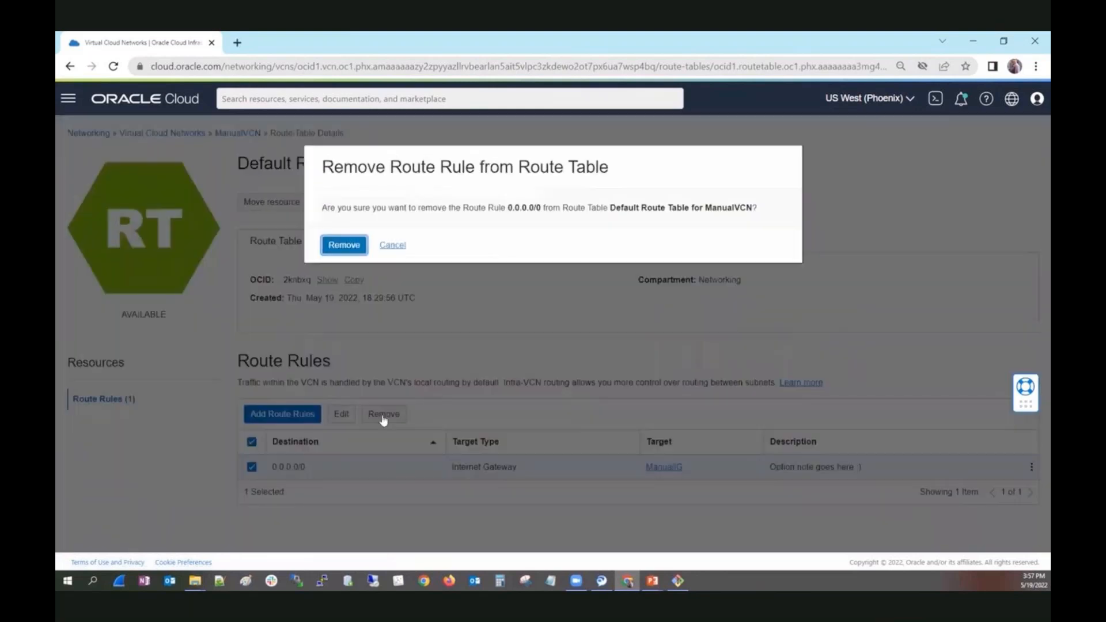
pyautogui.click(346, 249)
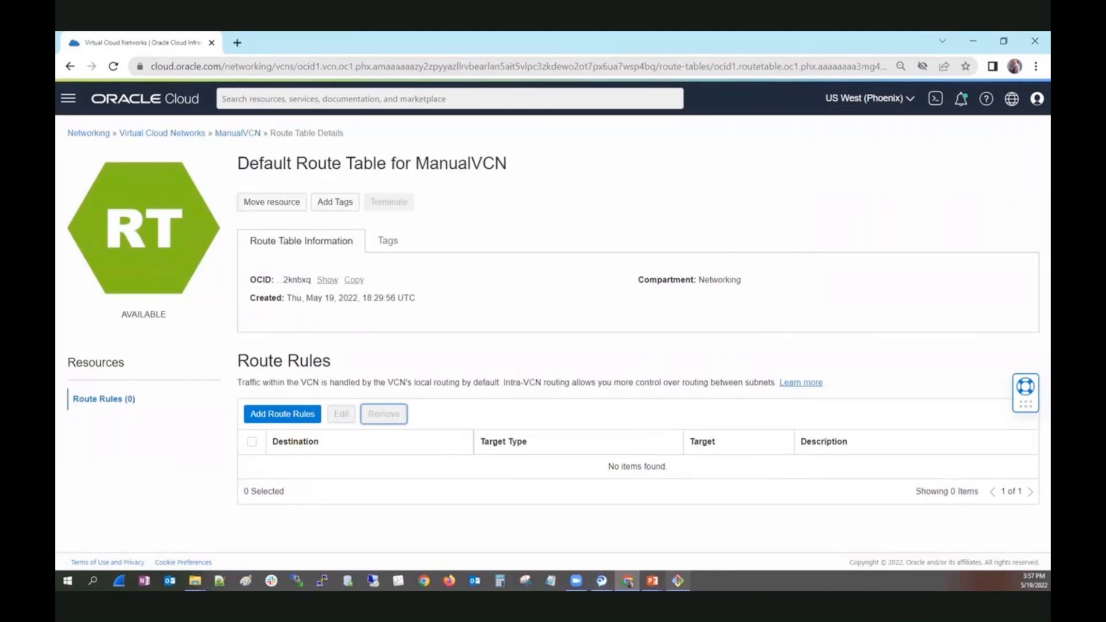
# Switch to the terminal and rerun the previous ssh command for user opc on ManualVM1.
pyautogui.click(677, 535)
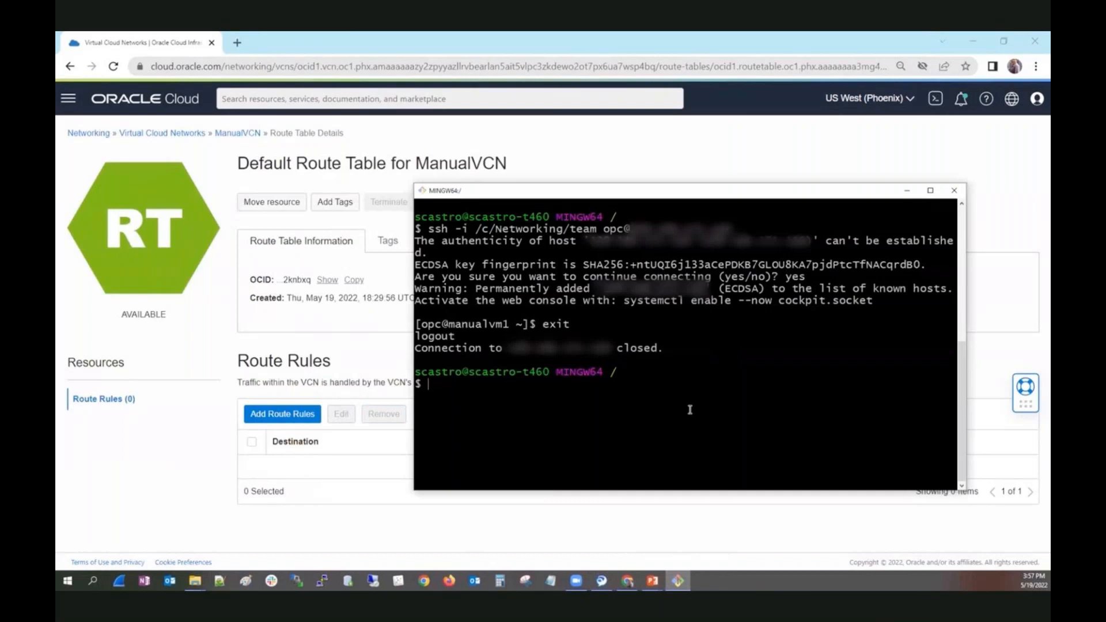
pyautogui.press('Up')
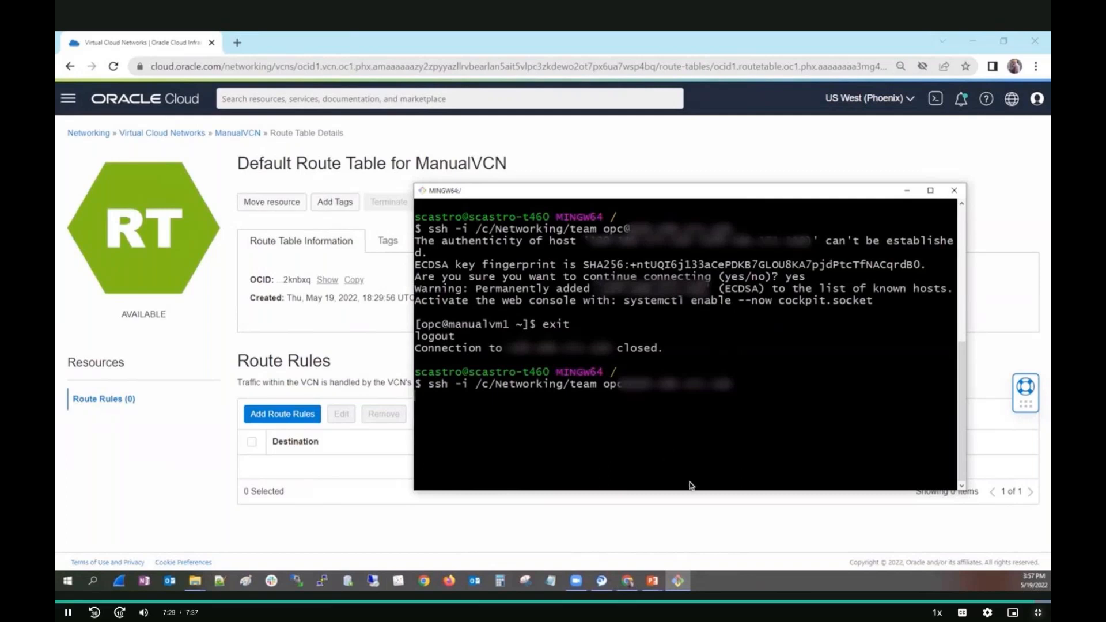
# Leave full screen in MyLearn, change the playback quality of the Demo: Private Subnet video, and return it to full screen.
pyautogui.press('Escape')
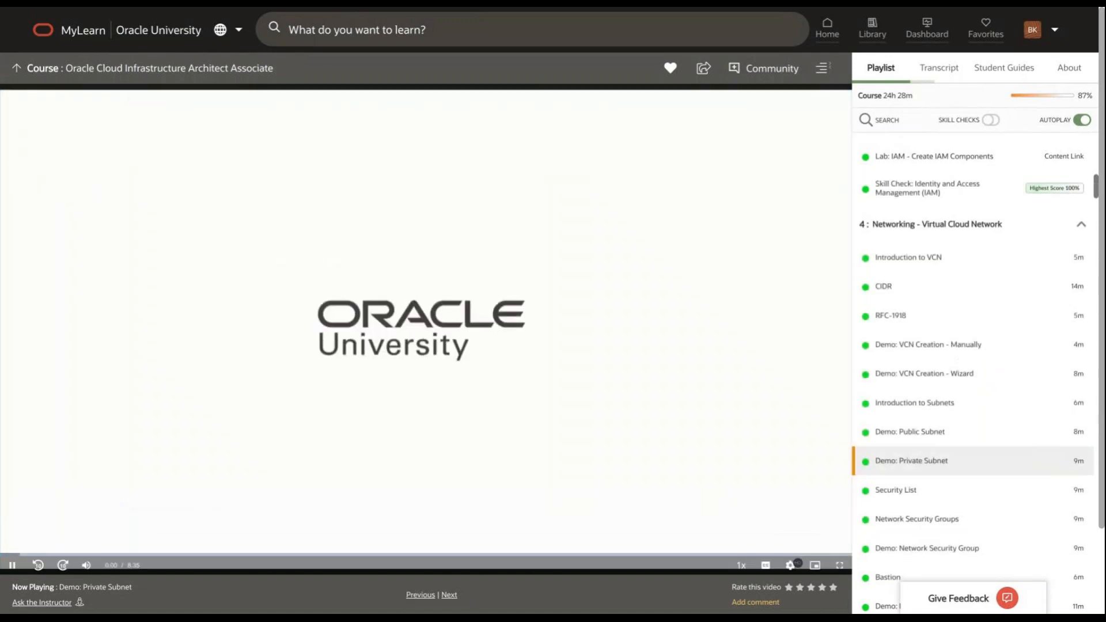
pyautogui.click(790, 565)
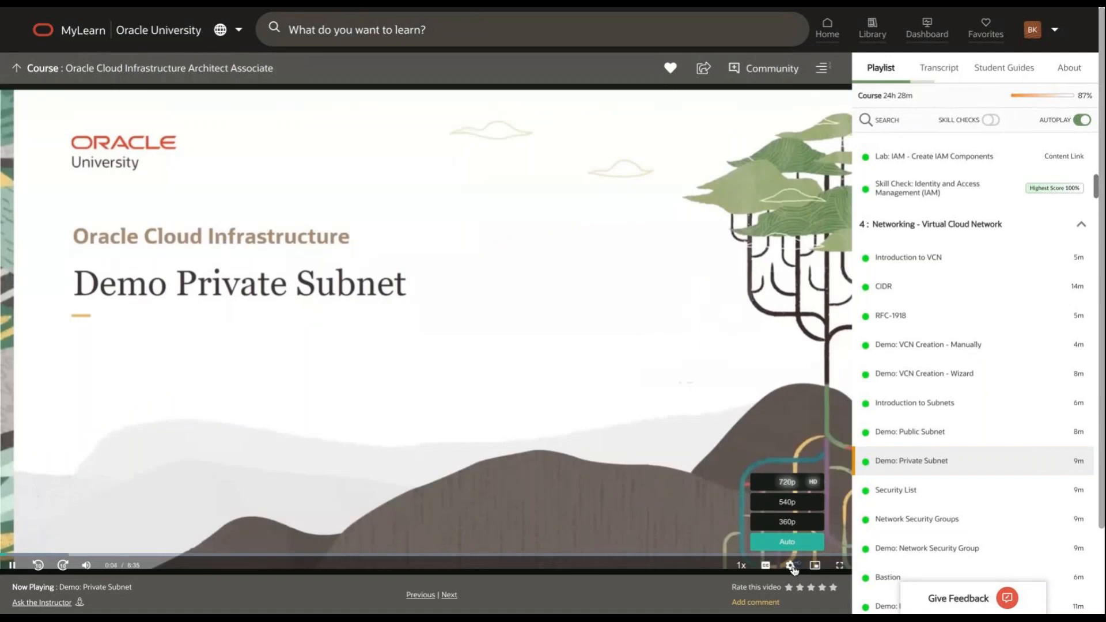
pyautogui.click(803, 494)
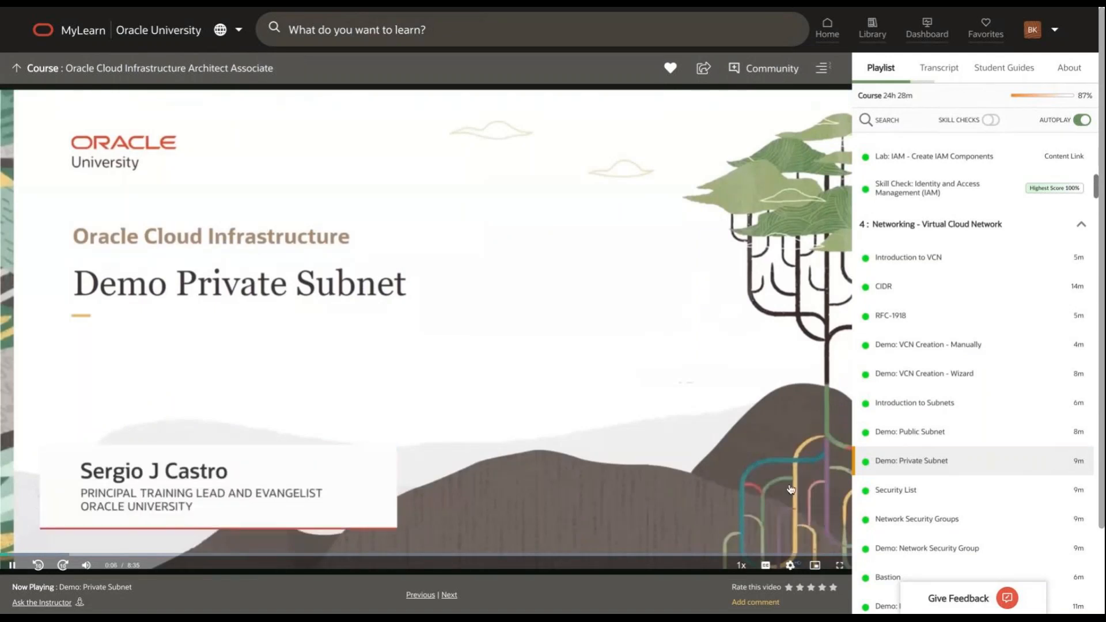
pyautogui.click(840, 566)
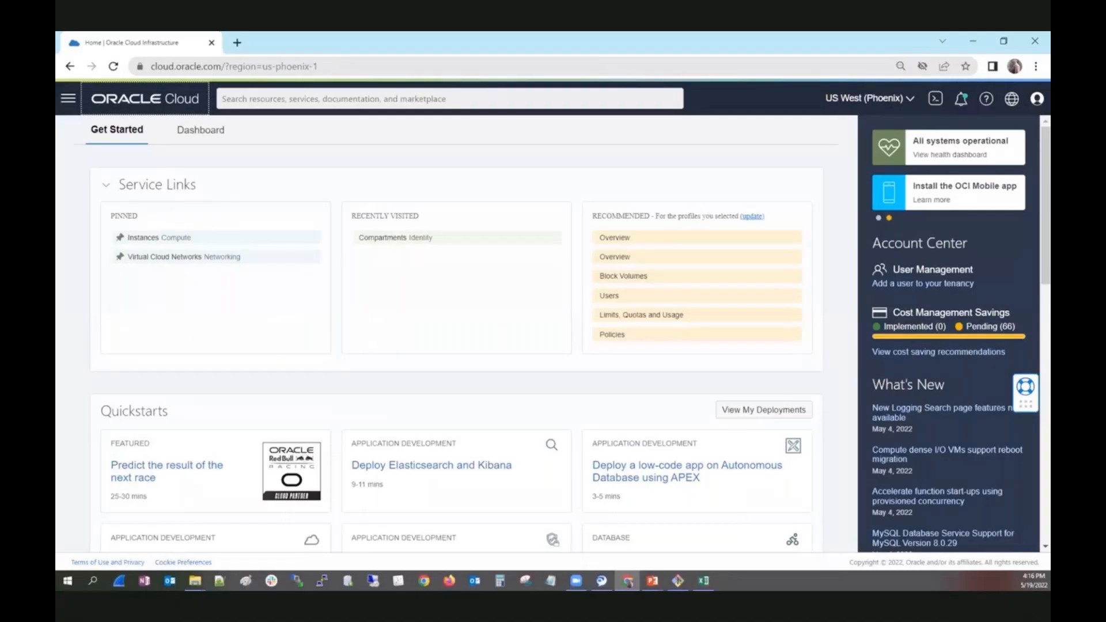
# Go to Virtual Cloud Networks in the Oracle Cloud console and open the details of ManualVCN.
pyautogui.click(71, 101)
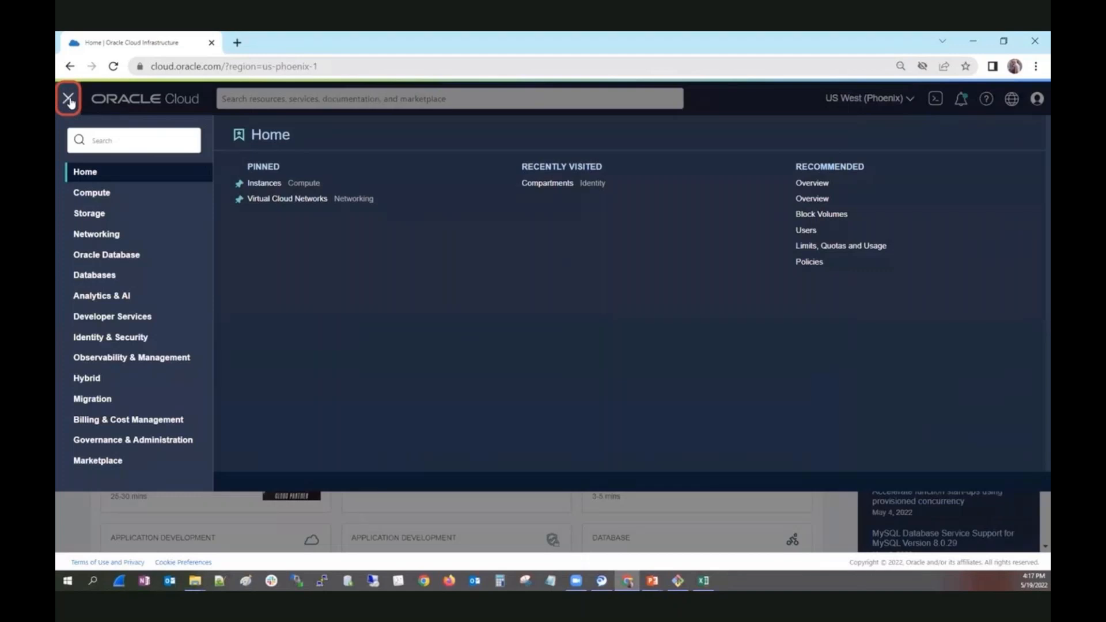
pyautogui.click(128, 238)
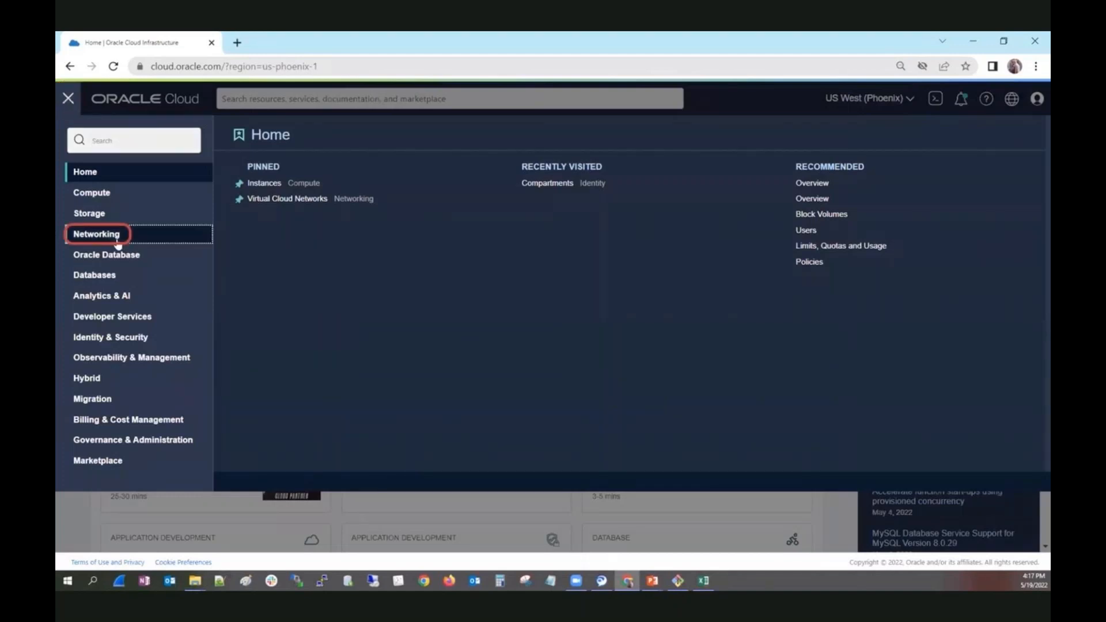
pyautogui.click(295, 192)
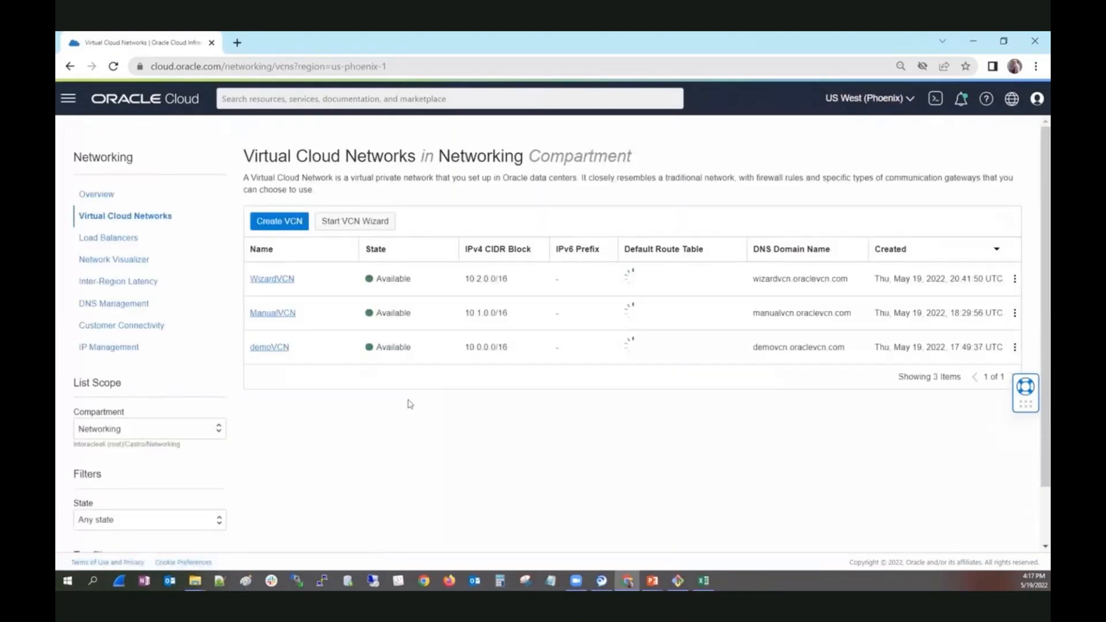
pyautogui.click(273, 299)
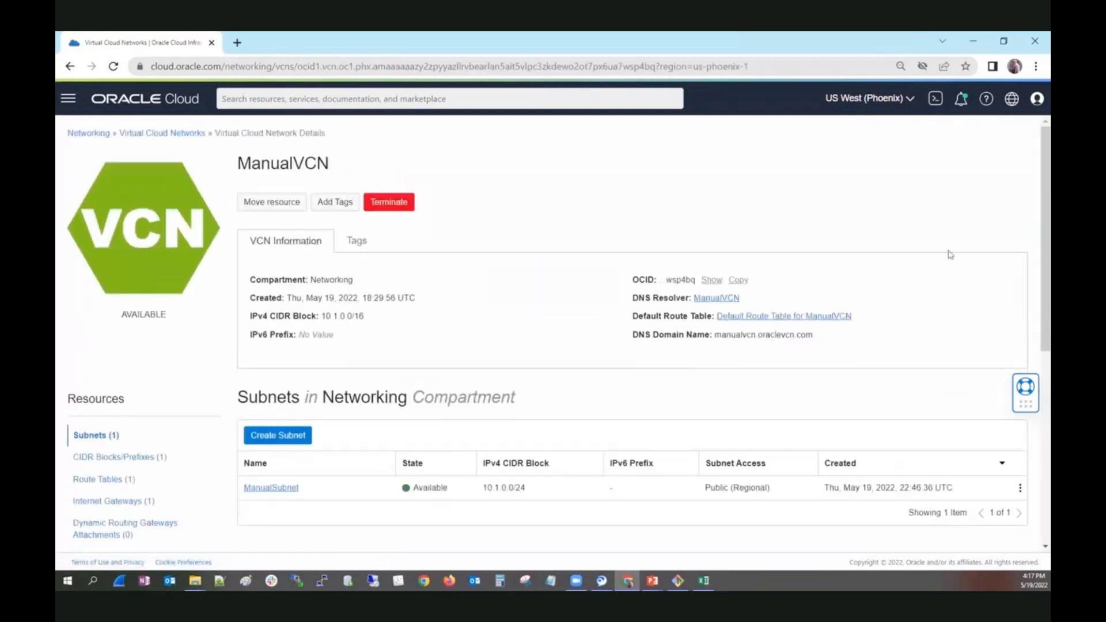
# Start creating a new subnet in ManualVCN and name it PrivateManualSubnet.
pyautogui.moveTo(1042, 201); pyautogui.dragTo(1034, 237)
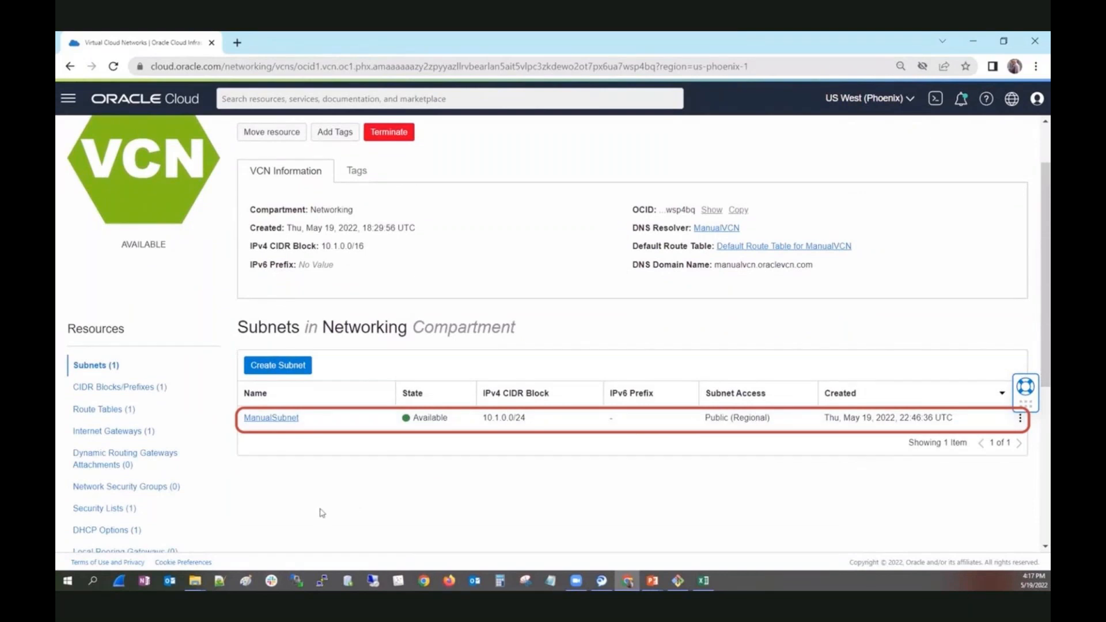
pyautogui.click(293, 371)
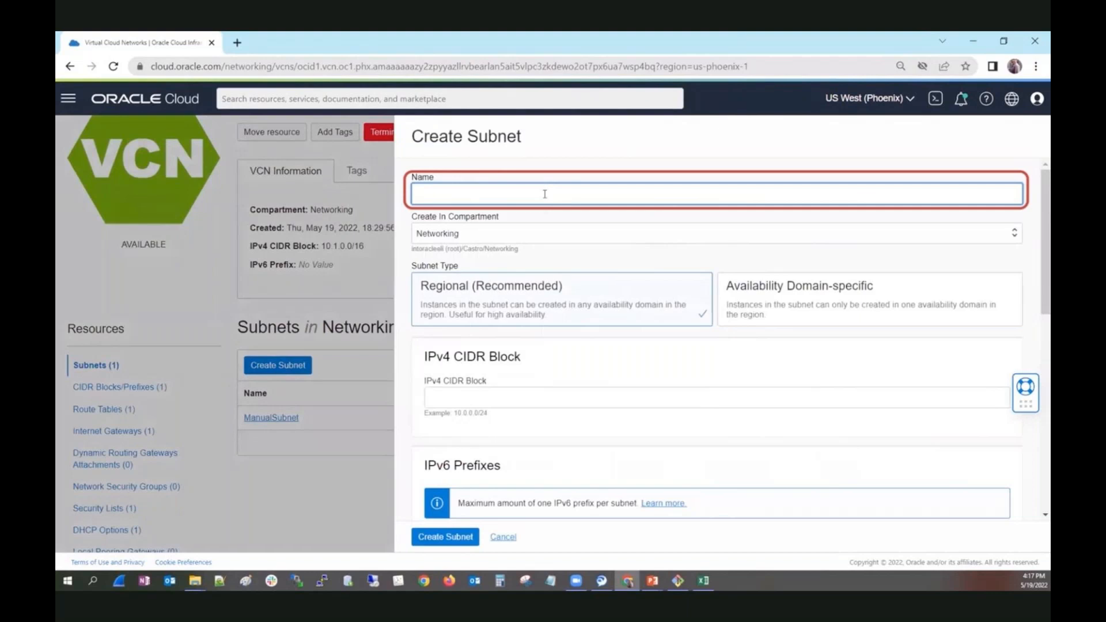
pyautogui.write('Private')
pyautogui.write('ManualSub')
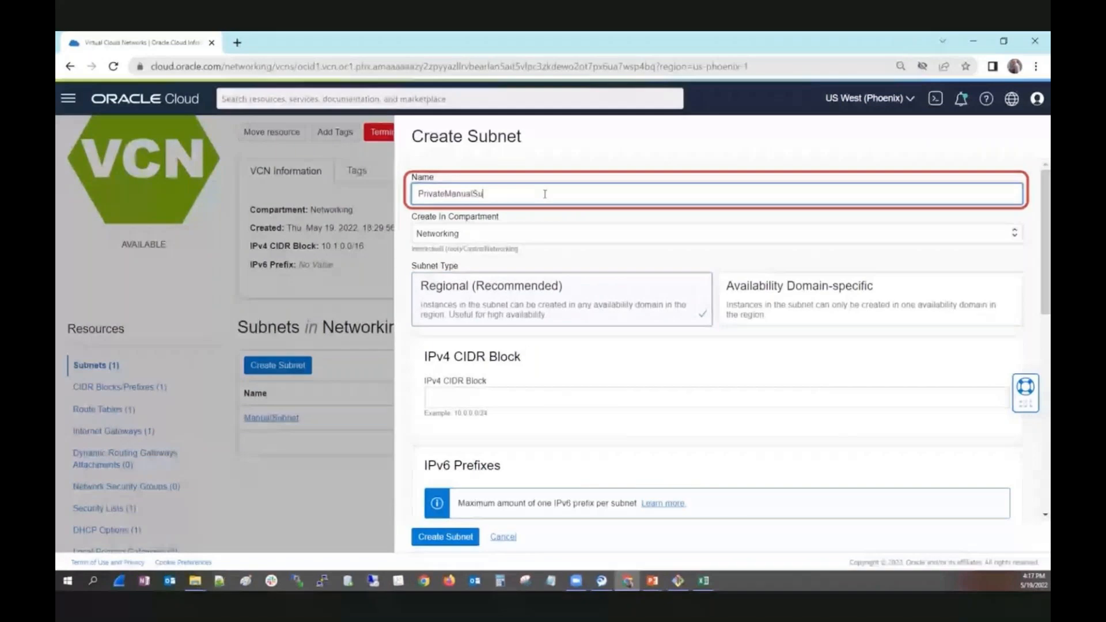
pyautogui.write('t')
# Make the new subnet availability domain-specific and assign it to nHRu:PHX-AD-1.
pyautogui.click(762, 310)
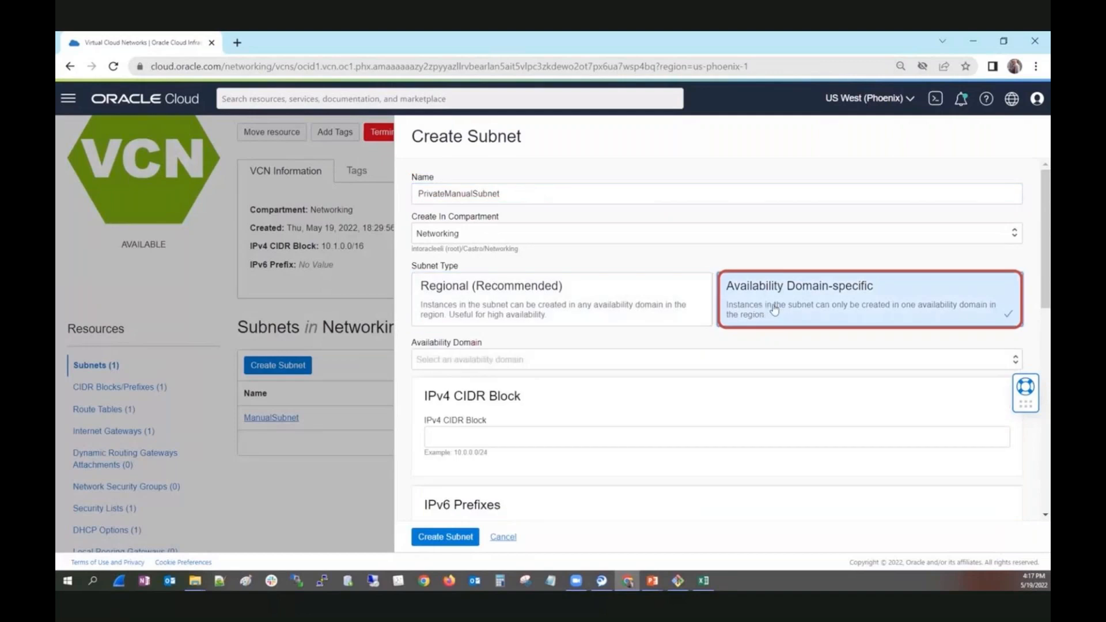
pyautogui.click(518, 360)
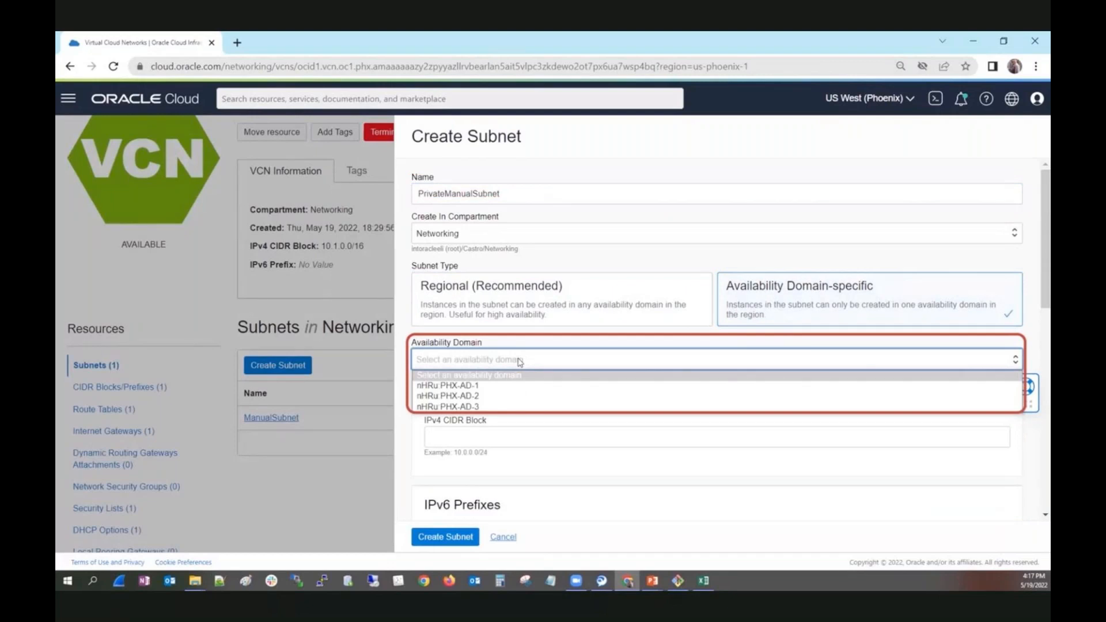
pyautogui.click(493, 385)
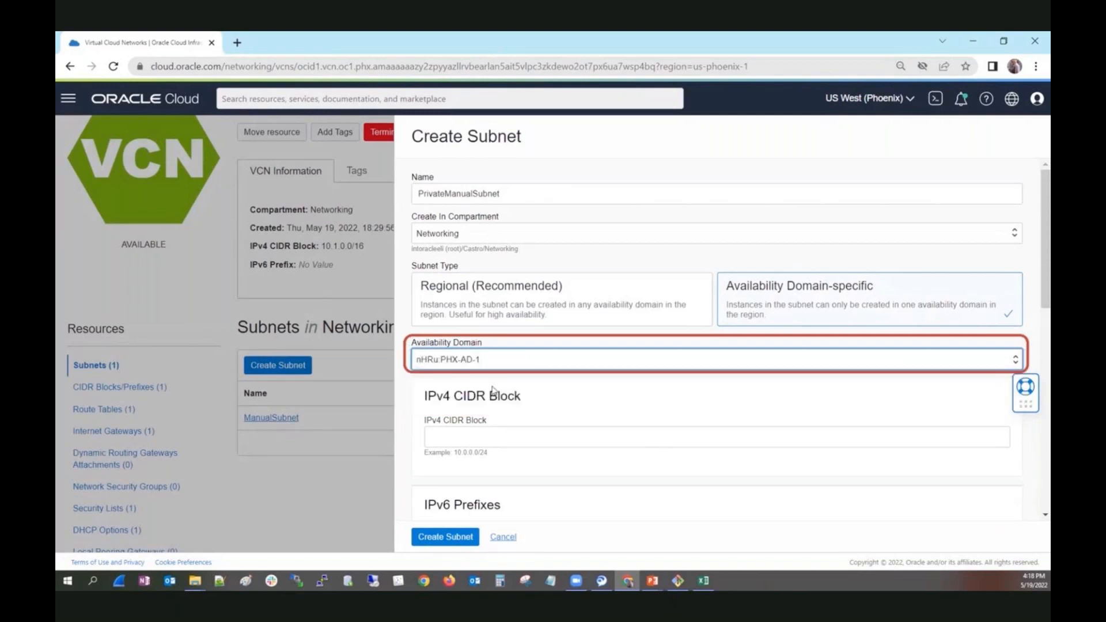
# Set the new subnet's IPv4 CIDR block to 10.1.1.0/24, starting from the example block 10.0.0.0/24.
pyautogui.click(514, 455)
pyautogui.moveTo(488, 452); pyautogui.dragTo(456, 456)
pyautogui.hotkey('ctrl', 'c')
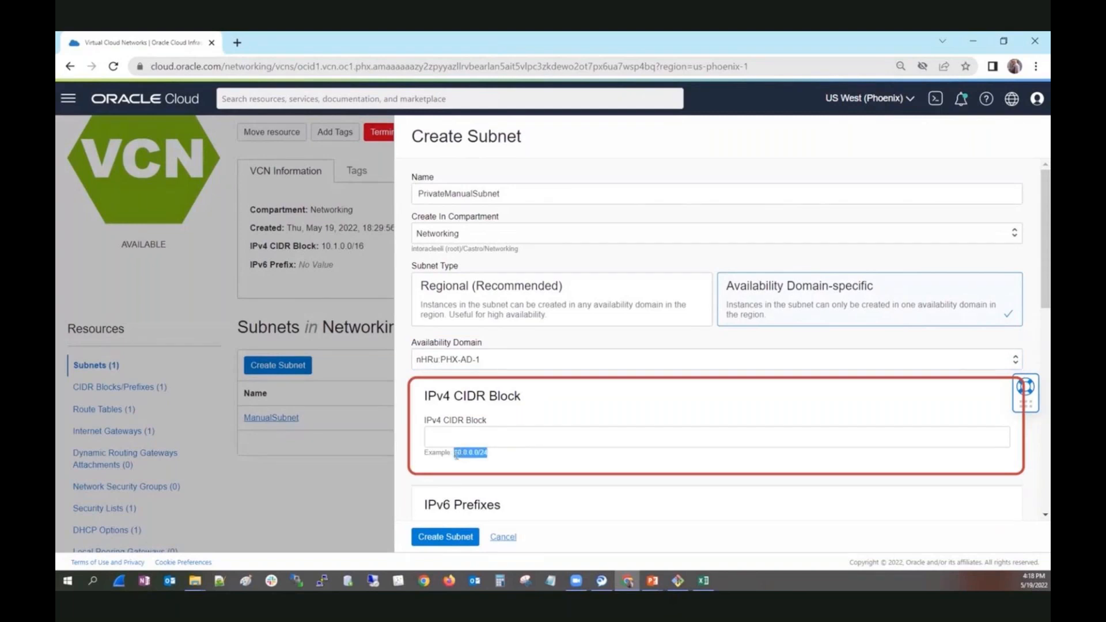
pyautogui.click(474, 436)
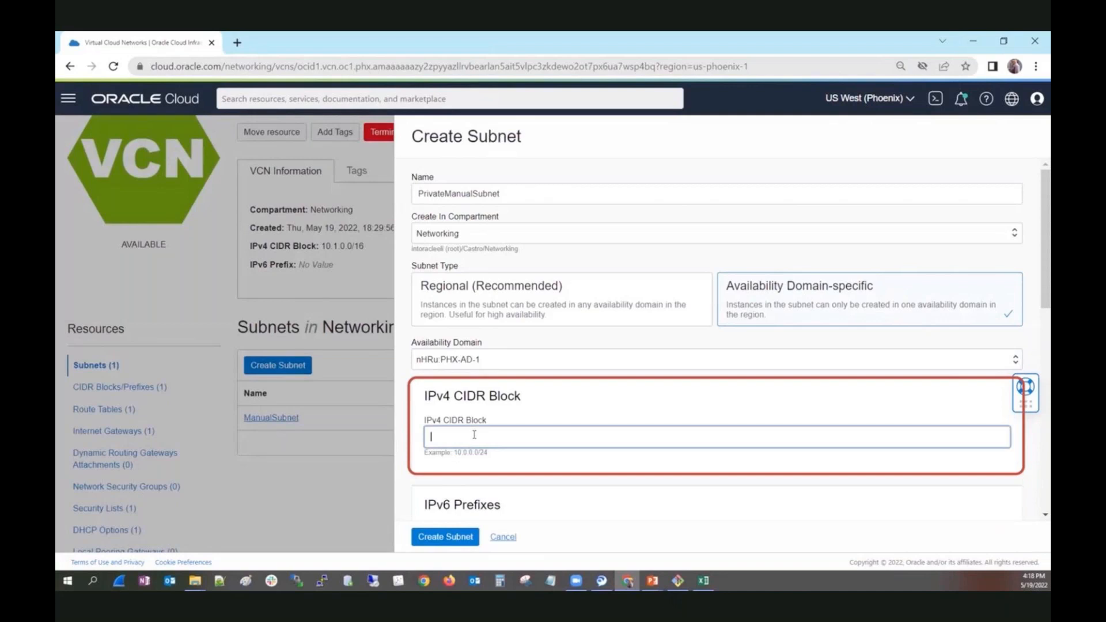
pyautogui.hotkey('ctrl', 'v')
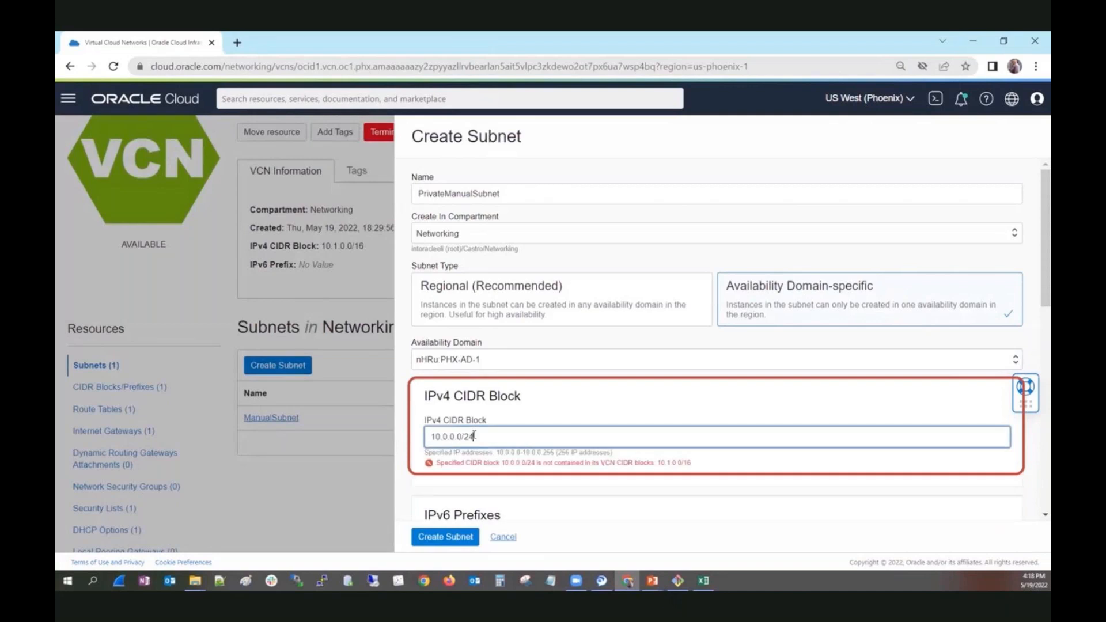
pyautogui.moveTo(450, 436); pyautogui.dragTo(444, 436)
pyautogui.write('1')
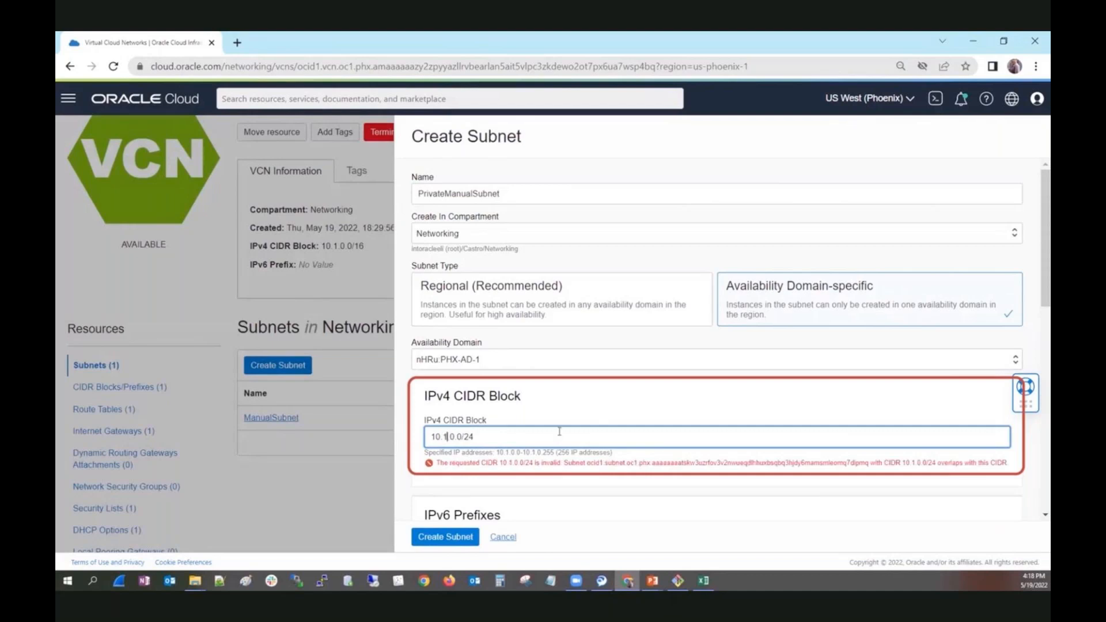
pyautogui.doubleClick(451, 436)
pyautogui.write('1')
# Set the subnet access to Private Subnet and create the subnet.
pyautogui.scroll(-3, 654, 433)
pyautogui.scroll(-4, 655, 433)
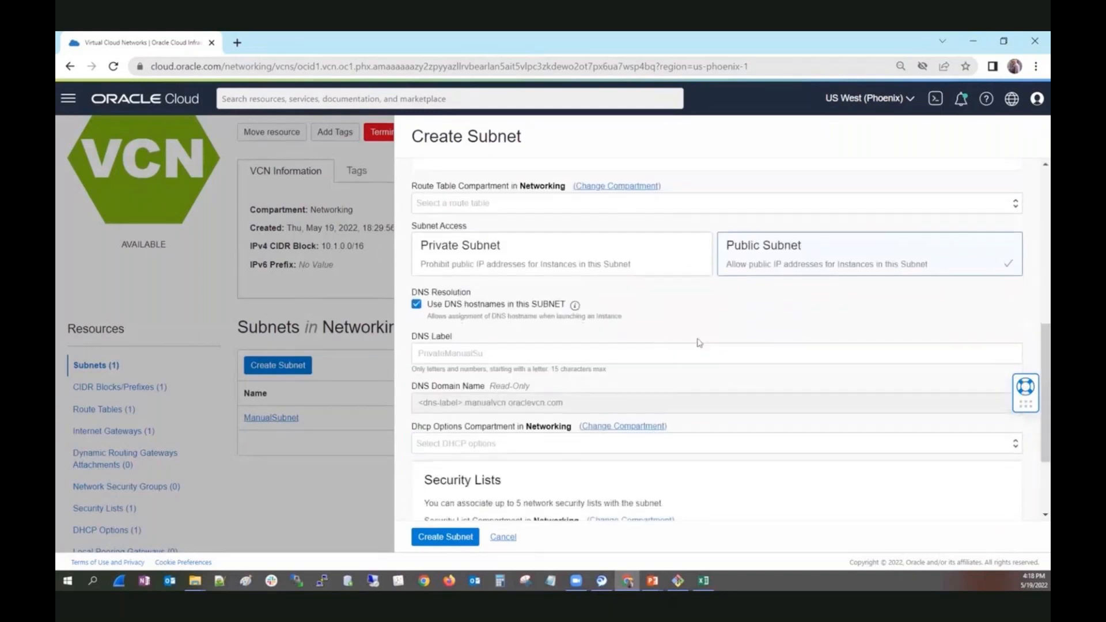
pyautogui.click(763, 269)
pyautogui.click(609, 268)
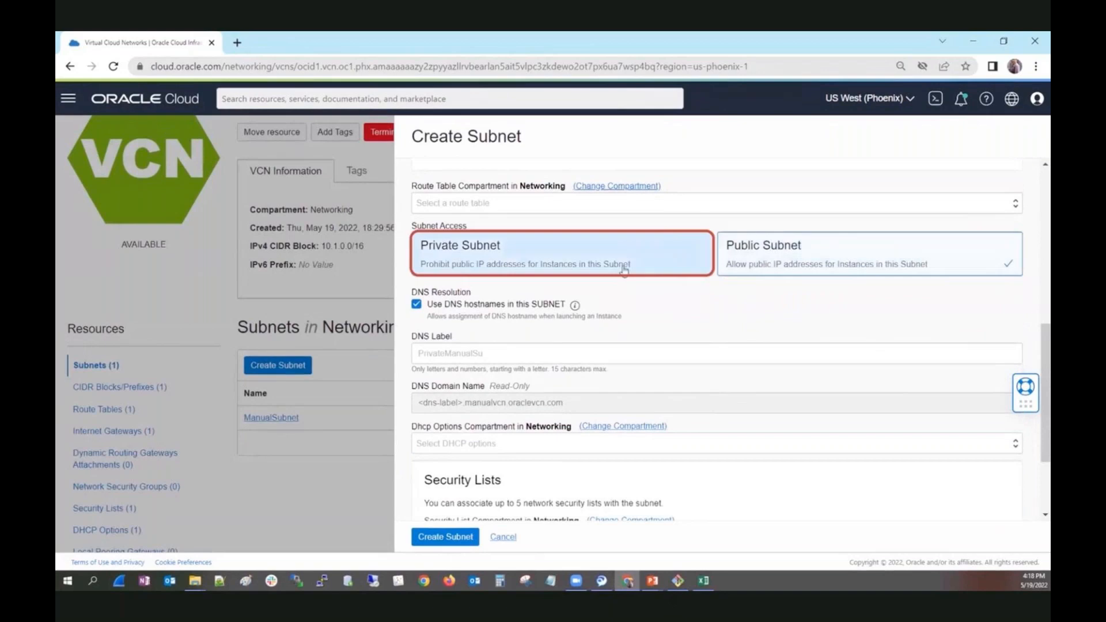
pyautogui.click(607, 268)
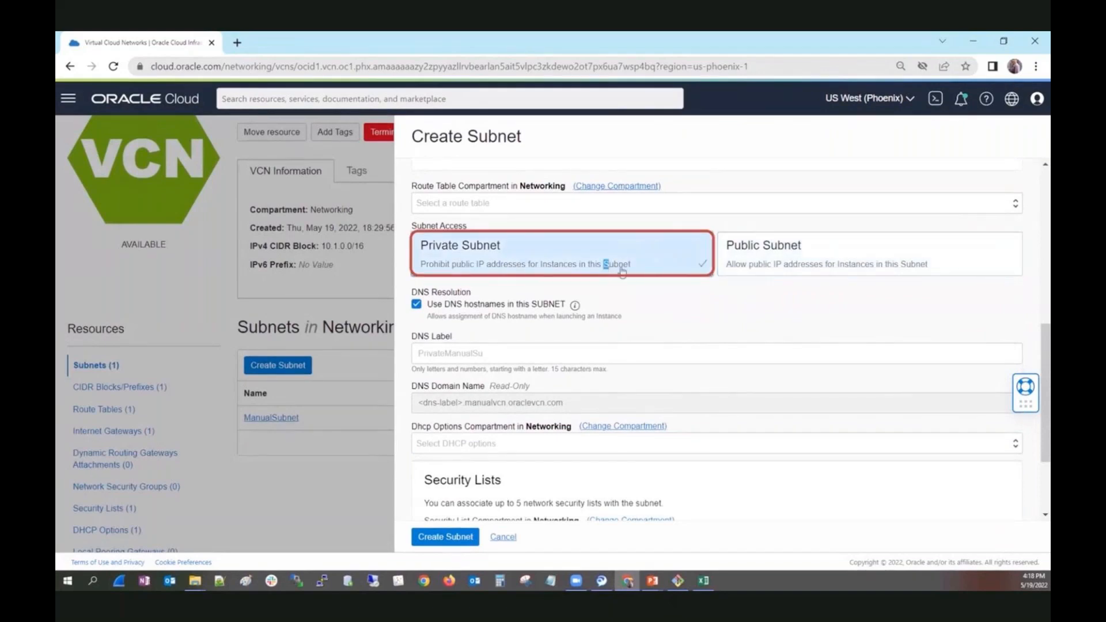
pyautogui.scroll(-3, 678, 325)
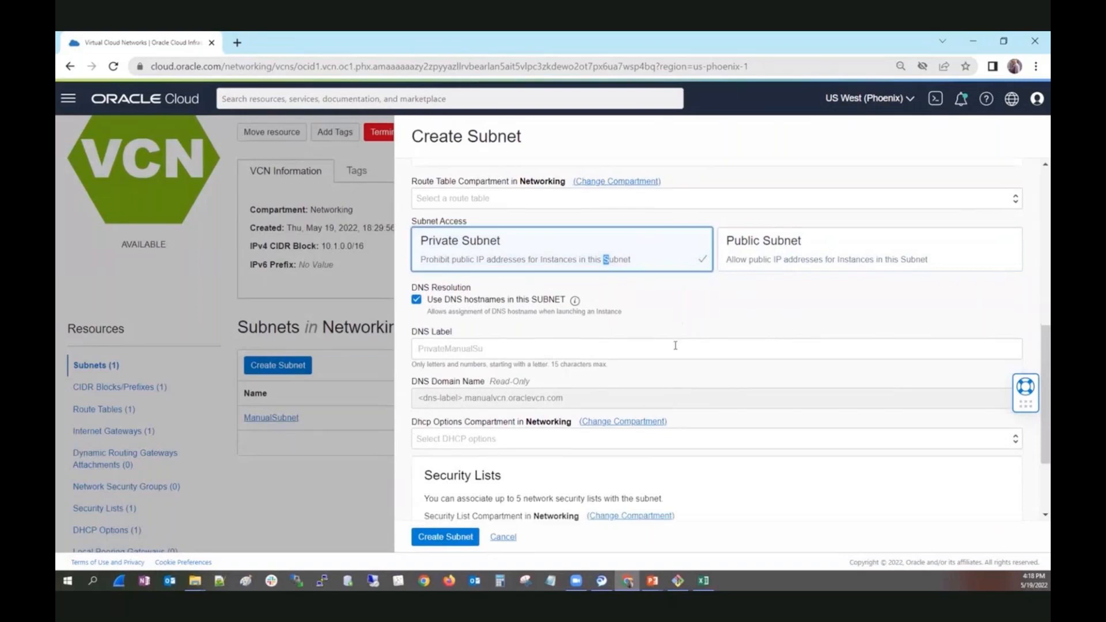
pyautogui.click(464, 538)
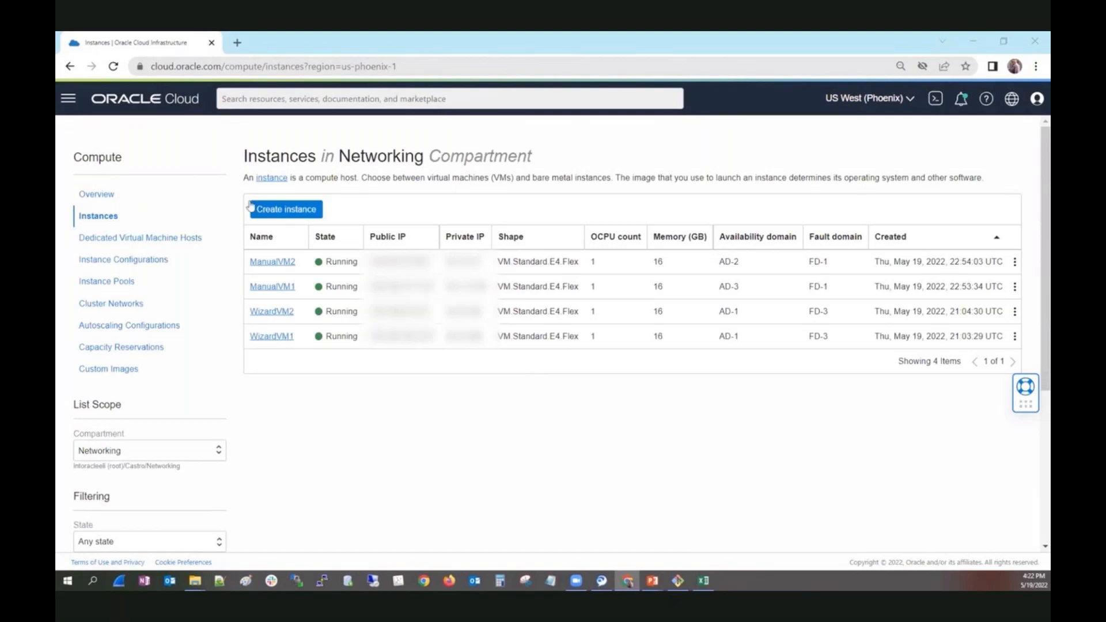
# Start creating a compute instance in the Networking compartment and name it PrivateManualVM.
pyautogui.click(302, 207)
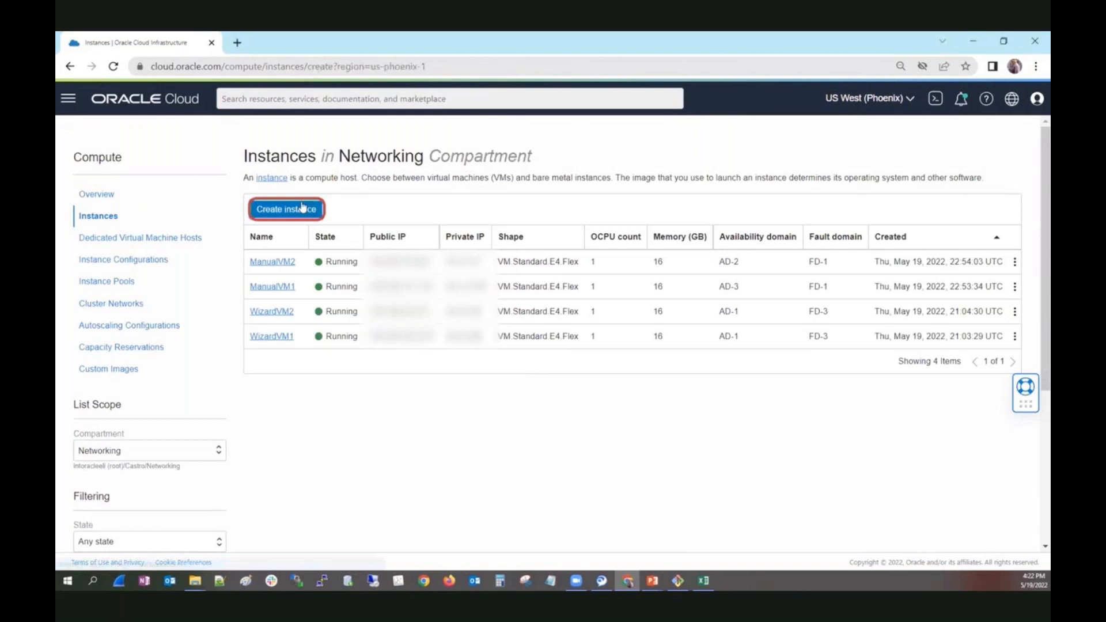
pyautogui.hotkey('ctrl', 'a')
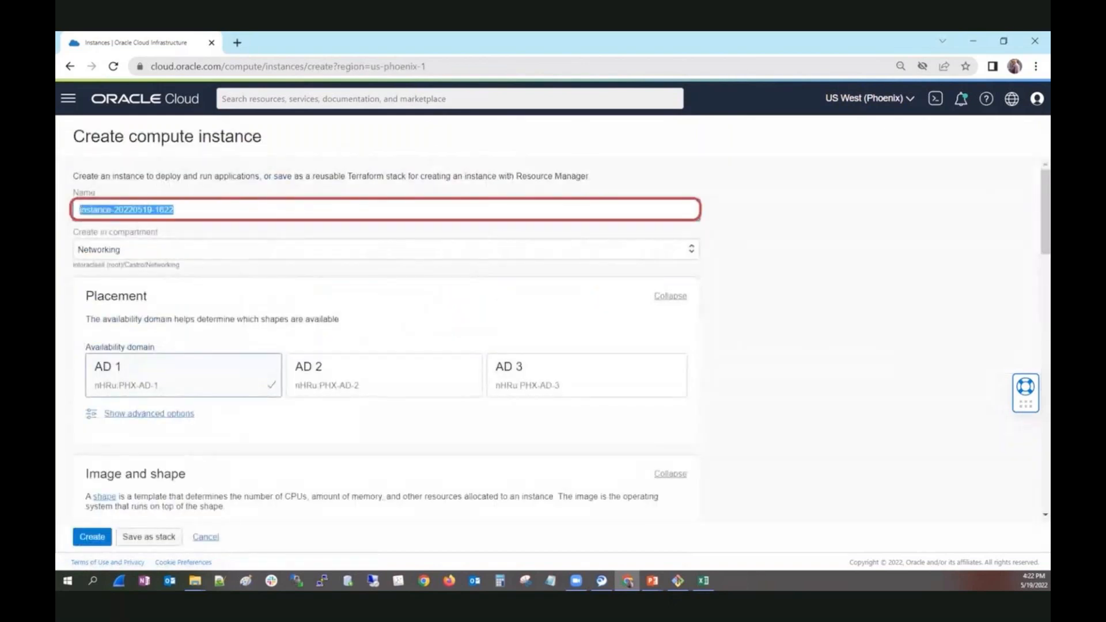
pyautogui.write('P')
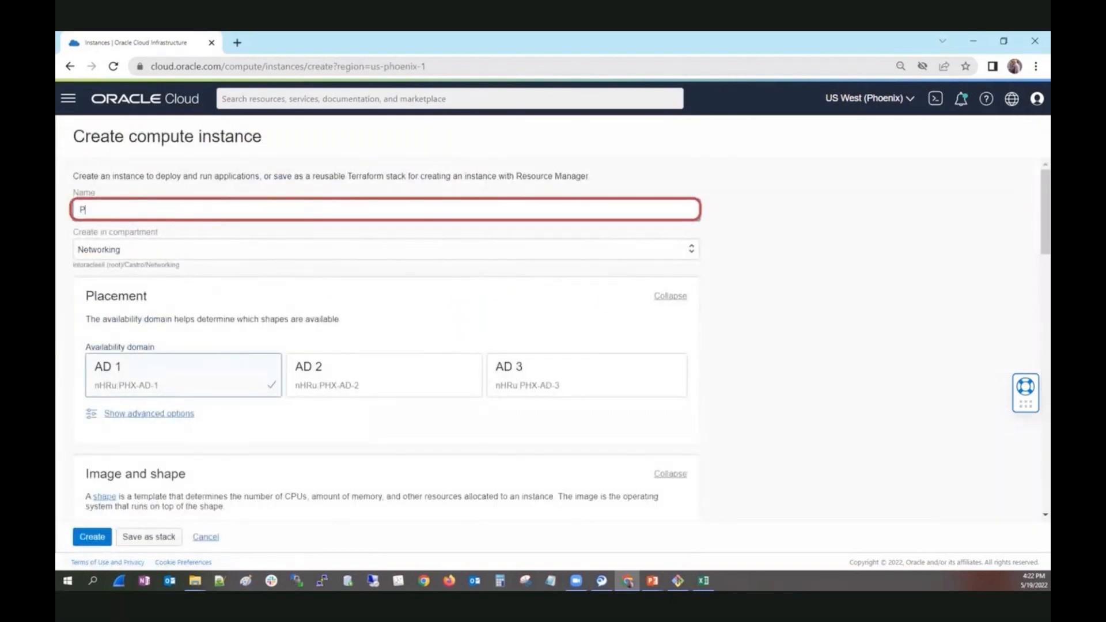
pyautogui.write('riaateManualVM')
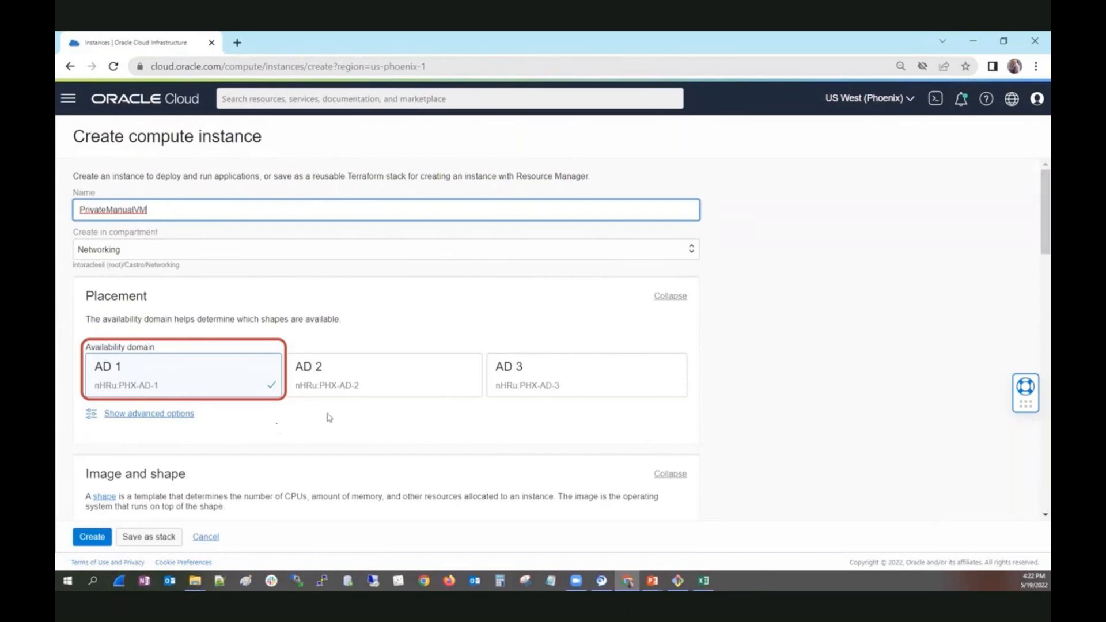
# Place the instance in availability domain AD 3 and set its virtual cloud network to ManualVCN.
pyautogui.click(573, 387)
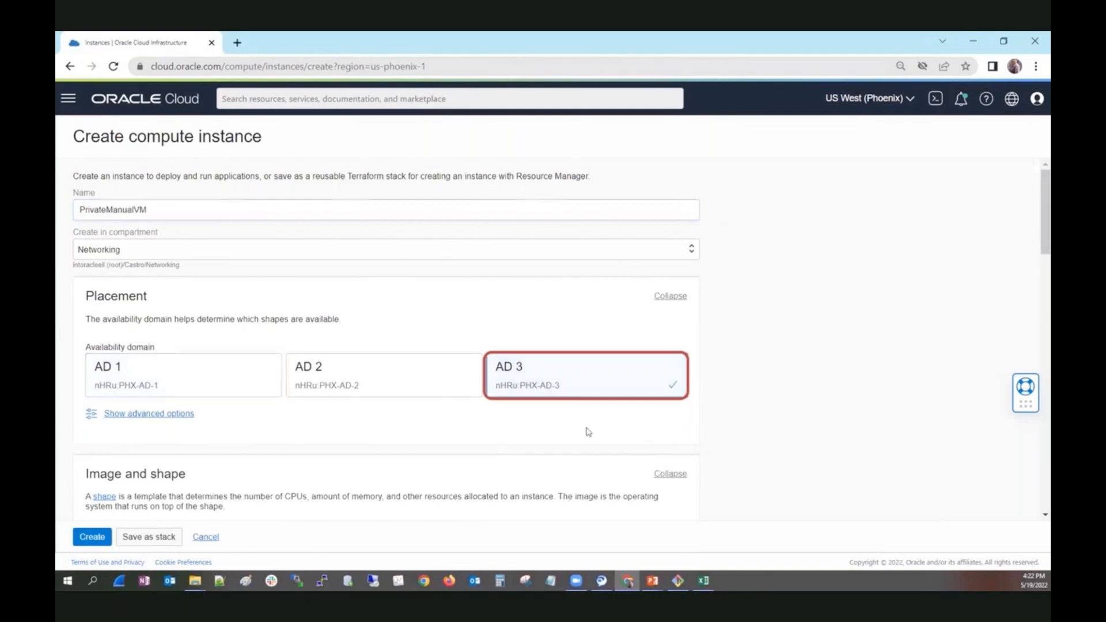
pyautogui.scroll(-5, 585, 439)
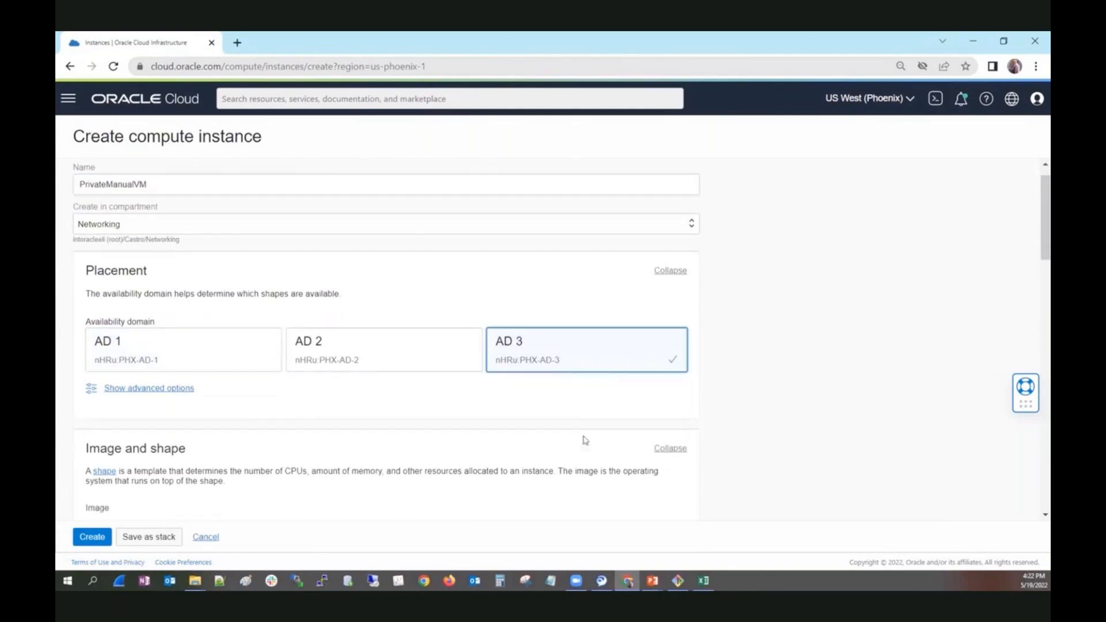
pyautogui.scroll(-2, 584, 440)
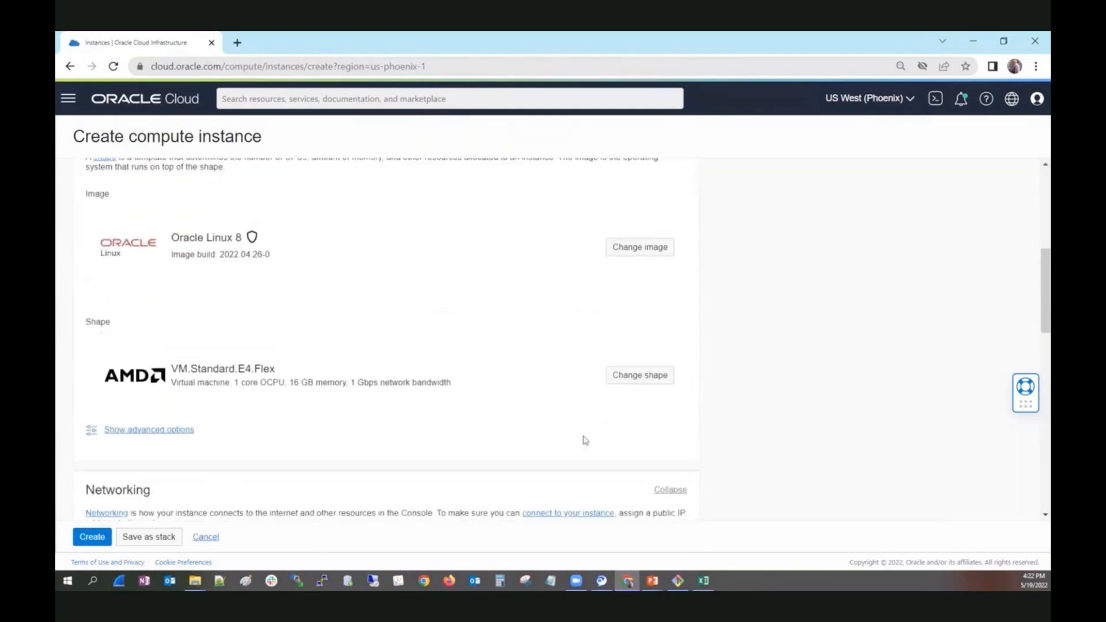
pyautogui.scroll(-3, 585, 440)
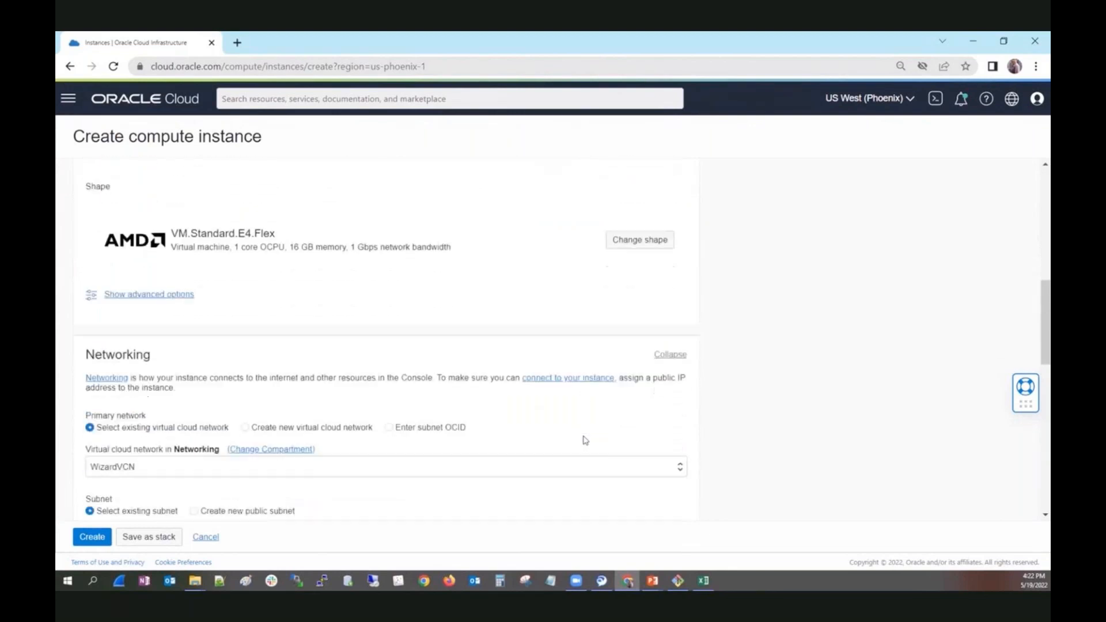
pyautogui.scroll(-1, 574, 378)
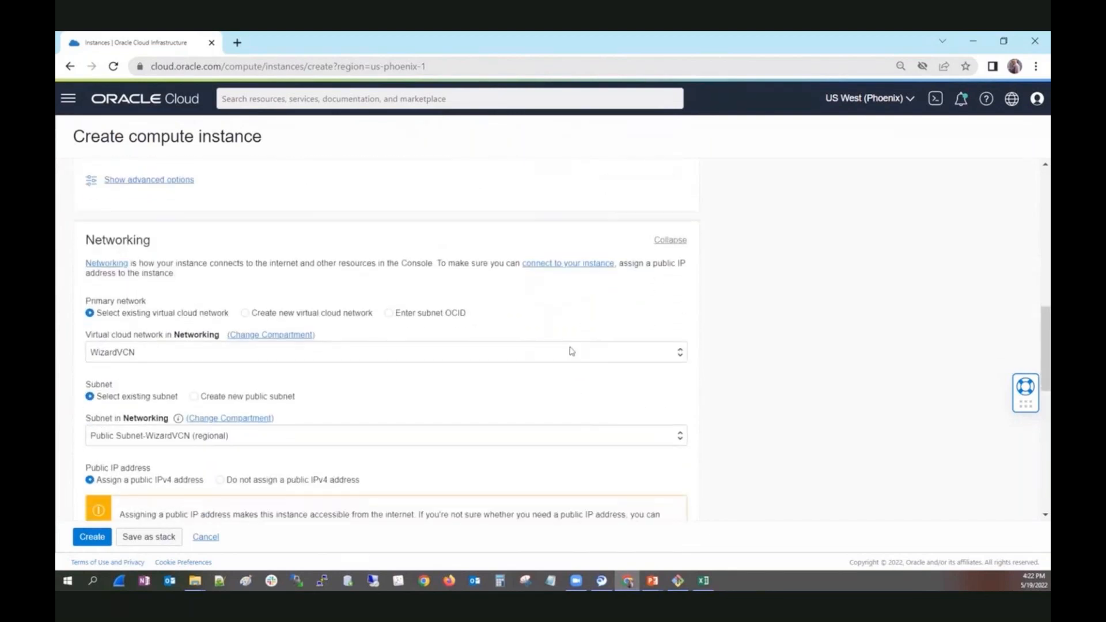
pyautogui.click(571, 344)
pyautogui.click(570, 343)
pyautogui.click(570, 344)
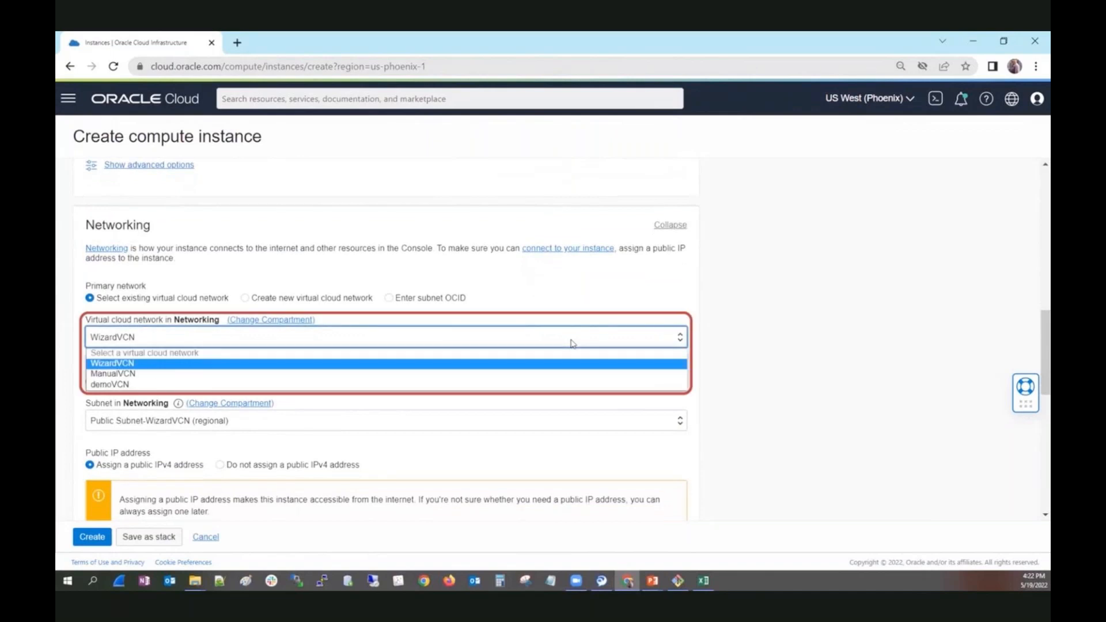
pyautogui.click(557, 374)
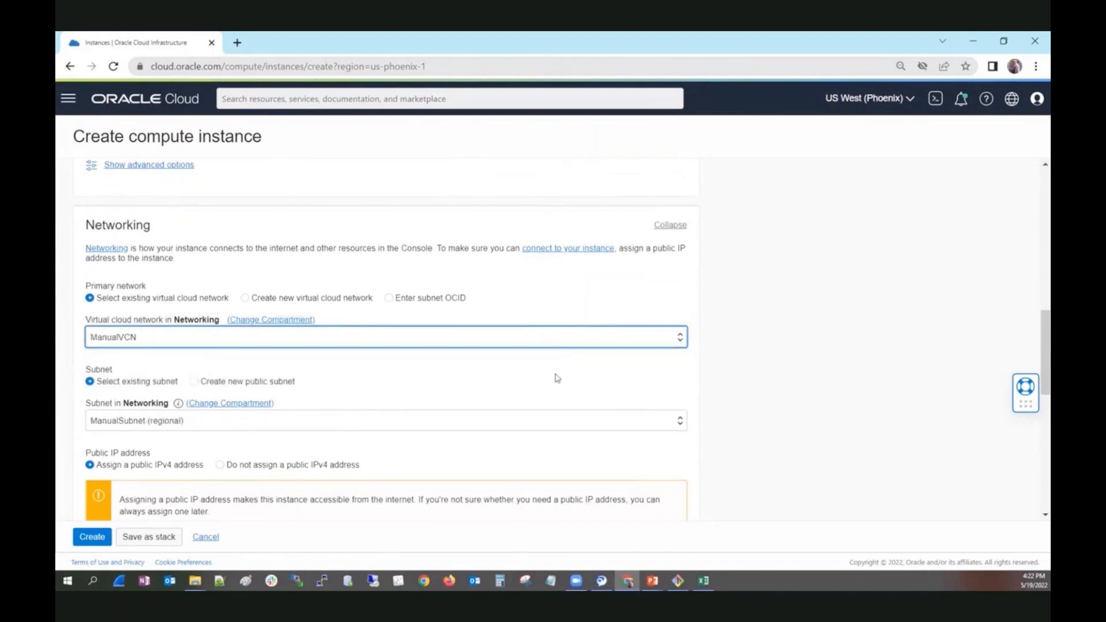
# Check the subnets offered for ManualVCN and change the instance's availability domain to AD 1.
pyautogui.click(553, 425)
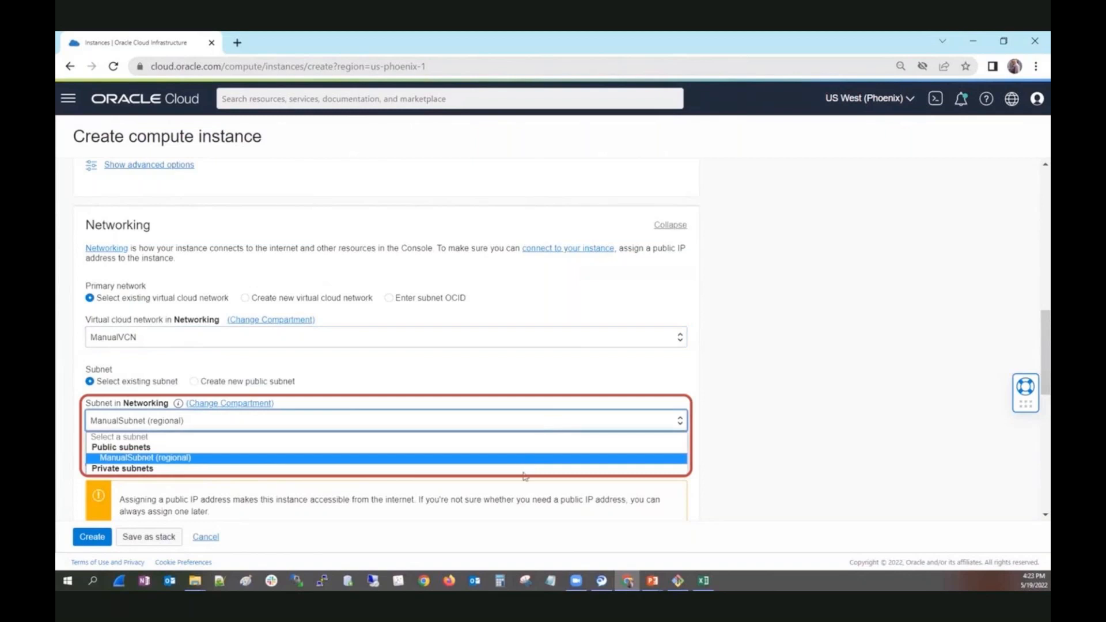
pyautogui.scroll(1, 611, 394)
pyautogui.scroll(7, 610, 394)
pyautogui.scroll(2, 610, 391)
pyautogui.scroll(-3, 496, 375)
pyautogui.click(186, 259)
# Assign the instance to the private subnet PrivateManualSubnet in ManualVCN.
pyautogui.scroll(-4, 468, 398)
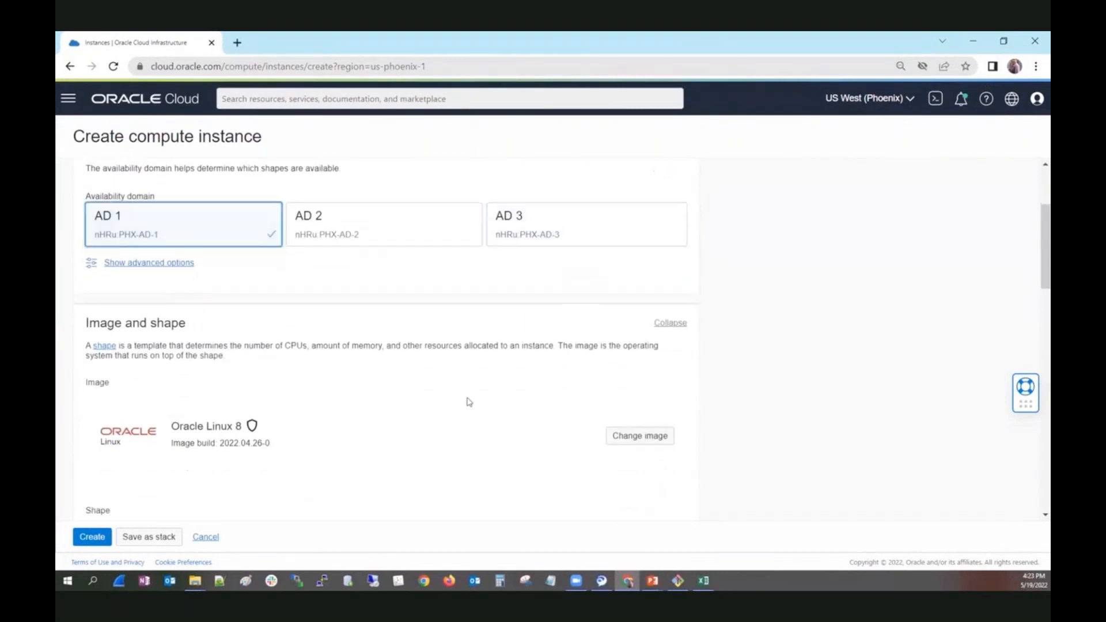
pyautogui.scroll(-5, 469, 402)
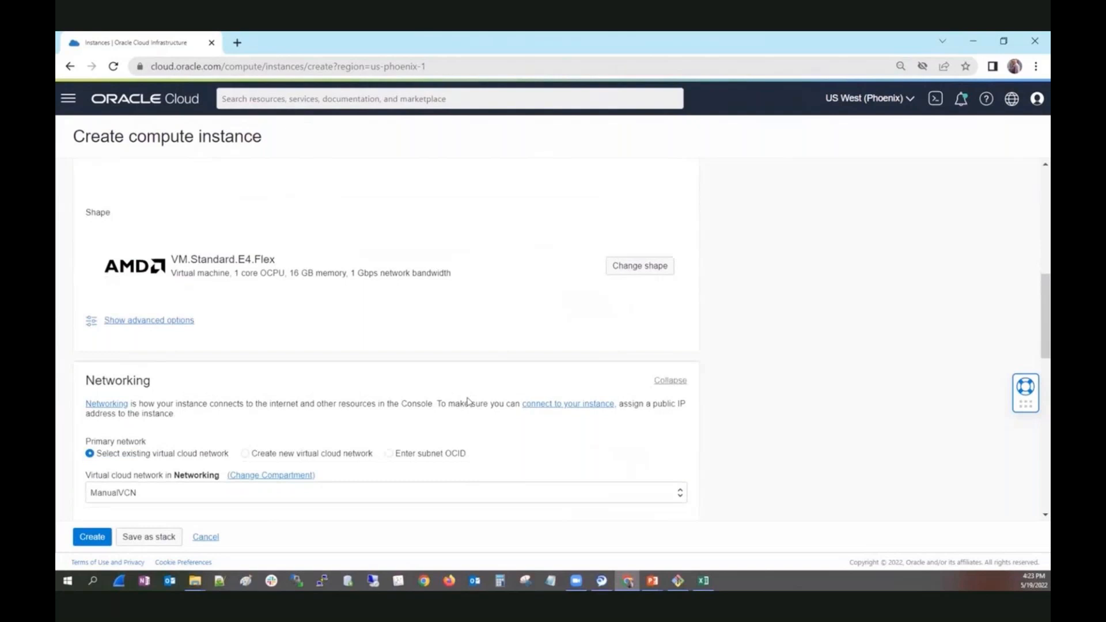
pyautogui.scroll(-1, 469, 401)
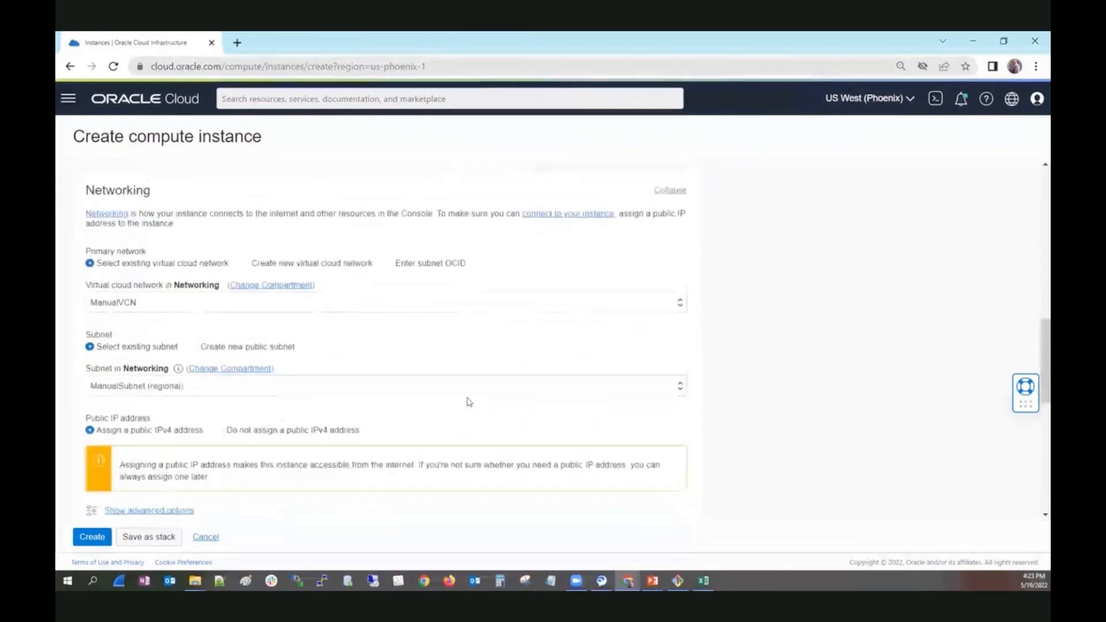
pyautogui.click(474, 361)
pyautogui.click(477, 360)
pyautogui.click(476, 361)
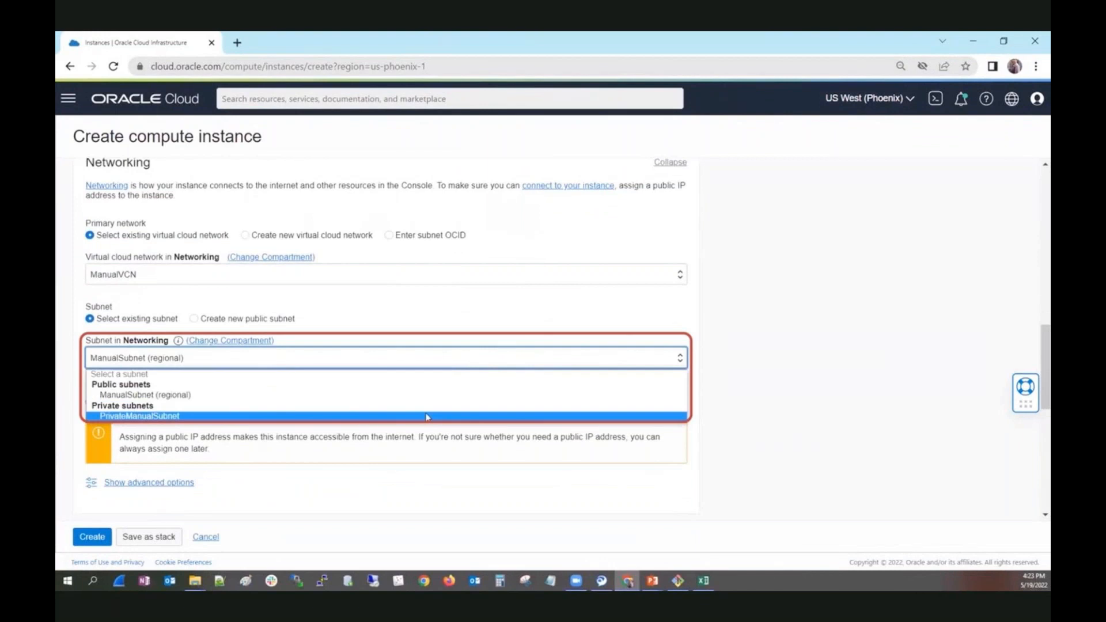
pyautogui.click(427, 416)
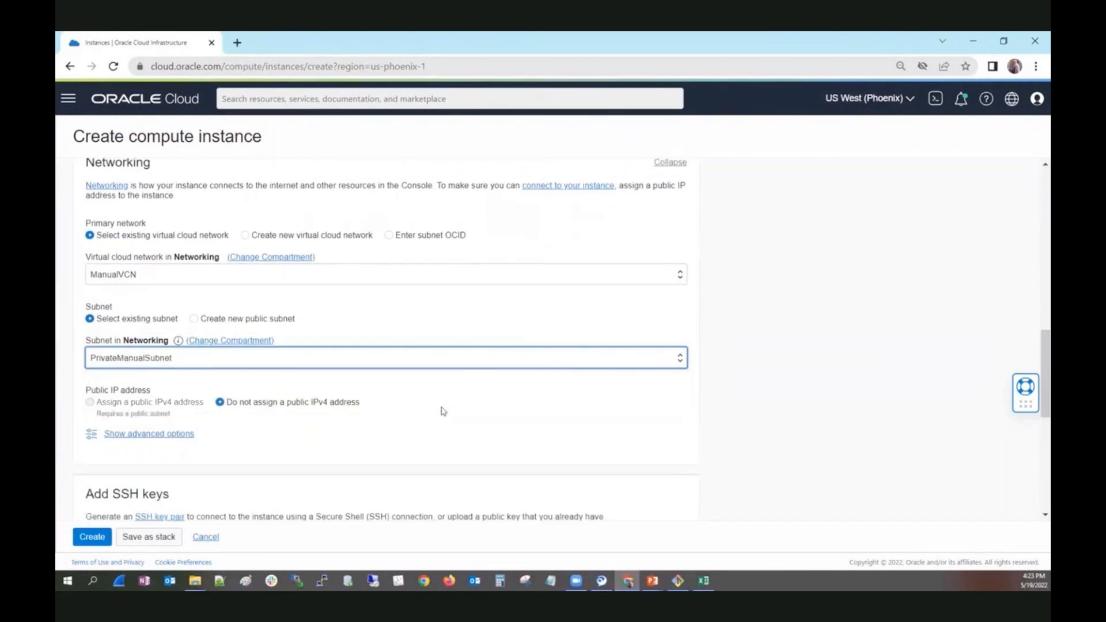
# Try both public IPv4 address options with ManualSubnet (regional) and switch the subnet back to PrivateManualSubnet.
pyautogui.click(196, 359)
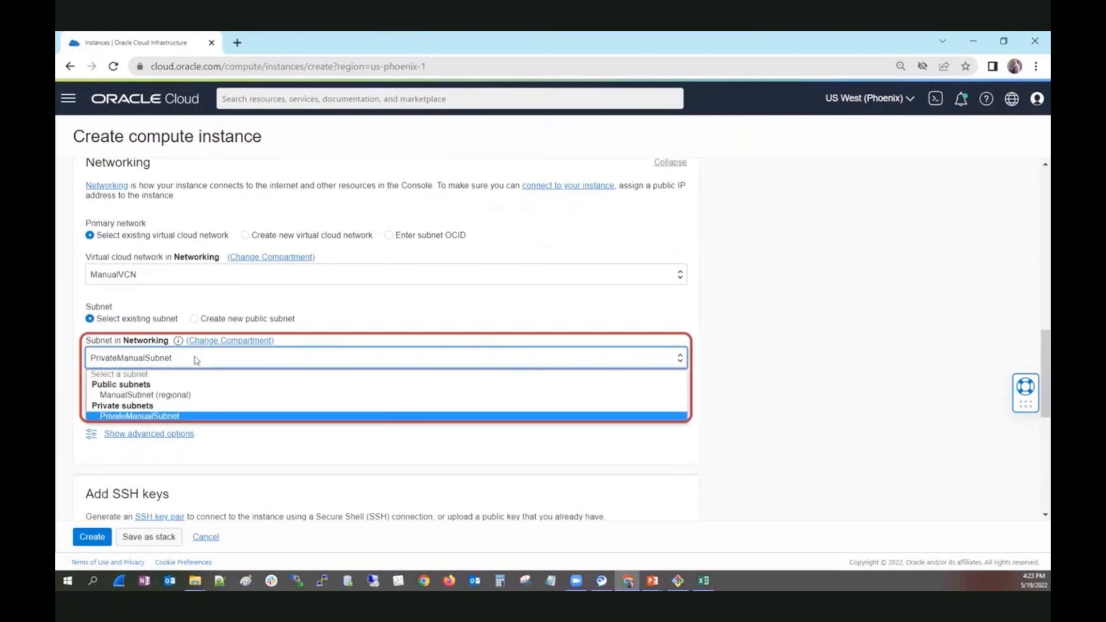
pyautogui.click(174, 396)
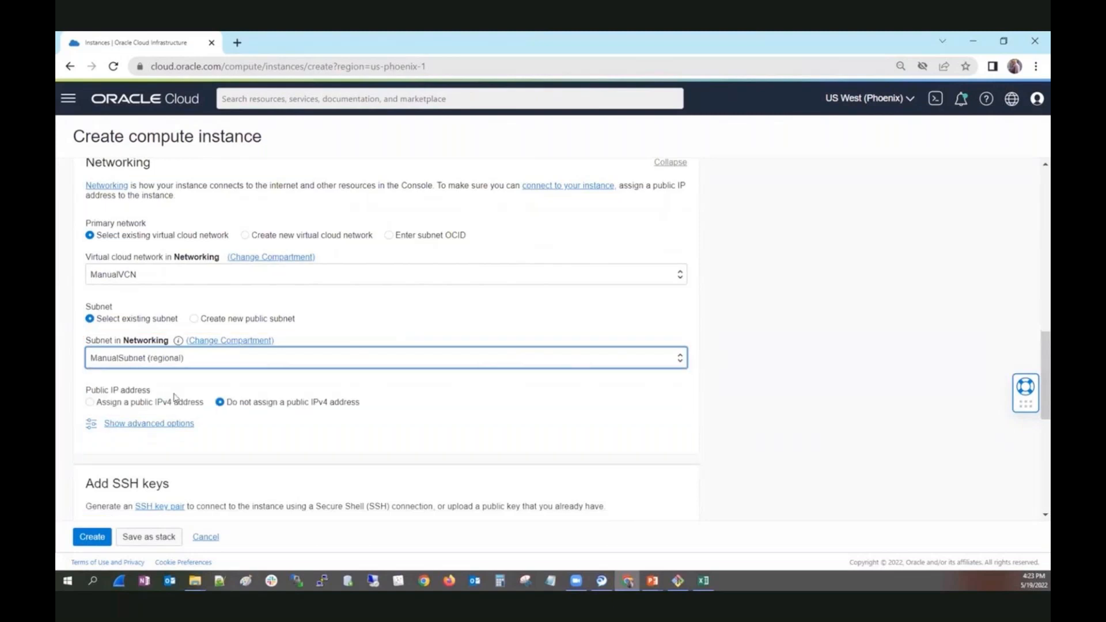
pyautogui.click(90, 403)
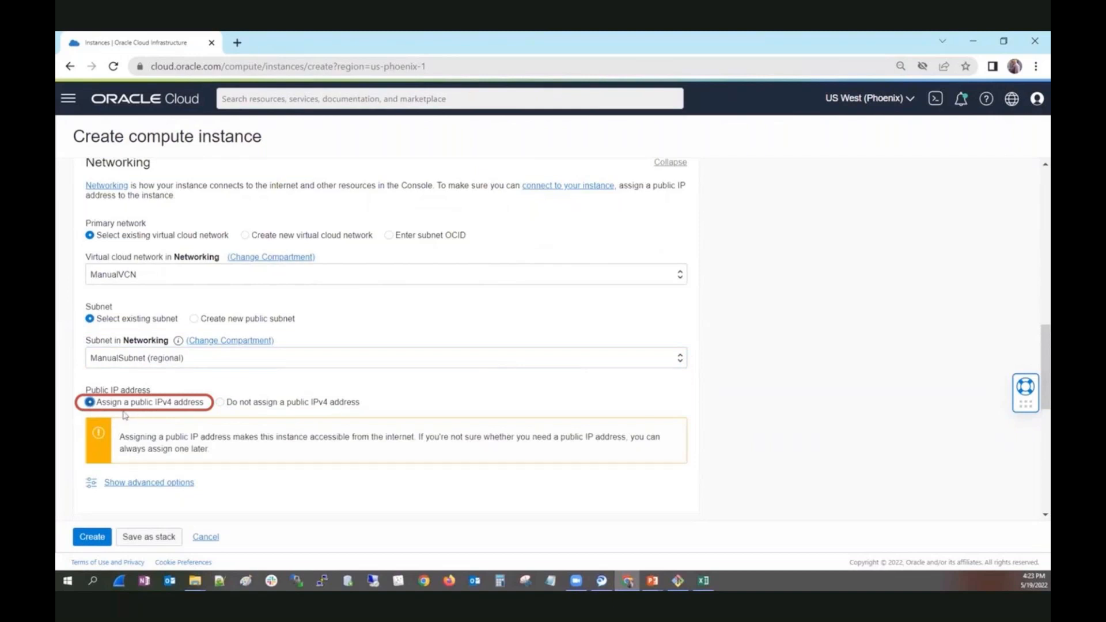
pyautogui.click(221, 403)
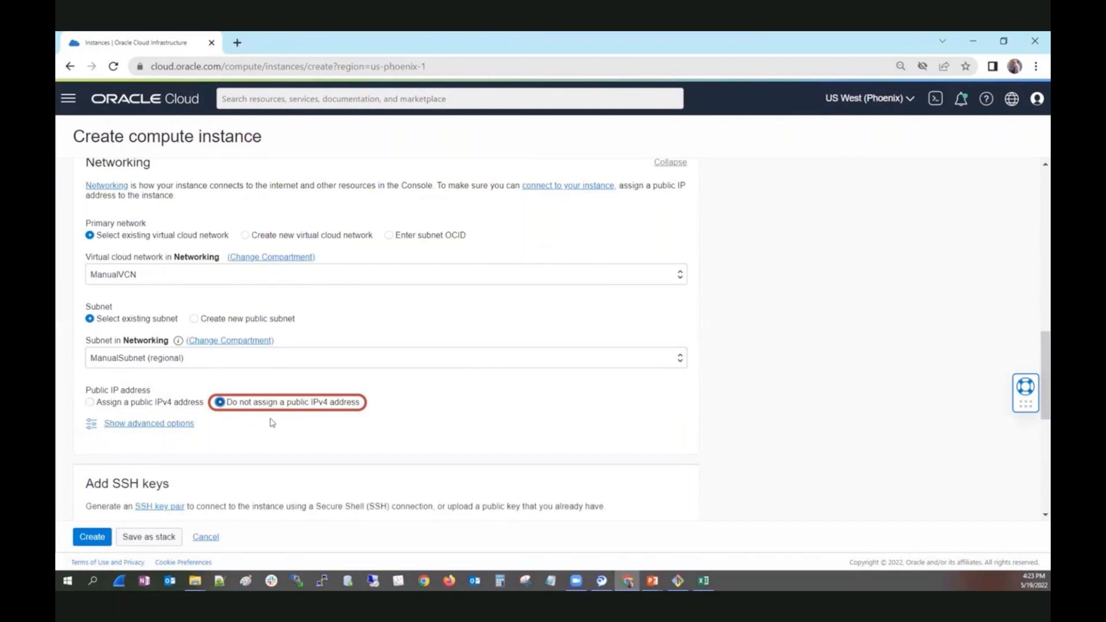
pyautogui.click(261, 364)
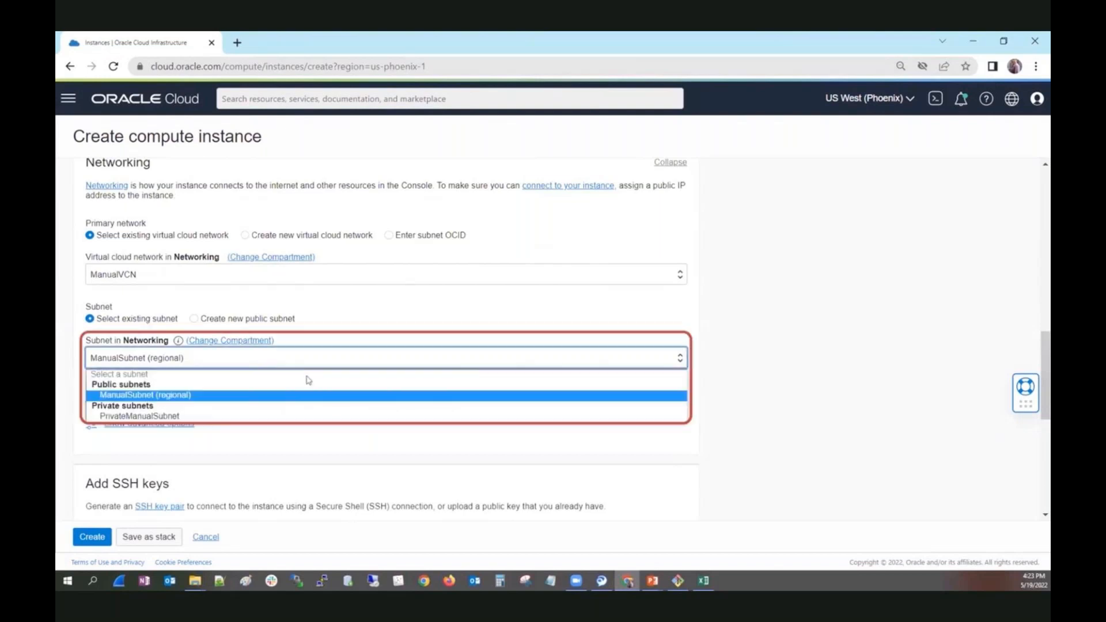
pyautogui.click(156, 394)
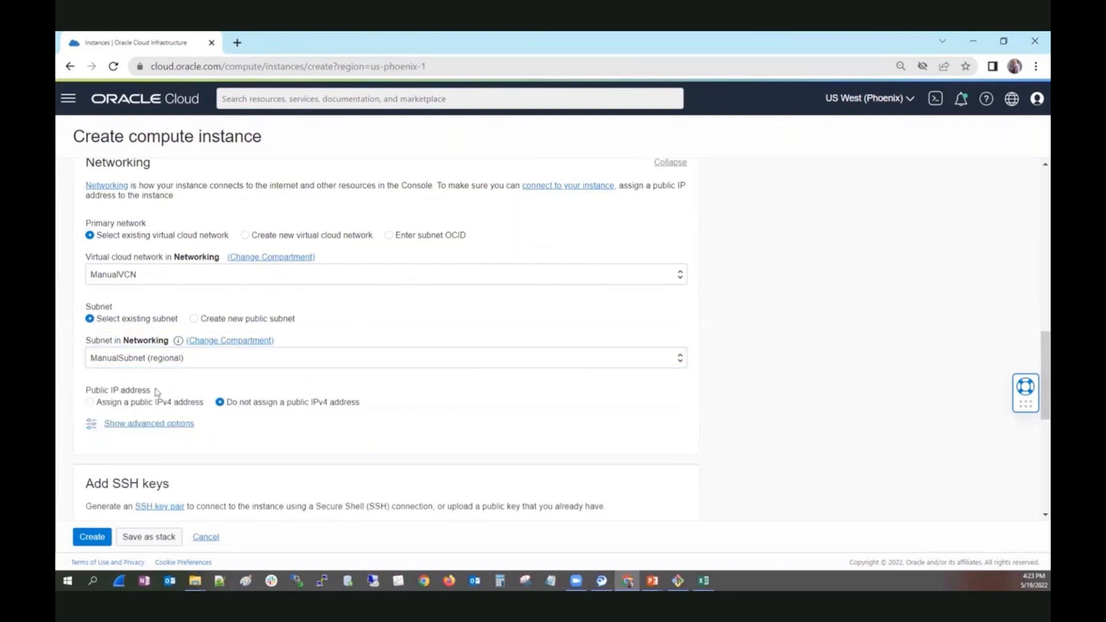
pyautogui.click(92, 402)
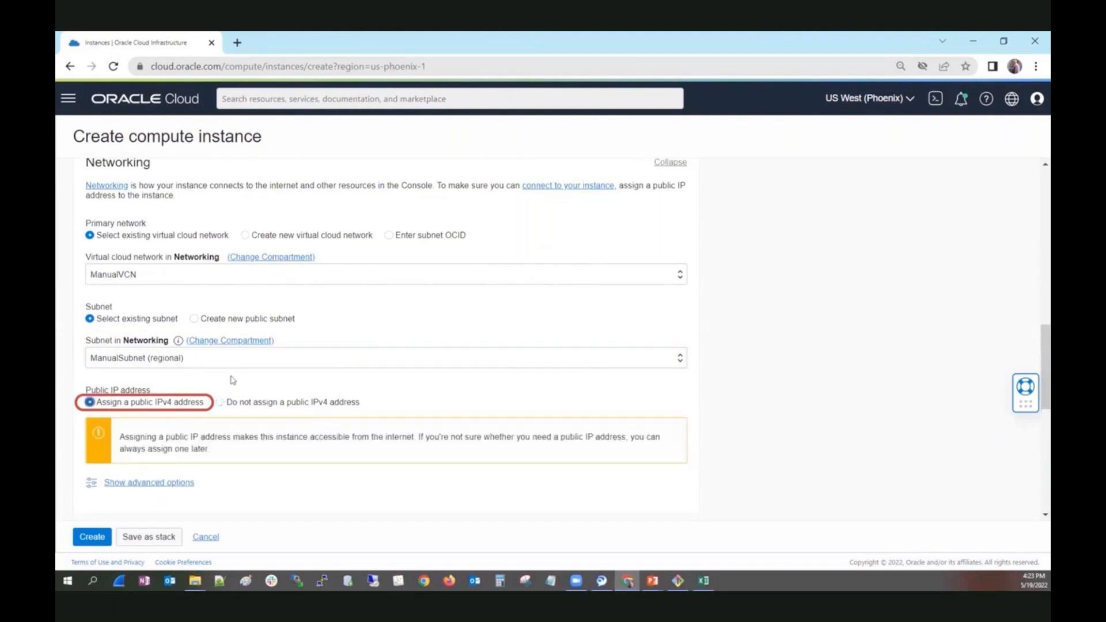
pyautogui.click(258, 358)
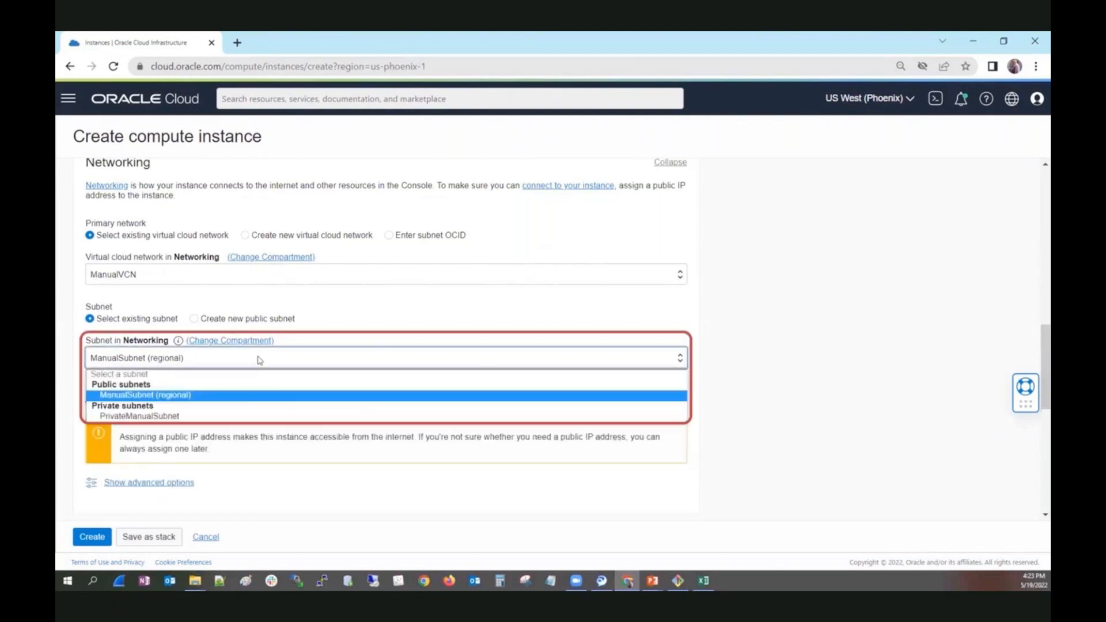
pyautogui.click(228, 414)
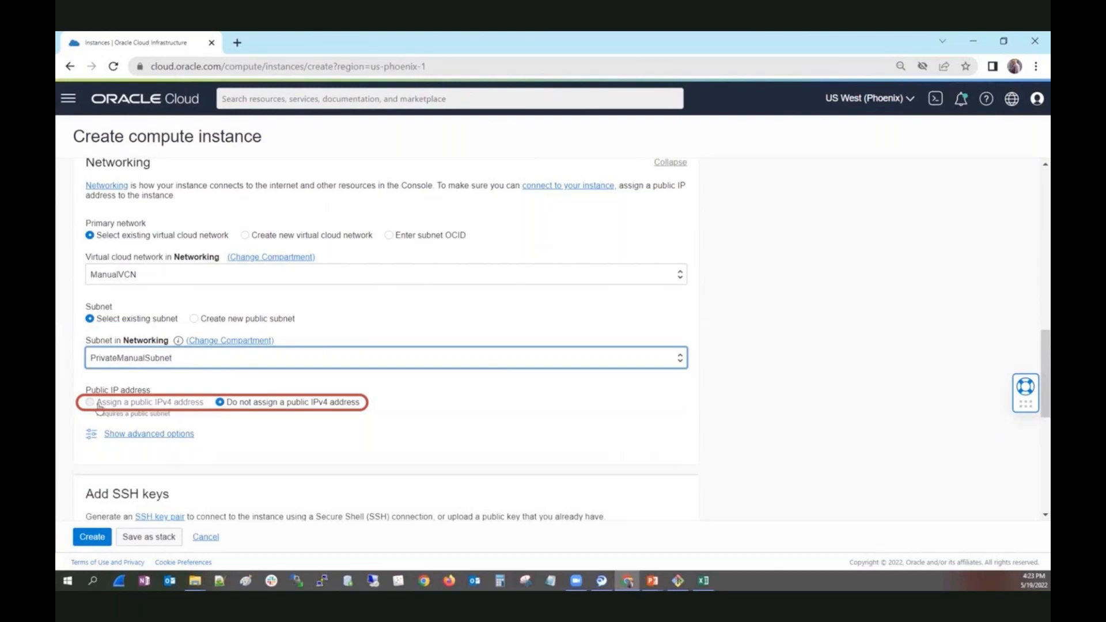
# Create the instance without saving its SSH keys, accepting that it has no SSH access.
pyautogui.scroll(-1, 339, 420)
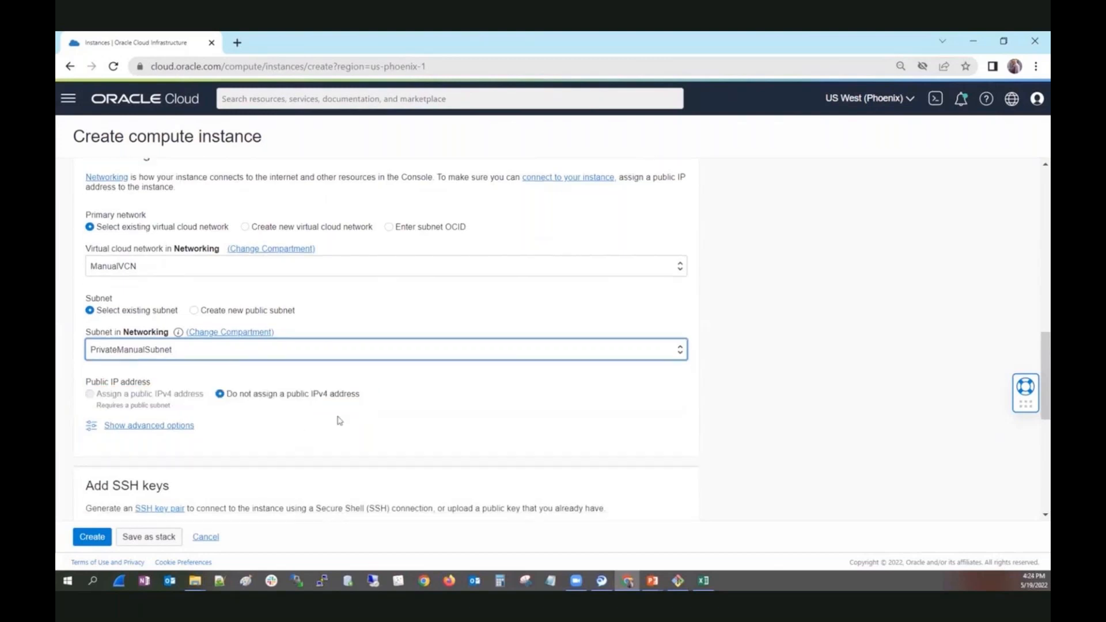
pyautogui.scroll(-2, 339, 421)
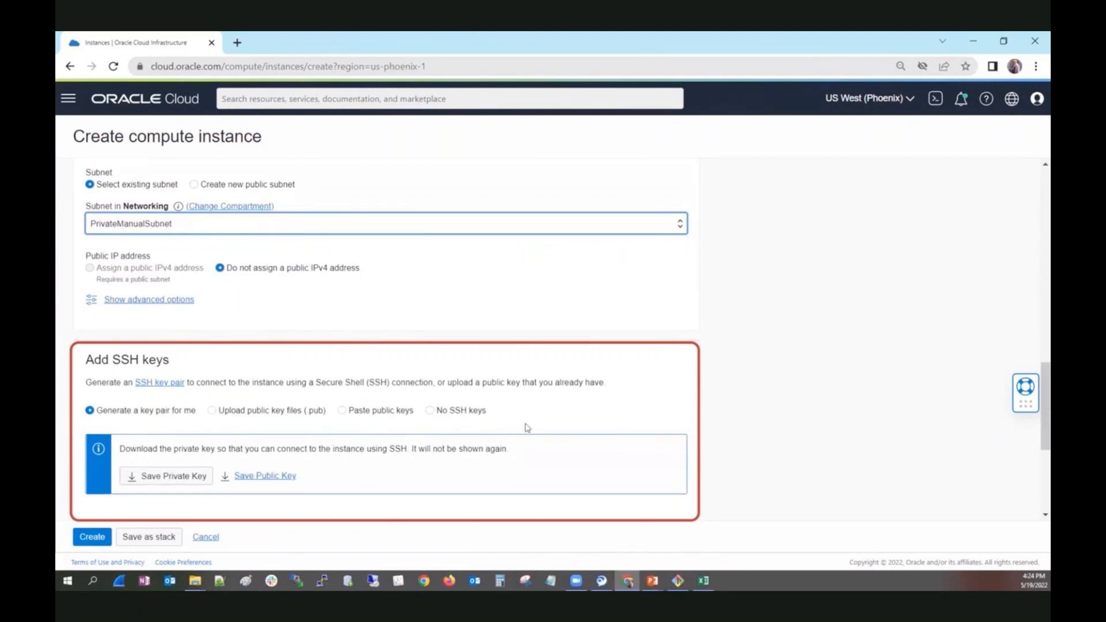
pyautogui.scroll(-3, 525, 426)
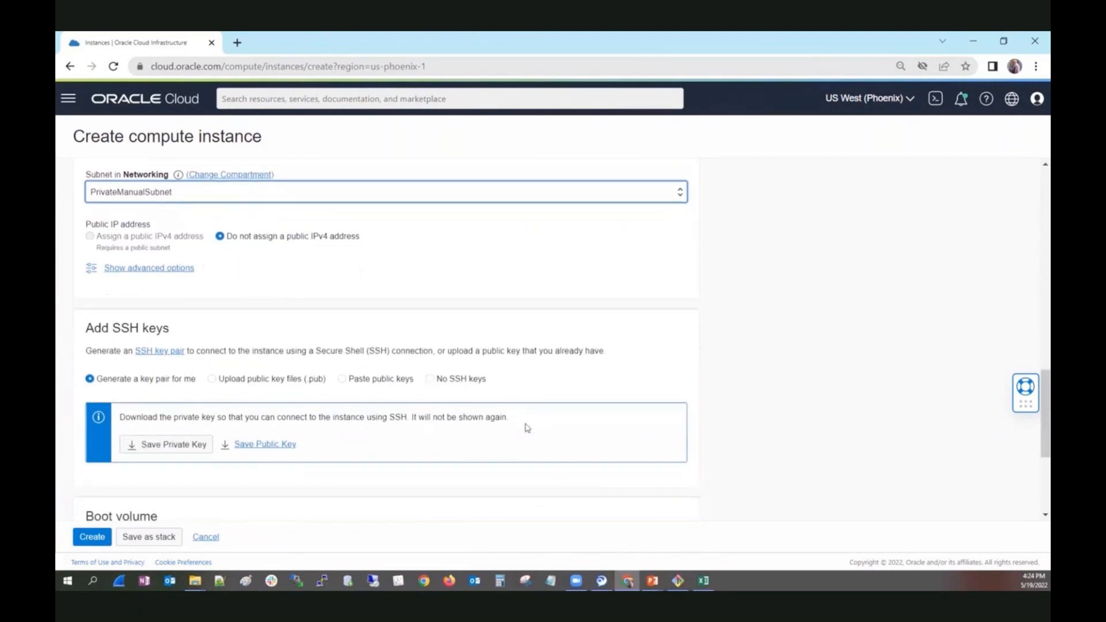
pyautogui.click(92, 538)
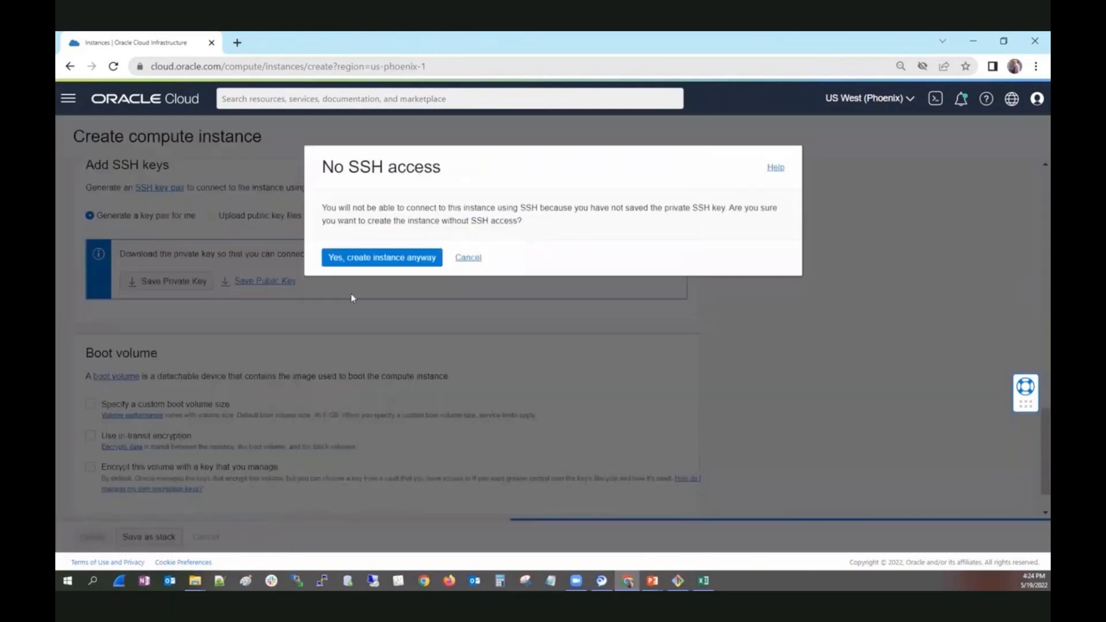
pyautogui.click(388, 258)
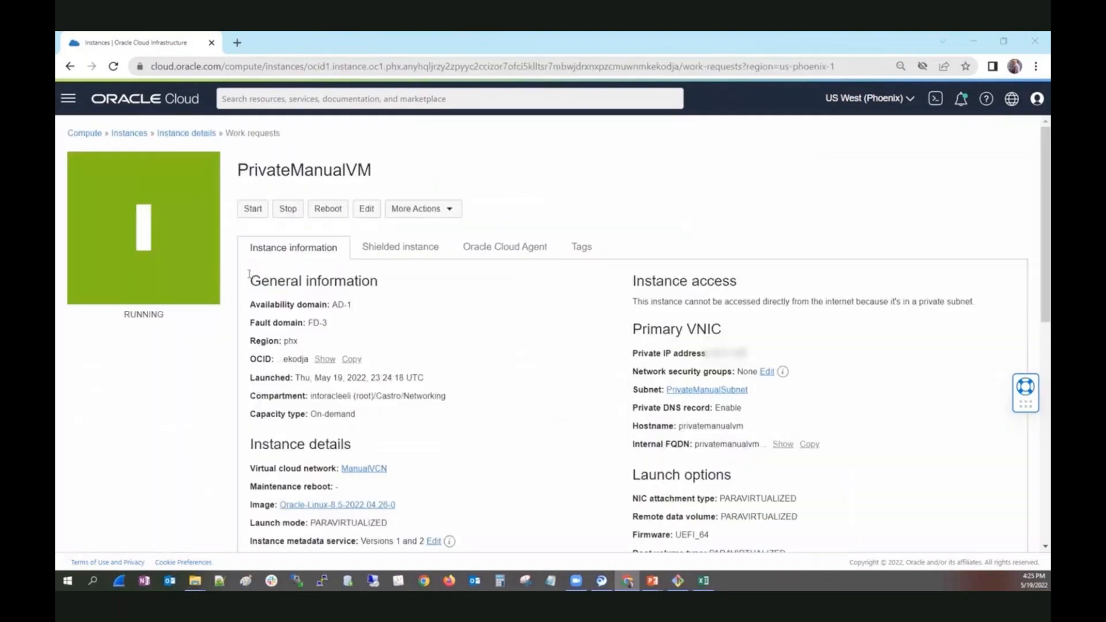
# Copy ManualVM2's public IP address from the instances list and place the MINGW64 terminal window beside the instance names.
pyautogui.click(127, 137)
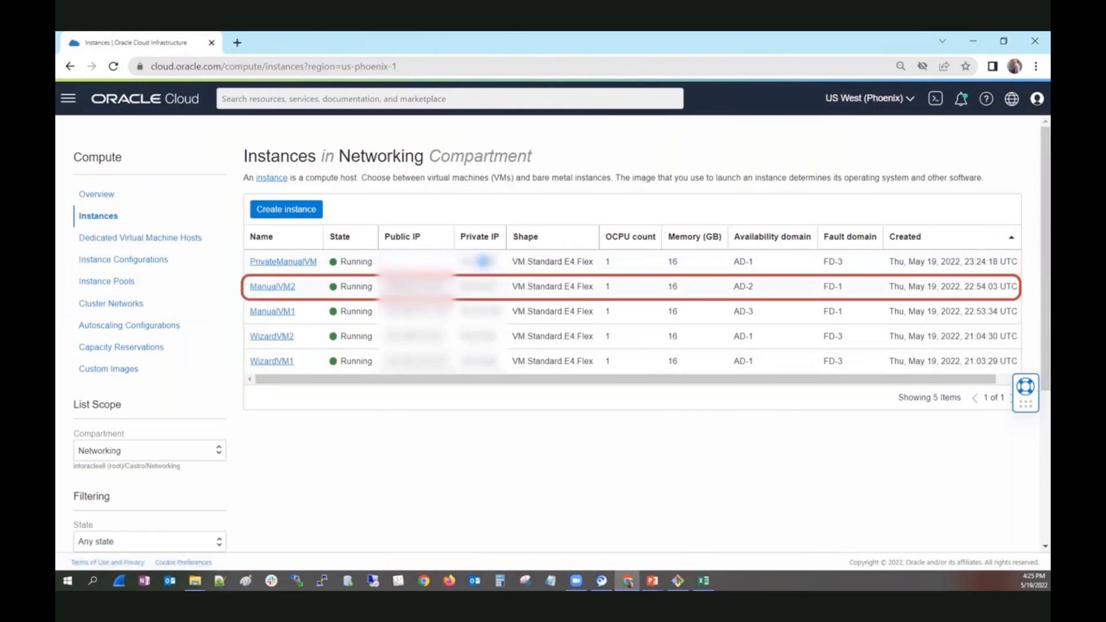
pyautogui.moveTo(384, 287); pyautogui.dragTo(442, 287)
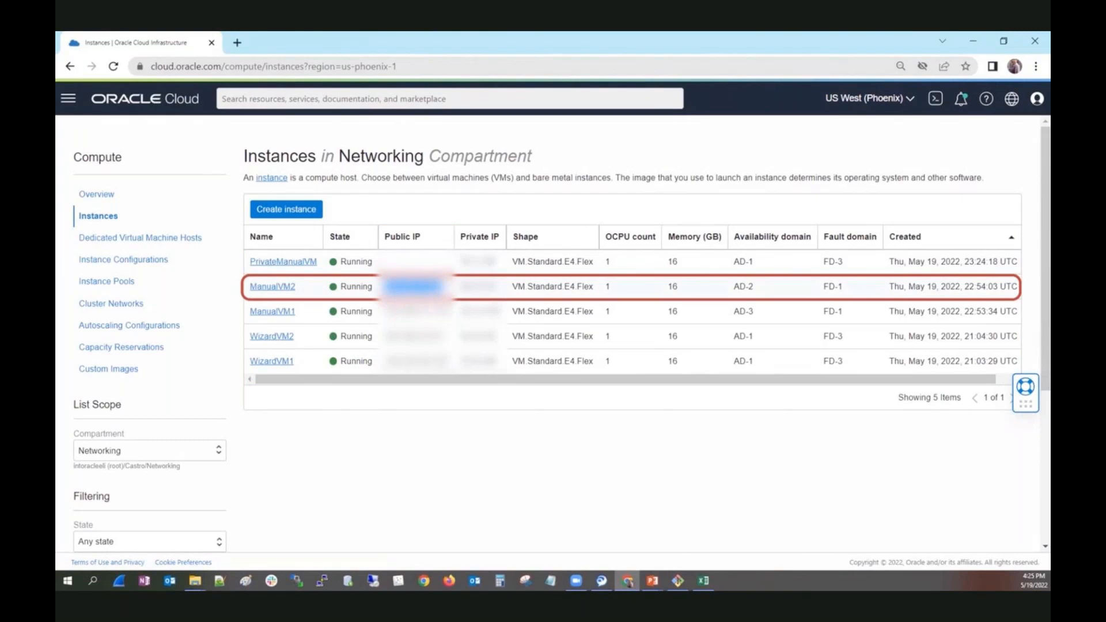
pyautogui.rightClick(494, 292)
pyautogui.click(677, 581)
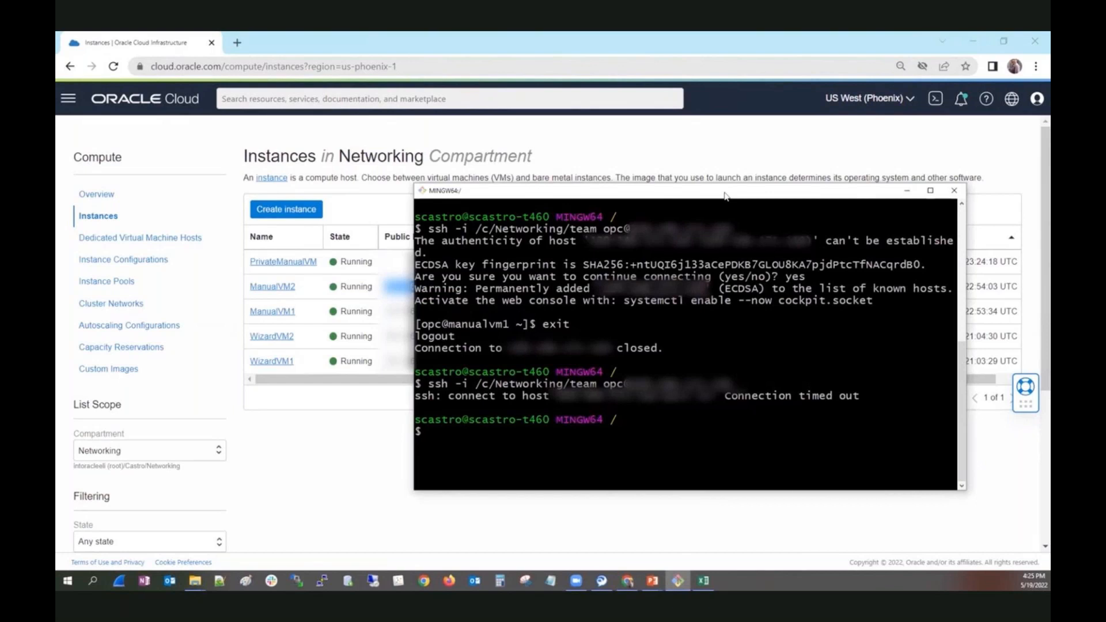
pyautogui.moveTo(725, 196); pyautogui.dragTo(786, 184)
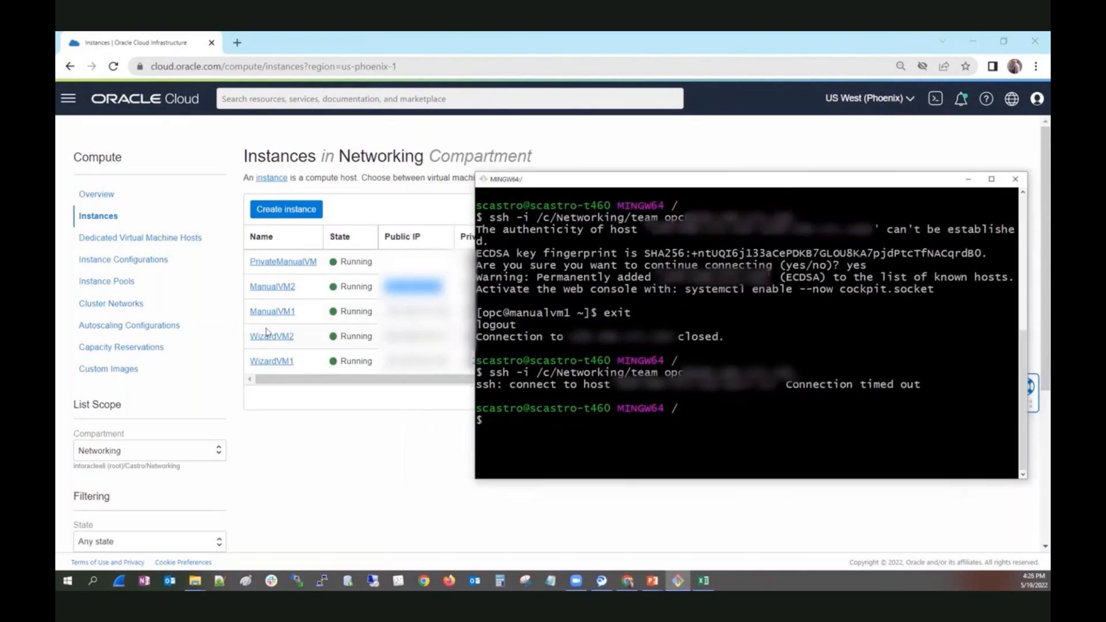
# Connect over SSH to ManualVM1 as opc from the MINGW64 terminal, reusing the earlier command with the key /c/Networking/team.
pyautogui.hotkey('alt', 'Tab')
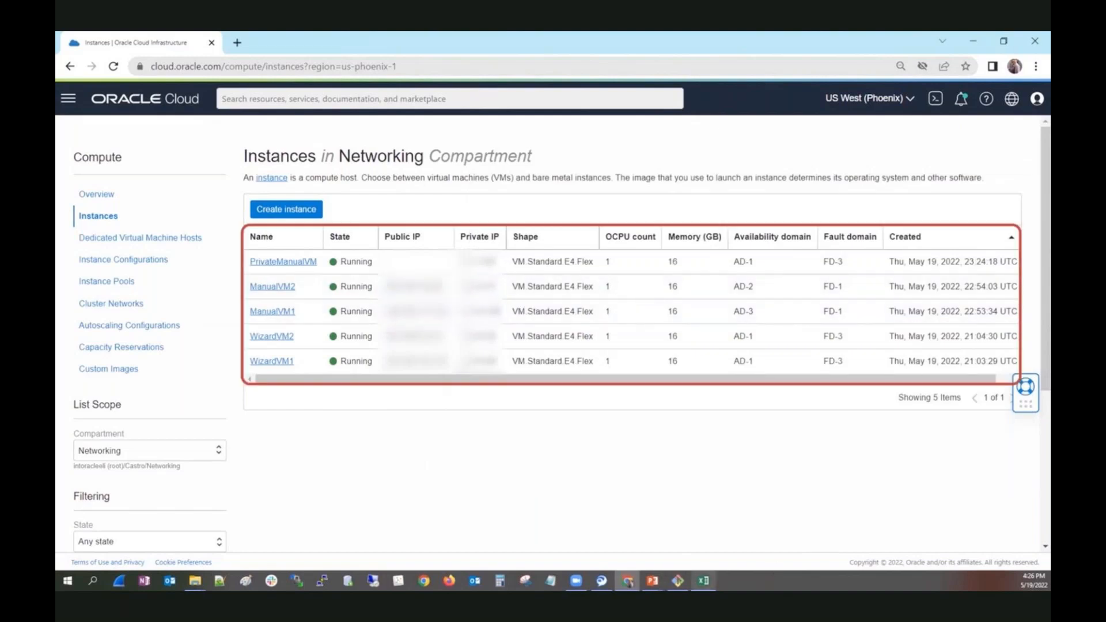
pyautogui.click(678, 580)
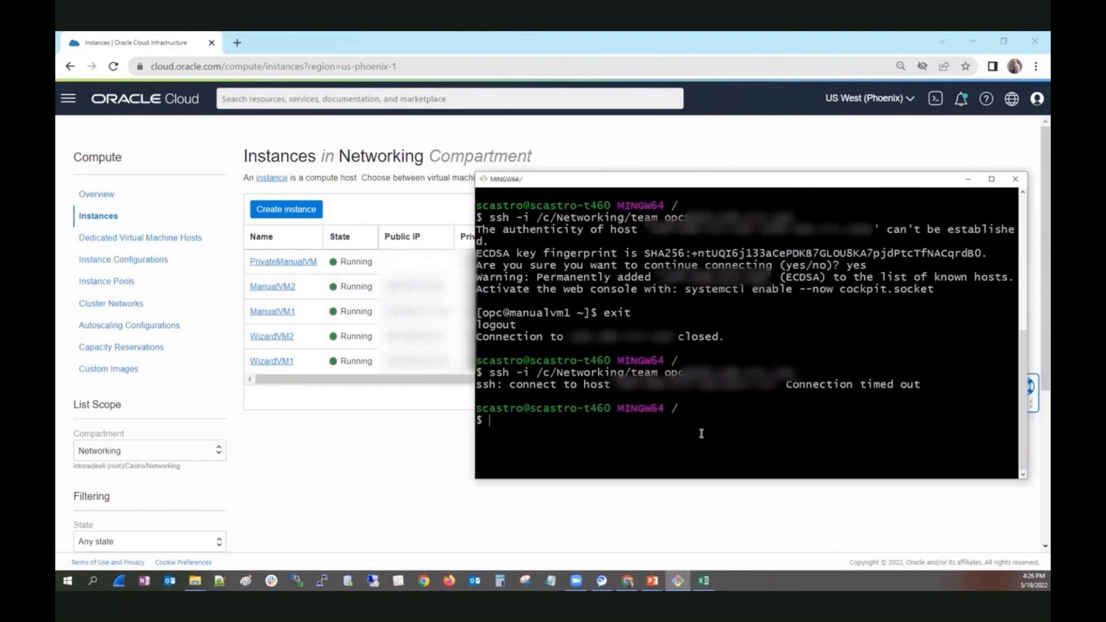
pyautogui.press('Up')
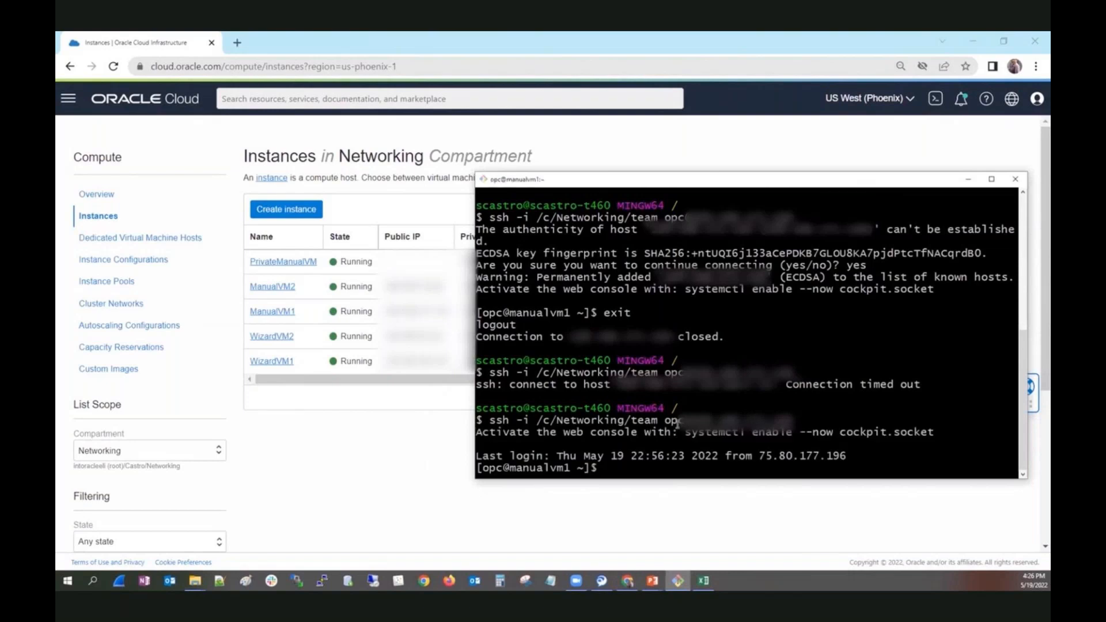
# Move the terminal clear of the private IP column and ping PrivateManualVM at 10.1.1.87 from the SSH session.
pyautogui.moveTo(771, 180); pyautogui.dragTo(805, 149)
pyautogui.write('ping')
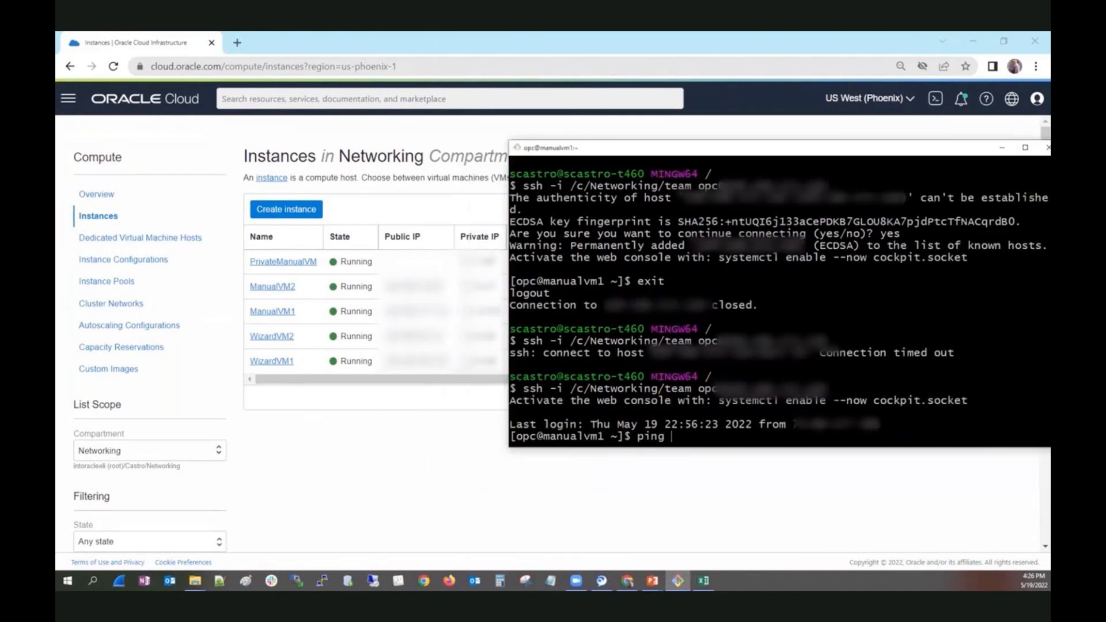
pyautogui.write(' 10.1.1.87')
pyautogui.press('Return')
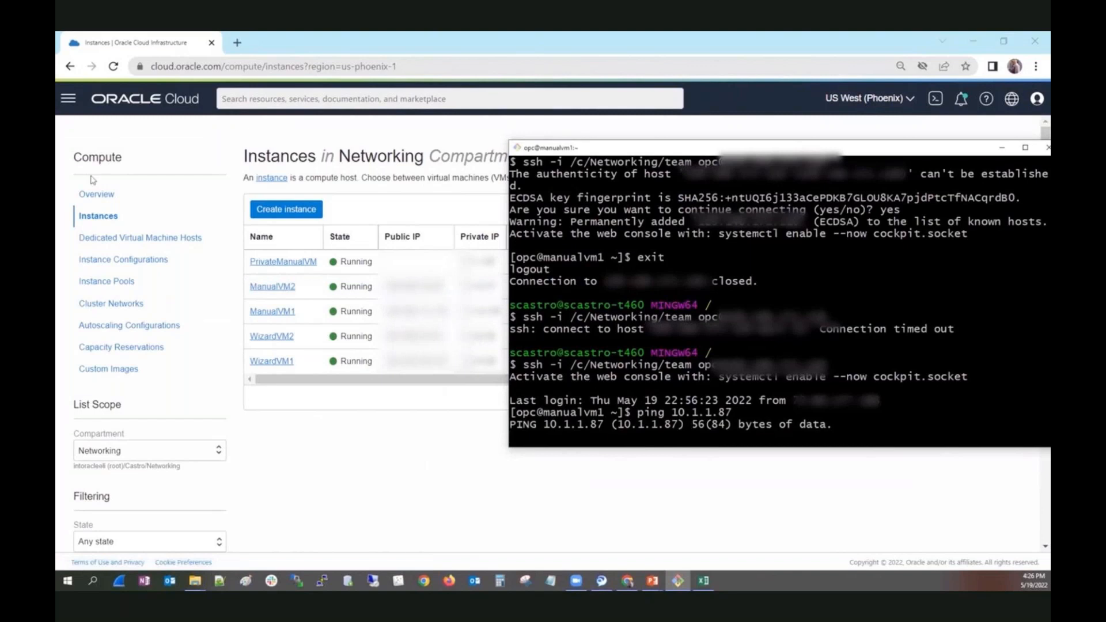
# Open the details of ManualVCN from the virtual cloud networks in the Networking compartment.
pyautogui.click(68, 98)
pyautogui.click(106, 236)
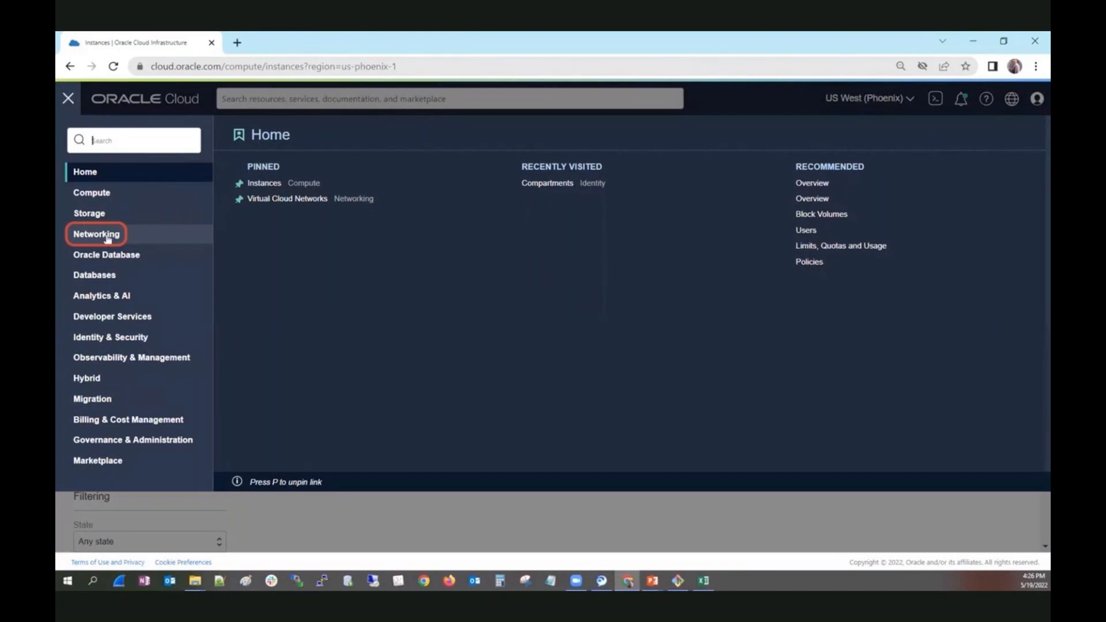
pyautogui.click(107, 236)
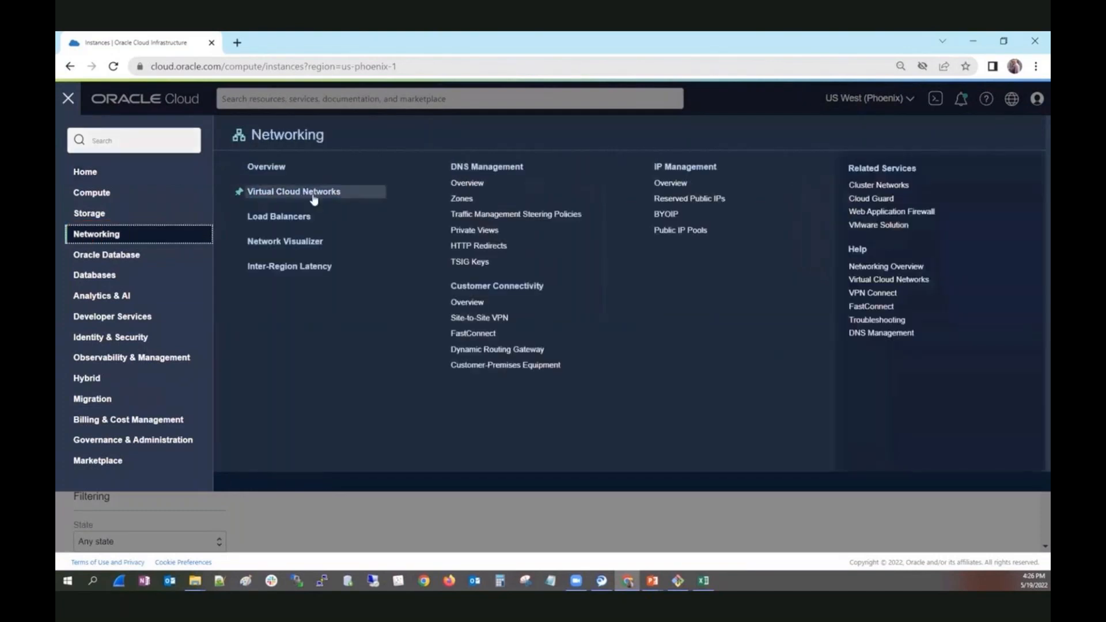
pyautogui.click(314, 197)
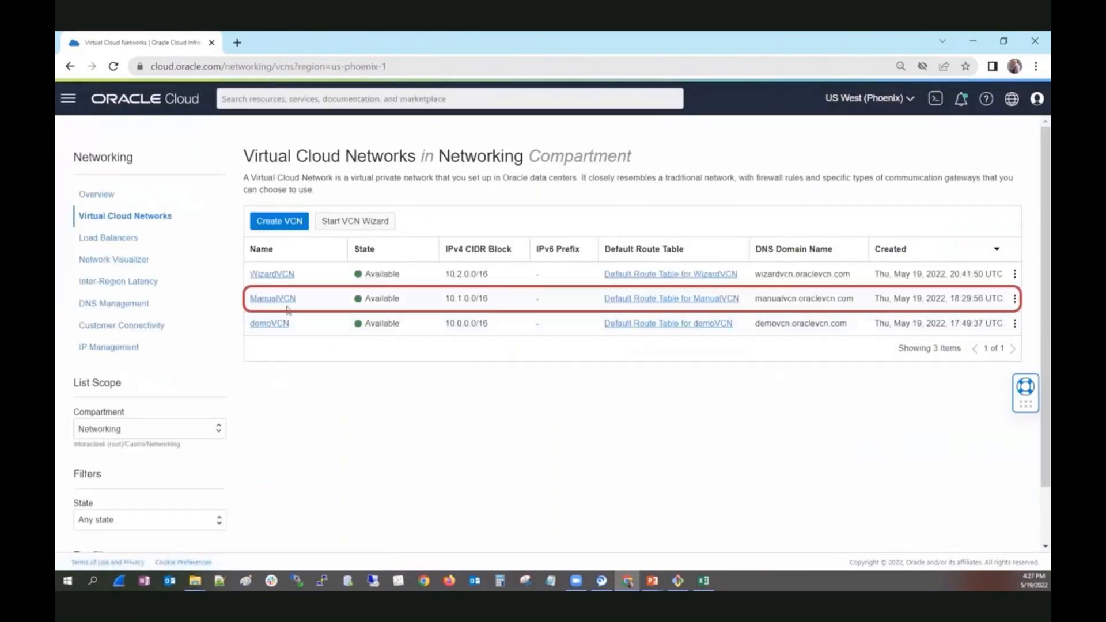
pyautogui.click(278, 298)
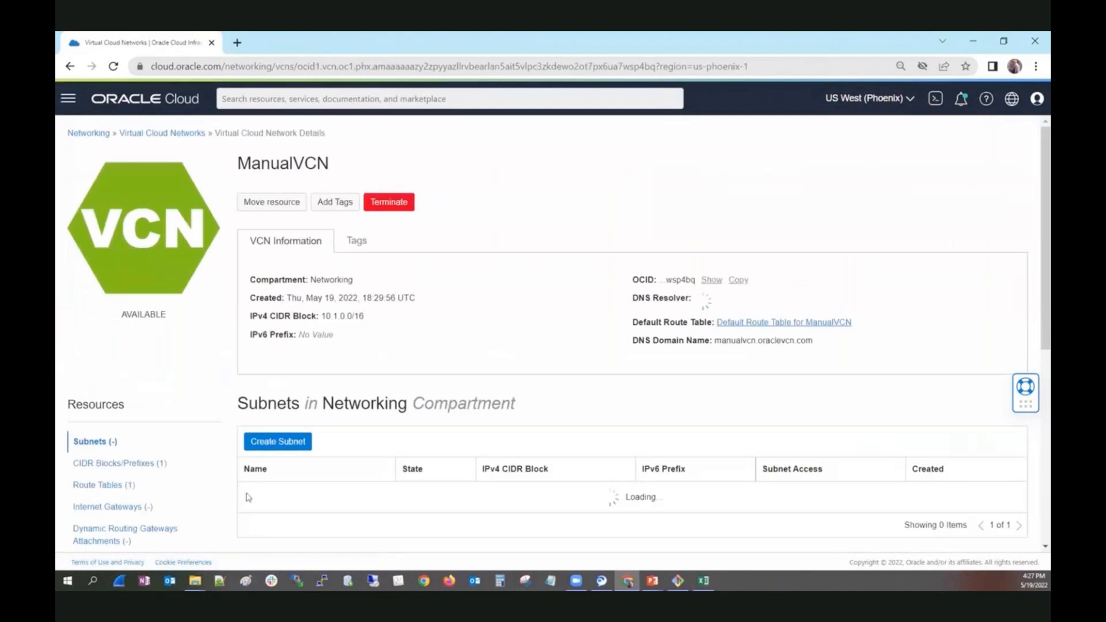
# Open ManualVCN's security list and show its ingress rules.
pyautogui.scroll(-2, 192, 501)
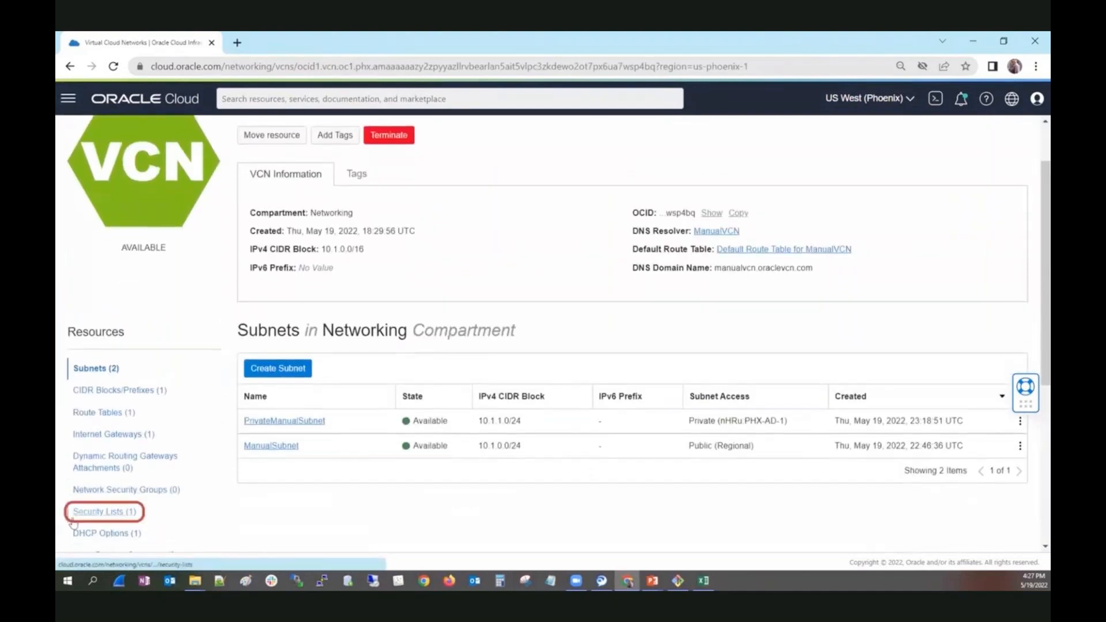
pyautogui.click(100, 513)
pyautogui.click(312, 422)
pyautogui.scroll(-3, 682, 389)
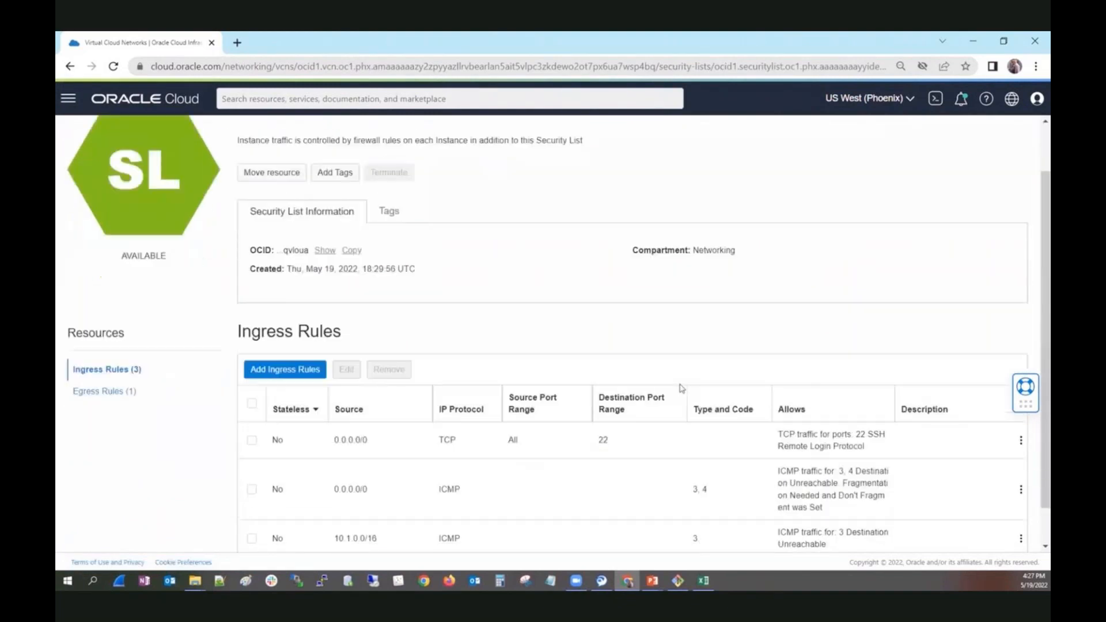
# Start a new ingress rule in the security list with source CIDR 10.0.0.0/8.
pyautogui.click(310, 330)
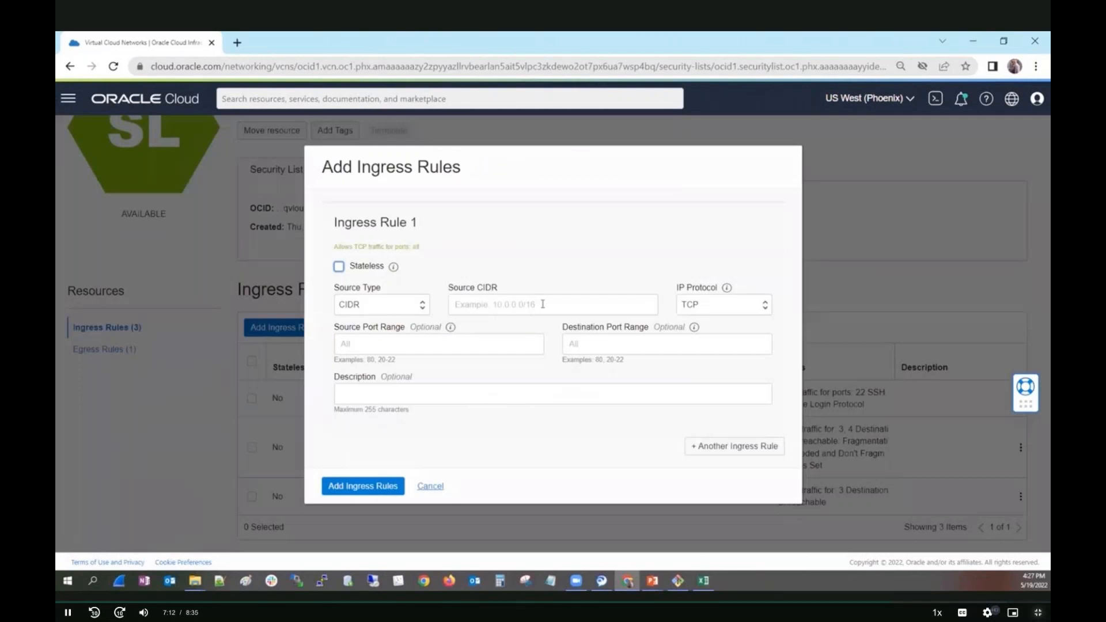
pyautogui.click(542, 304)
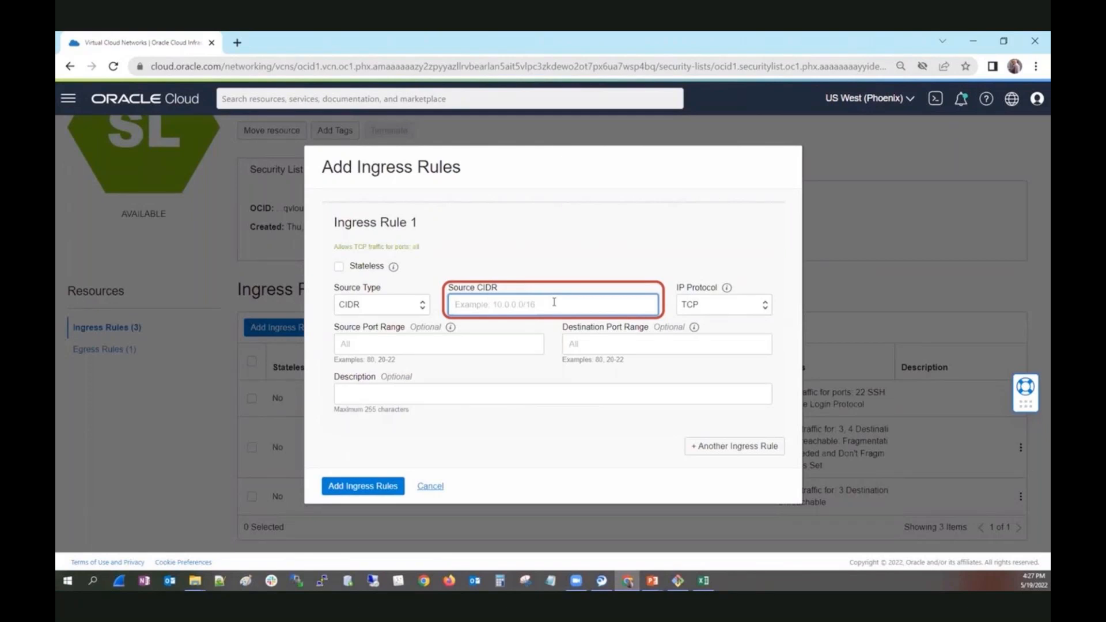
pyautogui.write('10.0.0.0')
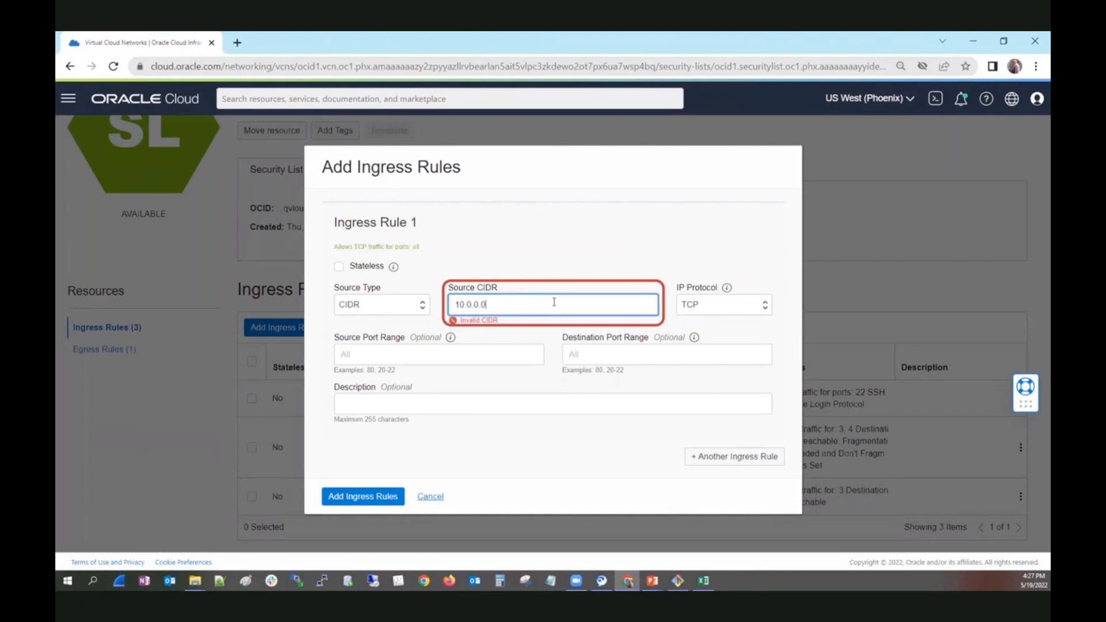
pyautogui.write('/8')
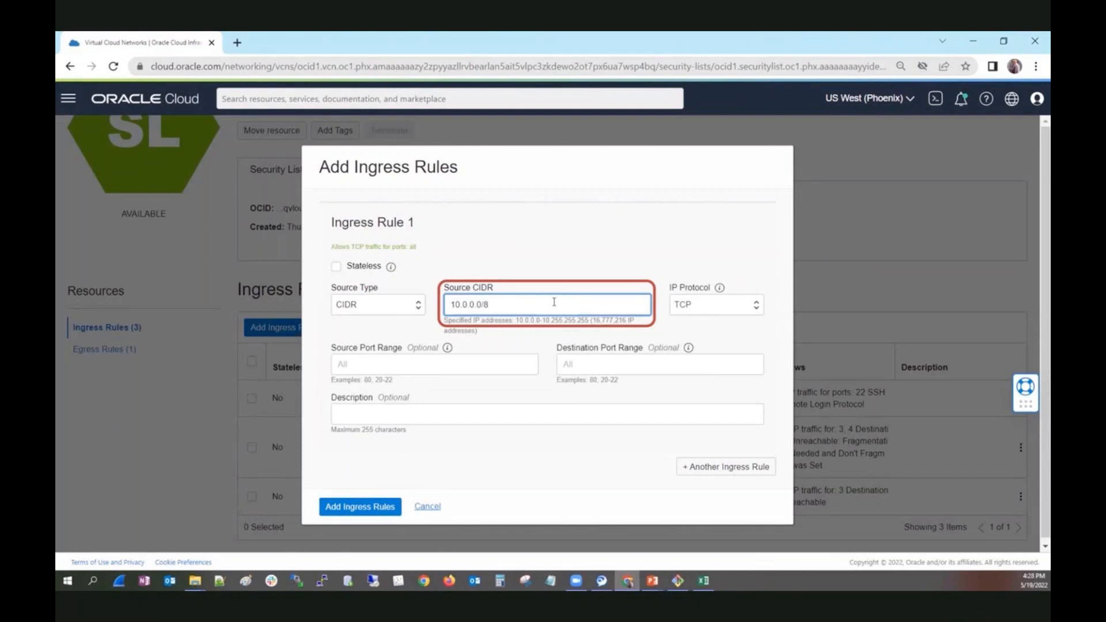
# Set the new ingress rule's IP protocol to ICMP and its type to 8, and add the rule.
pyautogui.click(688, 305)
pyautogui.click(691, 340)
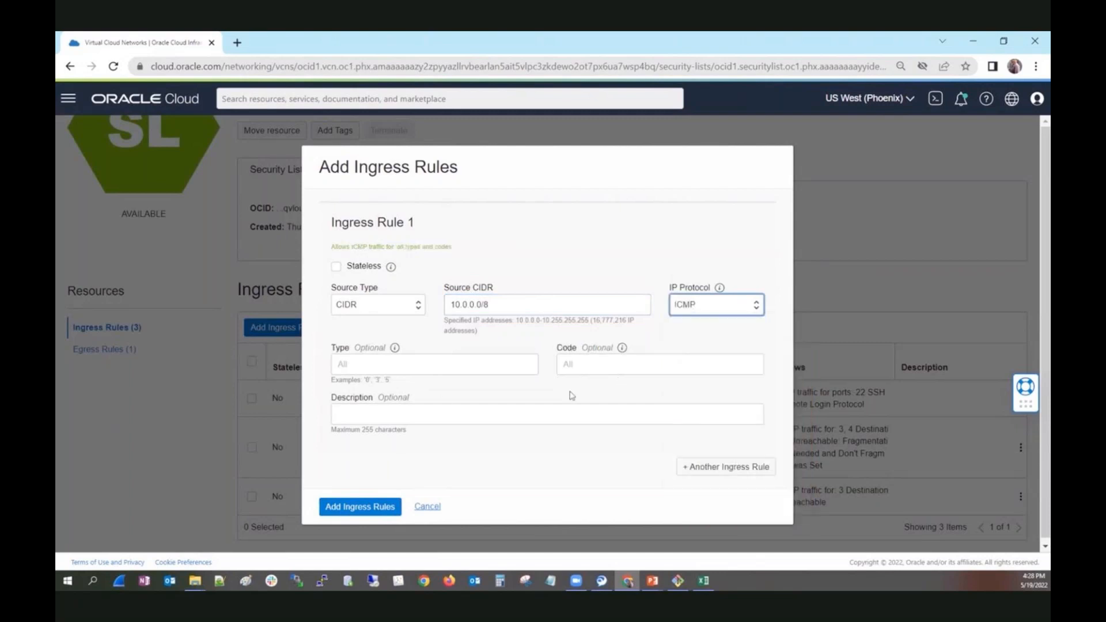
pyautogui.click(357, 367)
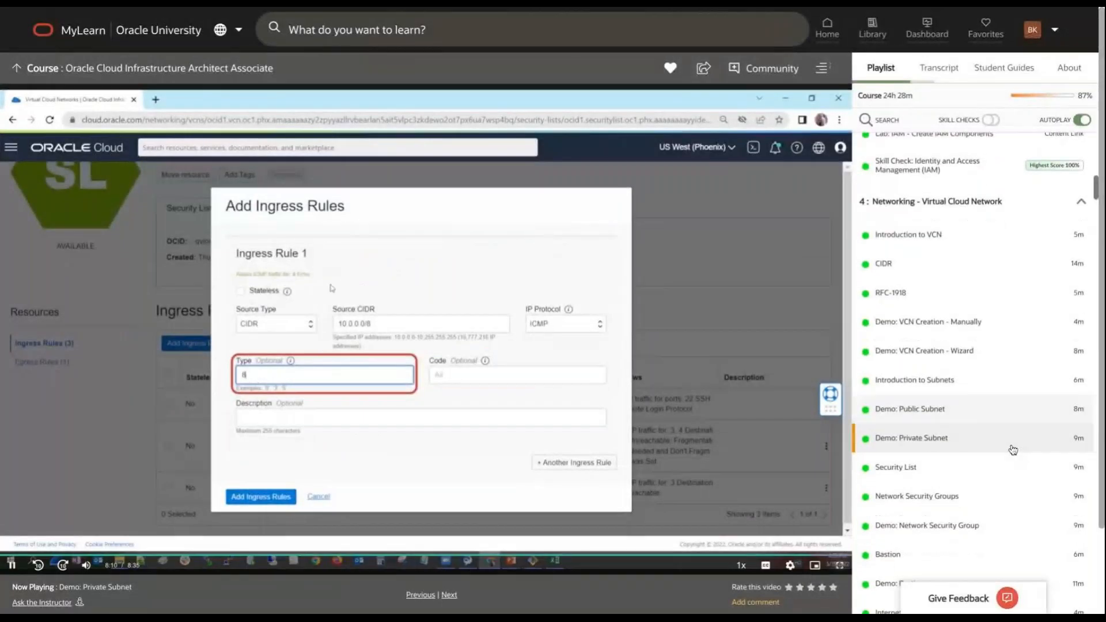
# Switch to the Oracle MyLearn course playlist and open the lesson "Demo: Network Security Group".
pyautogui.scroll(-1, 1012, 450)
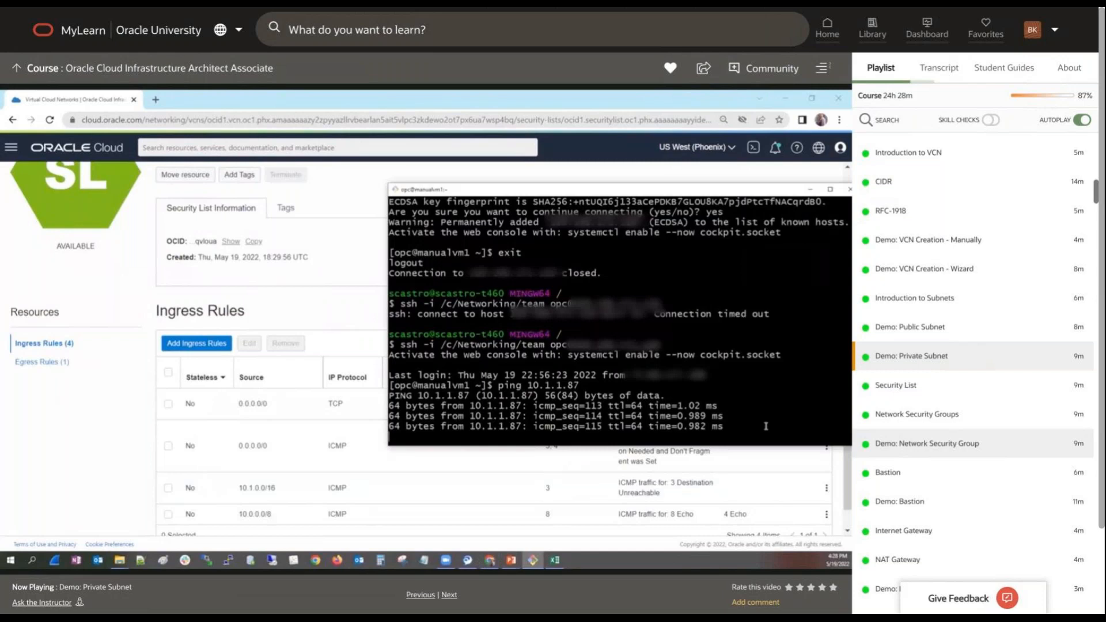
pyautogui.moveTo(732, 378)
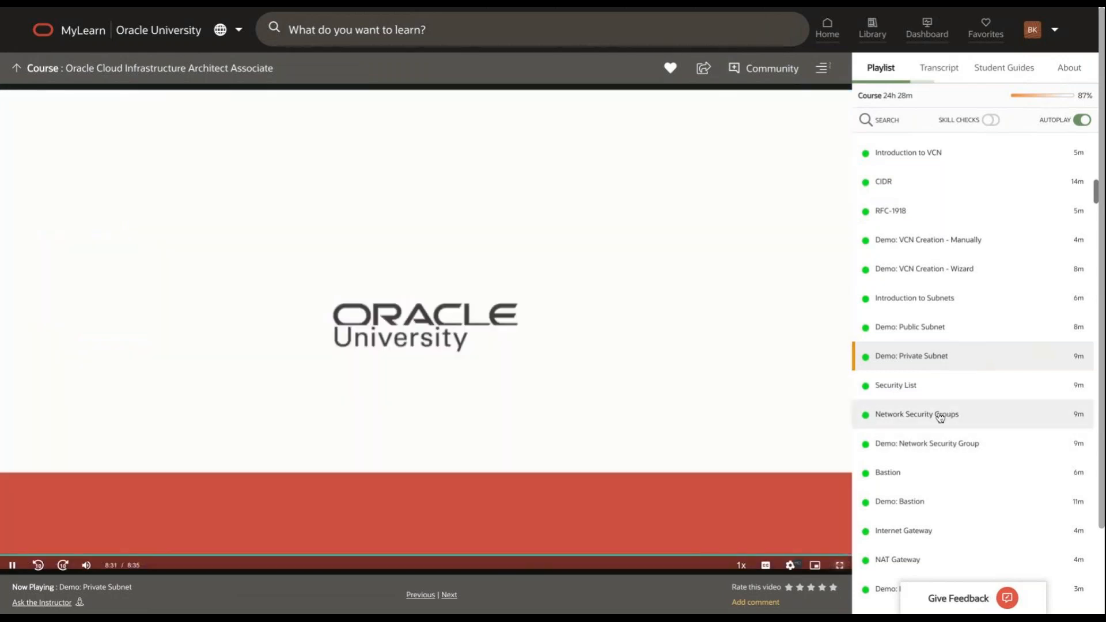
pyautogui.click(927, 445)
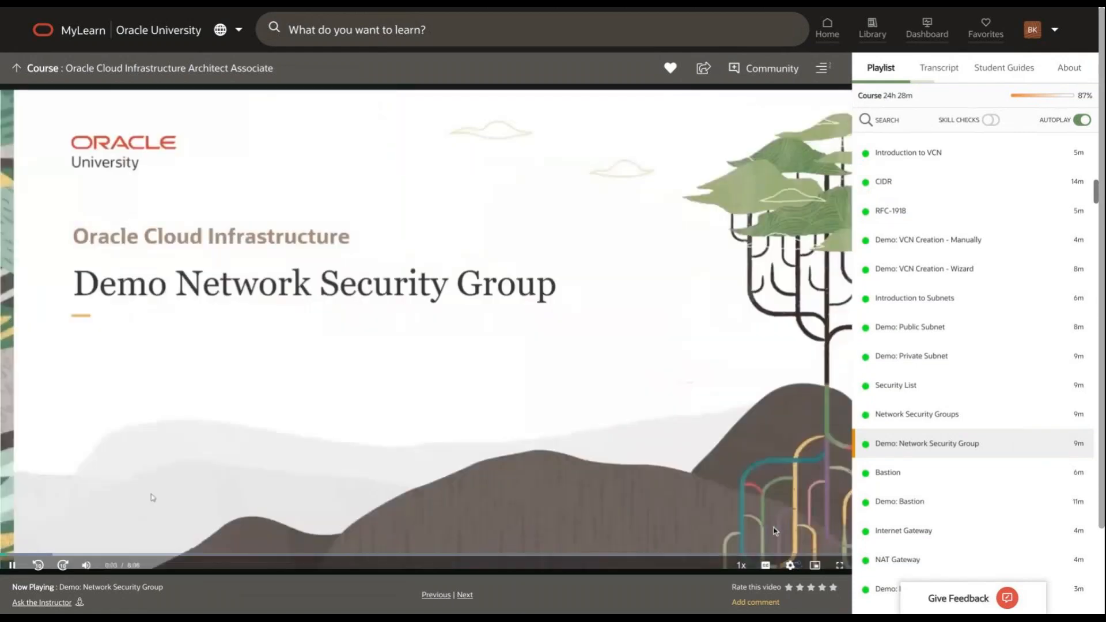
# Set the lesson video's playback quality to 720p and show it full screen.
pyautogui.click(790, 567)
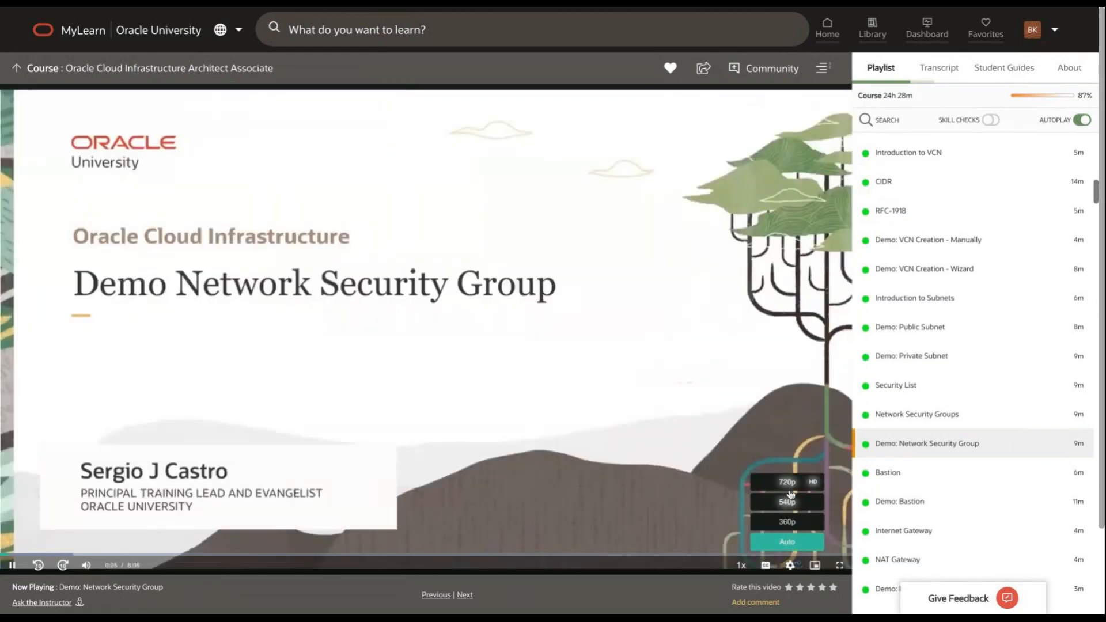
pyautogui.click(785, 482)
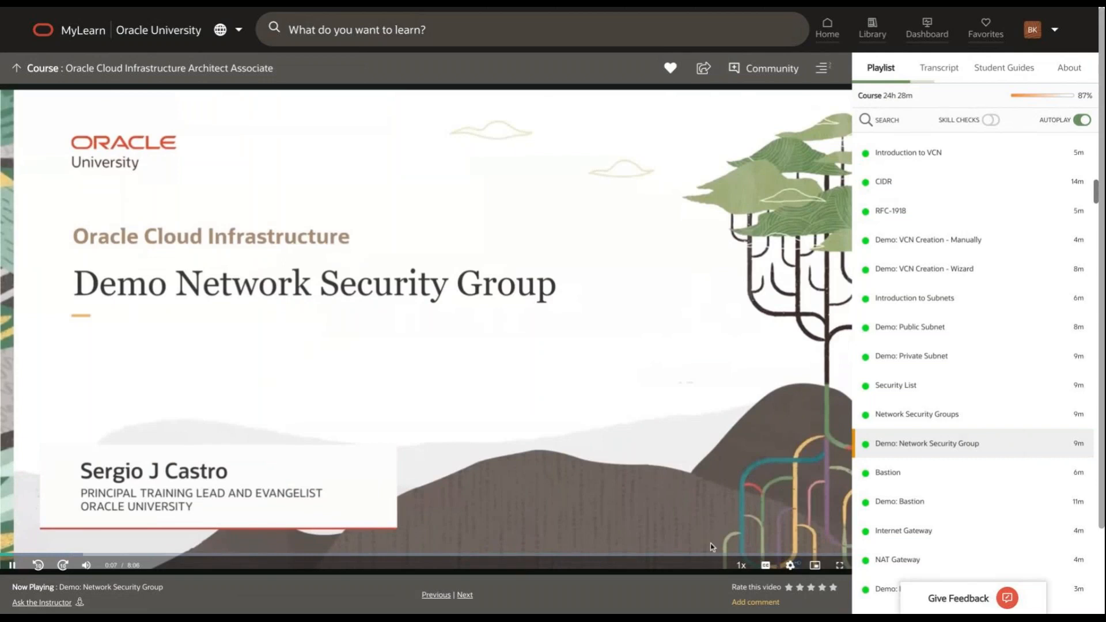
pyautogui.click(840, 566)
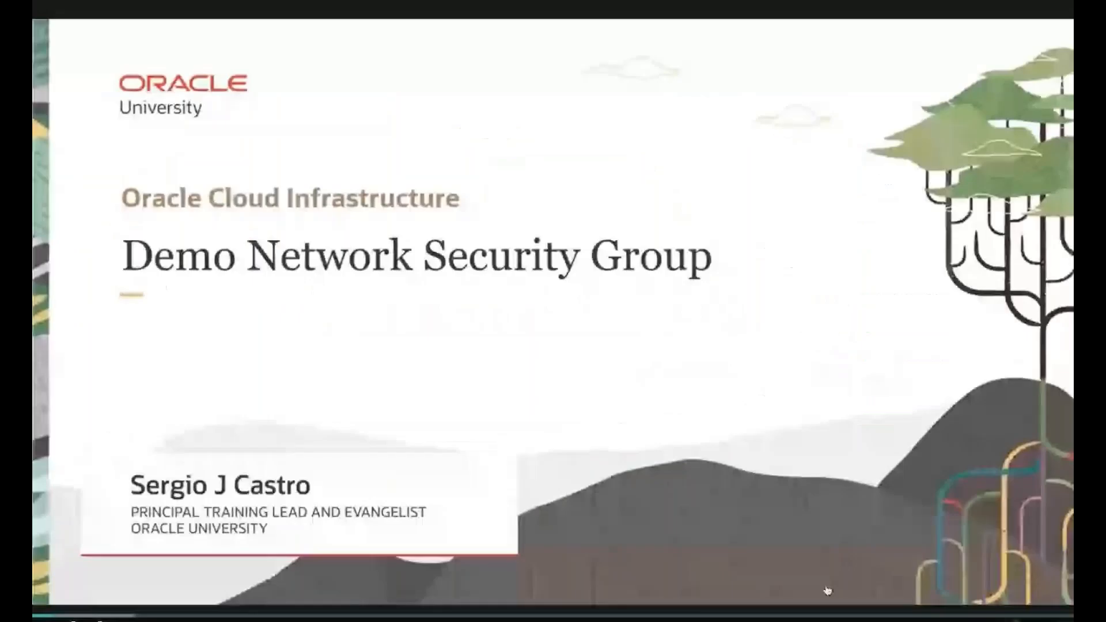
pyautogui.click(987, 612)
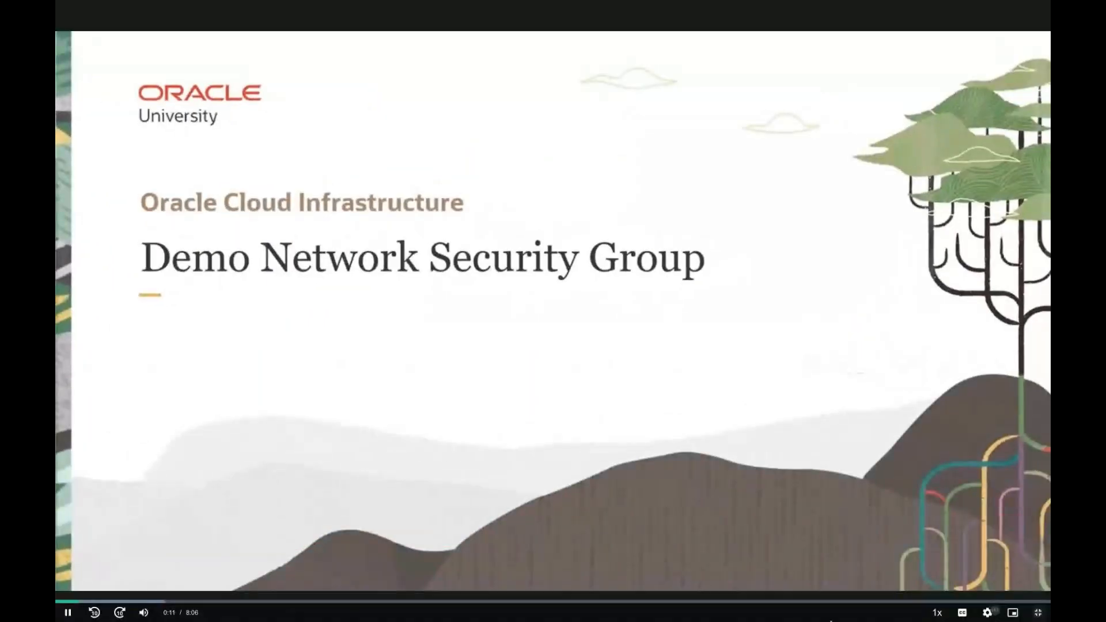
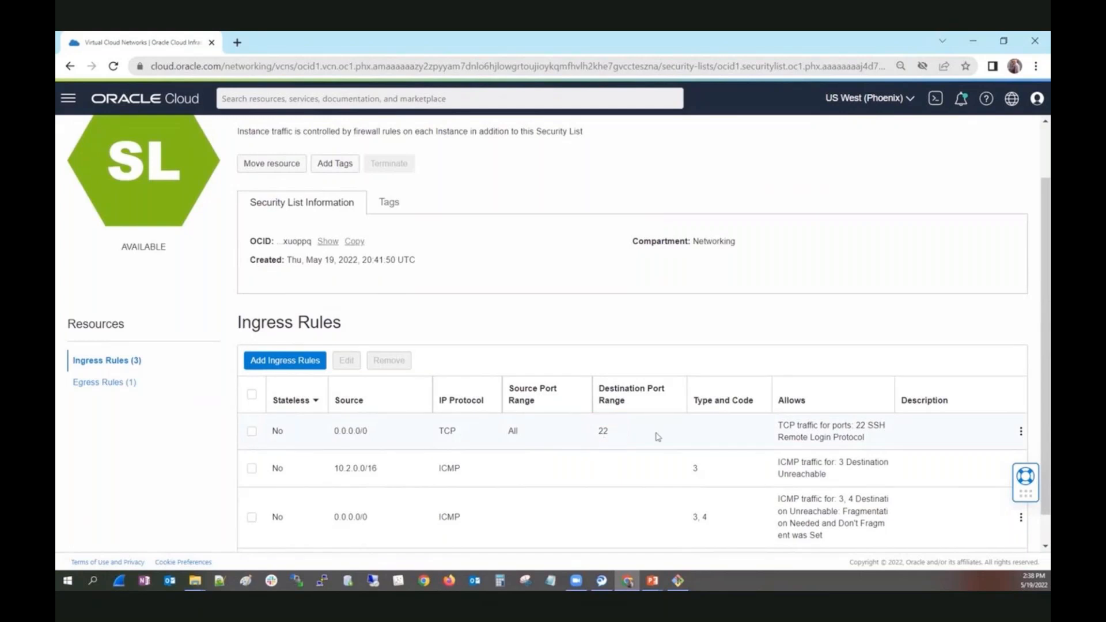
# List the Compute instances in the Networking compartment and place the MINGW64 terminal window beside the list.
pyautogui.moveTo(677, 580)
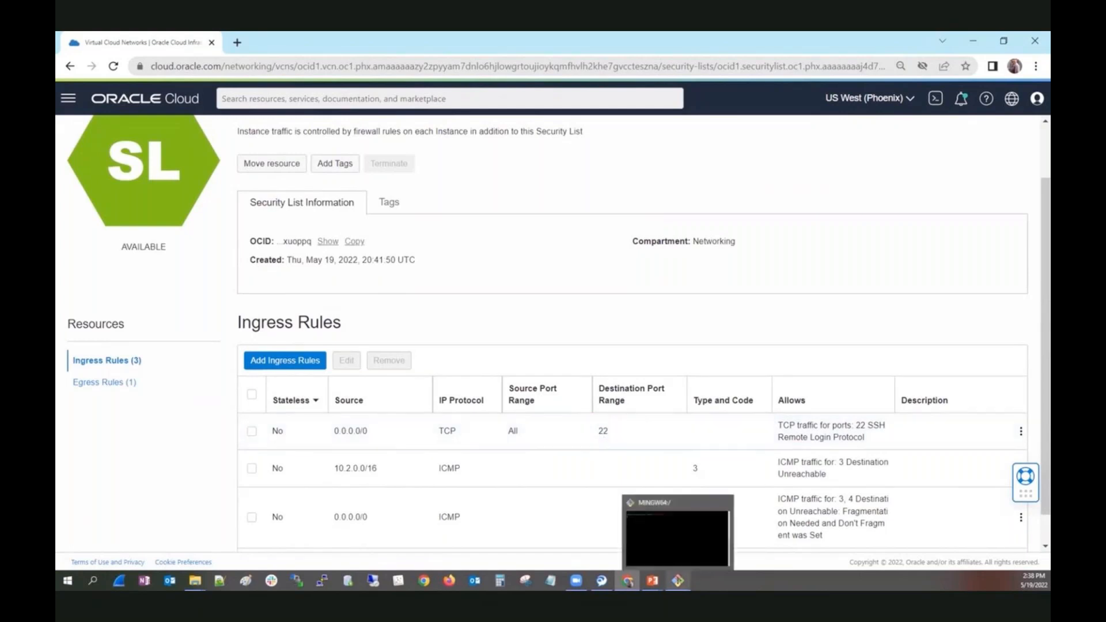
pyautogui.click(68, 98)
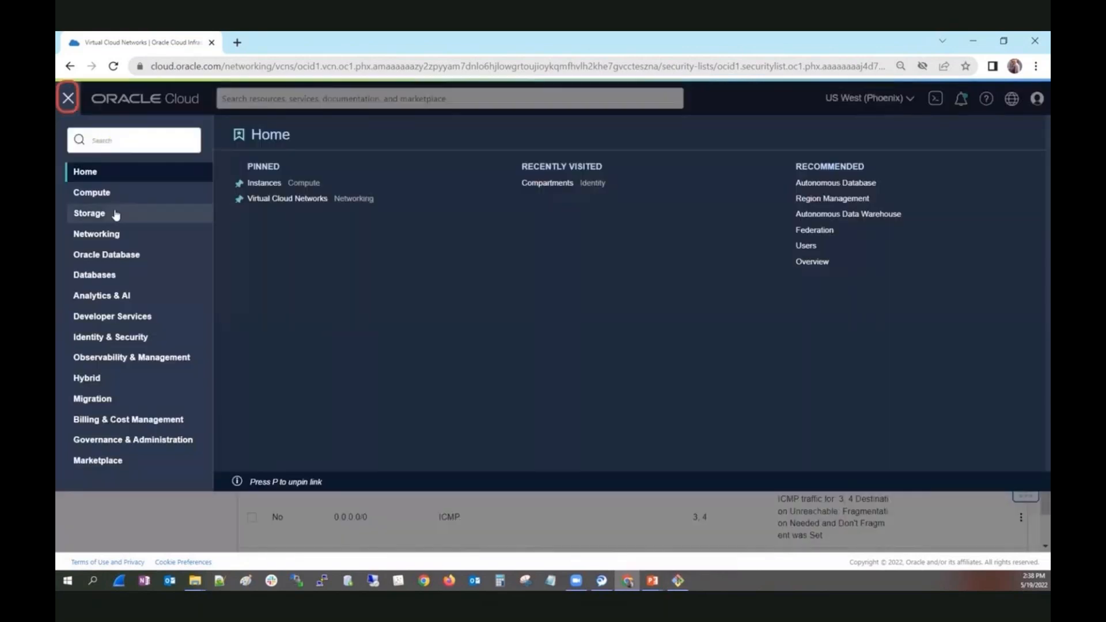
pyautogui.click(94, 193)
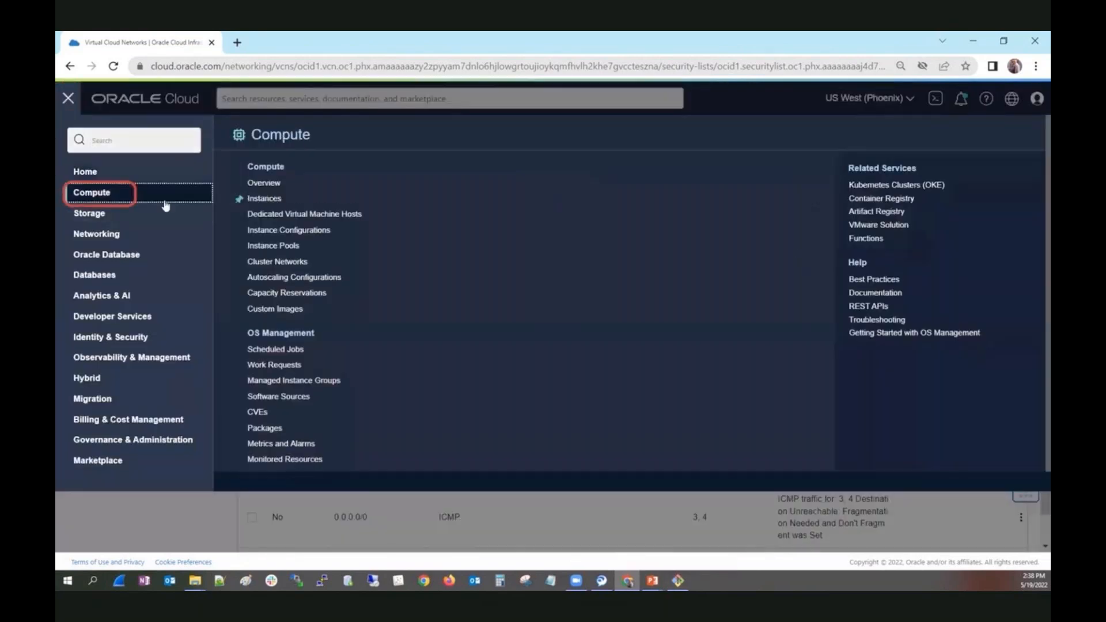
pyautogui.click(262, 198)
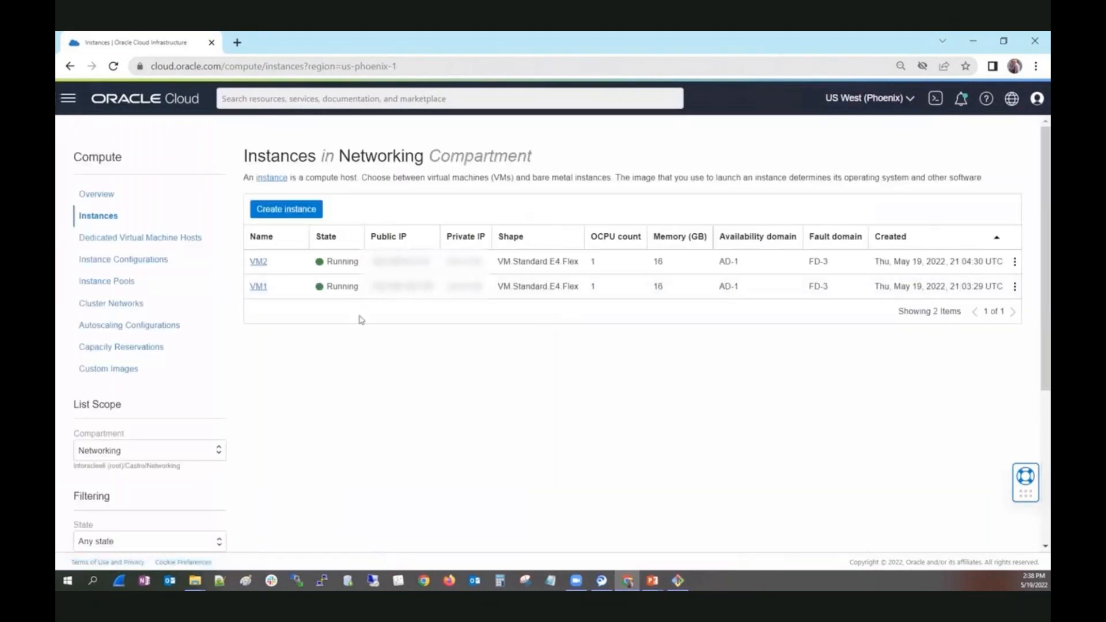
pyautogui.click(677, 581)
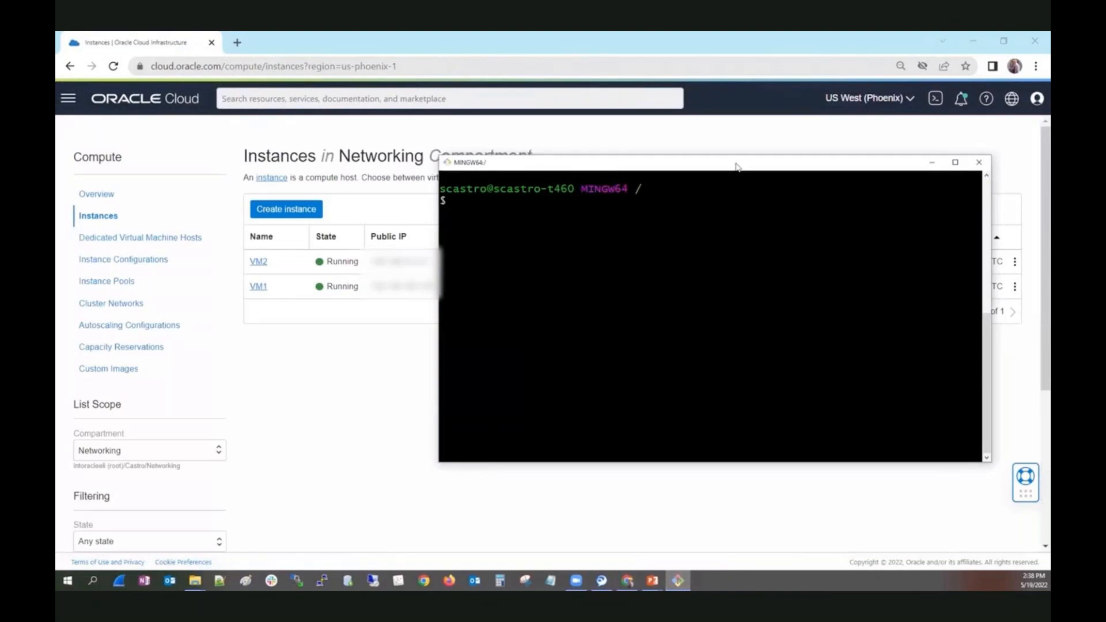
pyautogui.moveTo(736, 167); pyautogui.dragTo(775, 171)
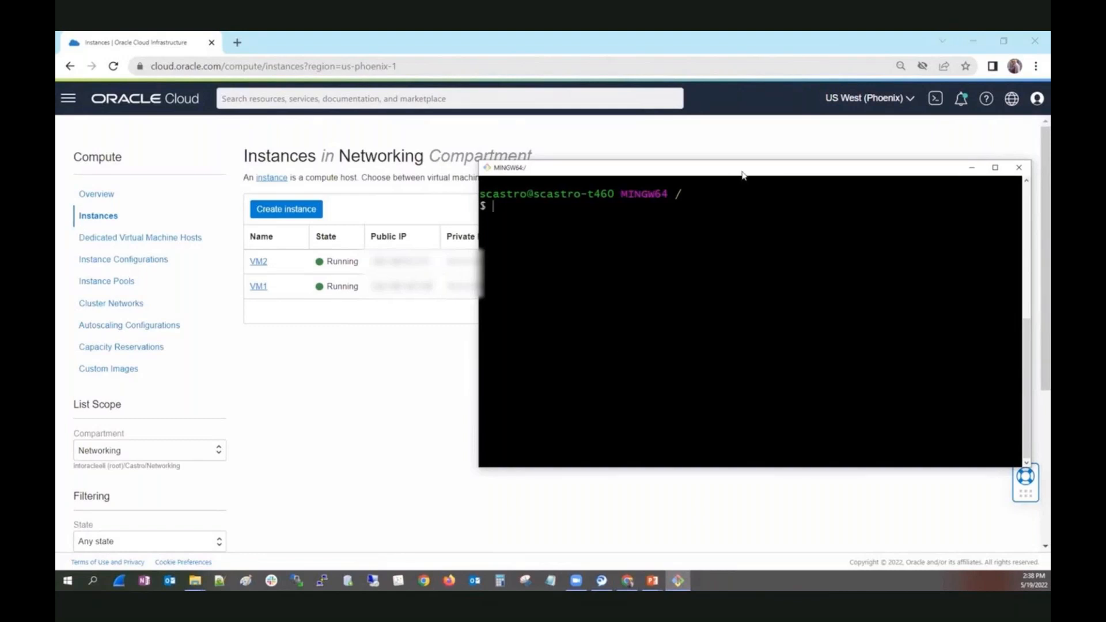
pyautogui.moveTo(743, 175); pyautogui.dragTo(761, 177)
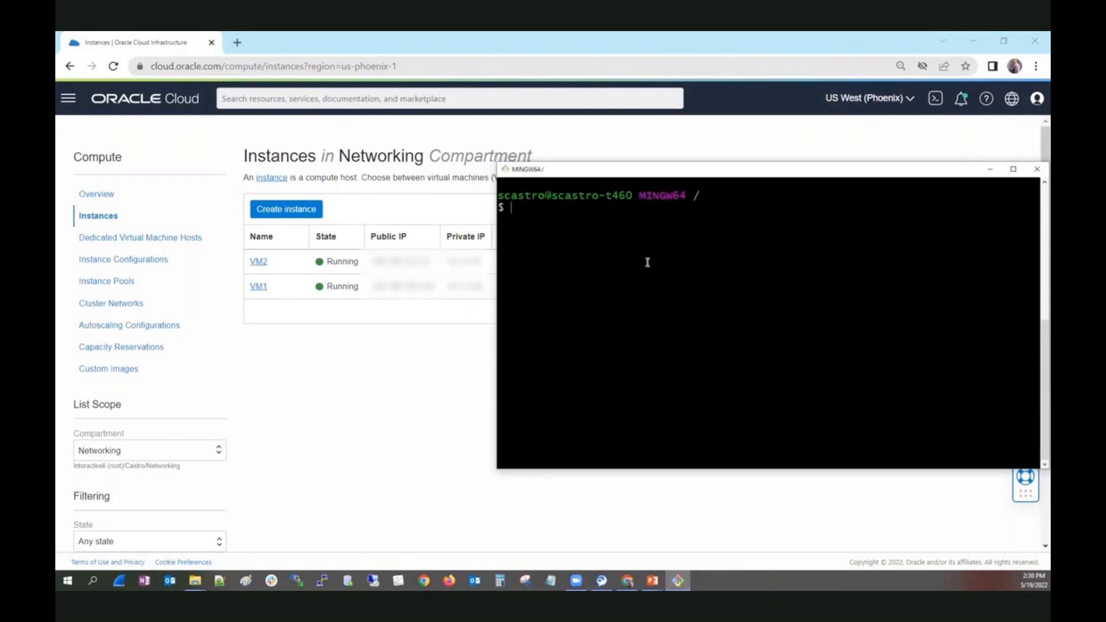
# Connect to VM1 over SSH as opc with the private key file /c/Networking/team.
pyautogui.write('clear')
pyautogui.press('Up')
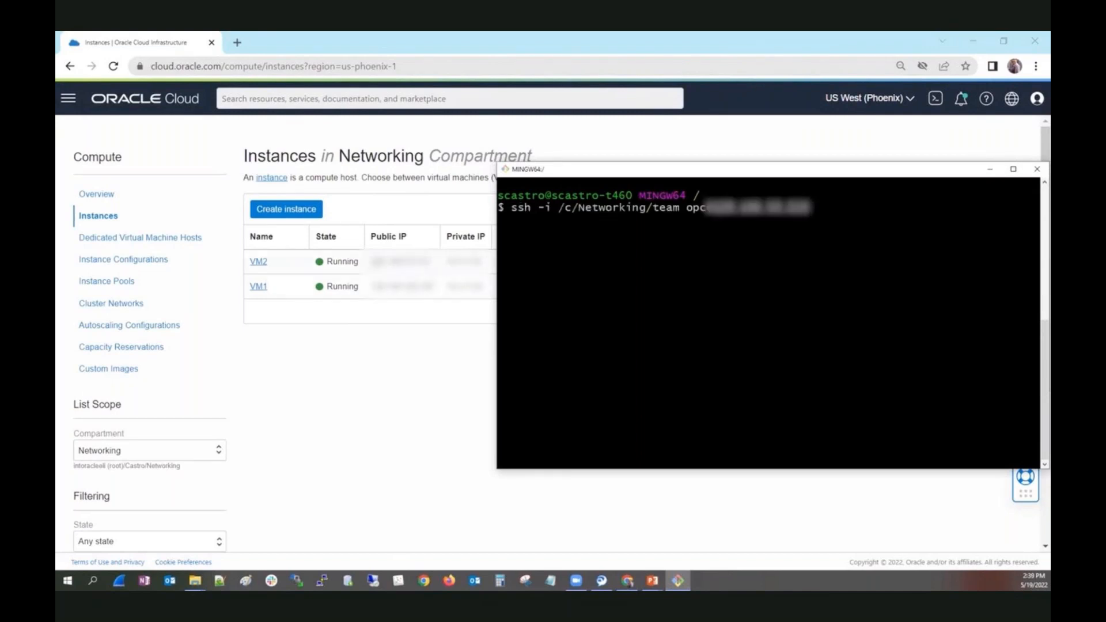
pyautogui.press('Up')
pyautogui.press('Return')
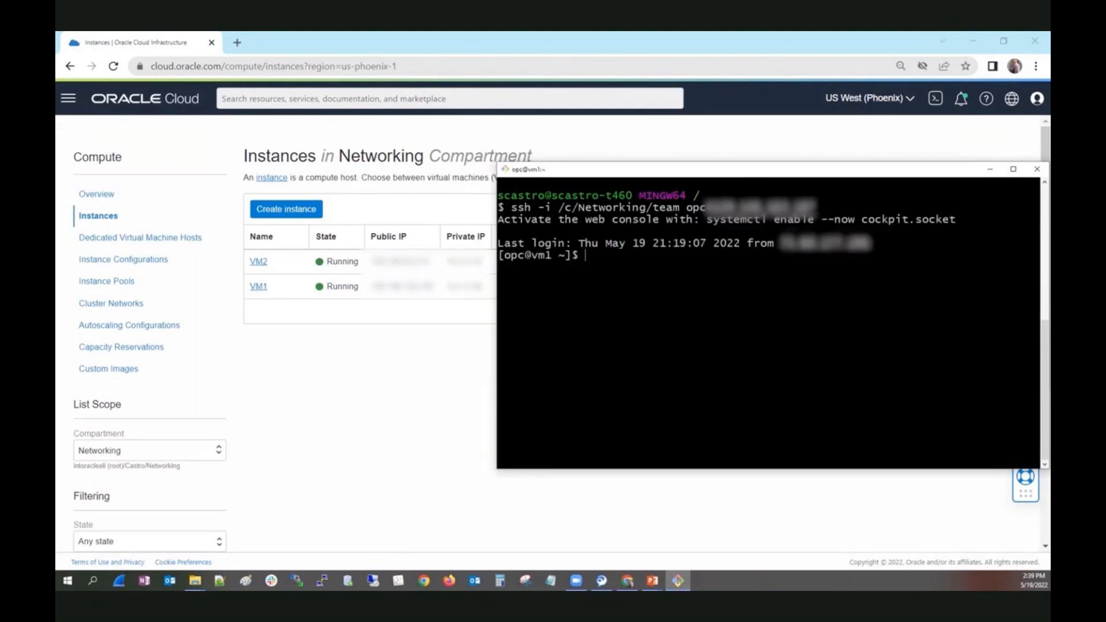
# Exit the VM1 session and connect to VM2 over SSH as opc with the key file /c/Networking/team.
pyautogui.write('ei')
pyautogui.write('it')
pyautogui.press('Return')
pyautogui.press('Up')
pyautogui.press('Up')
pyautogui.press('Up')
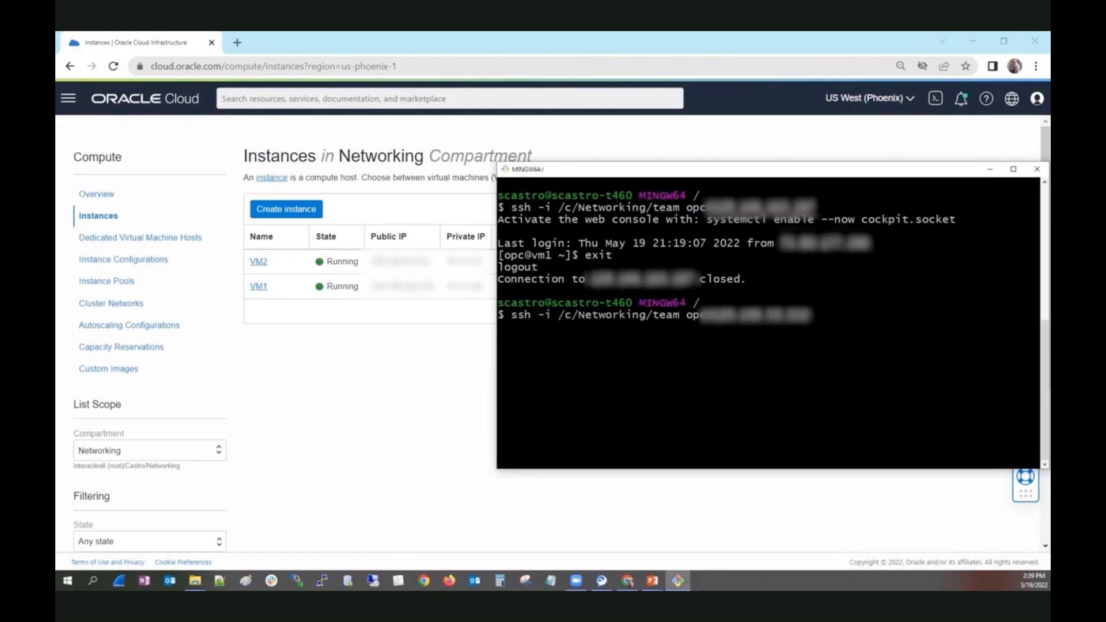
pyautogui.press('Return')
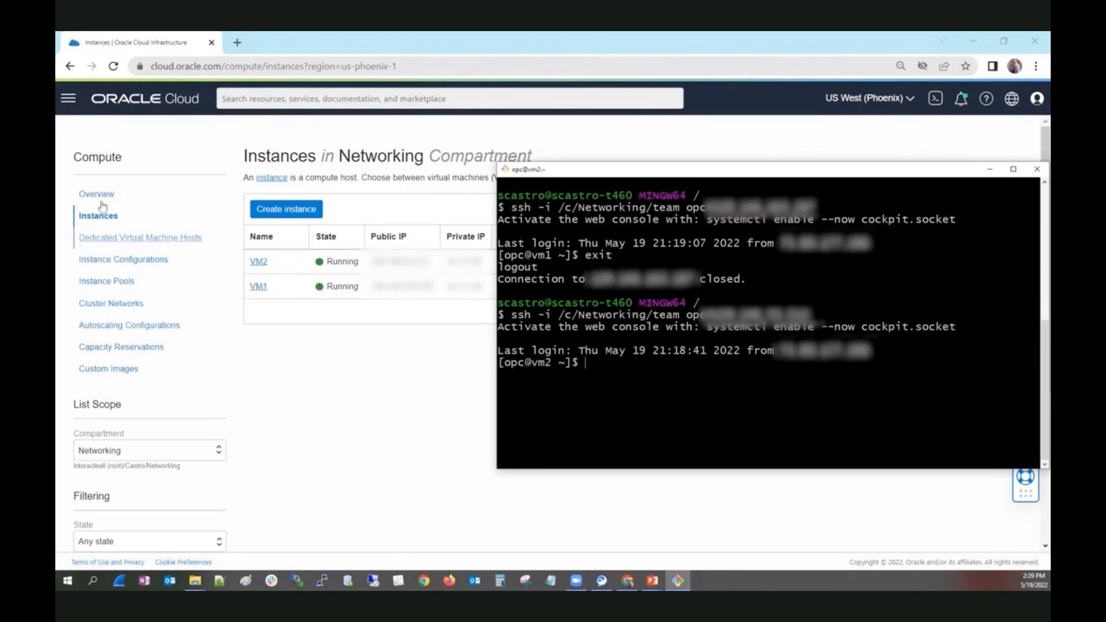
# Examine the destination and target of the route rule in WizardVCN's default route table, and return to the VCN's route tables.
pyautogui.click(72, 109)
pyautogui.click(110, 233)
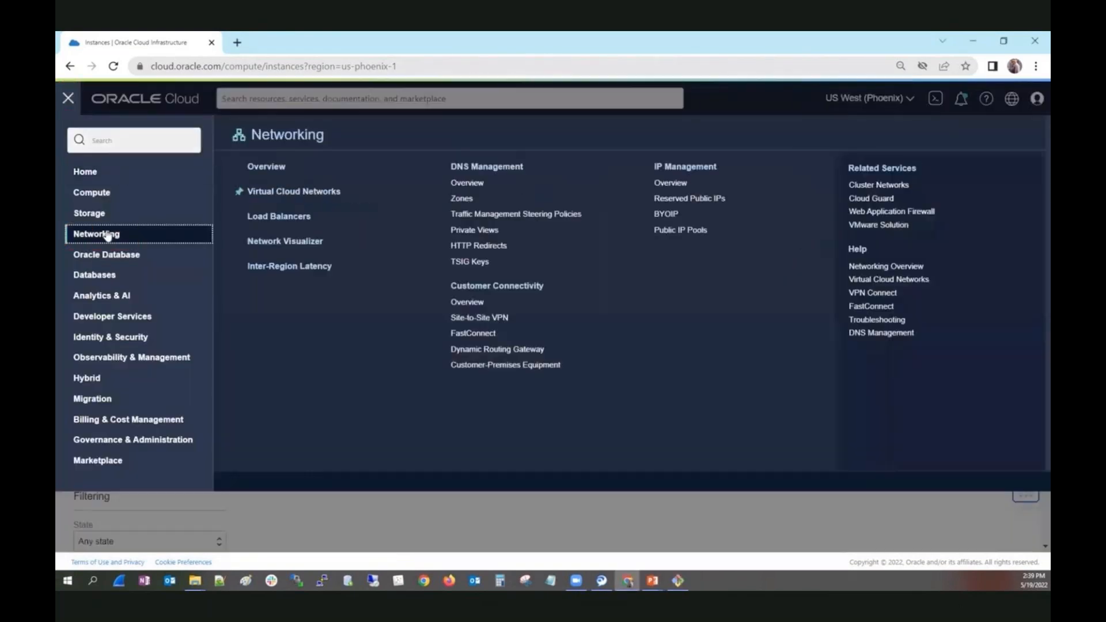
pyautogui.click(307, 196)
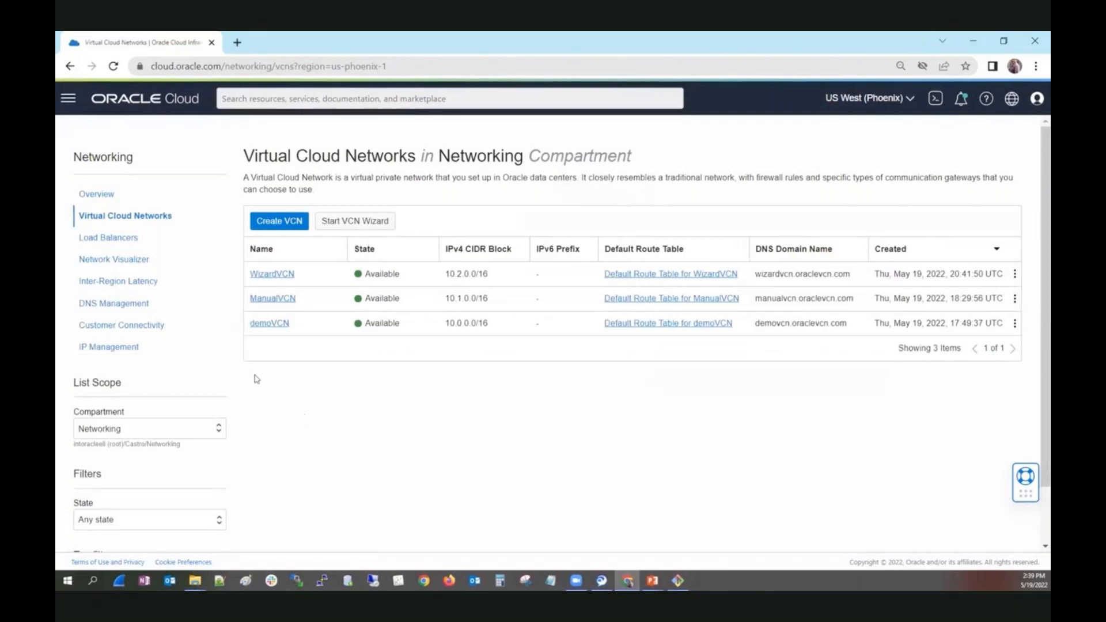
pyautogui.click(276, 274)
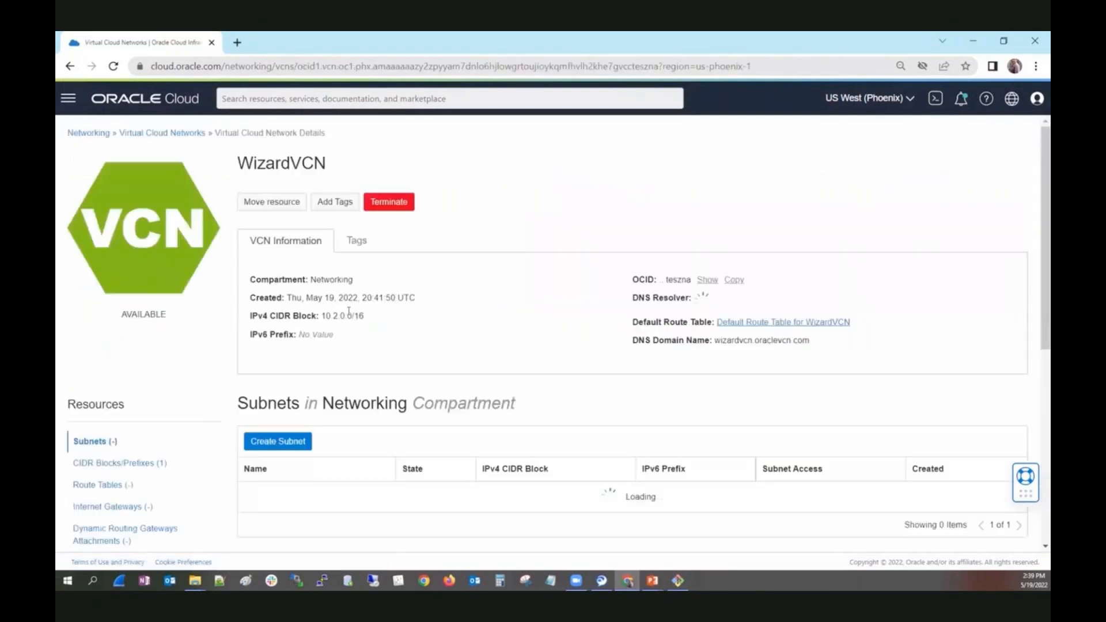
pyautogui.click(104, 480)
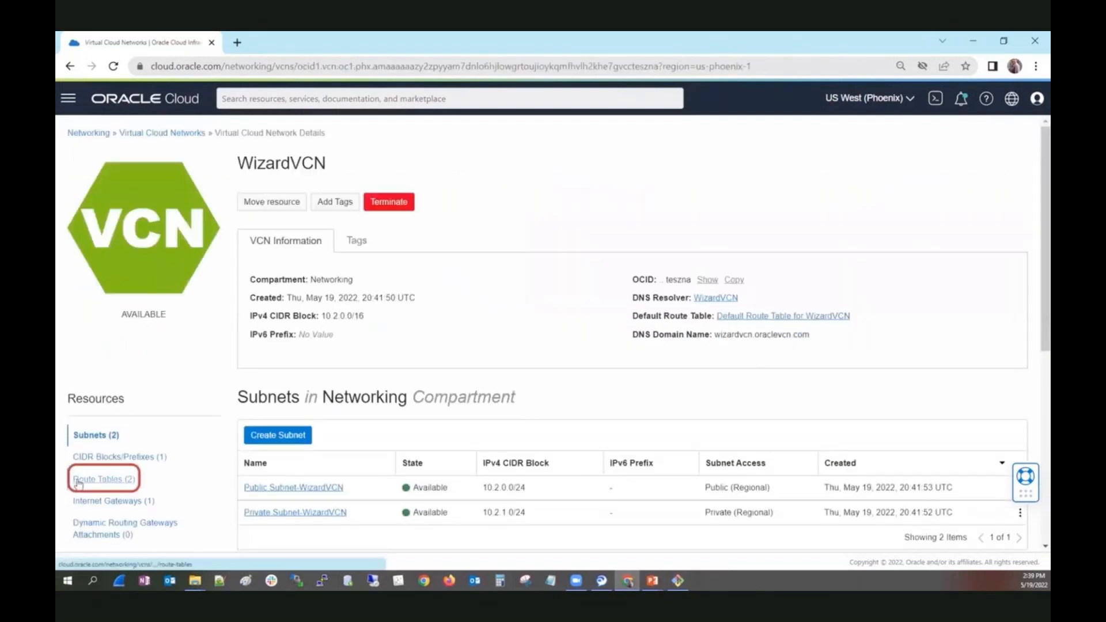
pyautogui.click(265, 511)
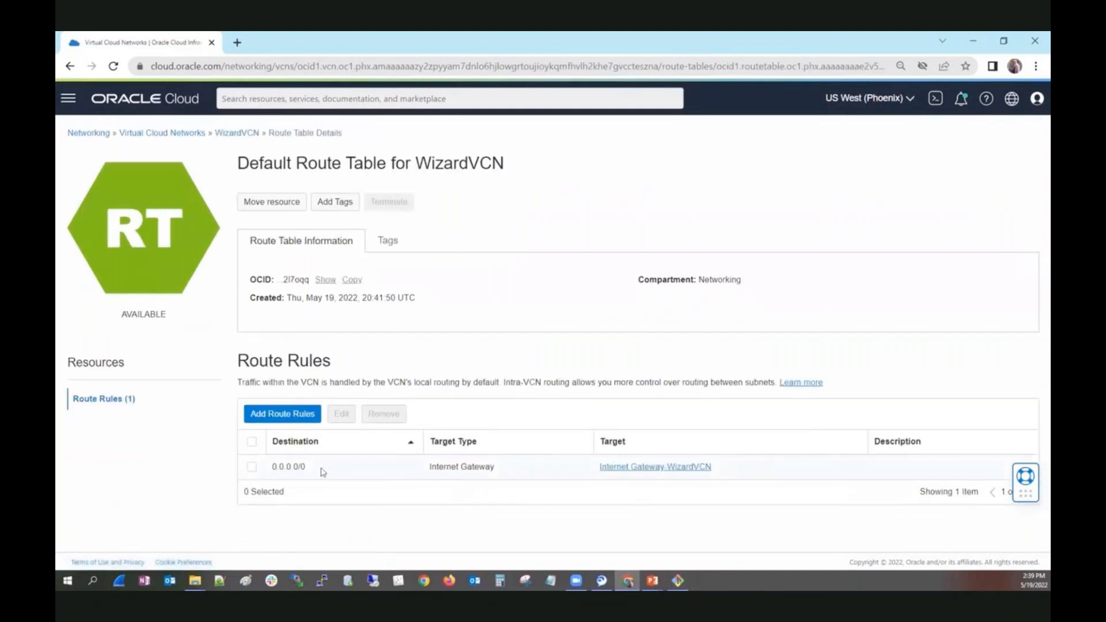
pyautogui.moveTo(310, 471); pyautogui.dragTo(270, 474)
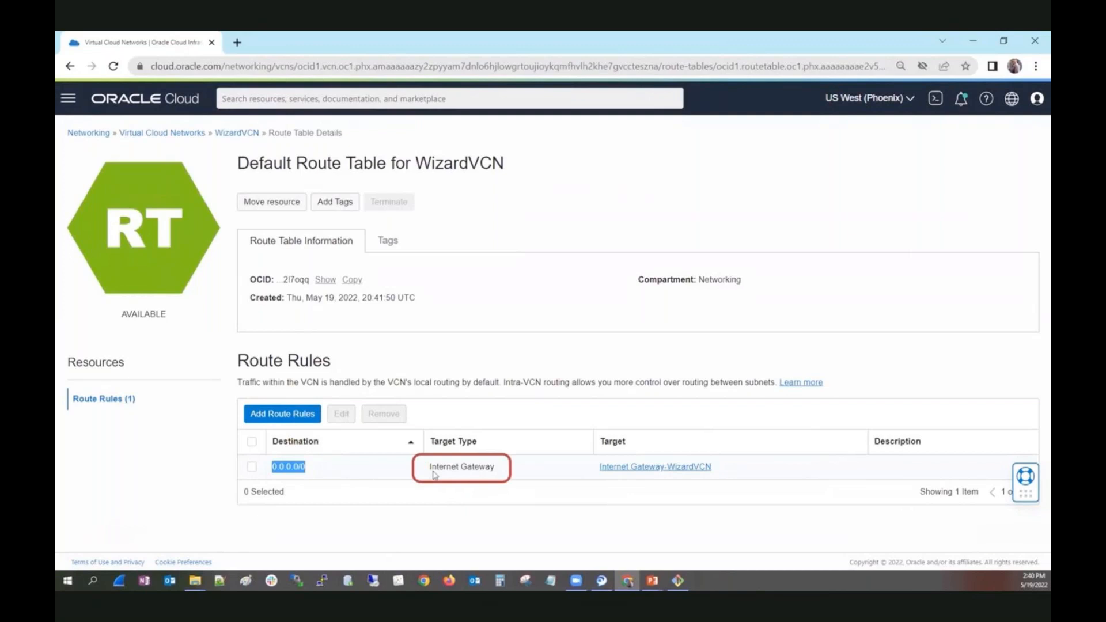
pyautogui.click(236, 133)
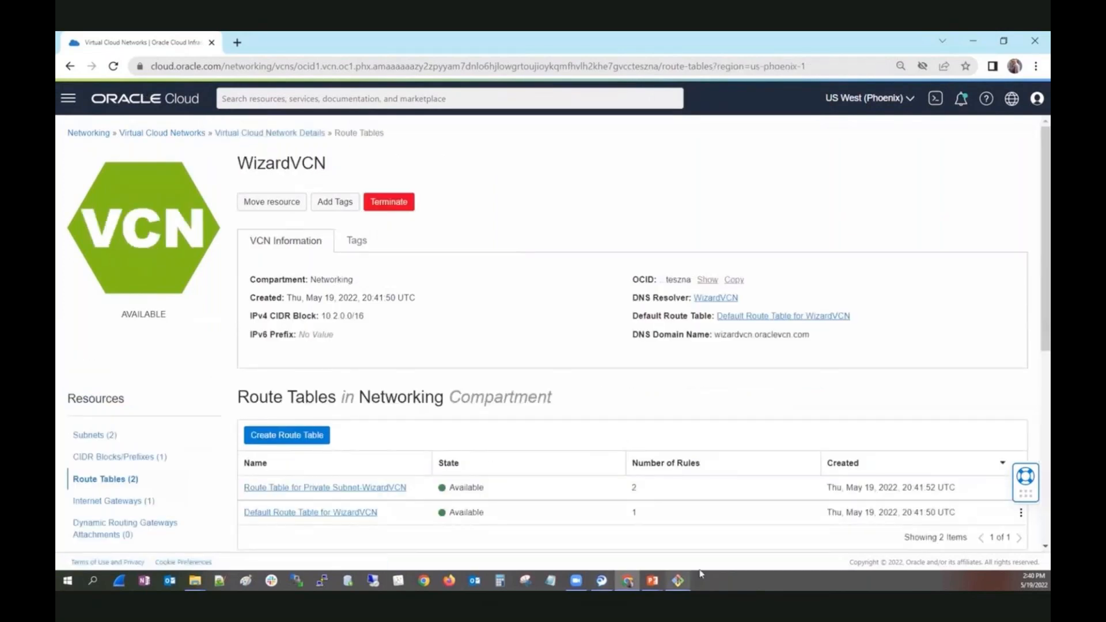
# Exit the VM2 SSH session in the terminal and clear its screen.
pyautogui.click(678, 580)
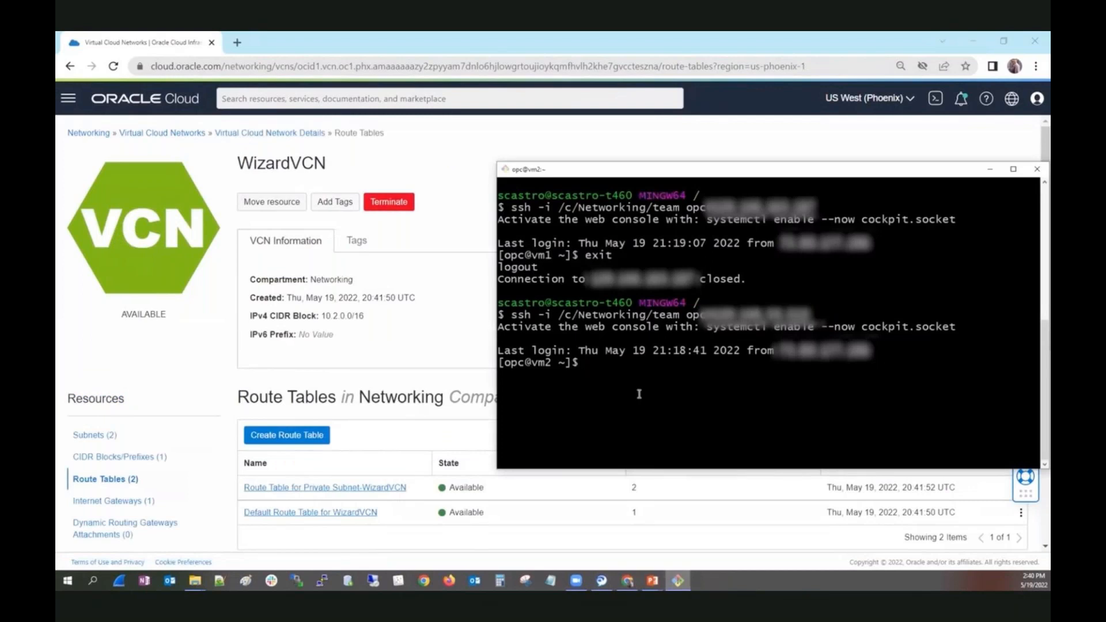
pyautogui.write('exit')
pyautogui.press('Return')
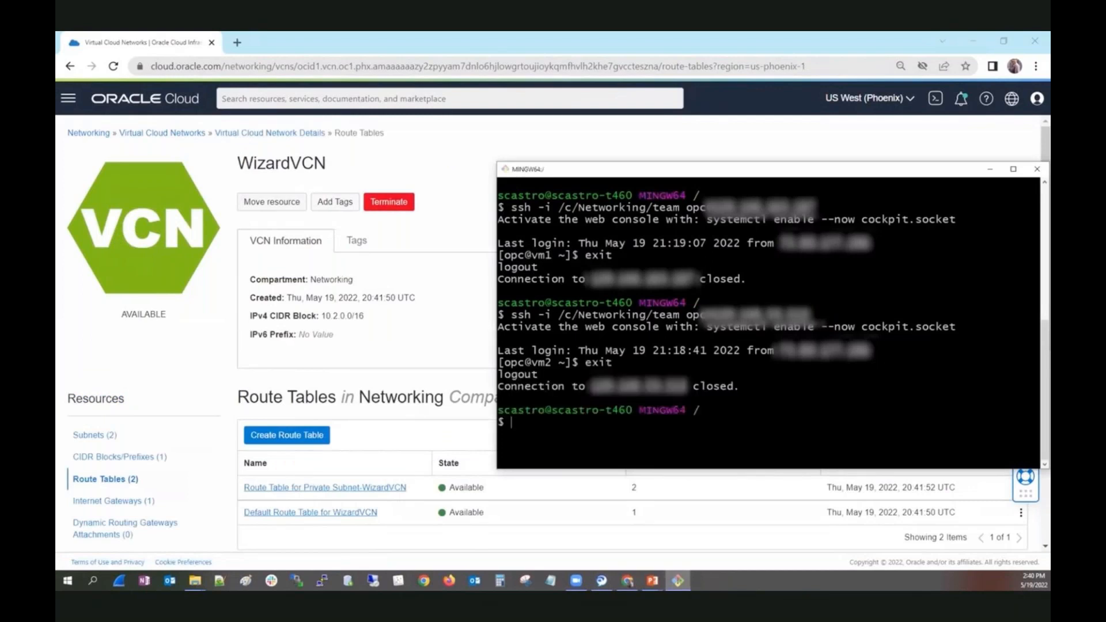
pyautogui.write('clear')
pyautogui.press('Return')
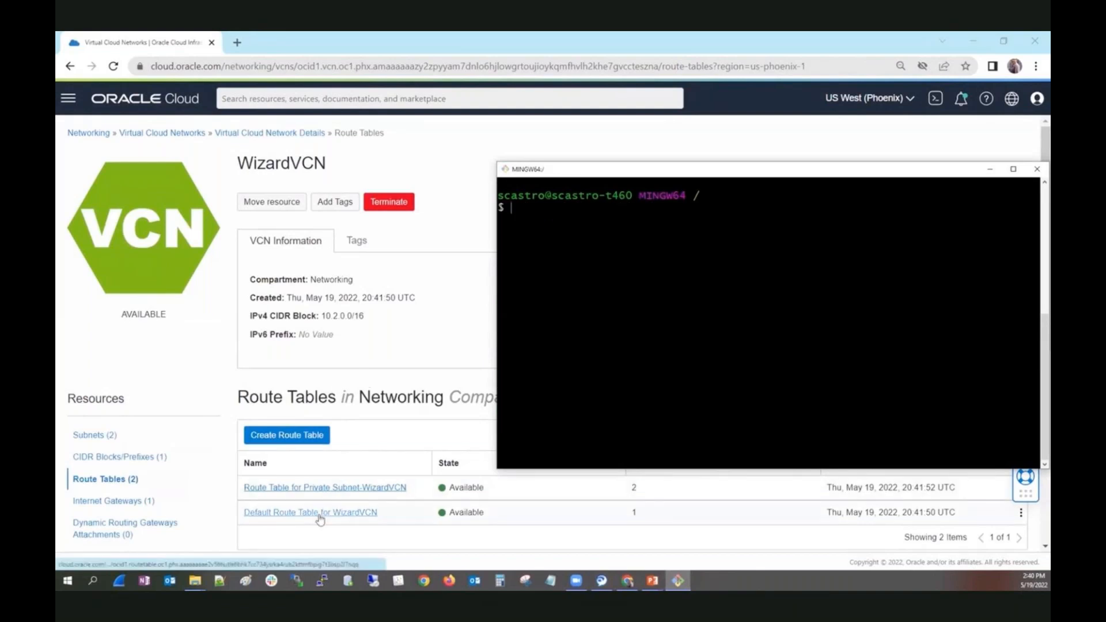
# Remove the TCP port 22 ingress rule with source 0.0.0.0/0 from the Default Security List for WizardVCN.
pyautogui.scroll(-2, 181, 496)
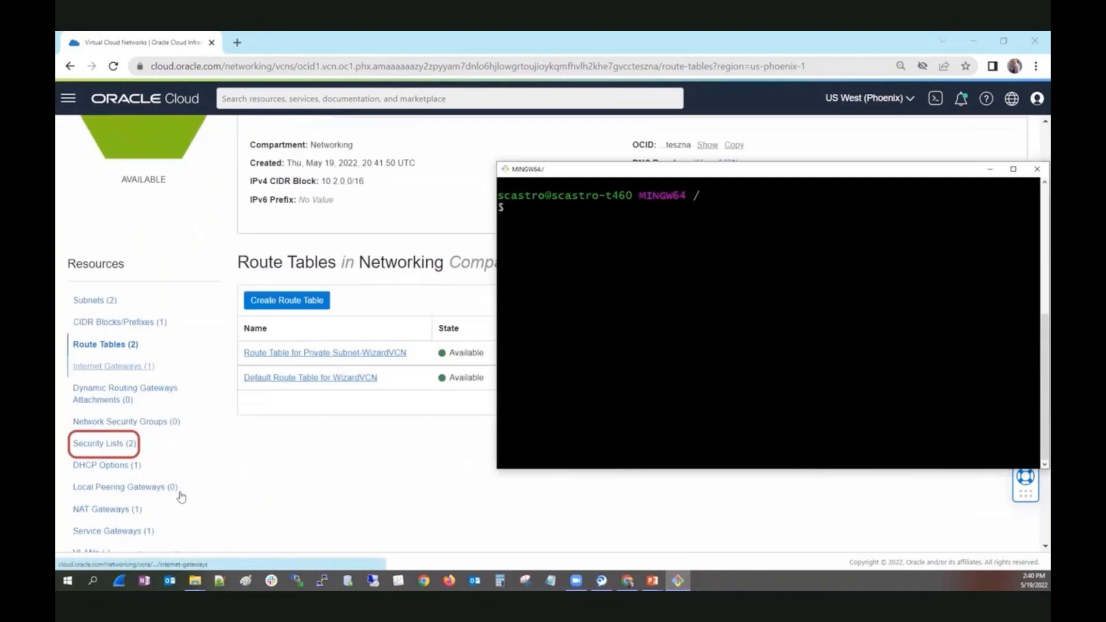
pyautogui.click(121, 449)
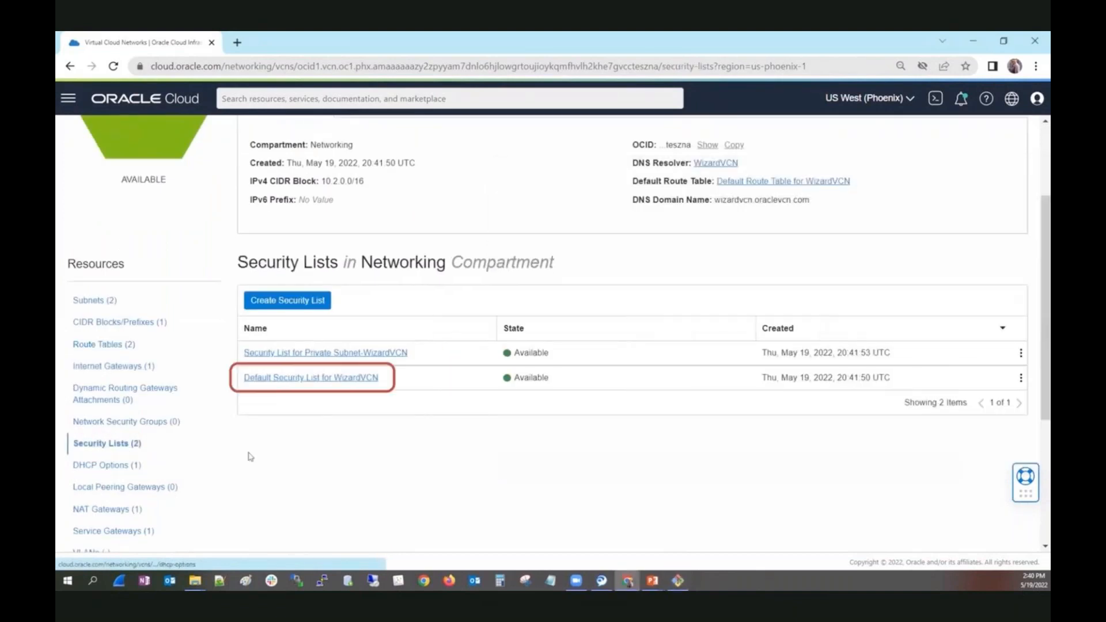
pyautogui.click(285, 383)
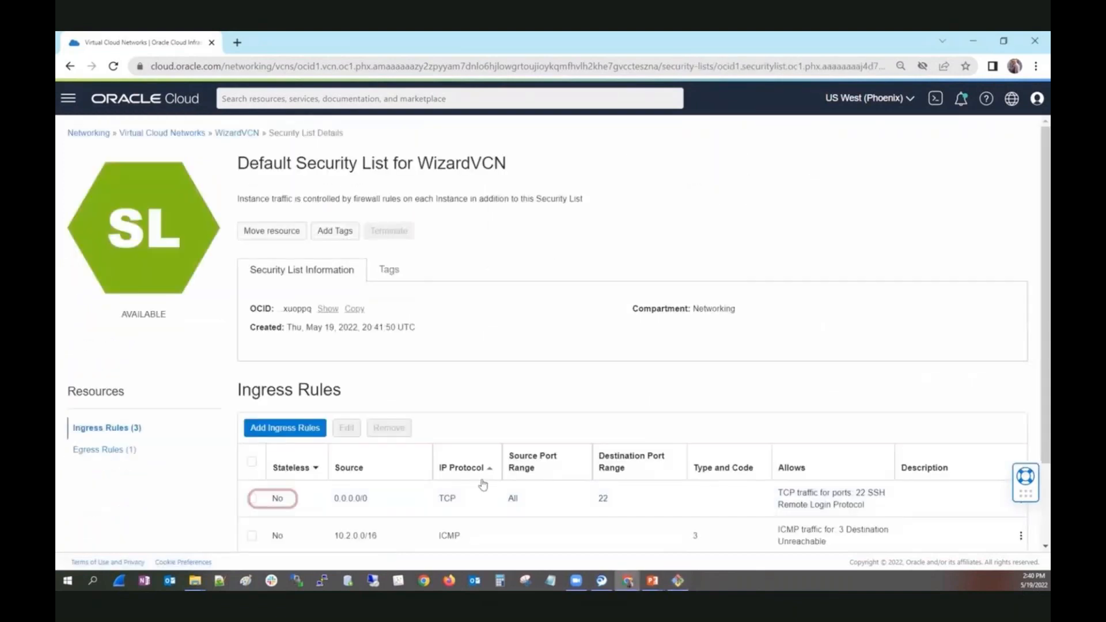
pyautogui.click(251, 498)
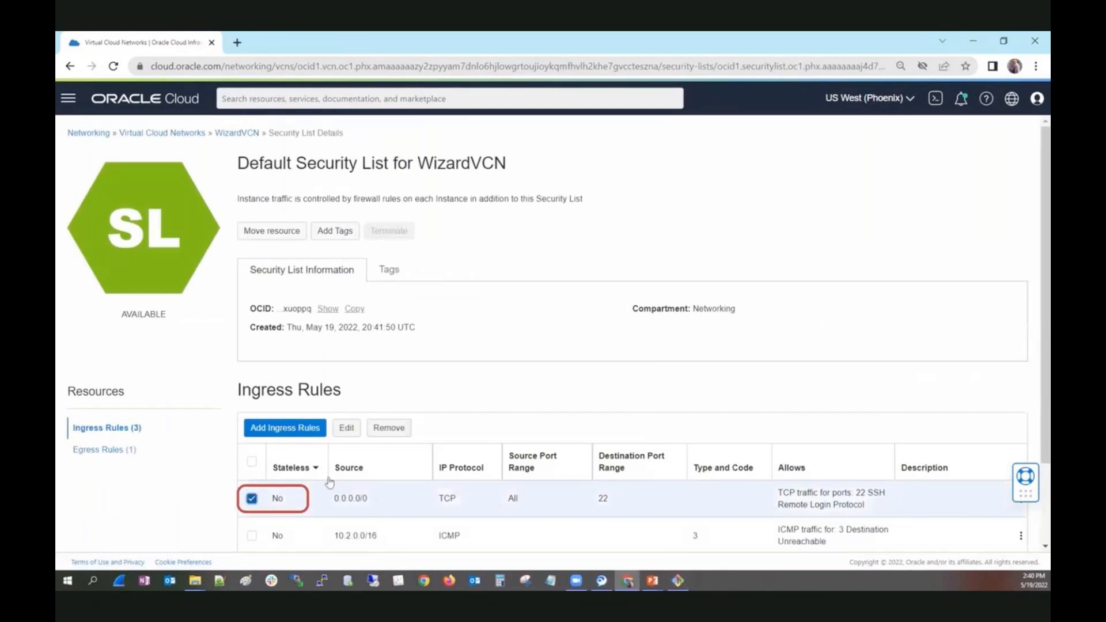
pyautogui.click(384, 433)
pyautogui.click(345, 244)
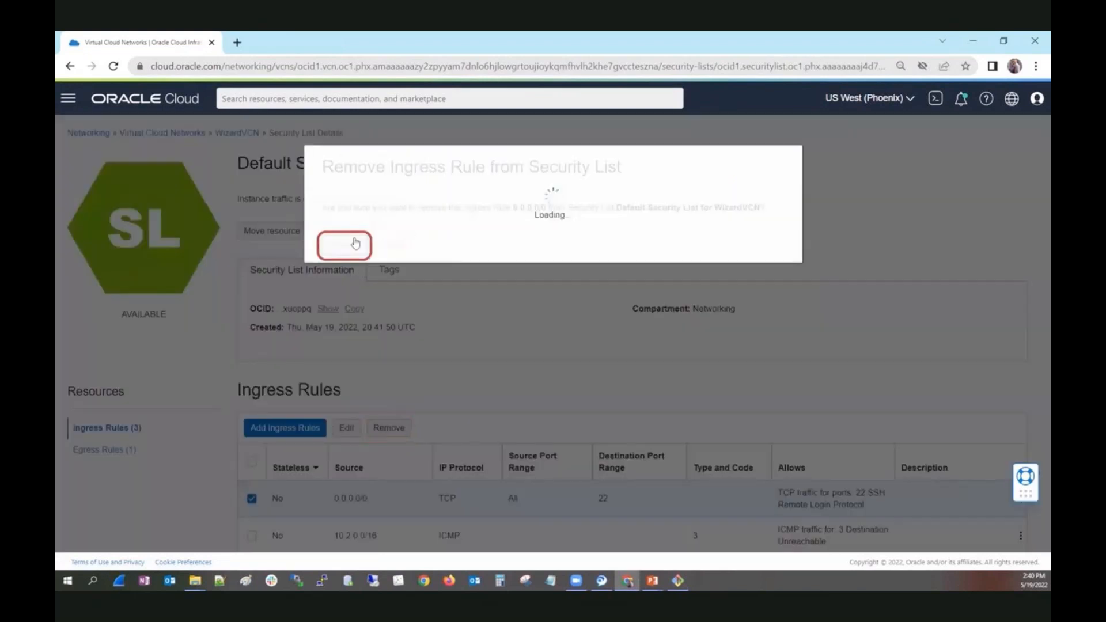
pyautogui.scroll(-1, 686, 373)
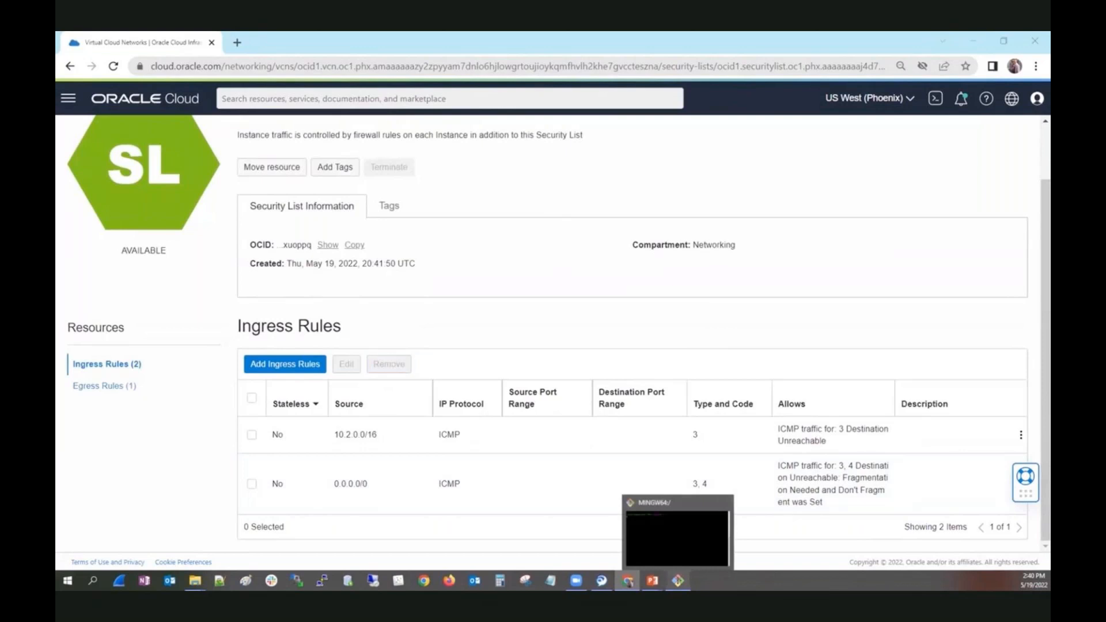
# Try to reach VM2 and VM1 over SSH as opc again, with the Compute instances list open beside the terminal.
pyautogui.click(678, 580)
pyautogui.write('clear')
pyautogui.press('Up')
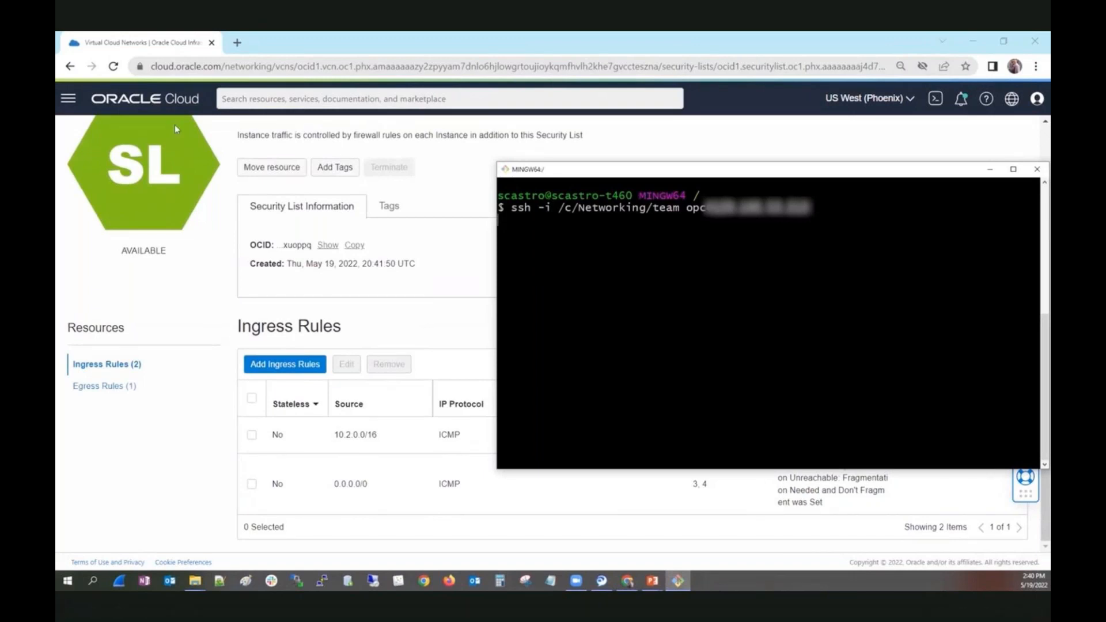
pyautogui.click(68, 98)
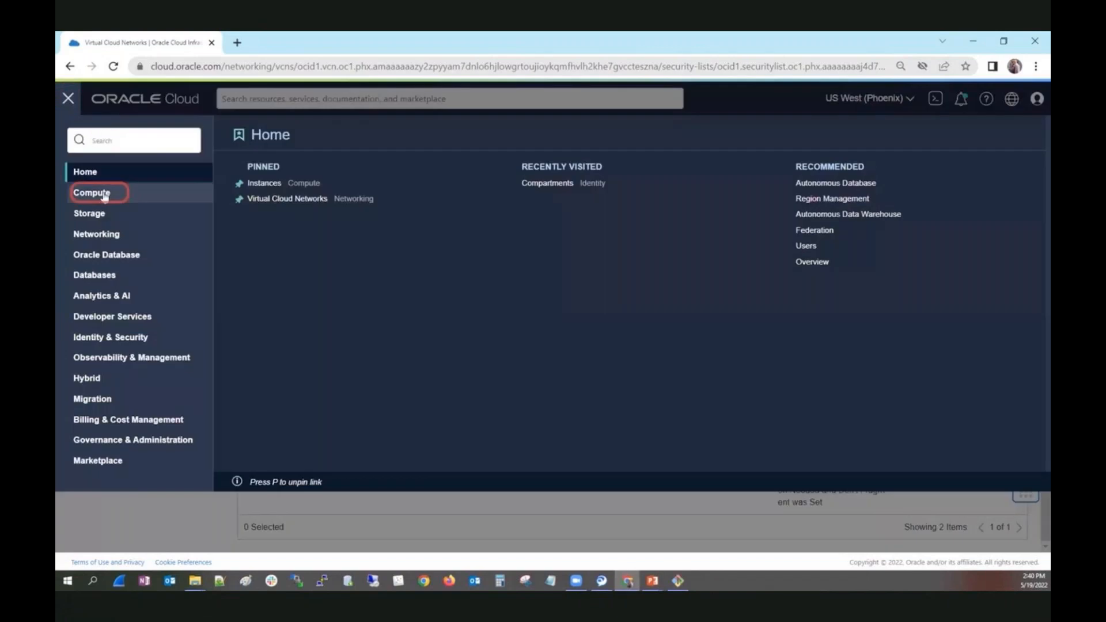
pyautogui.click(104, 198)
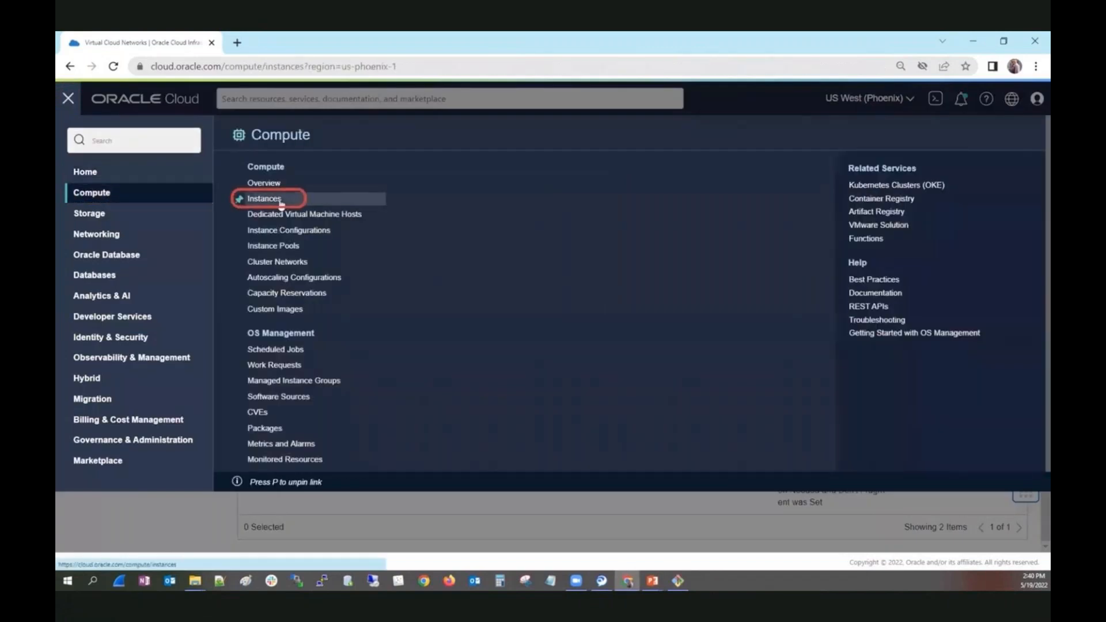
pyautogui.click(268, 198)
pyautogui.click(677, 580)
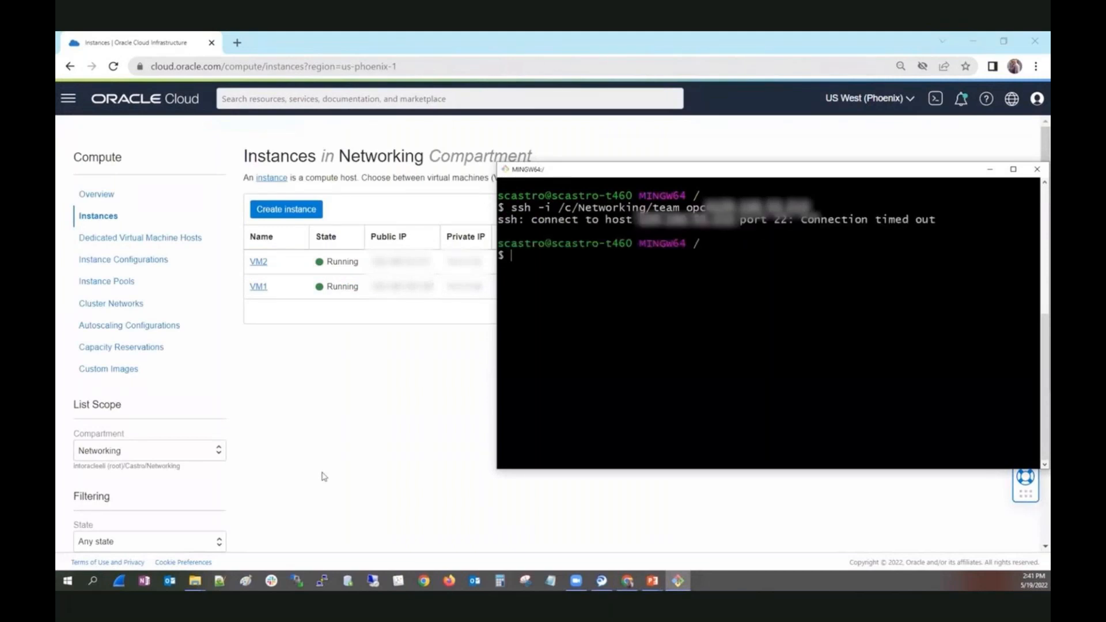
pyautogui.press('Up')
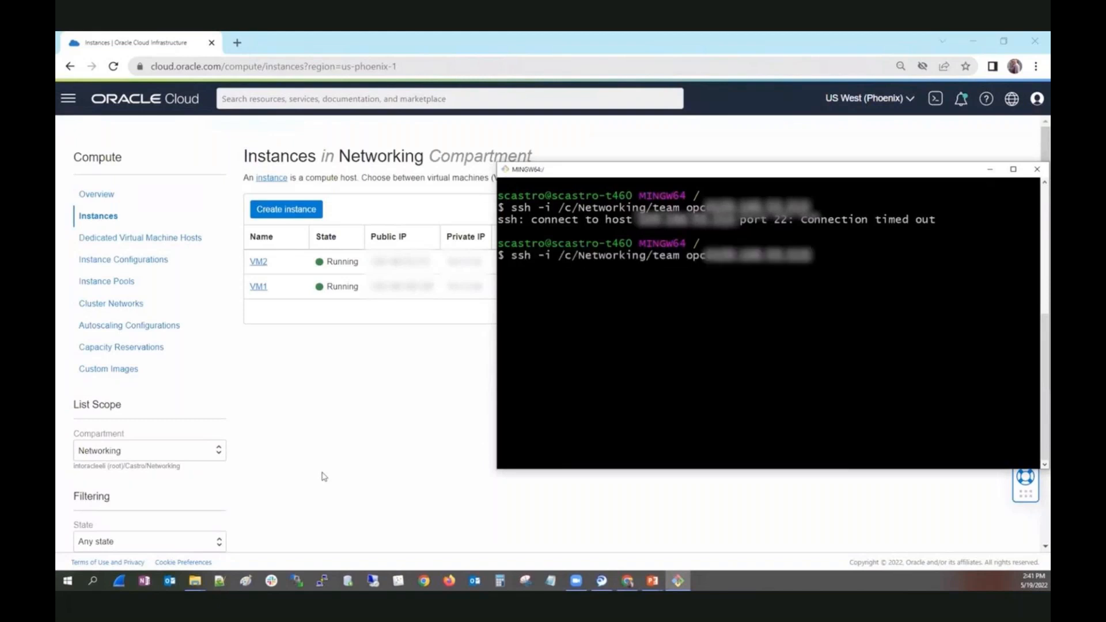
pyautogui.press('Up')
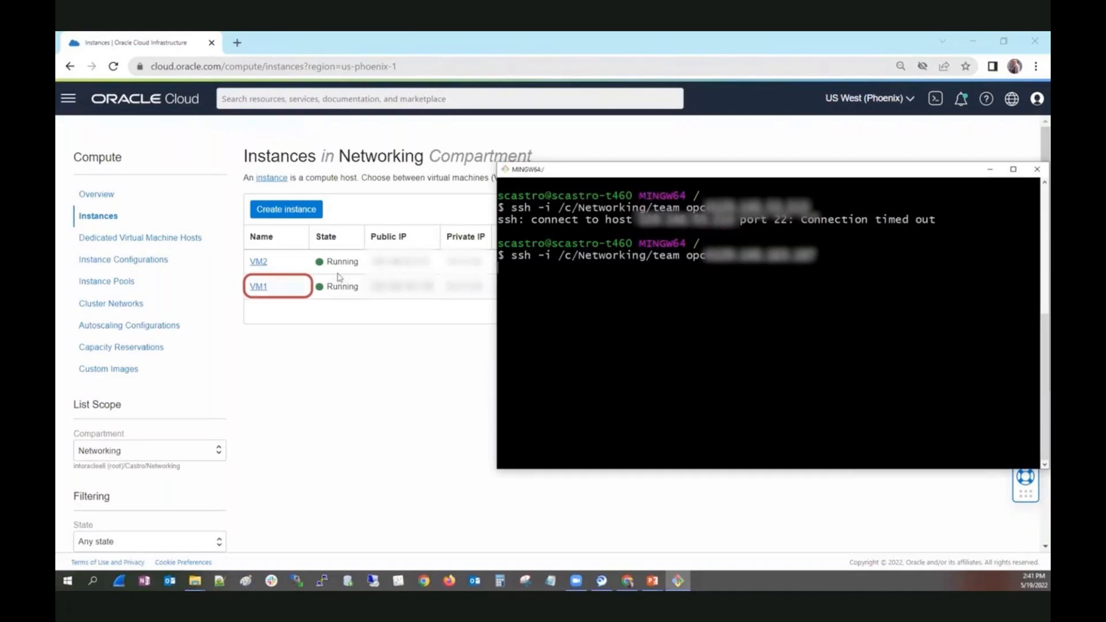
# Open the details of instance VM1 to examine its virtual cloud network and primary VNIC settings.
pyautogui.click(259, 290)
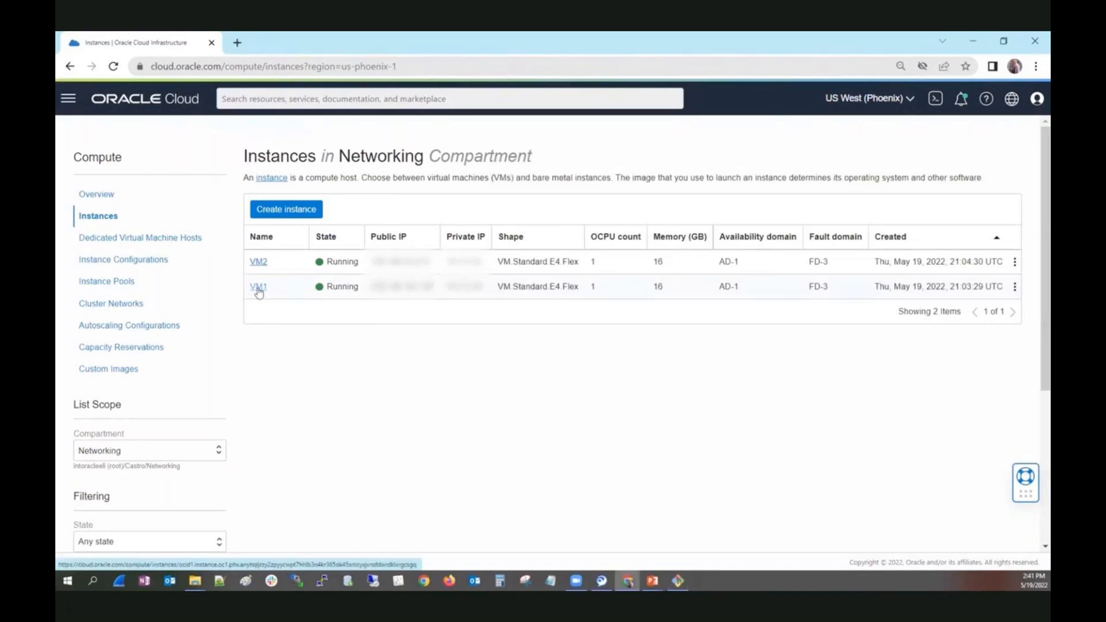
pyautogui.click(259, 290)
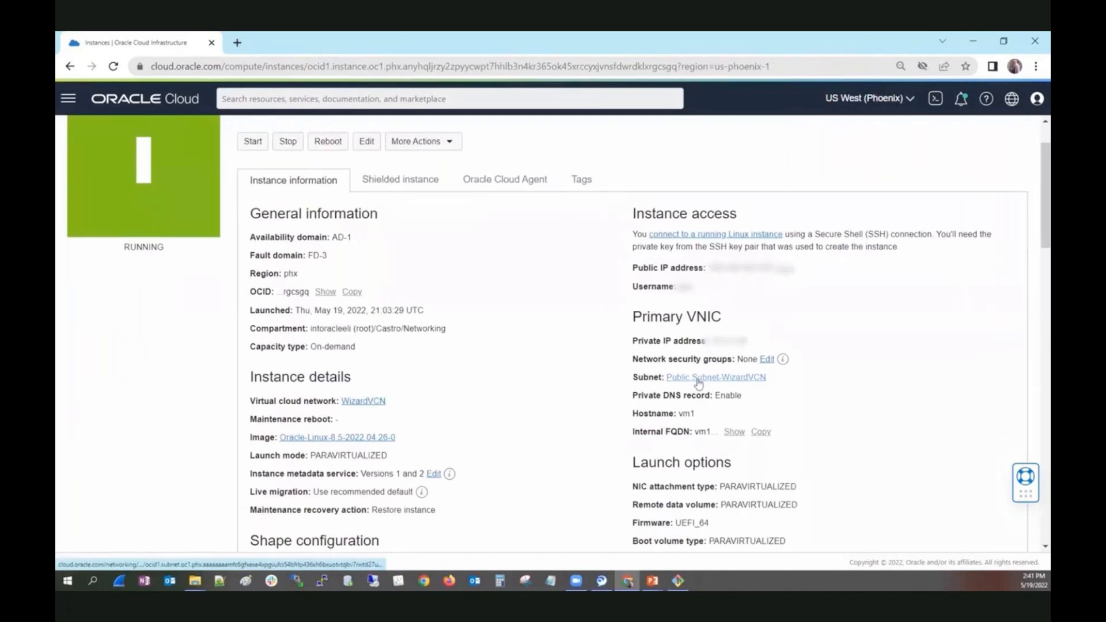
# Start a new network security group named WizardNSG in WizardVCN's Networking compartment and proceed to its security rules.
pyautogui.click(357, 403)
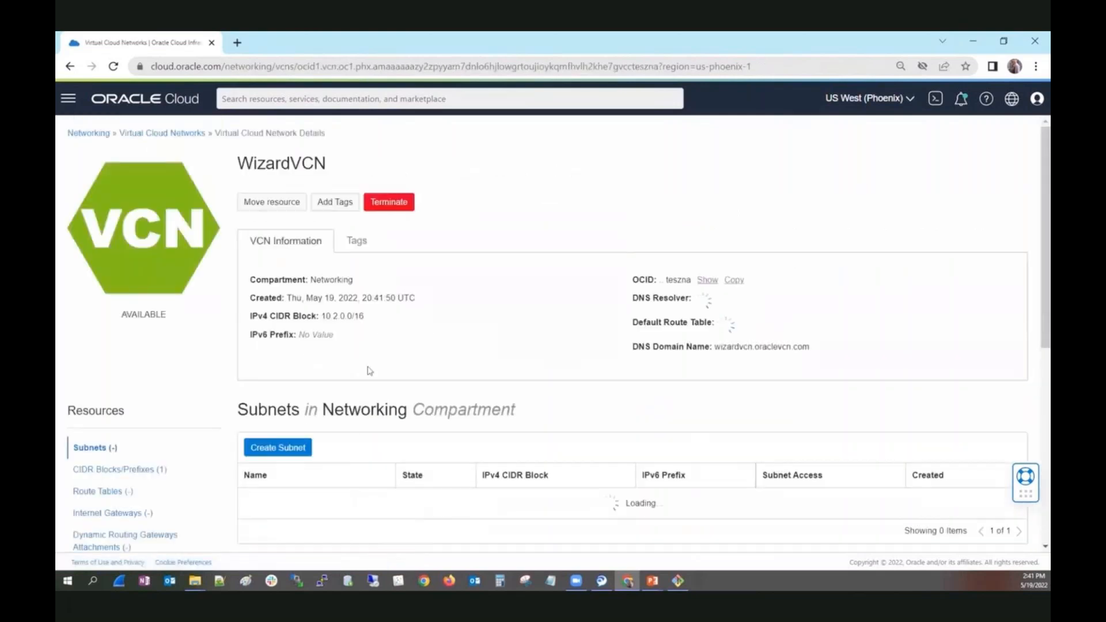
pyautogui.scroll(-5, 372, 366)
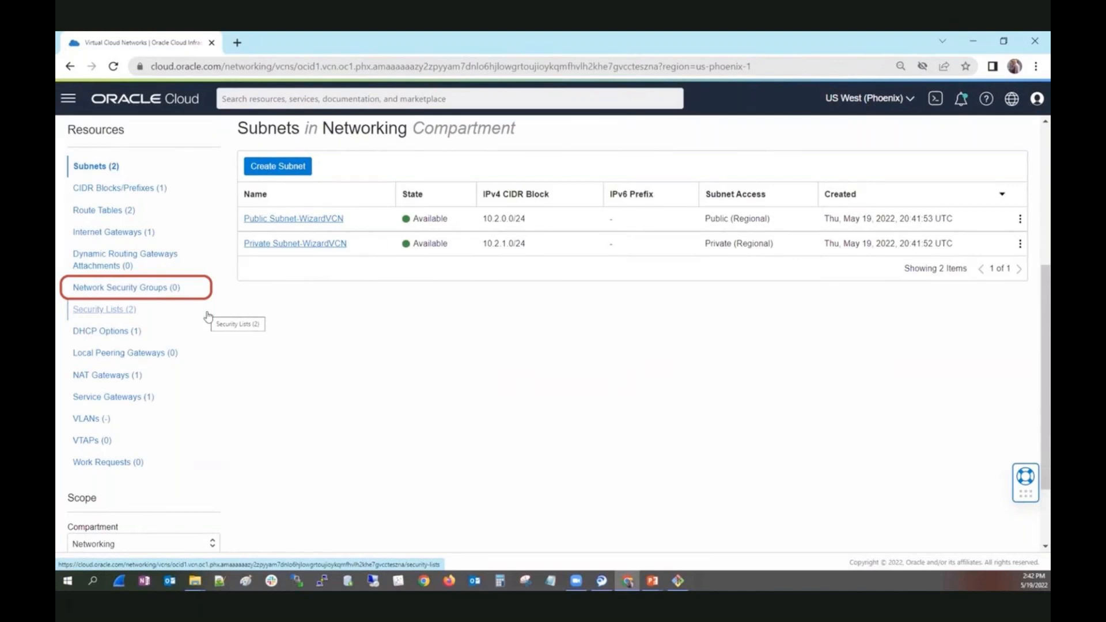
pyautogui.click(152, 289)
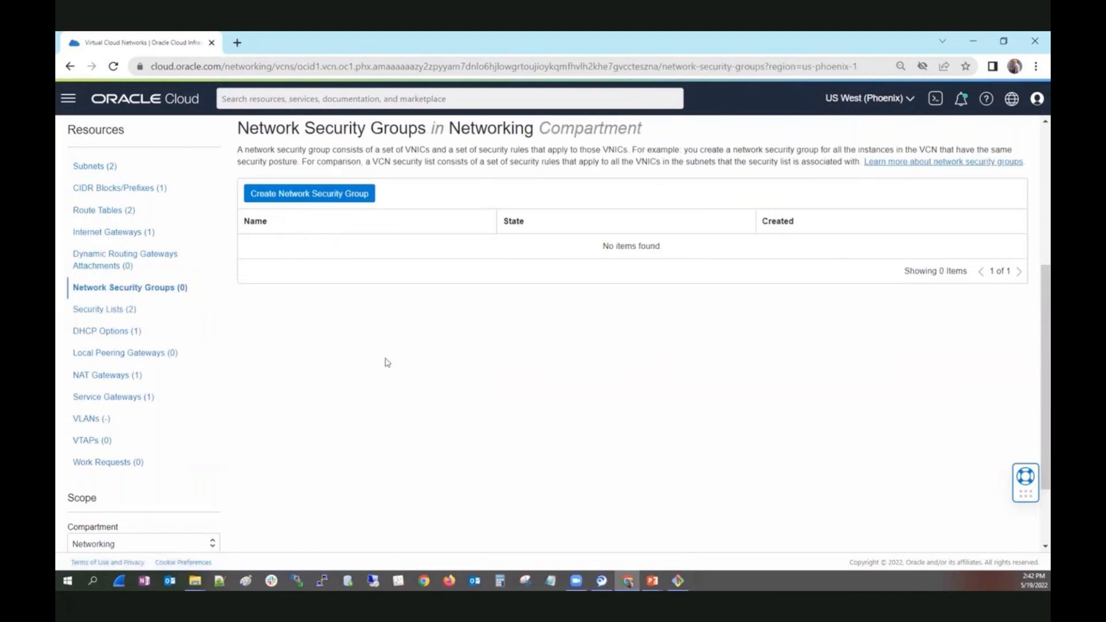
pyautogui.click(298, 197)
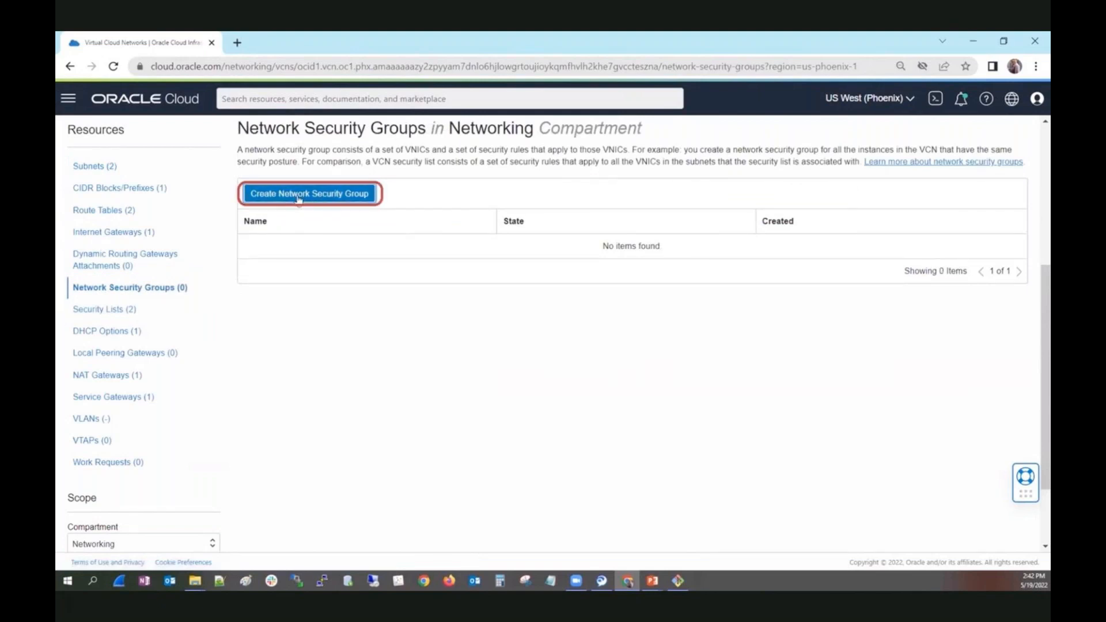
pyautogui.click(278, 218)
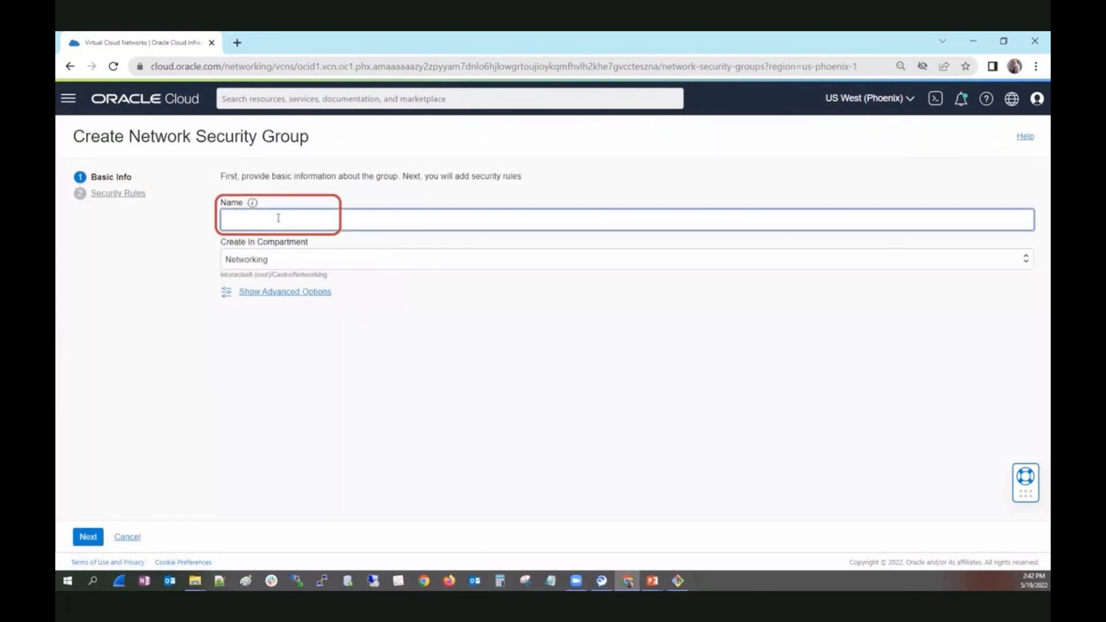
pyautogui.write('NSG')
pyautogui.write('Wizard')
pyautogui.click(93, 538)
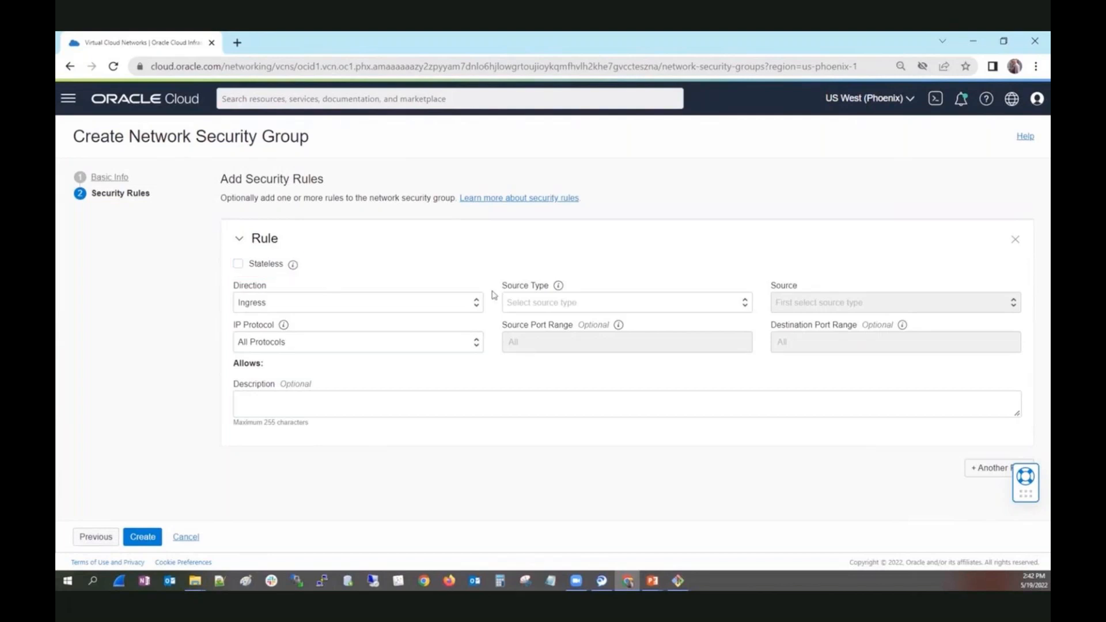
# Set the ingress rule's source type to CIDR with source 0.0.0.0/0.
pyautogui.click(567, 305)
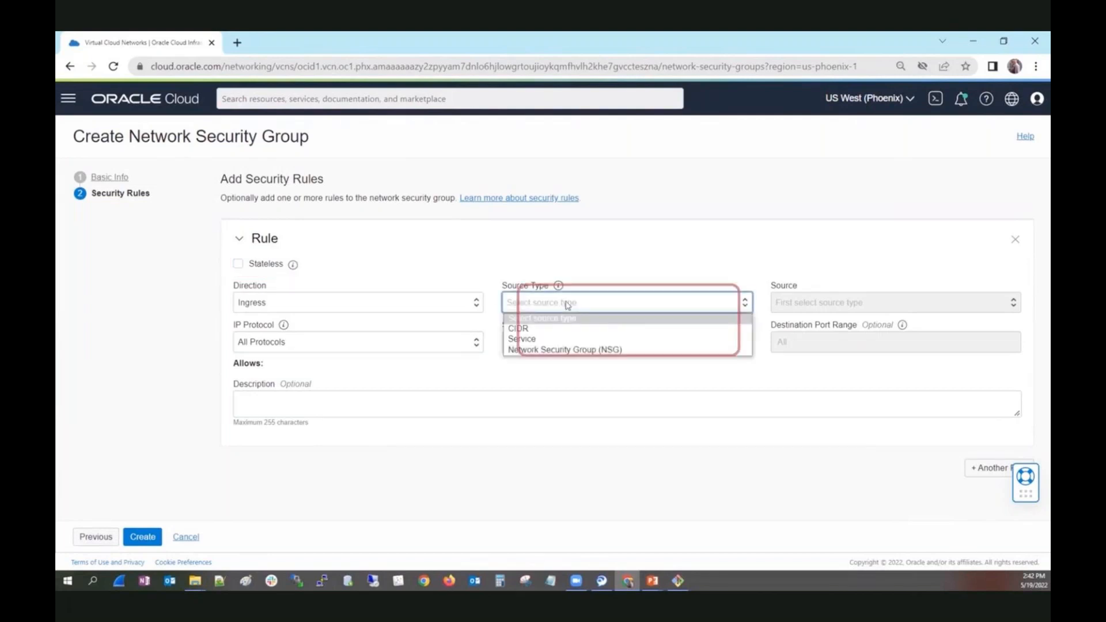
pyautogui.click(554, 328)
pyautogui.click(849, 299)
pyautogui.write('0')
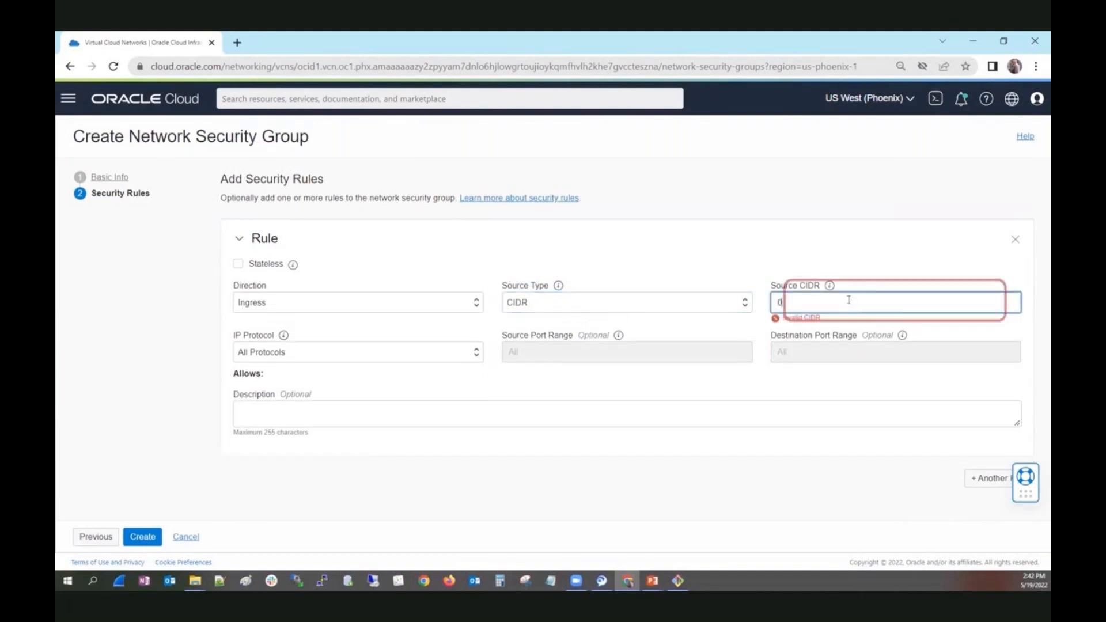
pyautogui.write('.0.0')
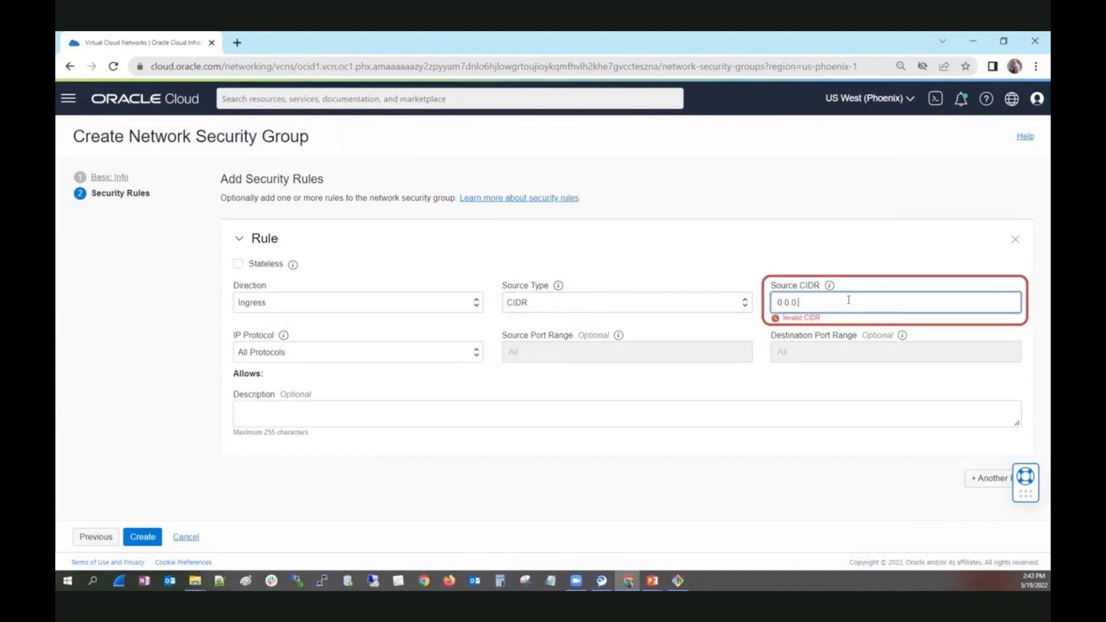
pyautogui.write('.0/0')
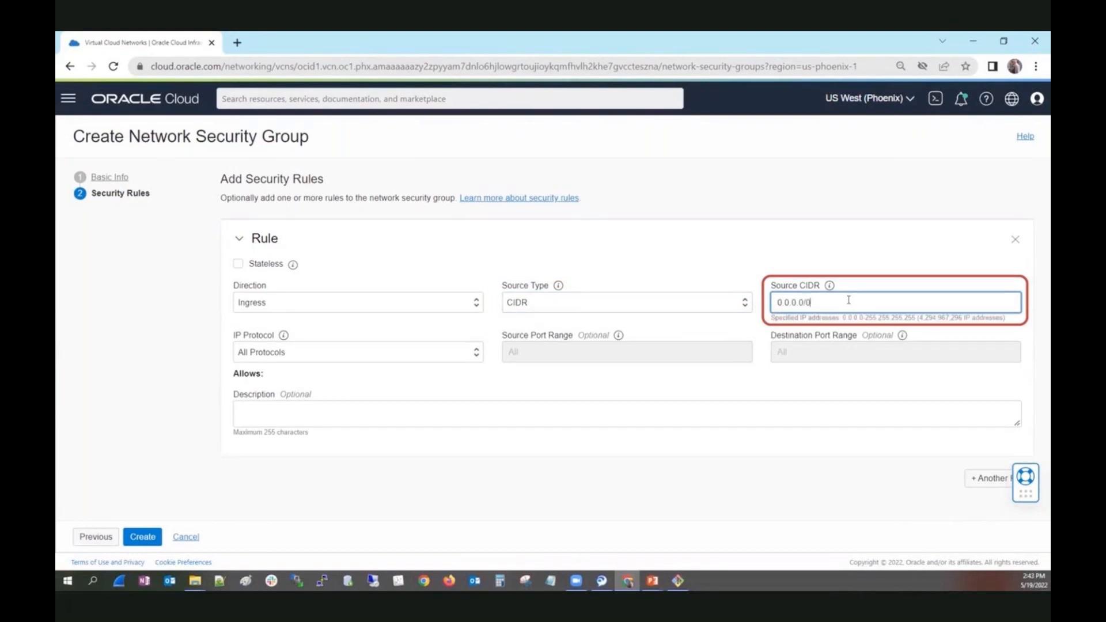
# Set the rule's protocol to SSH (TCP/22) with description NSG1 and create the network security group.
pyautogui.click(384, 355)
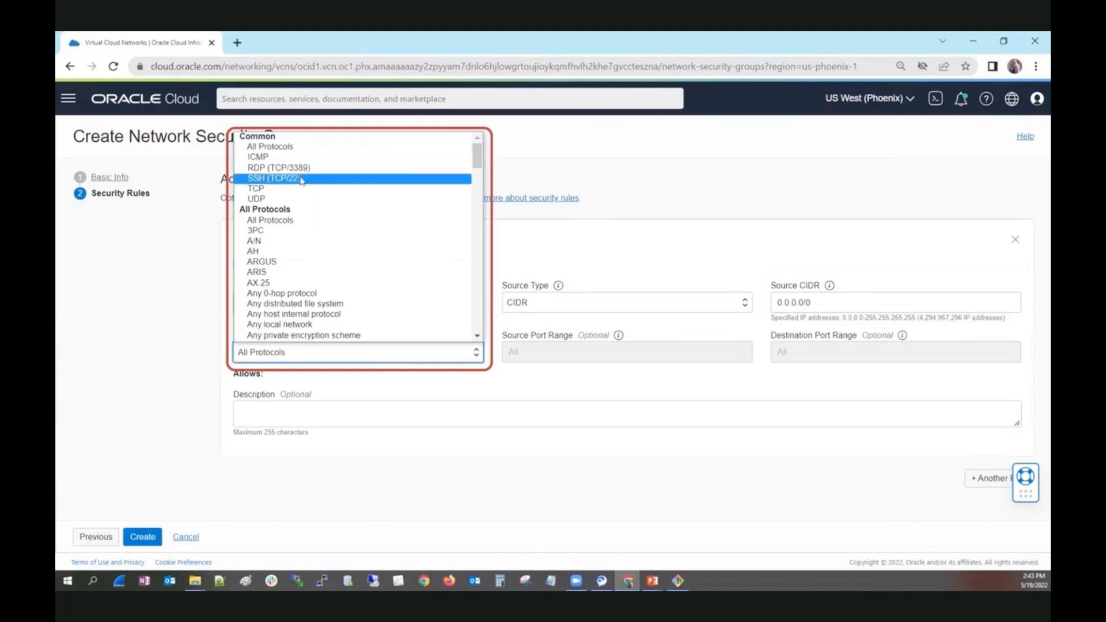
pyautogui.click(302, 179)
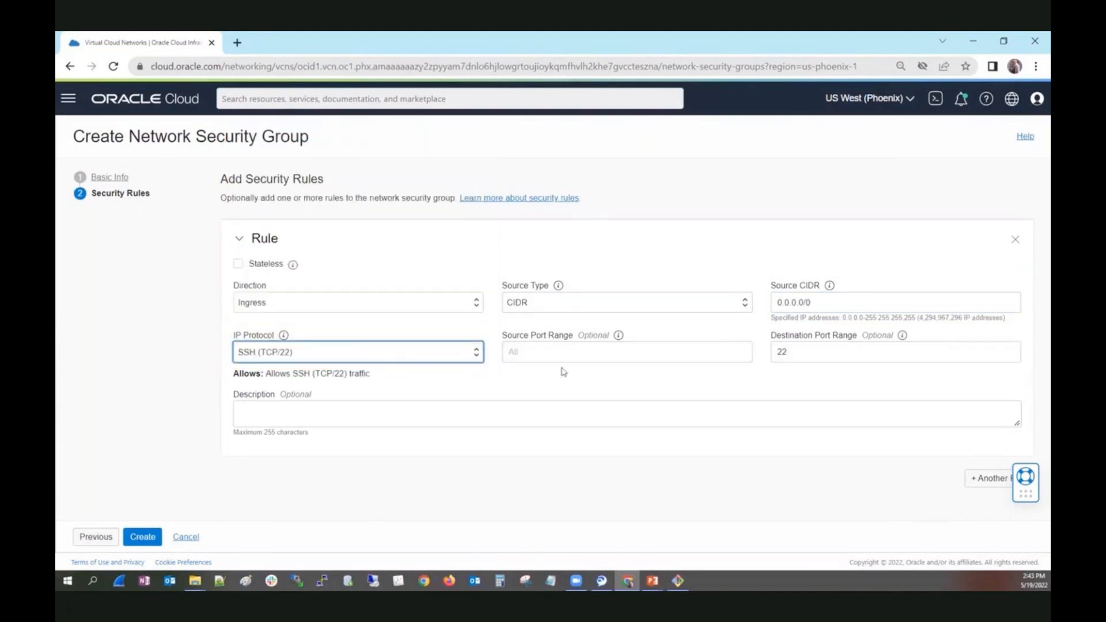
pyautogui.click(400, 419)
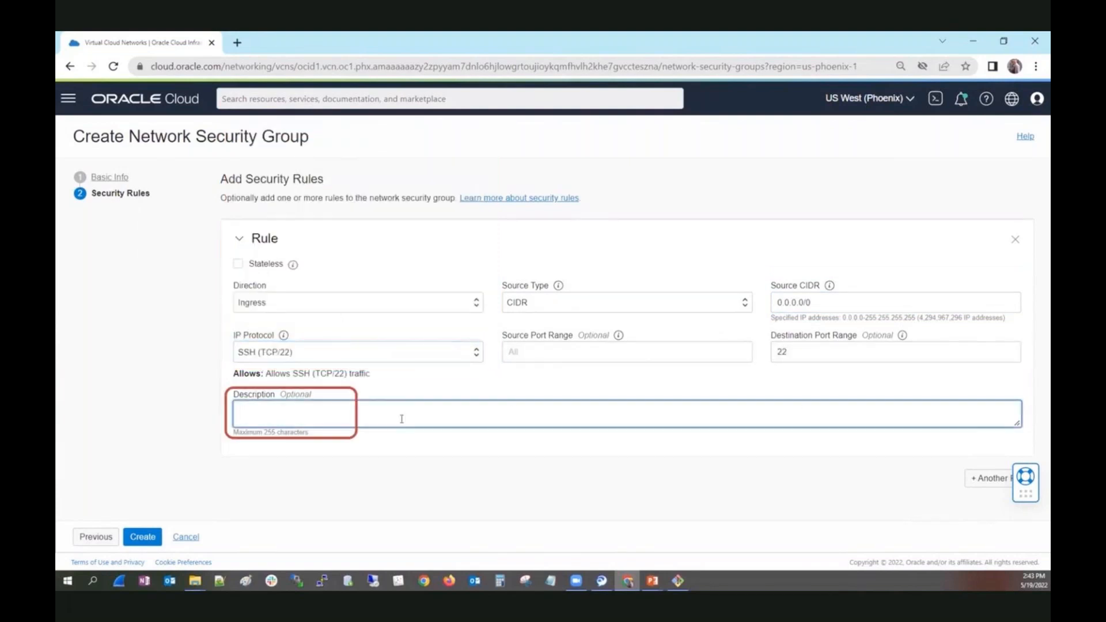
pyautogui.write('NSG1')
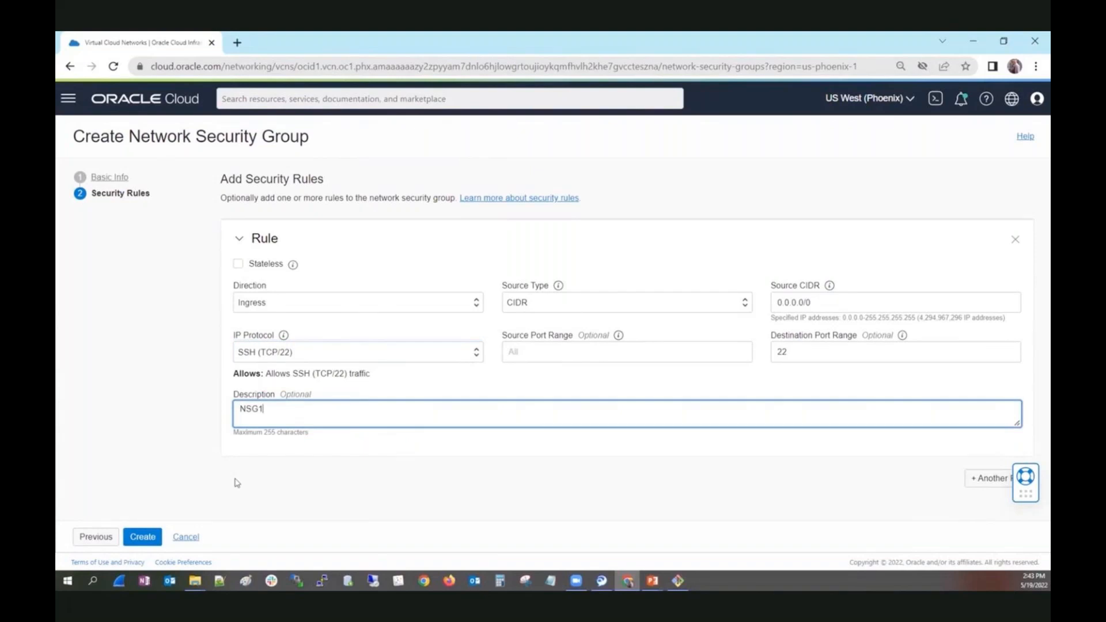
pyautogui.click(153, 542)
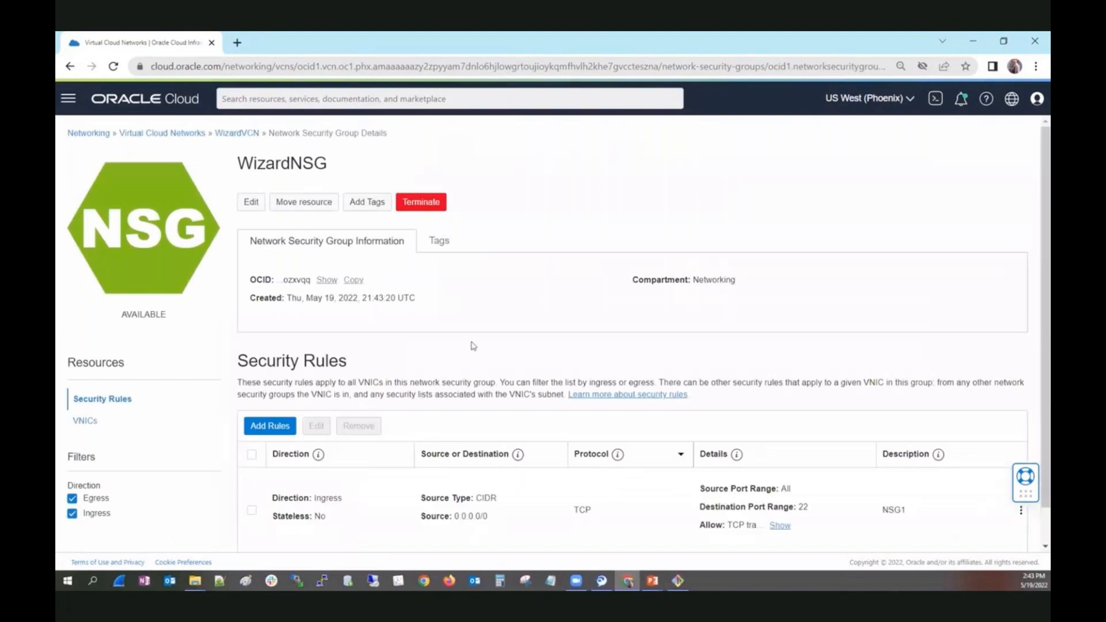
pyautogui.scroll(-1, 471, 346)
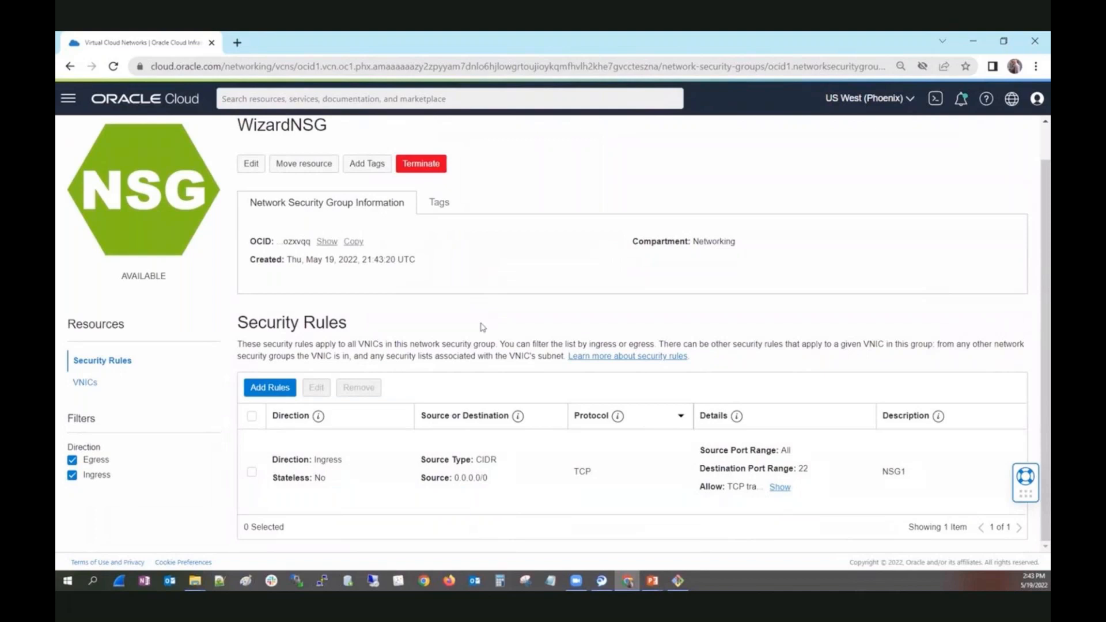
# Open the details of the primary VNIC attached to compute instance VM1.
pyautogui.click(68, 98)
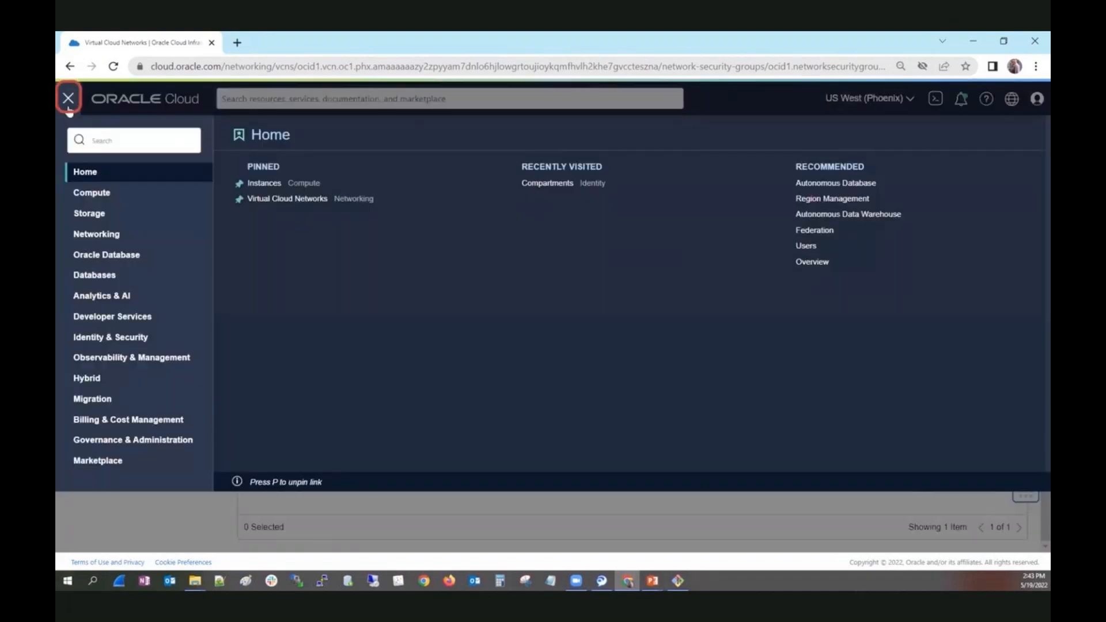
pyautogui.click(122, 198)
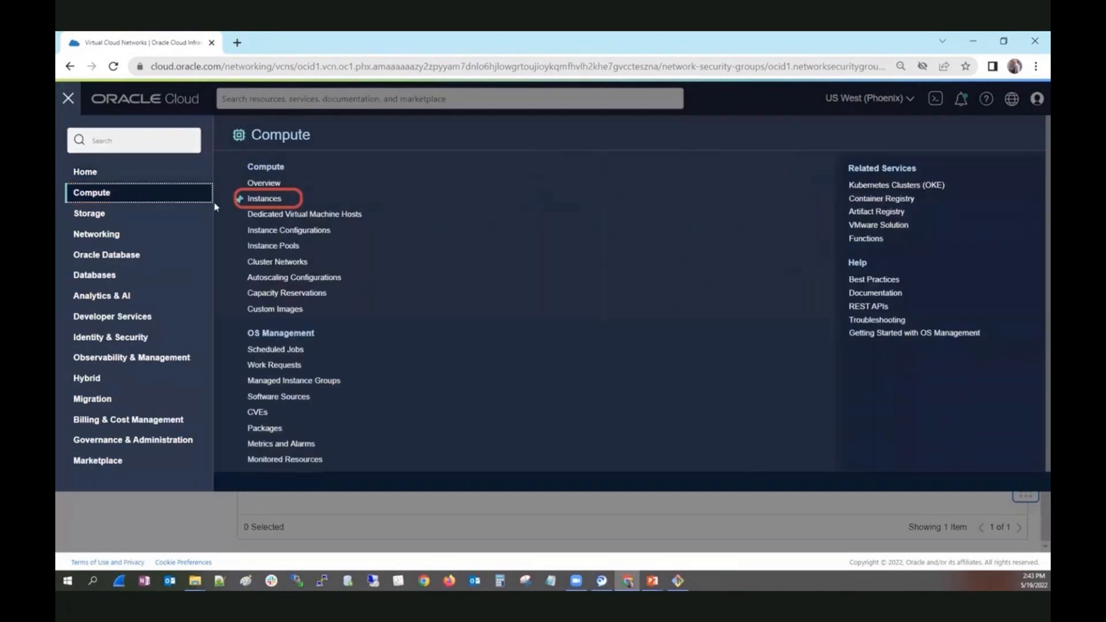
pyautogui.click(264, 197)
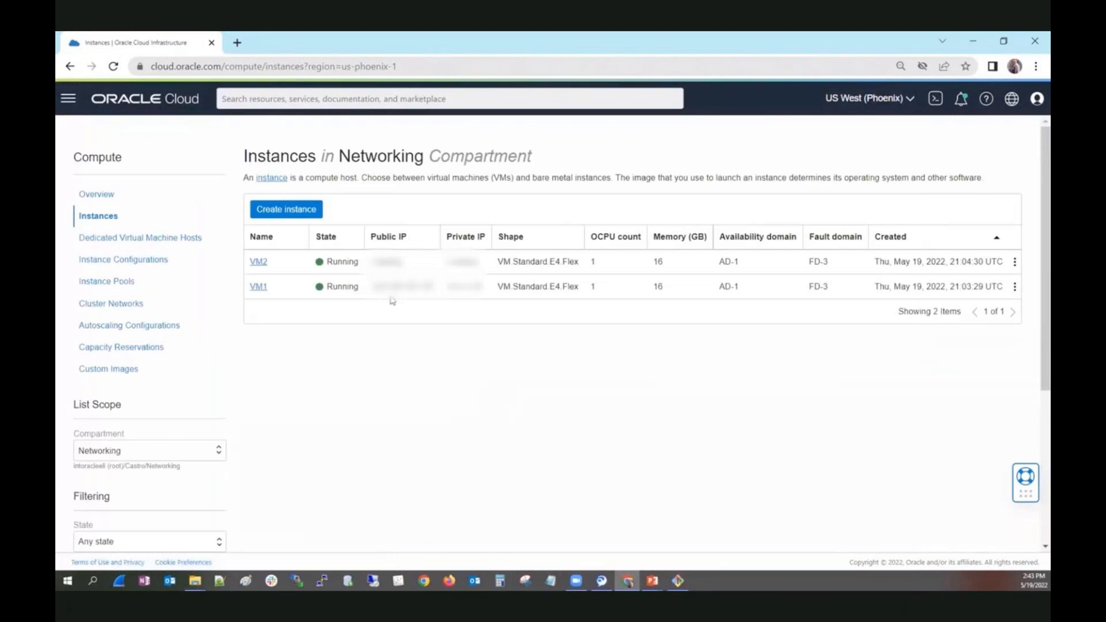
pyautogui.click(260, 287)
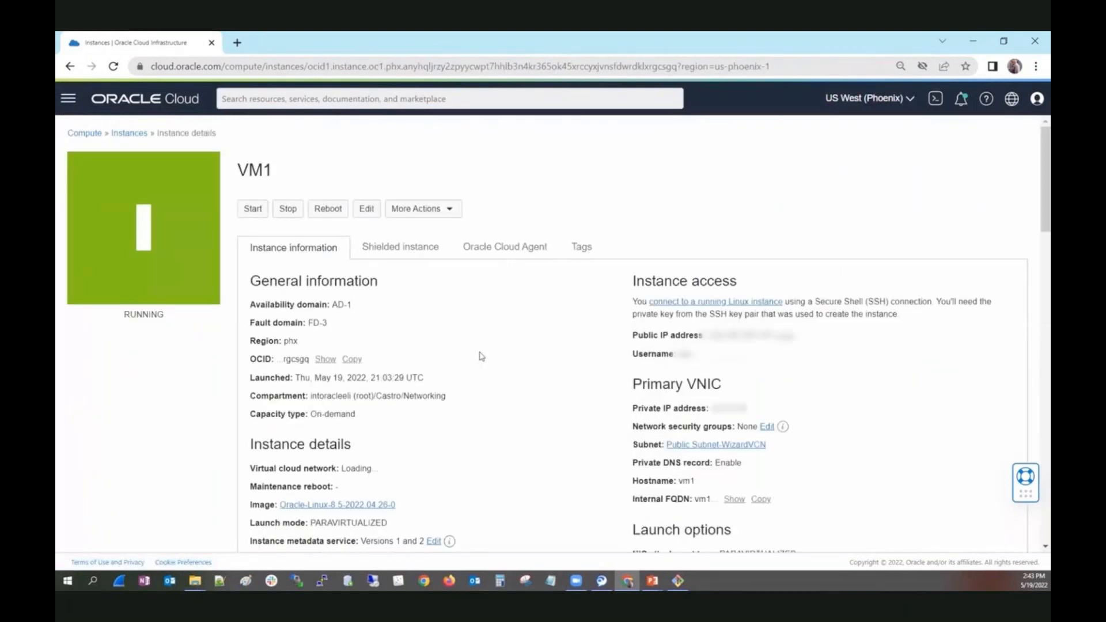
pyautogui.moveTo(1042, 183); pyautogui.dragTo(1037, 344)
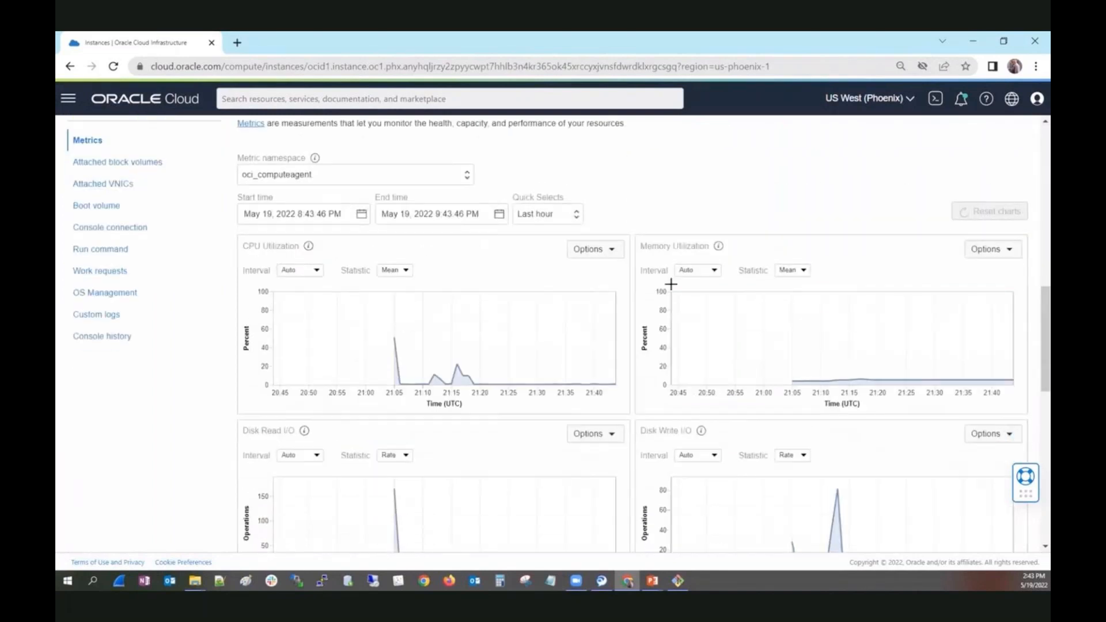
pyautogui.click(95, 187)
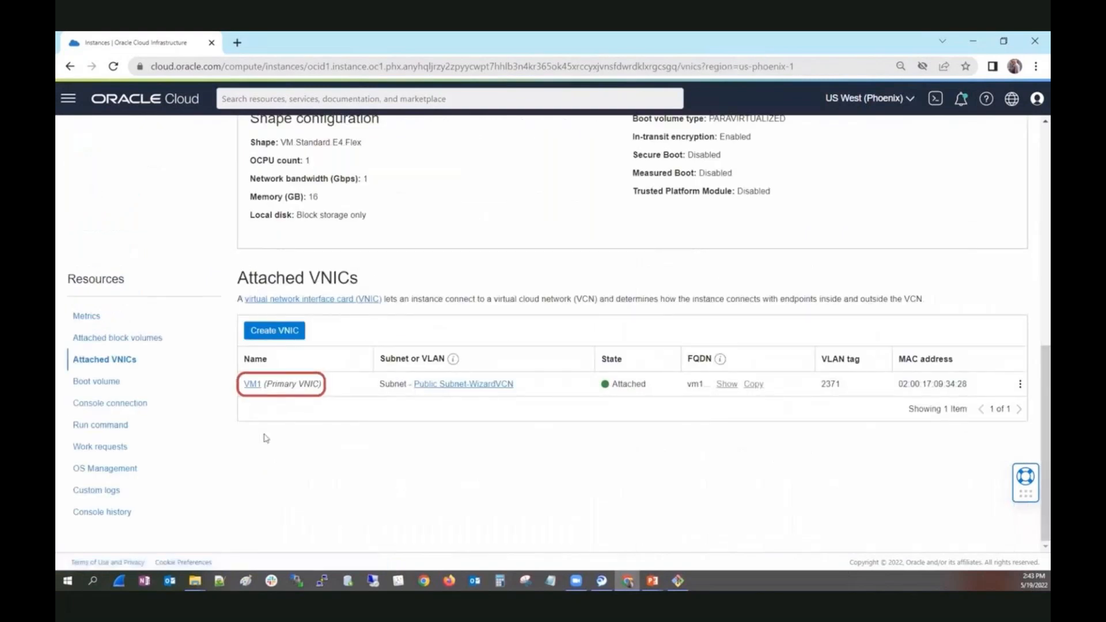
pyautogui.click(244, 383)
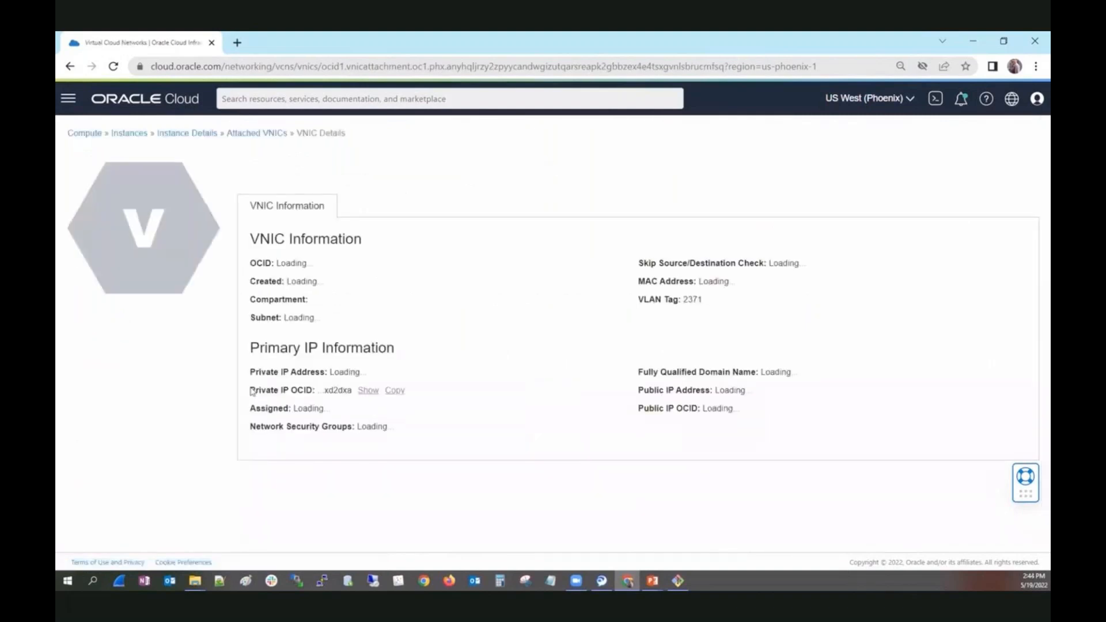
# Assign the WizardNSG network security group to VM1's primary VNIC and save the change.
pyautogui.scroll(-2, 374, 413)
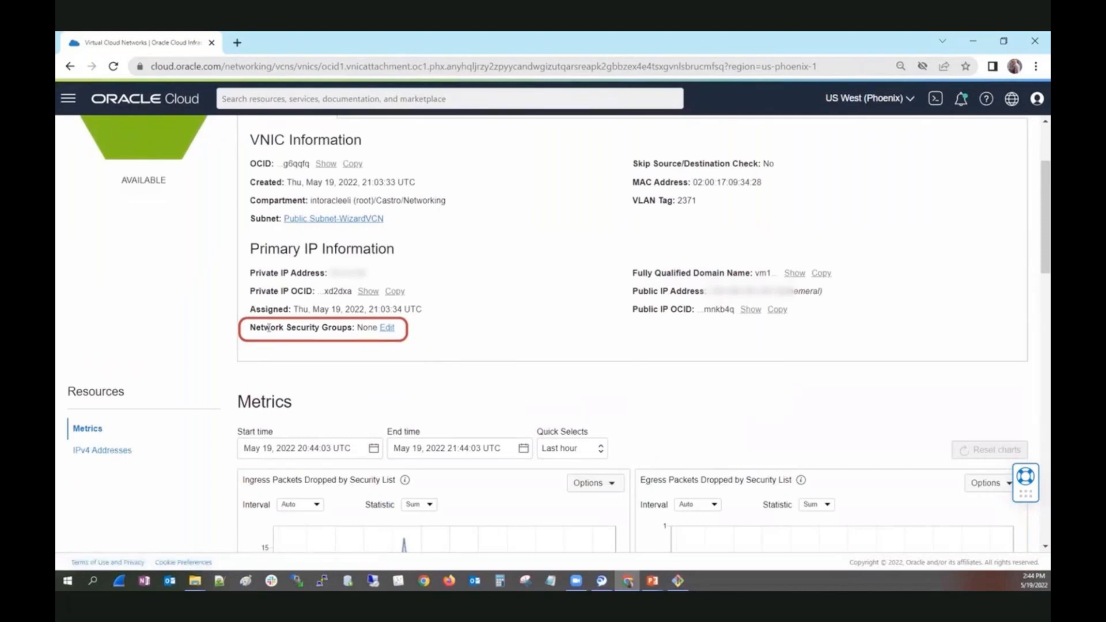
pyautogui.click(385, 327)
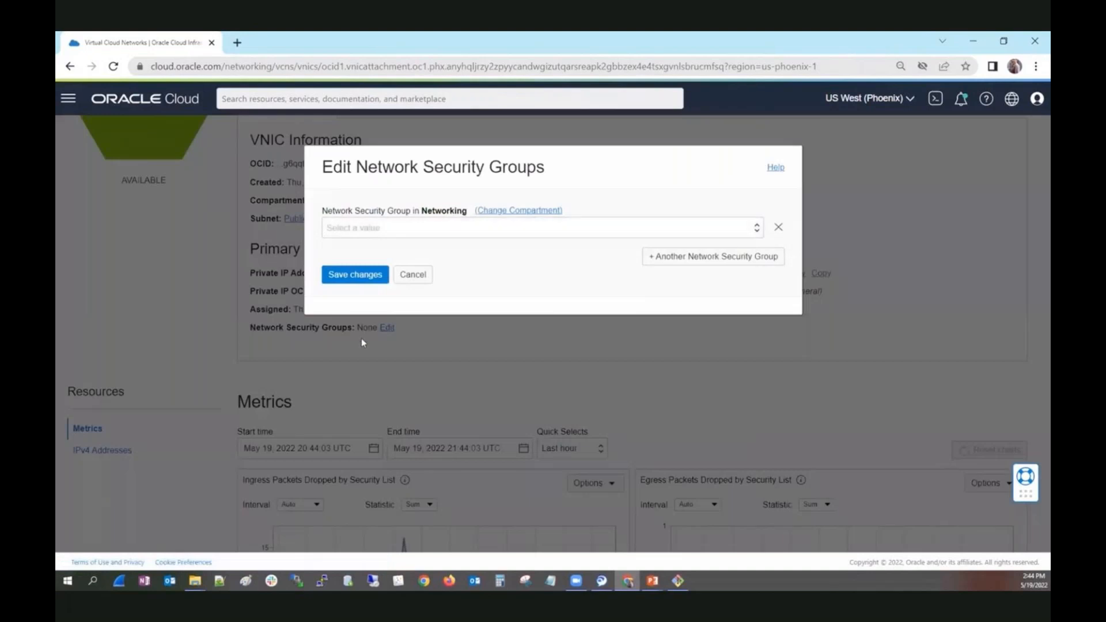
pyautogui.click(478, 229)
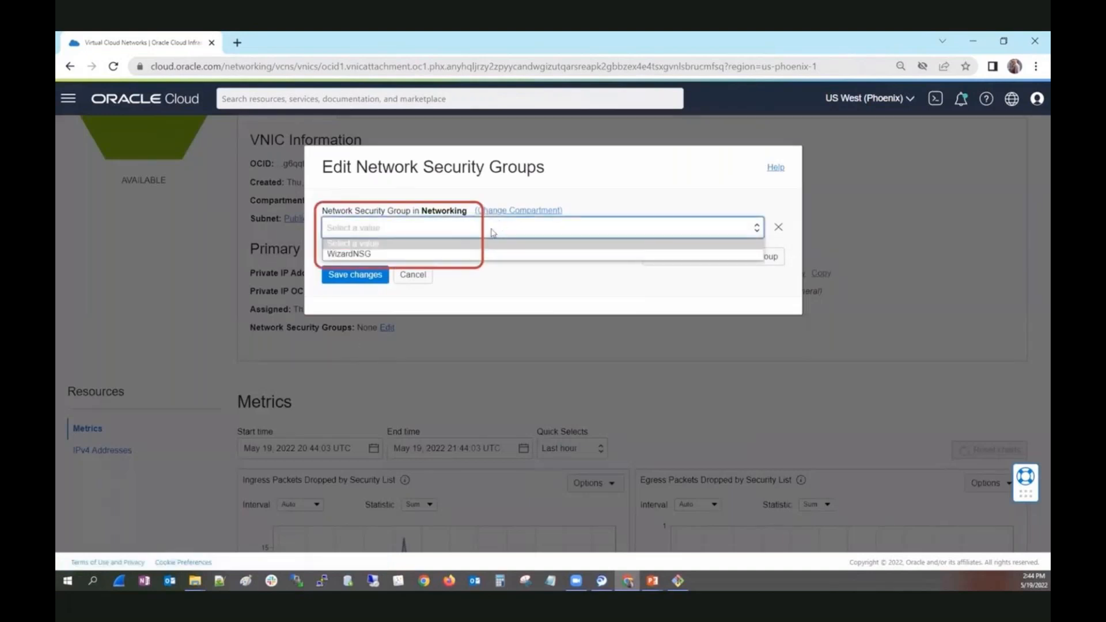
pyautogui.click(482, 255)
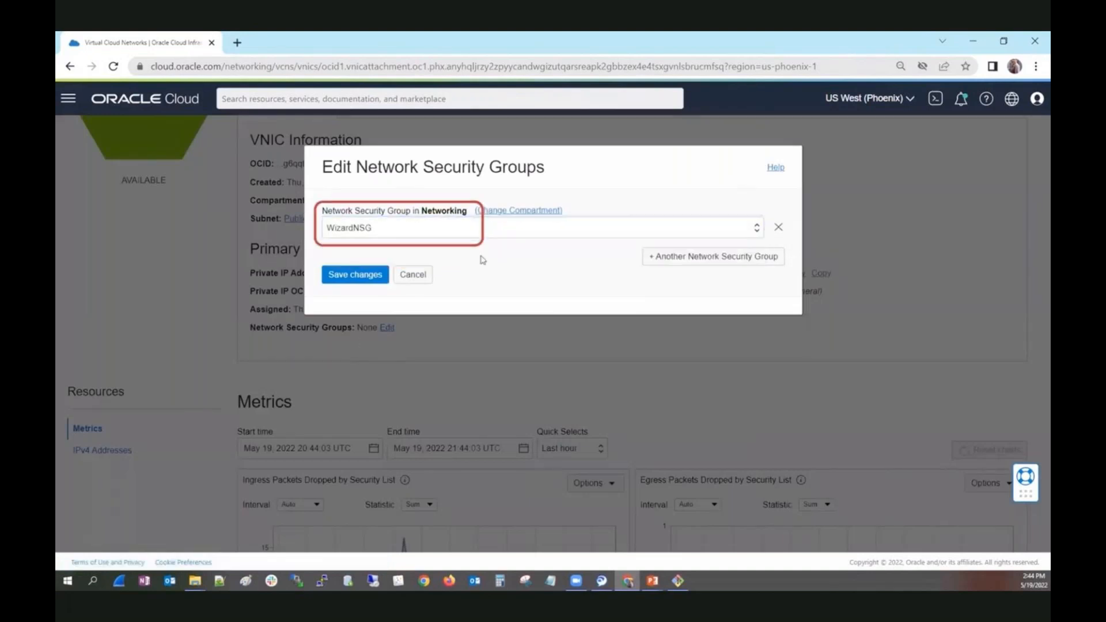
pyautogui.click(354, 276)
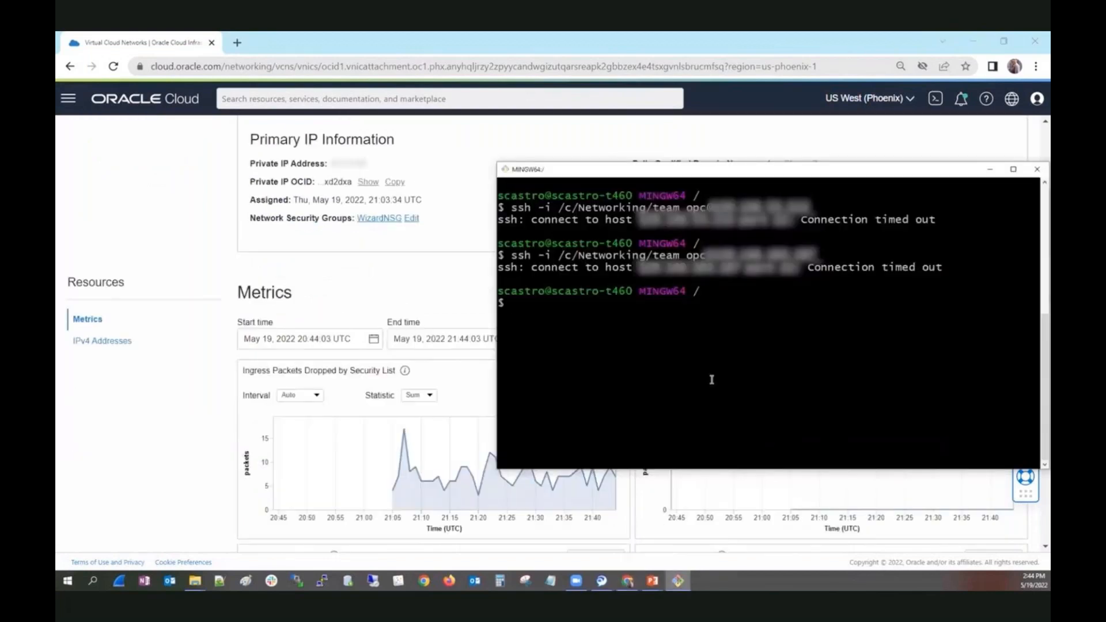
# Switch to the MINGW64 terminal, connect to VM1 over SSH as opc with the /c/Networking/team key, and exit the session.
pyautogui.press('Up')
pyautogui.press('Return')
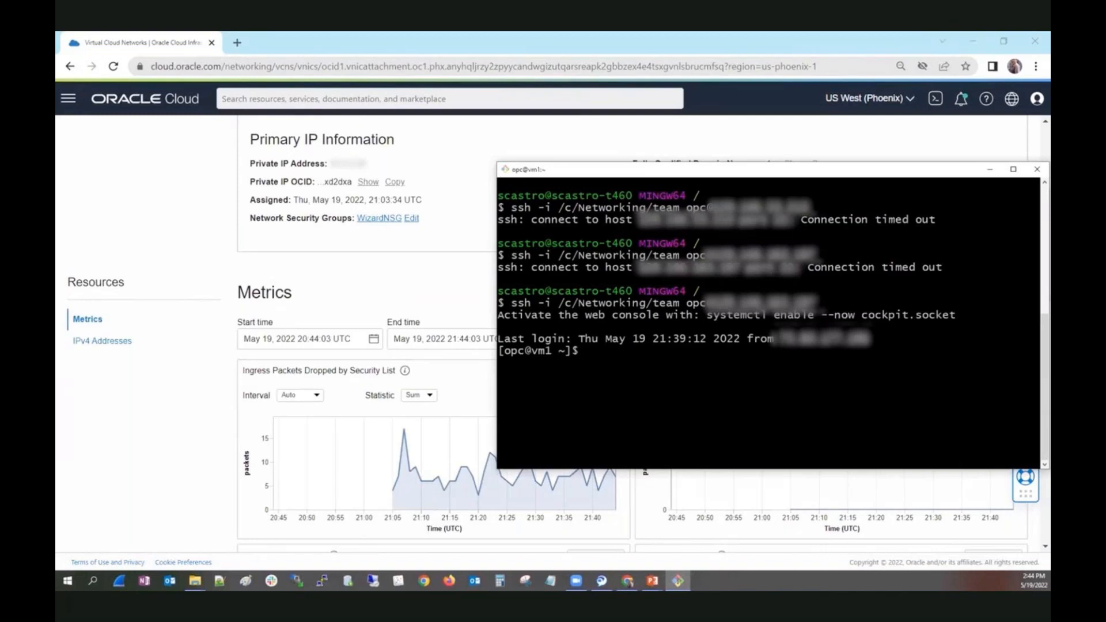
pyautogui.write('exit')
pyautogui.press('Return')
# Recall the earlier SSH command for VM2 as opc at the terminal prompt.
pyautogui.press('Up')
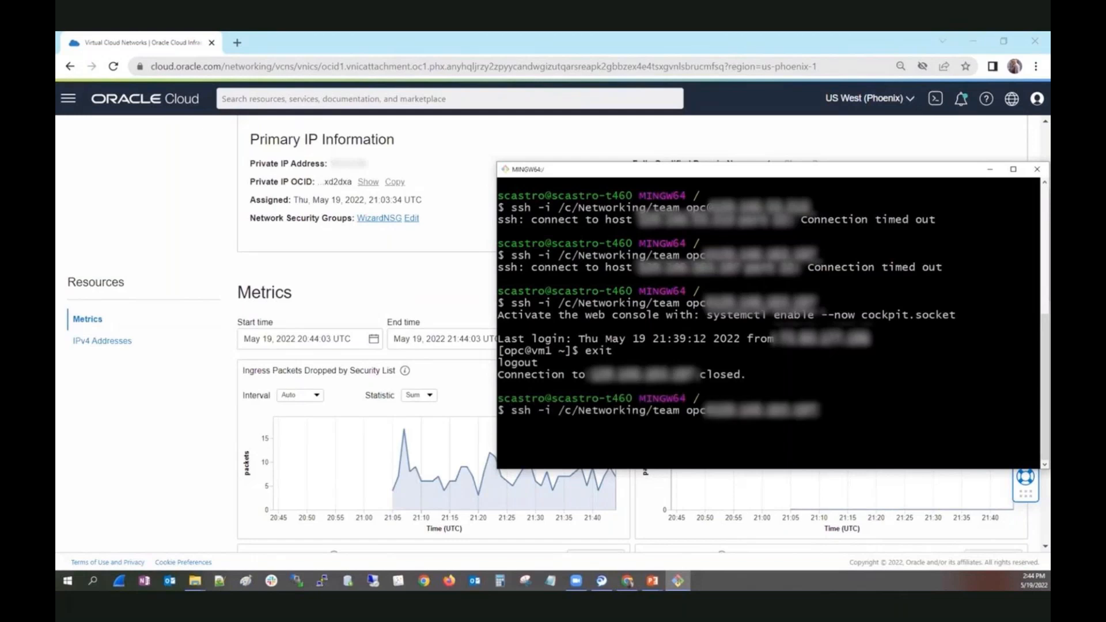
pyautogui.press('Up')
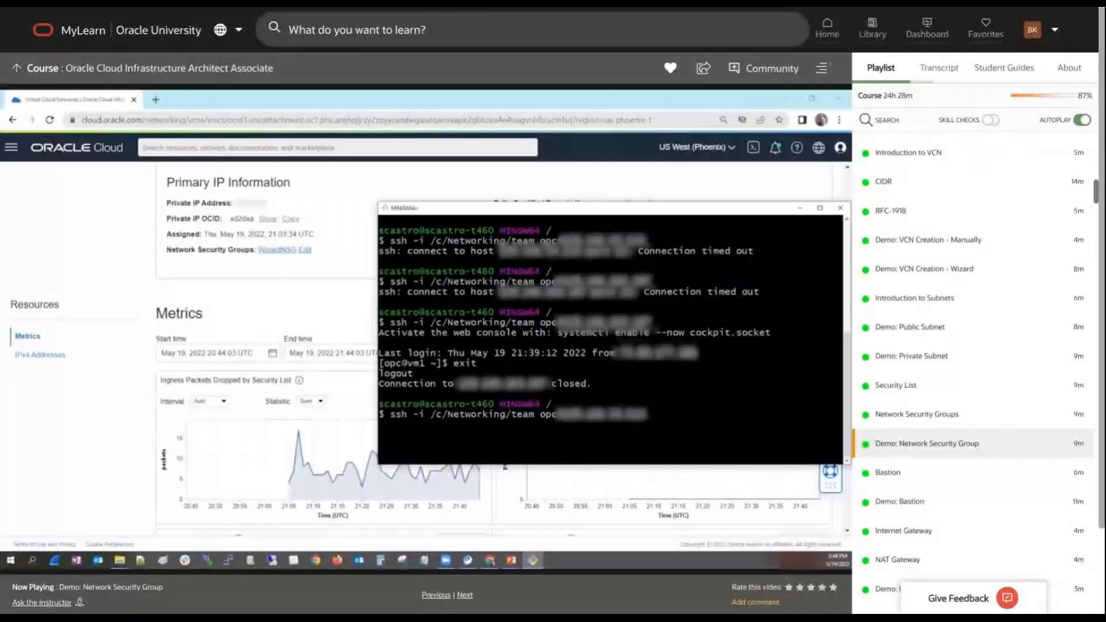
pyautogui.moveTo(751, 413)
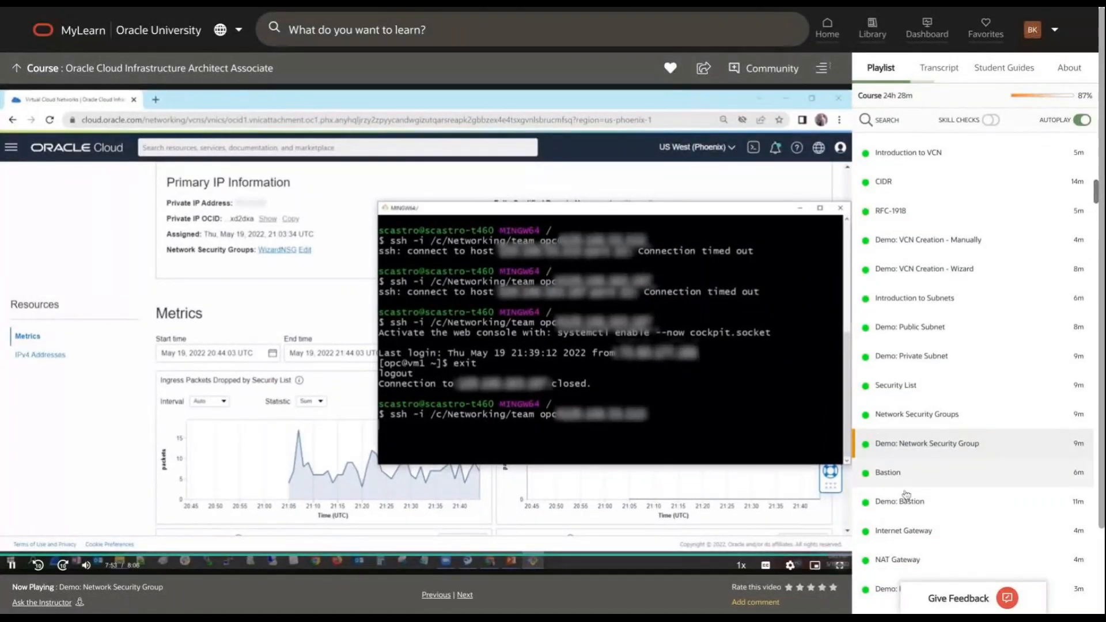
# Switch to the MyLearn course playlist and play the Demo: Bastion lesson at 720p in full screen.
pyautogui.scroll(-1, 905, 505)
pyautogui.scroll(-4, 905, 505)
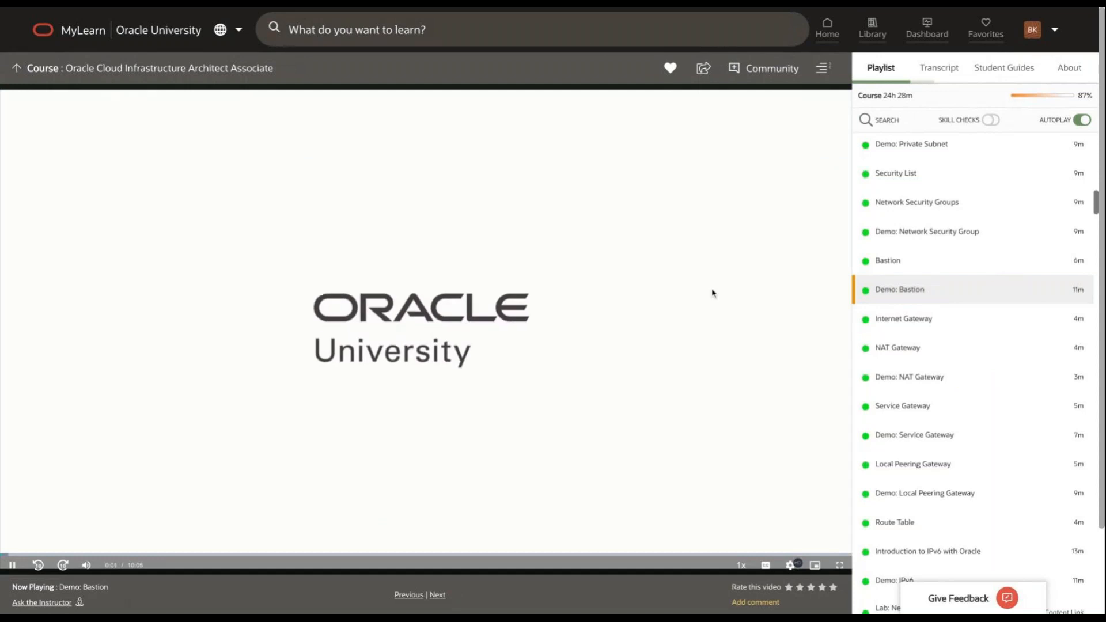
pyautogui.click(790, 565)
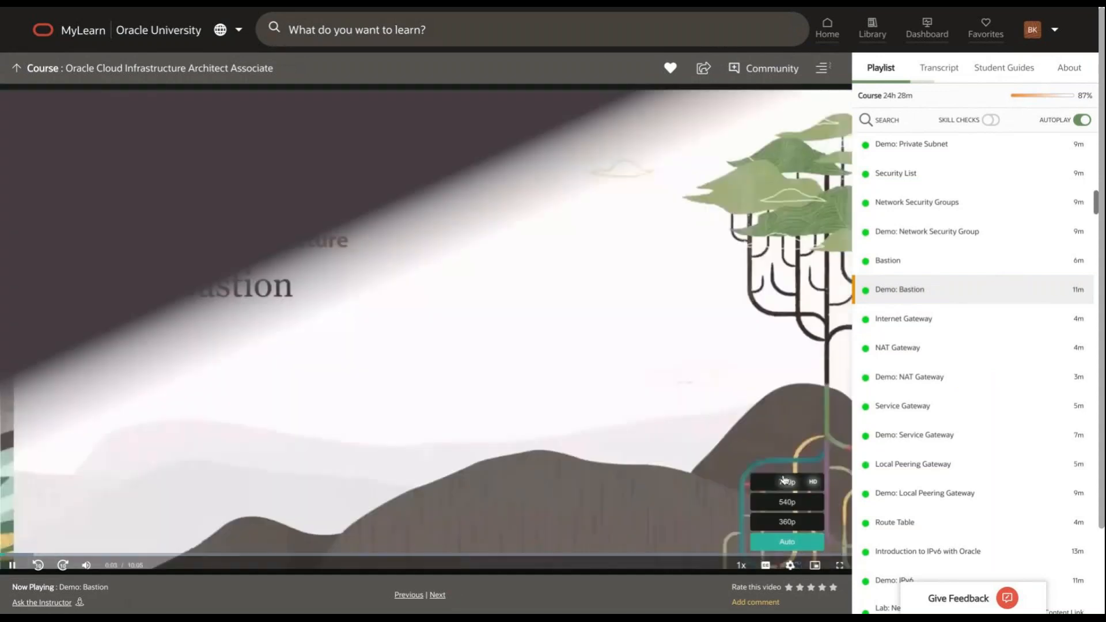
pyautogui.click(785, 481)
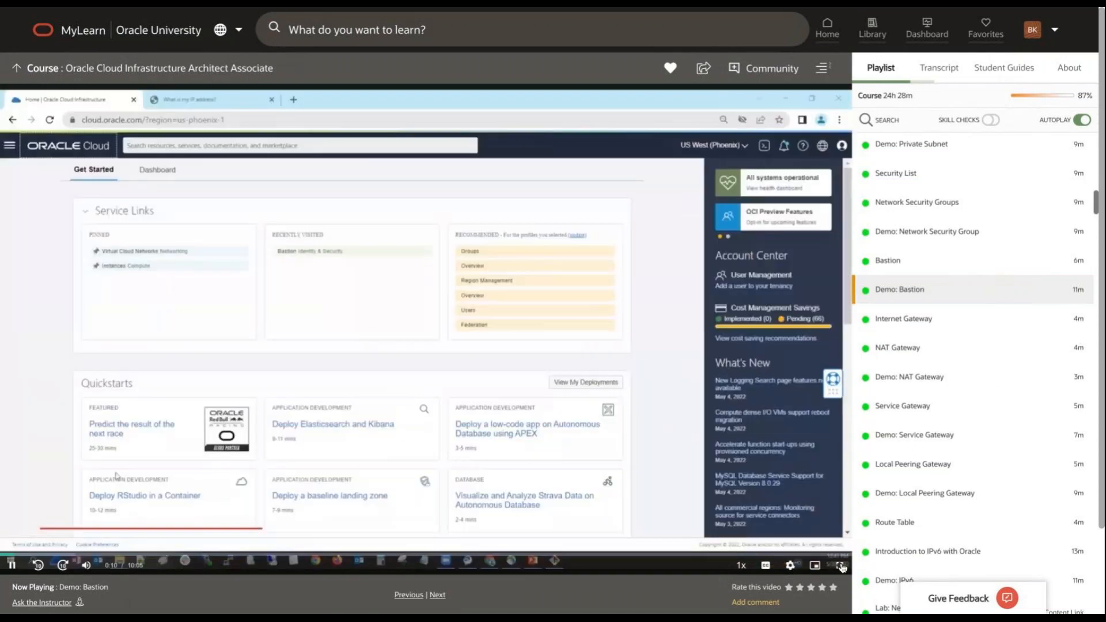
pyautogui.click(841, 568)
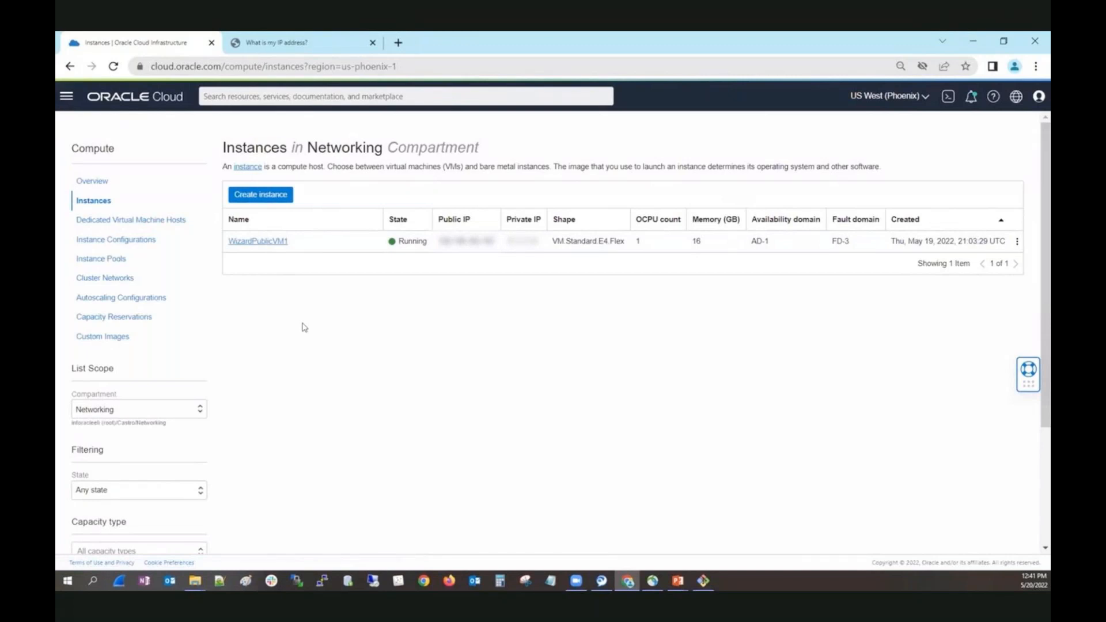
# Start creating a compute instance in the Networking compartment and name it WizardPrivateVM1.
pyautogui.click(275, 197)
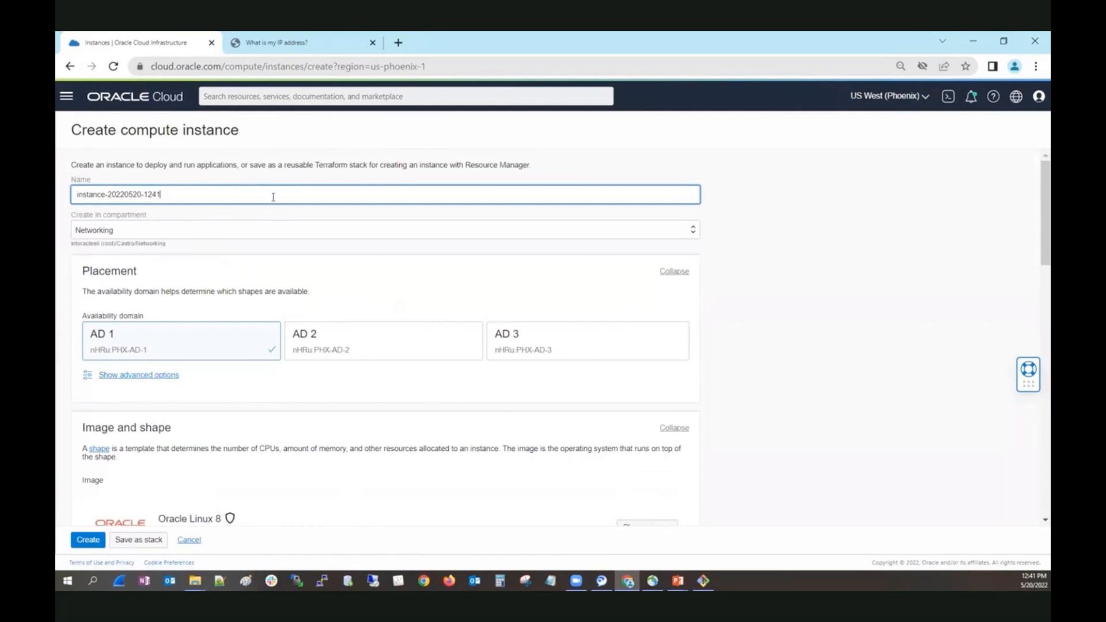
pyautogui.moveTo(161, 194); pyautogui.dragTo(74, 197)
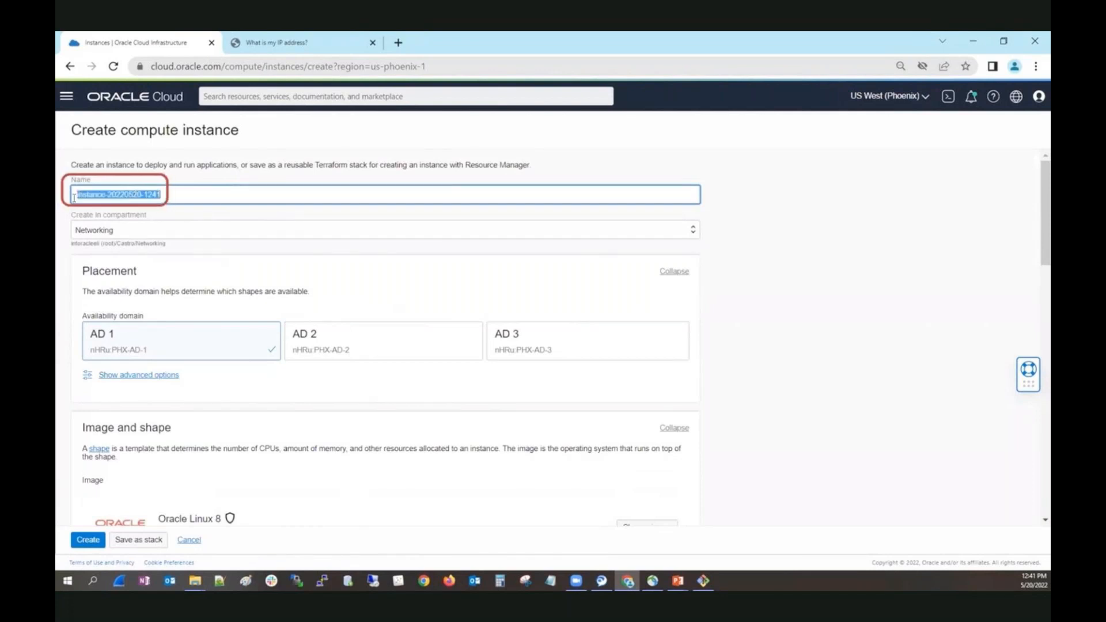
pyautogui.write('Wizar')
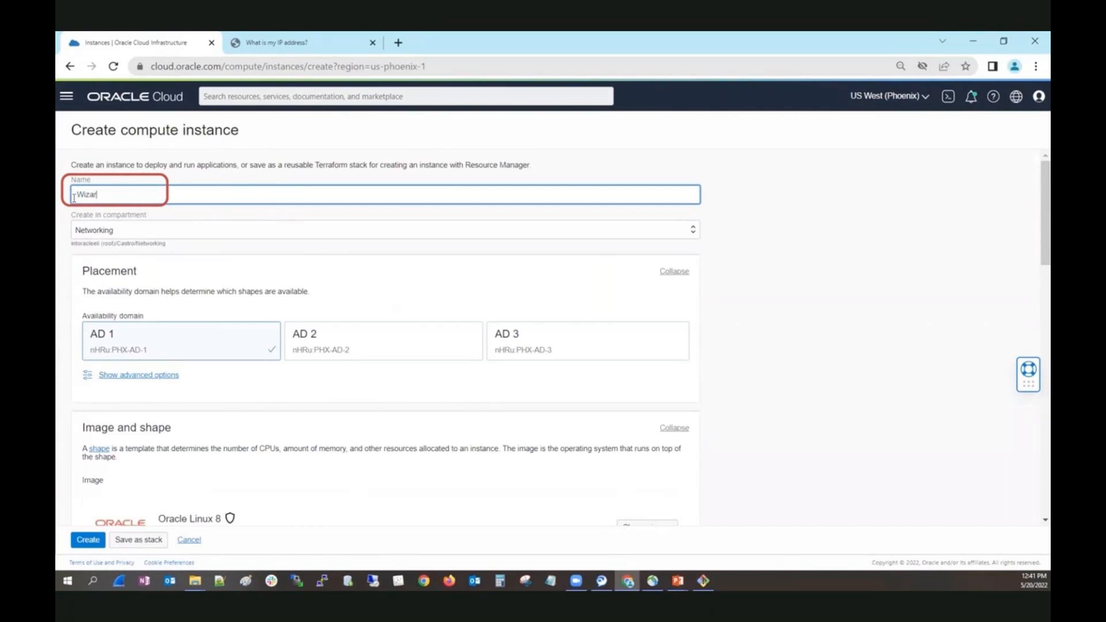
pyautogui.write('dPrivateVM1')
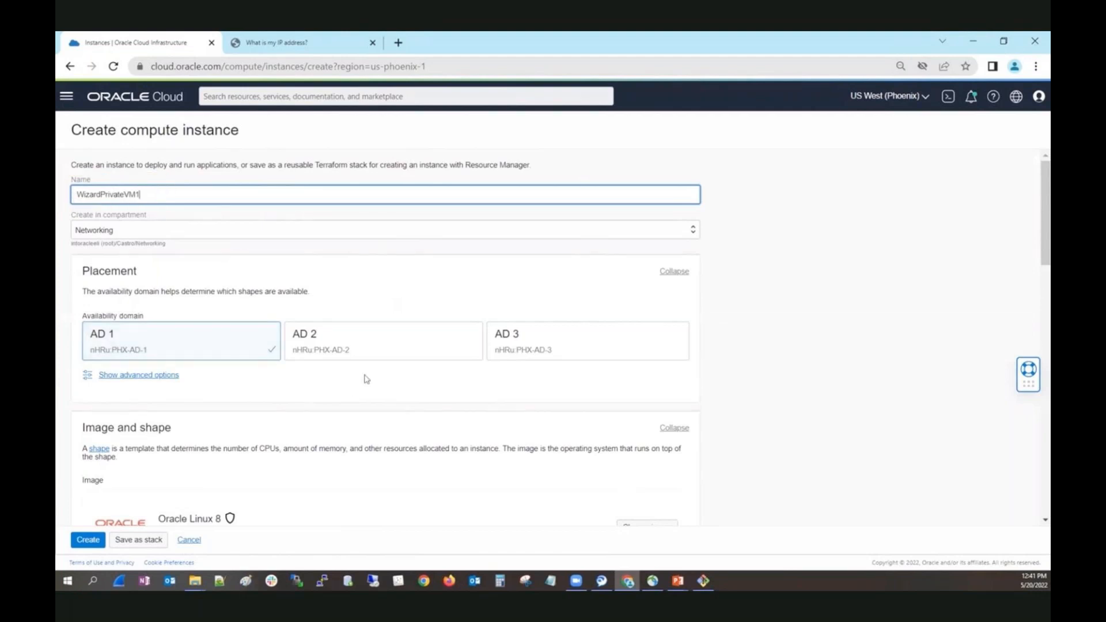
# Place the new instance in availability domain AD 2.
pyautogui.scroll(-3, 377, 377)
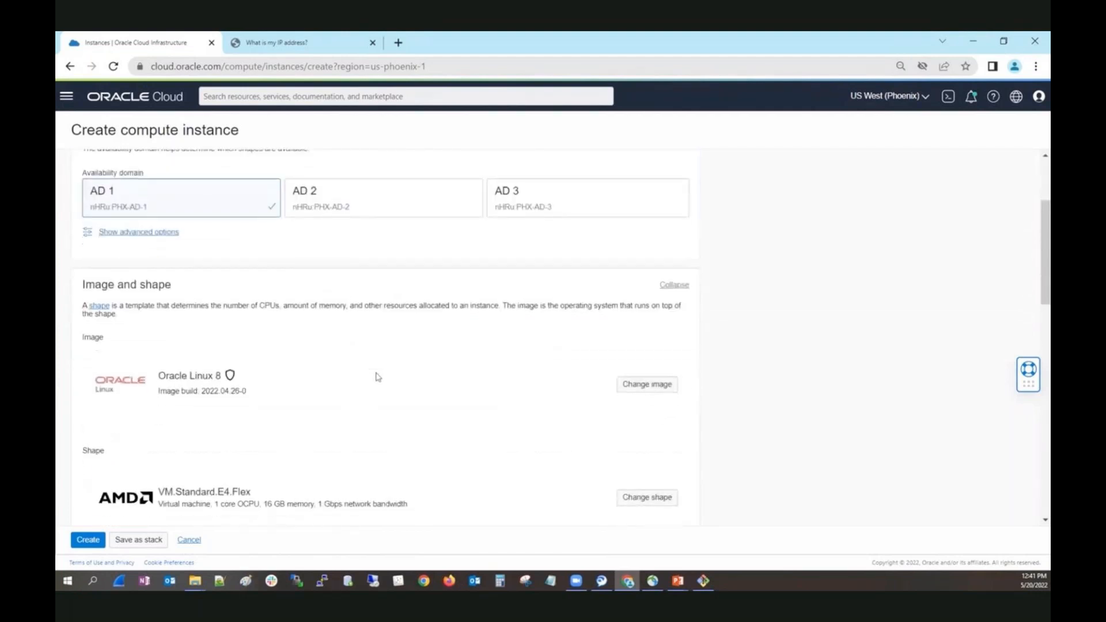
pyautogui.click(383, 161)
pyautogui.scroll(3, 383, 162)
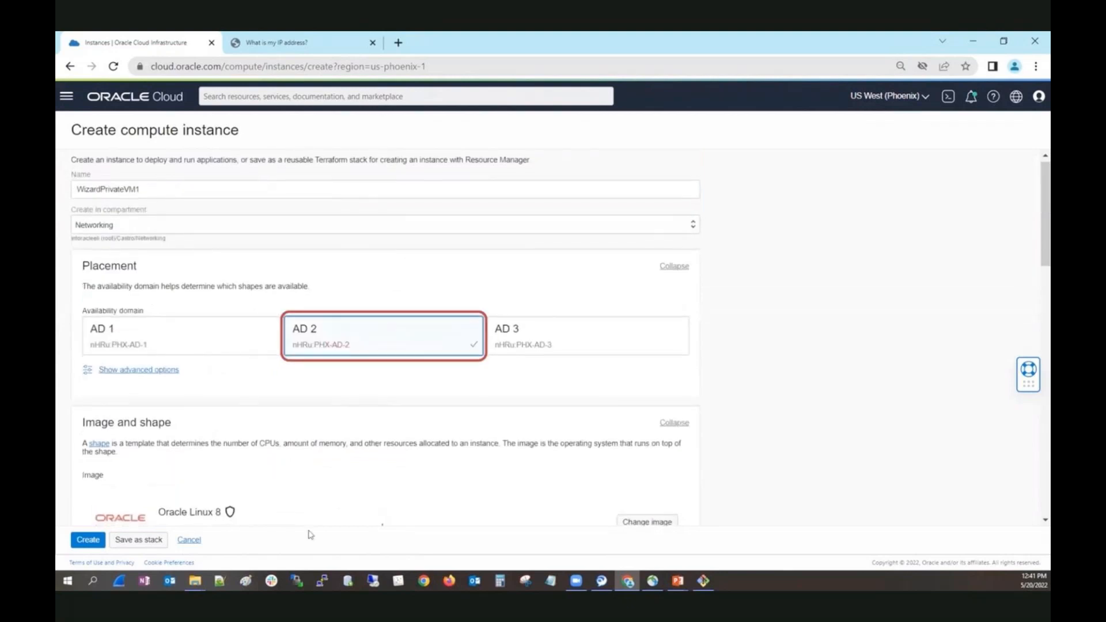
# Set the instance's subnet to Private Subnet-WizardVCN (regional) within WizardVCN.
pyautogui.scroll(-1, 330, 485)
pyautogui.scroll(-5, 330, 485)
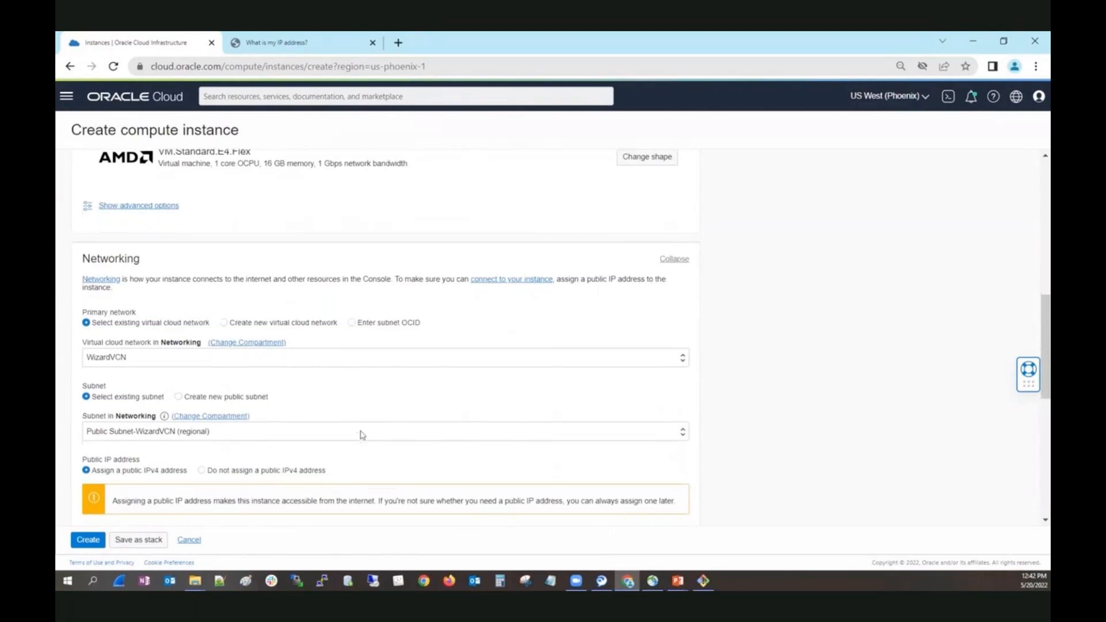
pyautogui.click(361, 434)
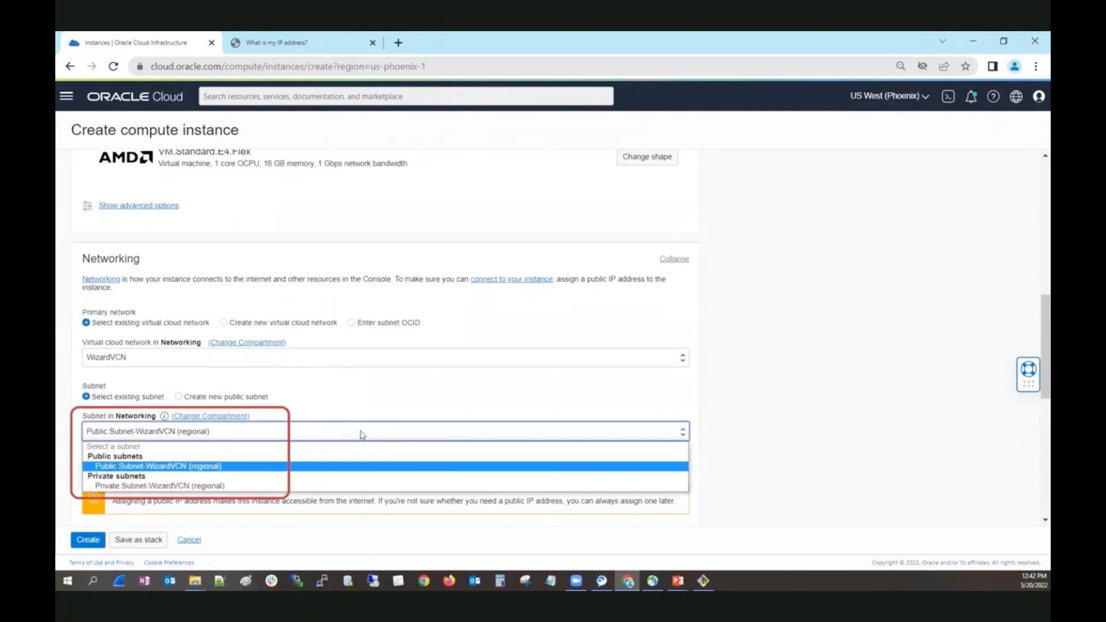
pyautogui.click(251, 486)
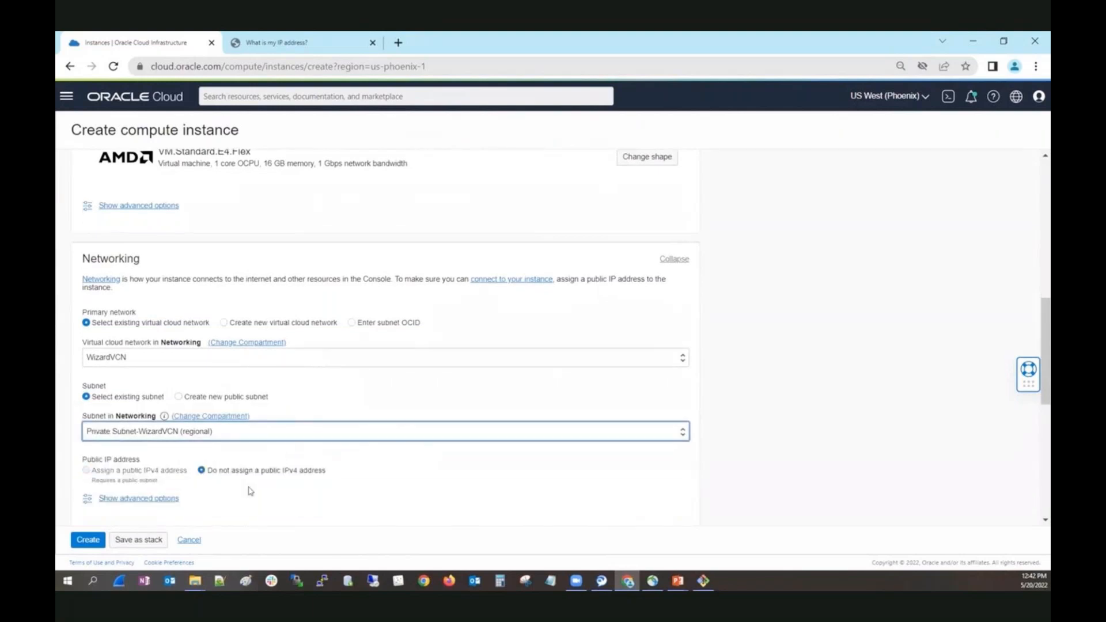
# Choose to upload a public key file for the instance's SSH access and add team.pub from the Llaves folder.
pyautogui.scroll(-4, 274, 466)
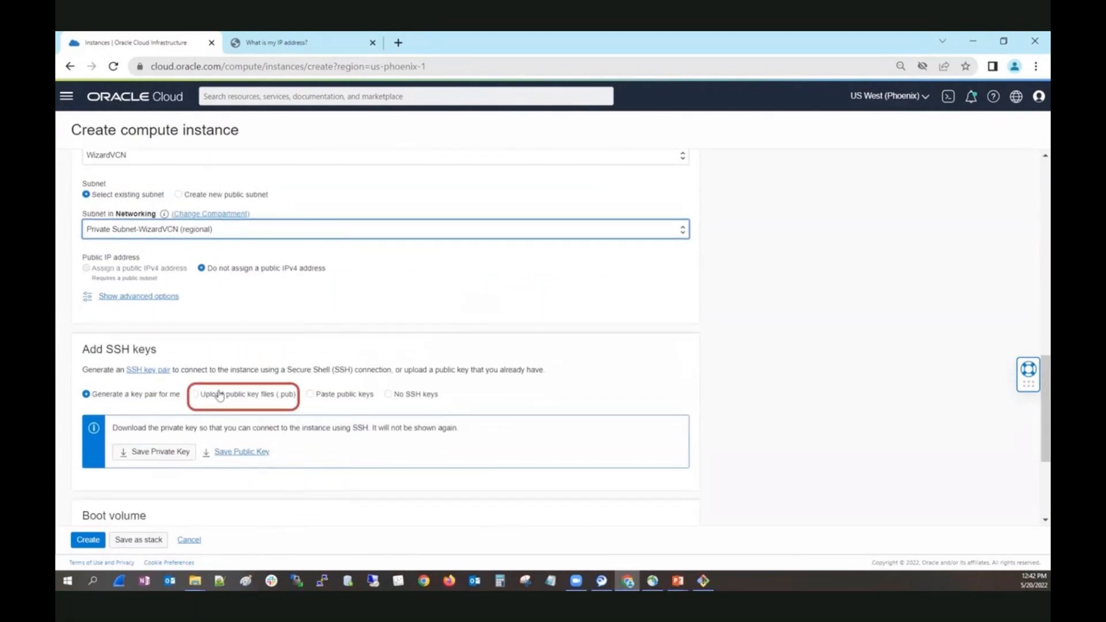
pyautogui.click(219, 395)
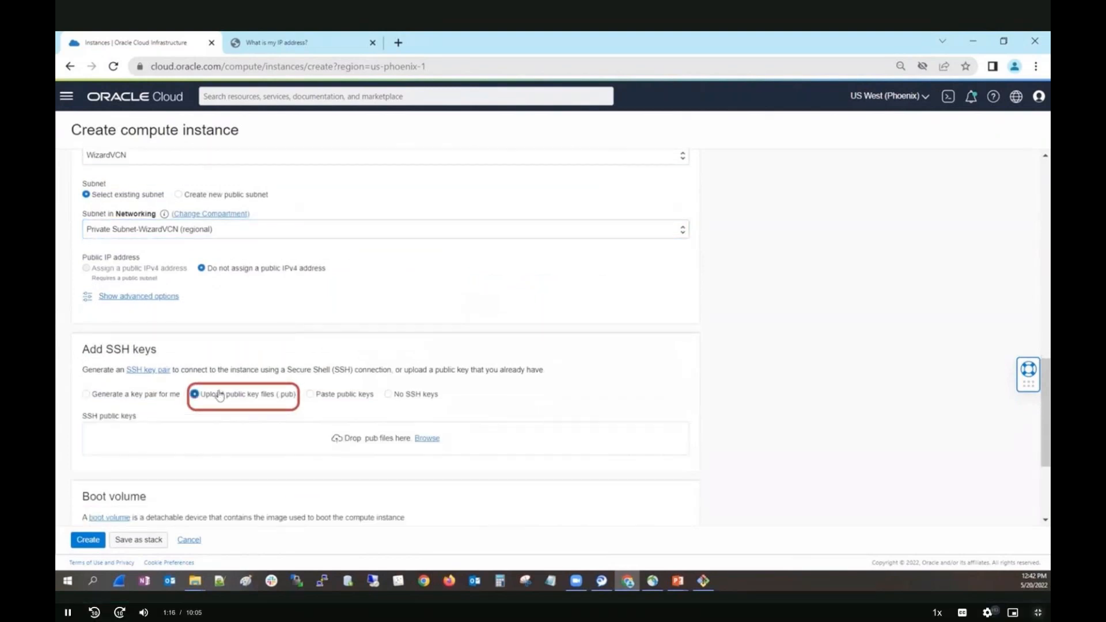
pyautogui.click(427, 438)
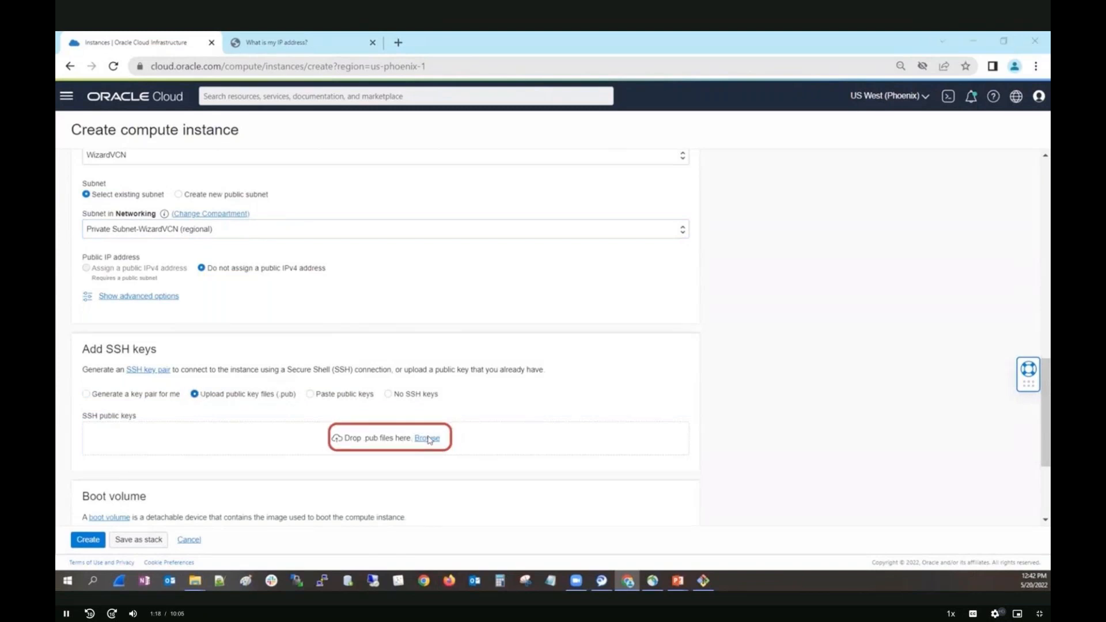
pyautogui.click(384, 222)
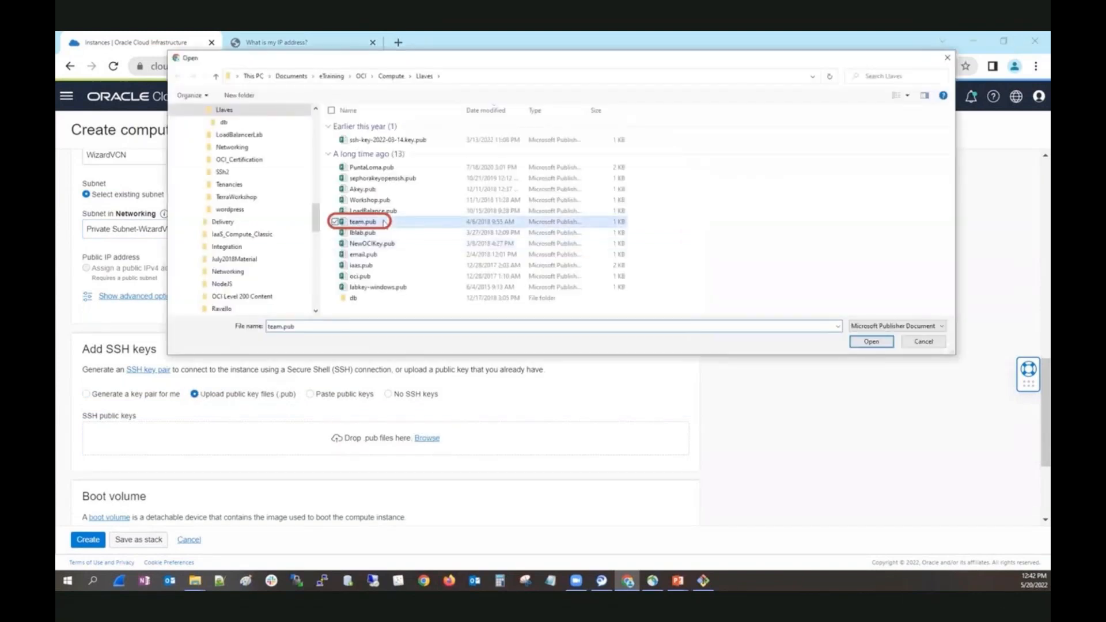
pyautogui.click(871, 342)
# Enable the Bastion plugin in the instance's advanced Oracle Cloud Agent options and create the instance.
pyautogui.scroll(-3, 569, 402)
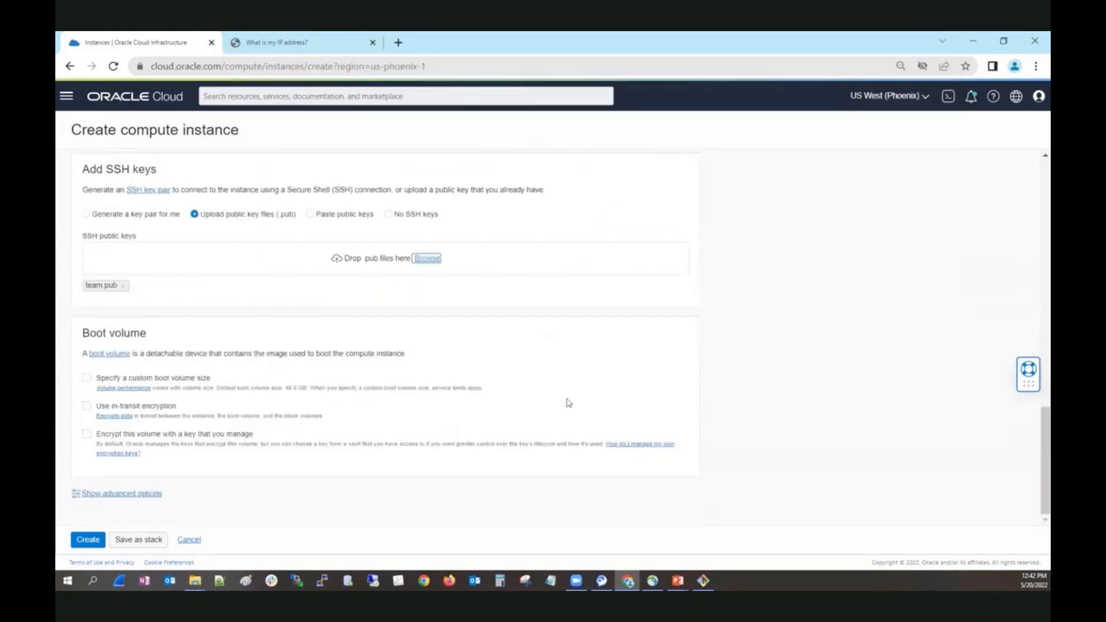
pyautogui.click(136, 499)
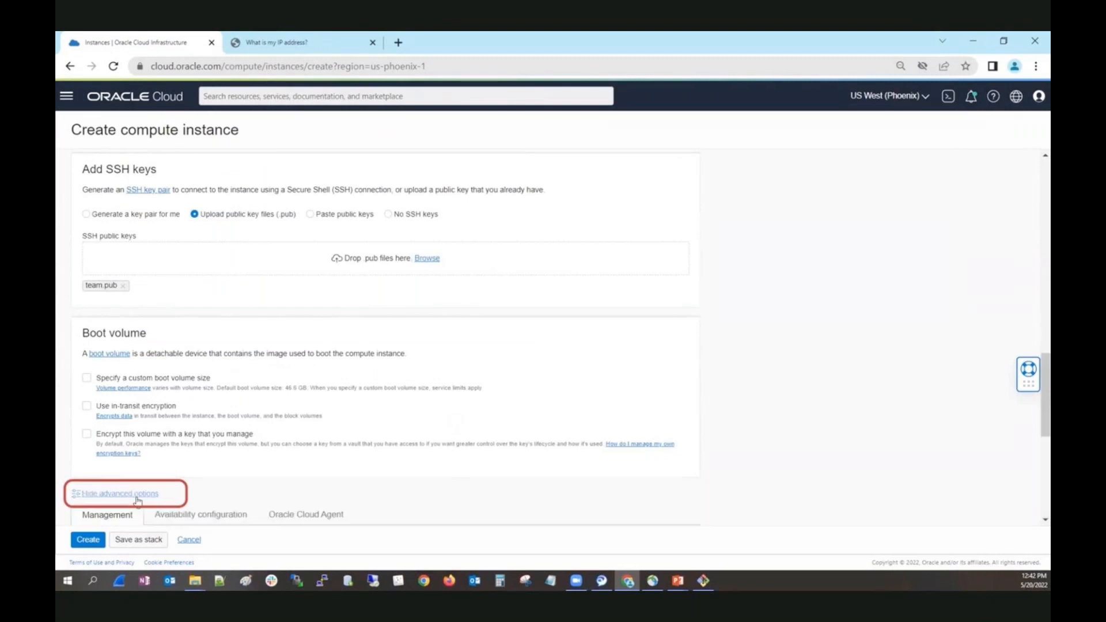
pyautogui.click(306, 516)
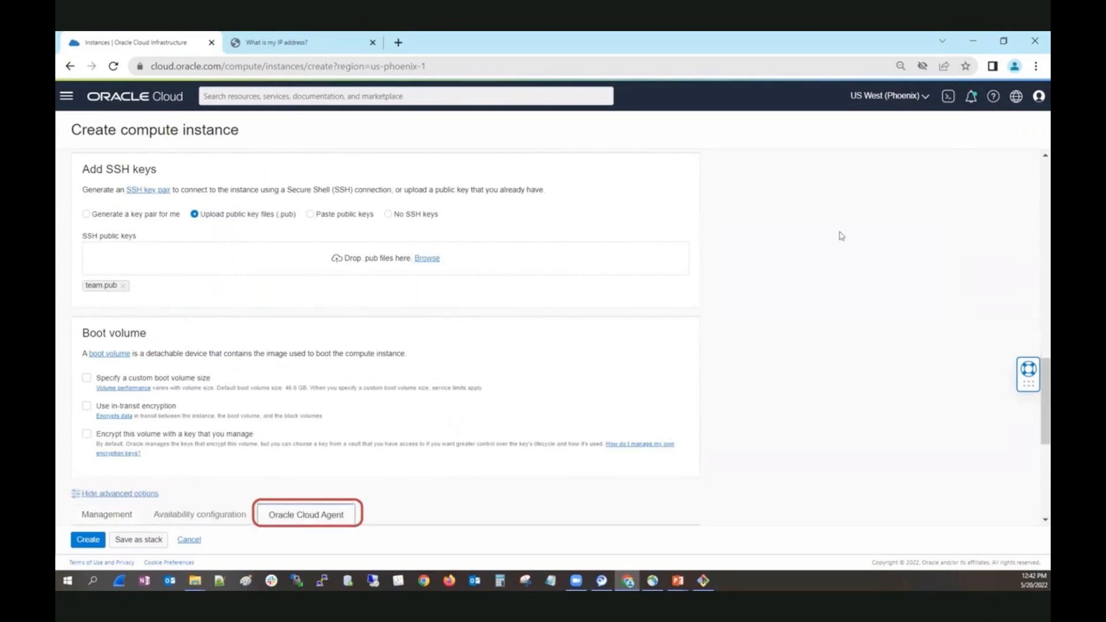
pyautogui.scroll(-1, 836, 247)
pyautogui.scroll(-2, 837, 247)
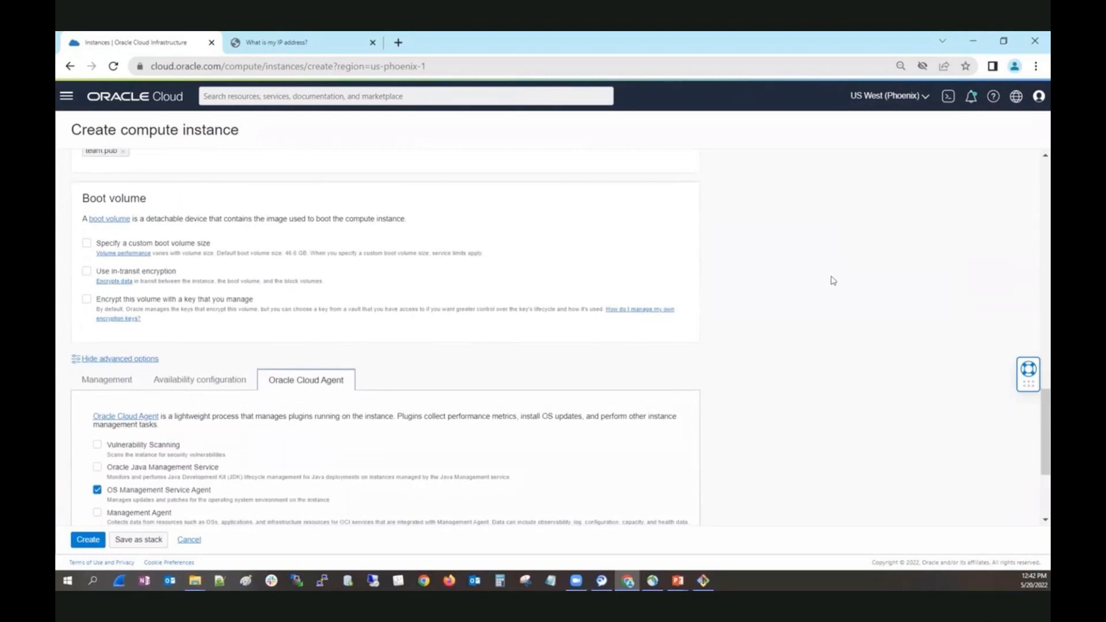
pyautogui.scroll(-4, 830, 282)
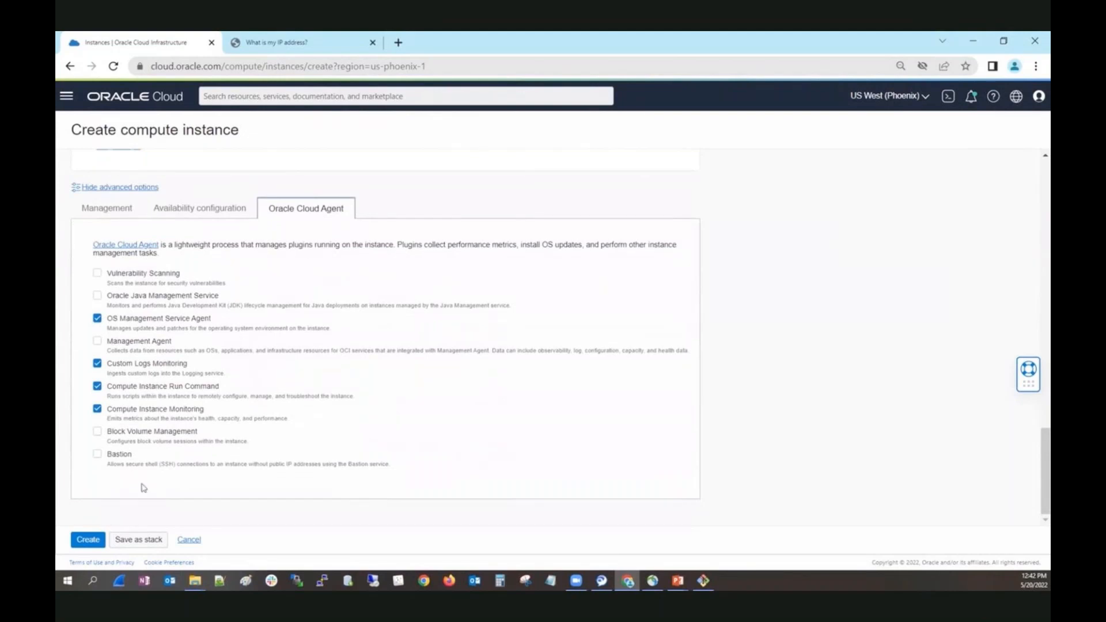
pyautogui.click(97, 455)
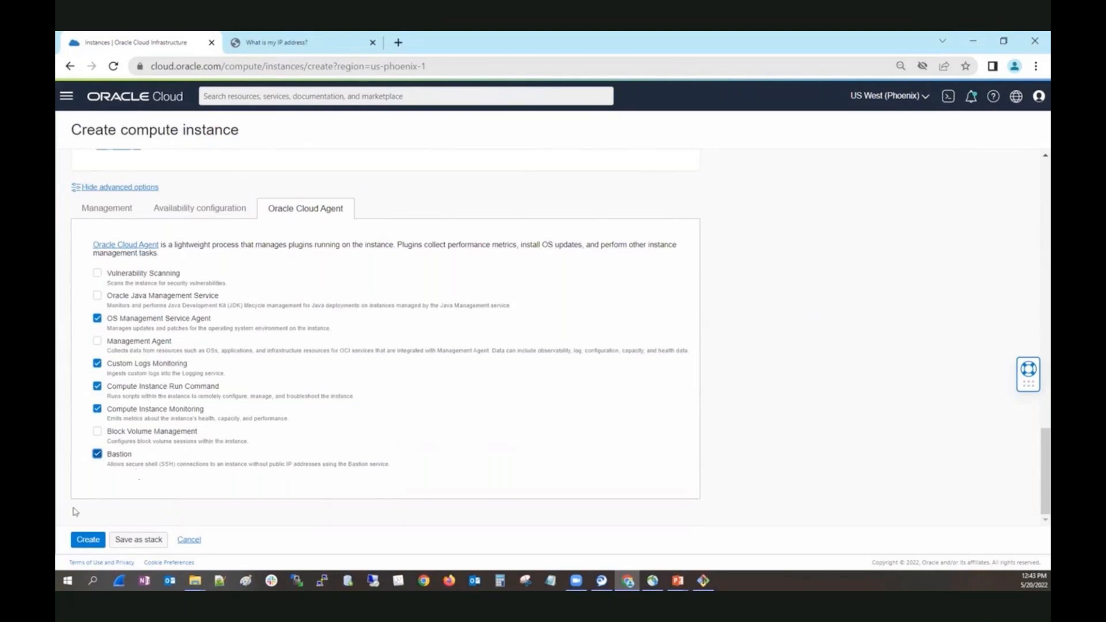
pyautogui.click(88, 540)
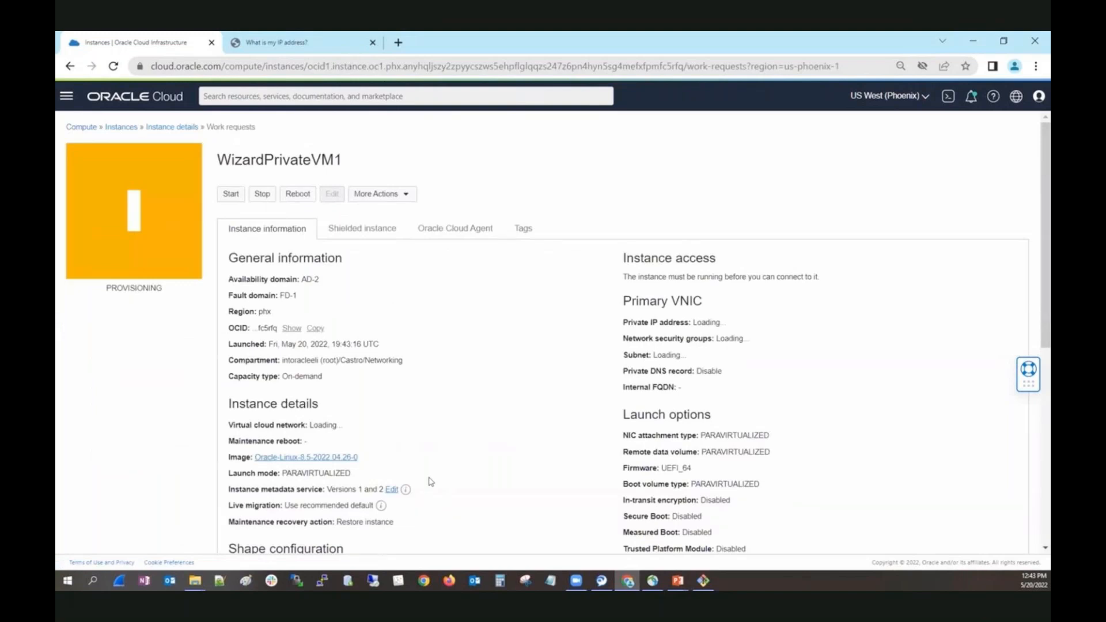
# Open the Bastion service page listing the bastions in the Networking compartment.
pyautogui.click(65, 95)
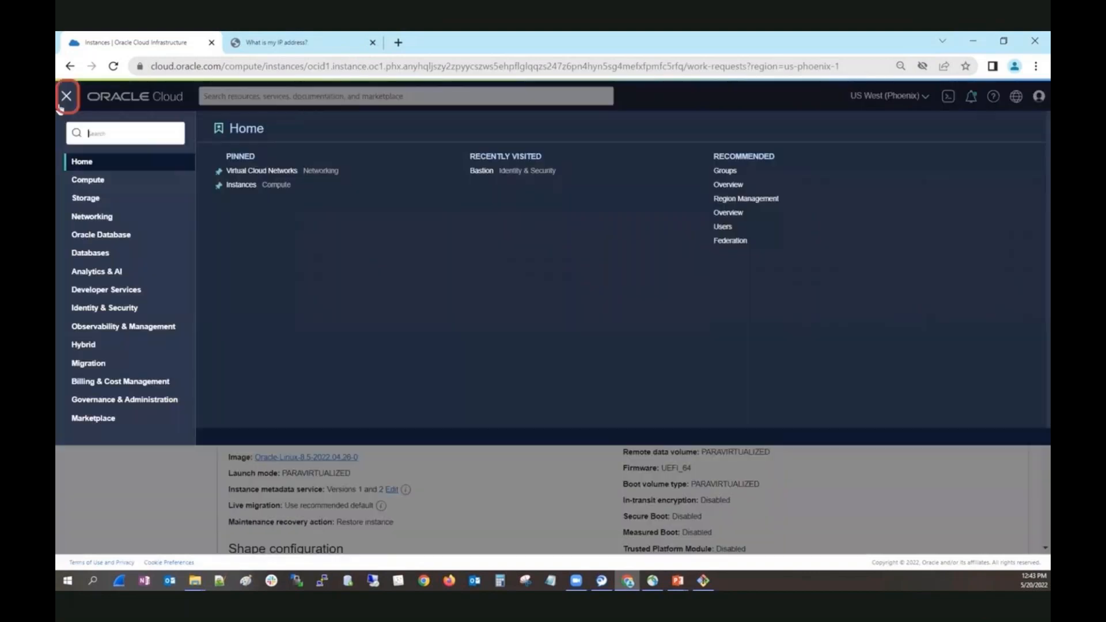
pyautogui.click(103, 218)
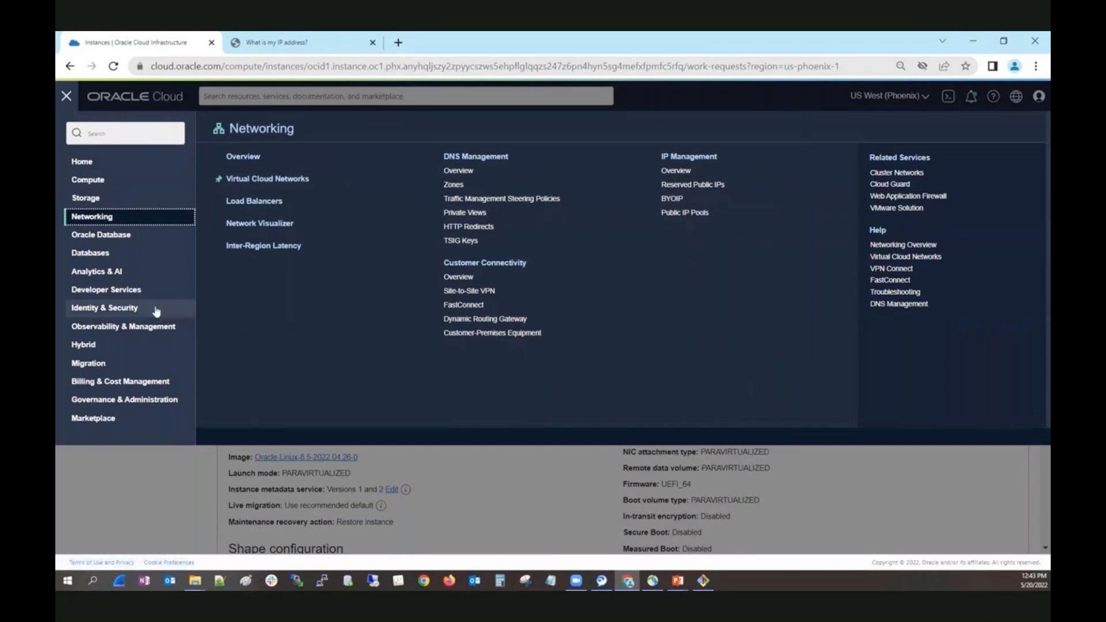
pyautogui.click(107, 311)
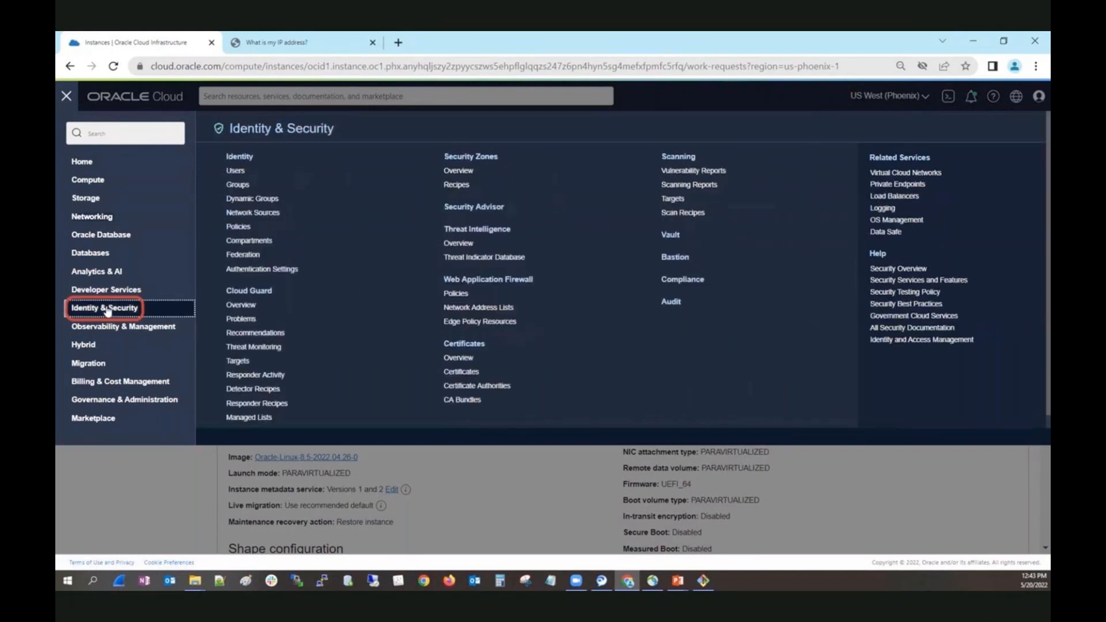
pyautogui.click(673, 260)
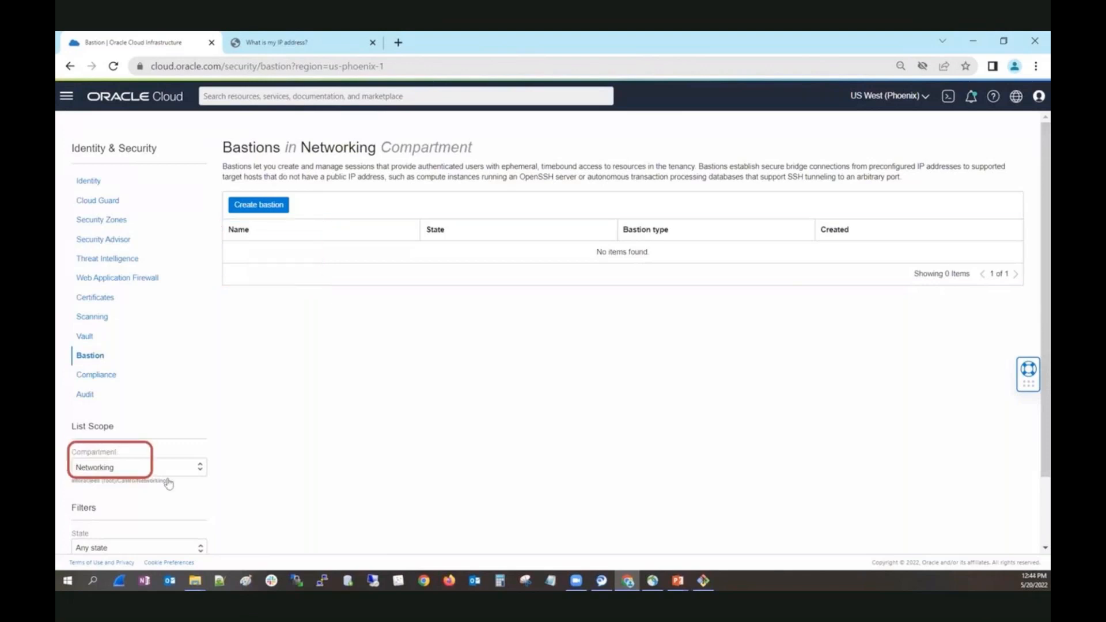
# Start creating a bastion in the Networking compartment and name it BastionDemo.
pyautogui.click(258, 205)
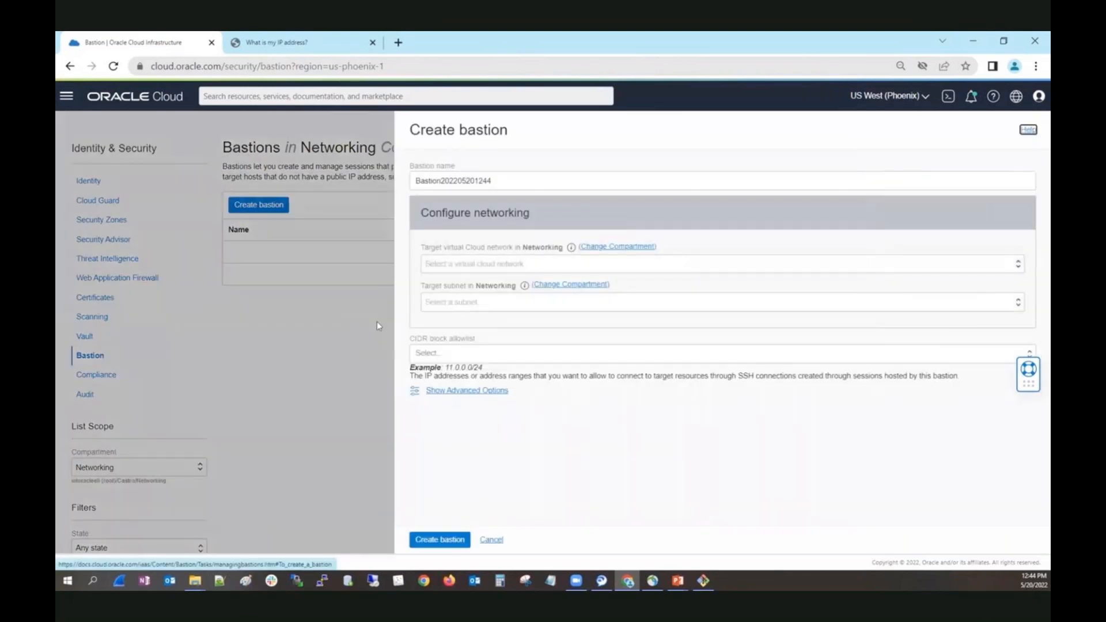
pyautogui.doubleClick(514, 182)
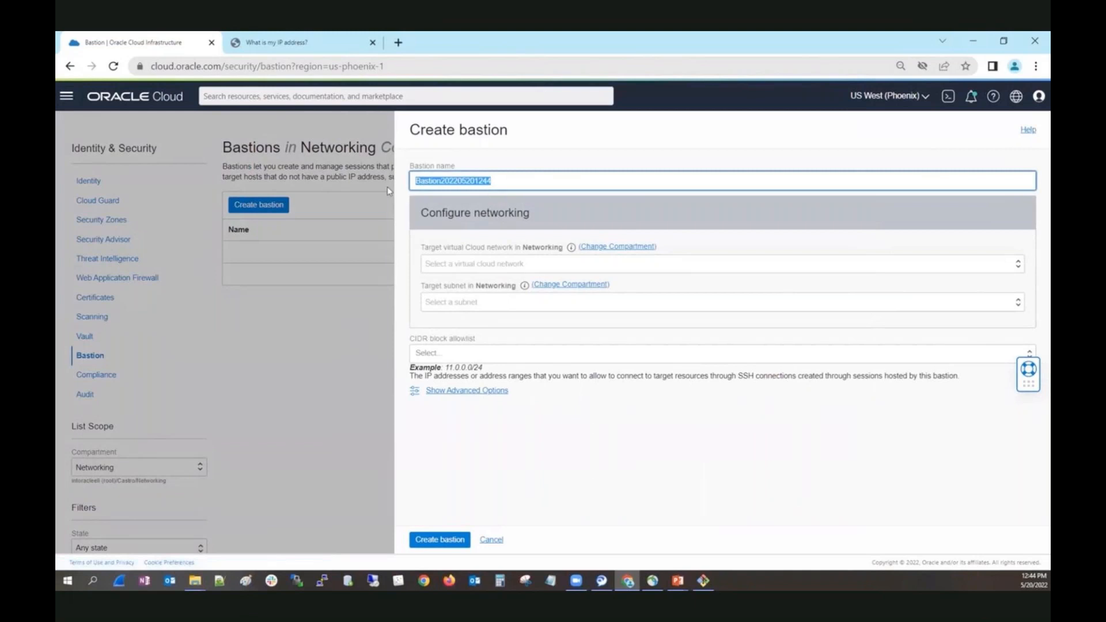
pyautogui.write('Bas')
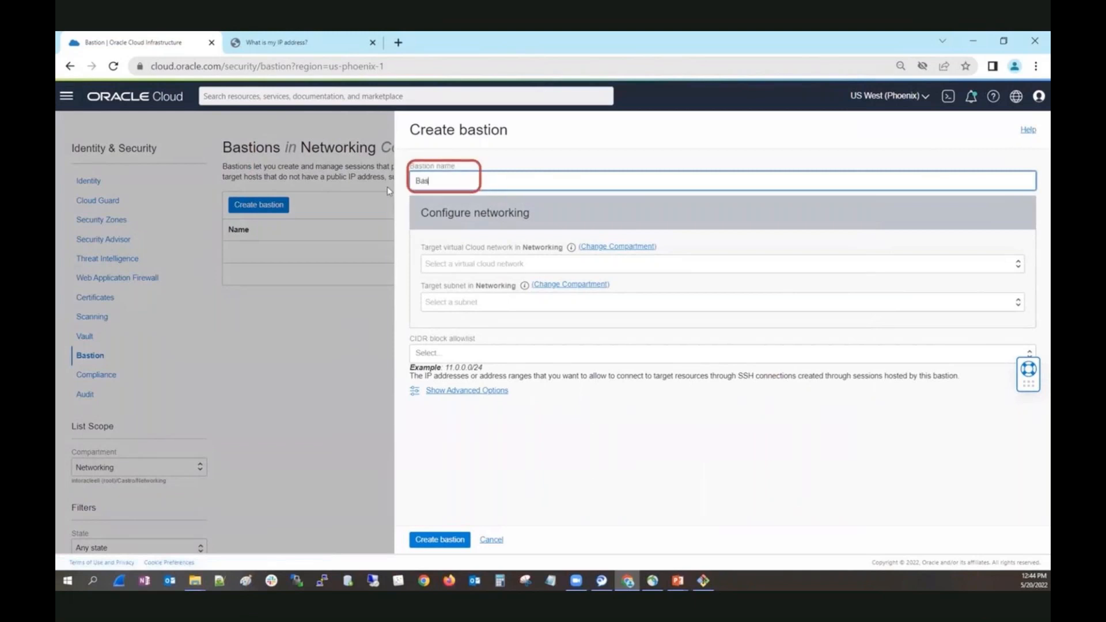
pyautogui.write('tionDemo')
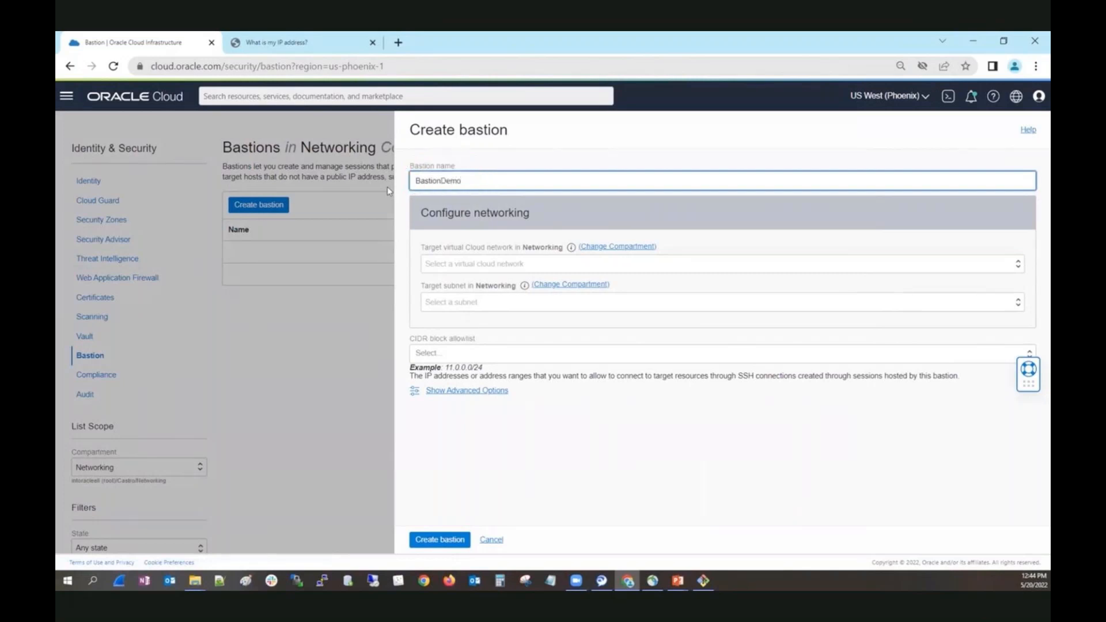
# Set the bastion's target virtual cloud network to WizardVCN and its target subnet to Private Subnet-WizardVCN.
pyautogui.click(497, 266)
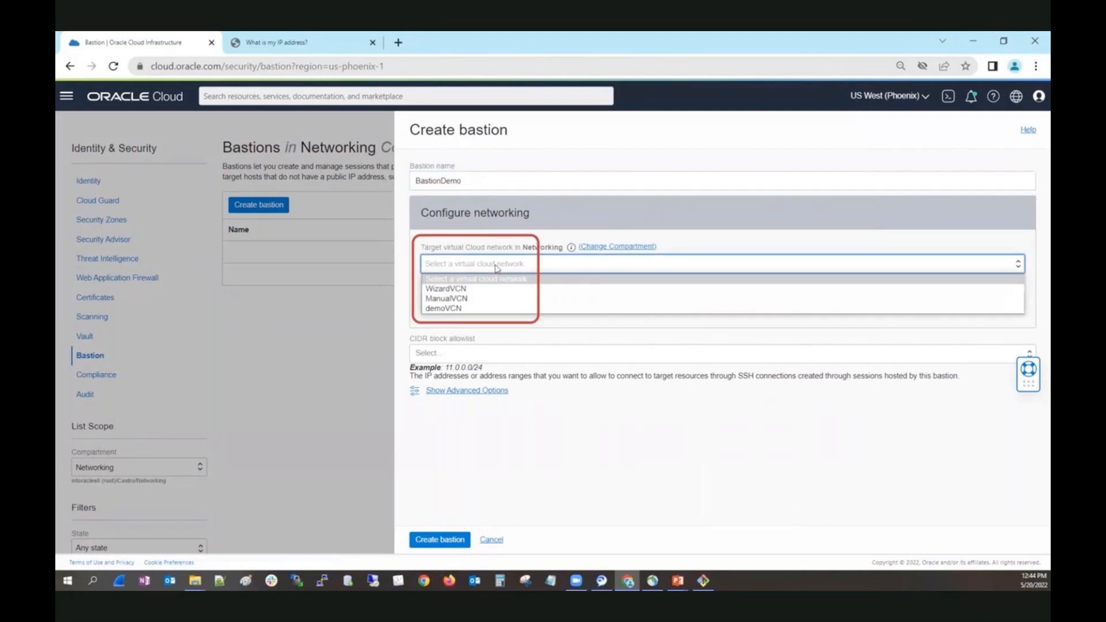
pyautogui.click(486, 289)
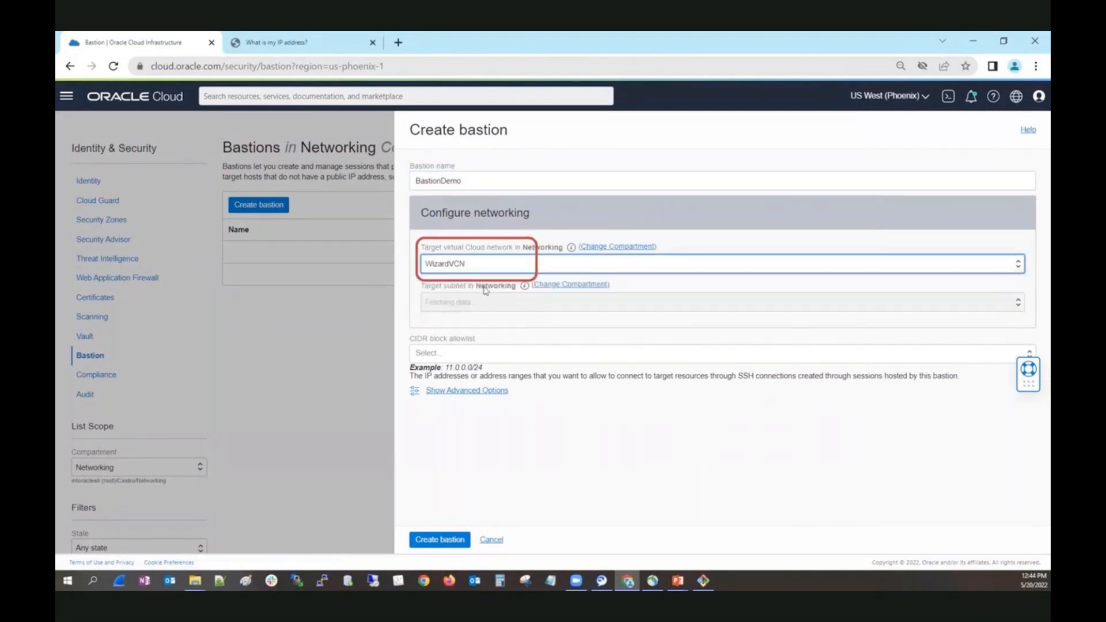
pyautogui.click(500, 303)
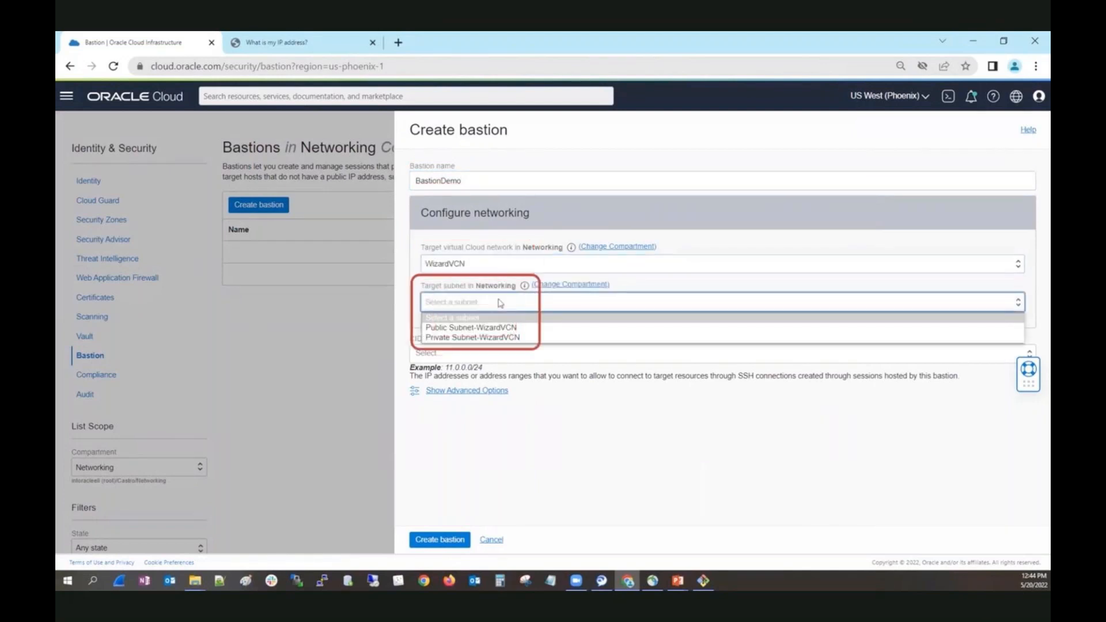
pyautogui.click(486, 338)
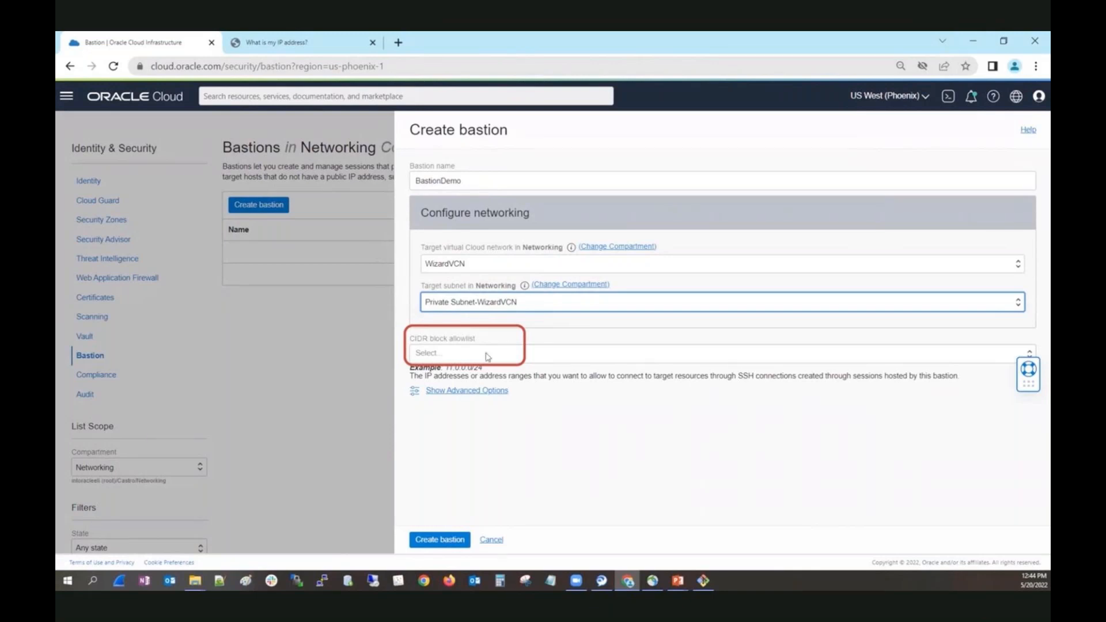
pyautogui.click(486, 355)
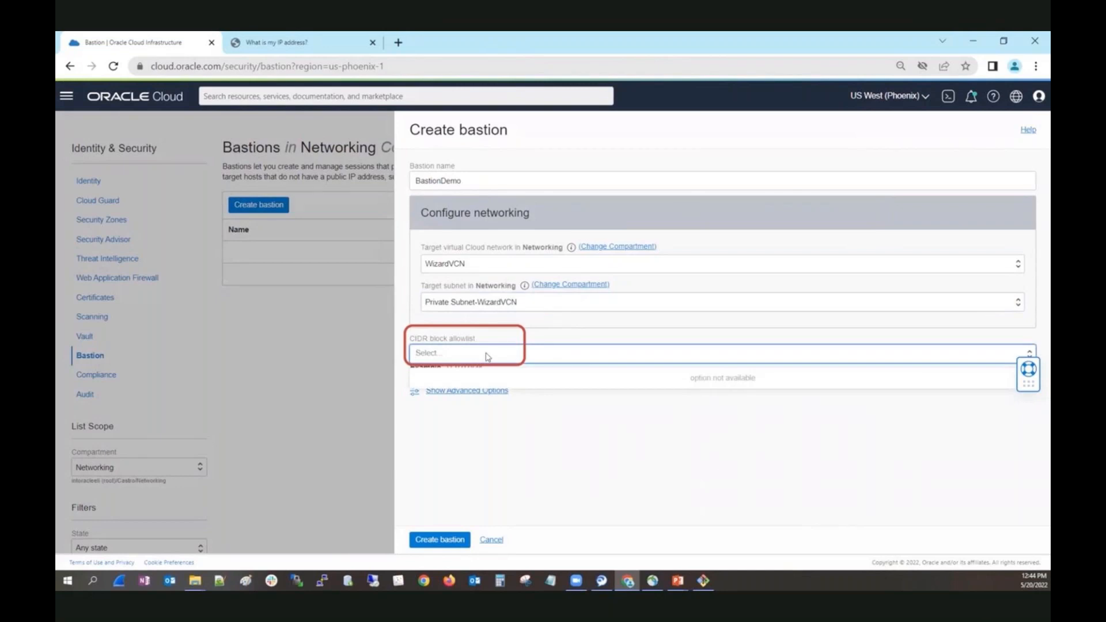
pyautogui.write('0.0.0.0/0')
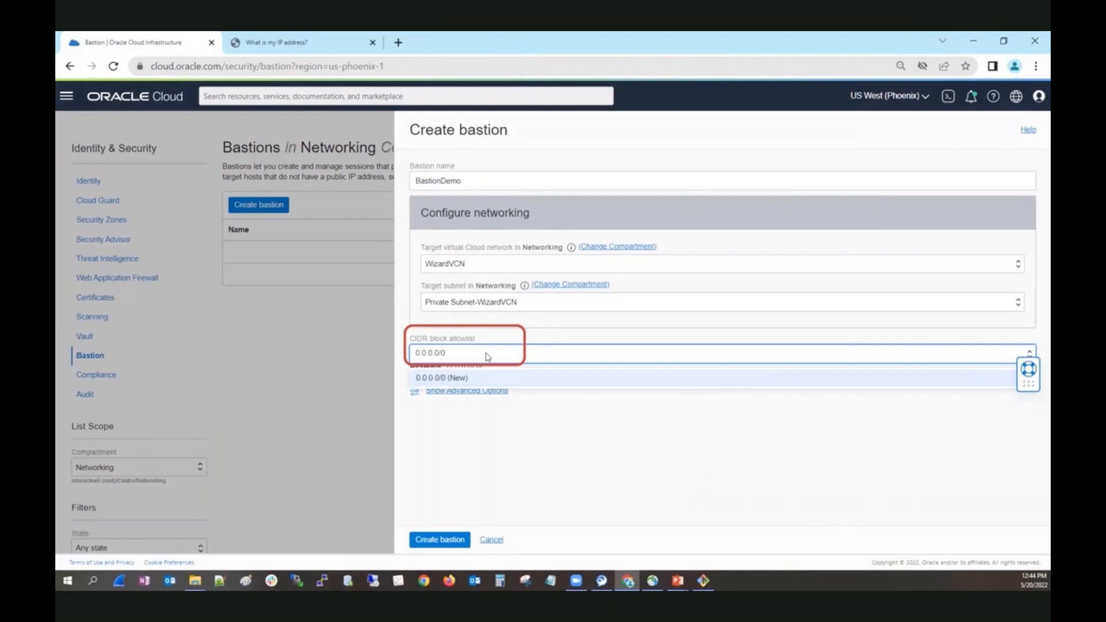
pyautogui.press('BackSpace')
pyautogui.press('BackSpace')
pyautogui.press('BackSpace')
pyautogui.press('BackSpace')
pyautogui.press('BackSpace')
pyautogui.press('BackSpace')
pyautogui.press('BackSpace')
pyautogui.press('BackSpace')
pyautogui.press('BackSpace')
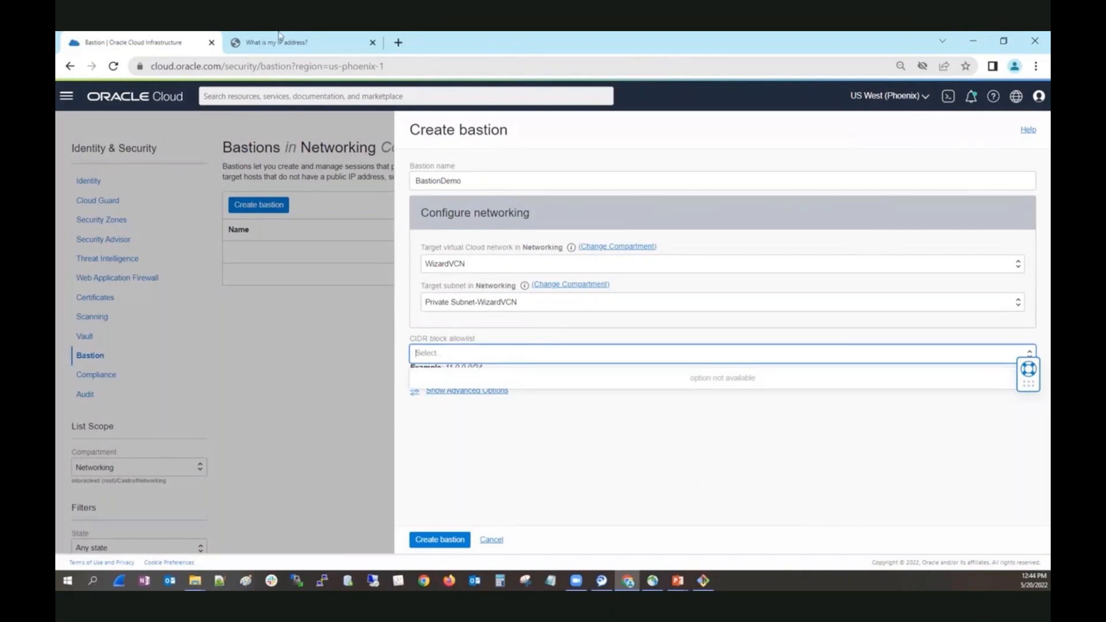
# Copy the computer's public IP address from the iplocation.net page.
pyautogui.click(296, 47)
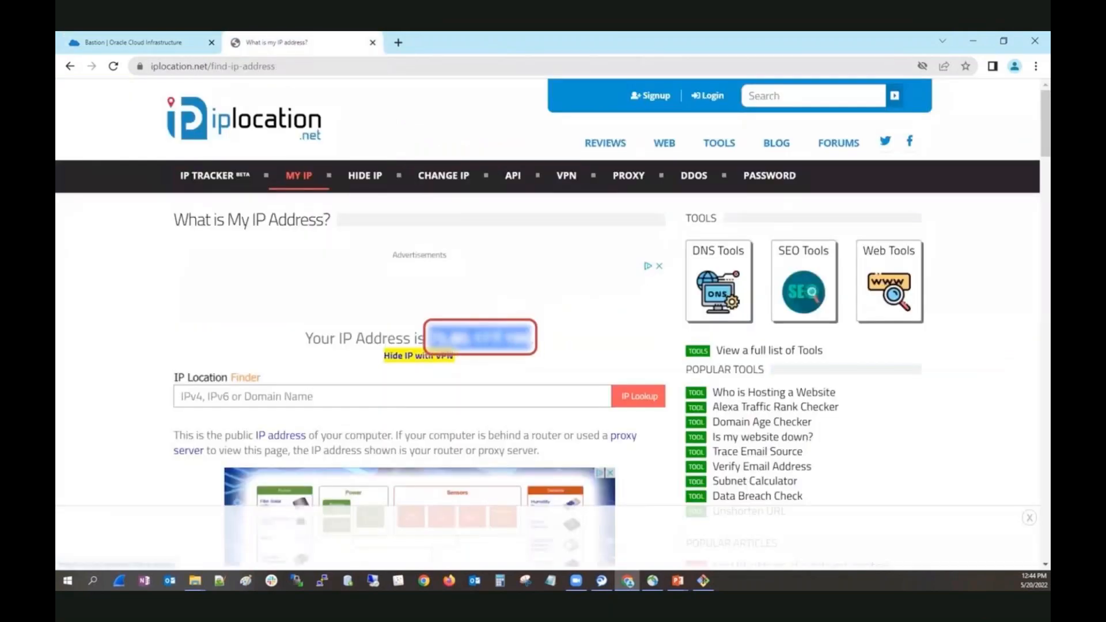
pyautogui.rightClick(499, 339)
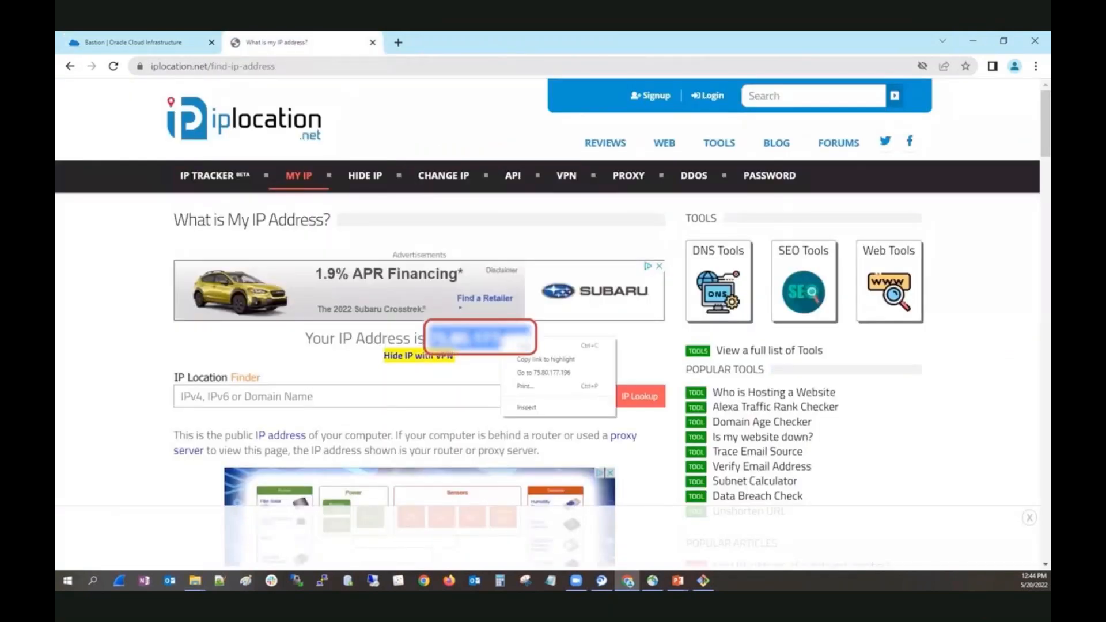
pyautogui.click(521, 358)
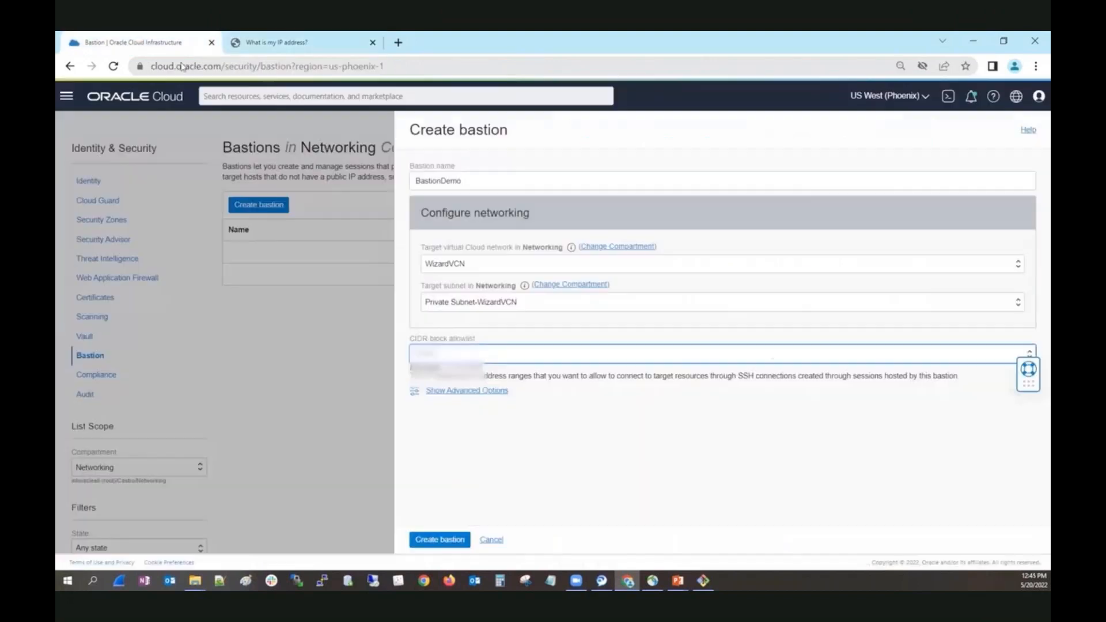
# Add the copied public IP address with a /32 suffix to the bastion's CIDR block allowlist and create the bastion.
pyautogui.click(152, 39)
pyautogui.click(513, 355)
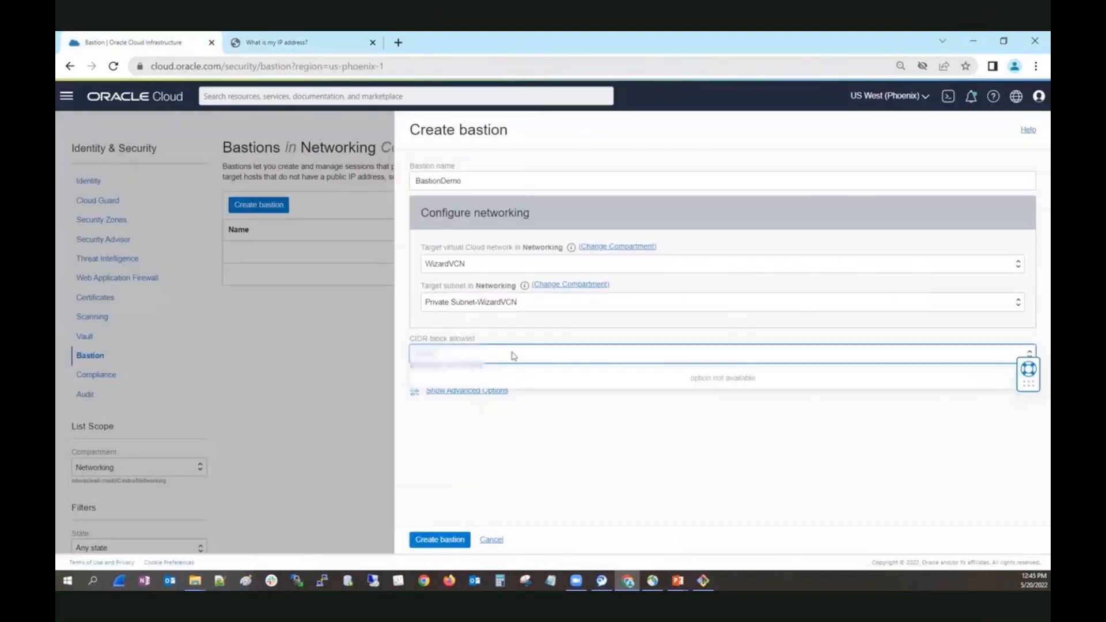
pyautogui.hotkey('ctrl', 'v')
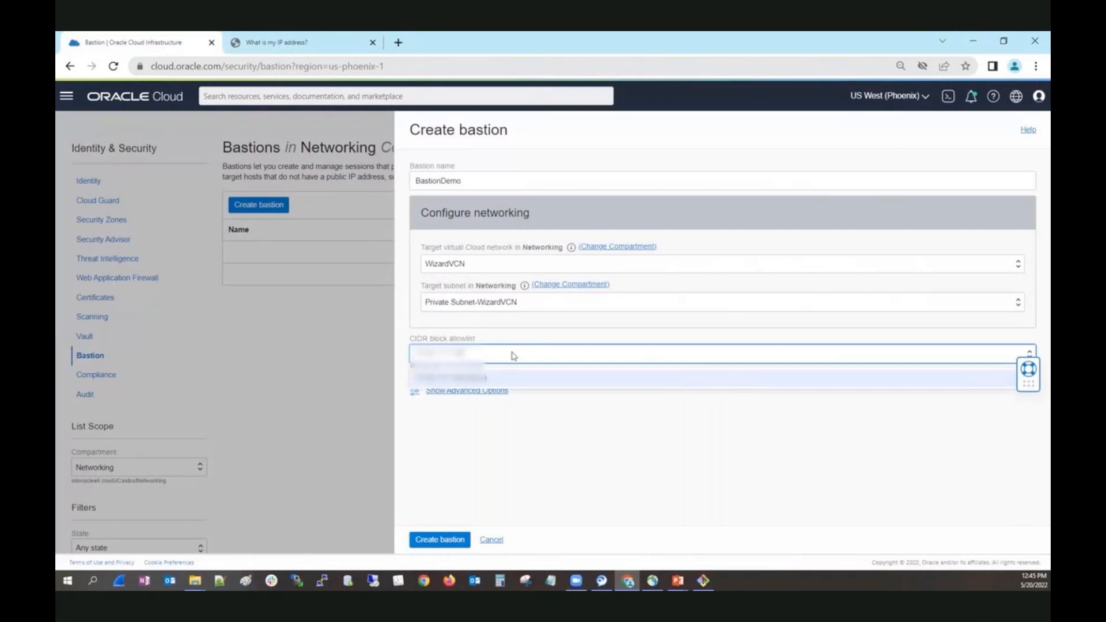
pyautogui.write('32')
pyautogui.press('Return')
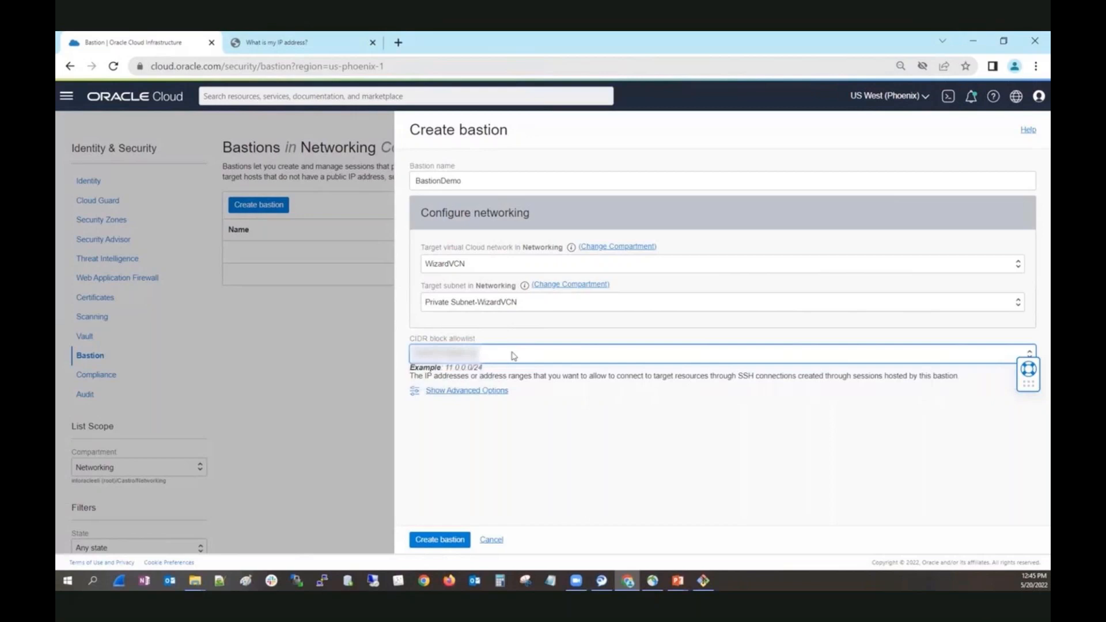
pyautogui.click(444, 540)
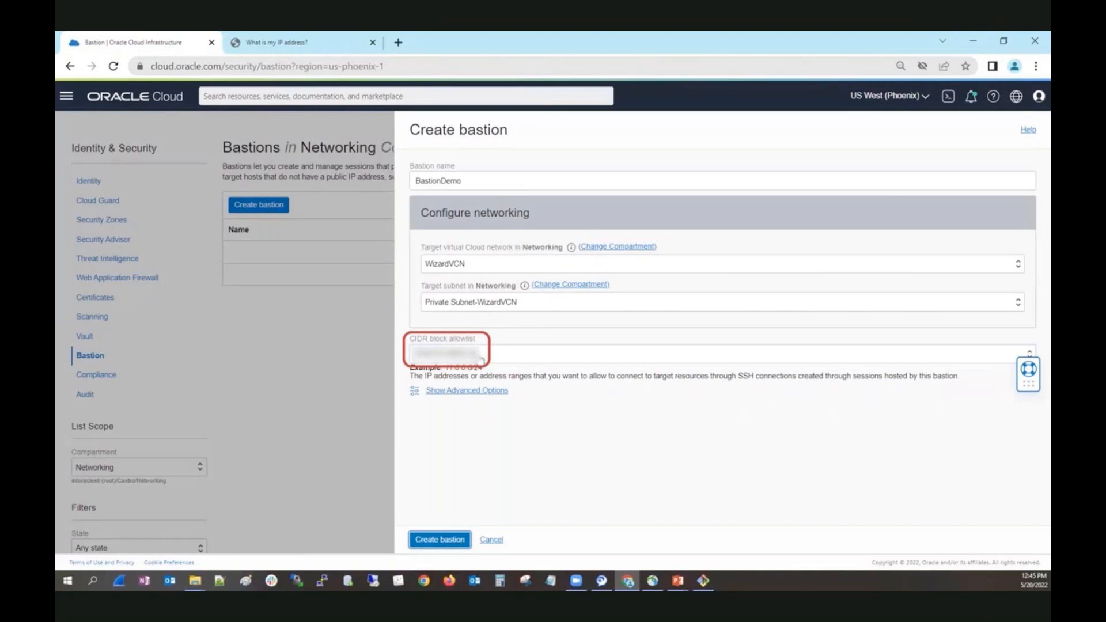
pyautogui.click(425, 544)
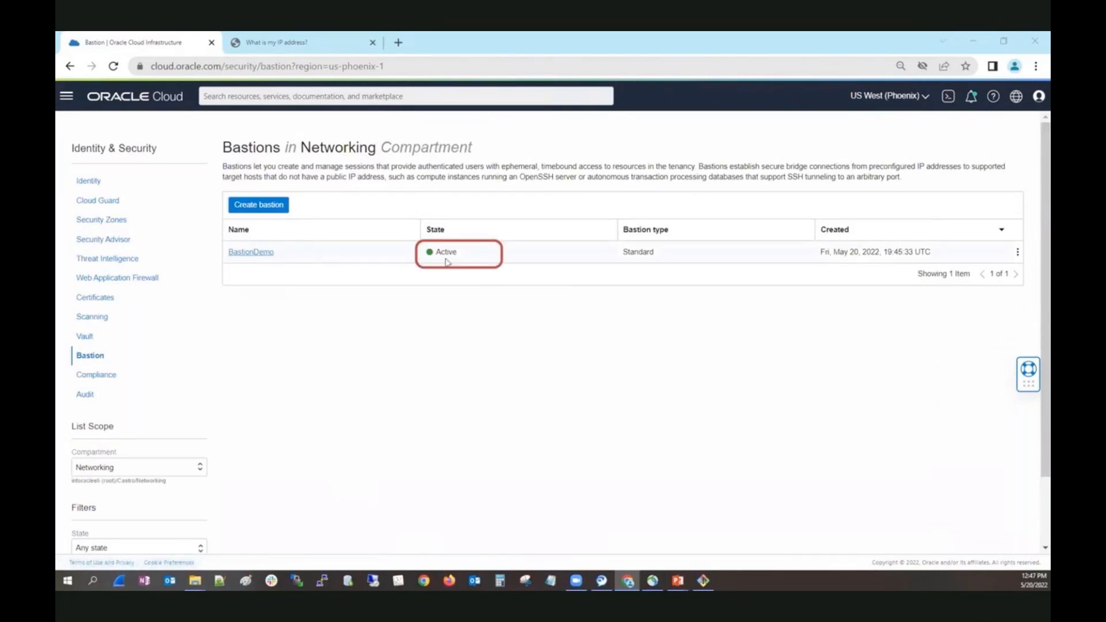
# Open BastionDemo and start creating a session of type Managed SSH session.
pyautogui.click(252, 253)
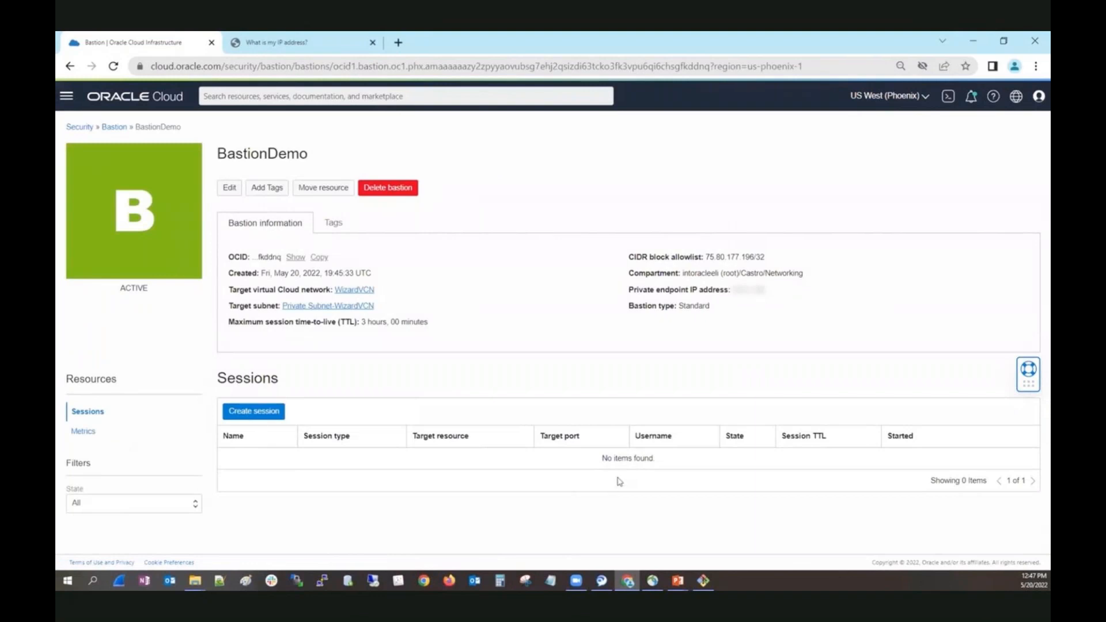
pyautogui.click(261, 416)
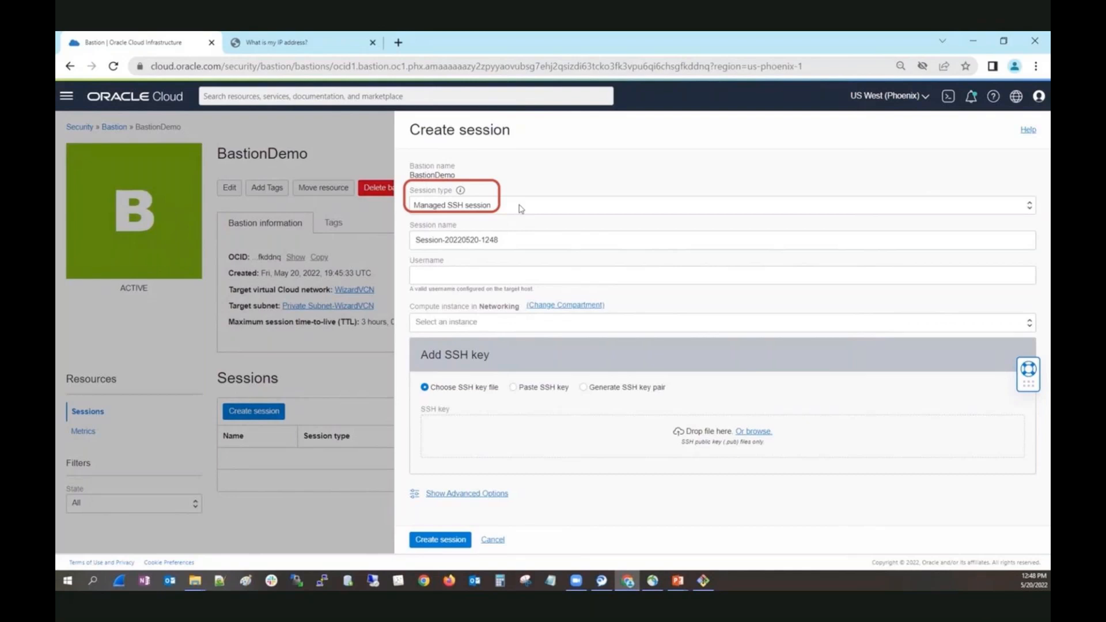
pyautogui.click(520, 206)
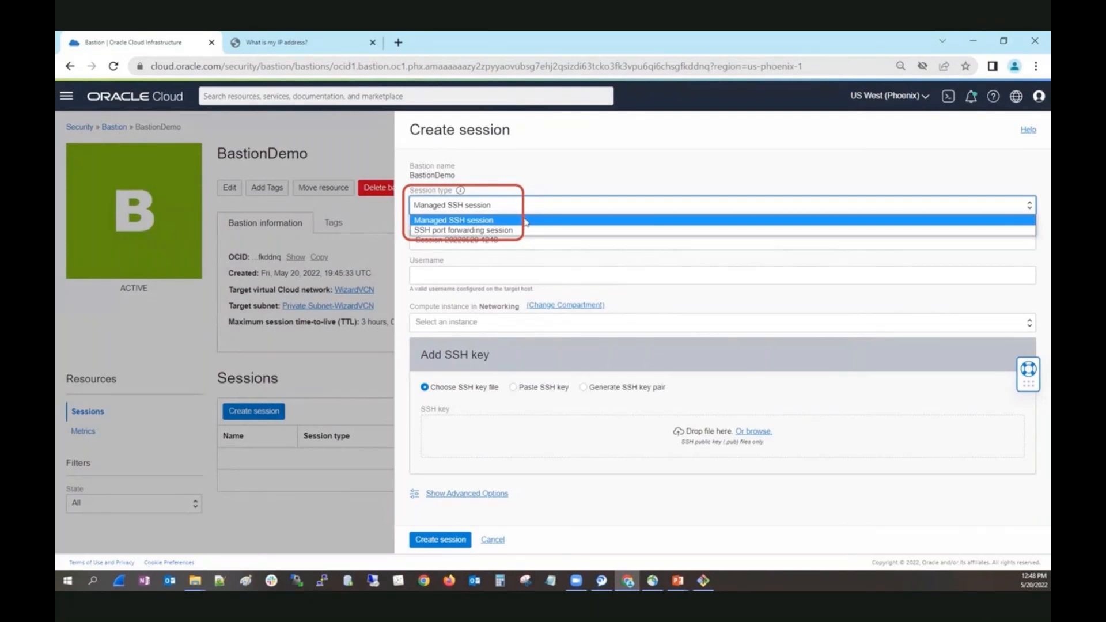
pyautogui.click(526, 221)
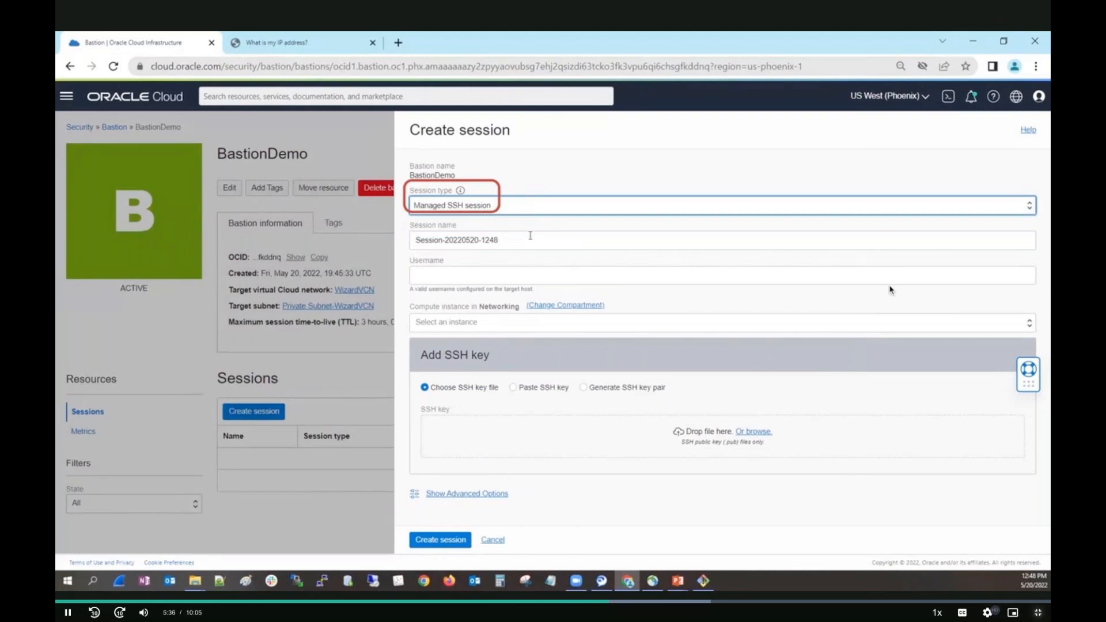
# Name the session DemoSession, set its username to opc and choose WizardPrivateVM1 as the compute instance.
pyautogui.moveTo(530, 241); pyautogui.dragTo(391, 250)
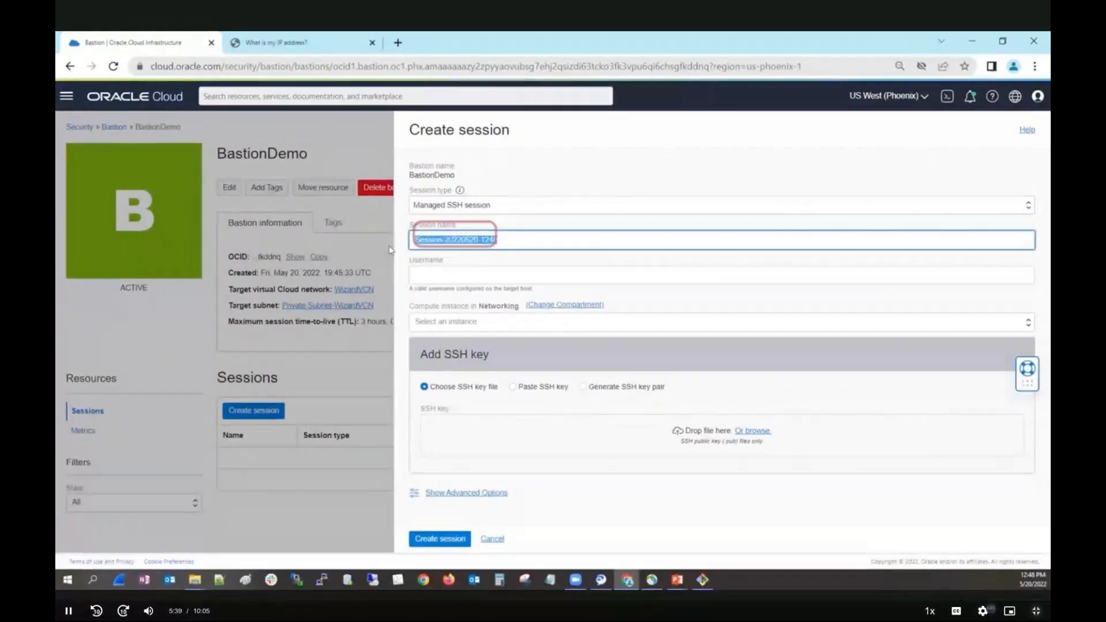
pyautogui.write('DemoSessio')
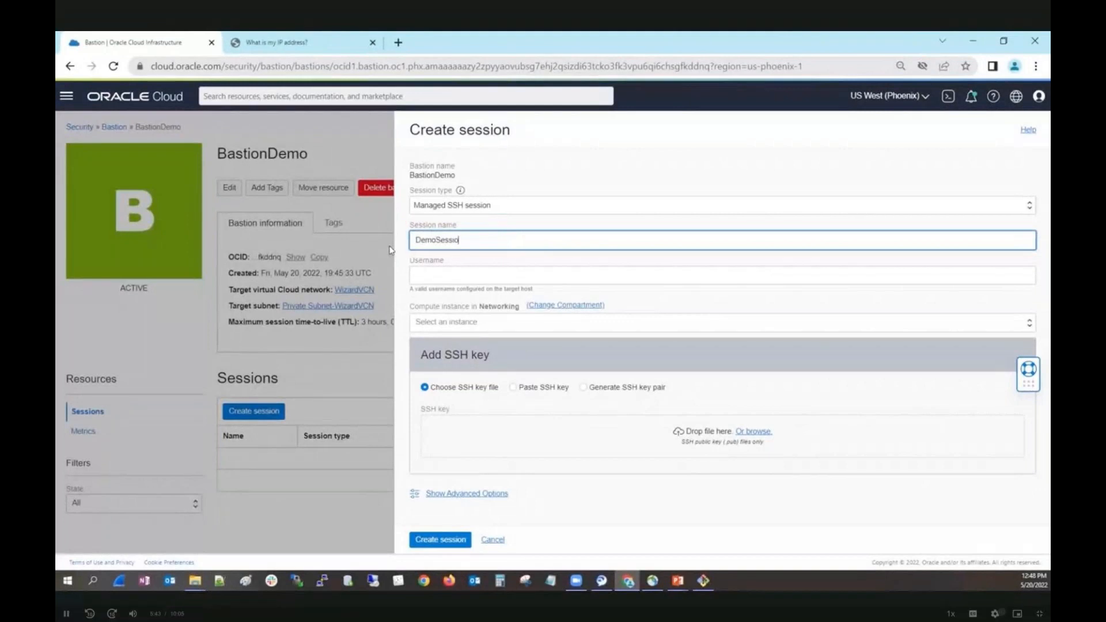
pyautogui.write('n')
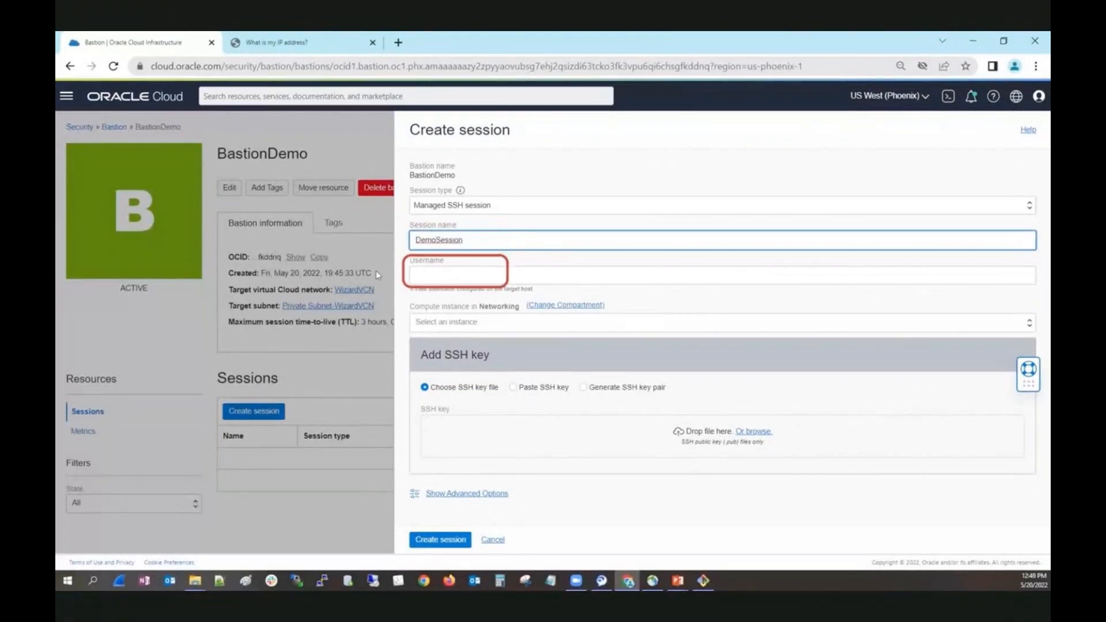
pyautogui.click(434, 274)
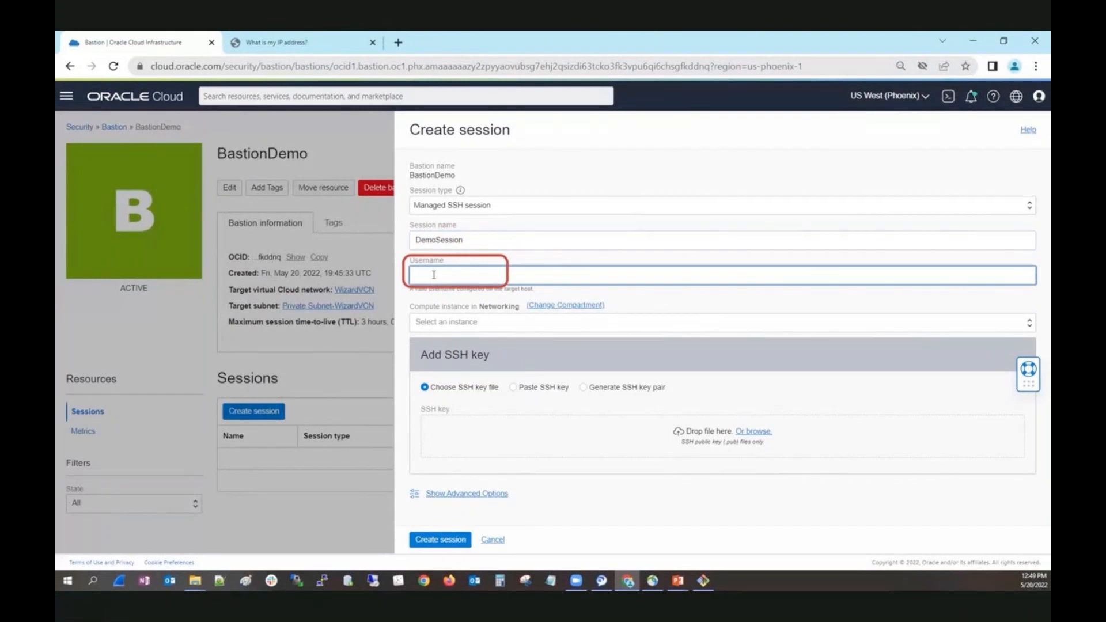
pyautogui.write('opc')
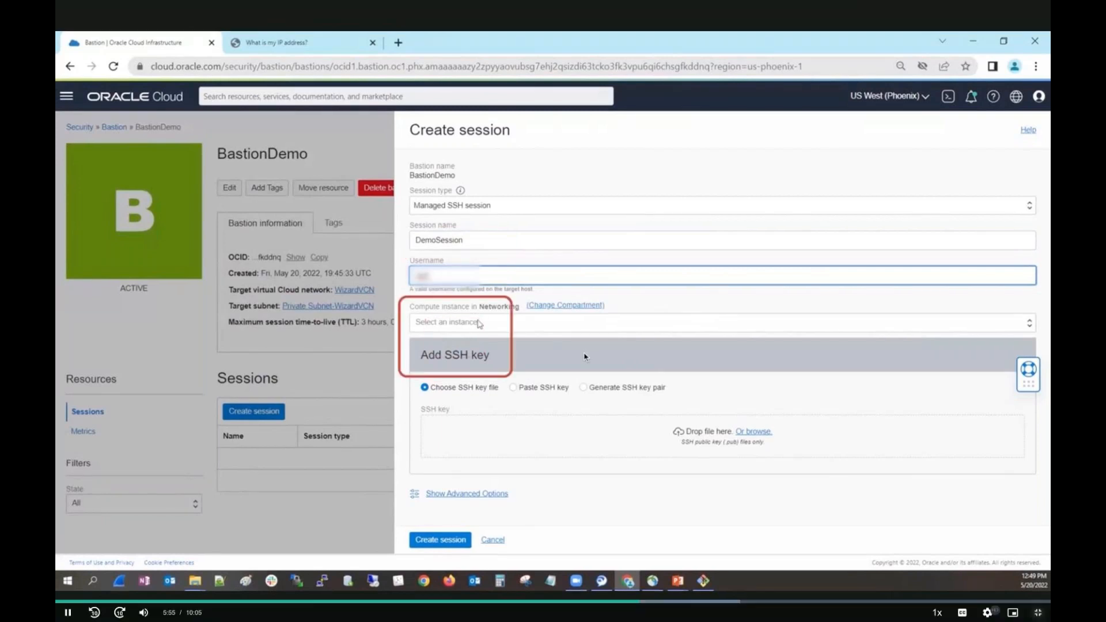
pyautogui.click(478, 323)
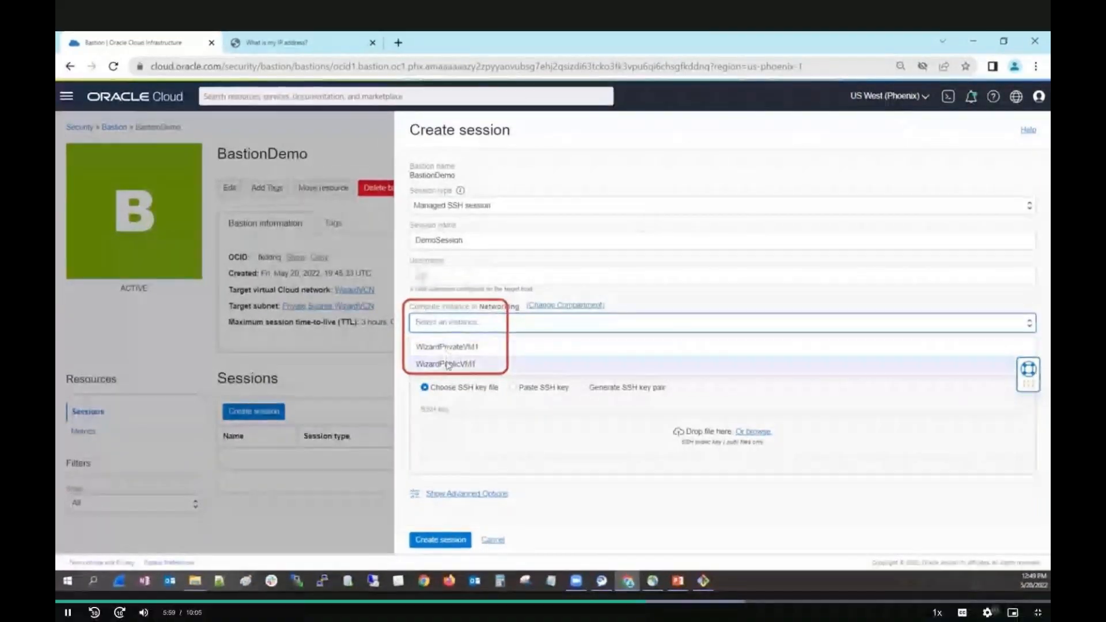
pyautogui.click(458, 347)
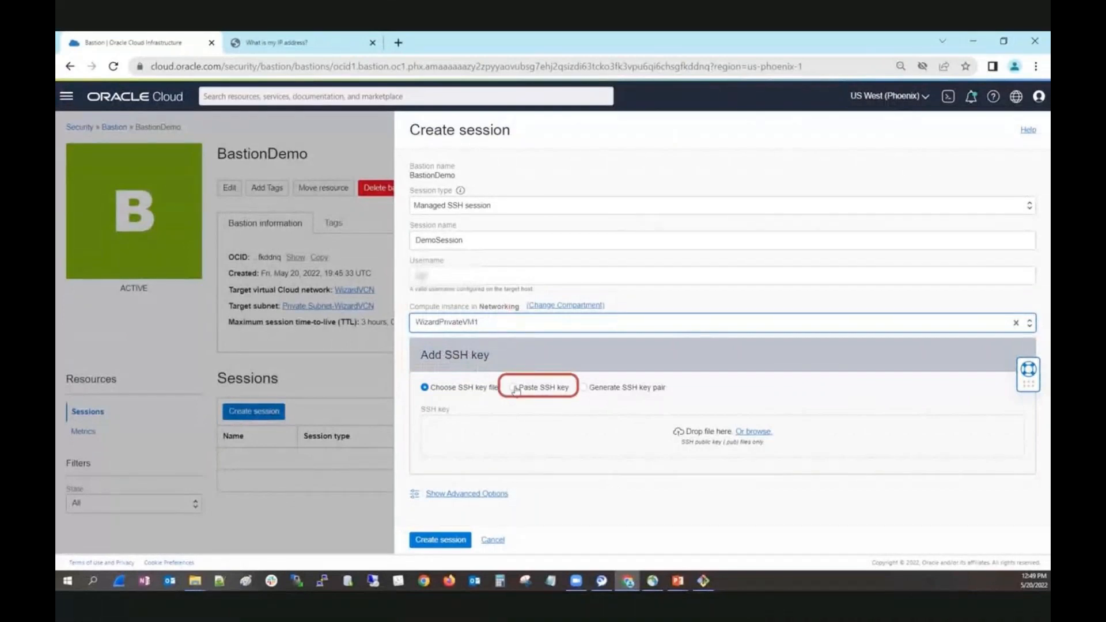
# Supply the public key file team.pub as the session's SSH key and create the session.
pyautogui.click(513, 388)
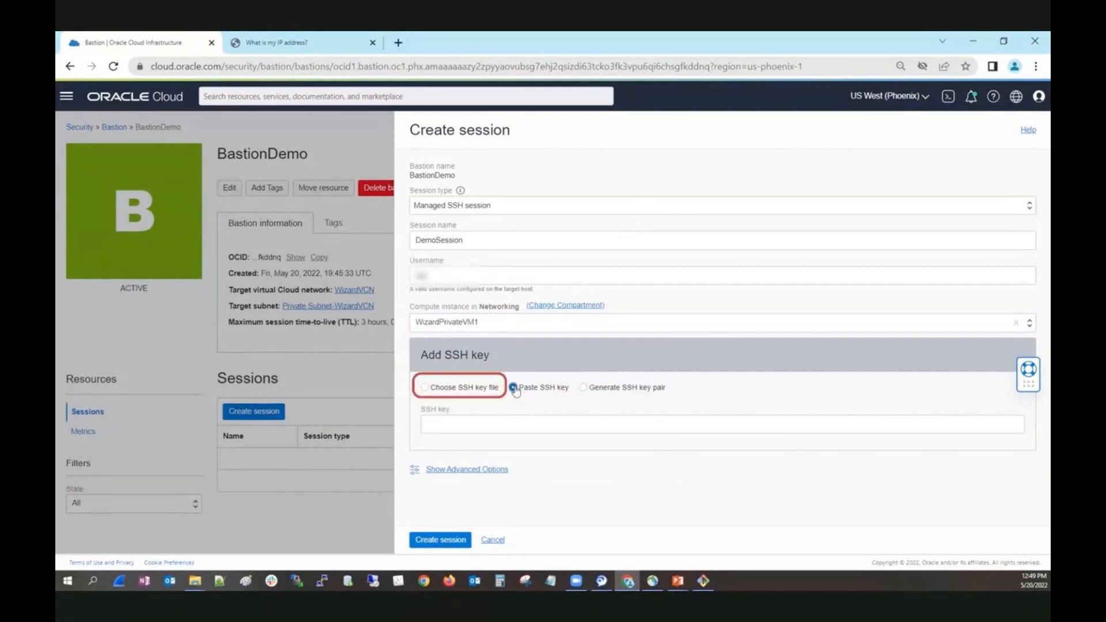
pyautogui.click(425, 388)
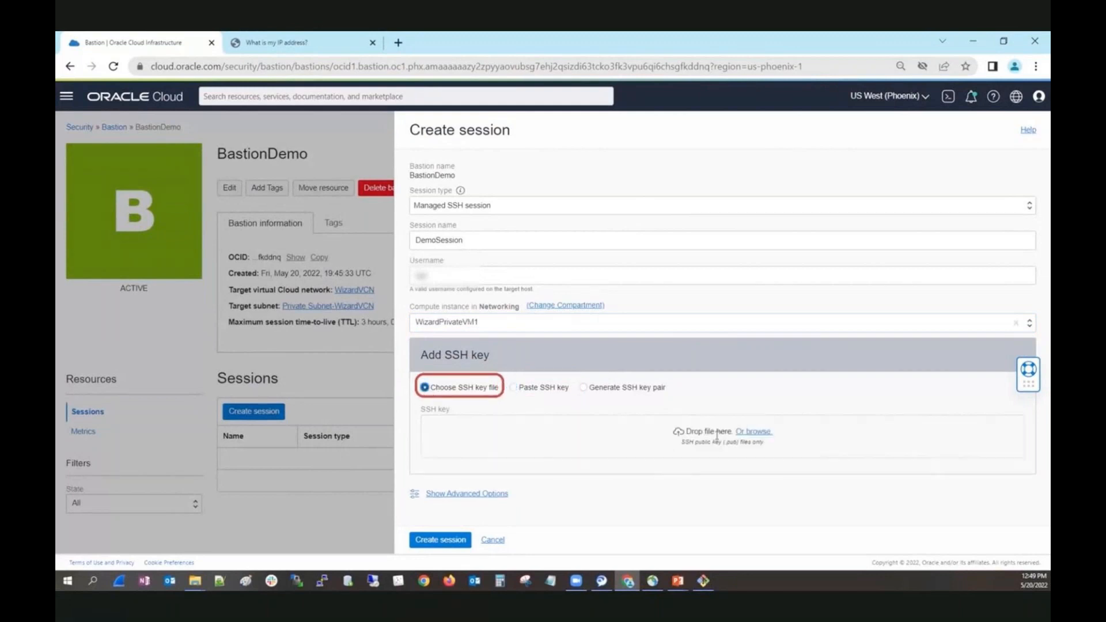
pyautogui.click(761, 433)
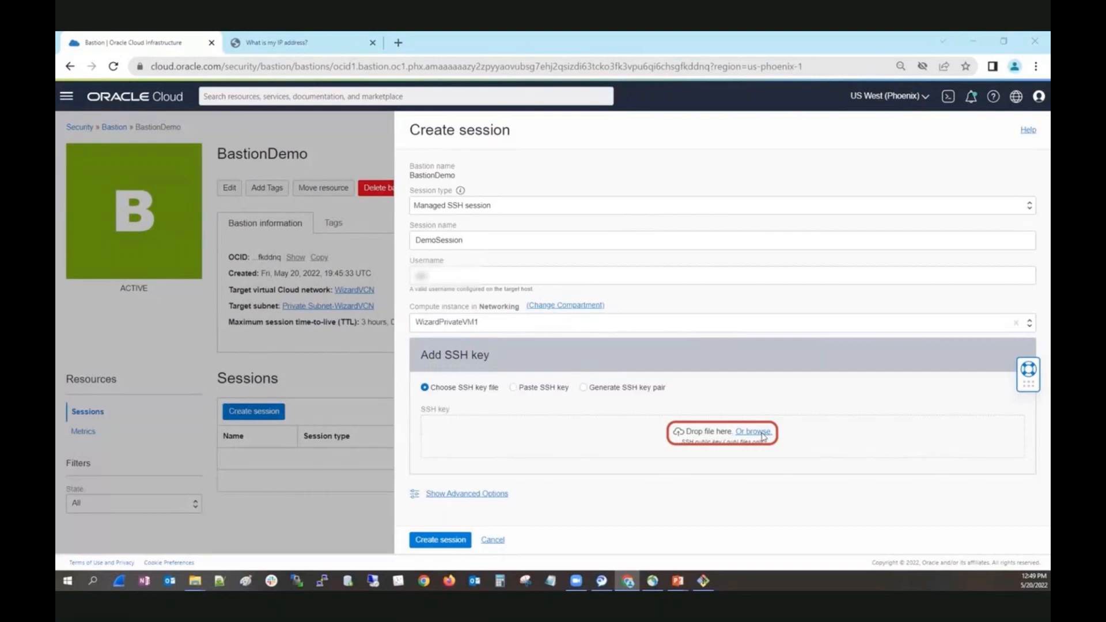
pyautogui.click(354, 222)
pyautogui.click(871, 341)
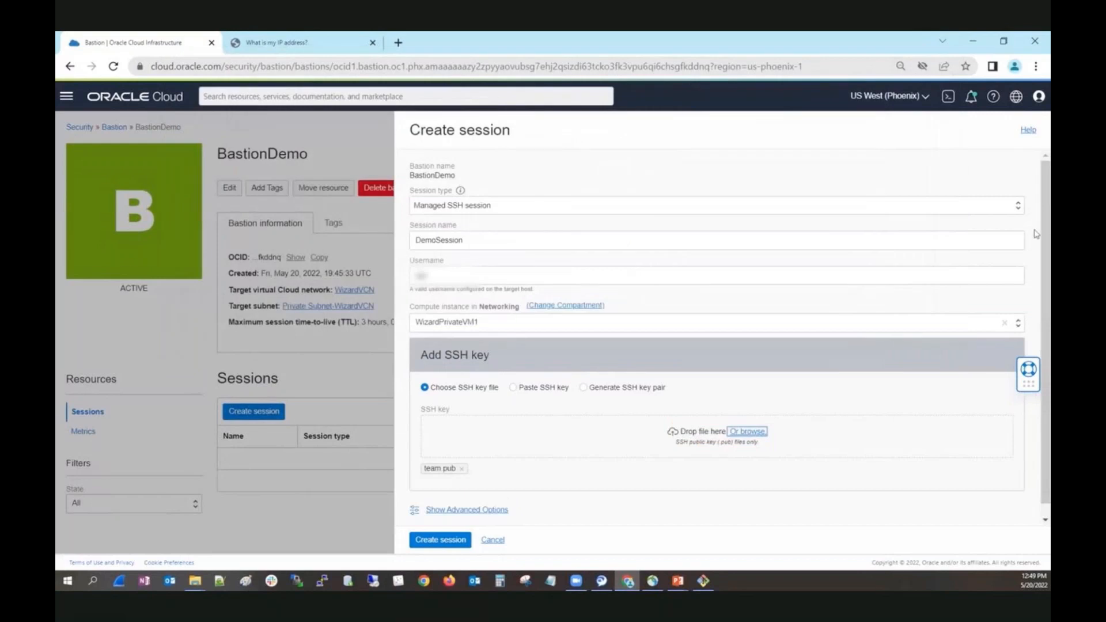
pyautogui.scroll(-1, 1036, 257)
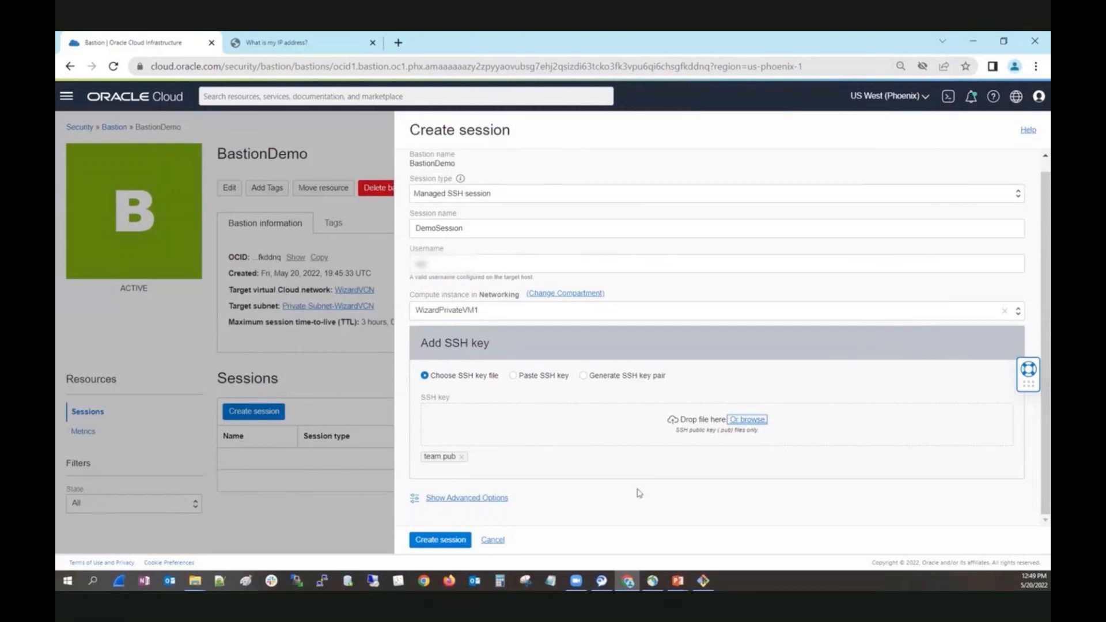
pyautogui.click(433, 545)
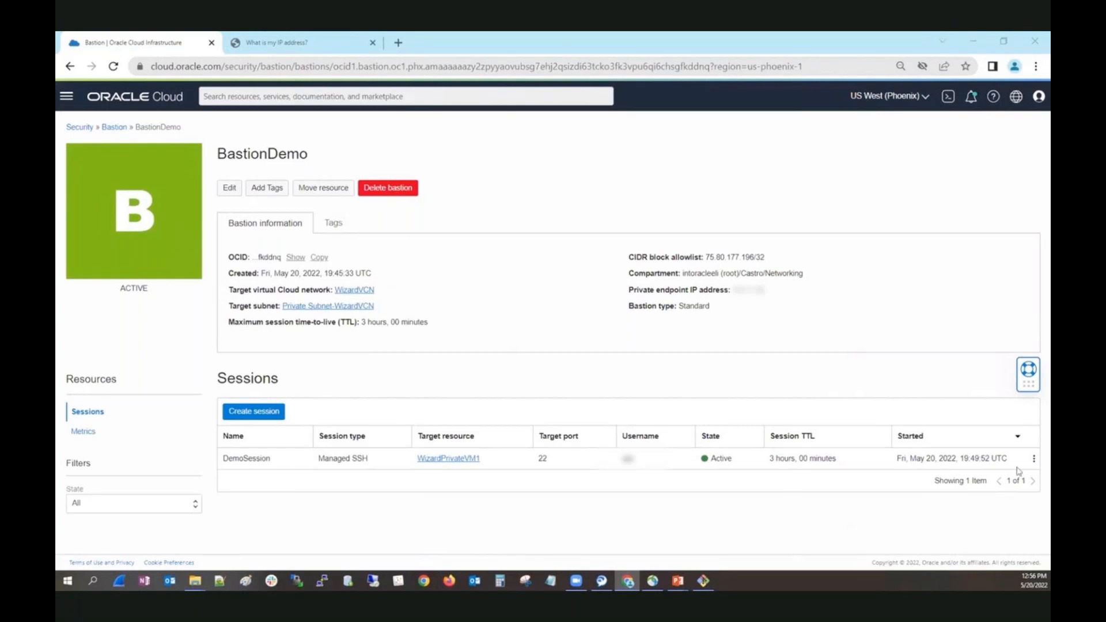
# View DemoSession's SSH command and examine the target host's IP address in it.
pyautogui.click(1034, 459)
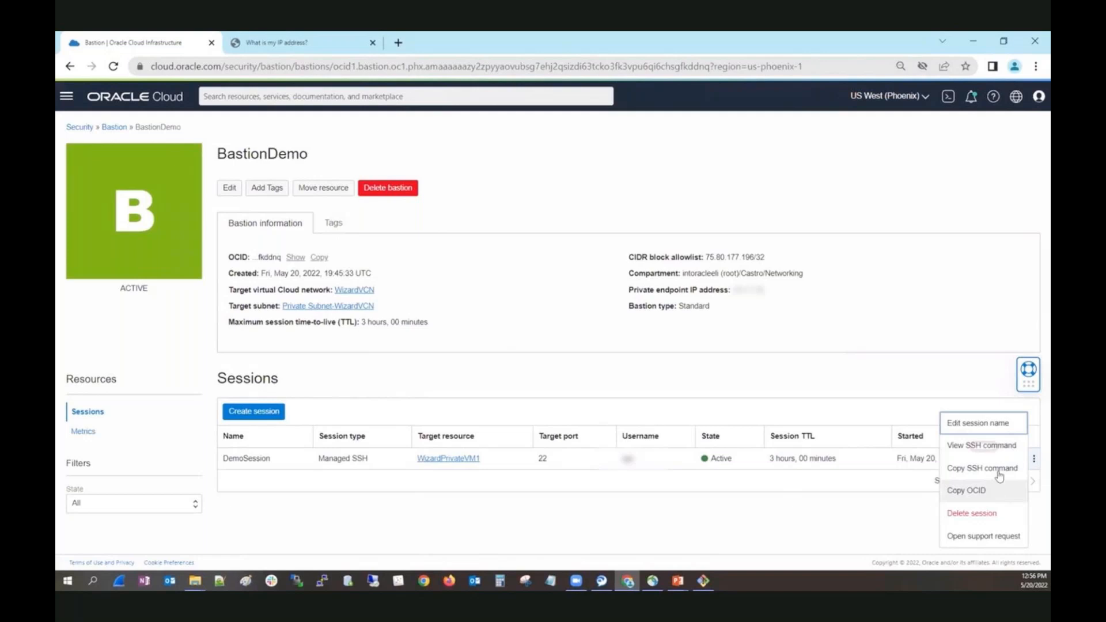
pyautogui.click(981, 445)
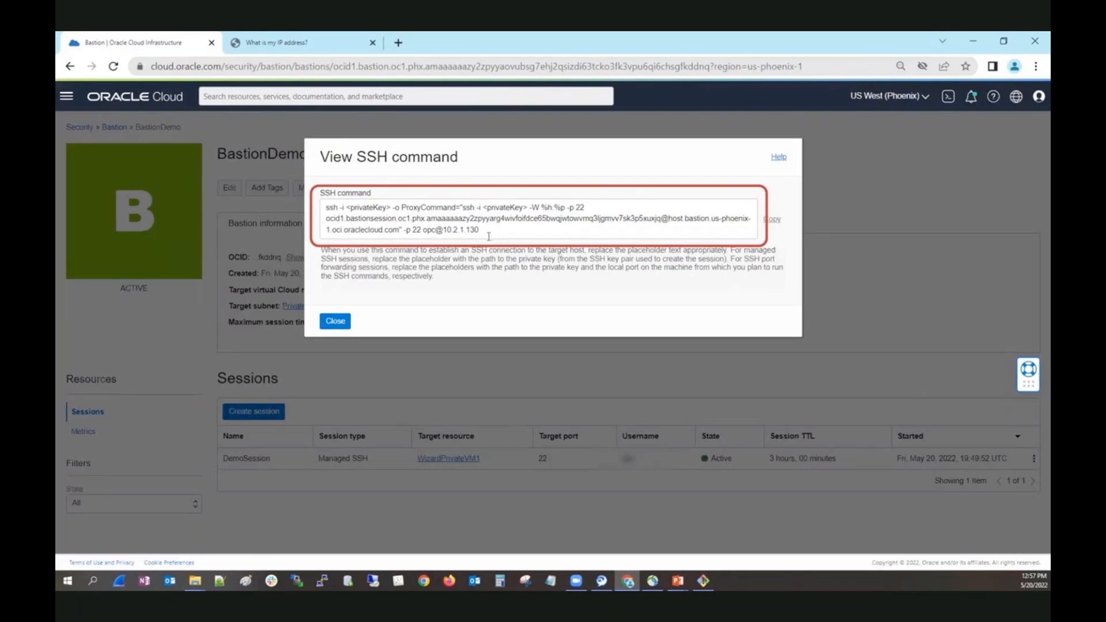
pyautogui.moveTo(488, 232); pyautogui.dragTo(442, 231)
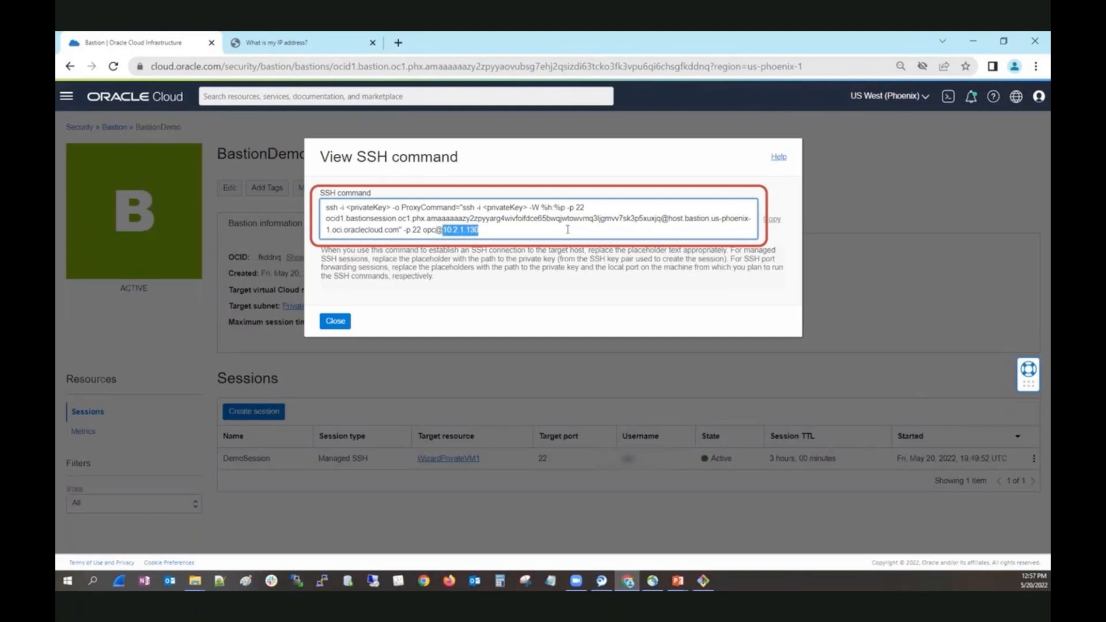
pyautogui.click(567, 229)
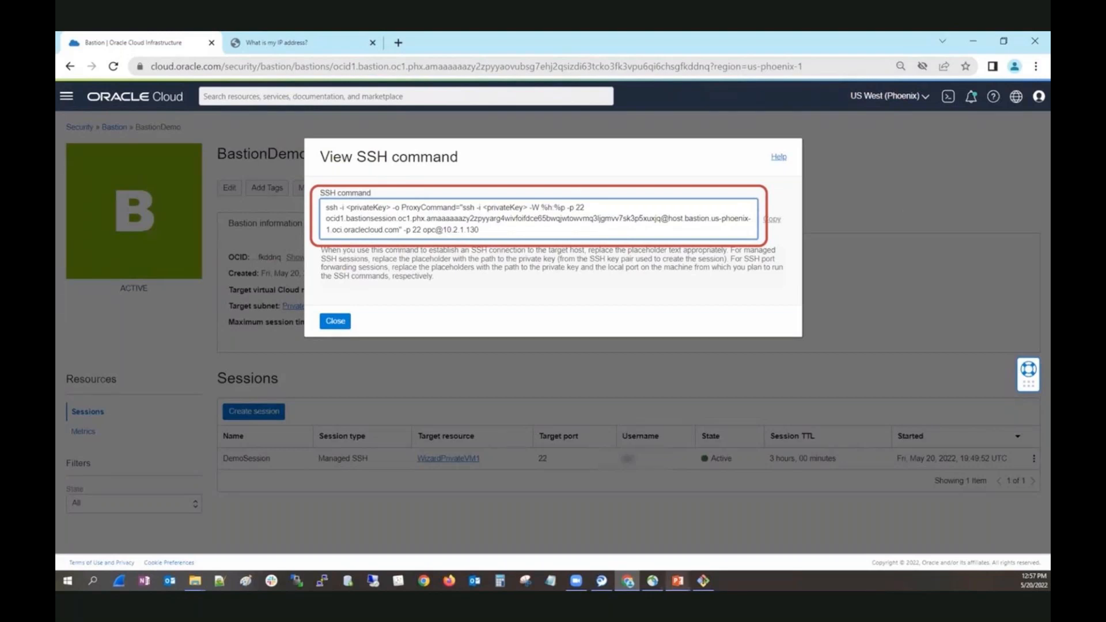
pyautogui.click(703, 580)
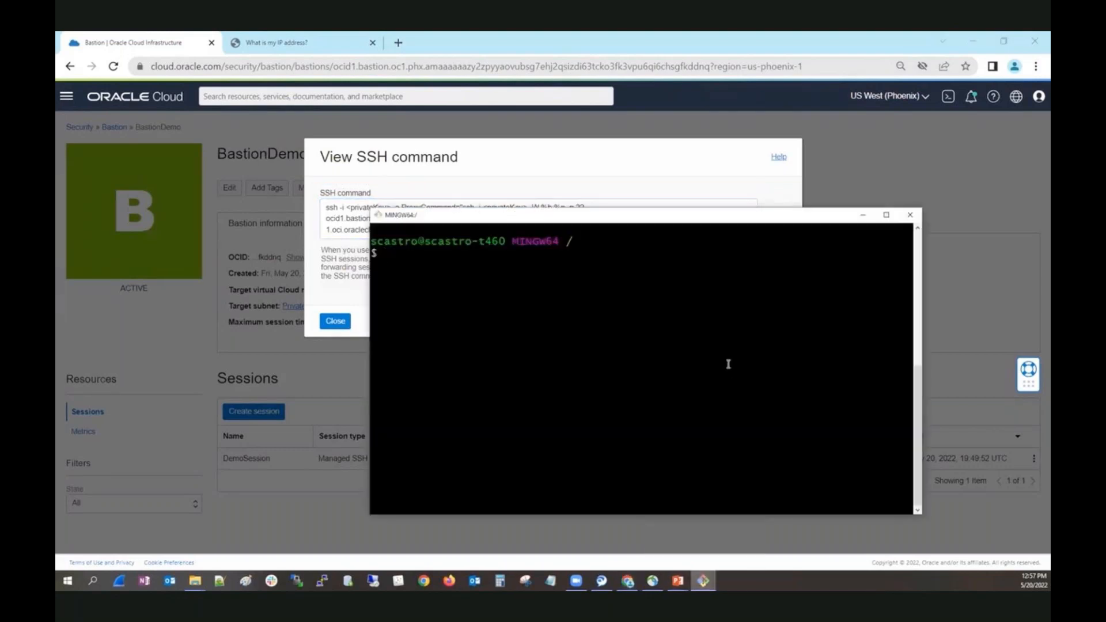
pyautogui.write('clear')
pyautogui.press('Return')
pyautogui.press('shift+Insert')
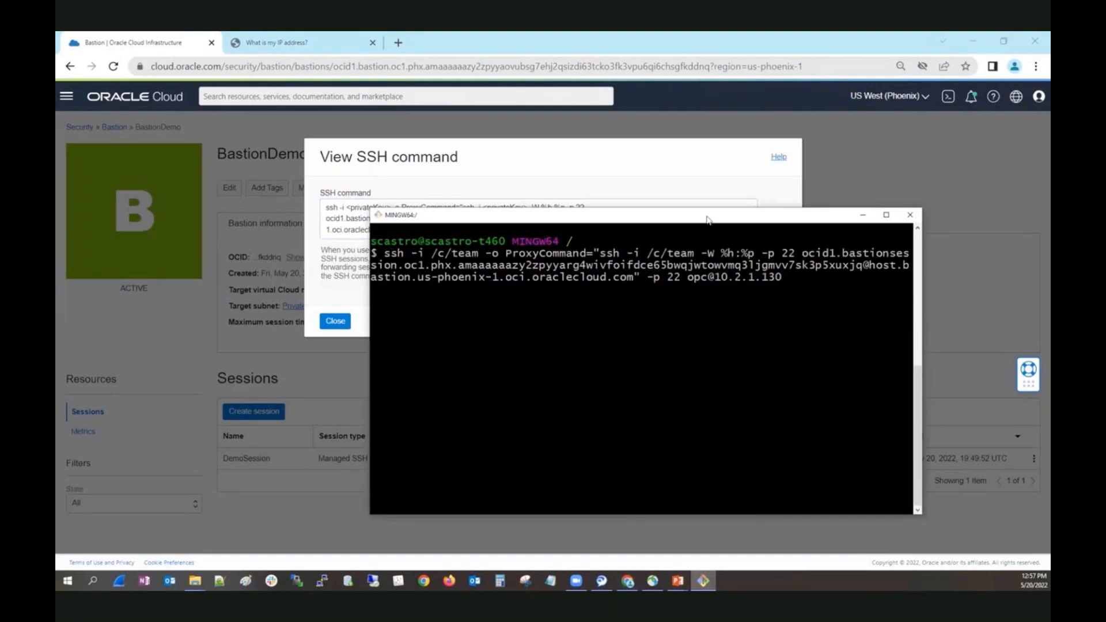
pyautogui.moveTo(707, 219); pyautogui.dragTo(706, 284)
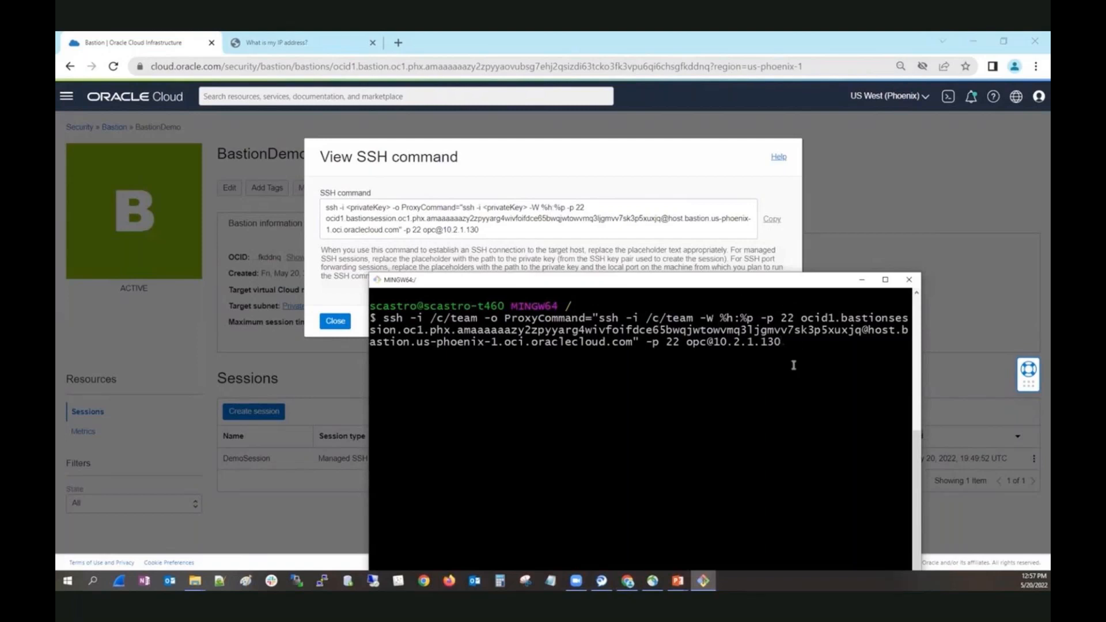
pyautogui.press('Return')
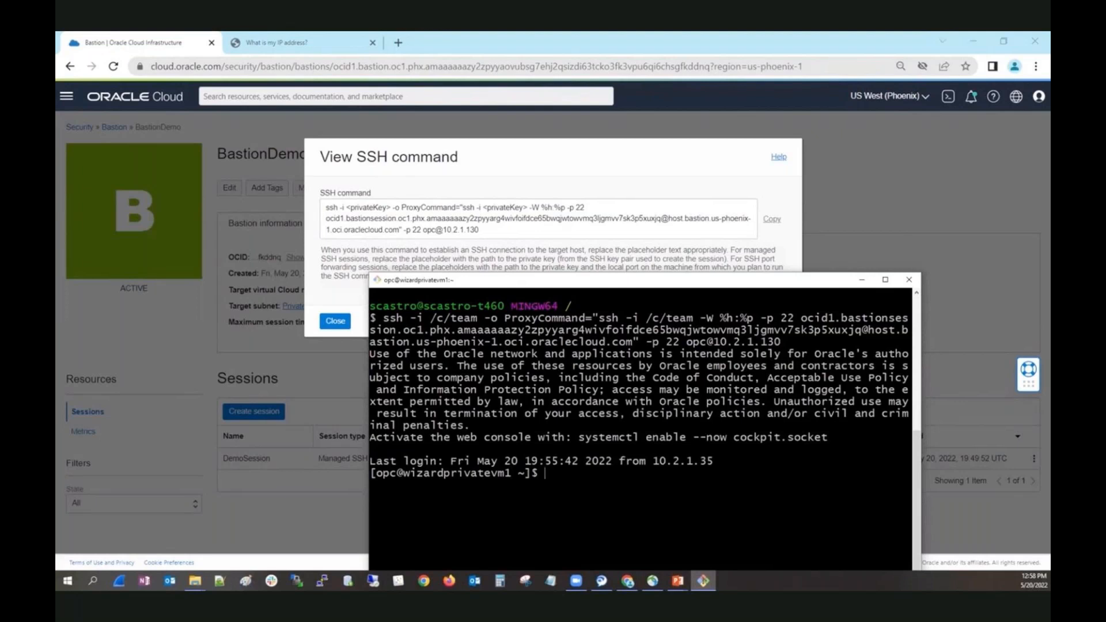
# Ping 1.1.1.1 from the private VM to test outbound connectivity, stopping after a few replies.
pyautogui.write('ping 1.1.1.1')
pyautogui.press('Return')
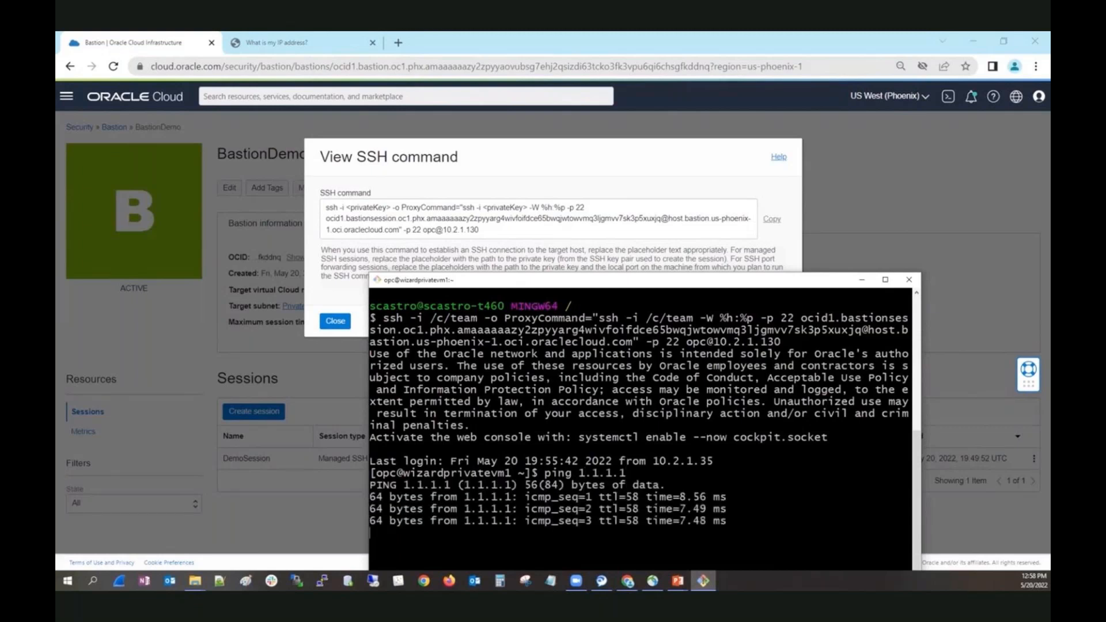
pyautogui.hotkey('ctrl', 'c')
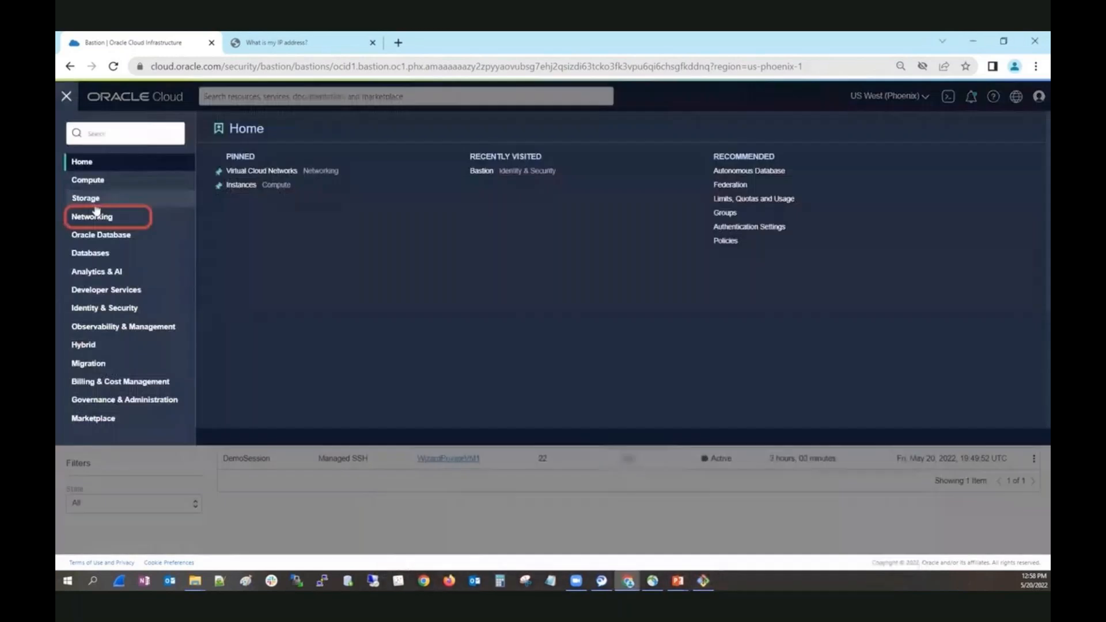
# Open the route table for WizardVCN's private subnet from the Virtual Cloud Networks list.
pyautogui.click(97, 214)
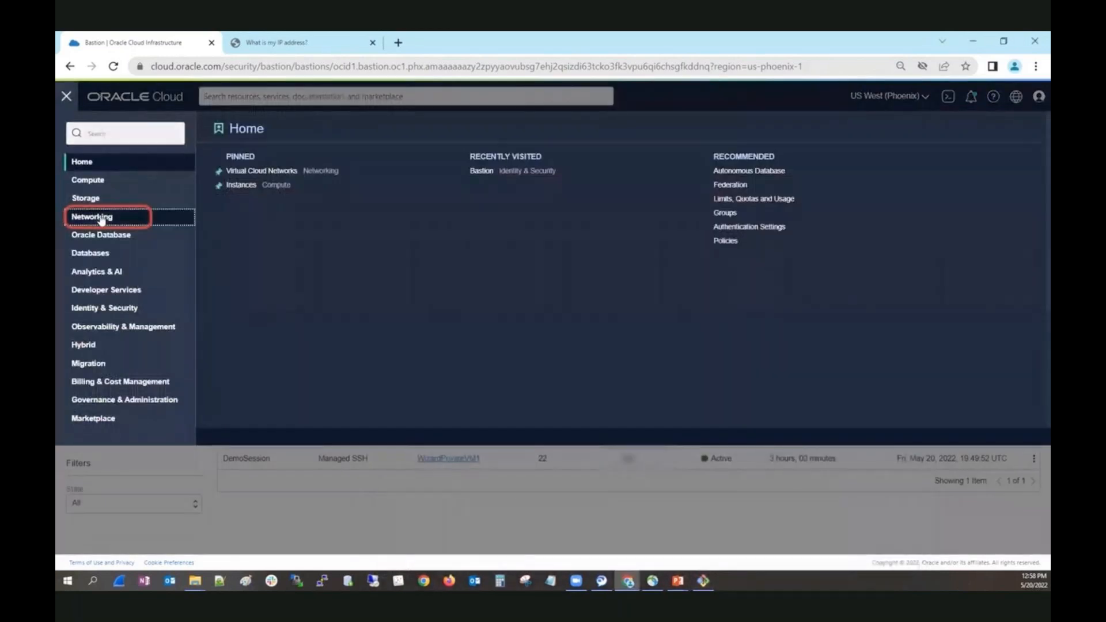
pyautogui.click(253, 179)
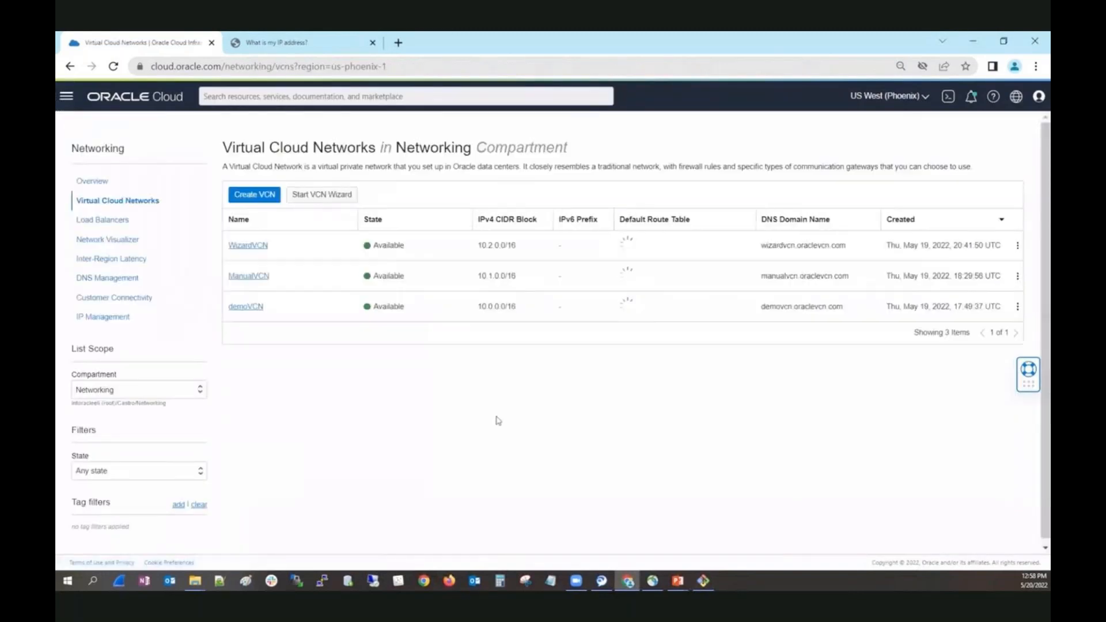
pyautogui.click(251, 239)
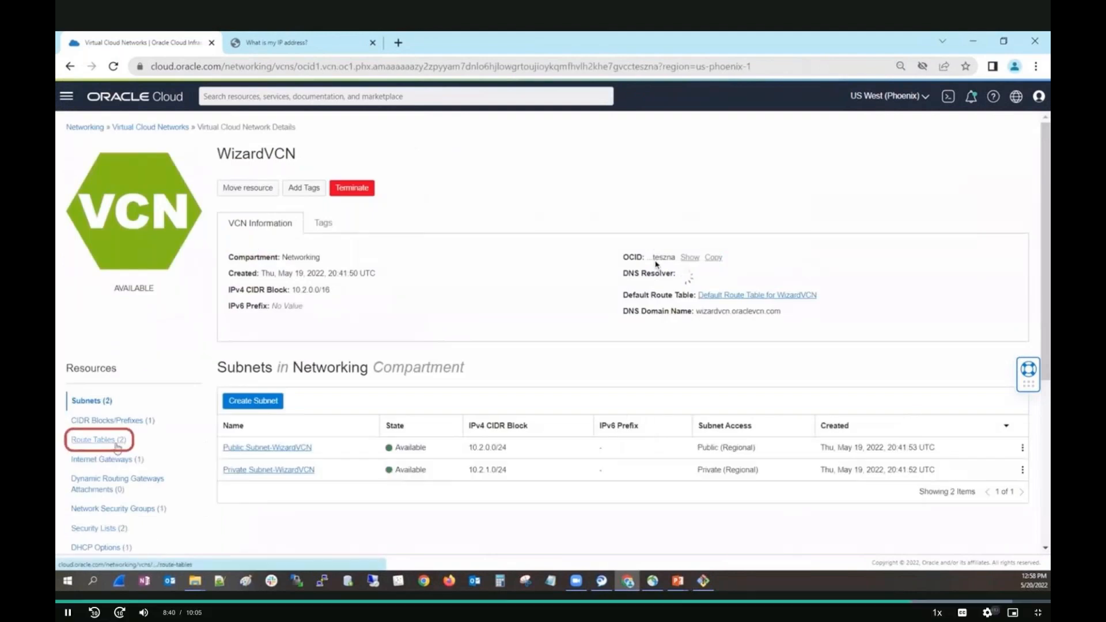
pyautogui.click(109, 437)
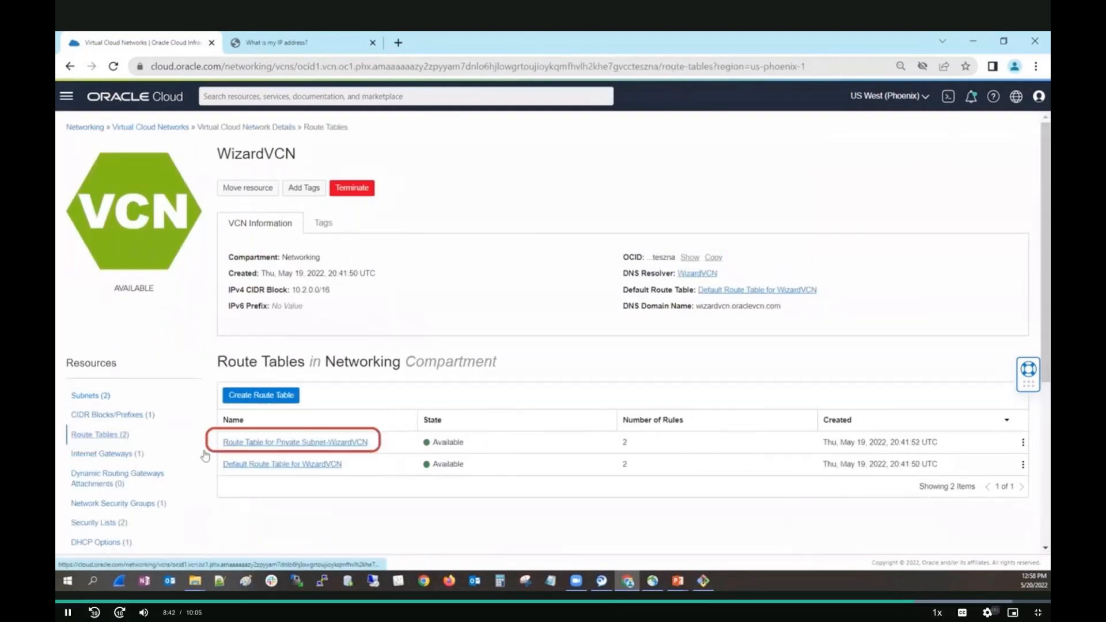
pyautogui.click(264, 444)
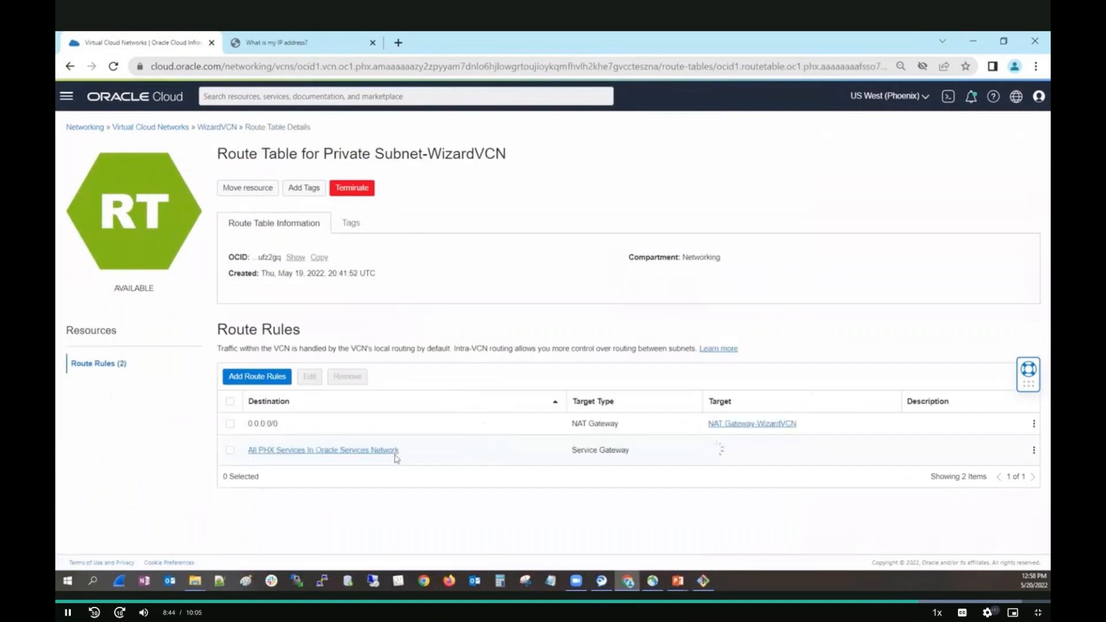
# Remove the 0.0.0.0/0 NAT gateway route rule from the private subnet's route table.
pyautogui.click(231, 424)
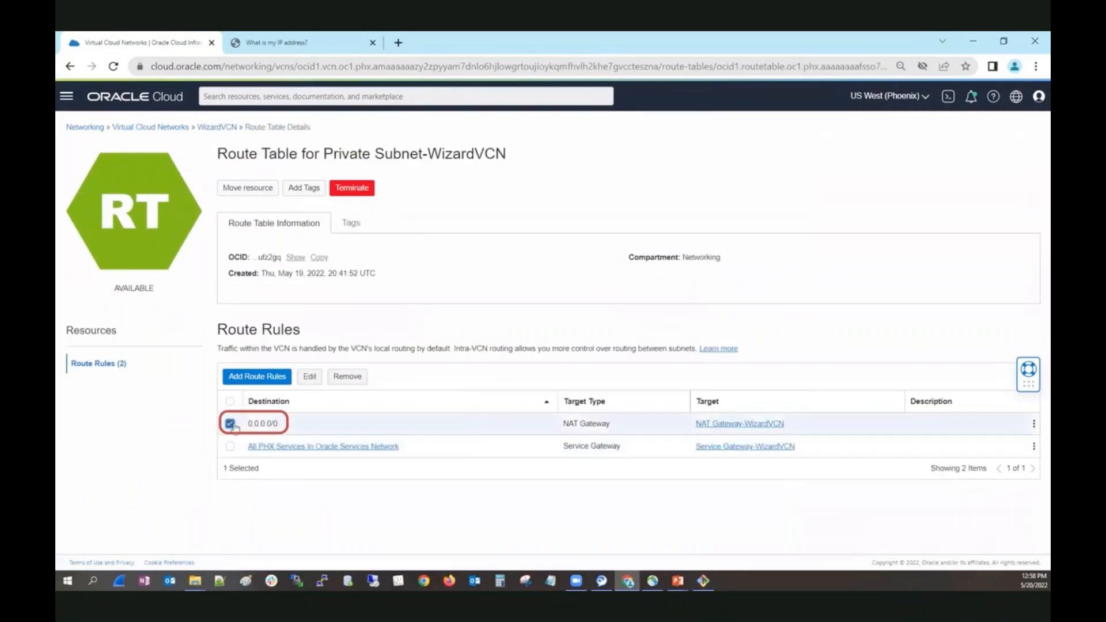
pyautogui.click(346, 378)
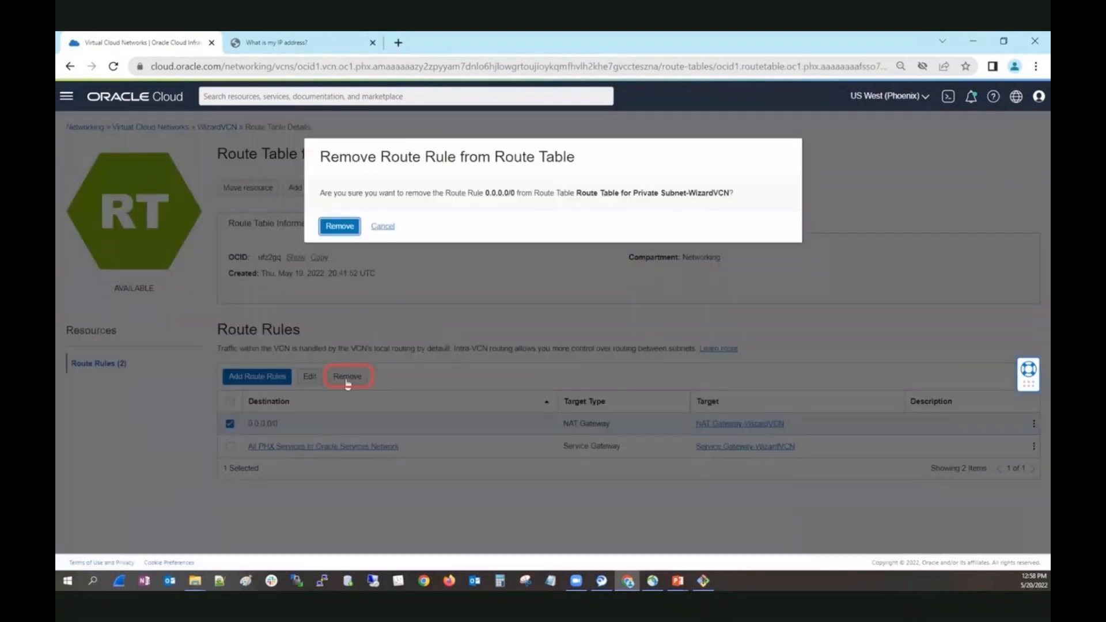
pyautogui.click(351, 229)
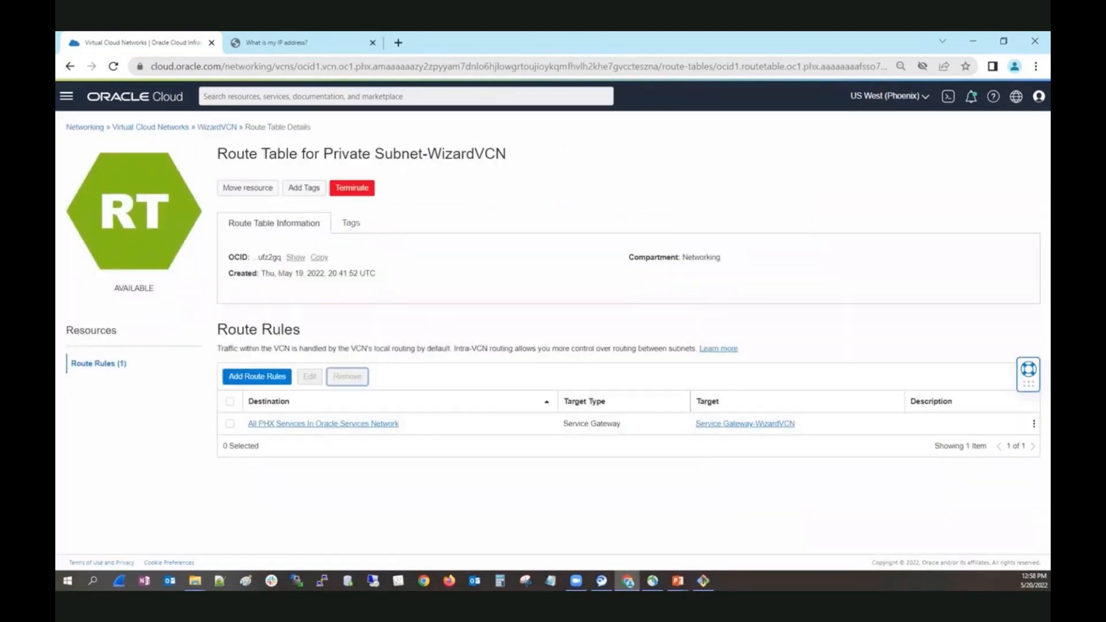
# Switch to the terminal and repeat the ping to 1.1.1.1 from the private VM.
pyautogui.moveTo(704, 580)
pyautogui.click(761, 498)
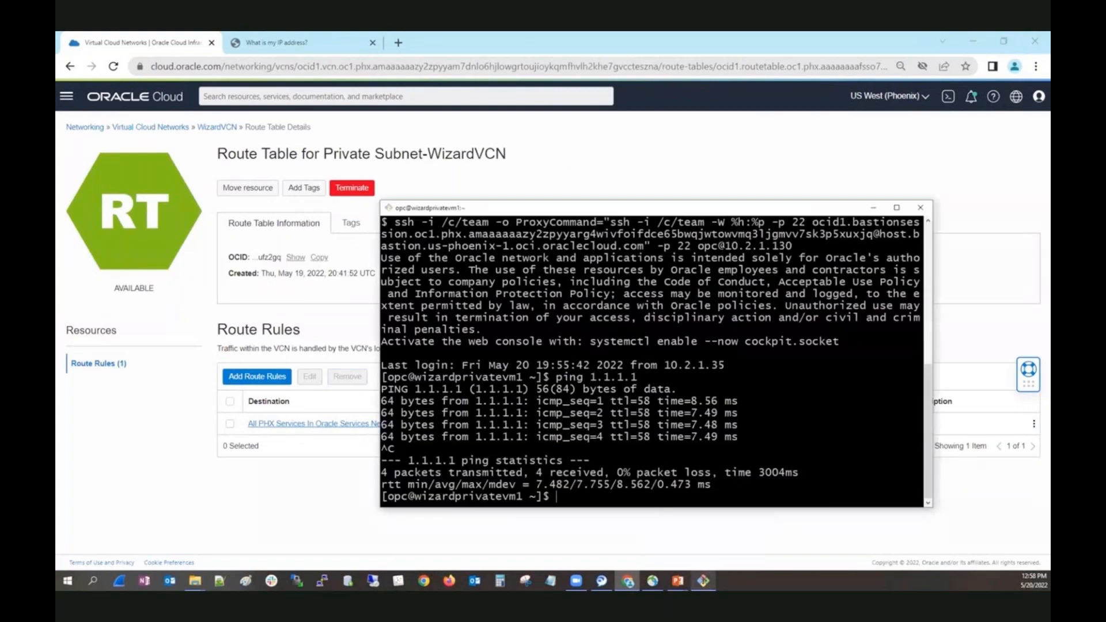
pyautogui.press('Up')
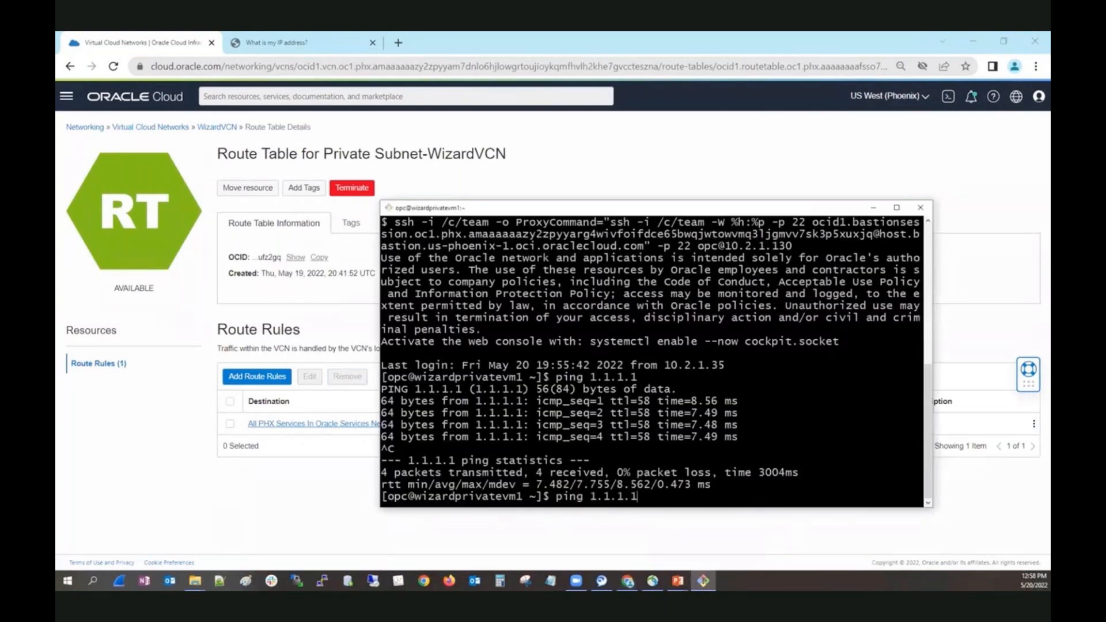
pyautogui.press('Return')
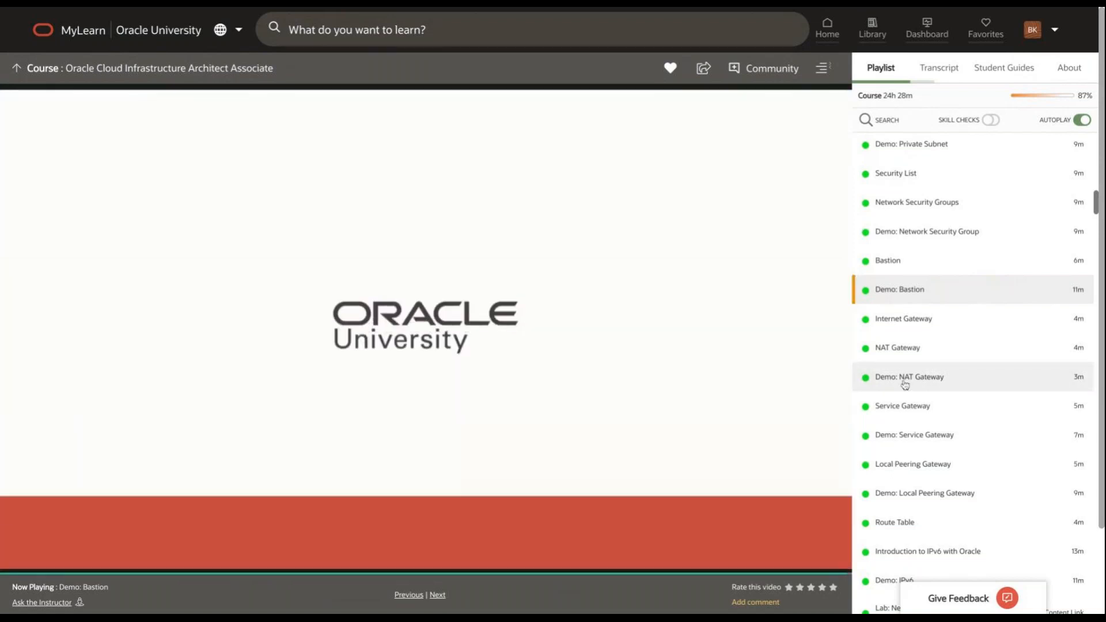
# Play the "Demo: NAT Gateway" lesson from the MyLearn course playlist in full screen.
pyautogui.click(905, 384)
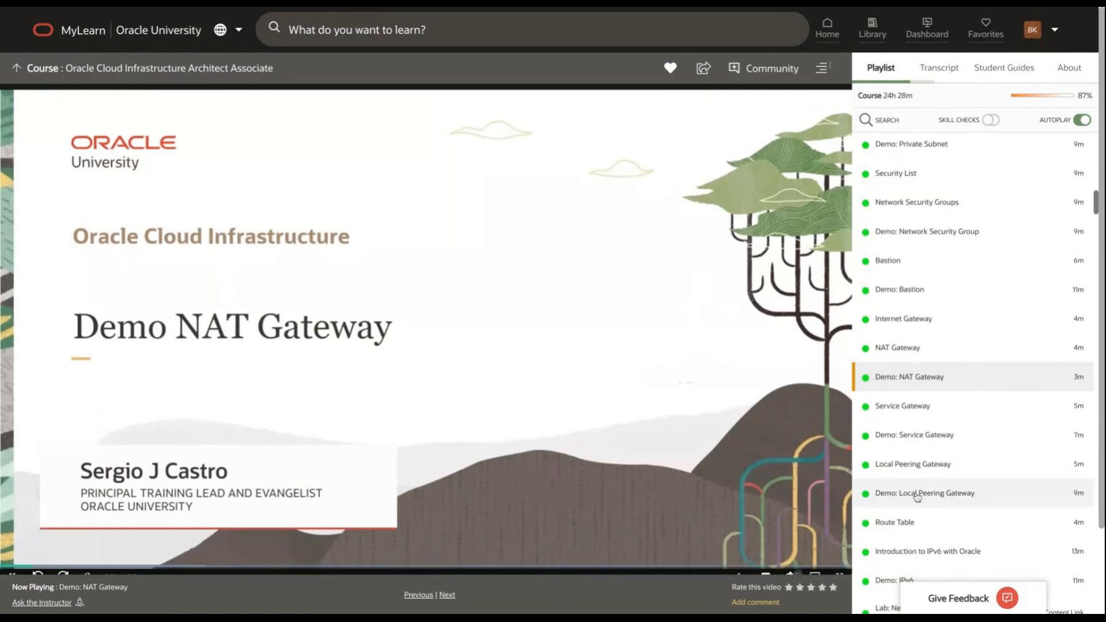
pyautogui.scroll(-2, 916, 497)
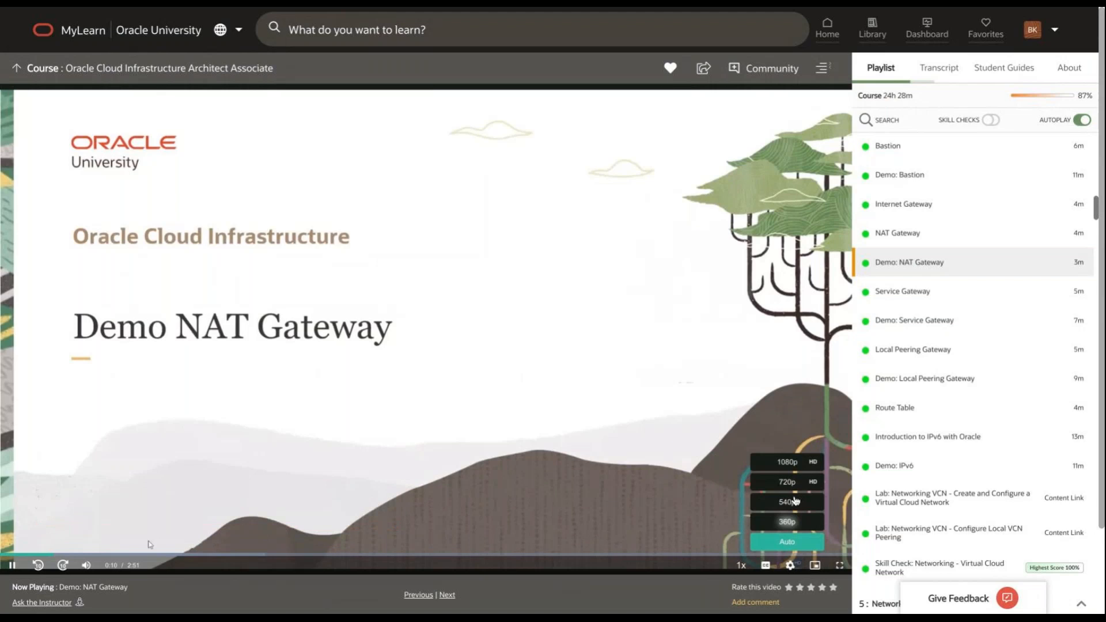
pyautogui.click(840, 565)
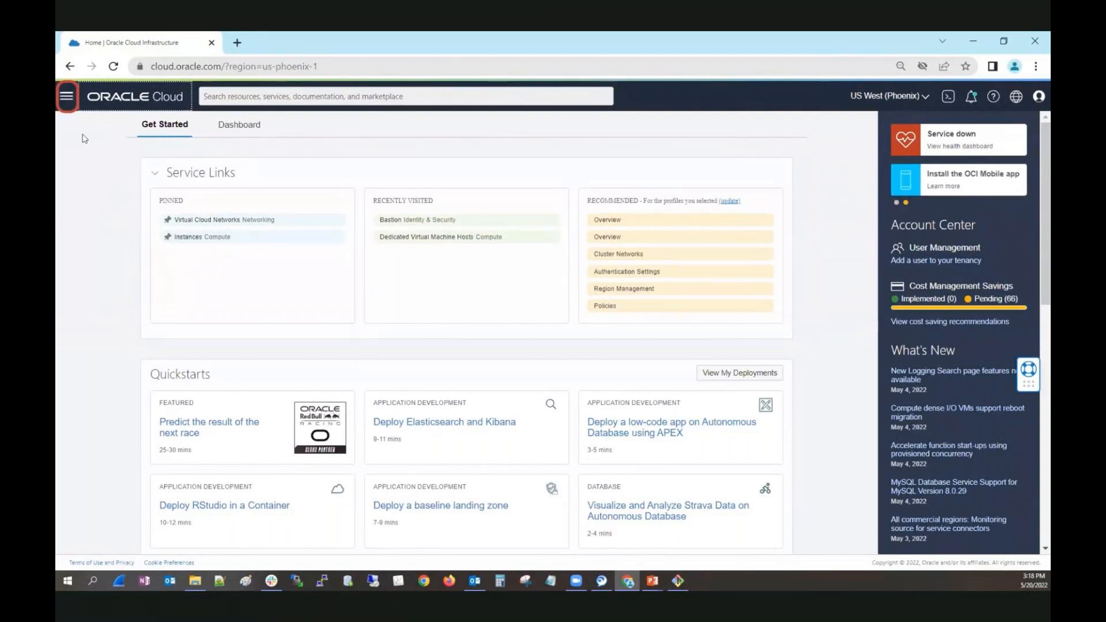
# In the Oracle Cloud console, open WizardVCN's "Route Table for Private Subnet-WizardVCN".
pyautogui.click(66, 96)
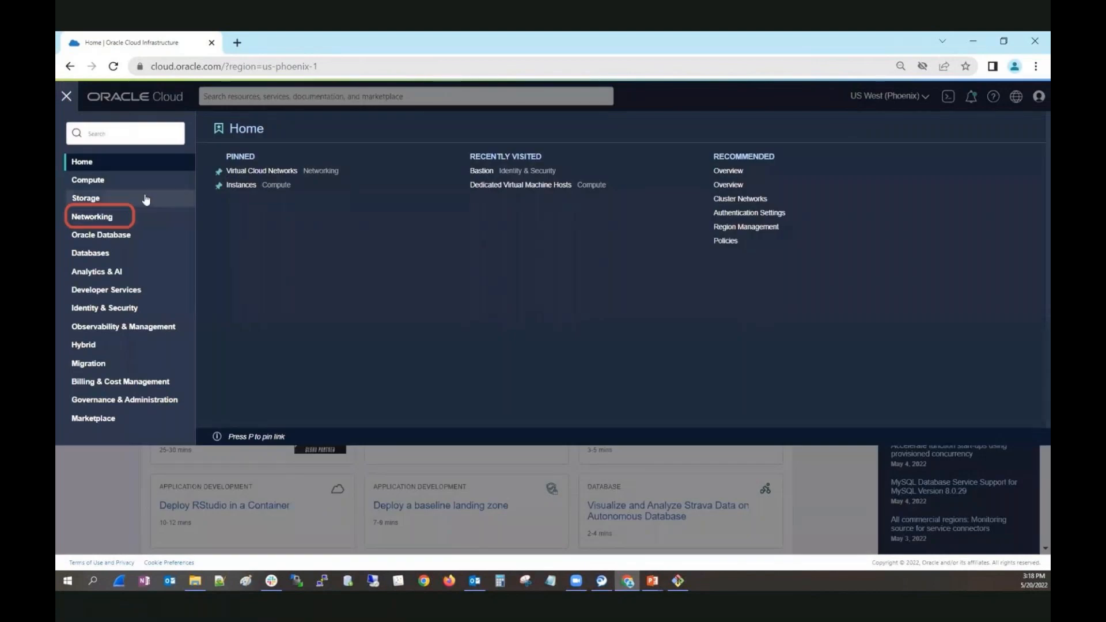
pyautogui.click(261, 172)
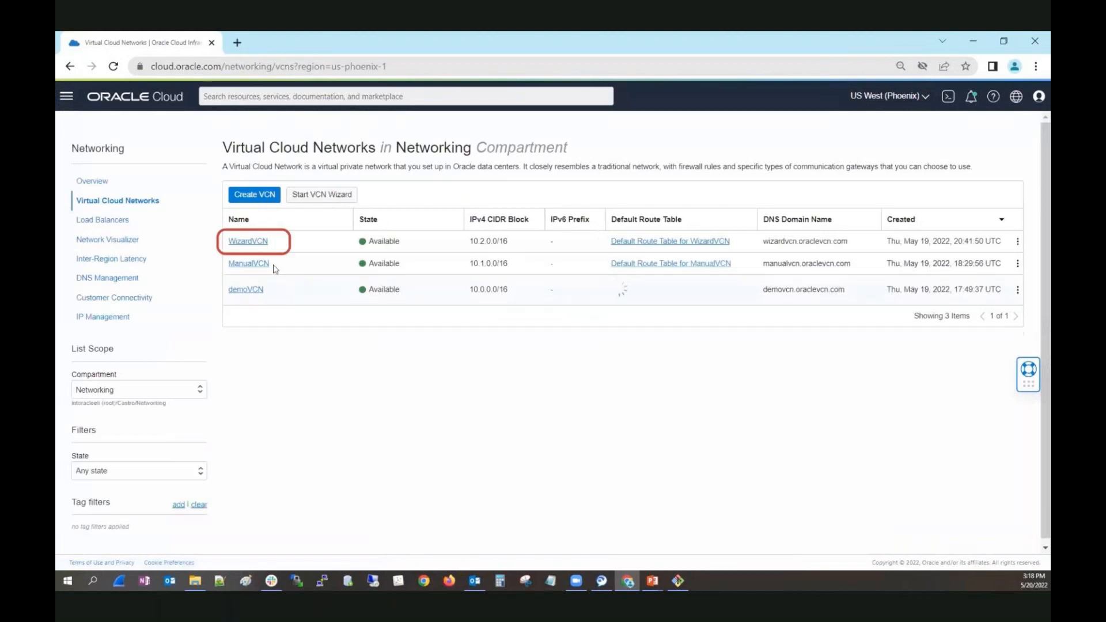
pyautogui.click(253, 241)
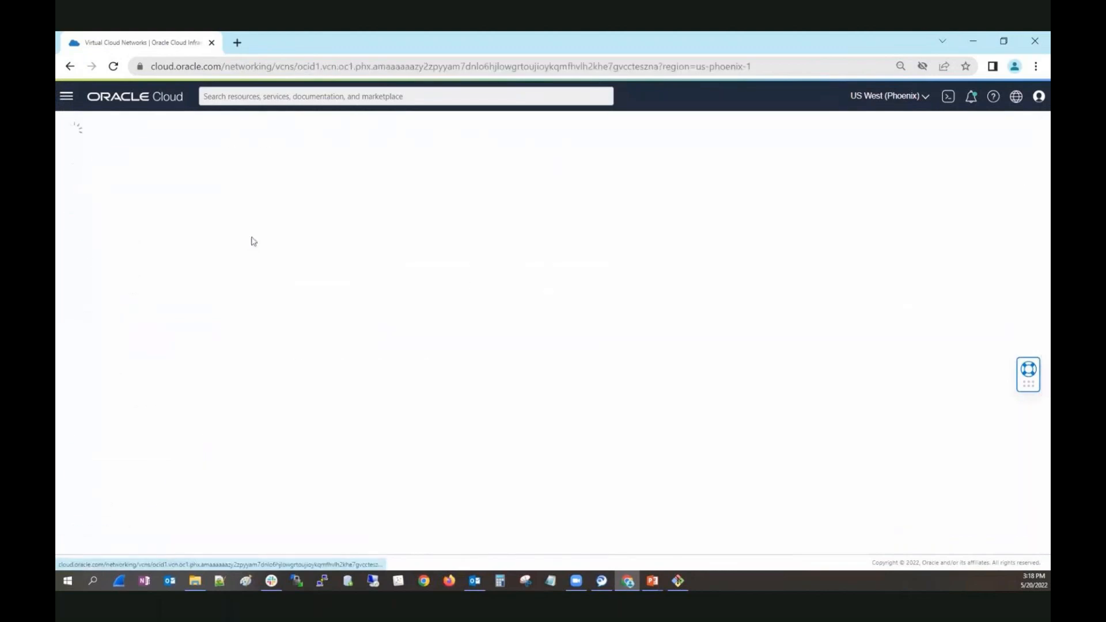
pyautogui.scroll(-3, 383, 341)
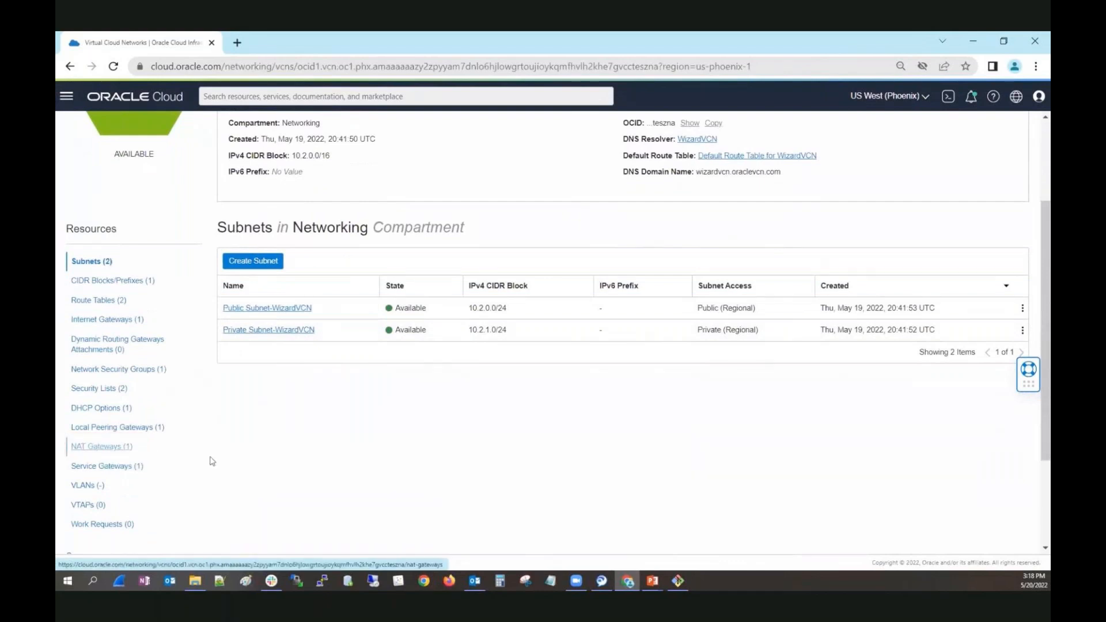
pyautogui.click(92, 302)
pyautogui.click(248, 311)
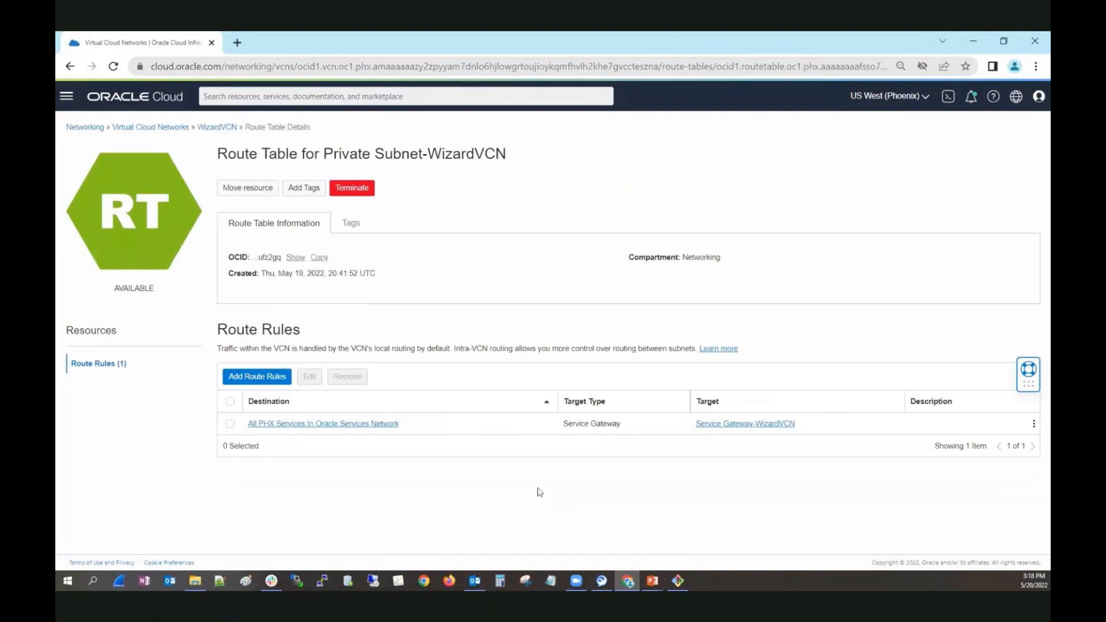
# Remove the "All PHX Services In Oracle Services Network" route rule from the private subnet's route table.
pyautogui.click(230, 424)
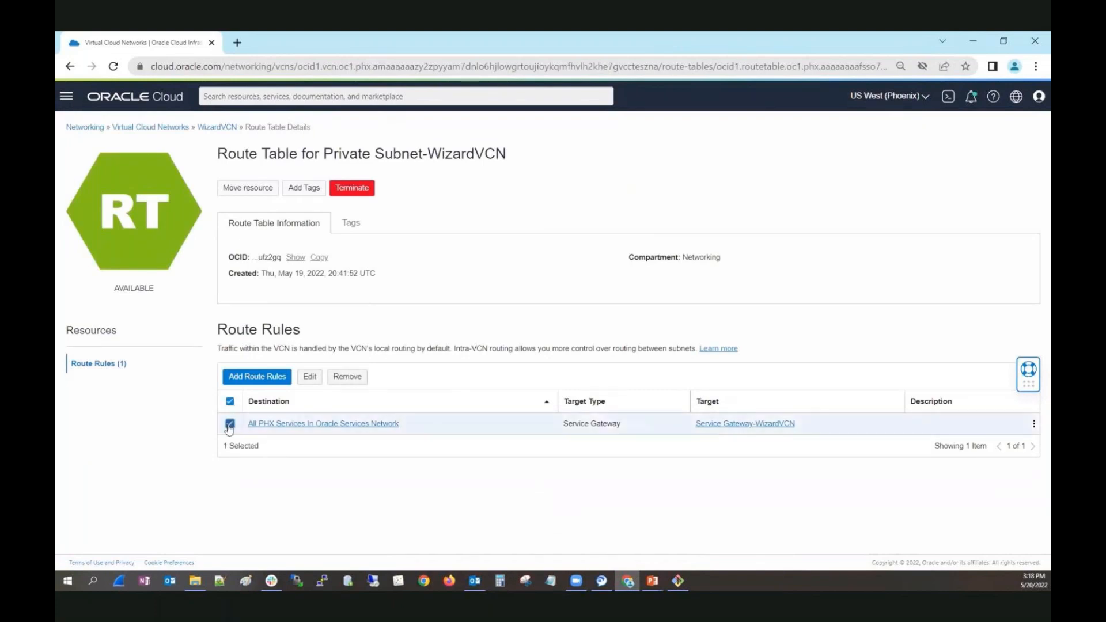
pyautogui.click(349, 377)
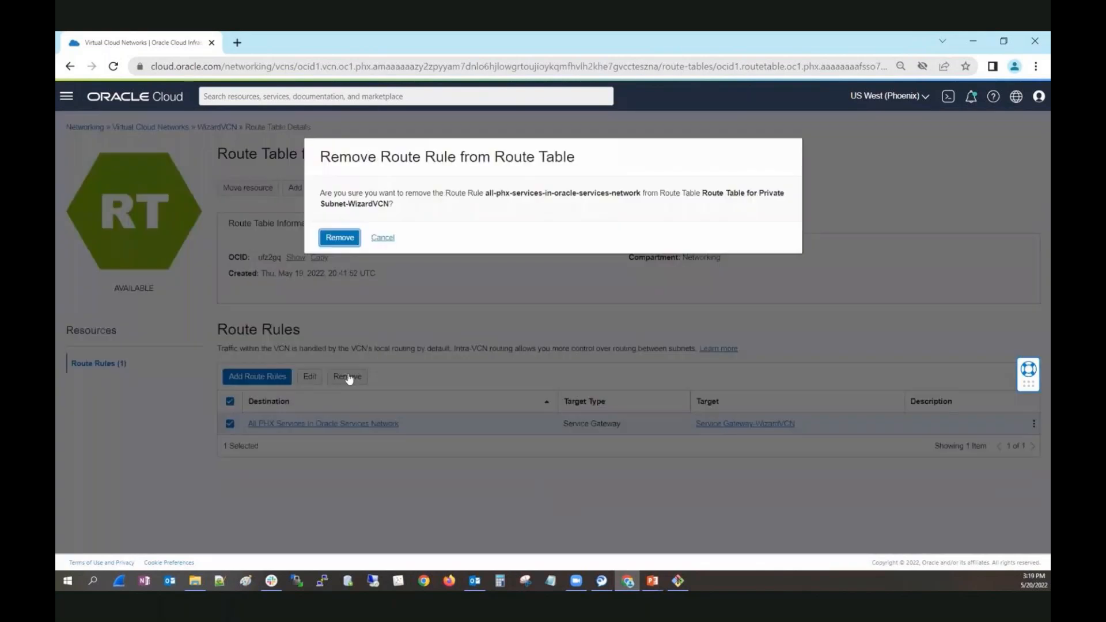
pyautogui.click(344, 246)
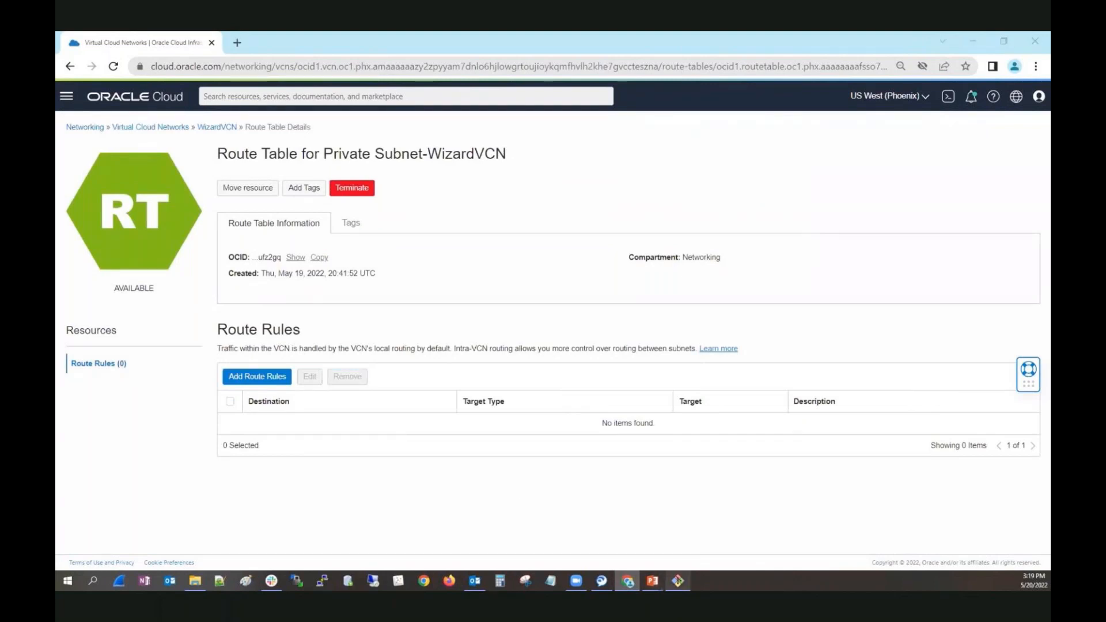
pyautogui.click(678, 581)
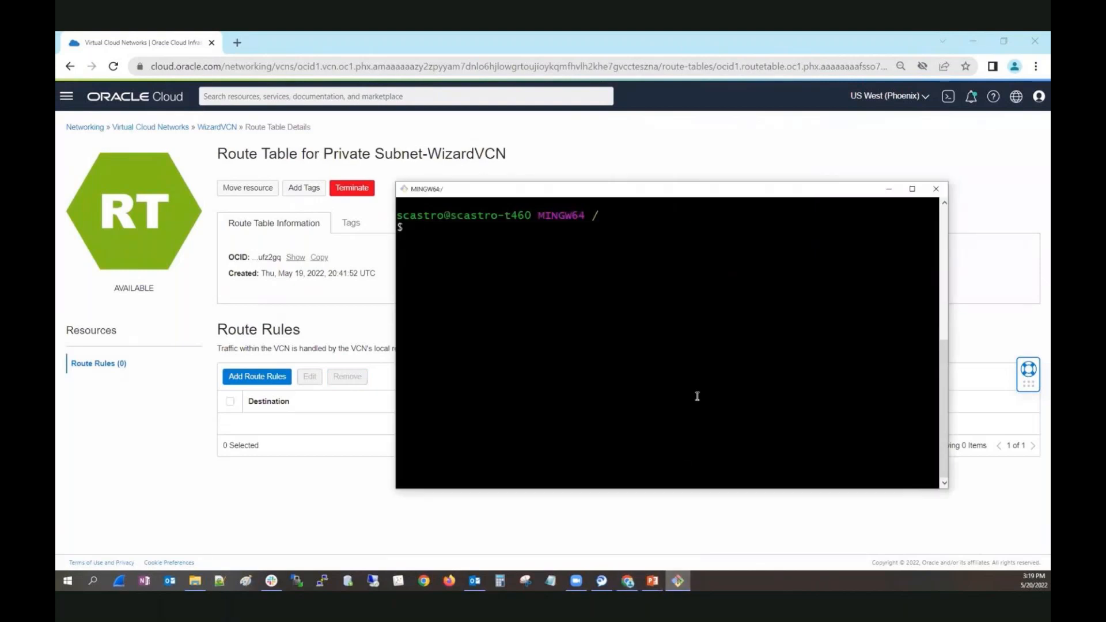
pyautogui.write('clear')
pyautogui.press('Return')
pyautogui.press('shift+Insert')
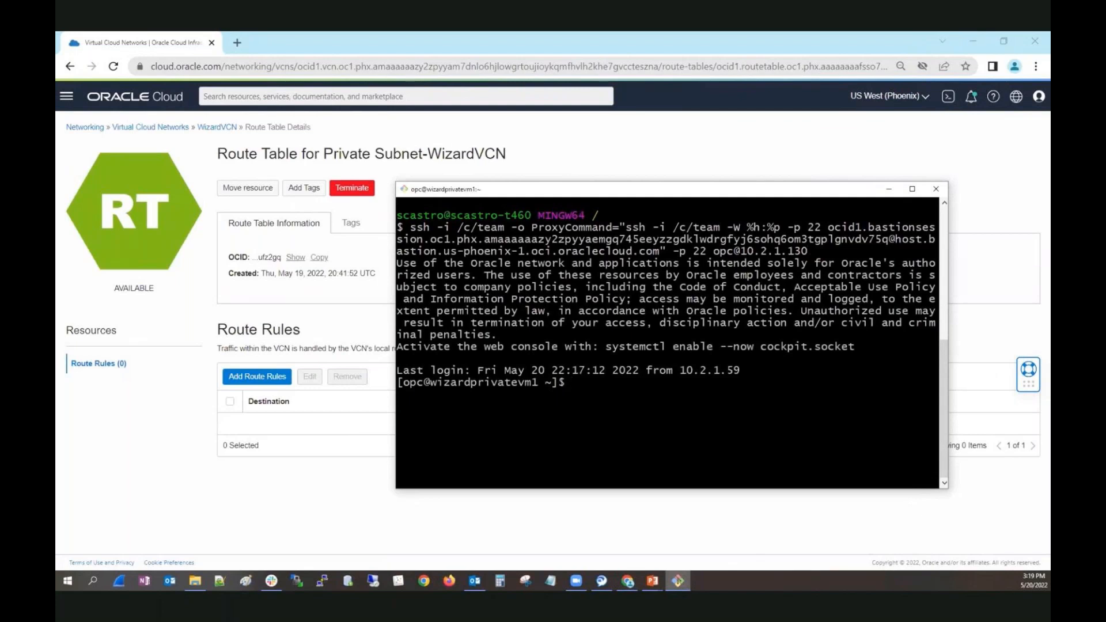
# Ping 1.1.1.1 from the private VM to test outbound connectivity without route rules, stopping after a few seconds.
pyautogui.write('ping 1.1.1.1')
pyautogui.press('Return')
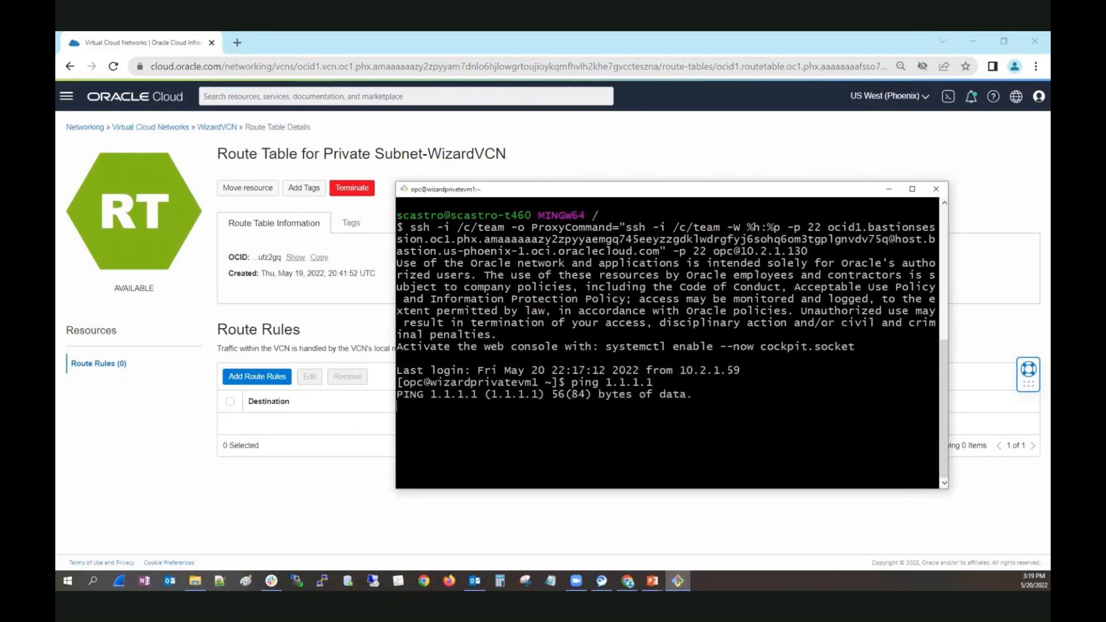
pyautogui.hotkey('ctrl', 'c')
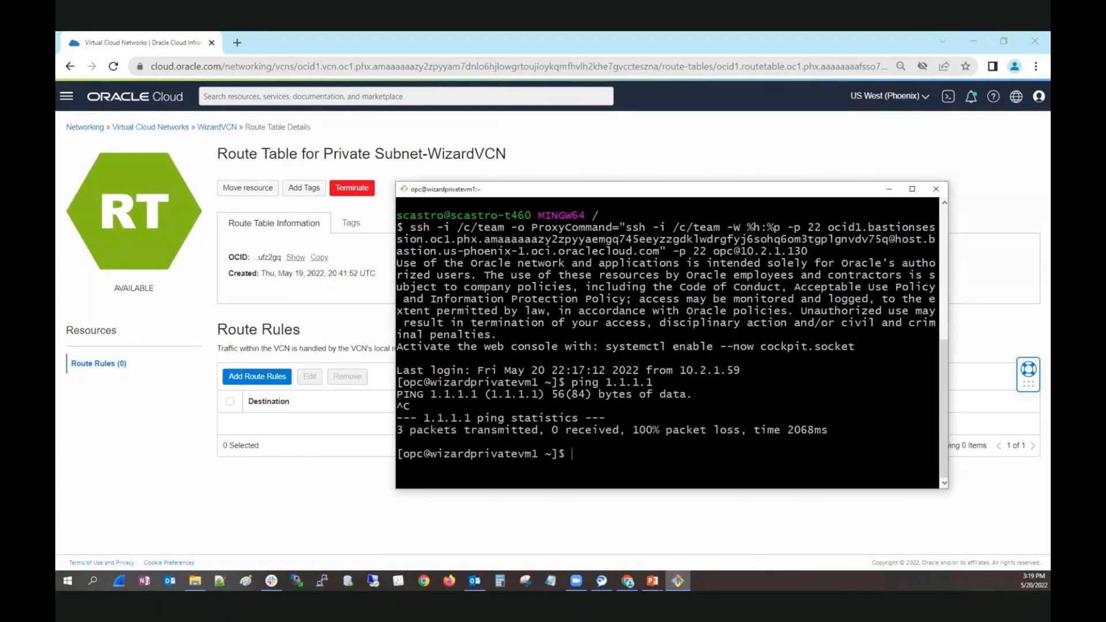
# Ping 8.8.8.8 from the private VM by editing the previous ping command.
pyautogui.press('Up')
pyautogui.press('BackSpace')
pyautogui.press('BackSpace')
pyautogui.press('BackSpace')
pyautogui.press('BackSpace')
pyautogui.press('BackSpace')
pyautogui.press('BackSpace')
pyautogui.press('BackSpace')
pyautogui.write('8.8.8.8')
pyautogui.press('Return')
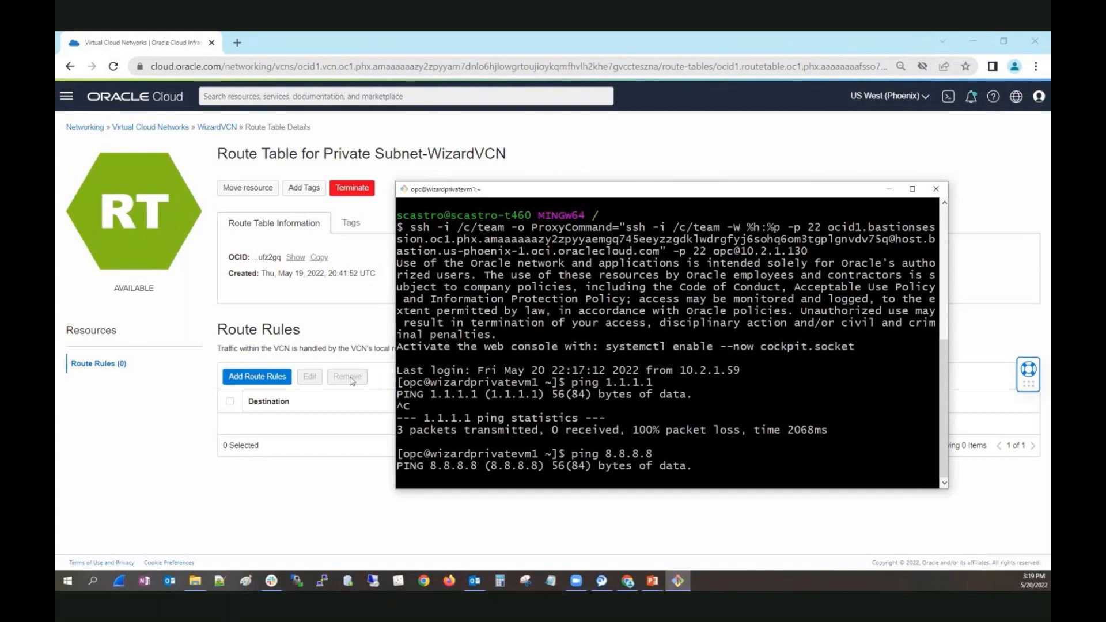
# Back in the console, add a route rule with target type NAT Gateway, destination CIDR block 1.1.1.1/32 and target NAT Gateway-WizardVCN.
pyautogui.click(234, 378)
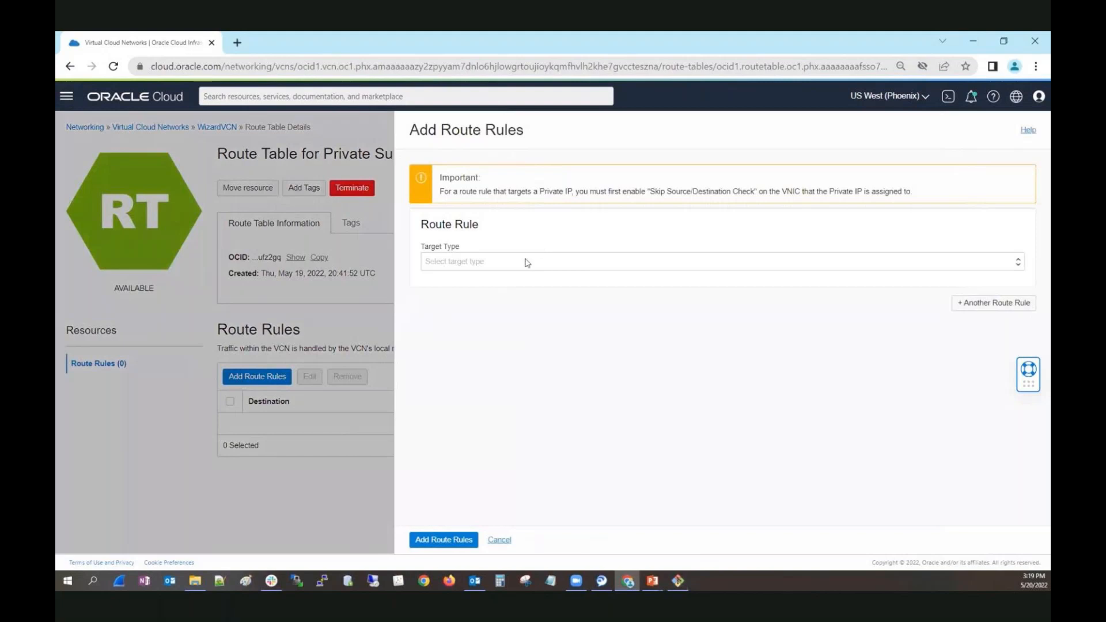
pyautogui.click(525, 263)
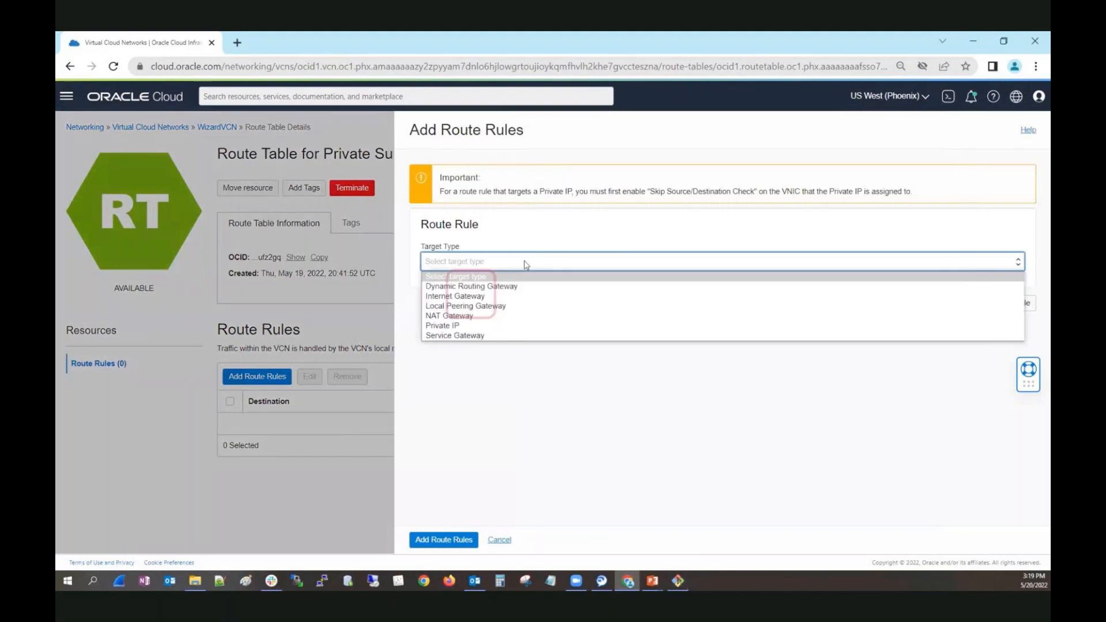
pyautogui.click(518, 315)
pyautogui.click(524, 297)
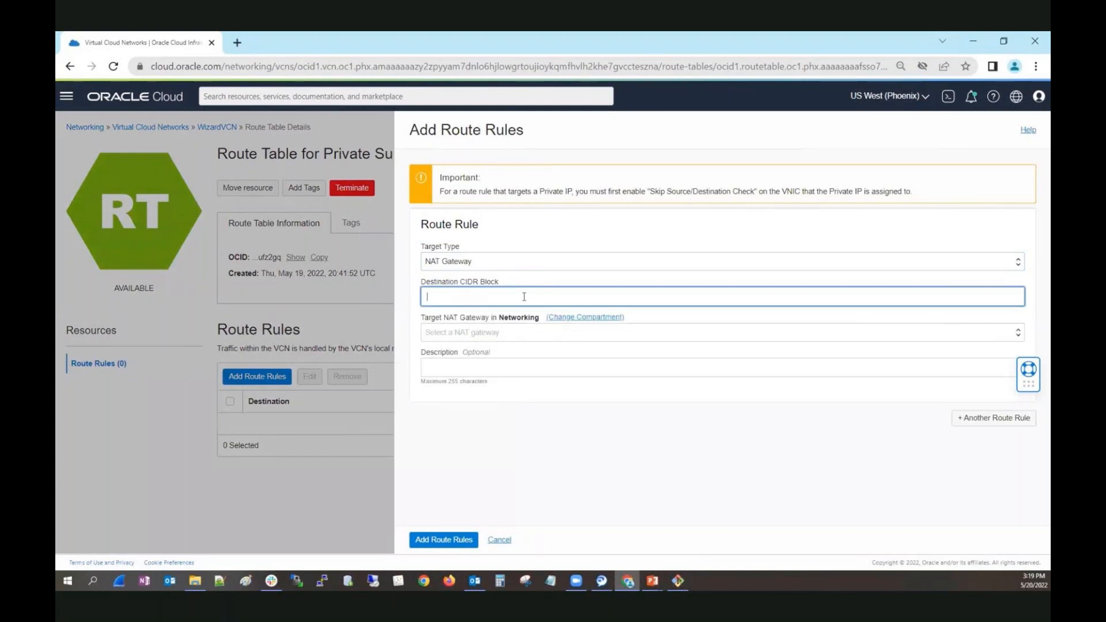
pyautogui.write('1')
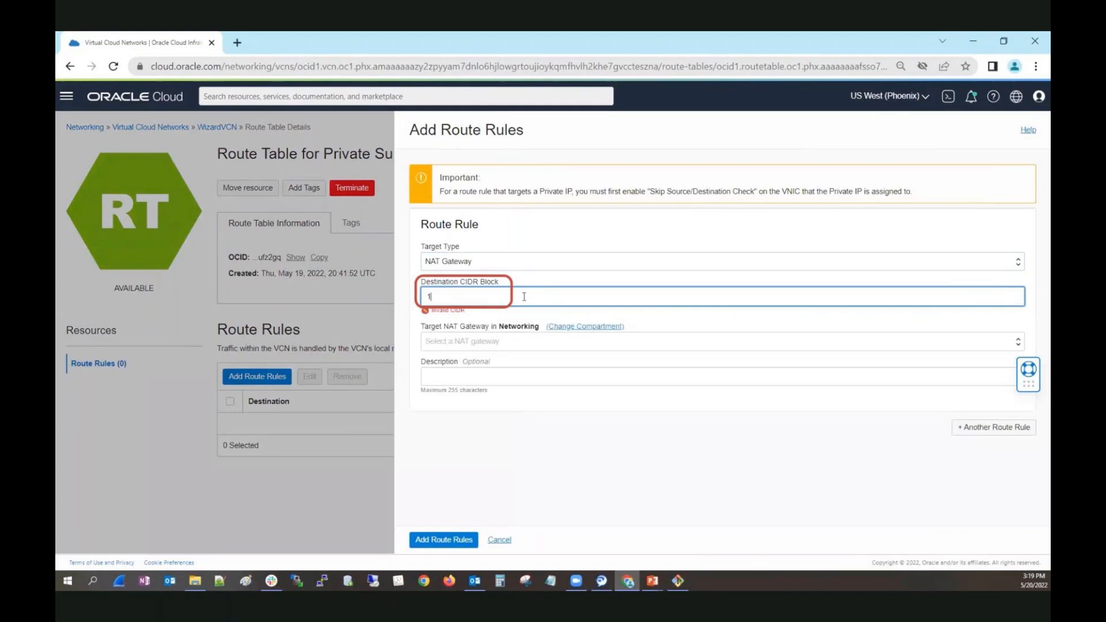
pyautogui.write('.1.1.1')
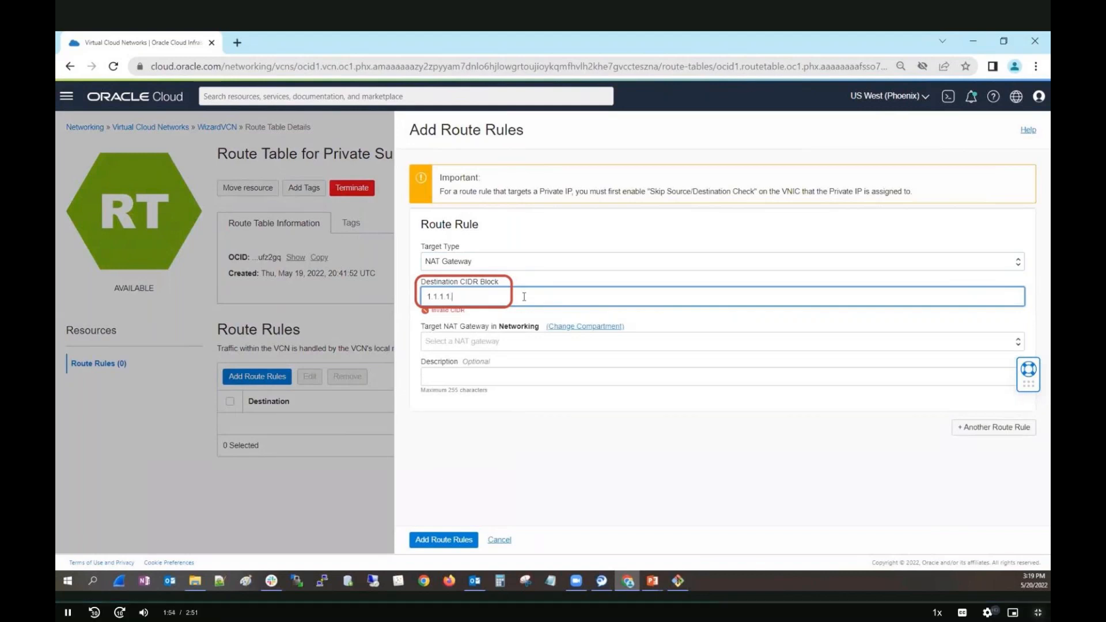
pyautogui.write('/32')
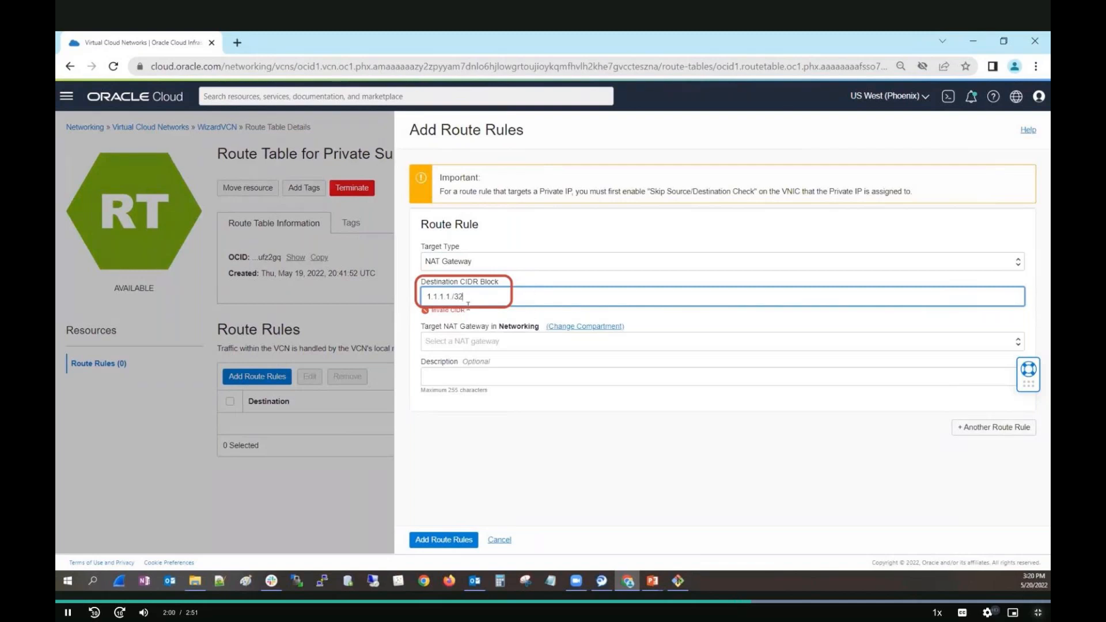
pyautogui.press('BackSpace')
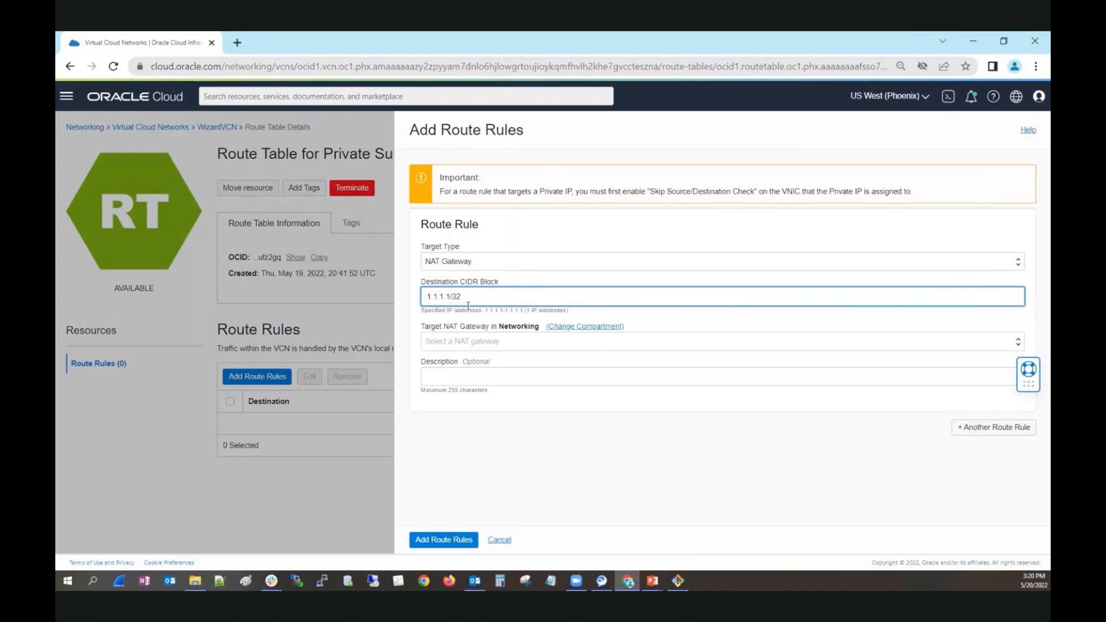
pyautogui.click(465, 341)
pyautogui.click(470, 367)
pyautogui.click(434, 543)
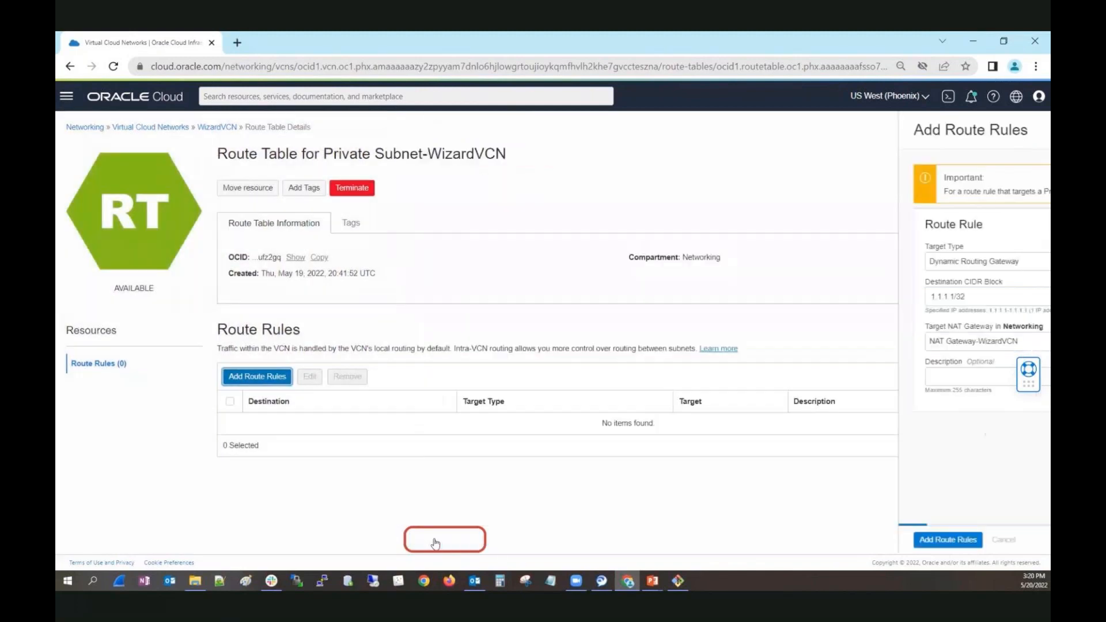
# Switch to the terminal, stop the running 8.8.8.8 ping and ping 1.1.1.1 again from the private VM.
pyautogui.click(677, 581)
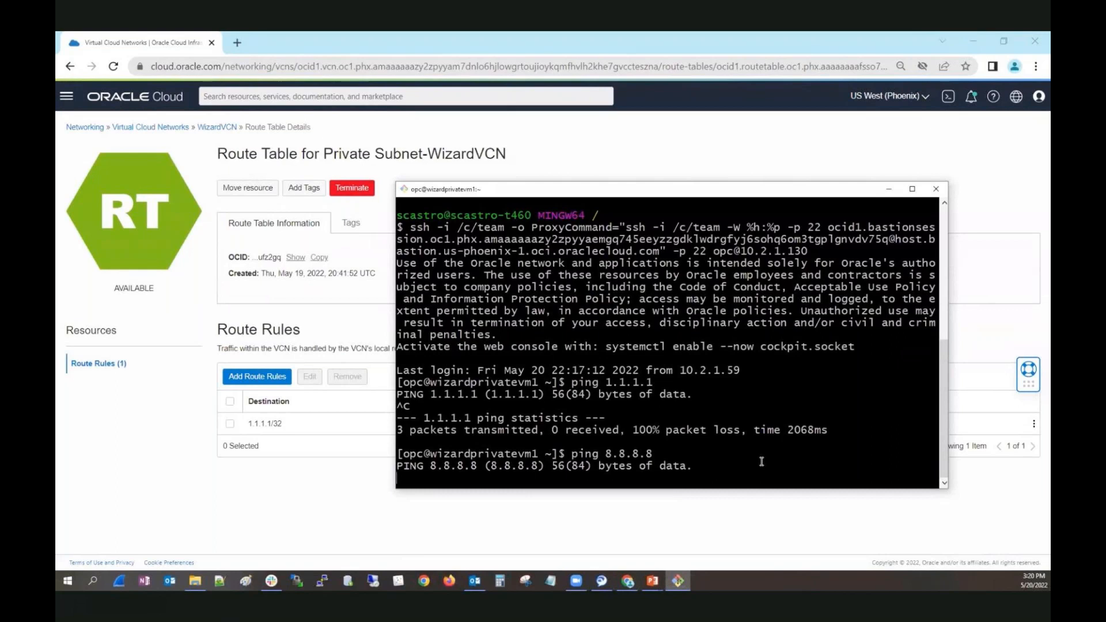
pyautogui.hotkey('ctrl', 'c')
pyautogui.press('Up')
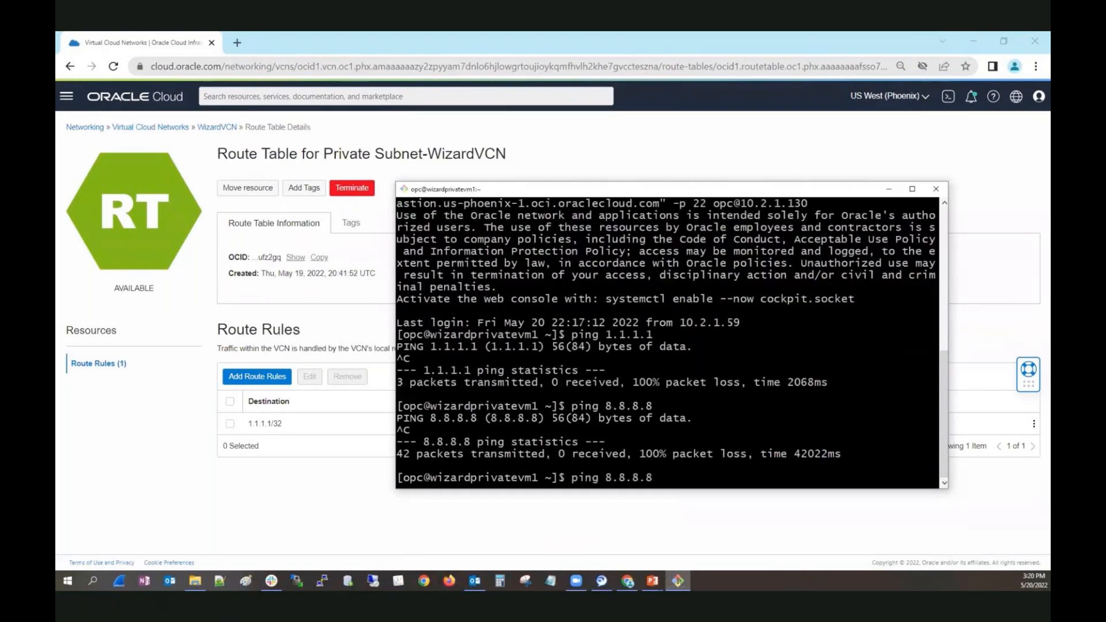
pyautogui.press('Up')
pyautogui.press('Return')
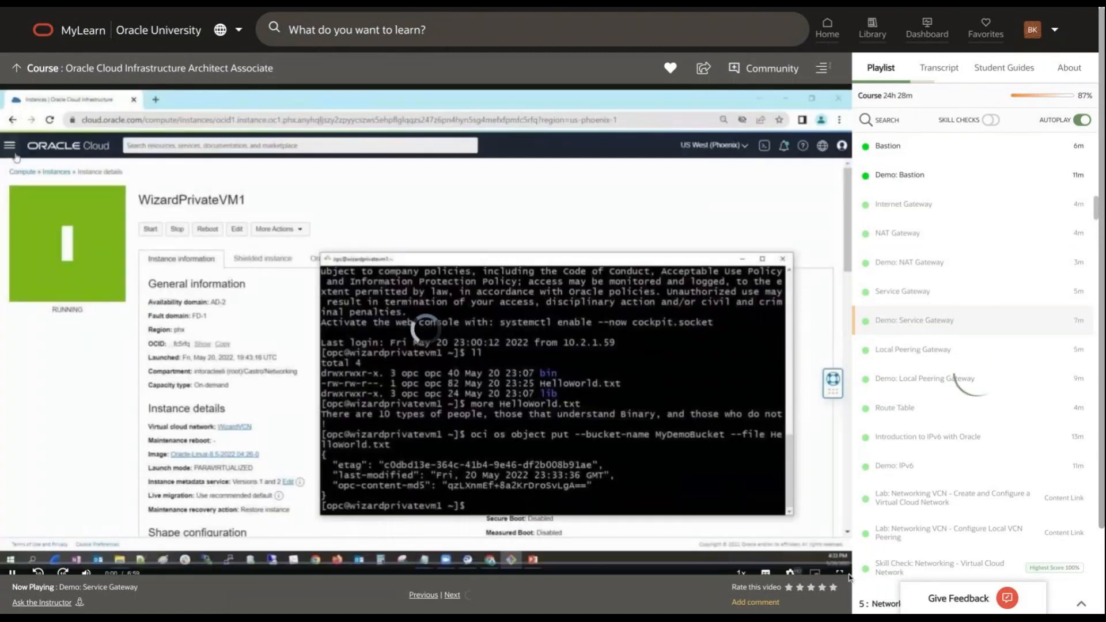
# Show the Service Gateway demo video in full screen and set its playback quality to 720p.
pyautogui.click(839, 565)
pyautogui.click(987, 612)
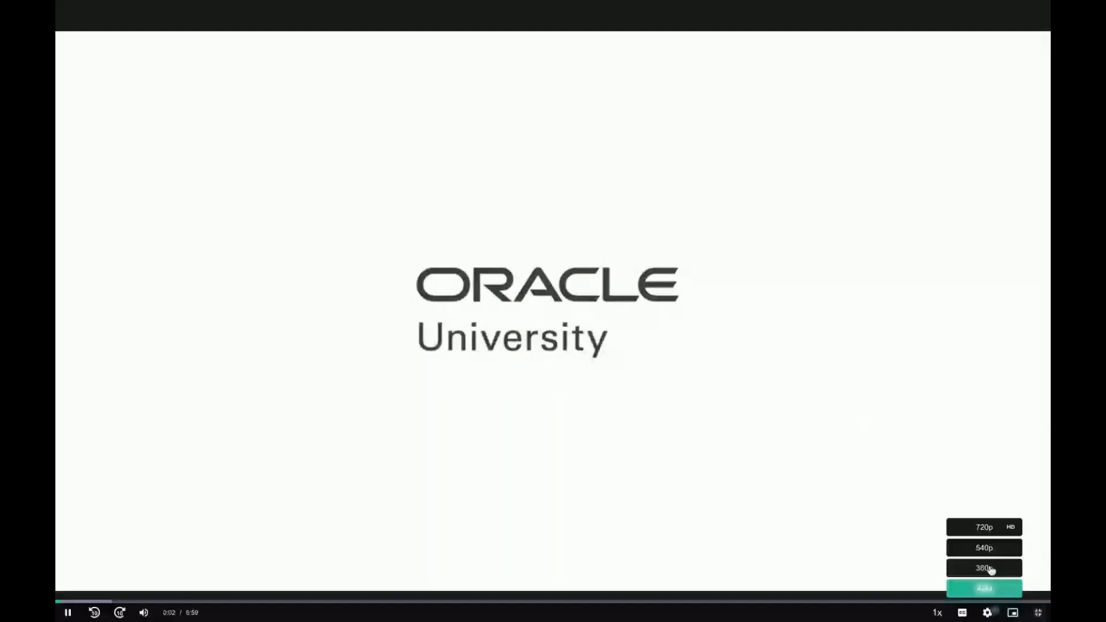
pyautogui.click(984, 527)
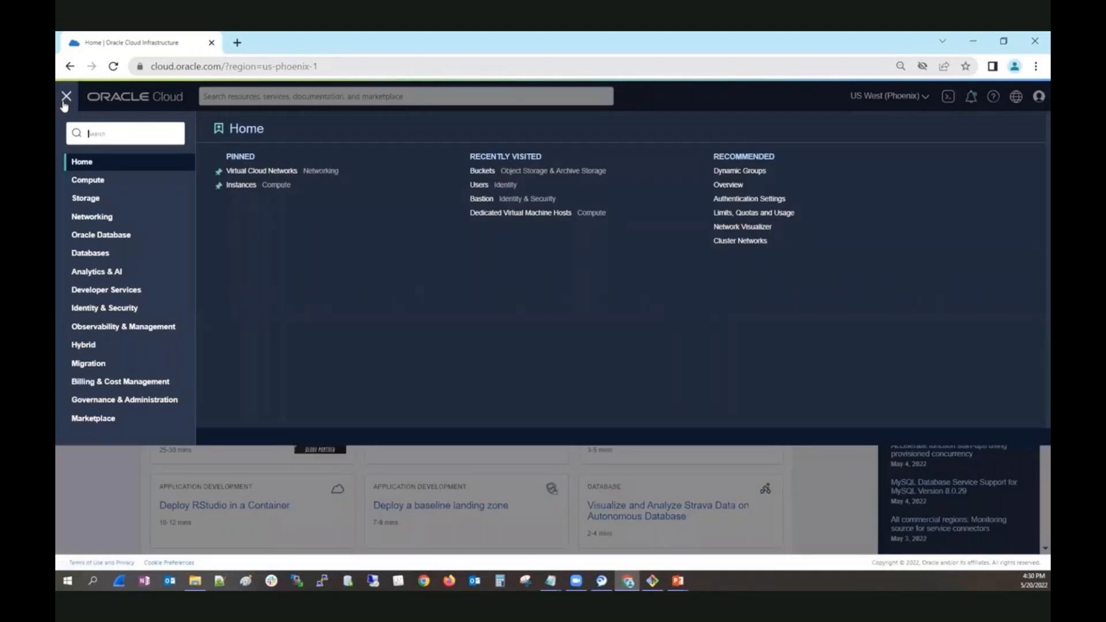
# Open MyDemoBucket from the Object Storage buckets in the Networking compartment and examine its visibility and objects list.
pyautogui.click(92, 201)
pyautogui.click(456, 173)
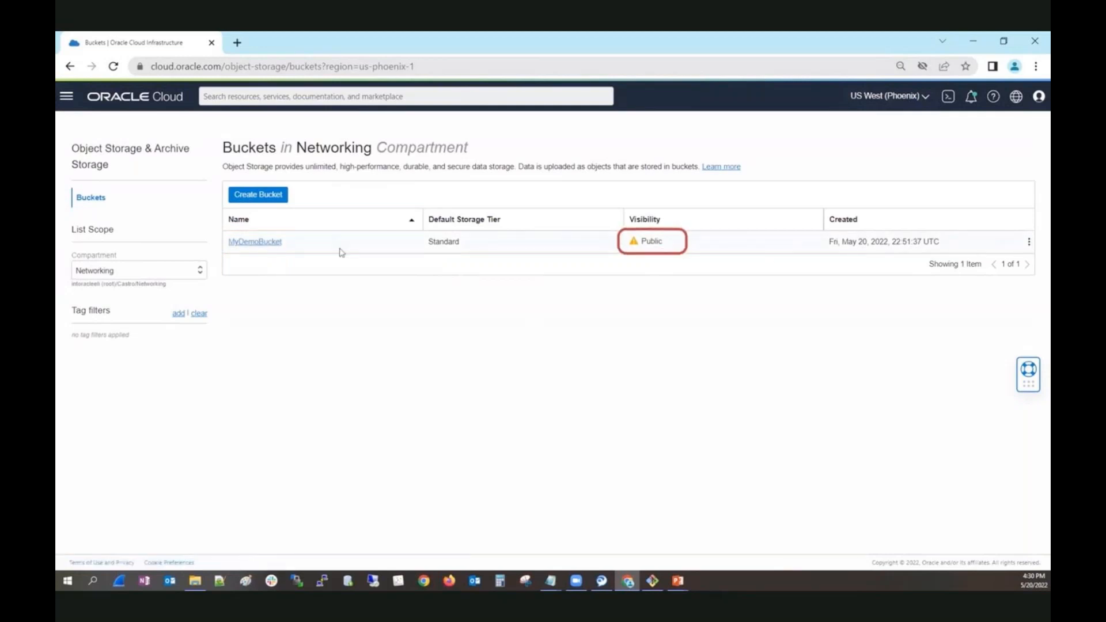
pyautogui.click(248, 242)
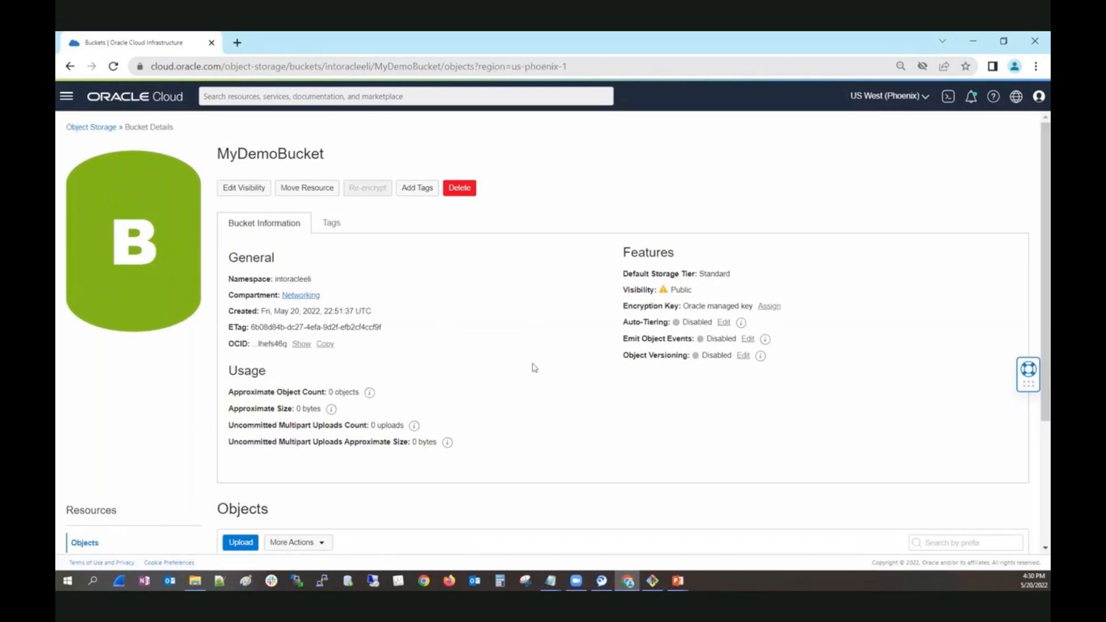
pyautogui.scroll(-3, 531, 366)
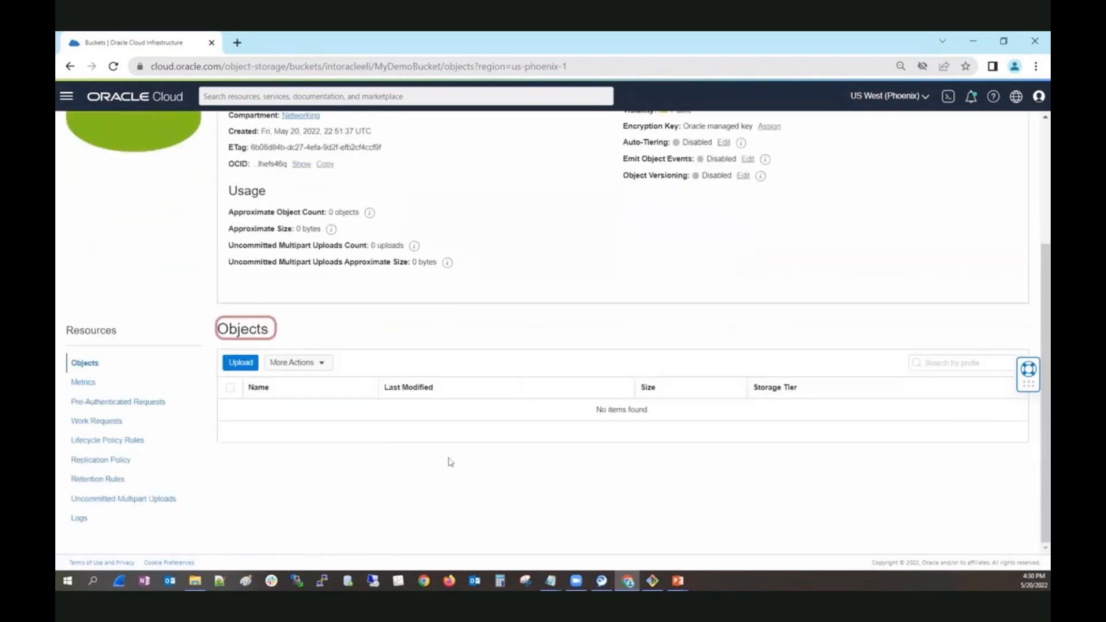
pyautogui.scroll(3, 452, 469)
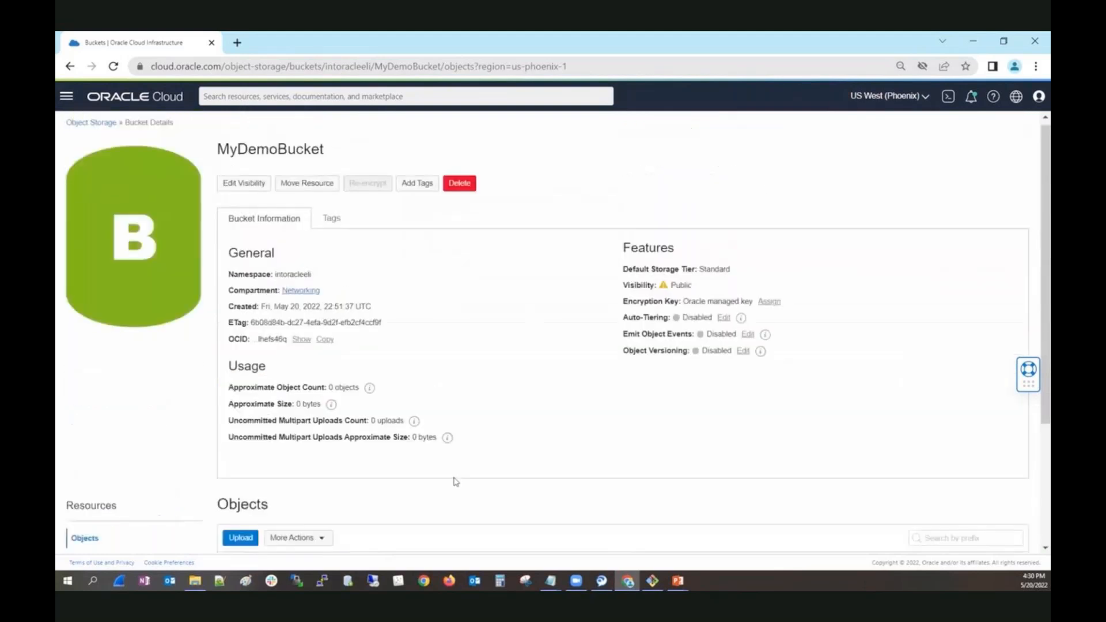
# Open the route table for the private subnet of WizardVCN to examine its route rules.
pyautogui.click(68, 99)
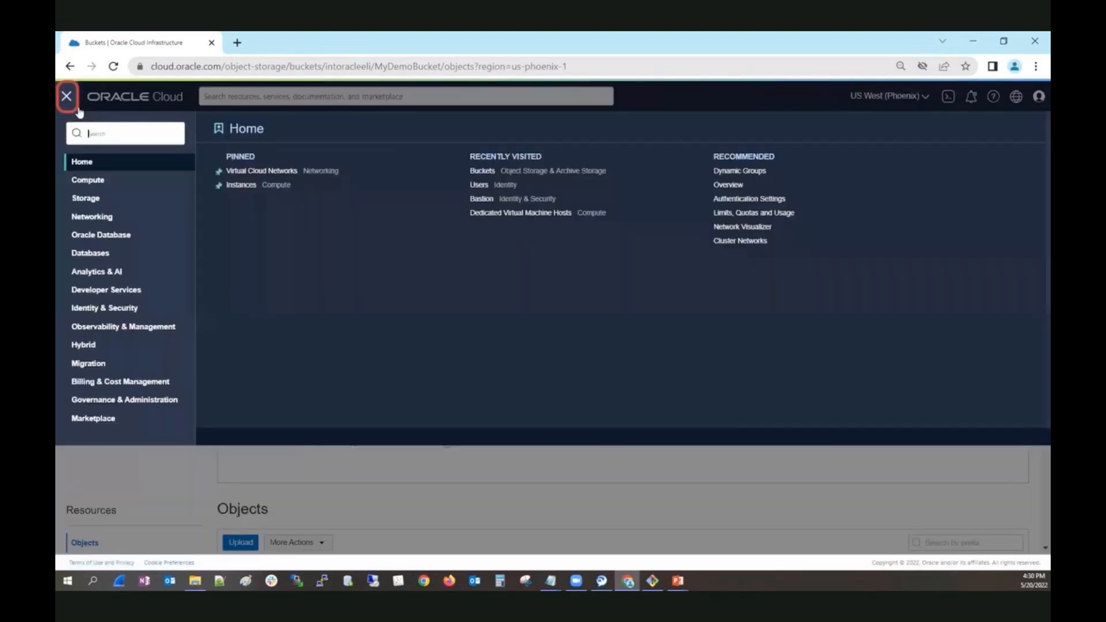
pyautogui.click(115, 224)
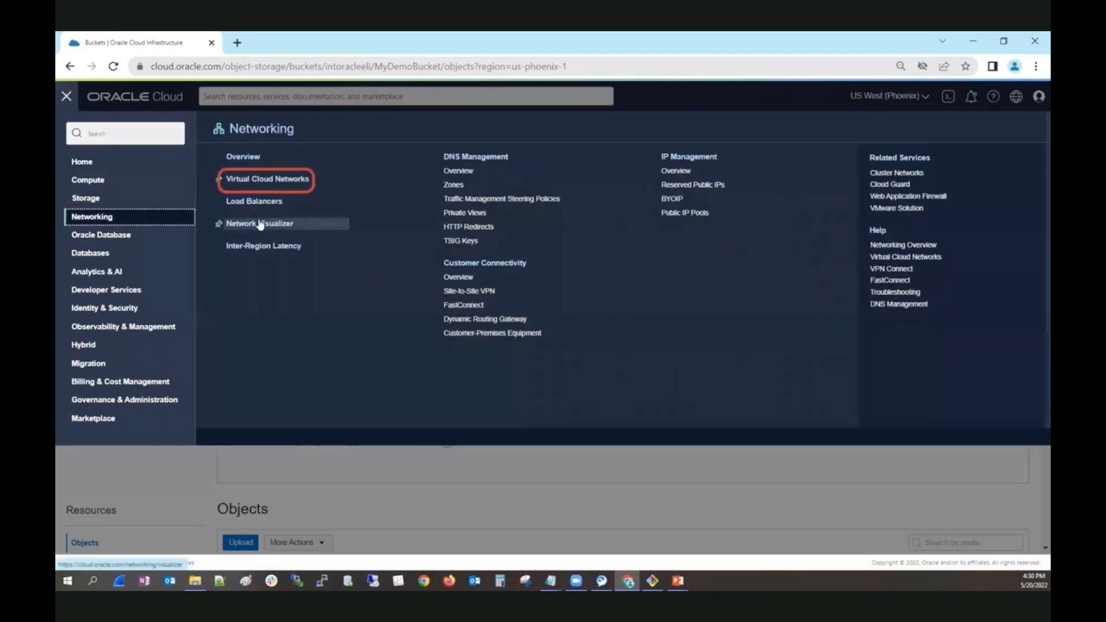
pyautogui.click(279, 182)
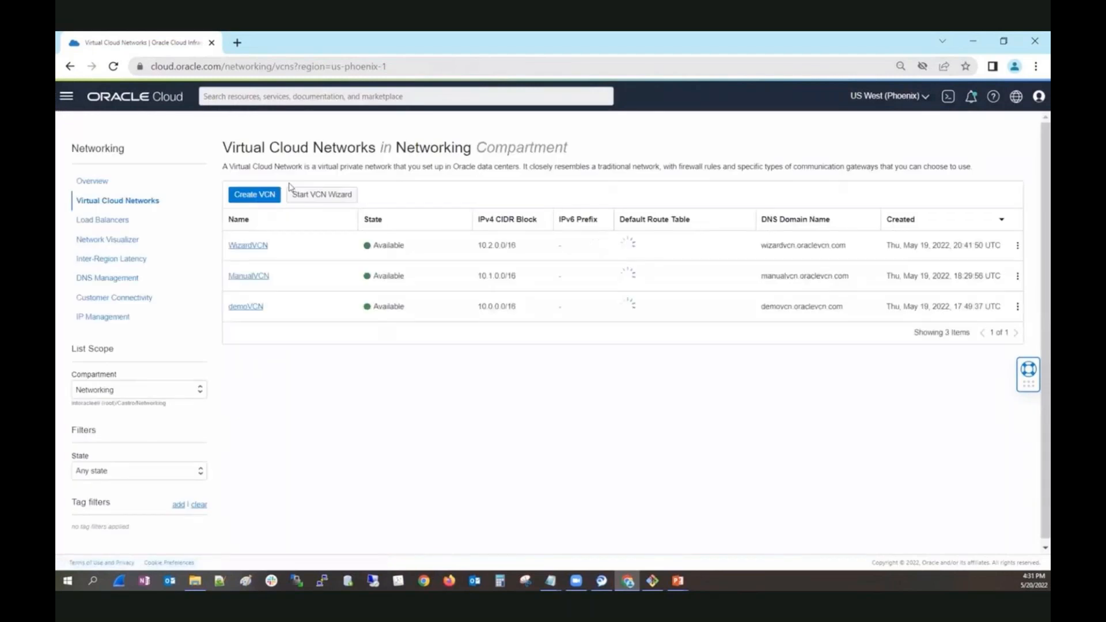
pyautogui.click(257, 242)
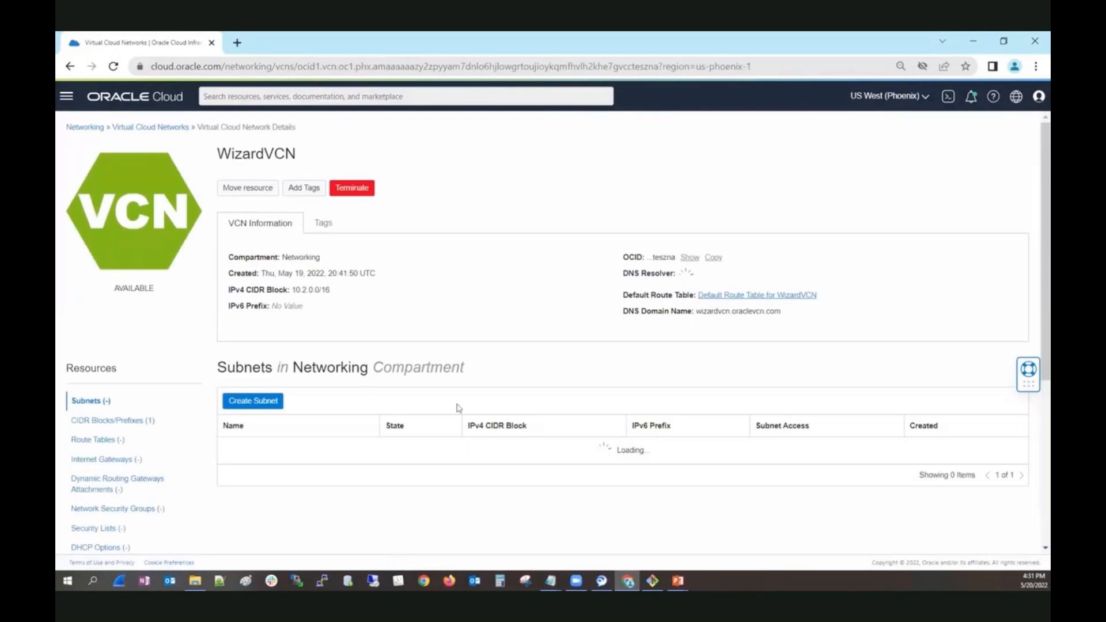
pyautogui.click(104, 435)
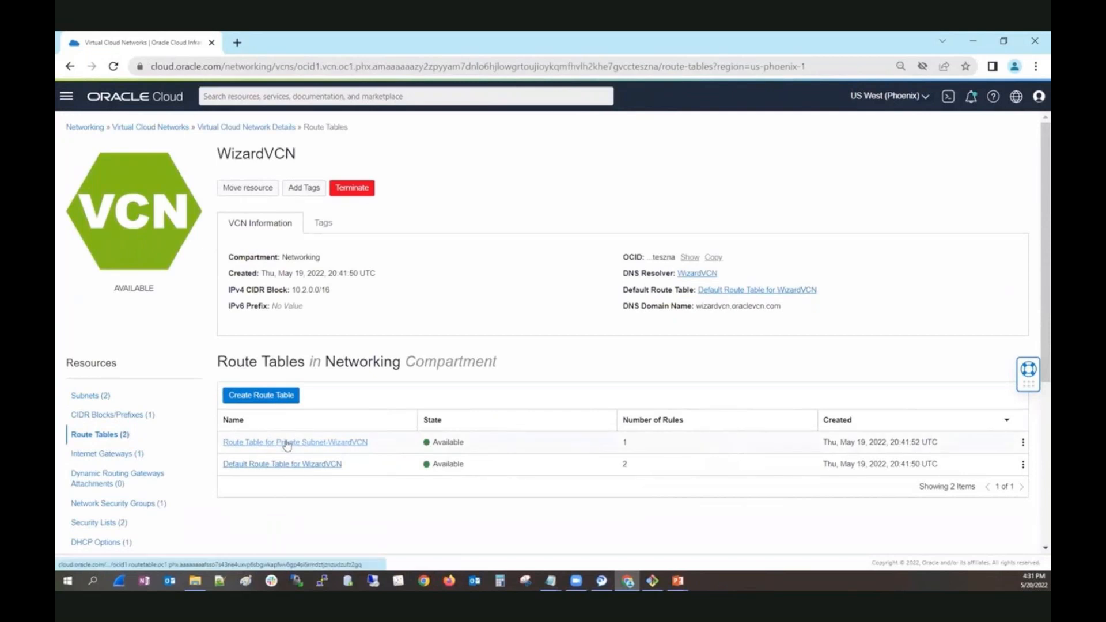
pyautogui.click(323, 442)
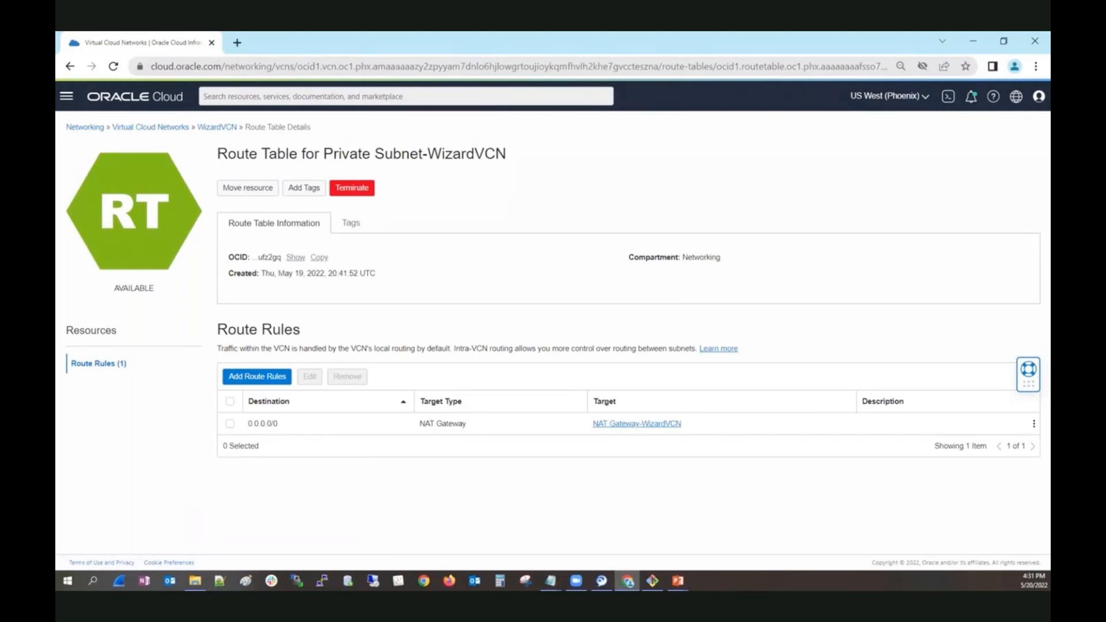
# Open the WizardPrivateVM1 compute instance's details and highlight its private IP address.
pyautogui.click(68, 97)
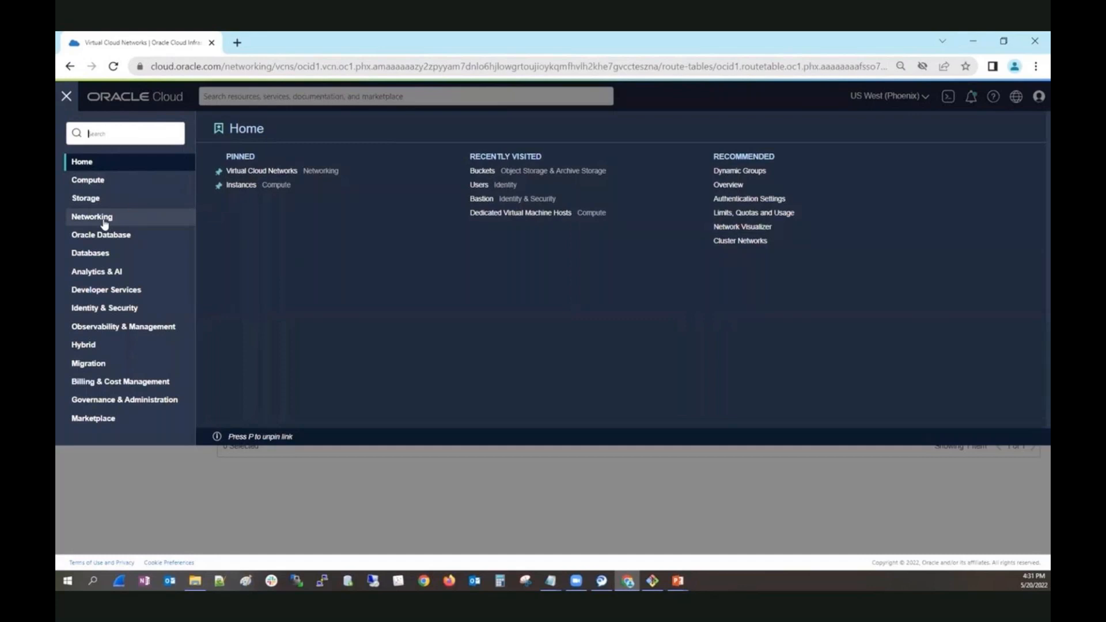
pyautogui.click(237, 185)
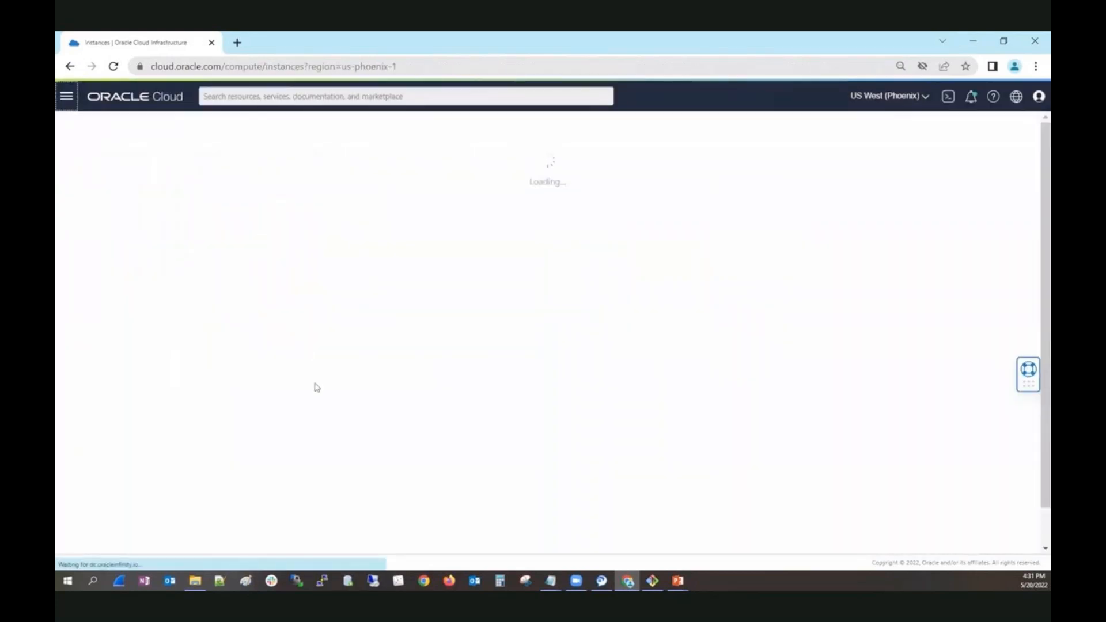
pyautogui.click(264, 242)
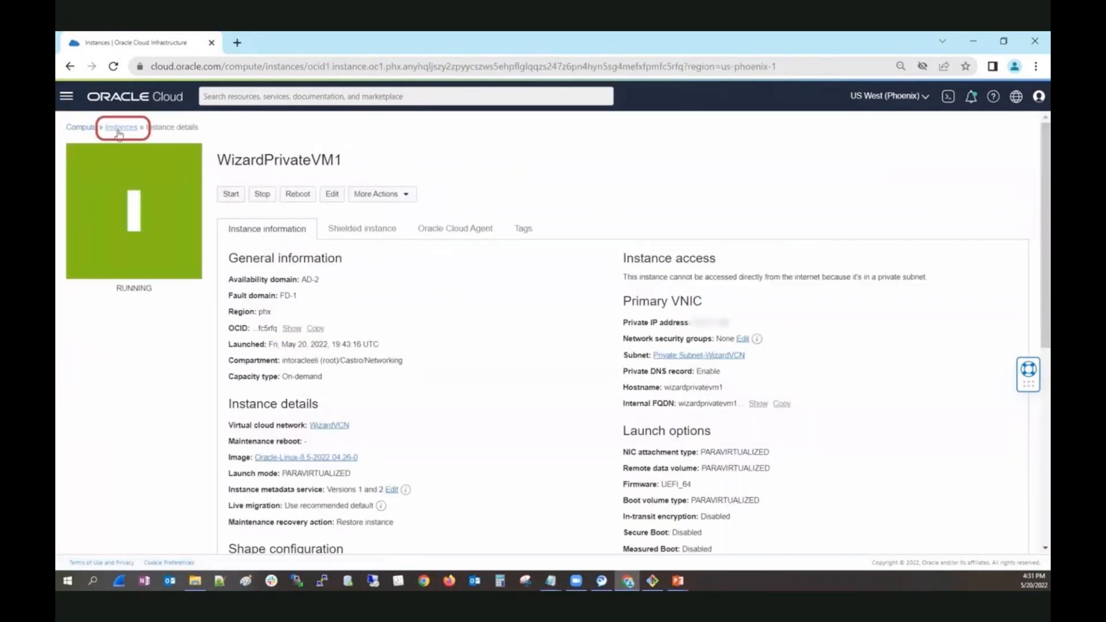
pyautogui.click(120, 131)
pyautogui.click(471, 238)
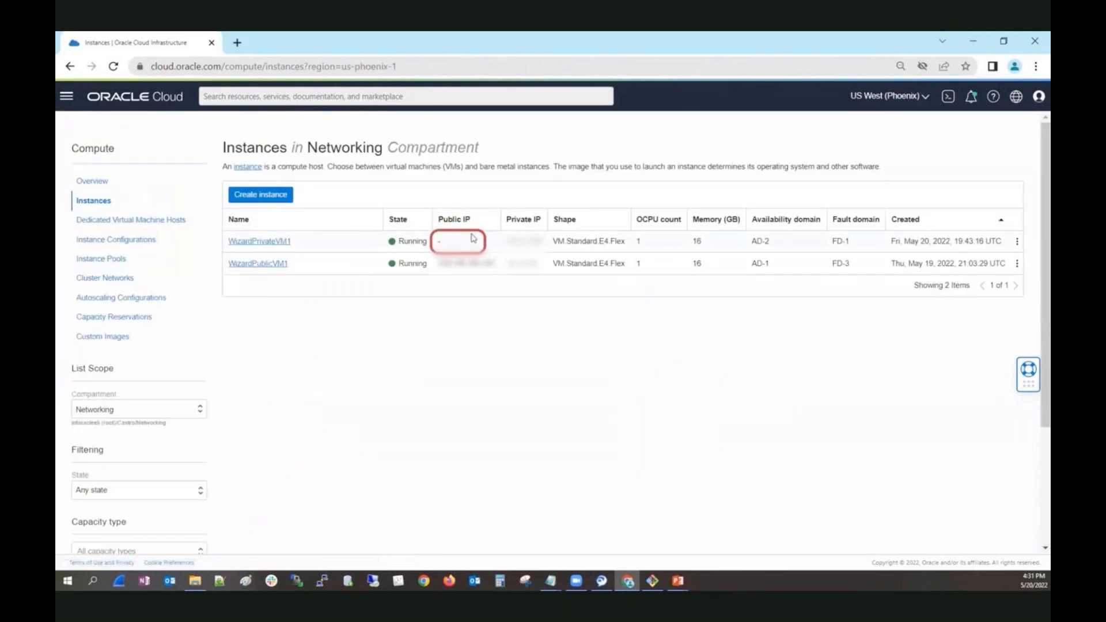
pyautogui.click(262, 241)
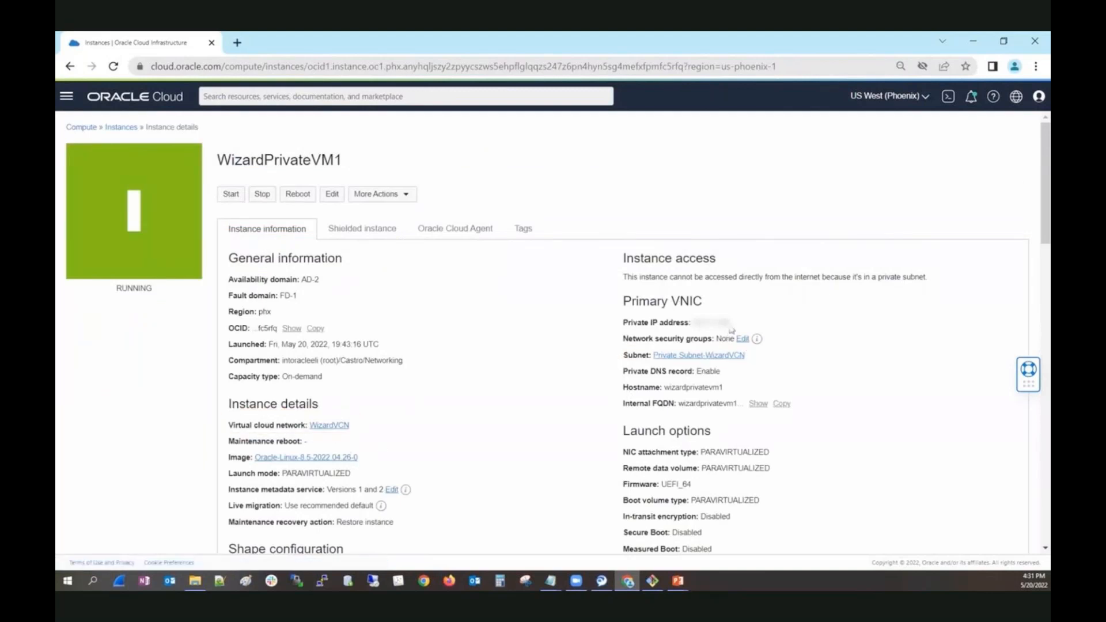
pyautogui.moveTo(730, 323); pyautogui.dragTo(688, 323)
# Switch to the MINGW64 terminal, paste the bastion SSH command and connect to WizardPrivateVM1 as opc.
pyautogui.click(652, 581)
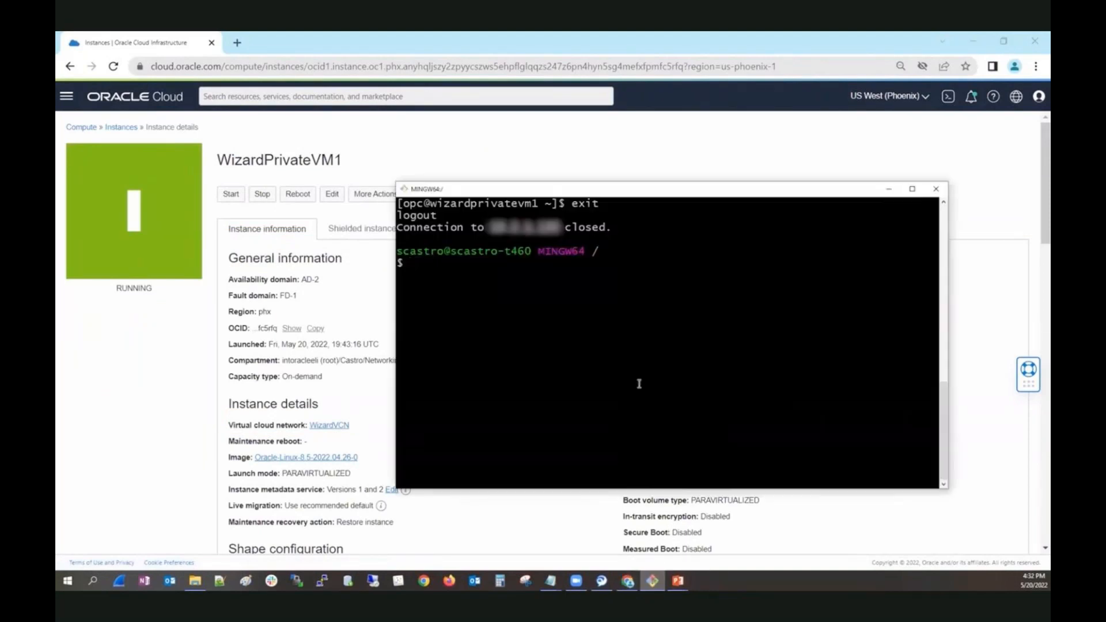
pyautogui.press('shift+Insert')
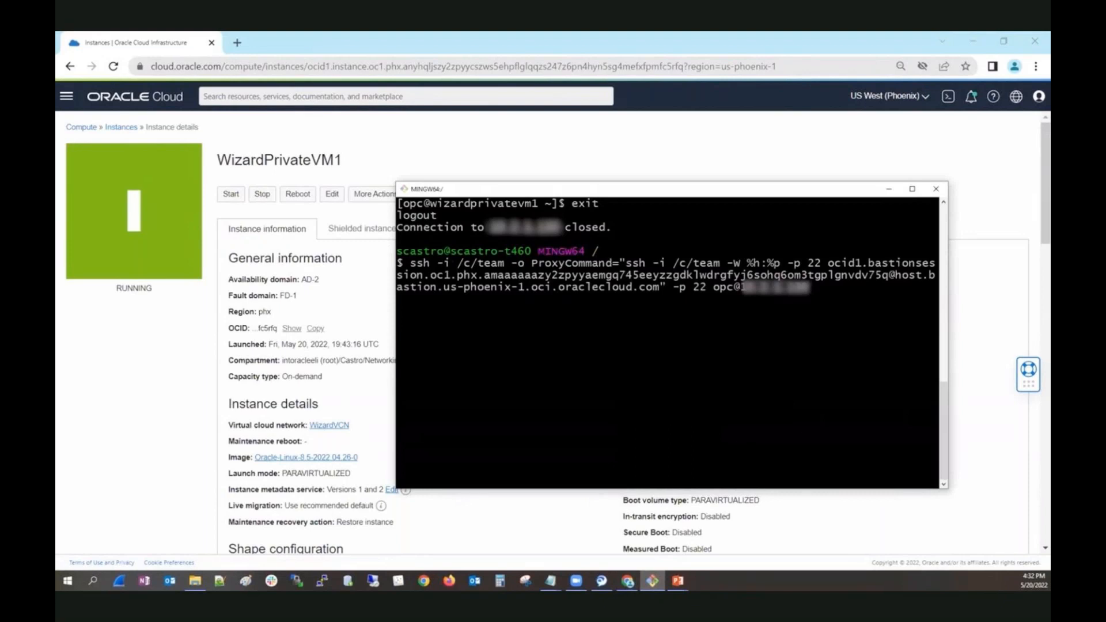
pyautogui.moveTo(743, 193); pyautogui.dragTo(776, 232)
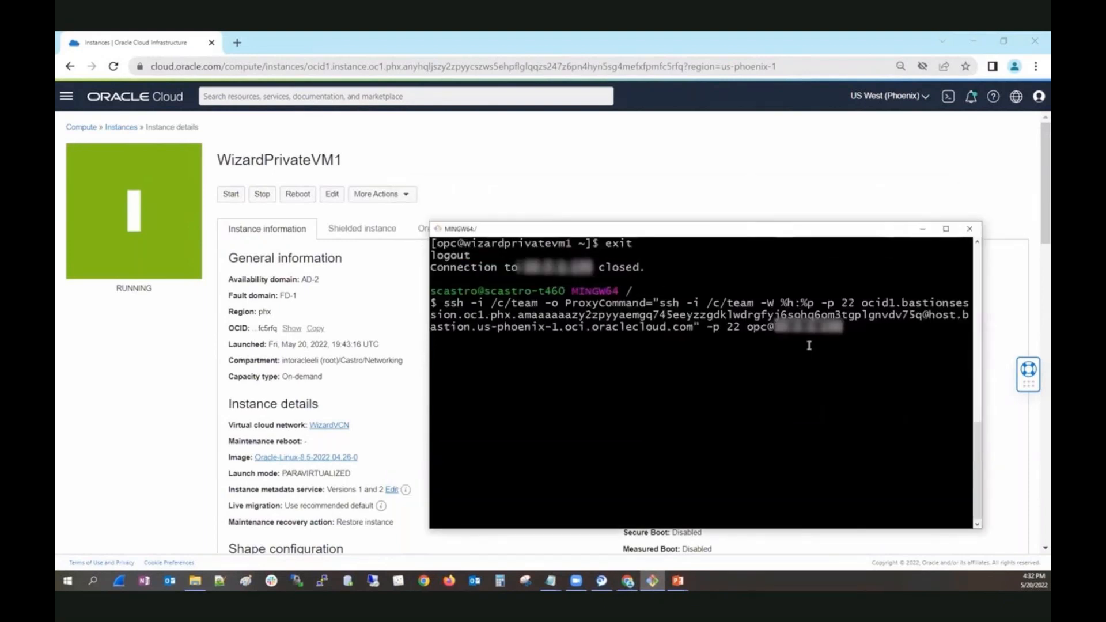
pyautogui.press('Return')
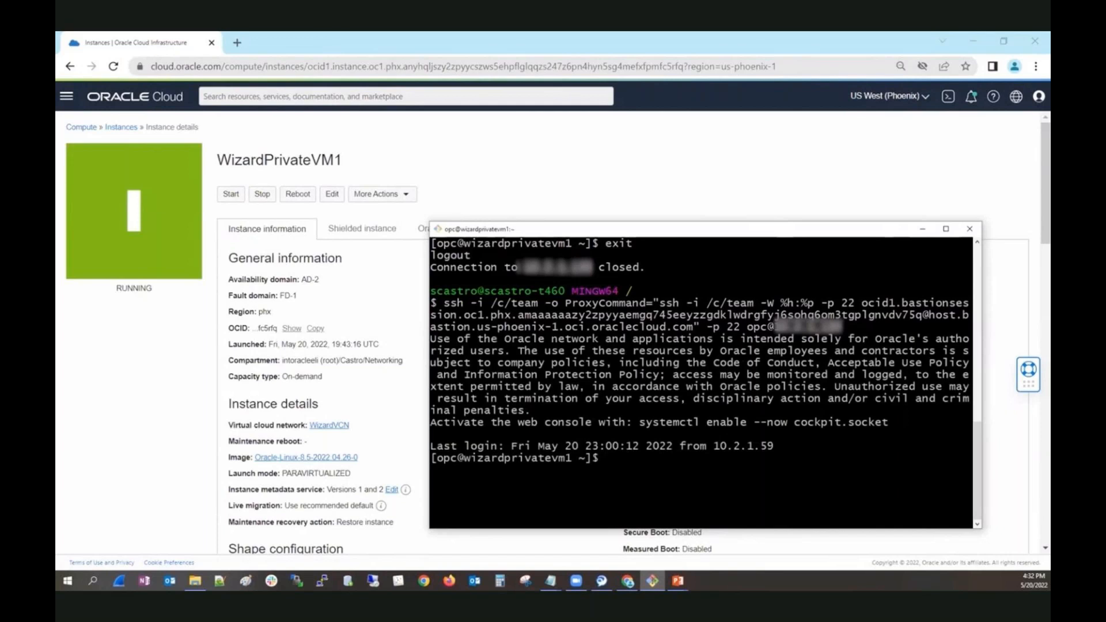
# List the files in the VM's home directory with ll and display the contents of HelloWorld.txt with more.
pyautogui.write('ll')
pyautogui.press('Return')
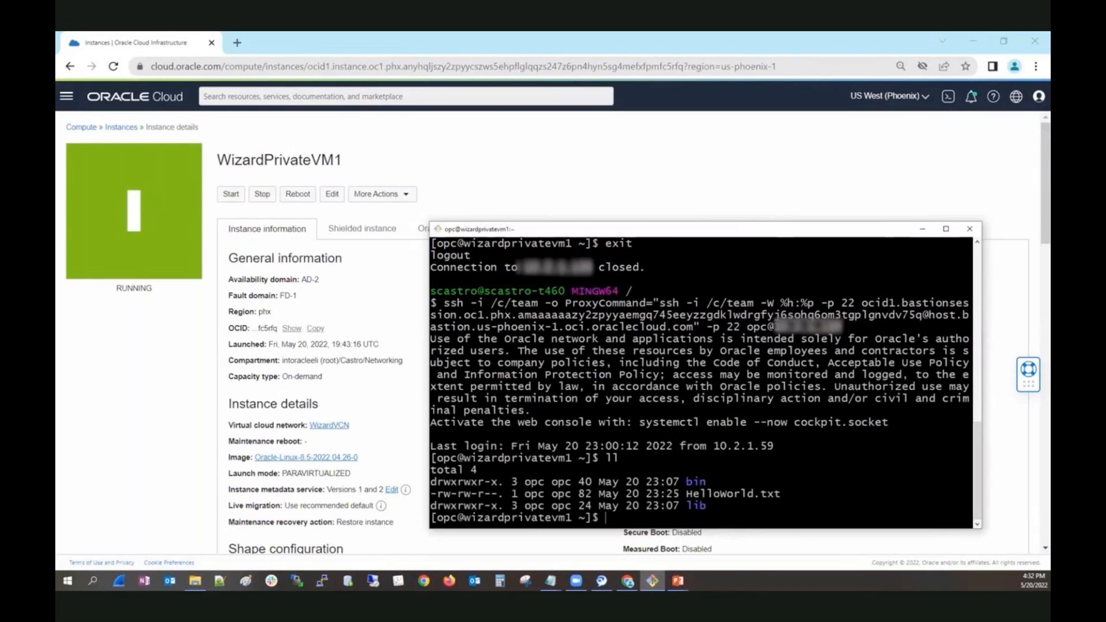
pyautogui.write('more Hello')
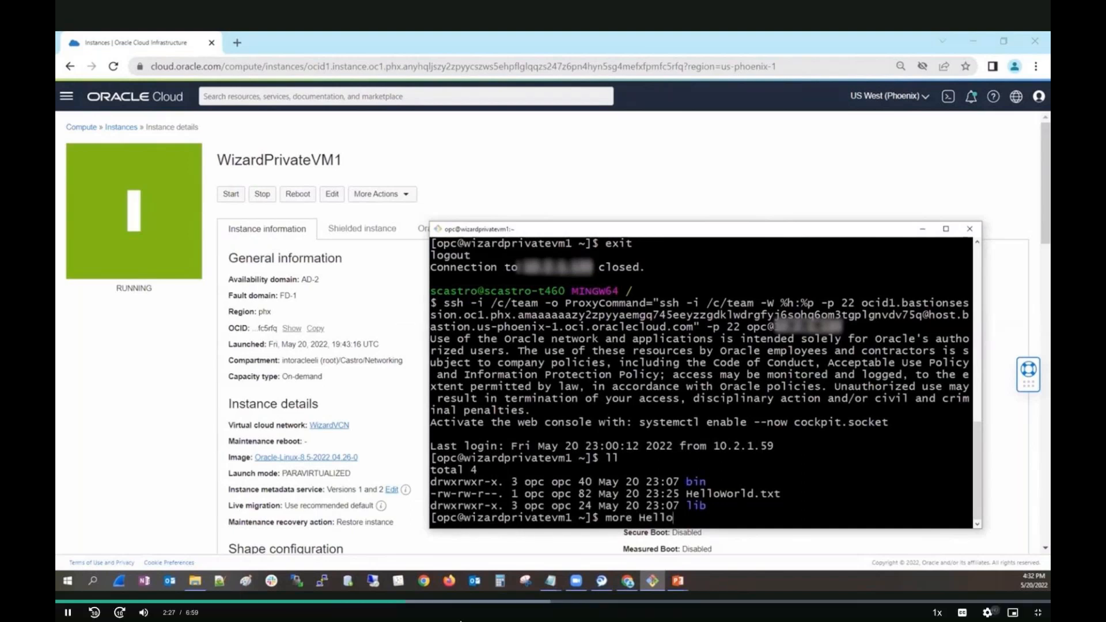
pyautogui.write('World')
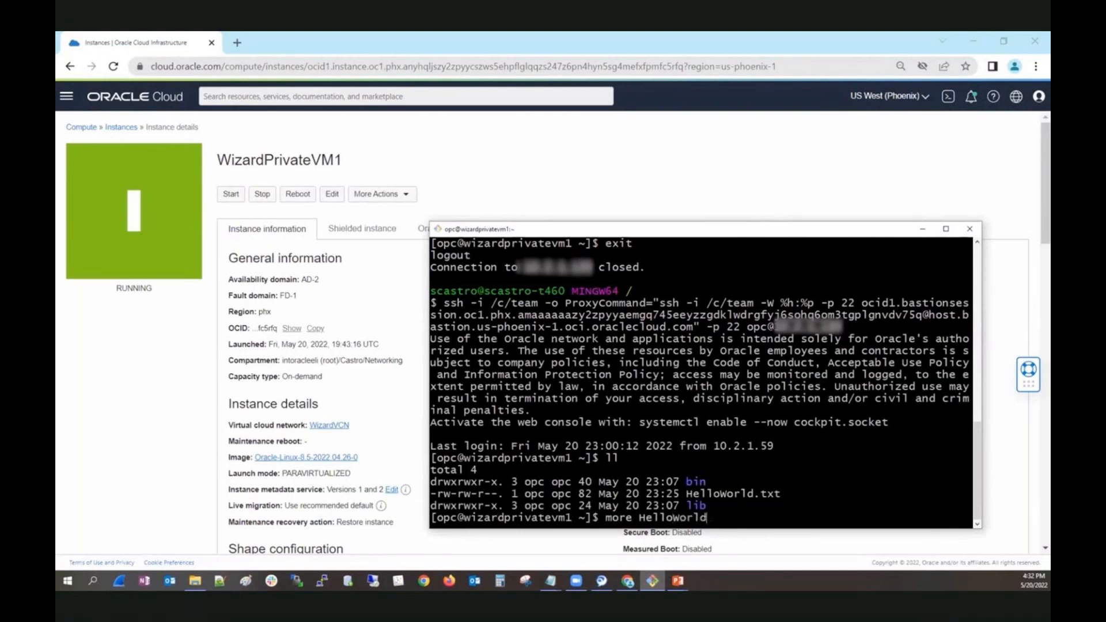
pyautogui.write('.tx')
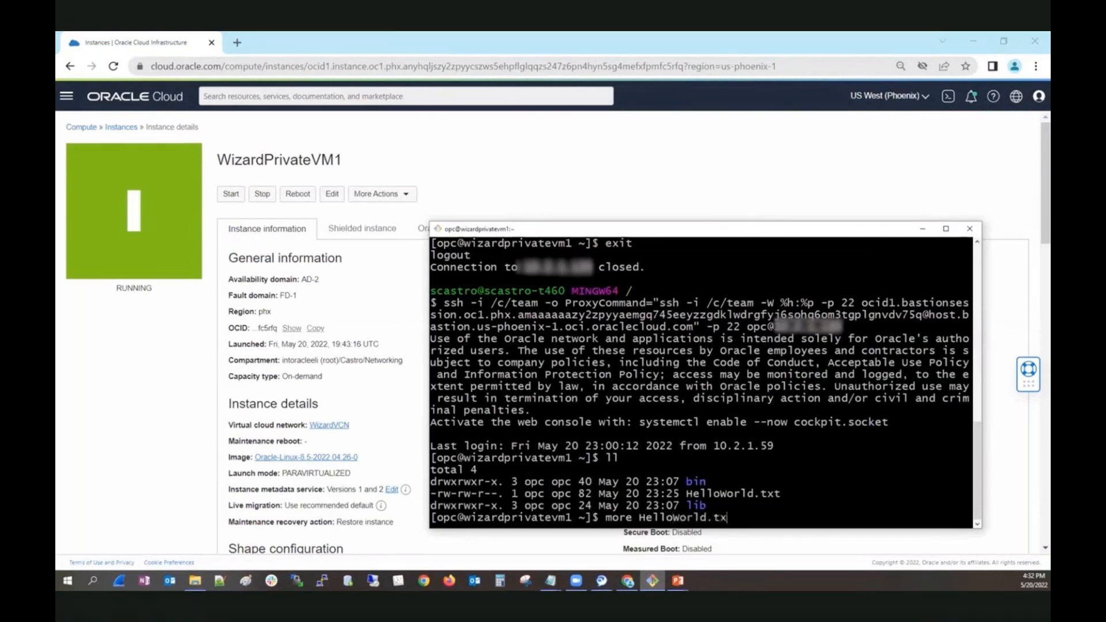
pyautogui.write('t')
pyautogui.press('Return')
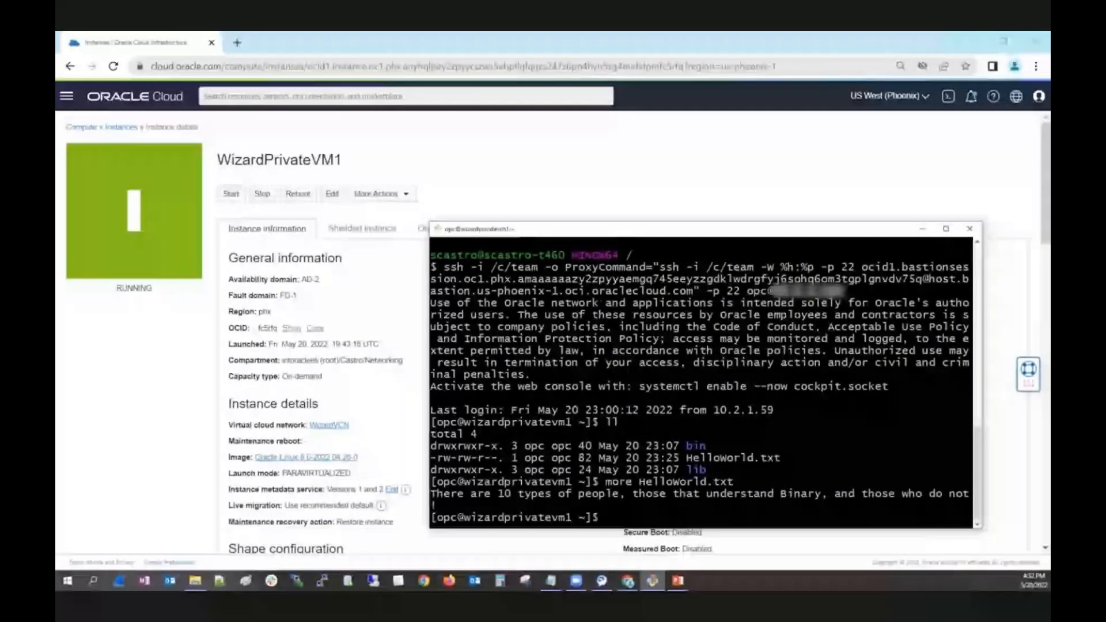
# Recall and run "oci os object put --bucket-name MyDemoBucket --file HelloWorld.txt" to upload the file to the bucket.
pyautogui.press('Up')
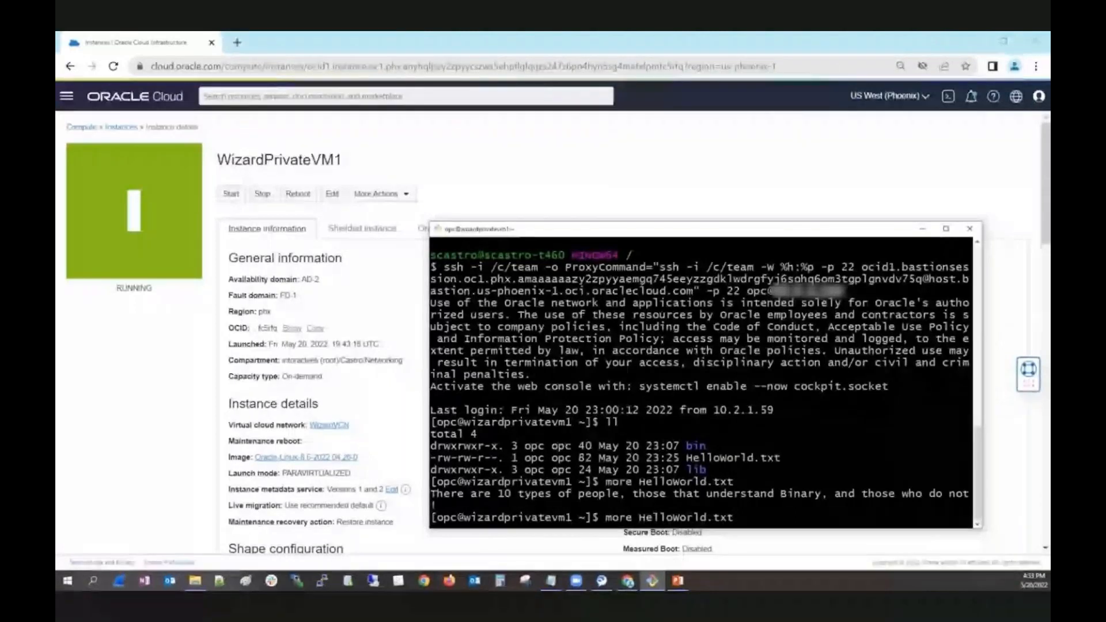
pyautogui.press('Up')
pyautogui.press('Up')
pyautogui.press('Up')
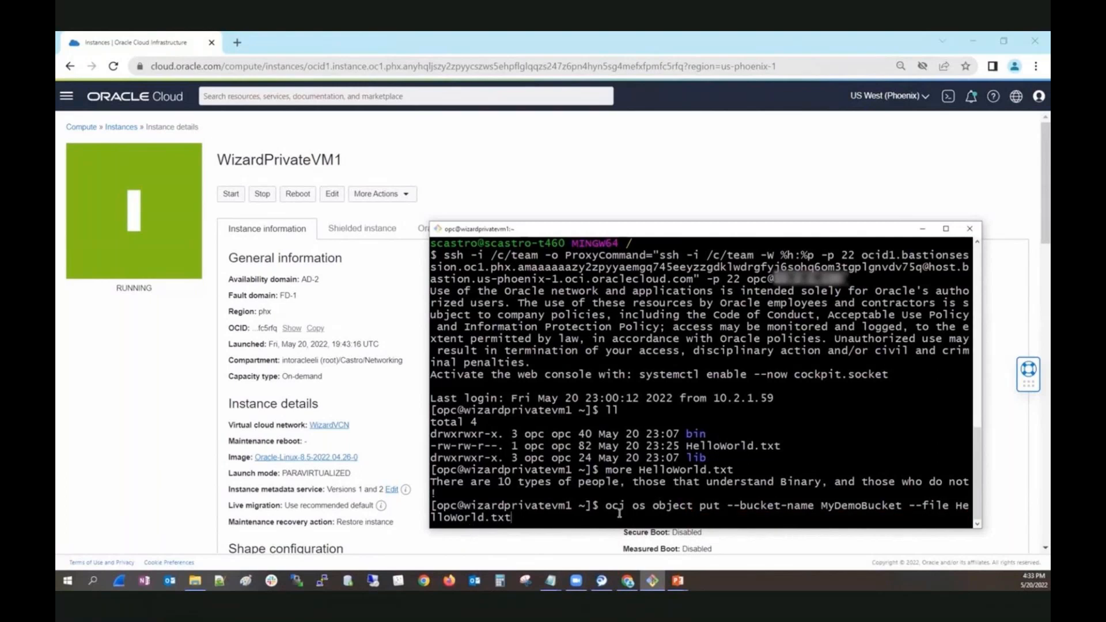
pyautogui.press('Return')
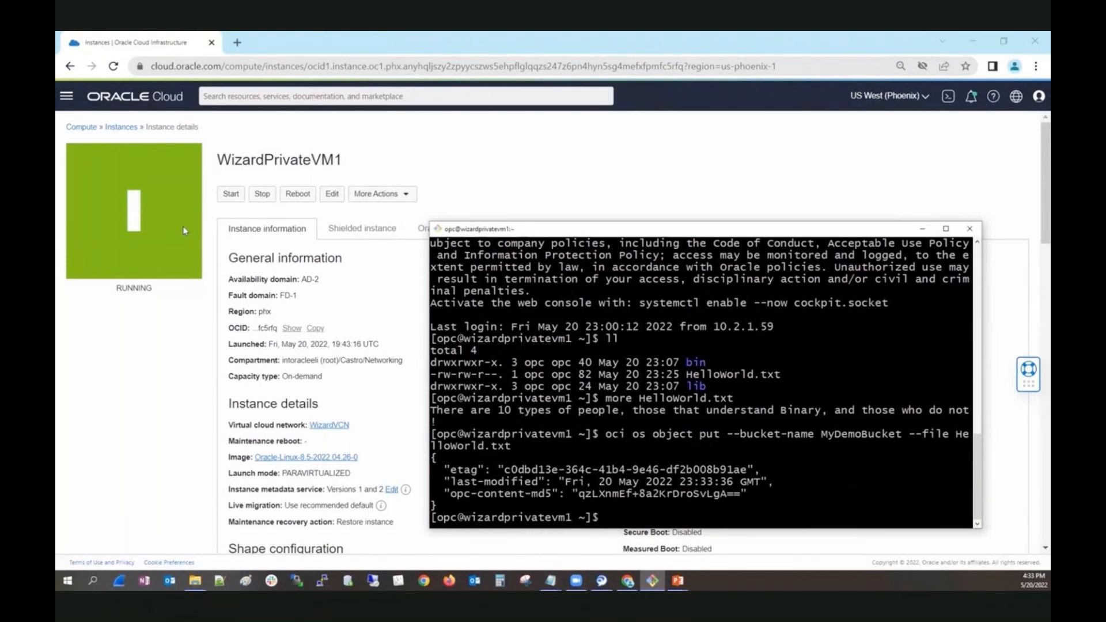
# Open the Object Storage buckets page in a new browser tab and show the objects in MyDemoBucket.
pyautogui.click(66, 96)
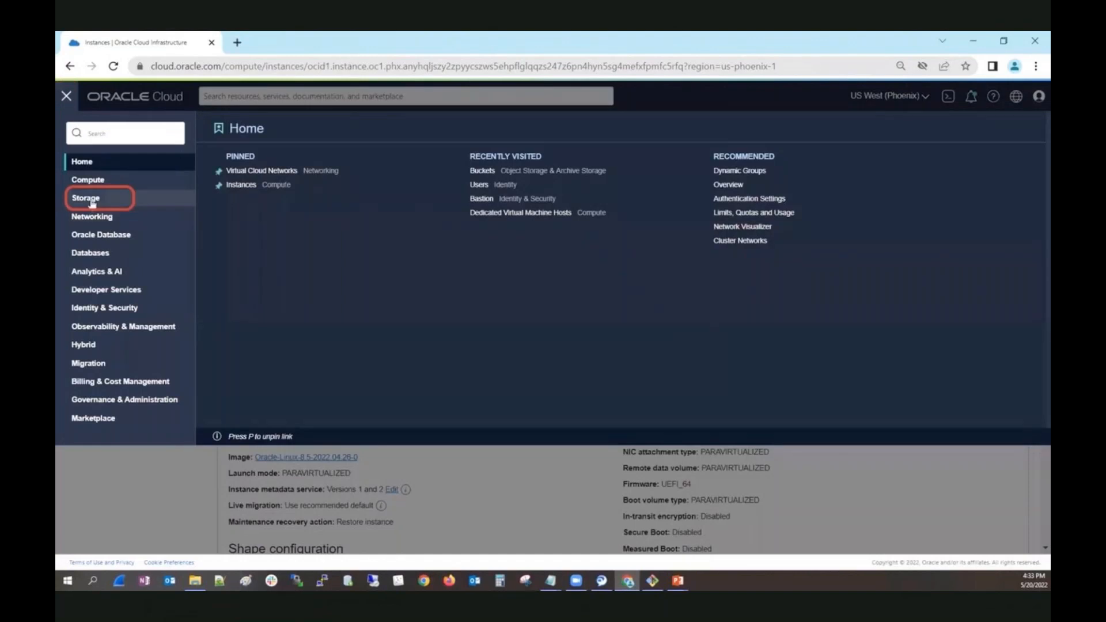
pyautogui.click(151, 197)
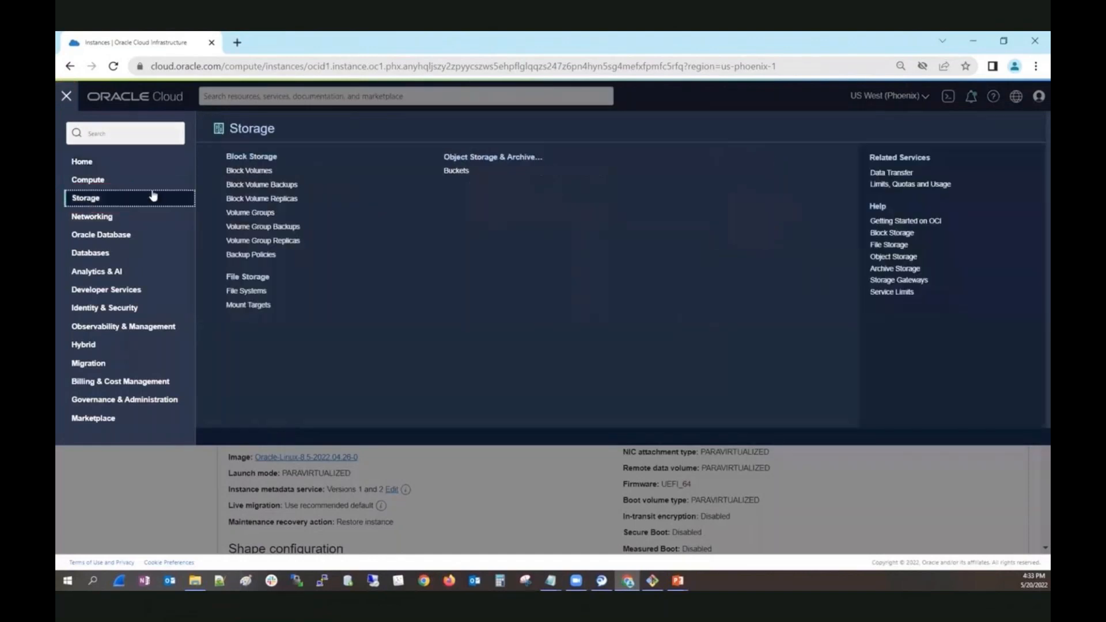
pyautogui.rightClick(454, 172)
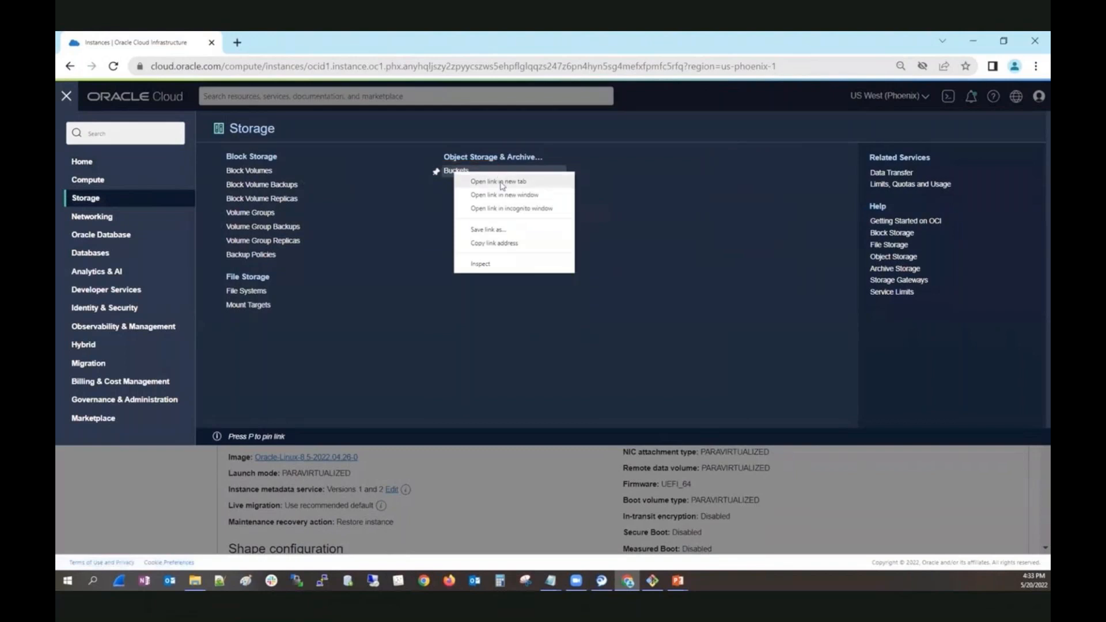
pyautogui.click(489, 182)
pyautogui.click(334, 41)
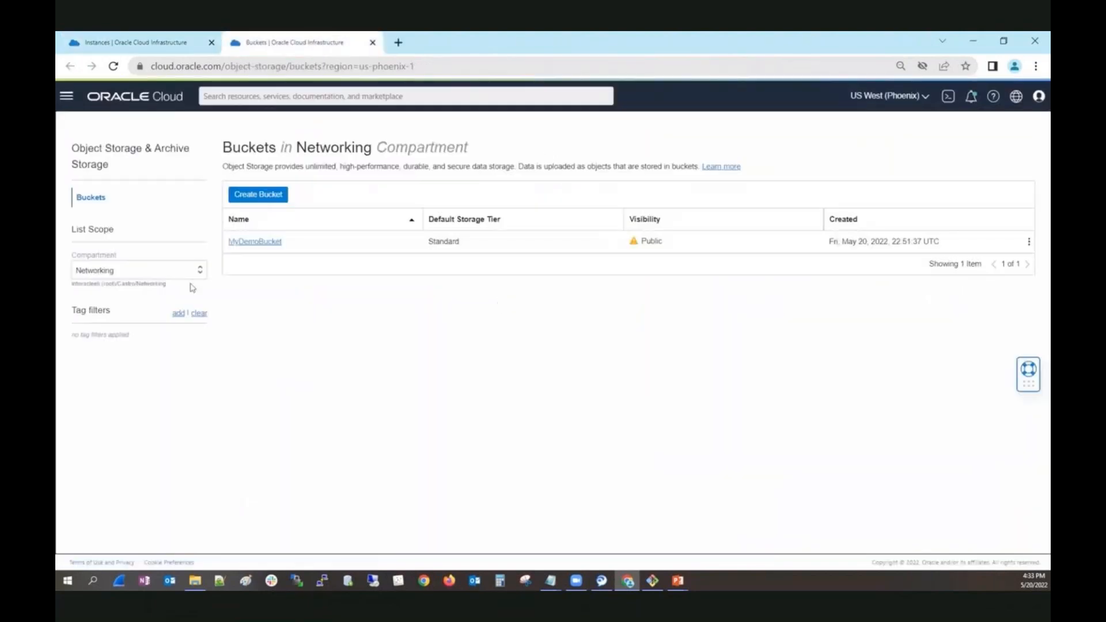
pyautogui.click(250, 243)
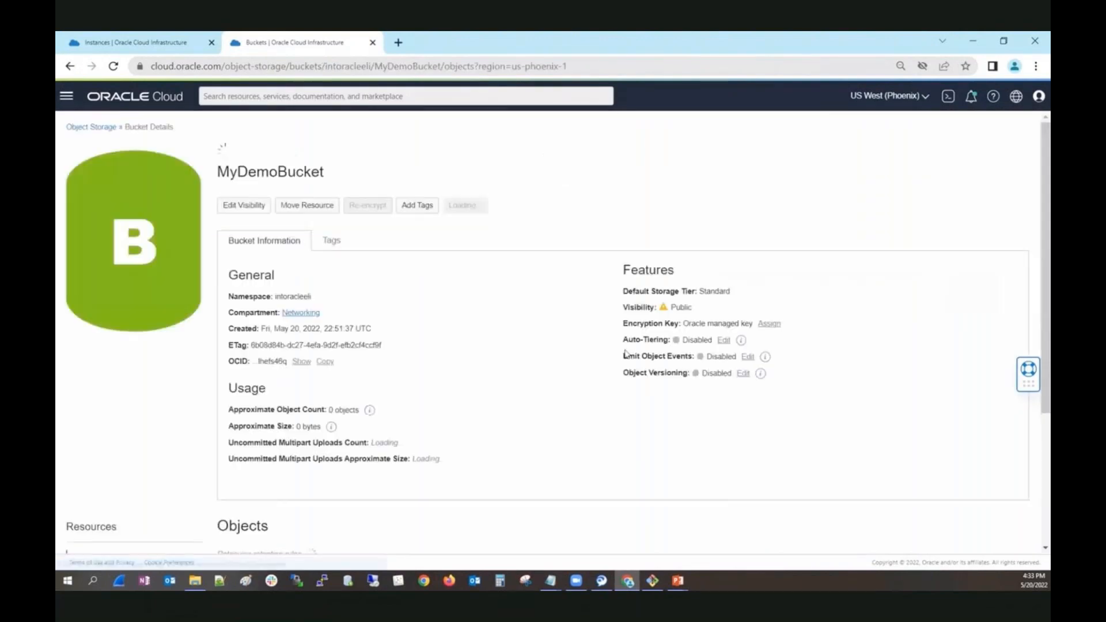
pyautogui.scroll(-3, 520, 451)
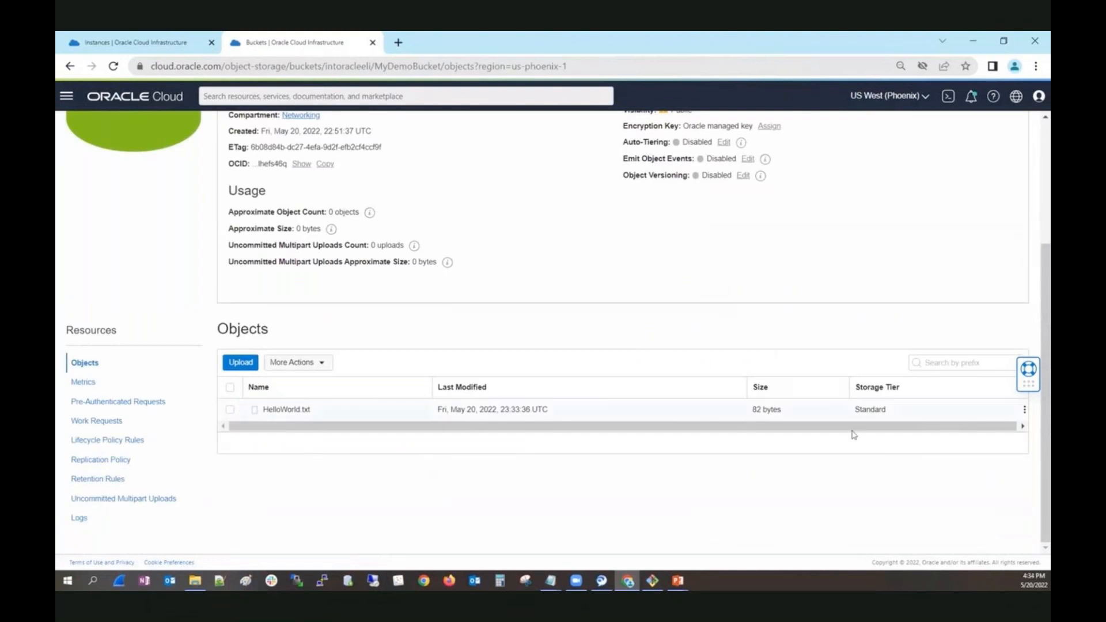
# Download HelloWorld.txt through the URL path in its object details and open the downloaded copy.
pyautogui.click(1023, 409)
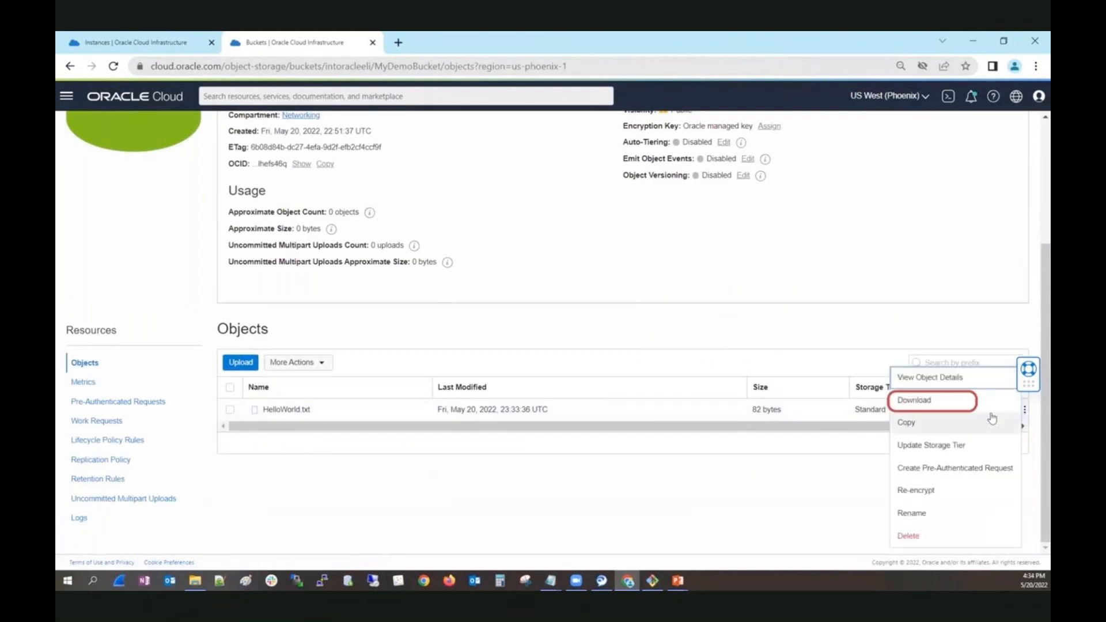
pyautogui.click(951, 378)
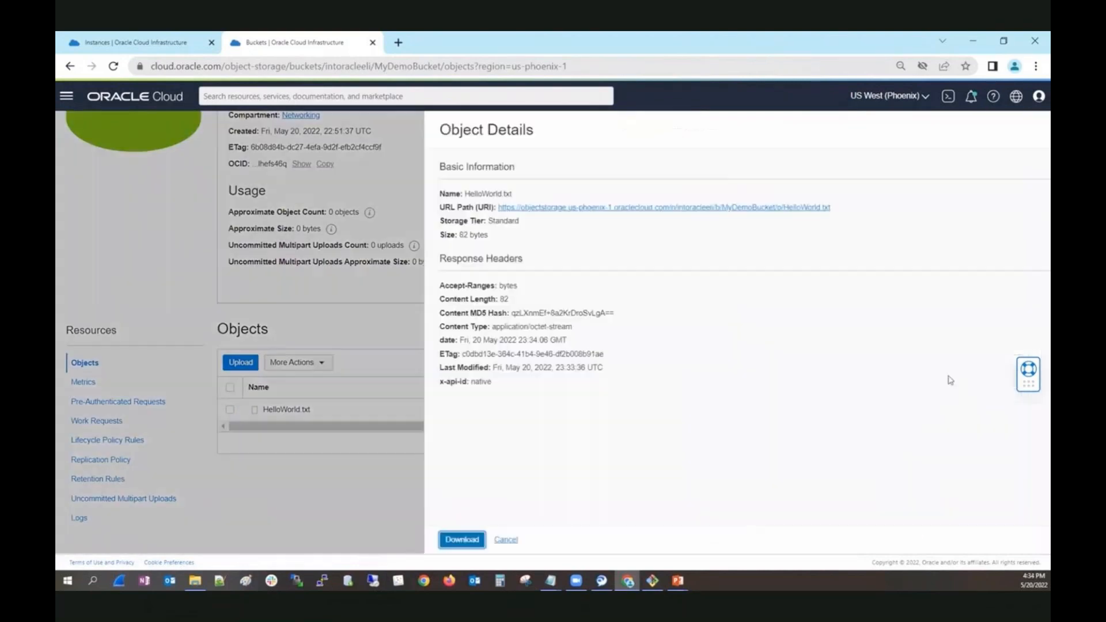
pyautogui.click(700, 208)
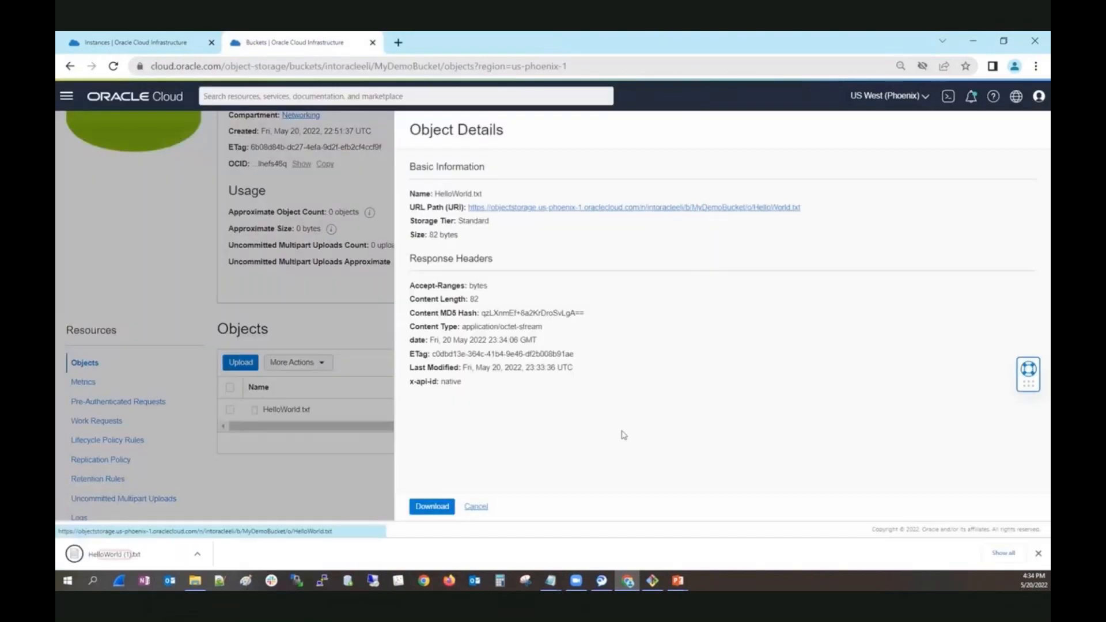
pyautogui.rightClick(124, 556)
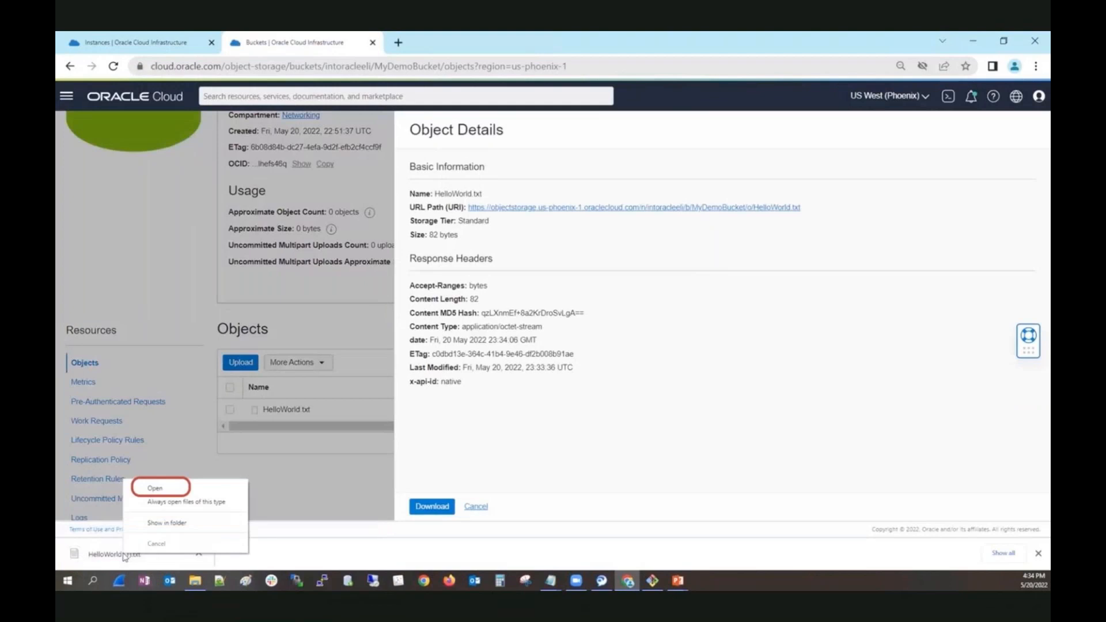
pyautogui.click(158, 489)
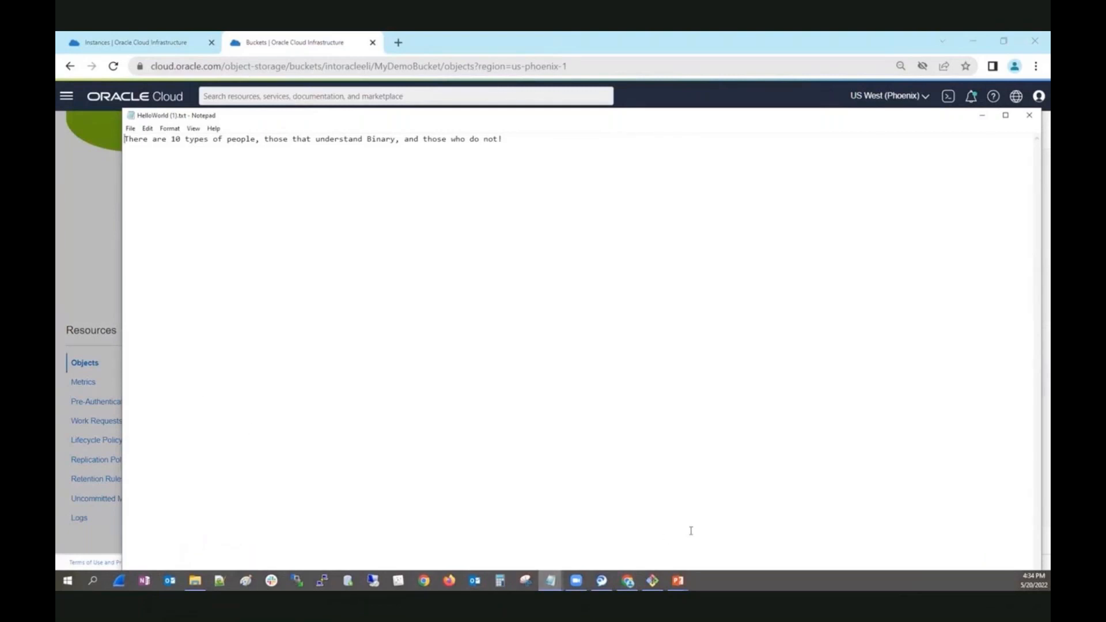
# Switch to the MINGW64 terminal, test internet connectivity from WizardPrivateVM1 with "ping 1.1.1.1" and stop the ping.
pyautogui.click(653, 581)
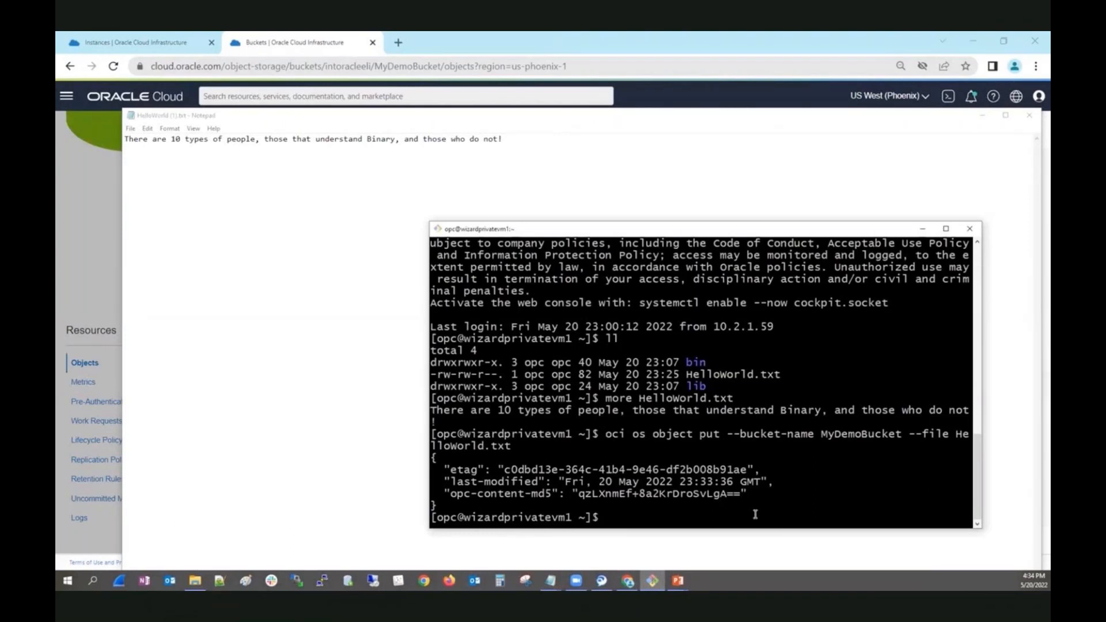
pyautogui.write('ping 1.1.1.1')
pyautogui.press('Return')
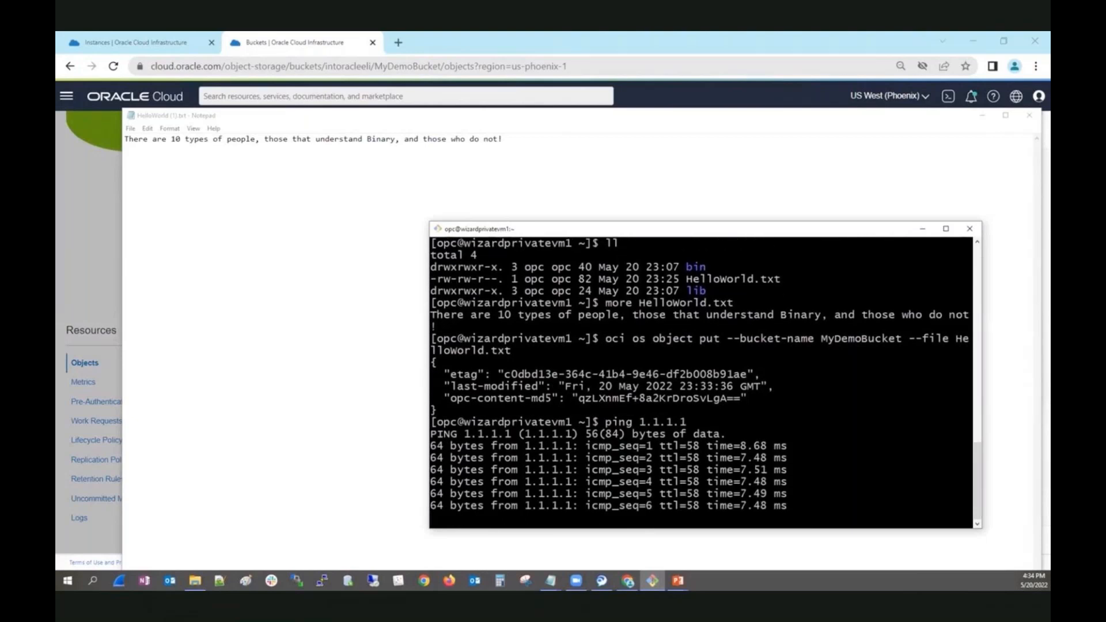
pyautogui.hotkey('ctrl', 'c')
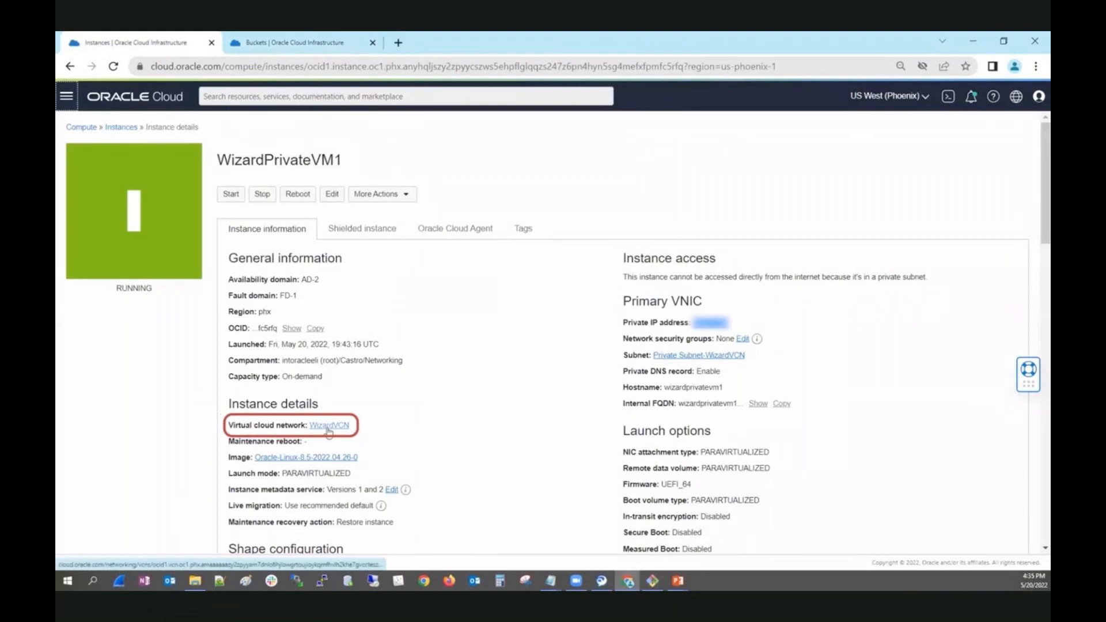
# Open the WizardVCN details from the instance page, and delete the HelloWorld.txt object from MyDemoBucket in the other browser tab.
pyautogui.click(333, 425)
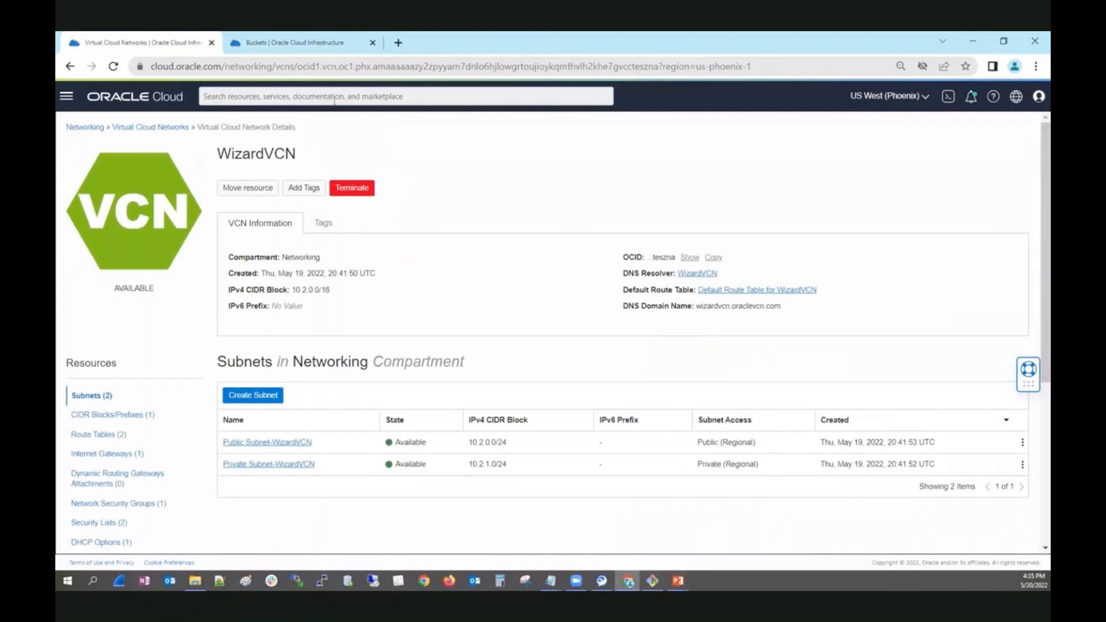
pyautogui.click(312, 44)
pyautogui.click(230, 410)
pyautogui.click(1024, 410)
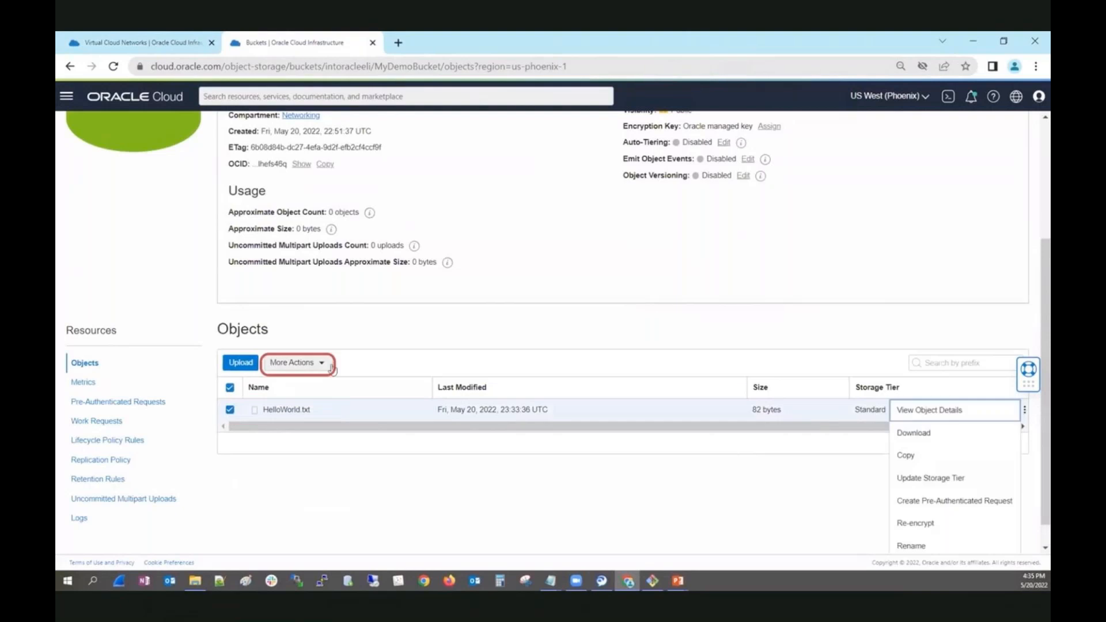
pyautogui.click(332, 365)
pyautogui.click(301, 446)
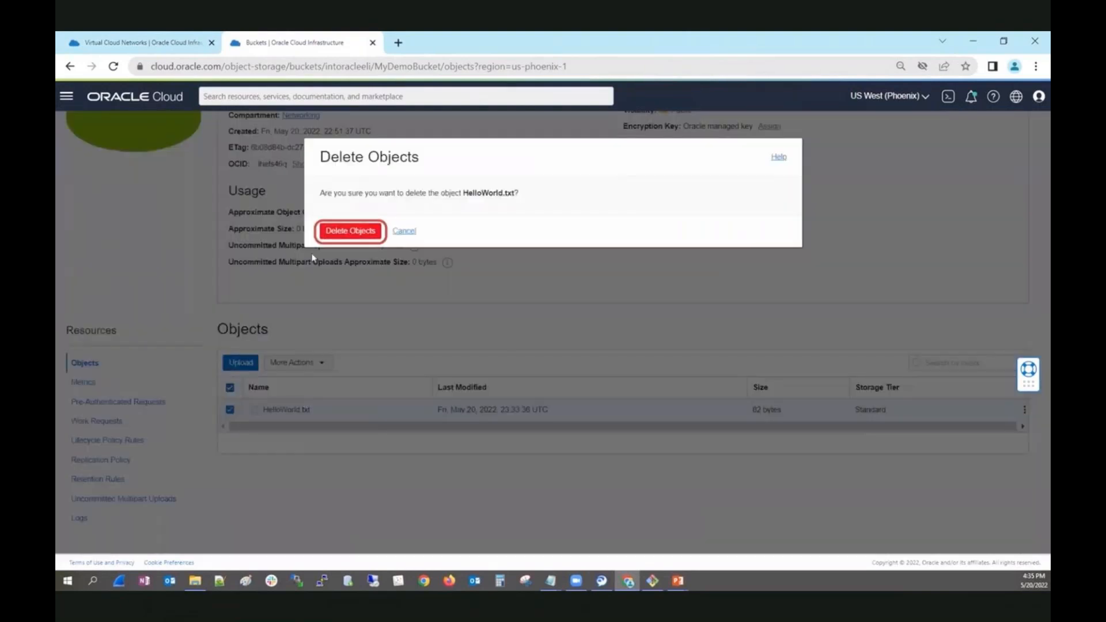
pyautogui.click(347, 236)
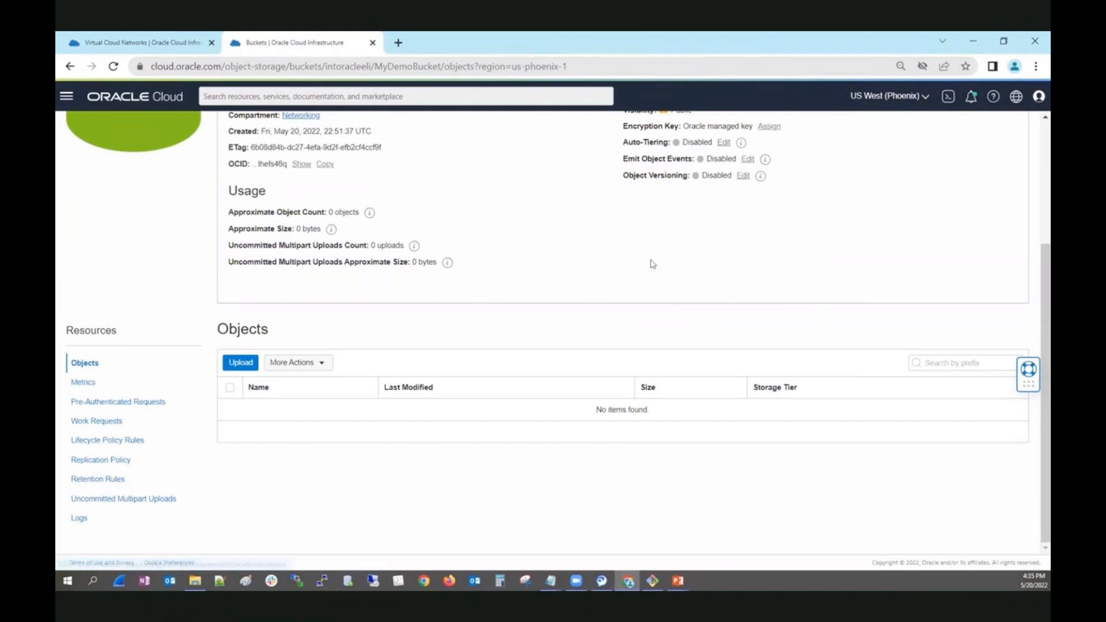
# Open the Route Table for Private Subnet-WizardVCN and remove its 0.0.0.0/0 NAT Gateway route rule.
pyautogui.click(152, 43)
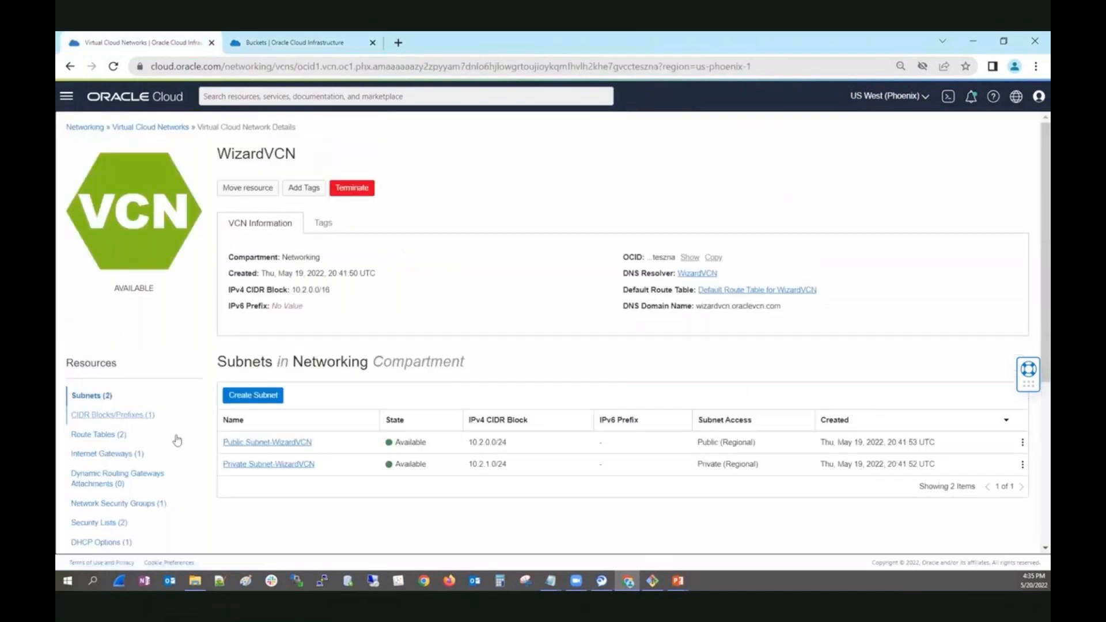
pyautogui.click(99, 434)
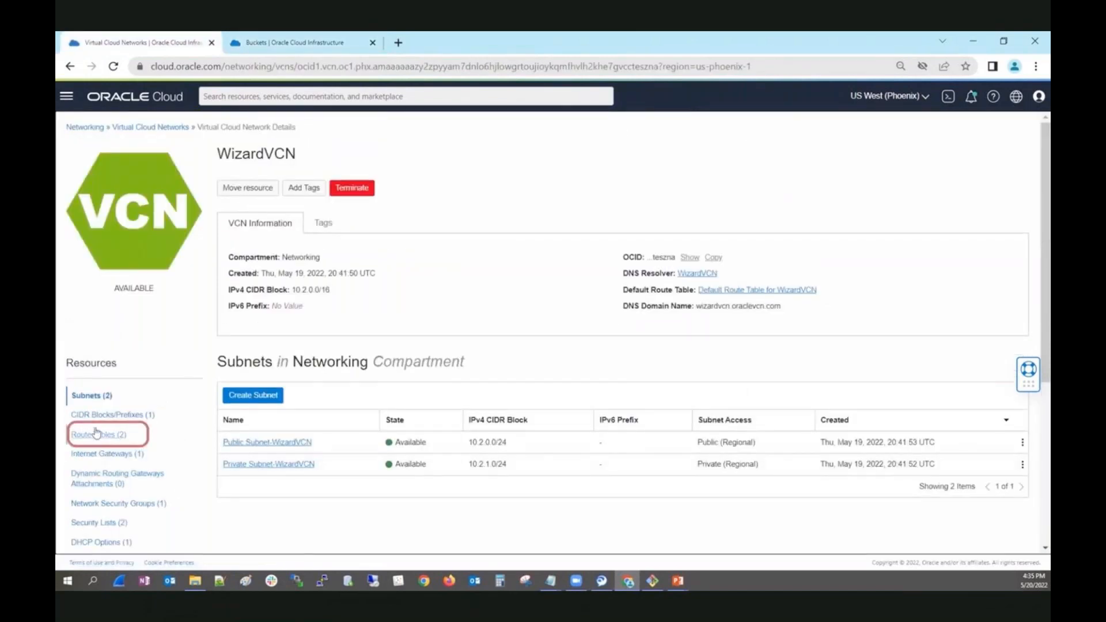
pyautogui.click(266, 442)
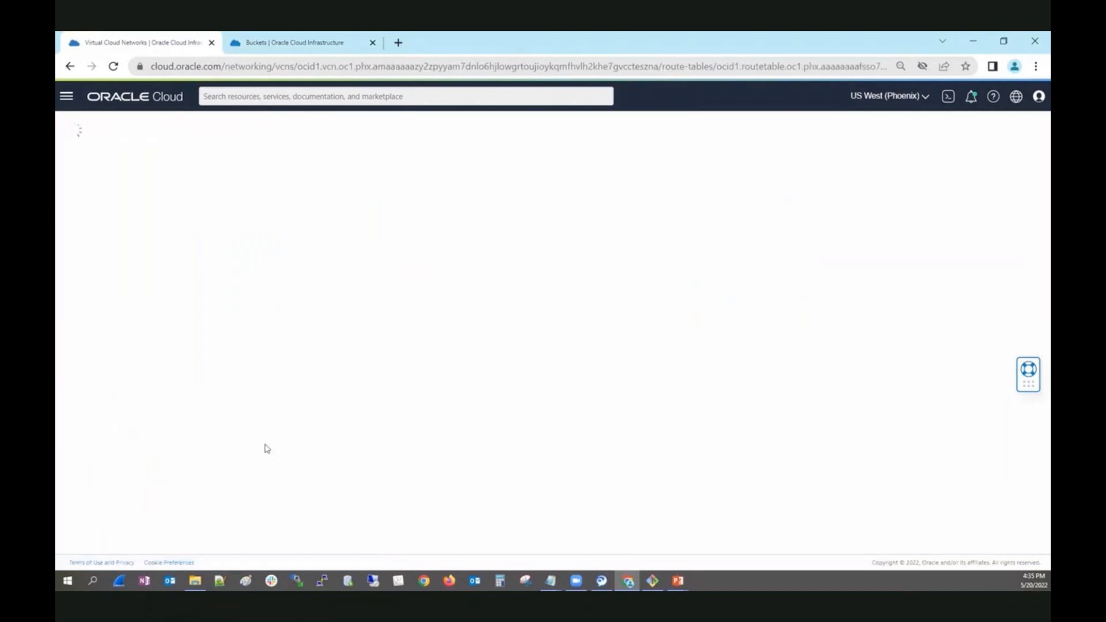
pyautogui.click(230, 423)
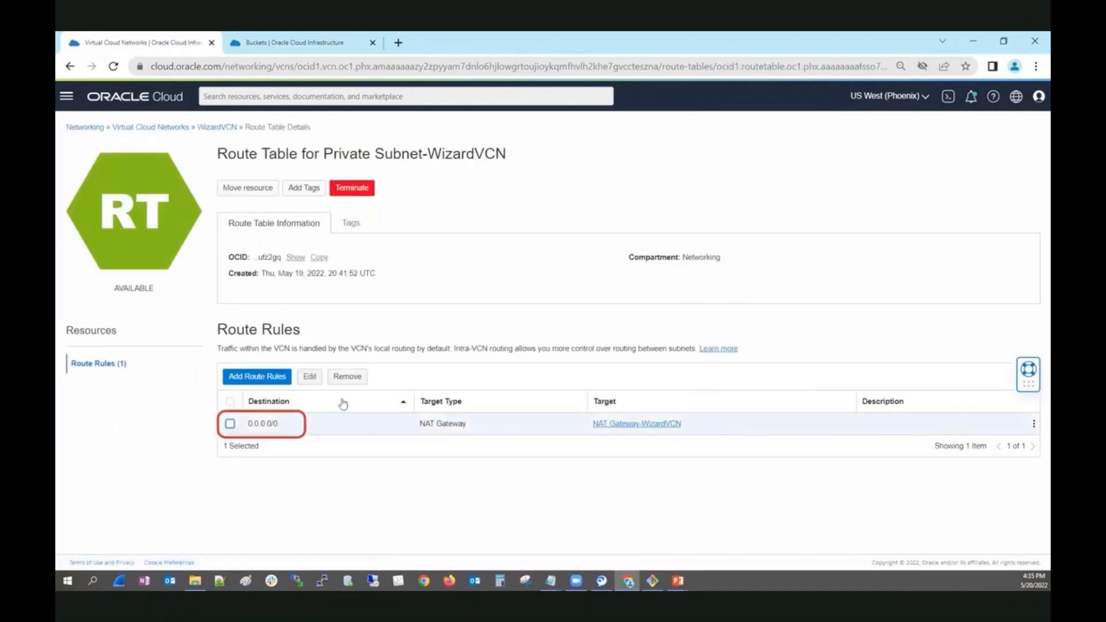
pyautogui.click(348, 377)
pyautogui.click(330, 228)
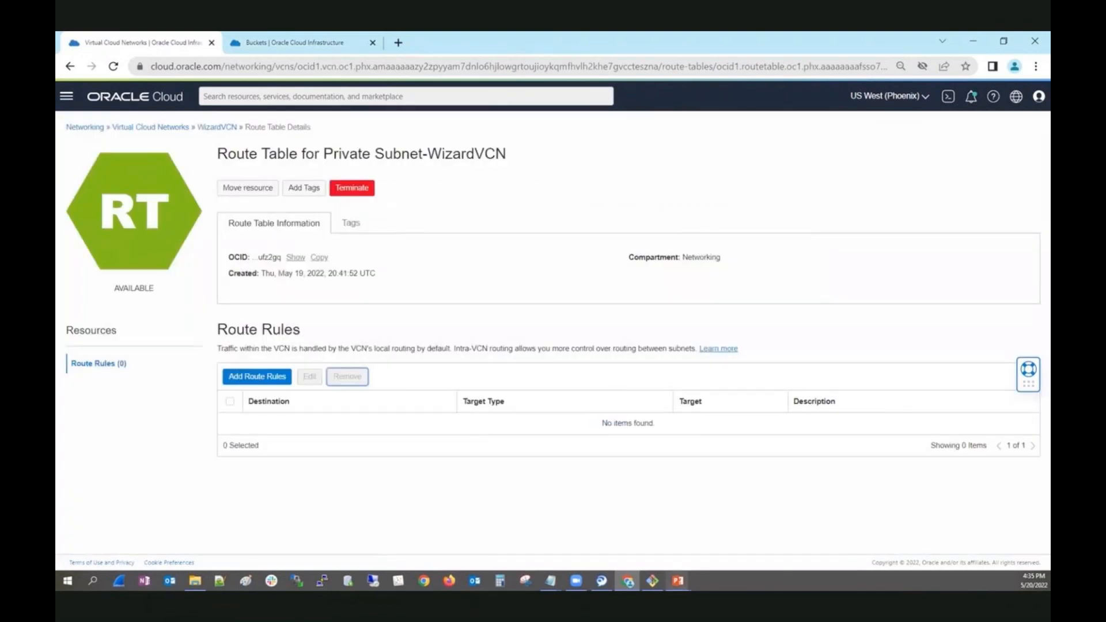
# Switch to the terminal and rerun "oci os object put --bucket-name MyDemoBucket --file HelloWorld.txt".
pyautogui.hotkey('alt', 'Tab')
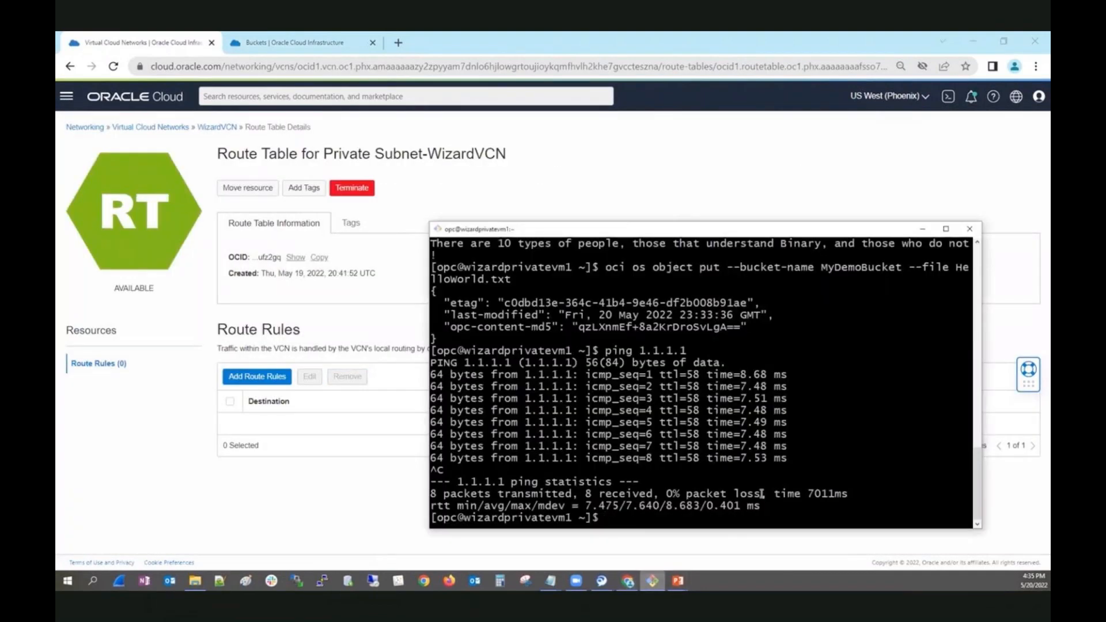
pyautogui.press('Up')
pyautogui.press('Up')
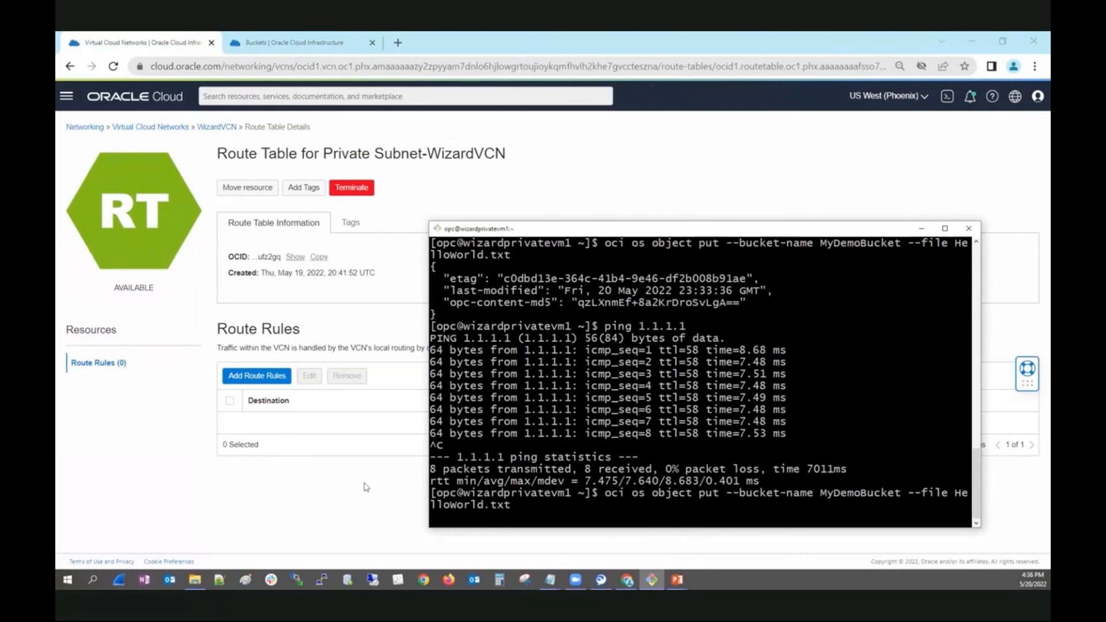
# Add a Service Gateway route rule with destination service OCI PHX Object Storage and target Service Gateway-WizardVCN to the private subnet's route table.
pyautogui.click(250, 378)
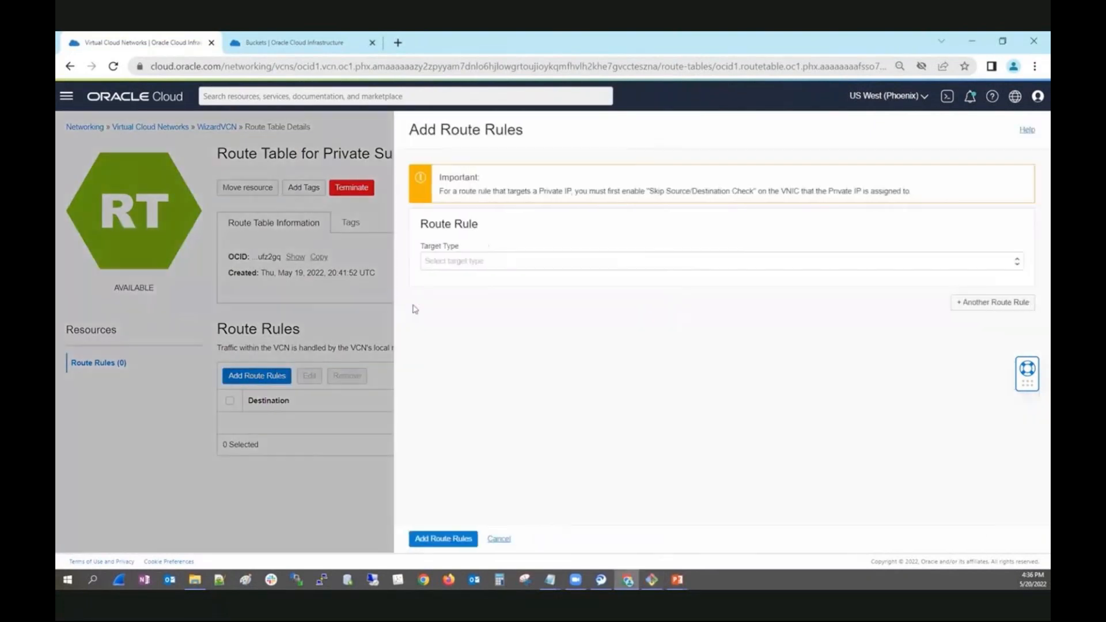
pyautogui.click(459, 262)
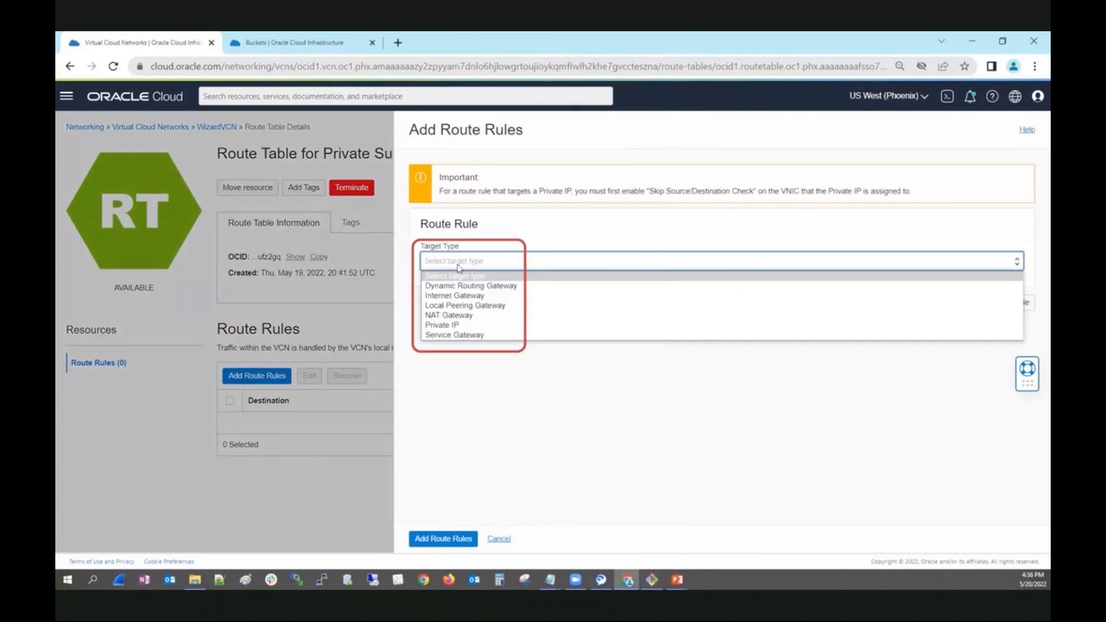
pyautogui.click(467, 335)
pyautogui.click(473, 297)
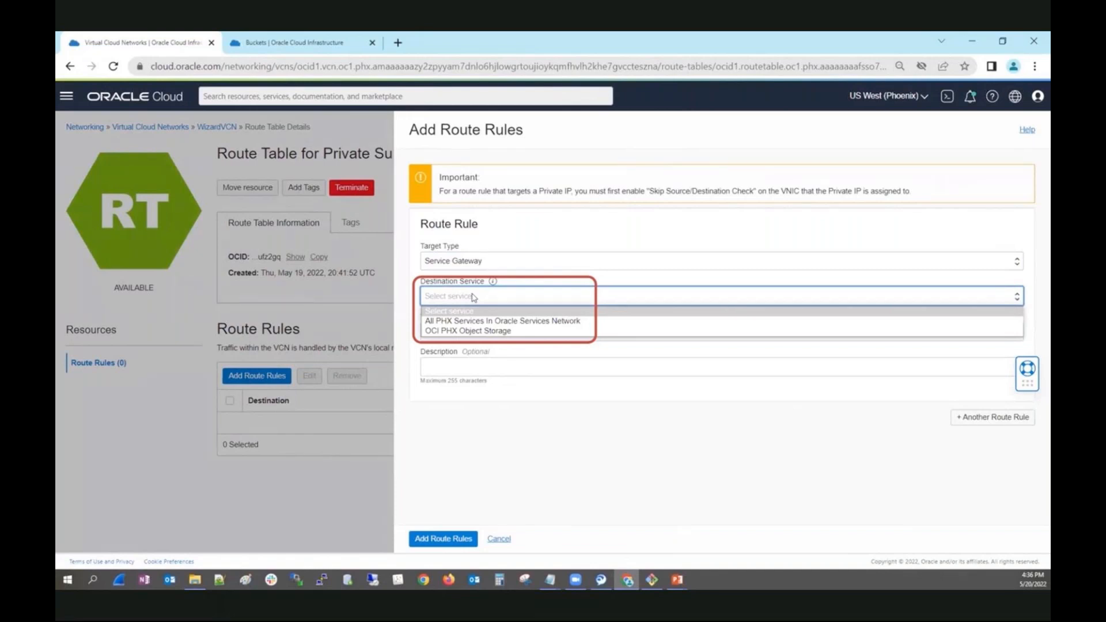
pyautogui.click(484, 332)
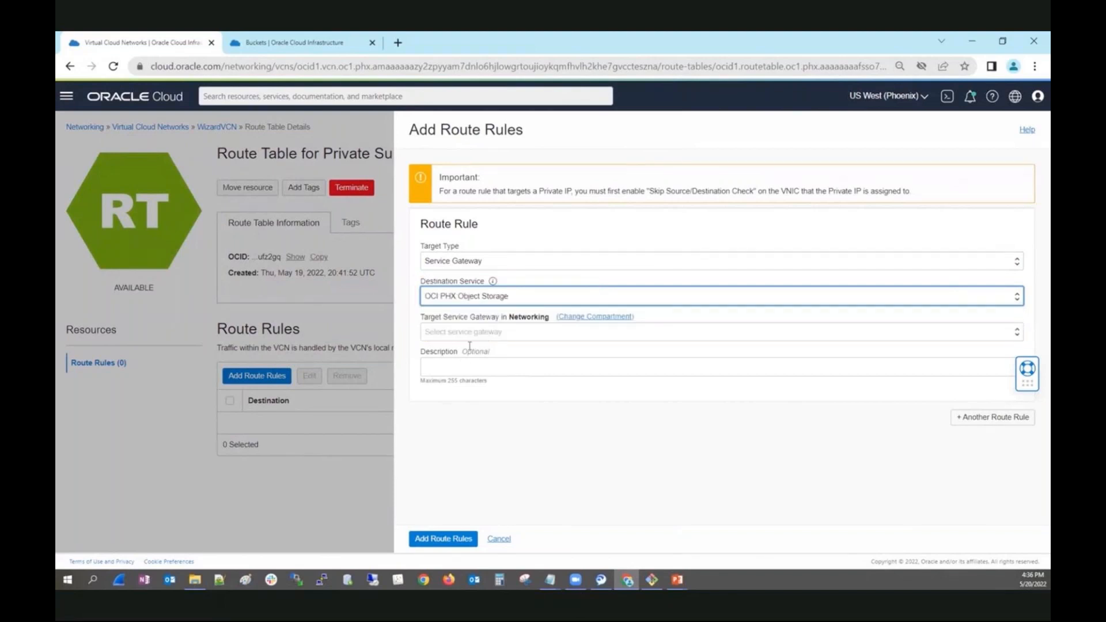
pyautogui.click(480, 332)
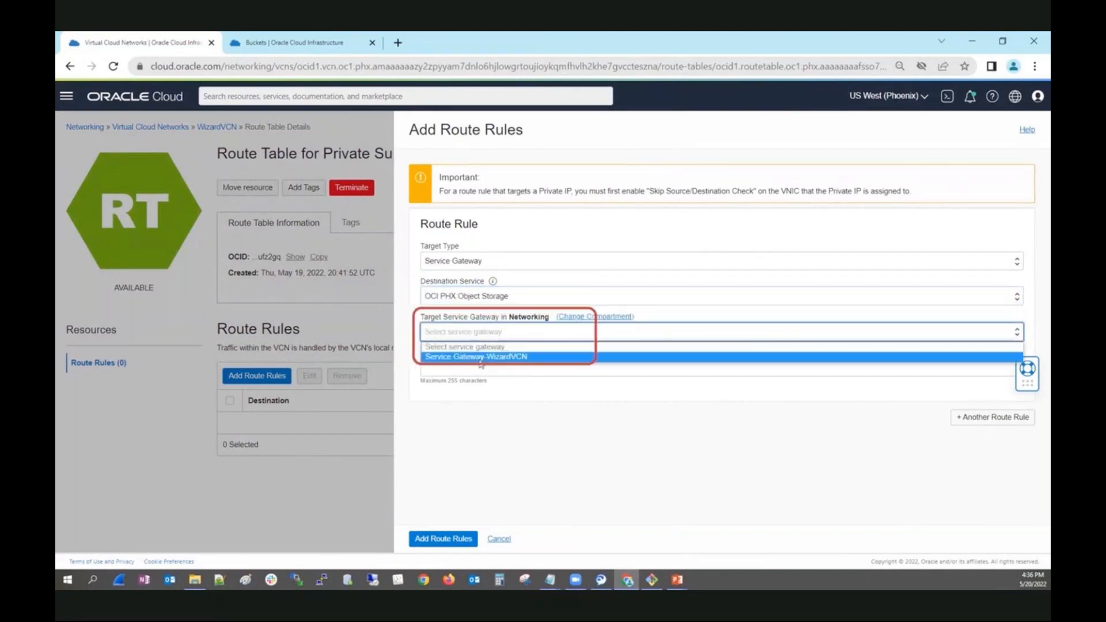
pyautogui.click(481, 356)
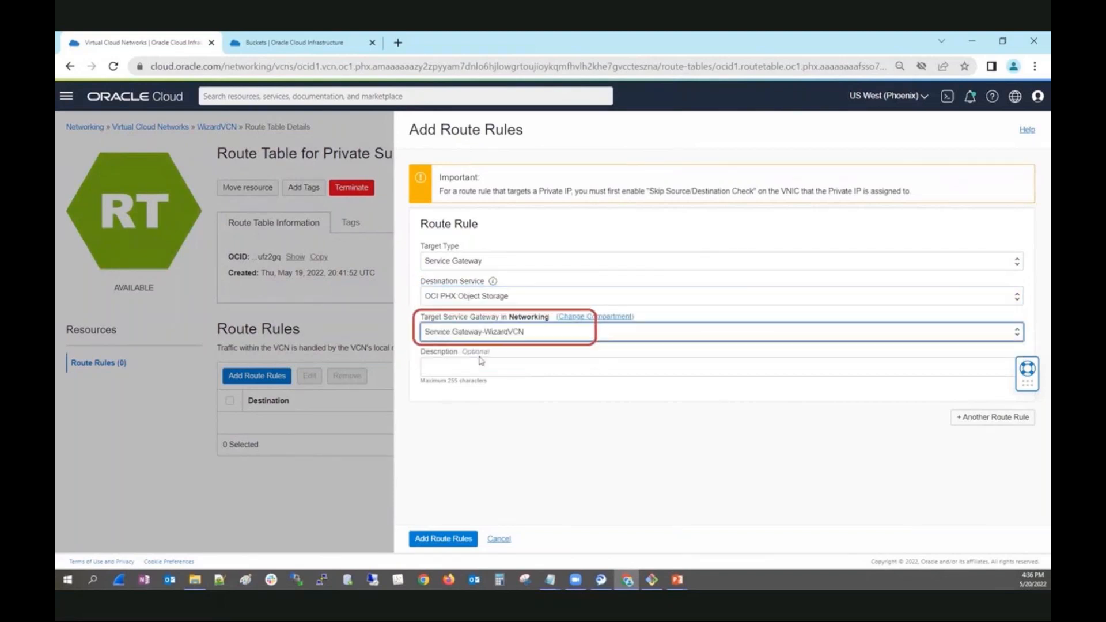
pyautogui.click(448, 538)
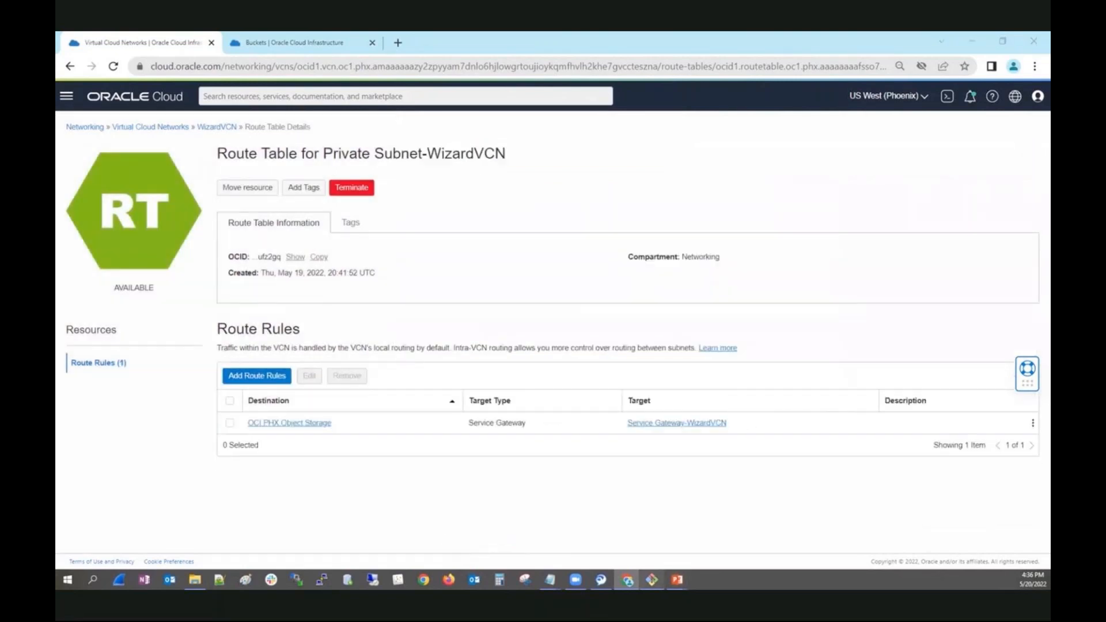
# Check the upload command's output in the terminal, then reload the Buckets page in the browser and open MyDemoBucket to inspect its objects.
pyautogui.click(651, 579)
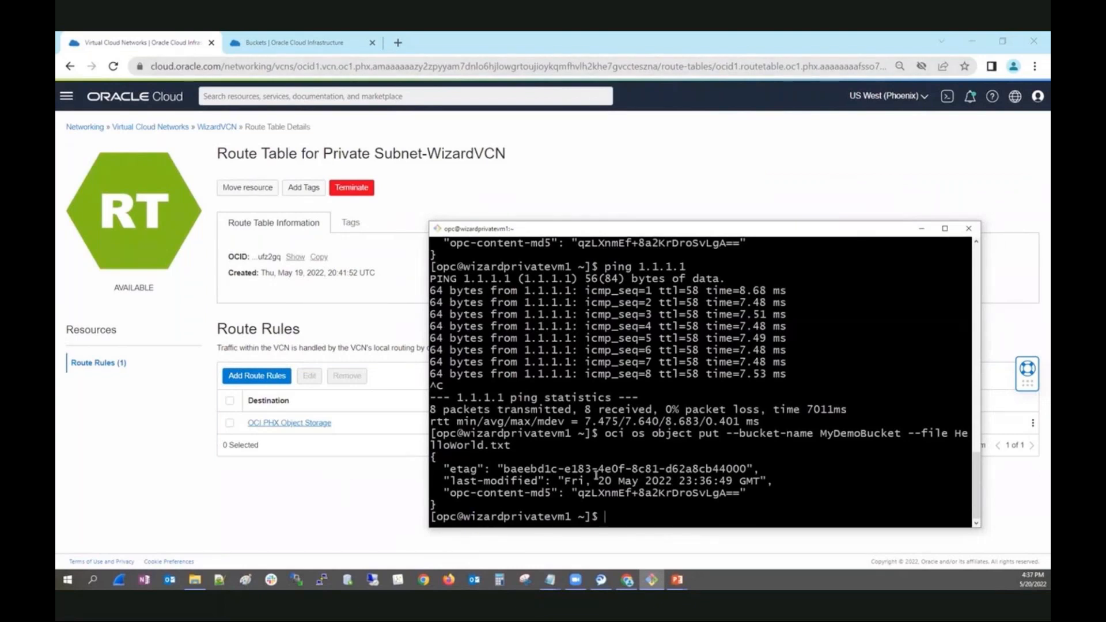
pyautogui.click(294, 42)
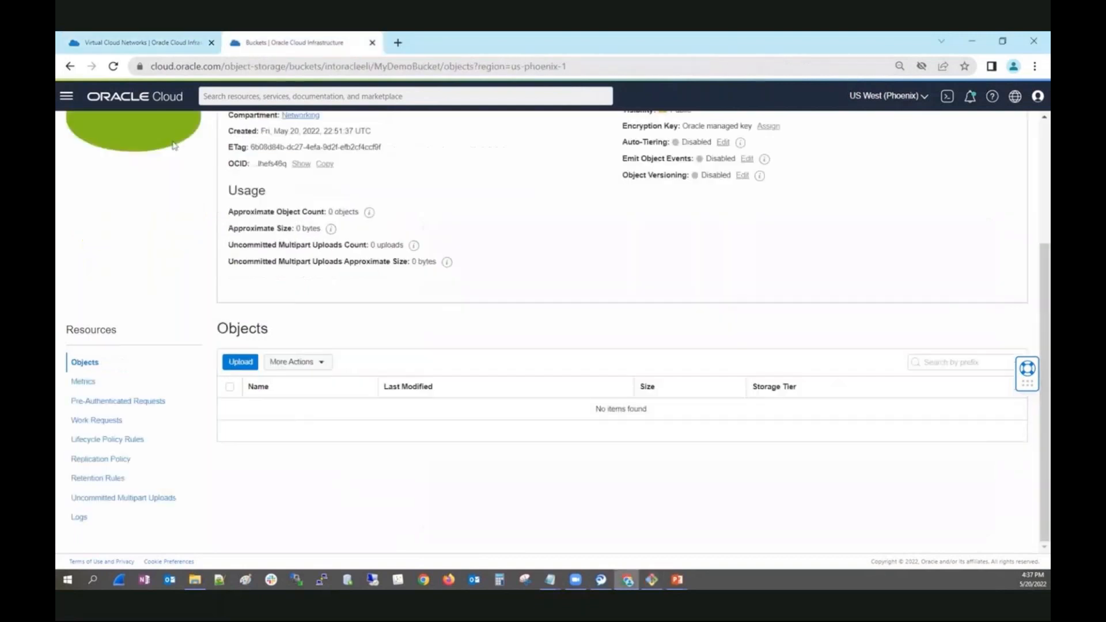
pyautogui.click(113, 67)
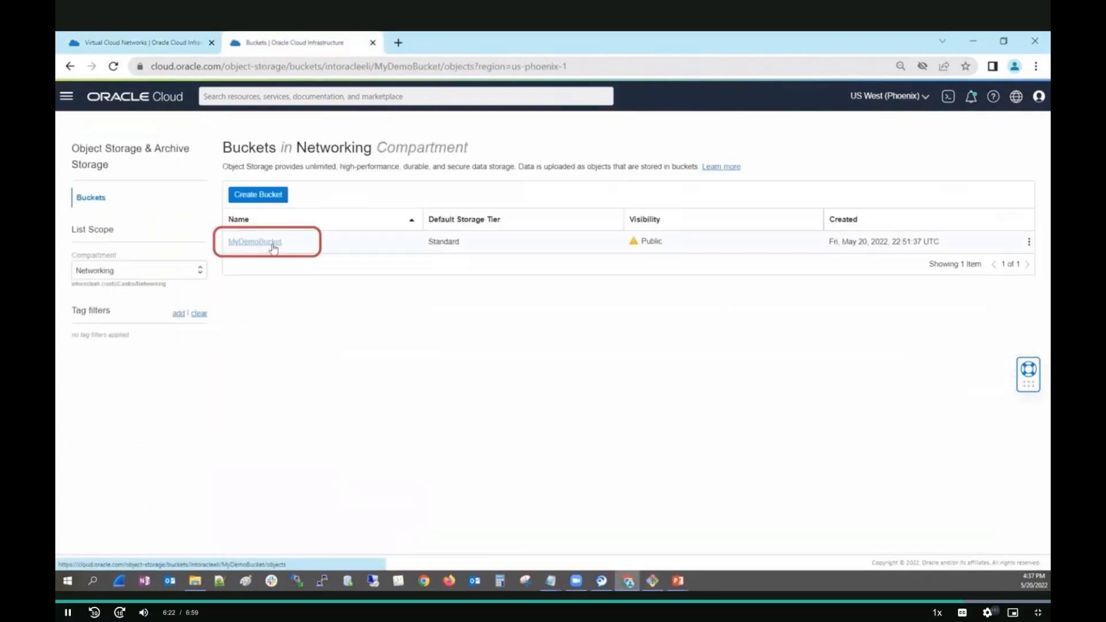
pyautogui.click(271, 244)
pyautogui.scroll(-3, 741, 236)
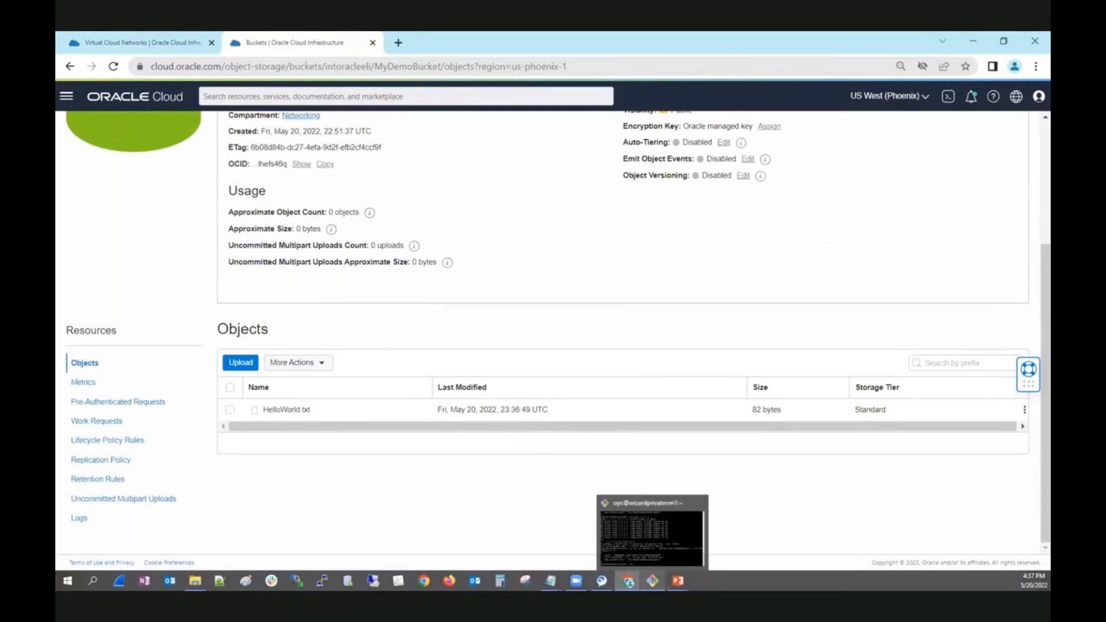
# Switch to the terminal and rerun "ping 1.1.1.1" from the private VM to test internet connectivity.
pyautogui.click(652, 580)
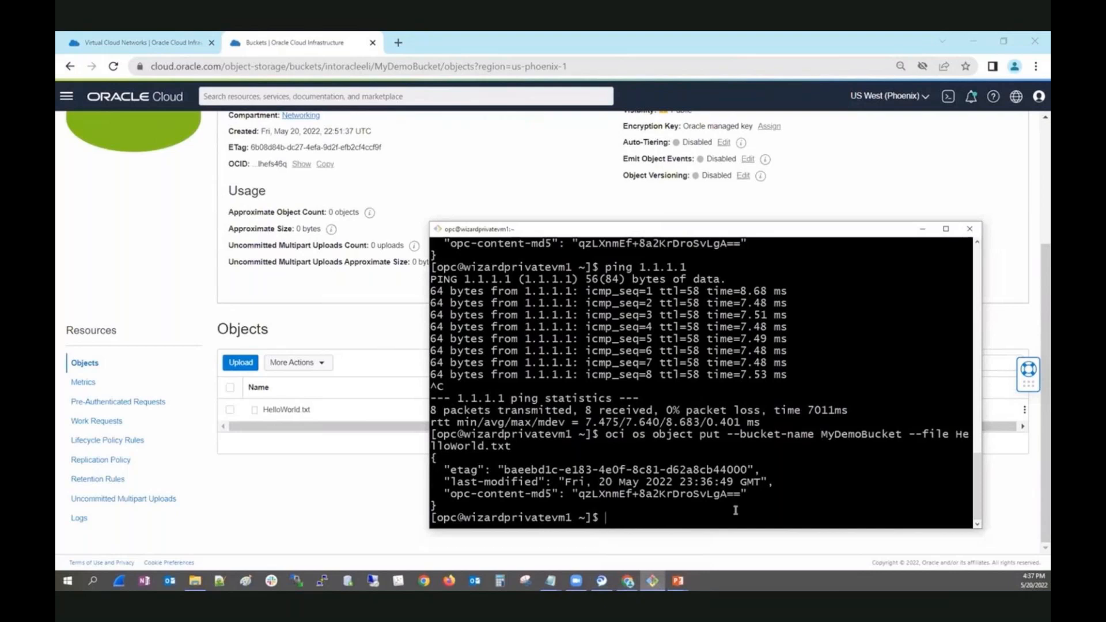
pyautogui.press('Up')
pyautogui.press('Up')
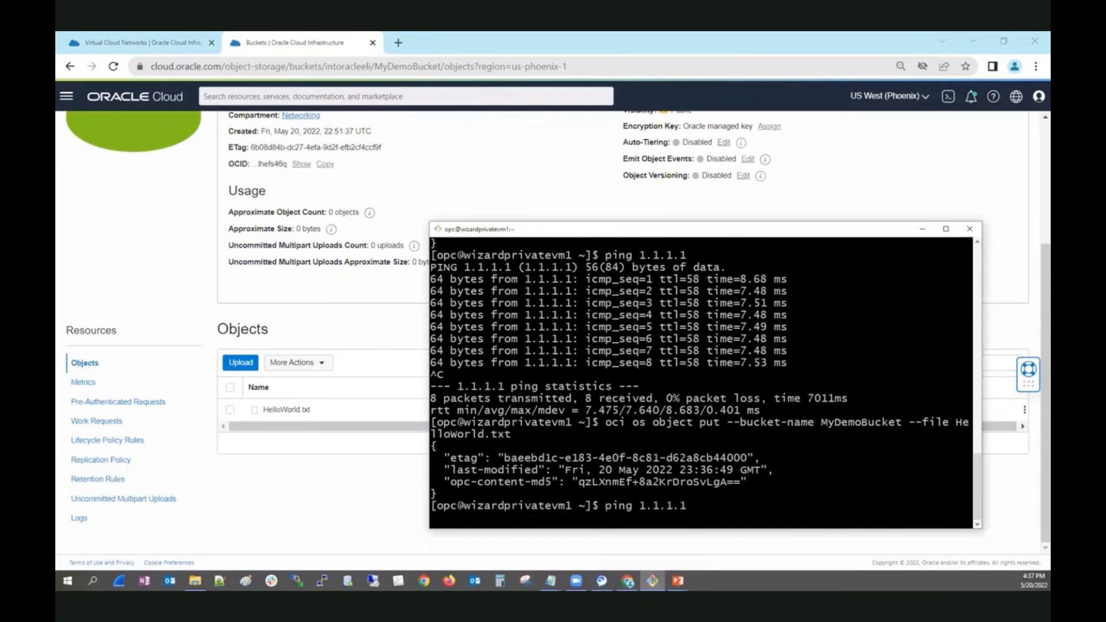
pyautogui.press('Return')
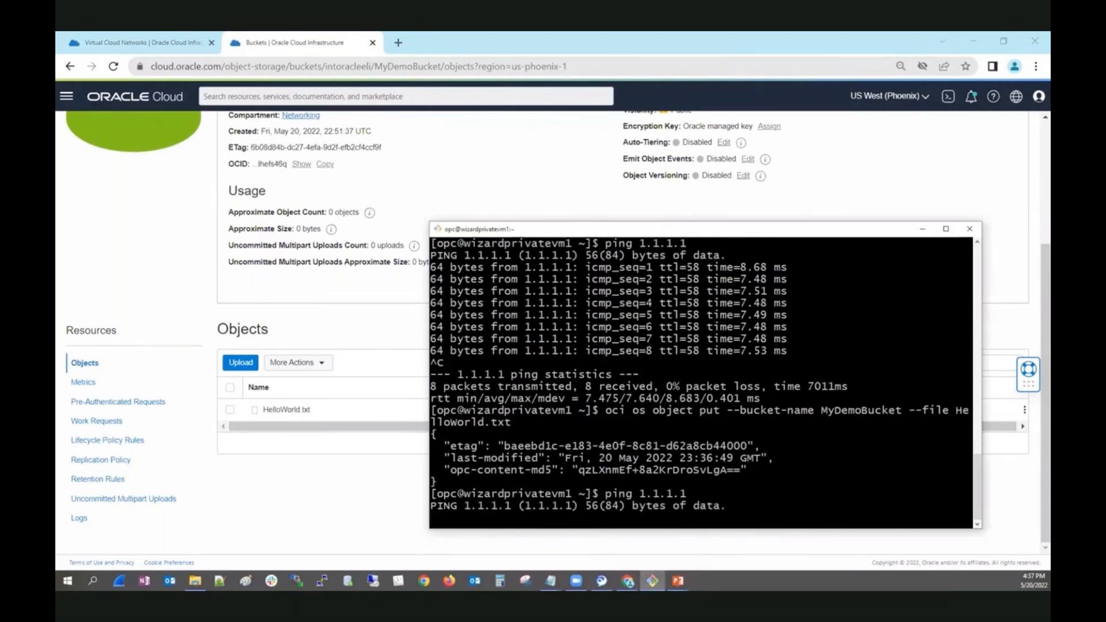
# Leave the full-screen video, open the "Demo: Local Peering Gateway" lesson from the course playlist and play it full screen at 720p.
pyautogui.press('Escape')
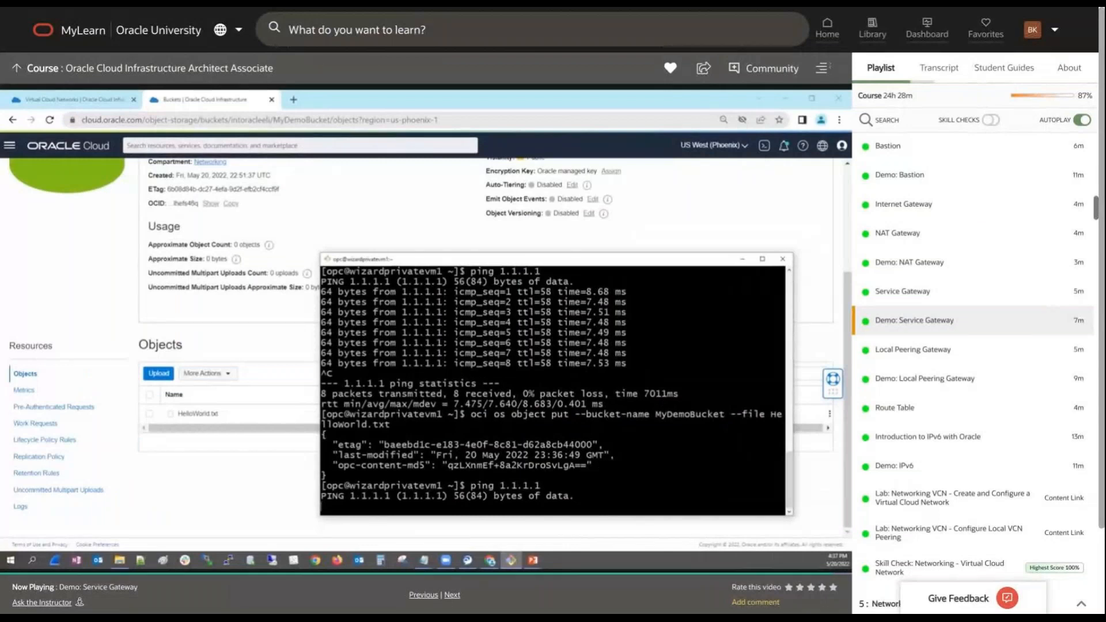
pyautogui.click(932, 380)
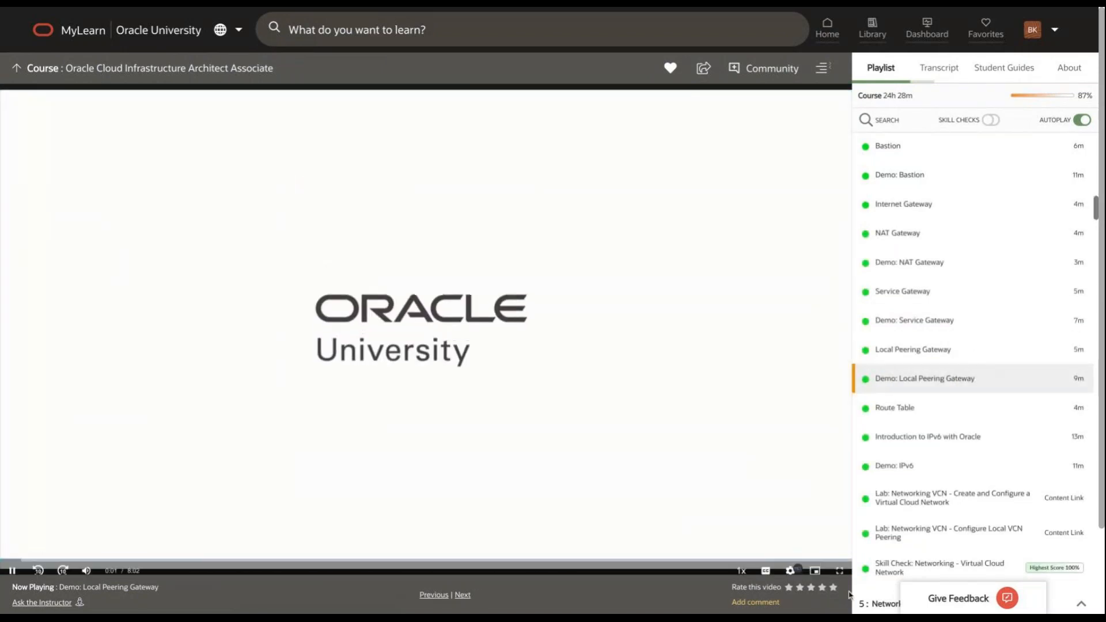
pyautogui.click(840, 576)
pyautogui.click(987, 612)
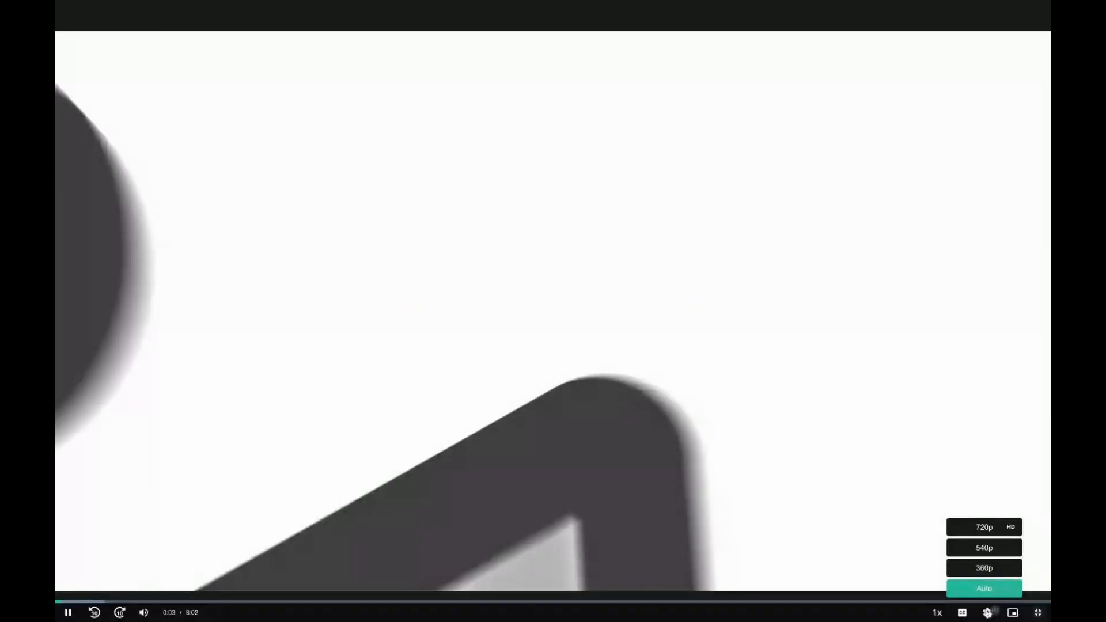
pyautogui.click(983, 525)
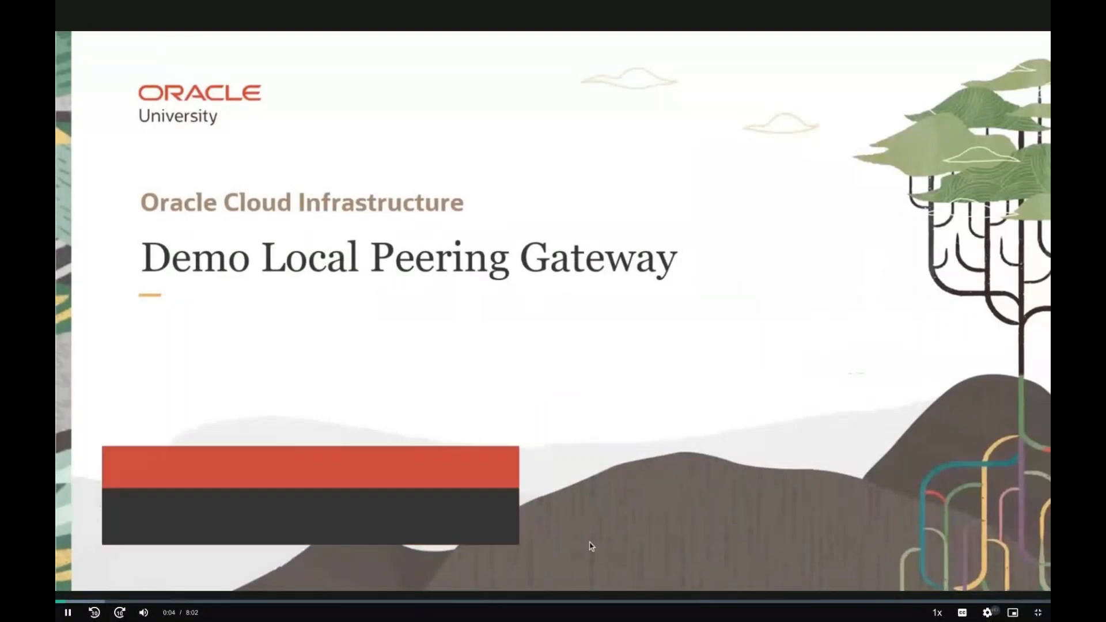
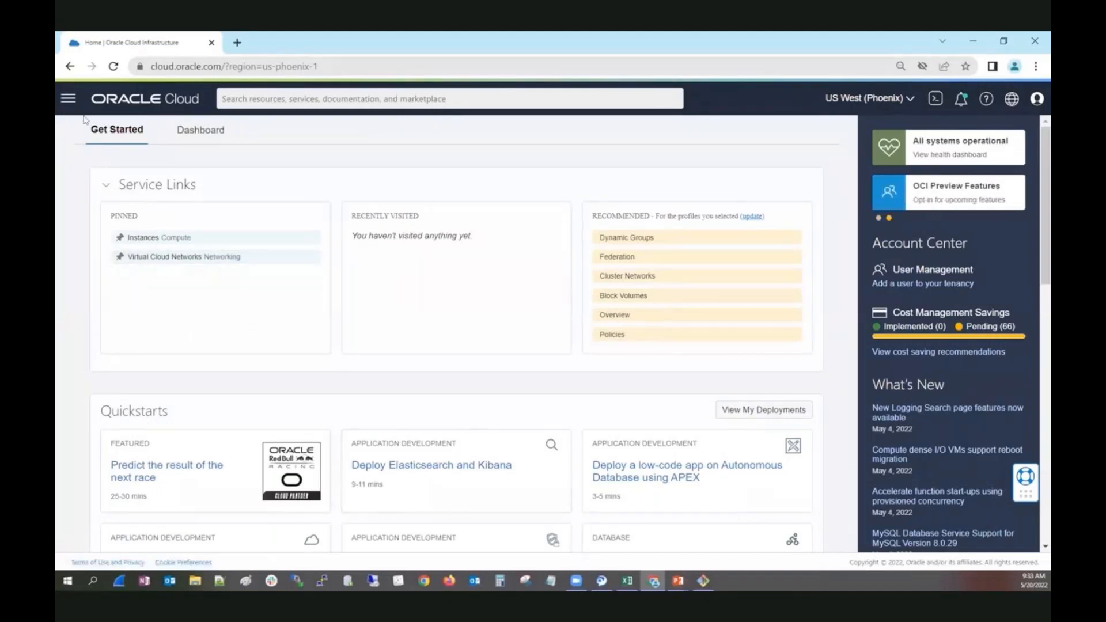
# Open ManualVCN from the virtual cloud networks and show its local peering gateways.
pyautogui.click(68, 98)
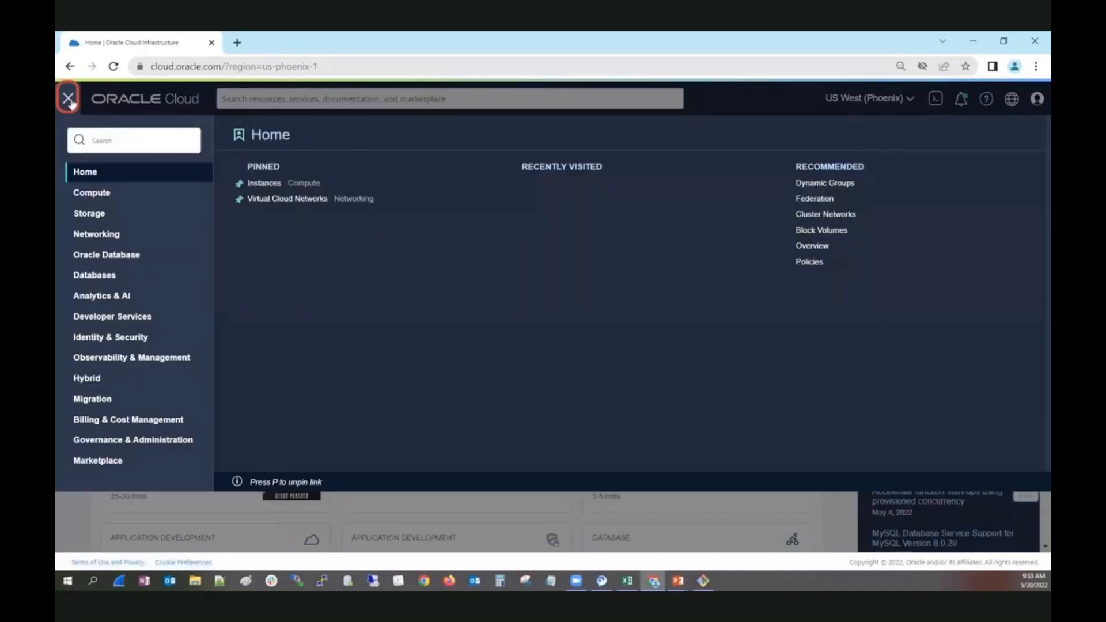
pyautogui.click(100, 235)
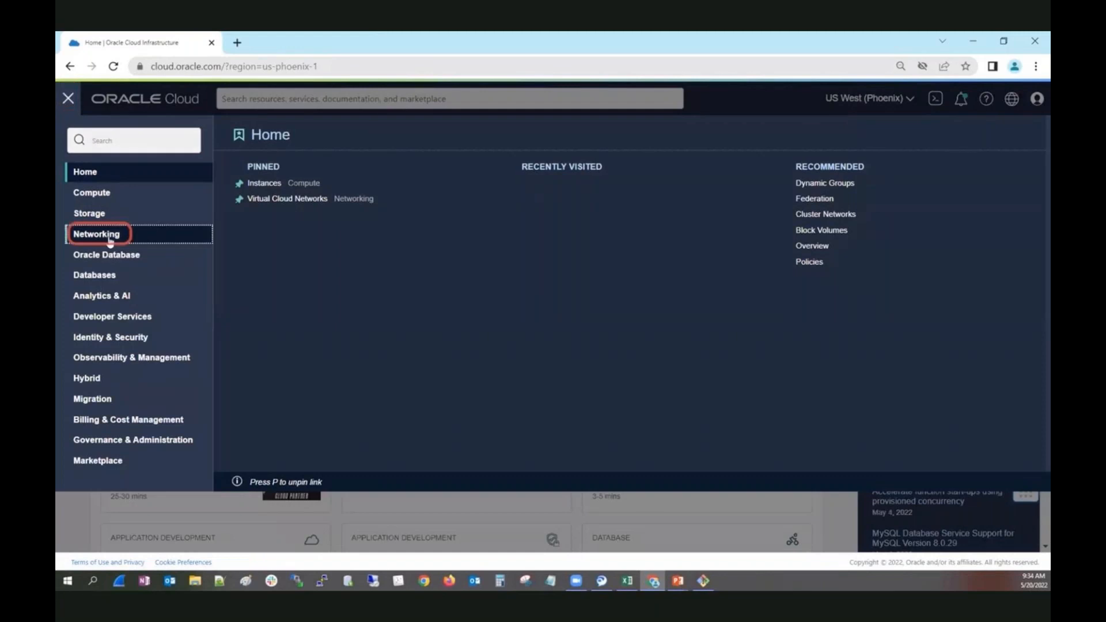
pyautogui.click(305, 197)
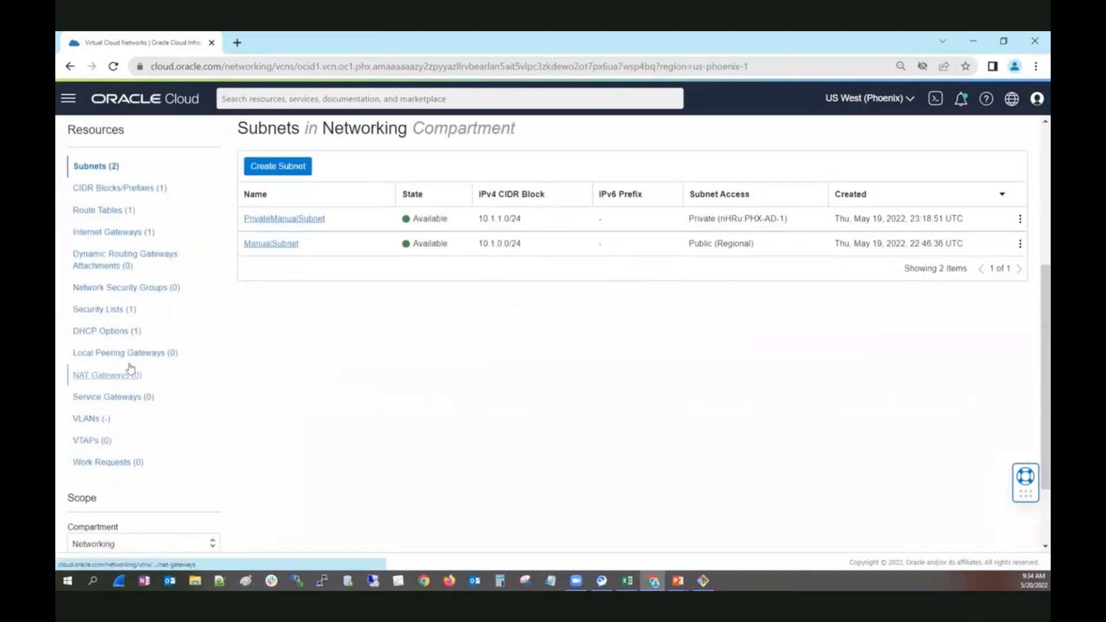
pyautogui.click(133, 356)
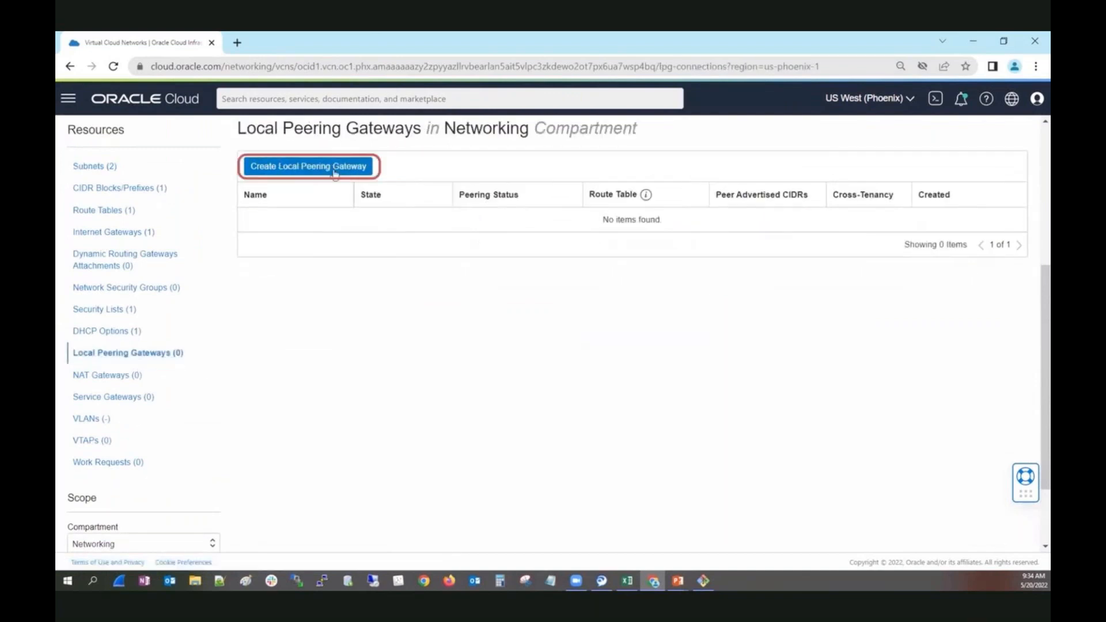
# Create a local peering gateway named ManualLPG in the Networking compartment and read the information note on its route table.
pyautogui.click(334, 168)
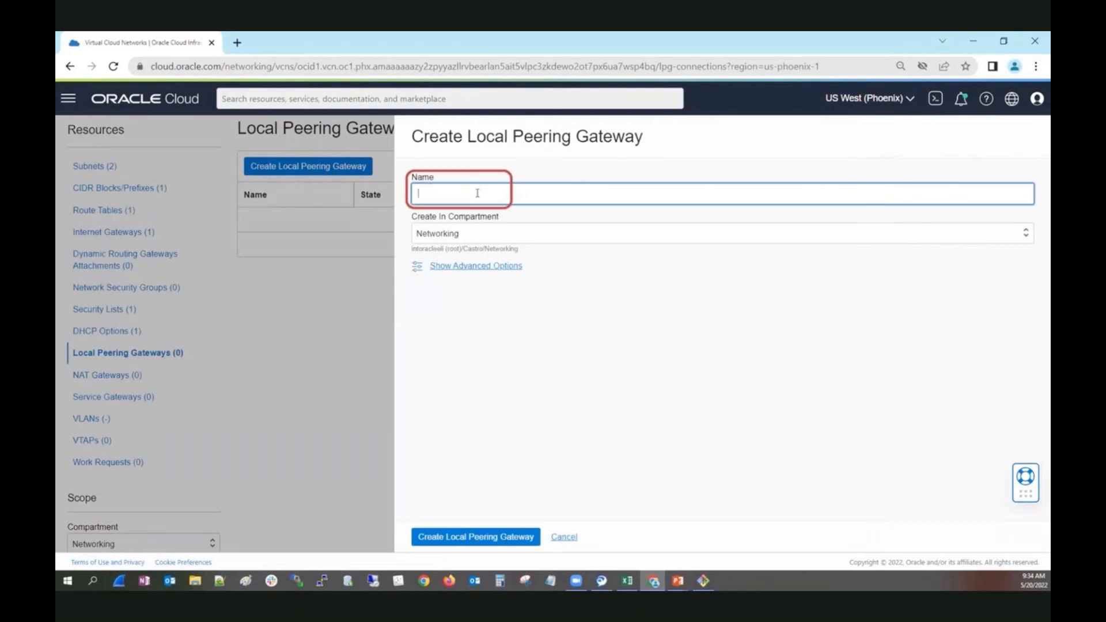
pyautogui.write('ManualLPG')
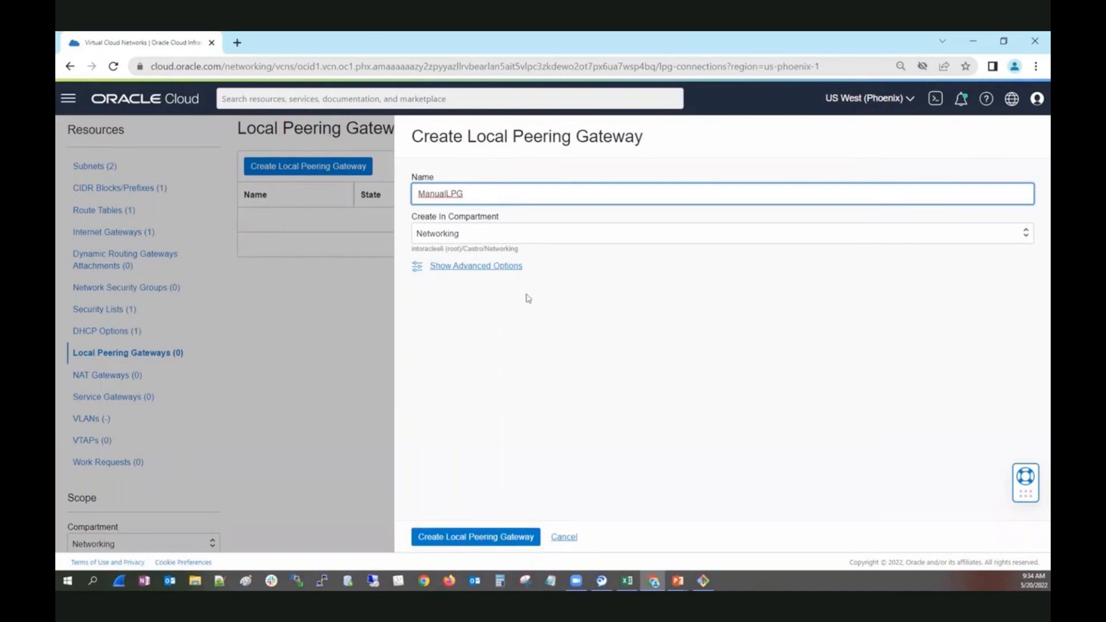
pyautogui.click(504, 537)
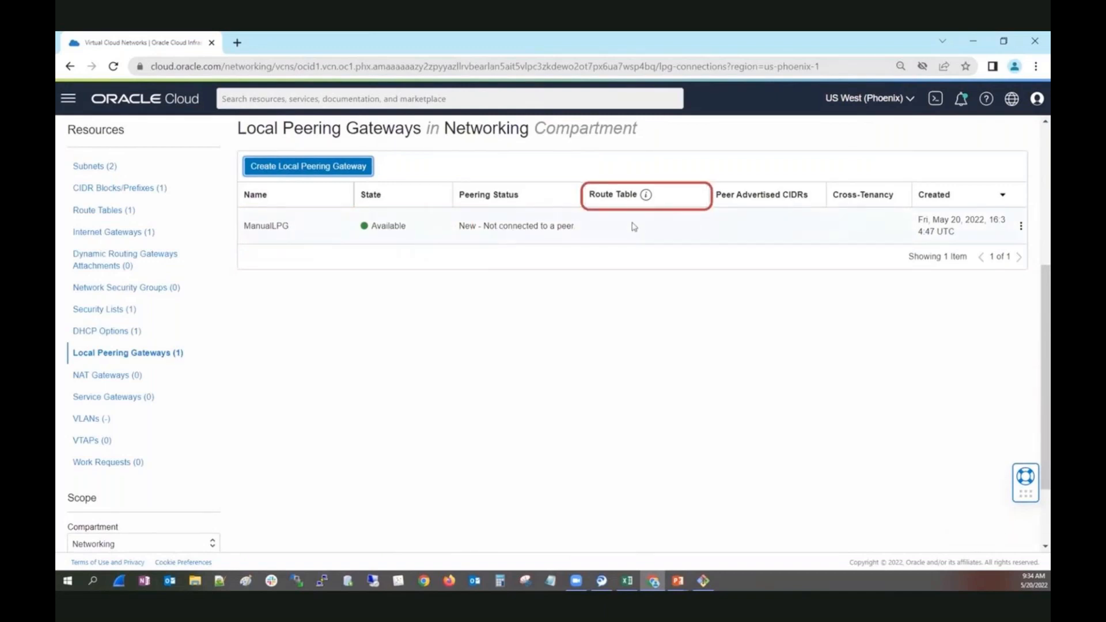
pyautogui.click(645, 196)
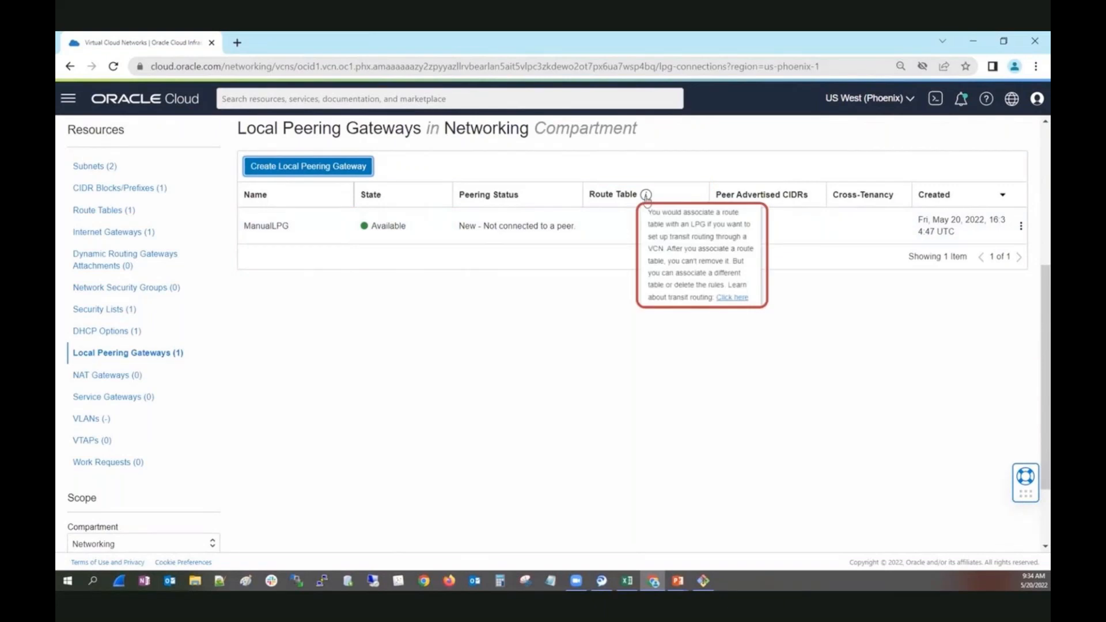
pyautogui.click(632, 227)
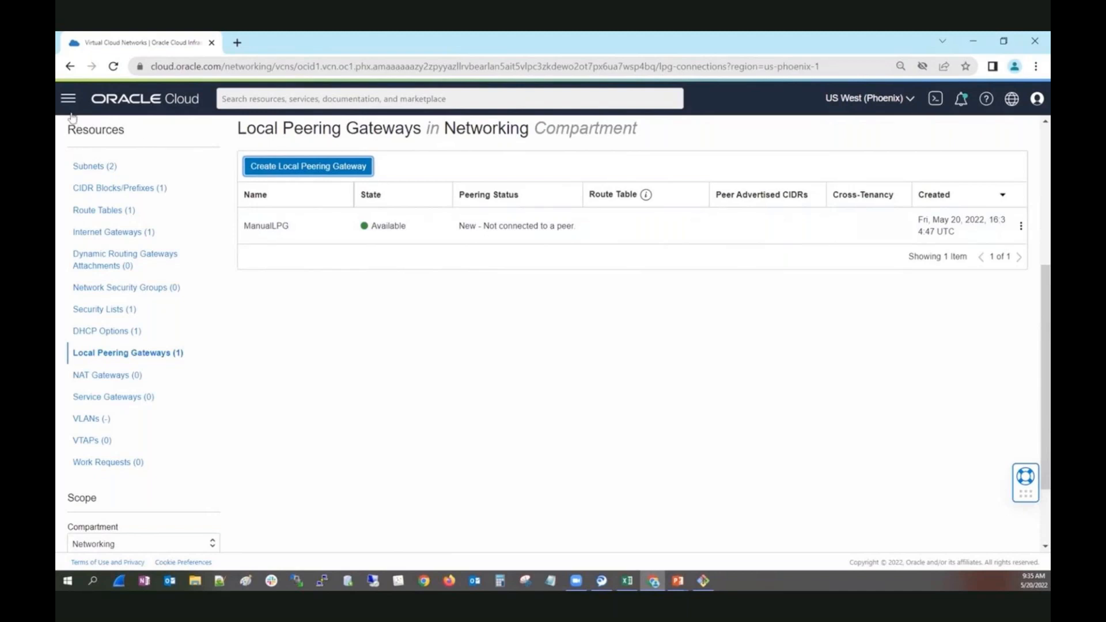
# Return to the virtual cloud networks list, open WizardVCN and show its local peering gateways.
pyautogui.scroll(5, 476, 382)
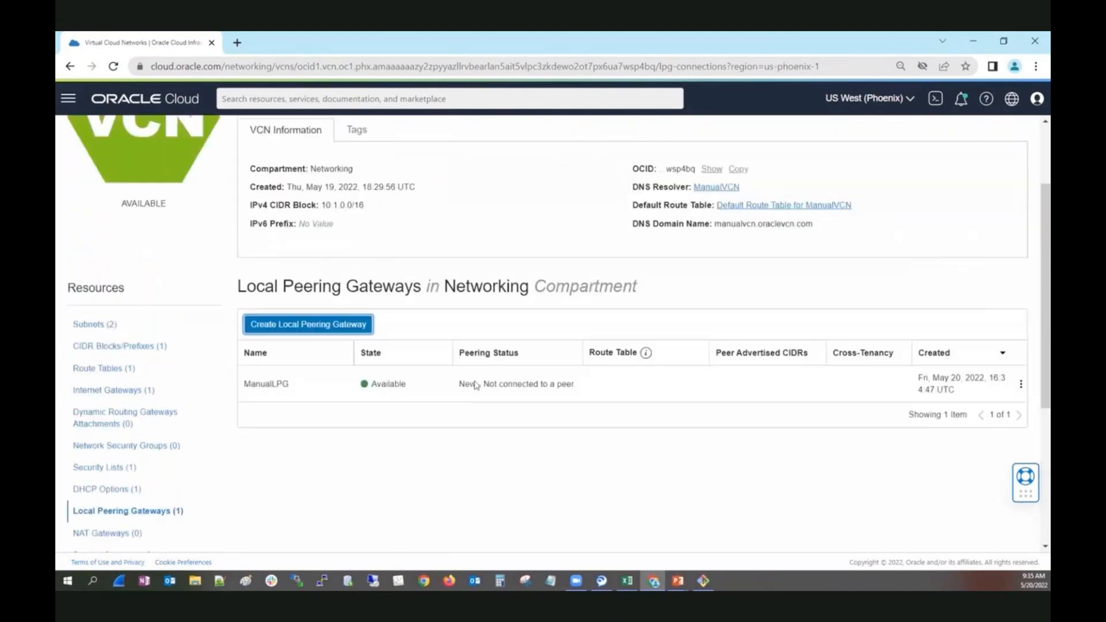
pyautogui.click(179, 139)
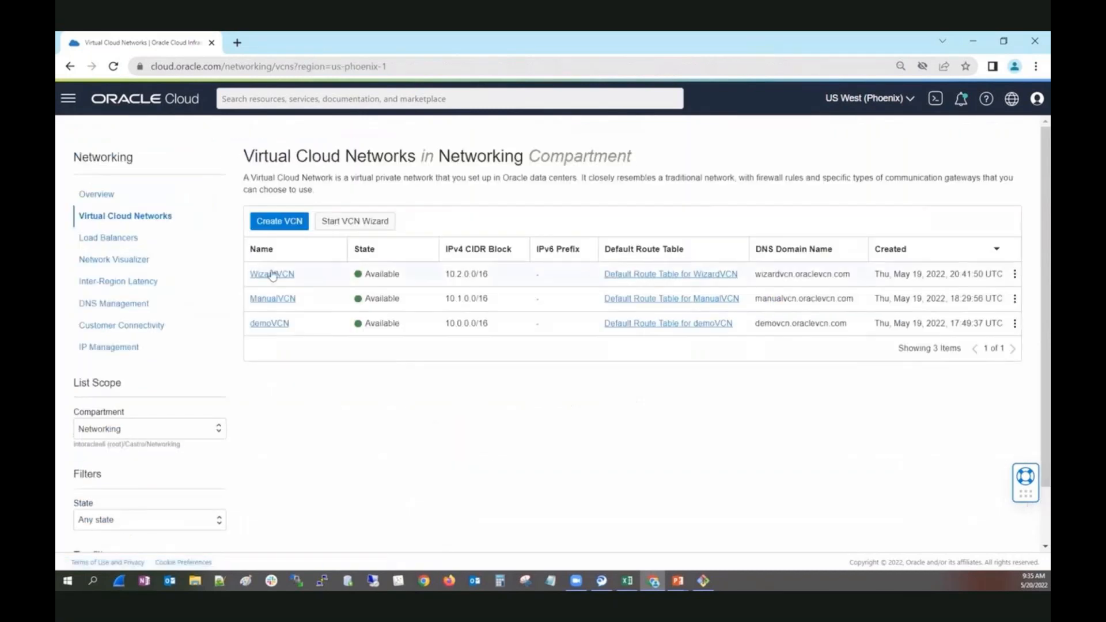
pyautogui.click(274, 276)
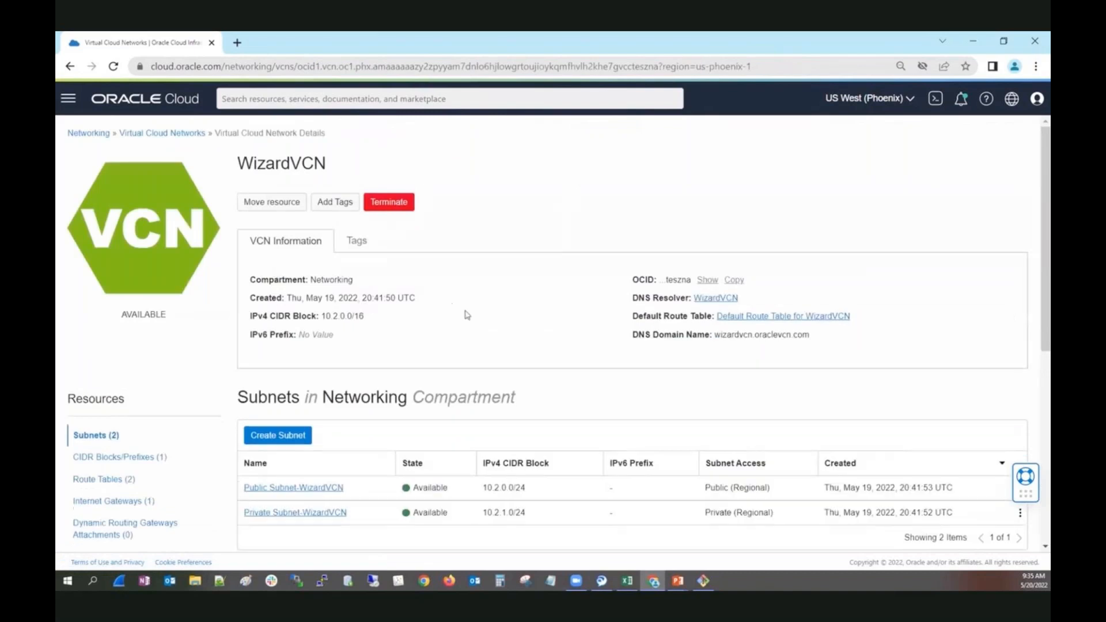
pyautogui.scroll(-4, 467, 315)
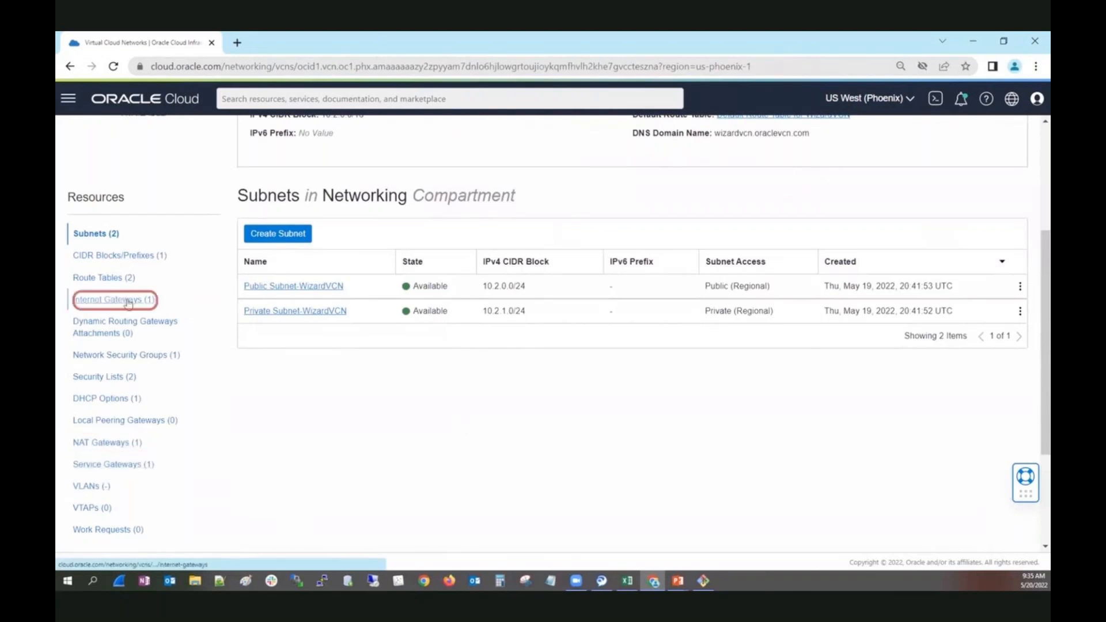
pyautogui.click(128, 422)
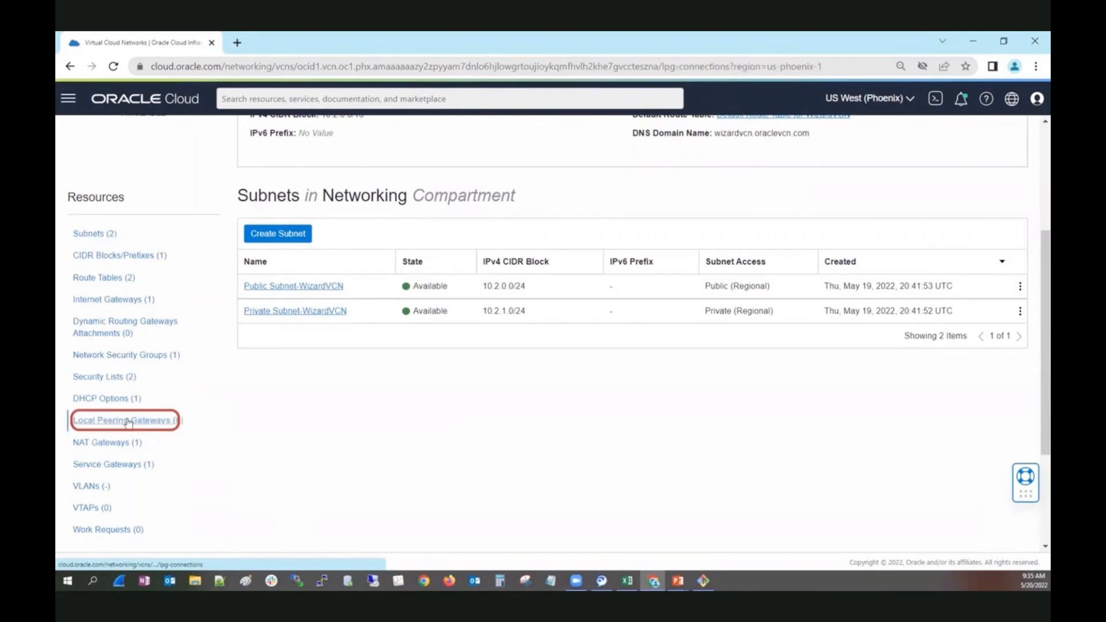
# Create a local peering gateway named WizardLPG in the Networking compartment for WizardVCN.
pyautogui.click(298, 236)
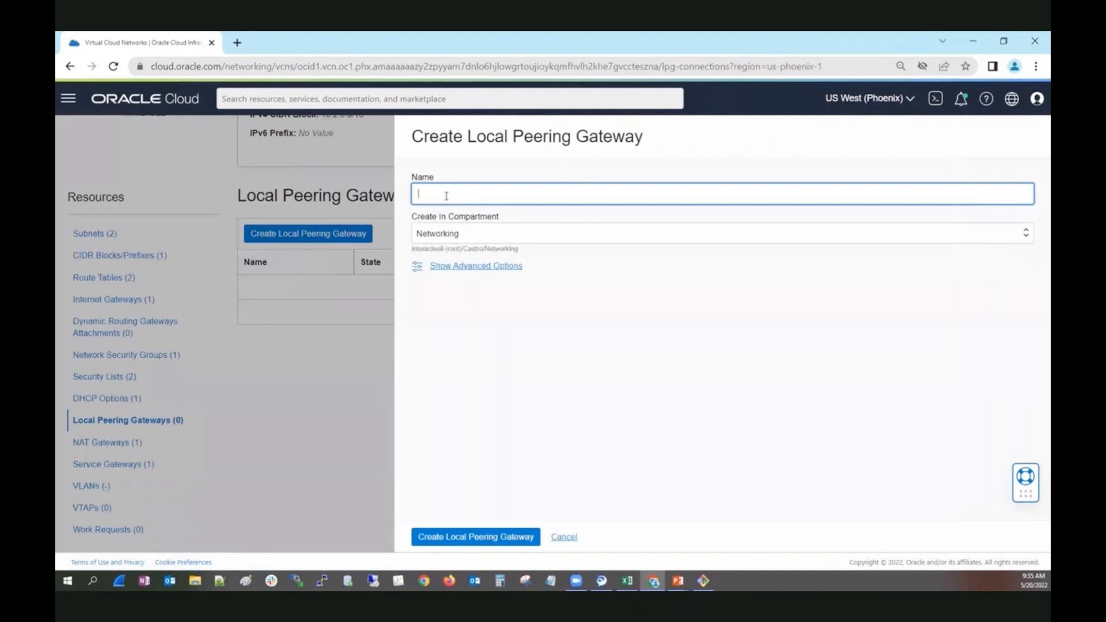
pyautogui.write('Wizar')
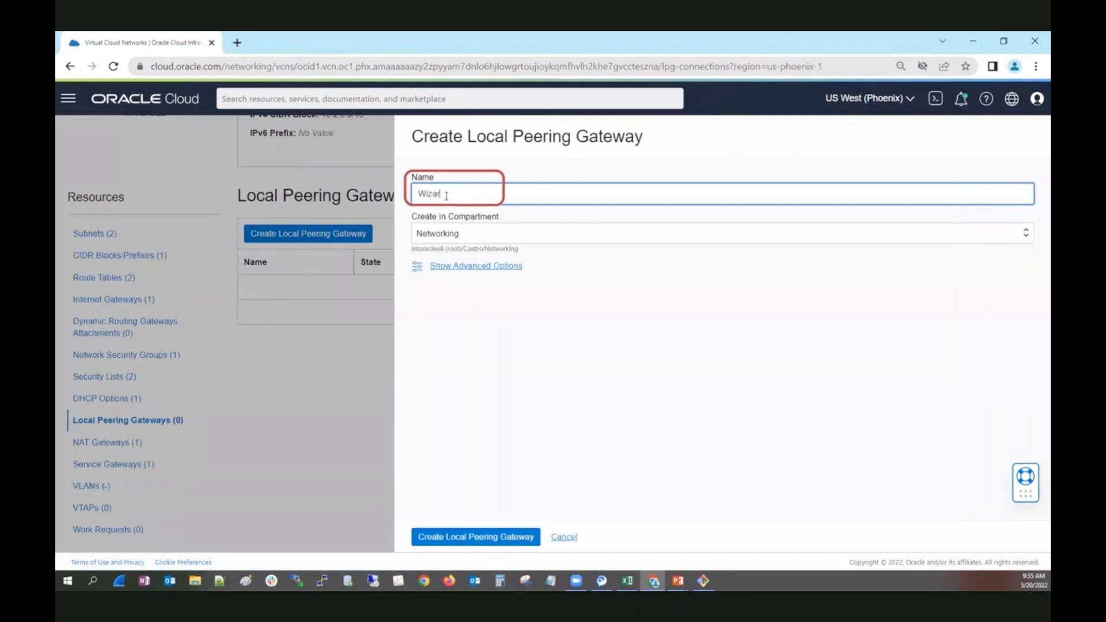
pyautogui.write('dLPG')
pyautogui.click(488, 538)
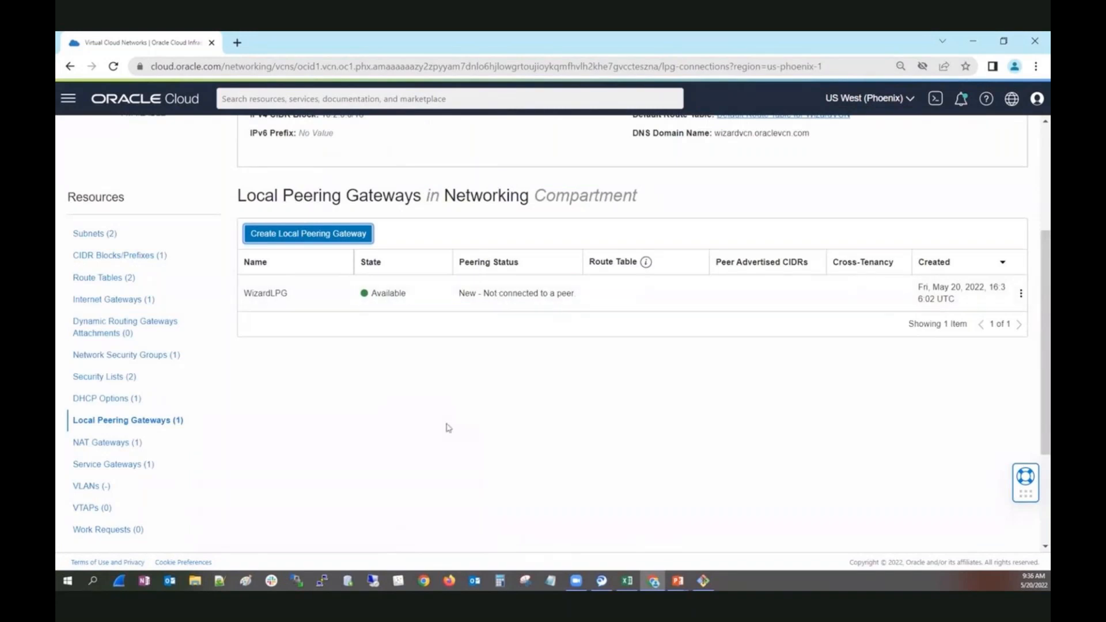
# Establish a peering connection from WizardLPG to the unpeered gateway ManualLPG in ManualVCN, using the Networking compartment.
pyautogui.click(1020, 296)
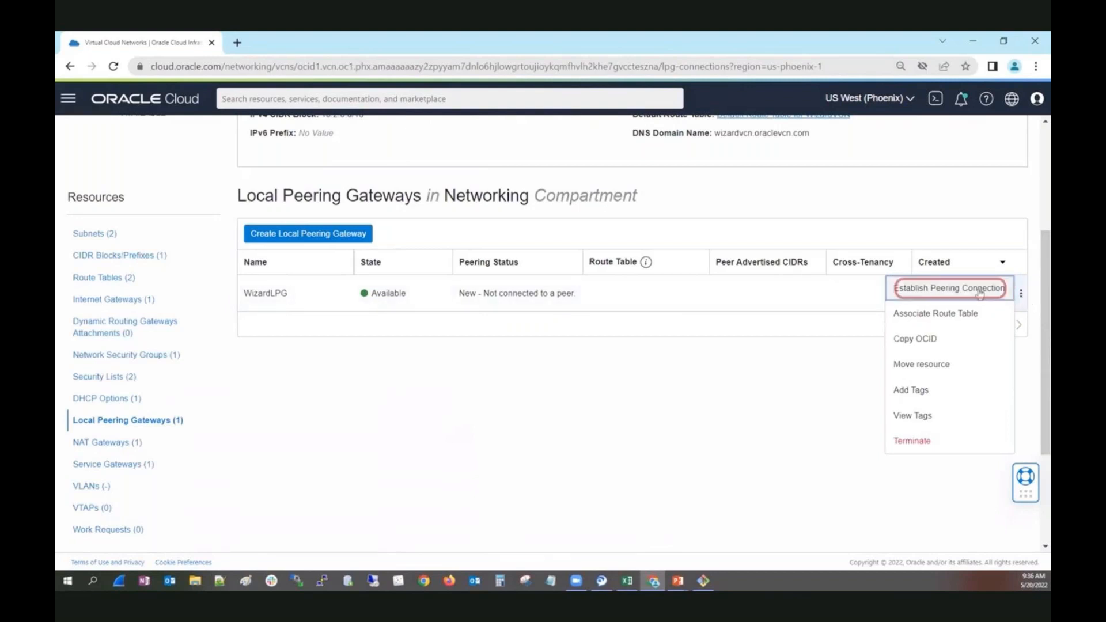
pyautogui.click(948, 288)
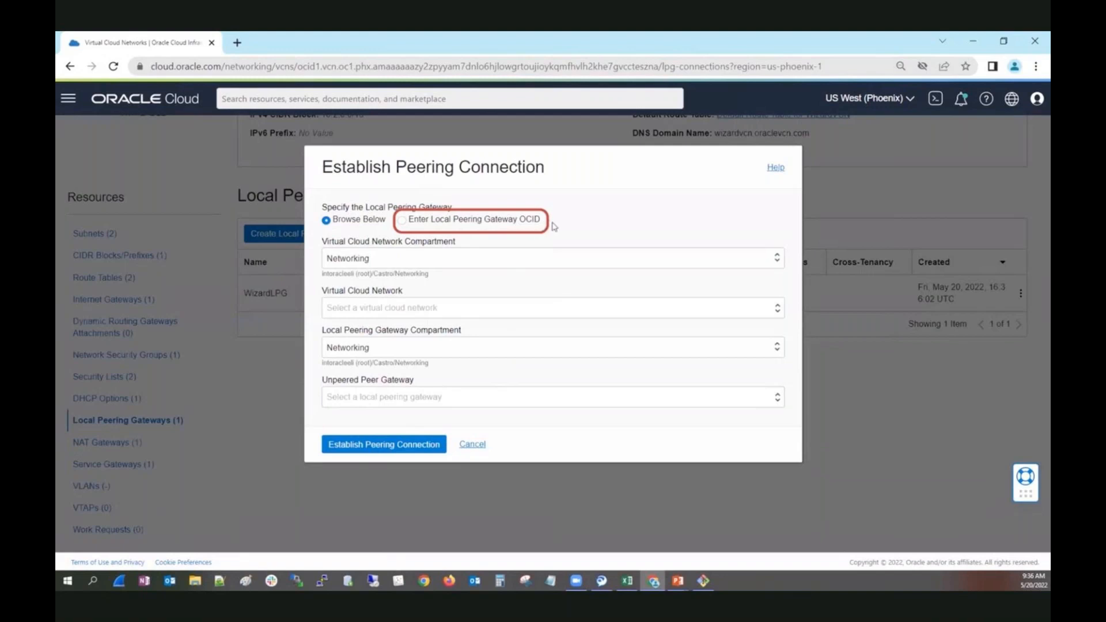
pyautogui.click(413, 312)
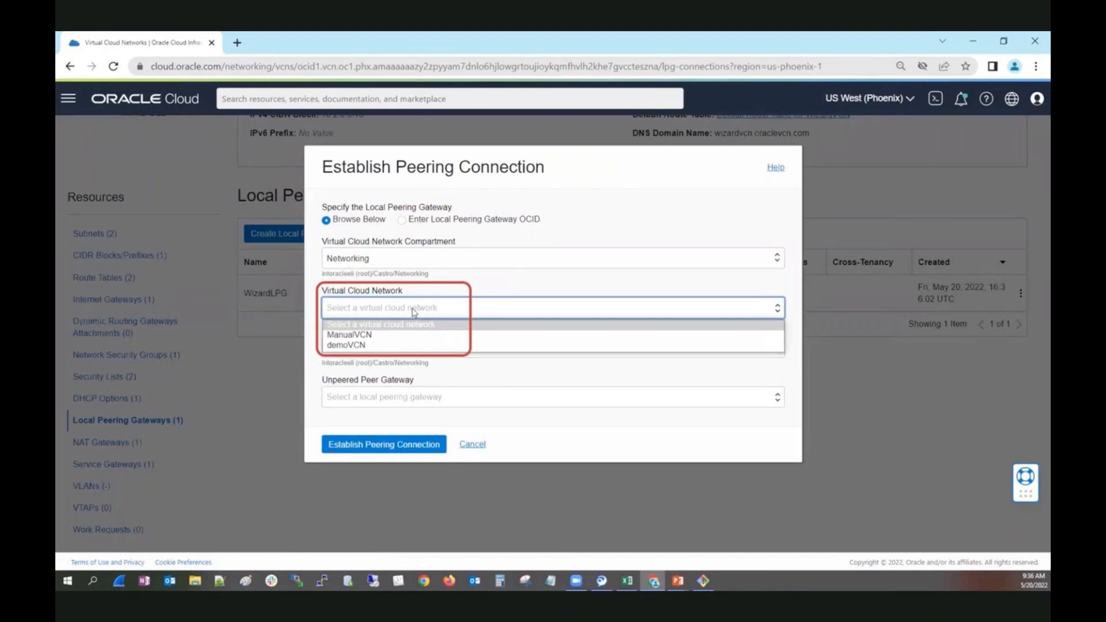
pyautogui.click(389, 336)
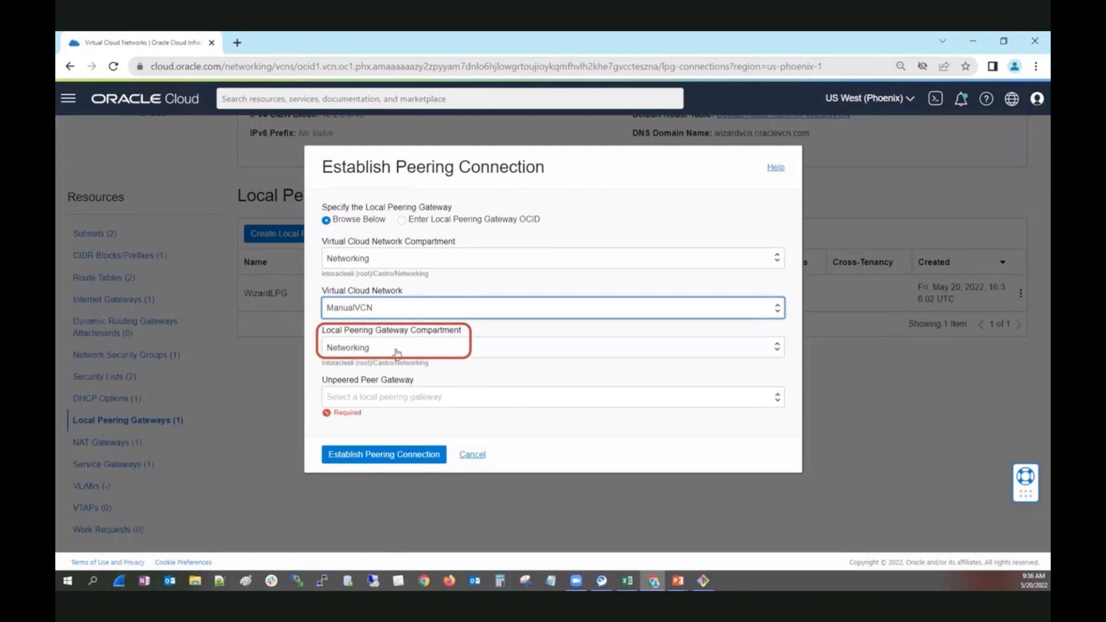
pyautogui.click(403, 398)
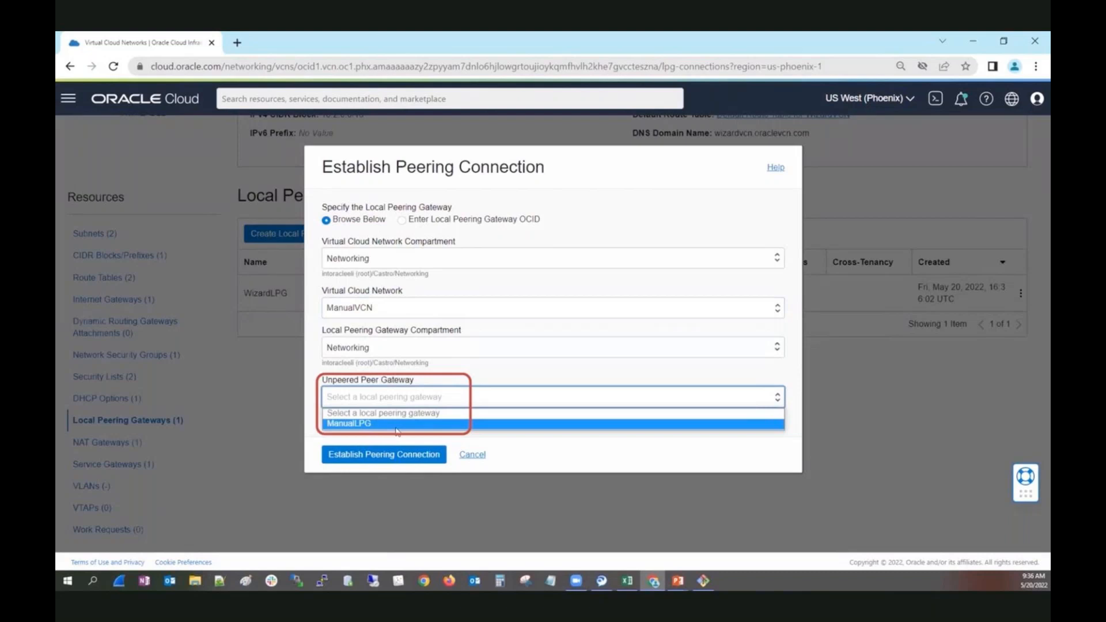
pyautogui.click(395, 425)
pyautogui.click(396, 447)
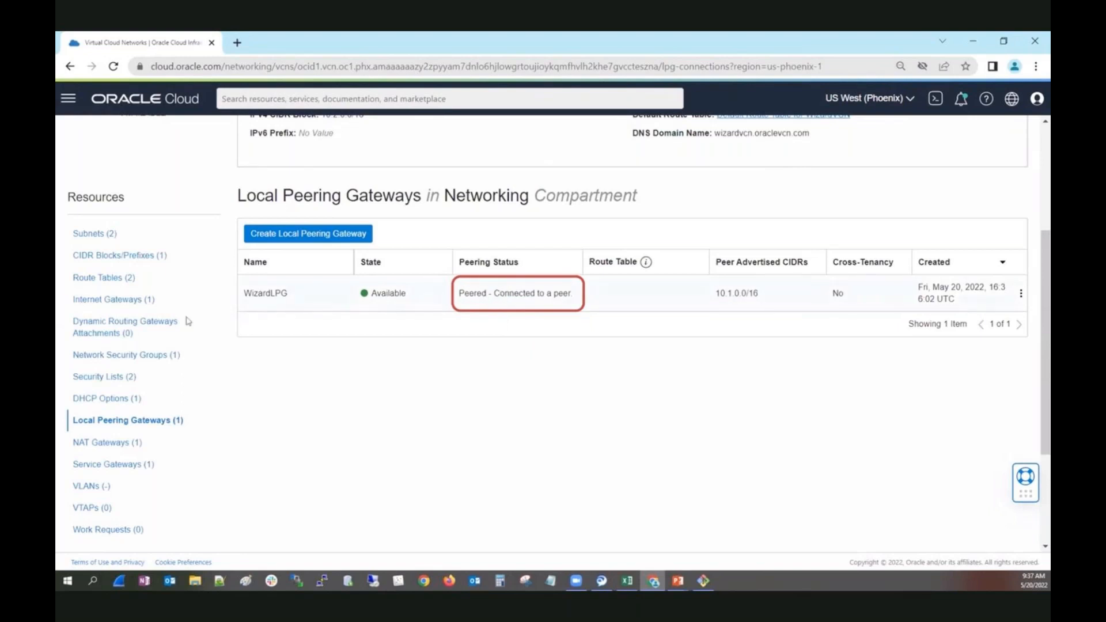
# Add a route rule to the Default Route Table for WizardVCN with target type Local Peering Gateway, destination CIDR 10.1.0.0/16 and target WizardLPG.
pyautogui.click(104, 277)
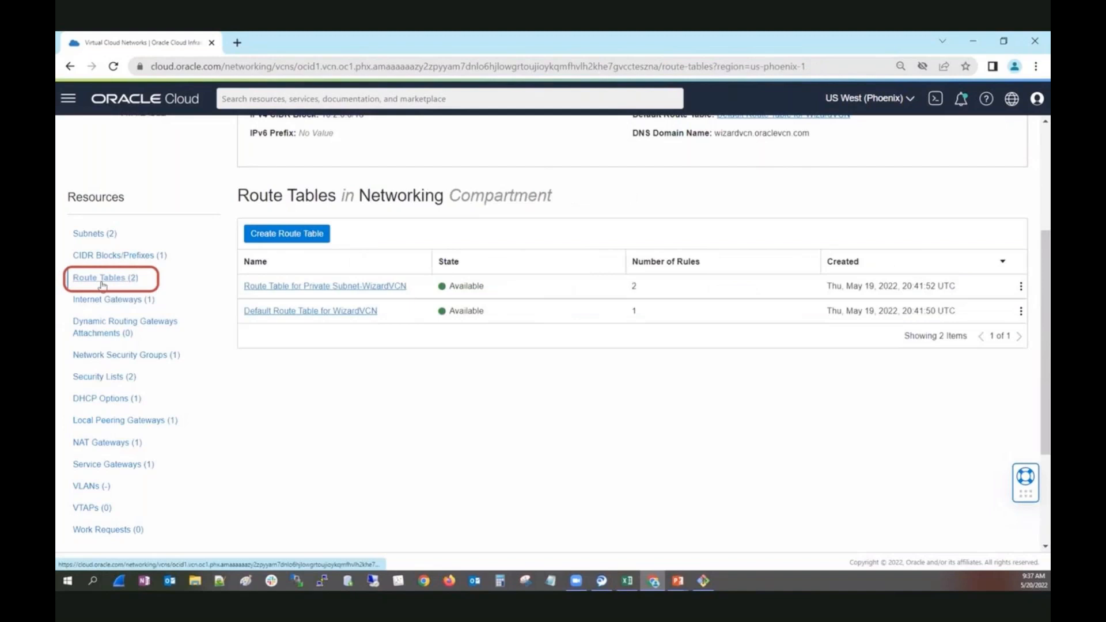
pyautogui.click(290, 318)
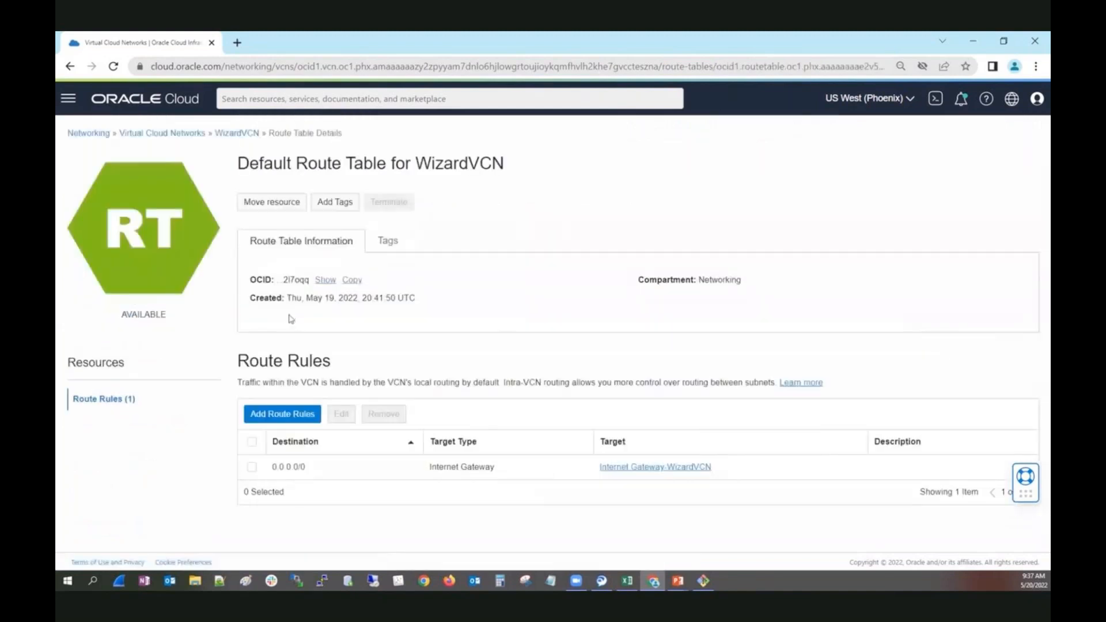
pyautogui.click(280, 413)
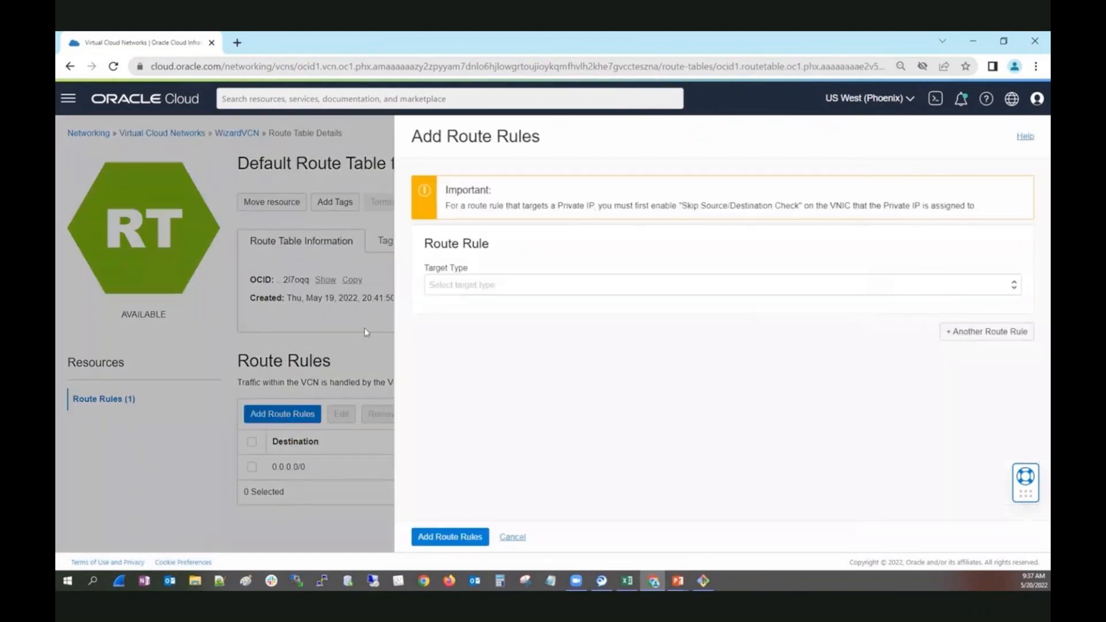
pyautogui.click(477, 289)
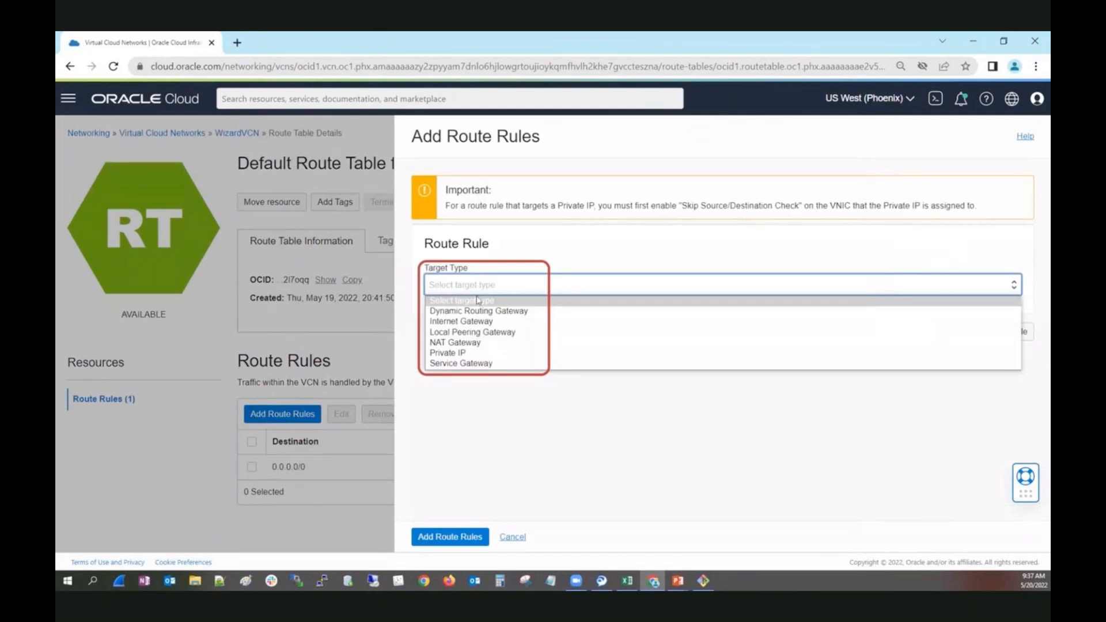
pyautogui.click(475, 336)
pyautogui.click(473, 322)
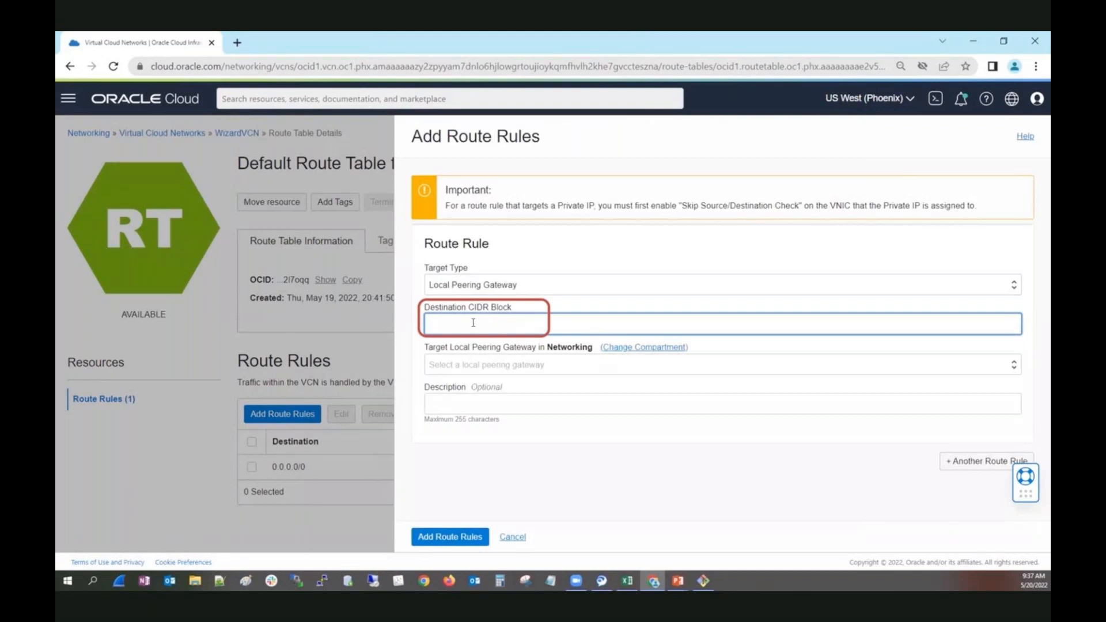
pyautogui.write('10.1.0.0/16')
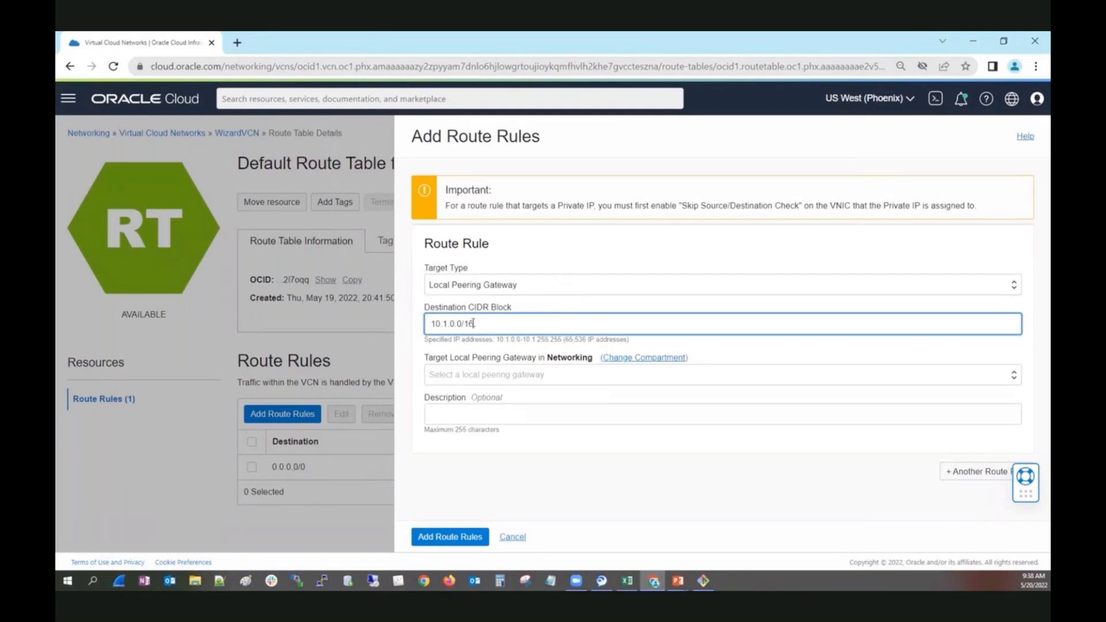
pyautogui.click(499, 380)
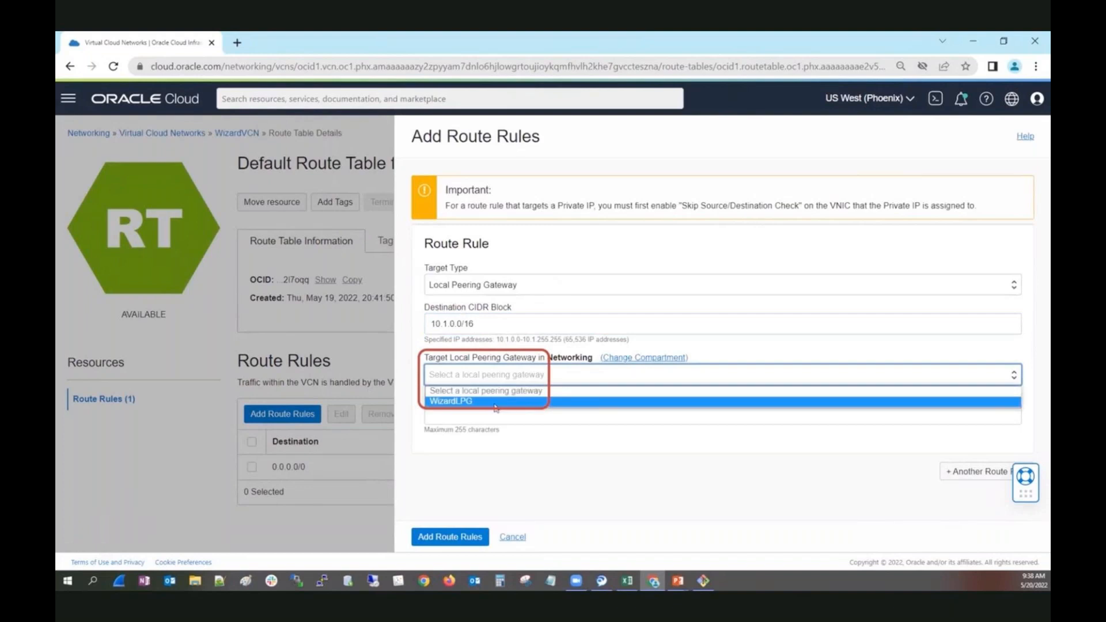
pyautogui.click(496, 401)
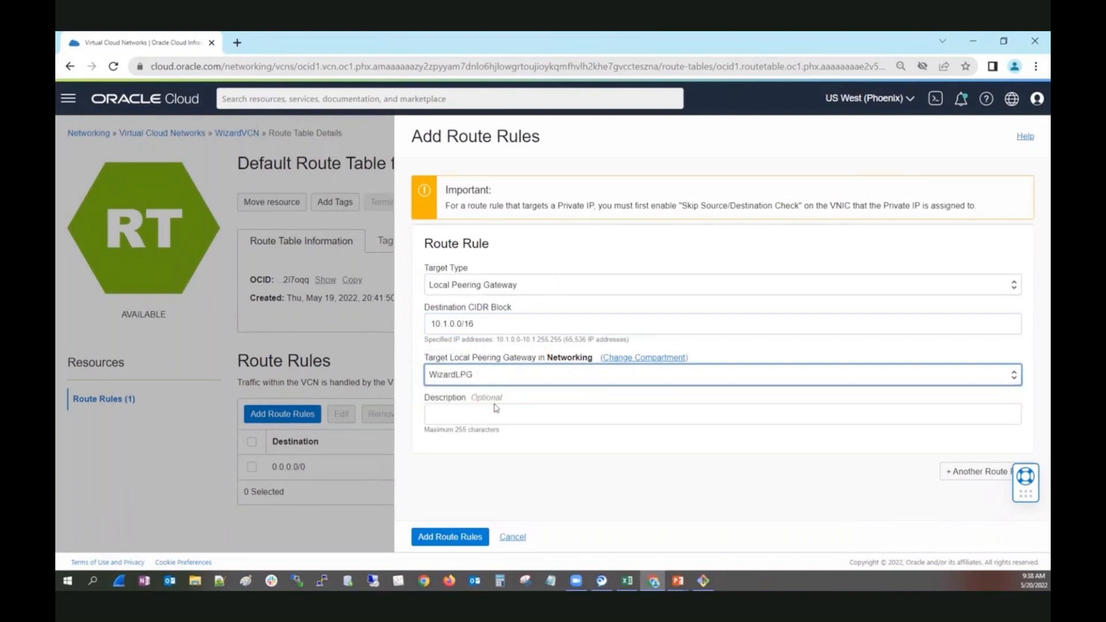
pyautogui.click(497, 412)
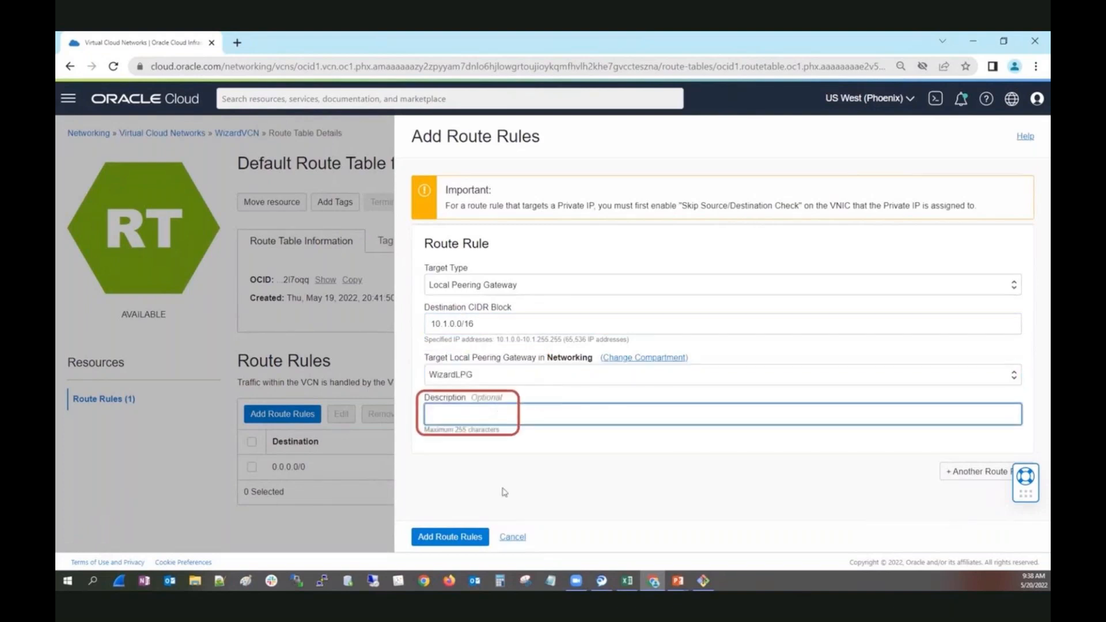
pyautogui.click(438, 536)
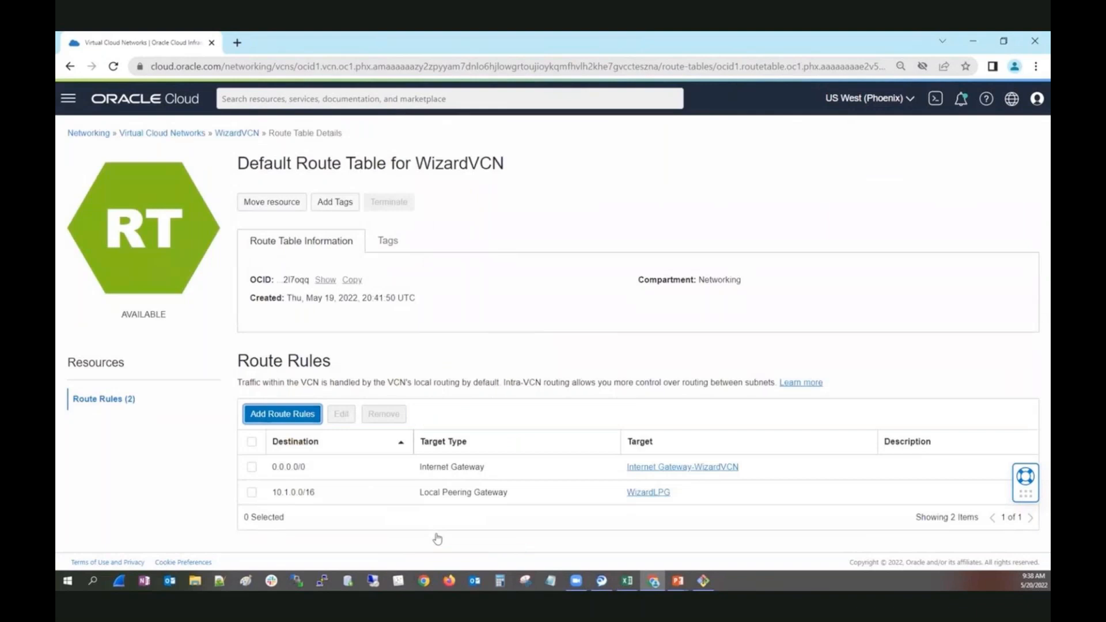
# Return to the virtual cloud networks list and open the Default Route Table for ManualVCN.
pyautogui.click(155, 137)
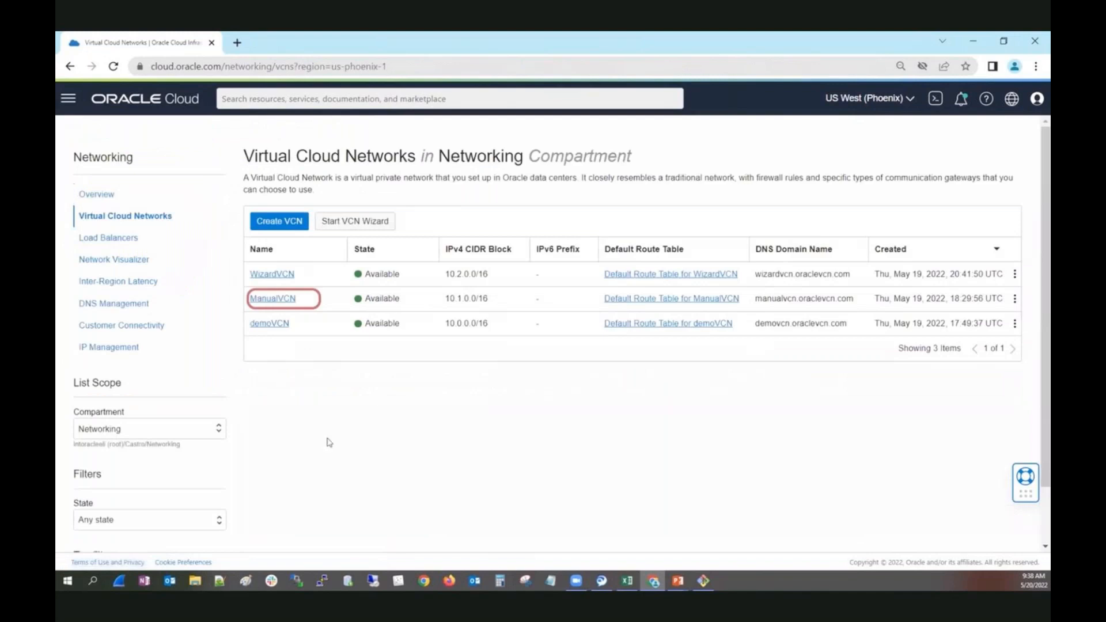
pyautogui.click(272, 298)
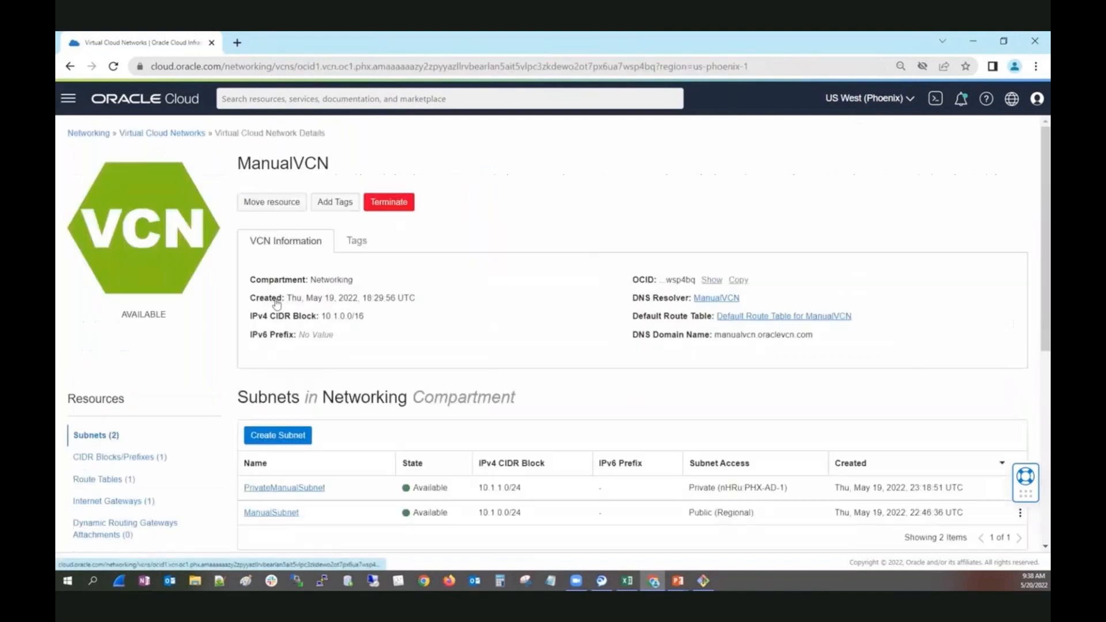
pyautogui.click(106, 481)
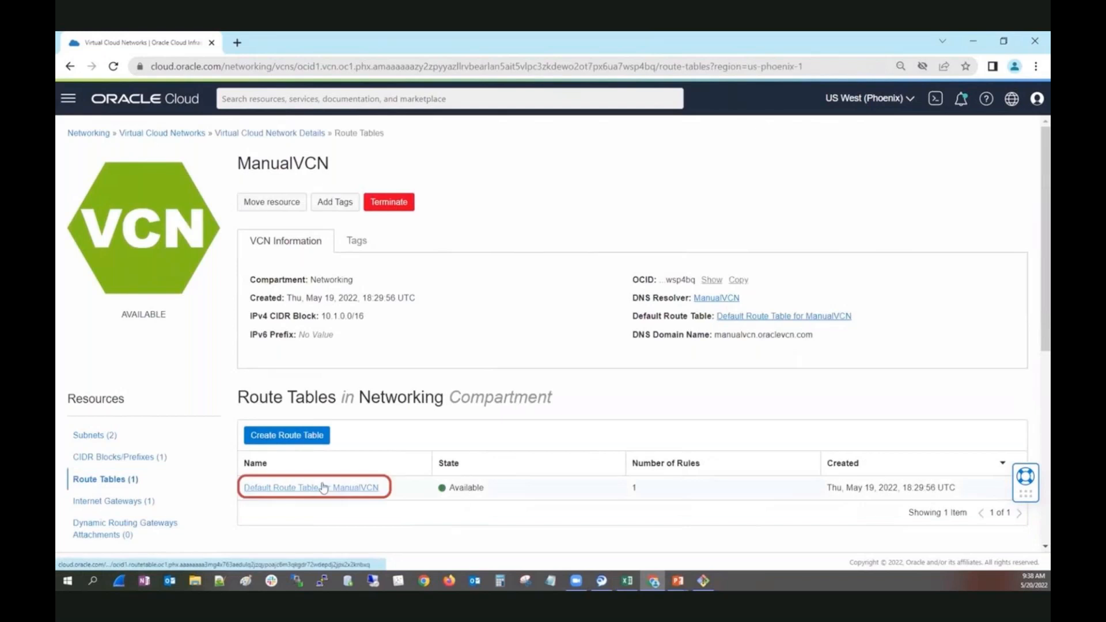
pyautogui.click(295, 437)
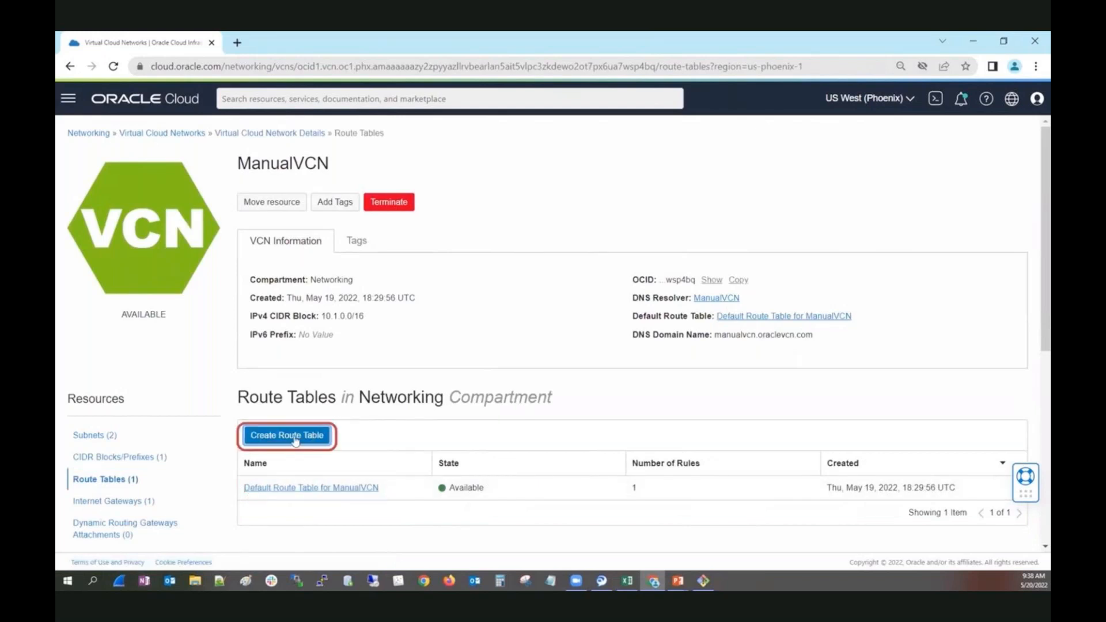
pyautogui.click(311, 488)
# Add a route rule to ManualVCN's default route table with target type Local Peering Gateway, destination CIDR 10.2.0.0/16 and target ManualLPG.
pyautogui.click(286, 423)
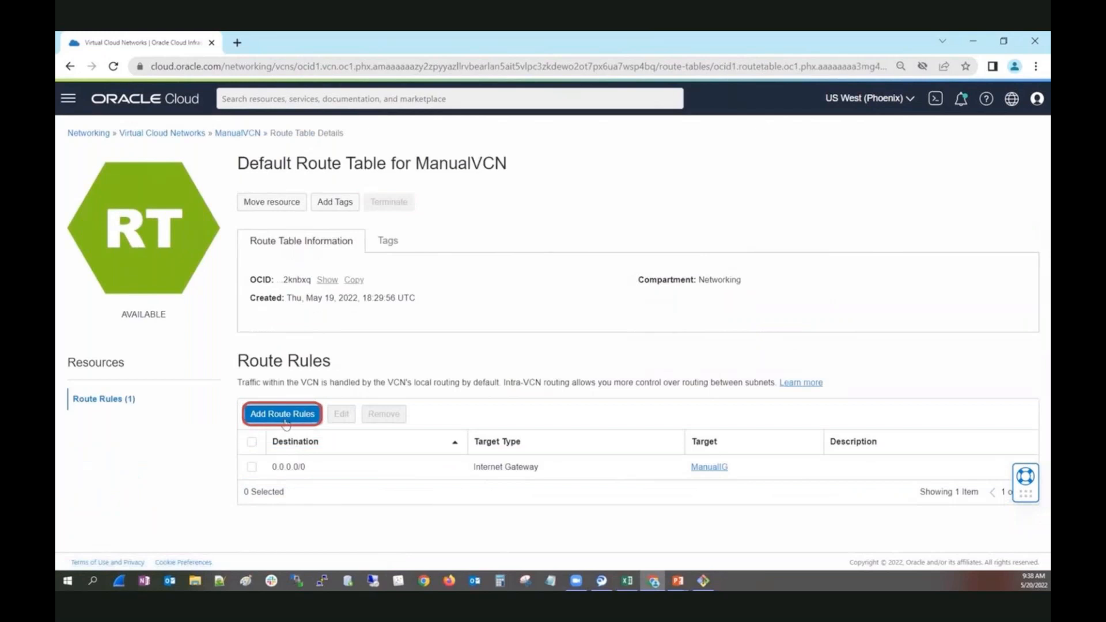
pyautogui.click(483, 284)
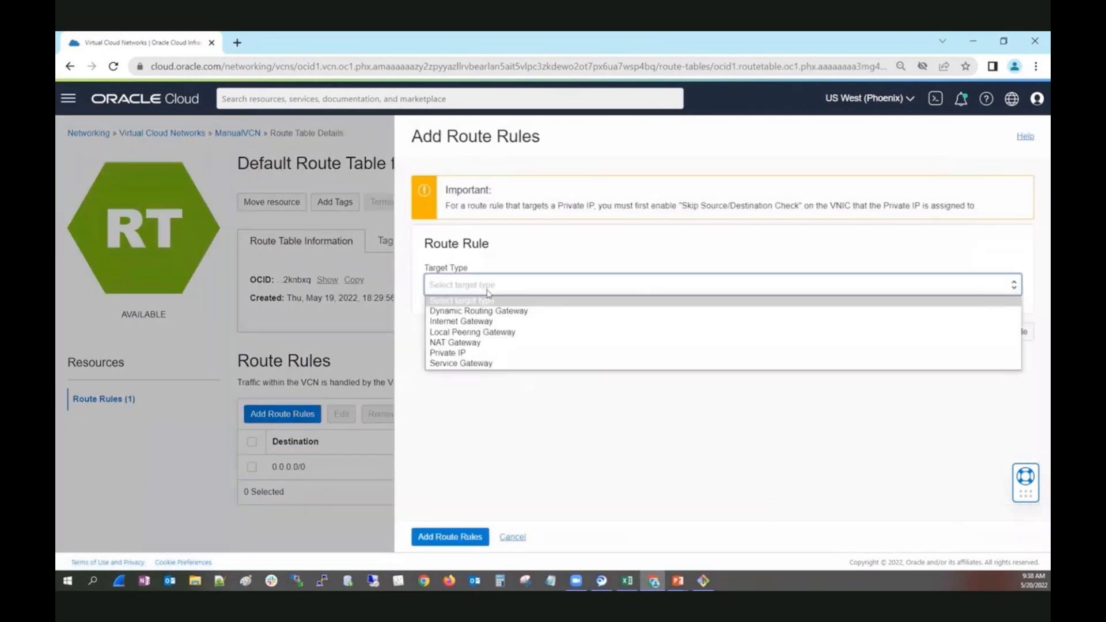
pyautogui.click(479, 334)
pyautogui.click(477, 330)
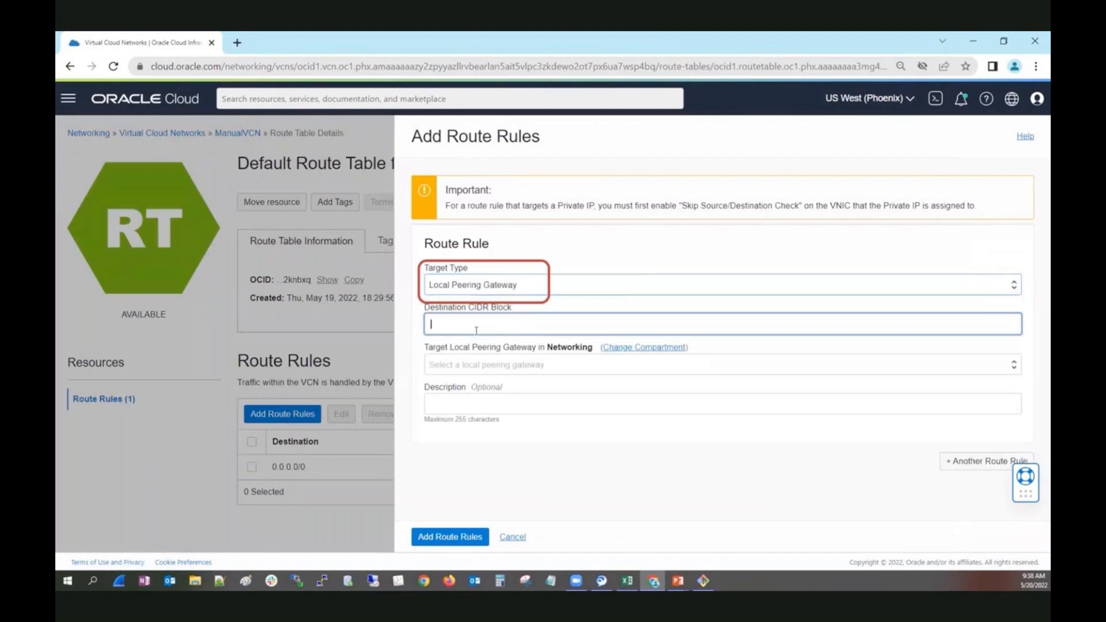
pyautogui.write('10')
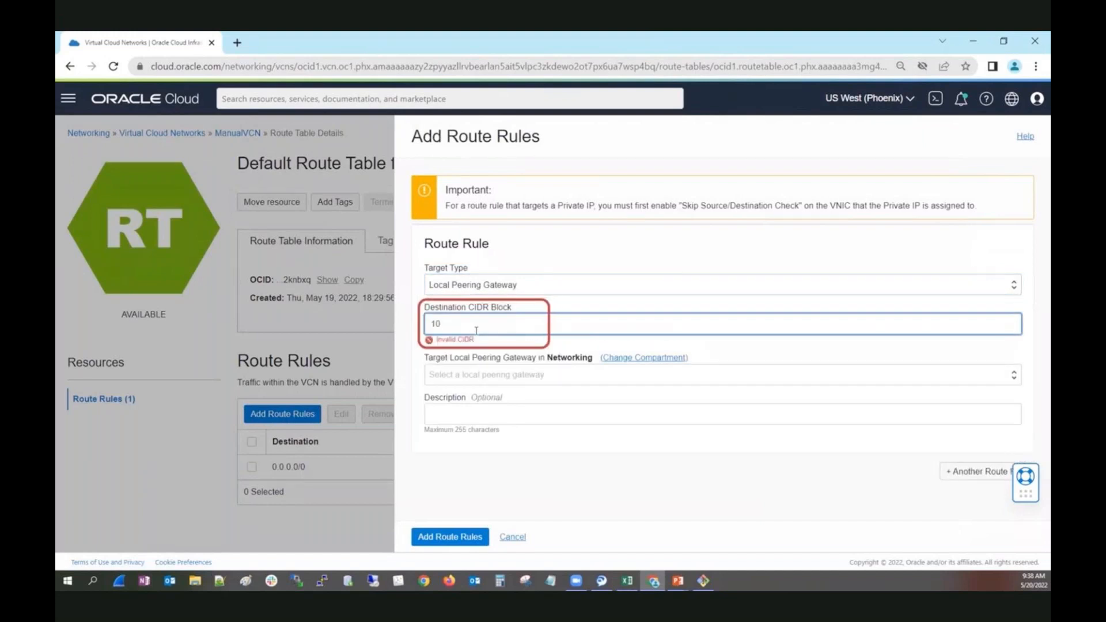
pyautogui.write('.2.0.0/16')
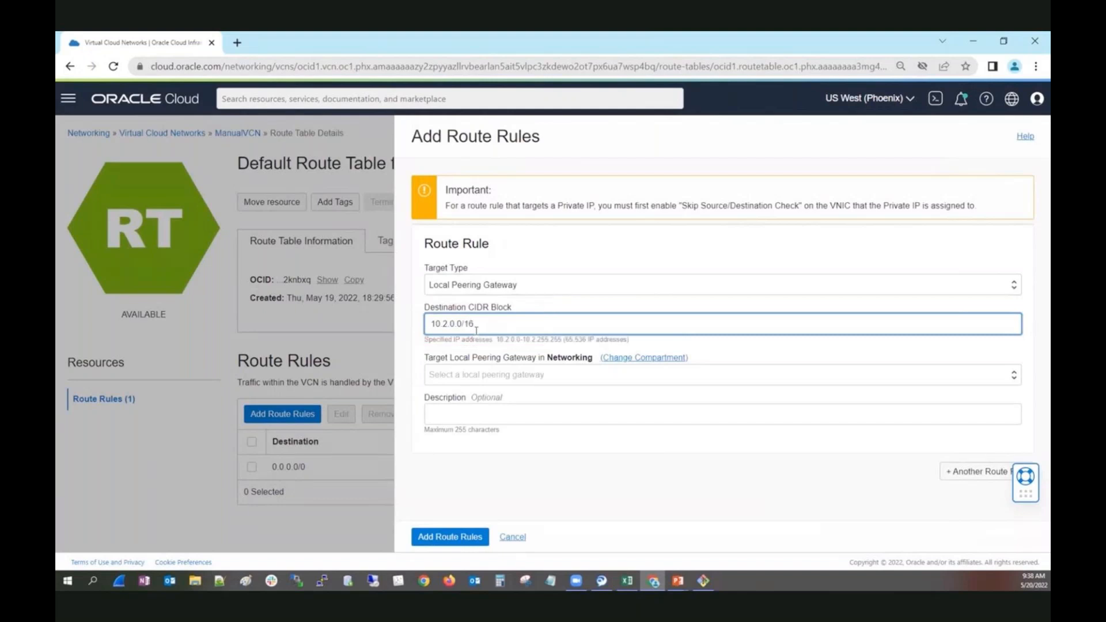
pyautogui.click(632, 375)
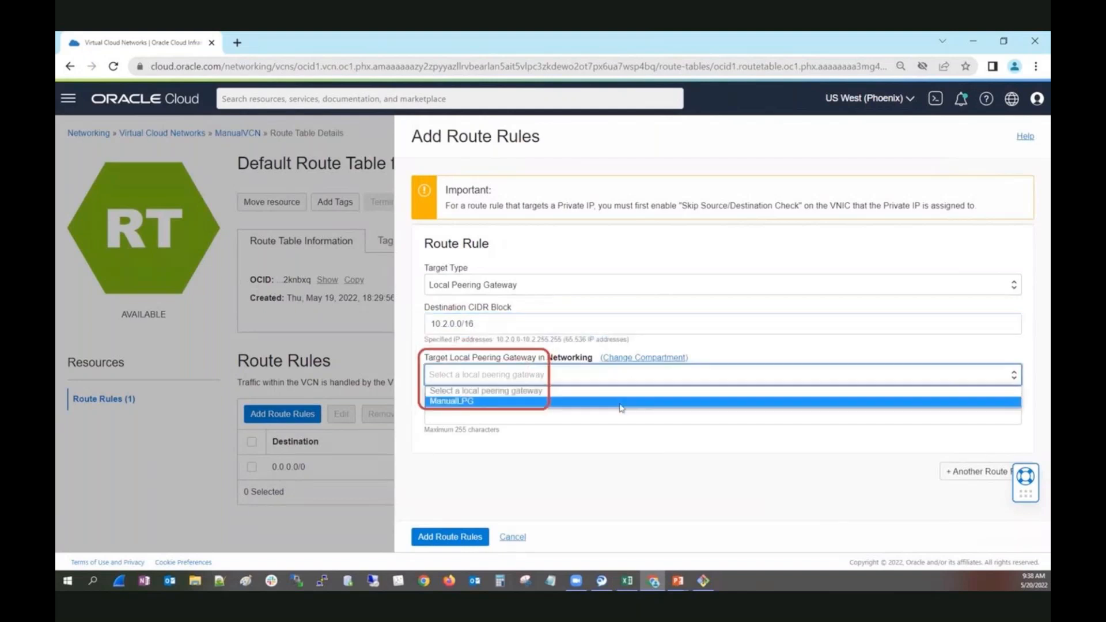
pyautogui.click(621, 403)
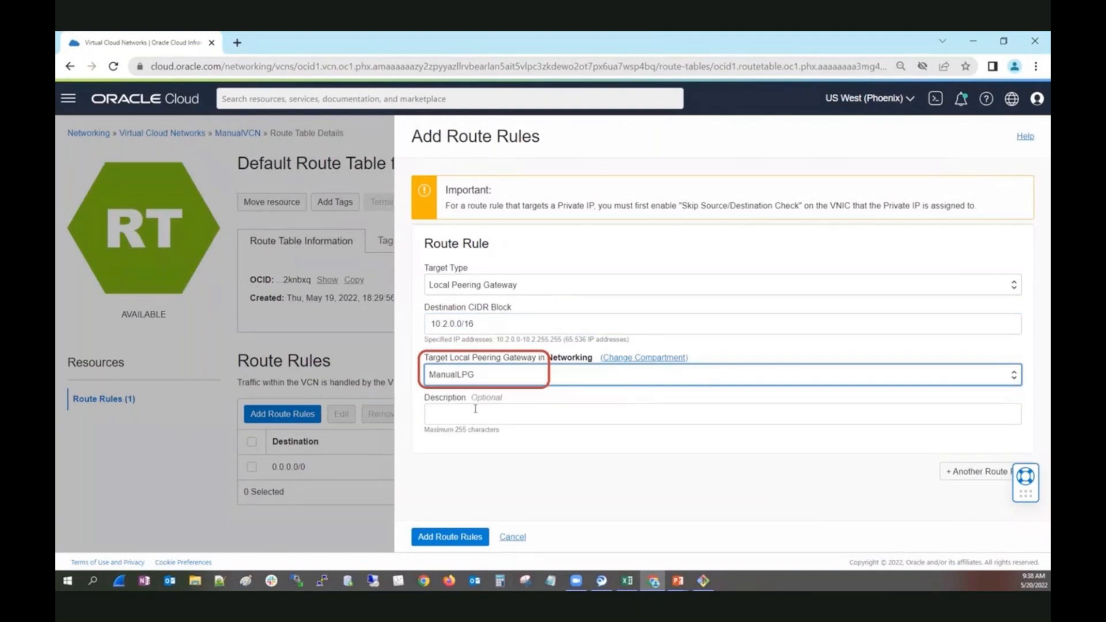
pyautogui.click(458, 536)
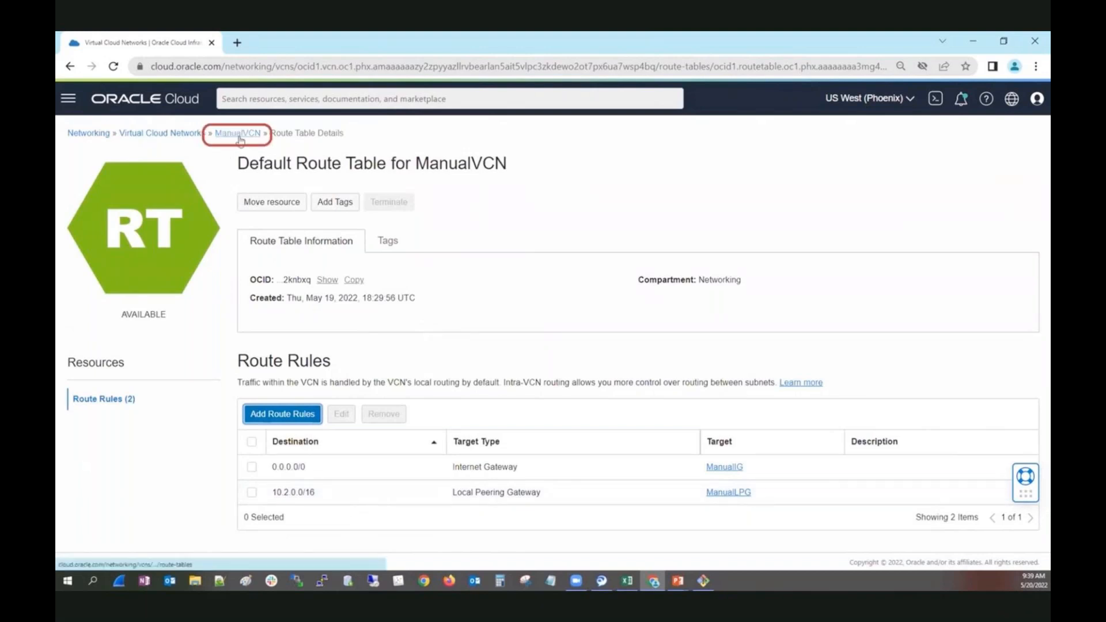
# Open the Compute instances list and copy the public IP address of ManualVM1.
pyautogui.click(69, 101)
pyautogui.click(103, 198)
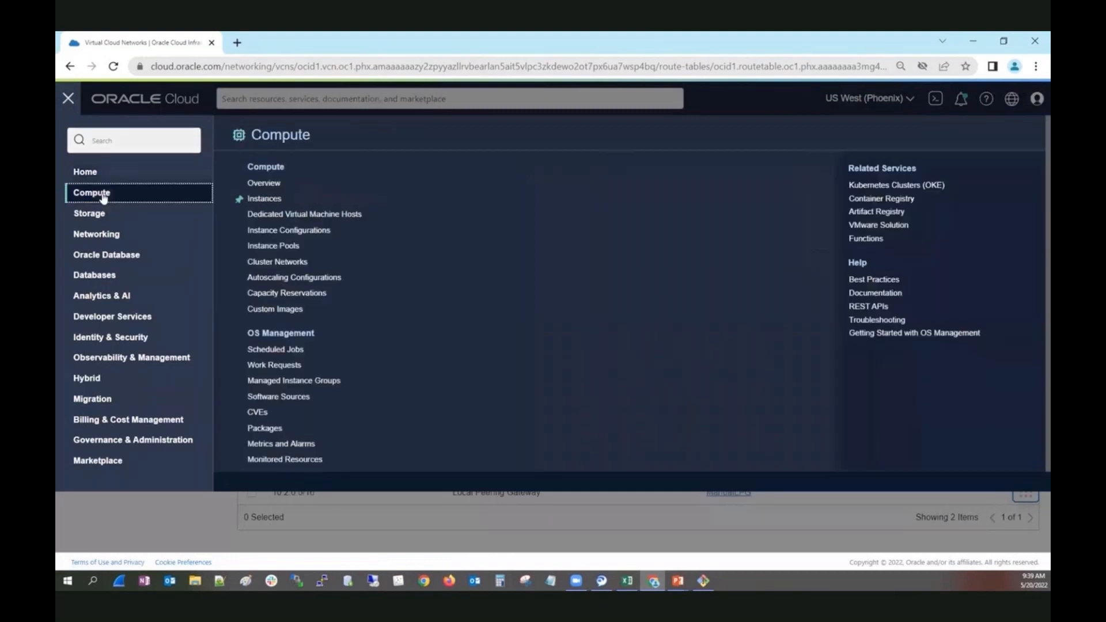
pyautogui.click(262, 198)
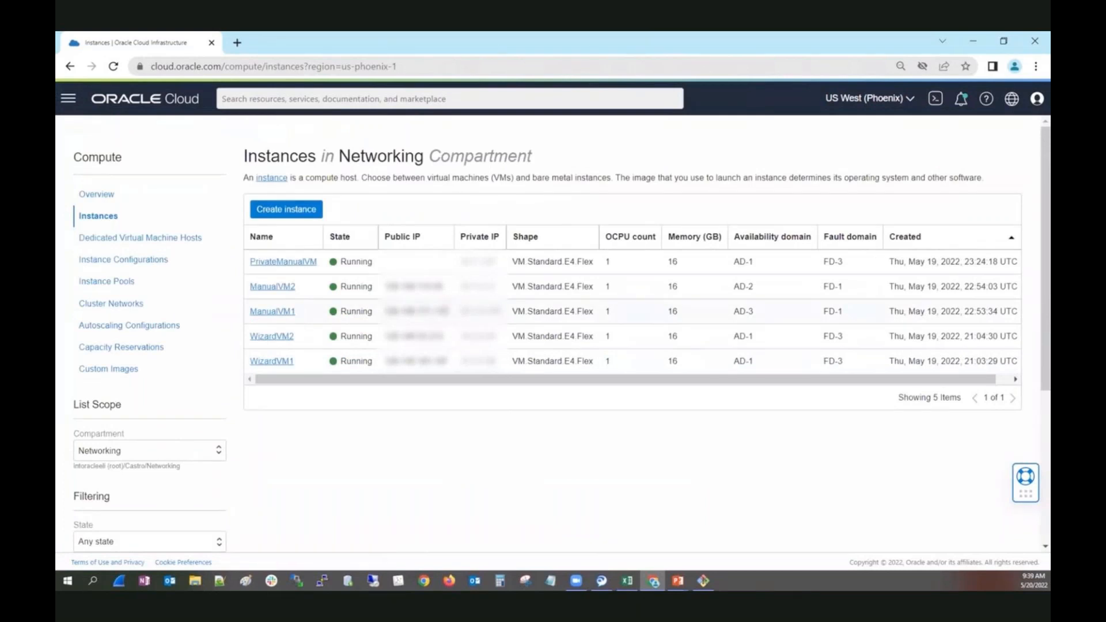
pyautogui.moveTo(449, 311); pyautogui.dragTo(385, 310)
pyautogui.rightClick(409, 312)
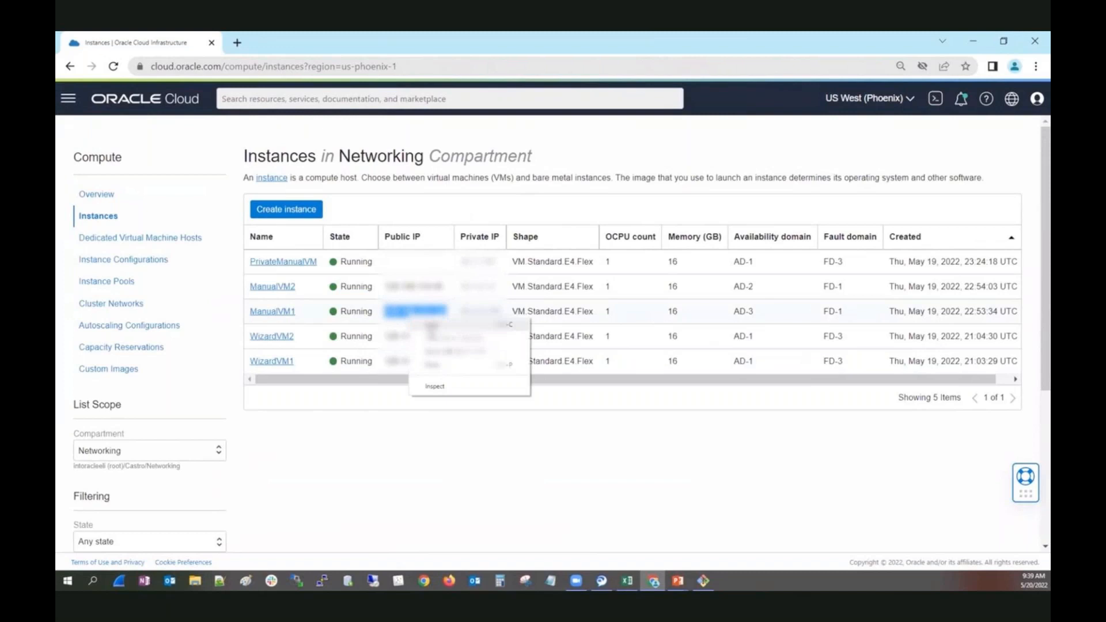
pyautogui.click(437, 326)
# Switch to the MINGW64 terminal and connect to ManualVM1's public IP over SSH as opc with the key /c/Networking/team.
pyautogui.click(703, 580)
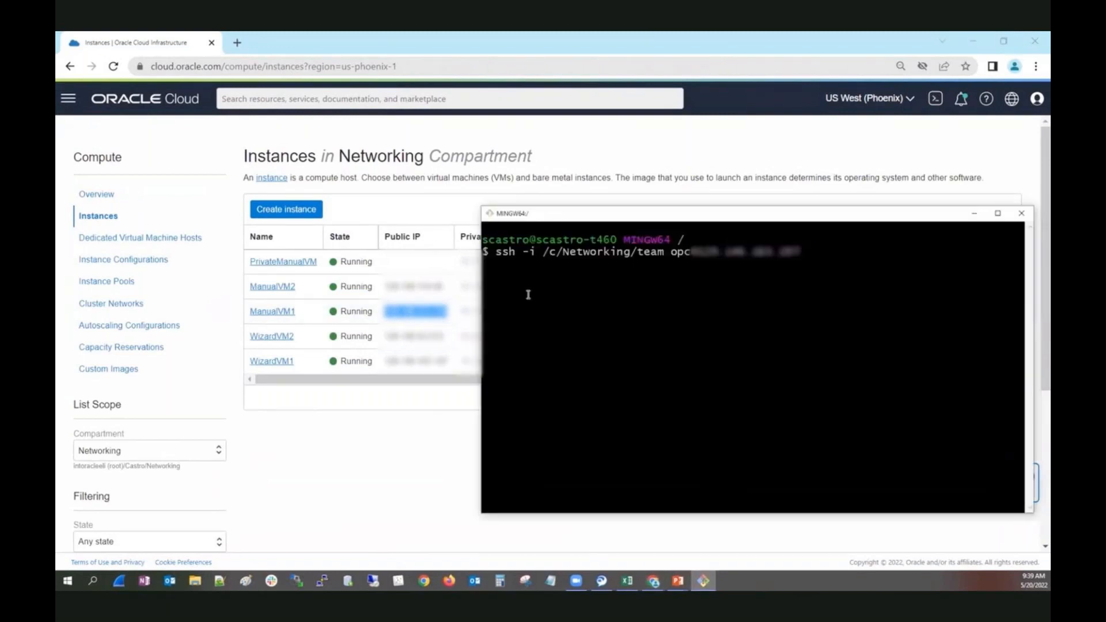
pyautogui.press('BackSpace')
pyautogui.press('BackSpace')
pyautogui.press('BackSpace')
pyautogui.press('BackSpace')
pyautogui.press('BackSpace')
pyautogui.press('BackSpace')
pyautogui.press('BackSpace')
pyautogui.press('BackSpace')
pyautogui.write('.1')
pyautogui.press('BackSpace')
pyautogui.write('171.110')
pyautogui.press('Return')
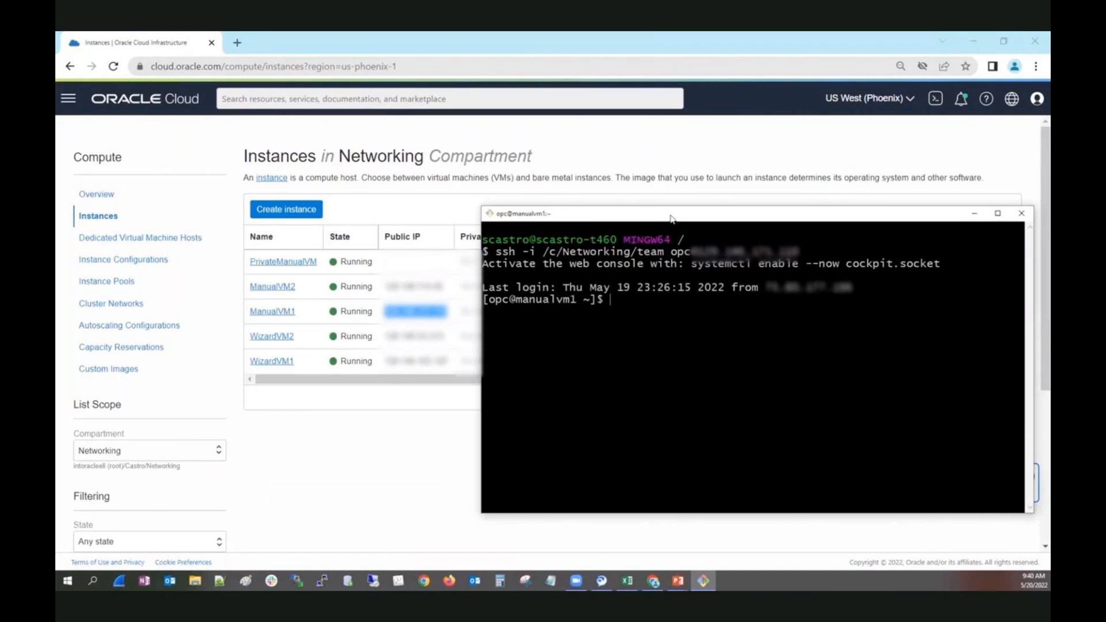
# Move the terminal clear of the instances' private IPs and ping the WizardVCN instance's private IP address from ManualVM1.
pyautogui.moveTo(670, 217); pyautogui.dragTo(700, 208)
pyautogui.write('ping')
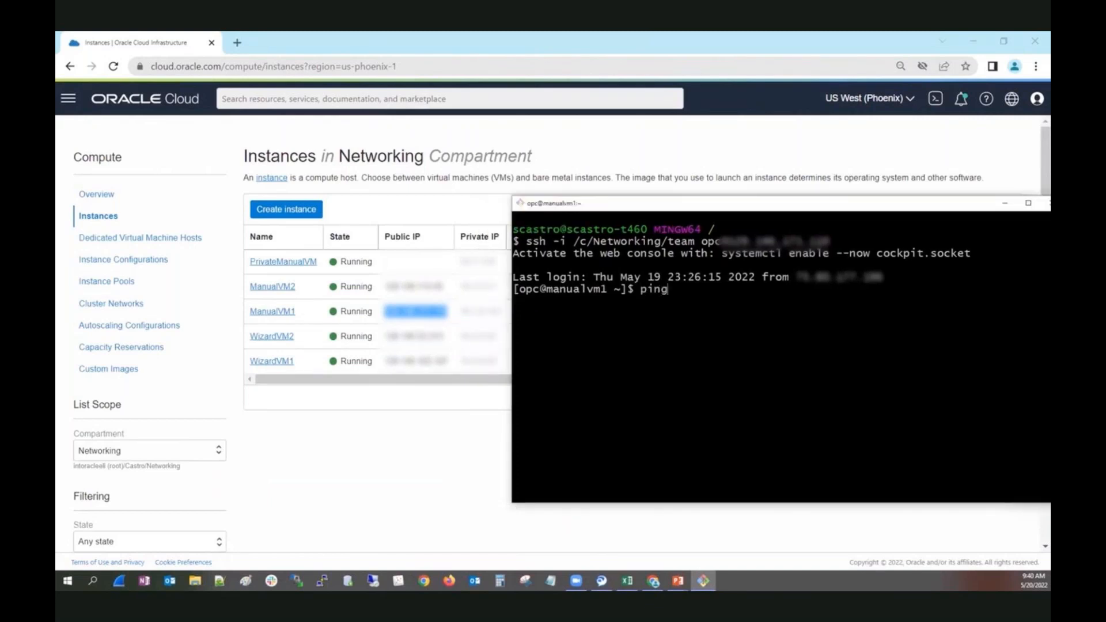
pyautogui.write(' 10.0.0.')
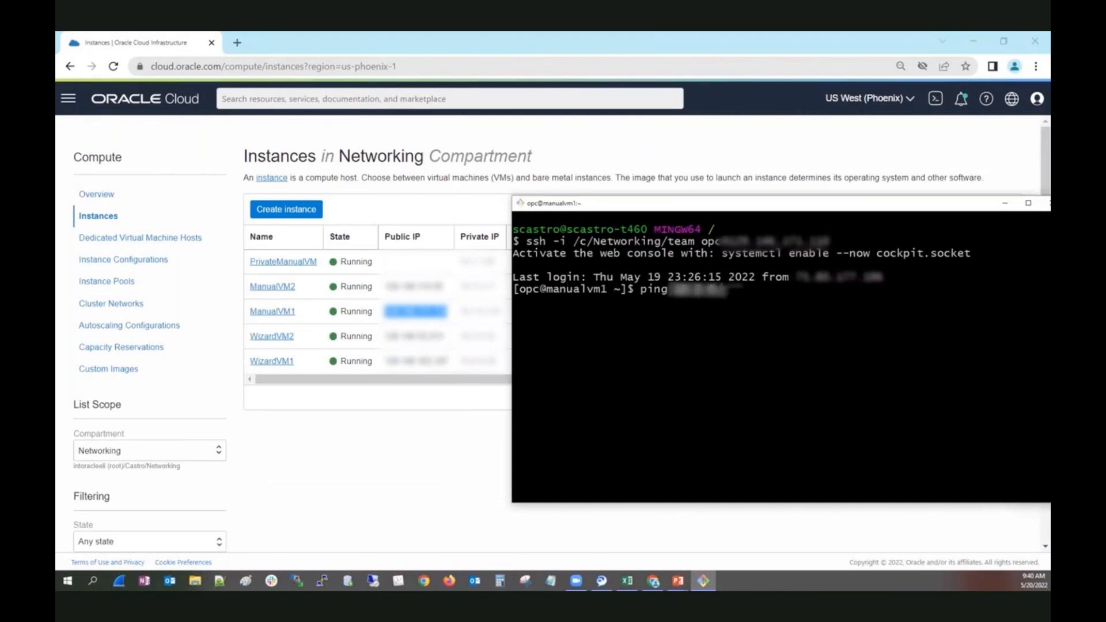
pyautogui.write('30')
pyautogui.press('Return')
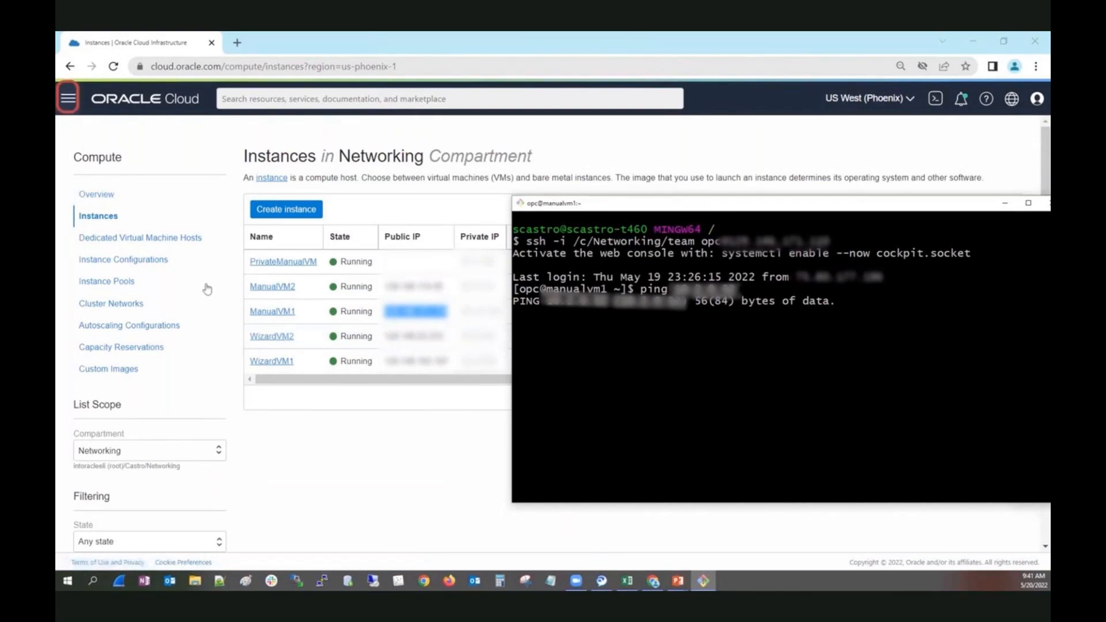
# From WizardVM2's details, open WizardVCN and show the ingress rules of the Default Security List for WizardVCN.
pyautogui.click(261, 337)
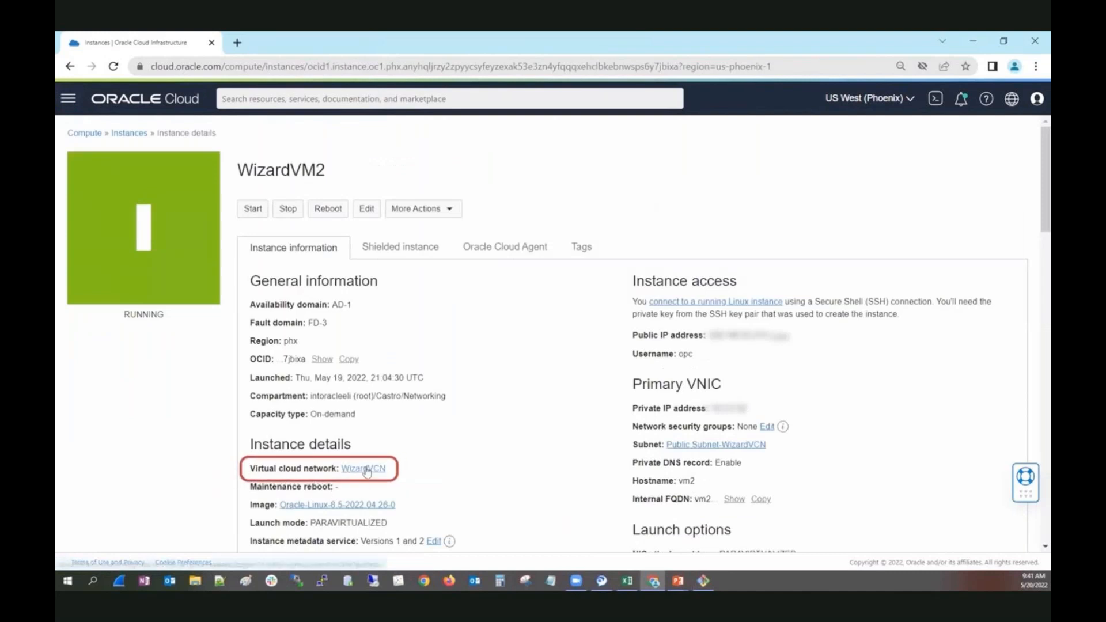
pyautogui.click(366, 468)
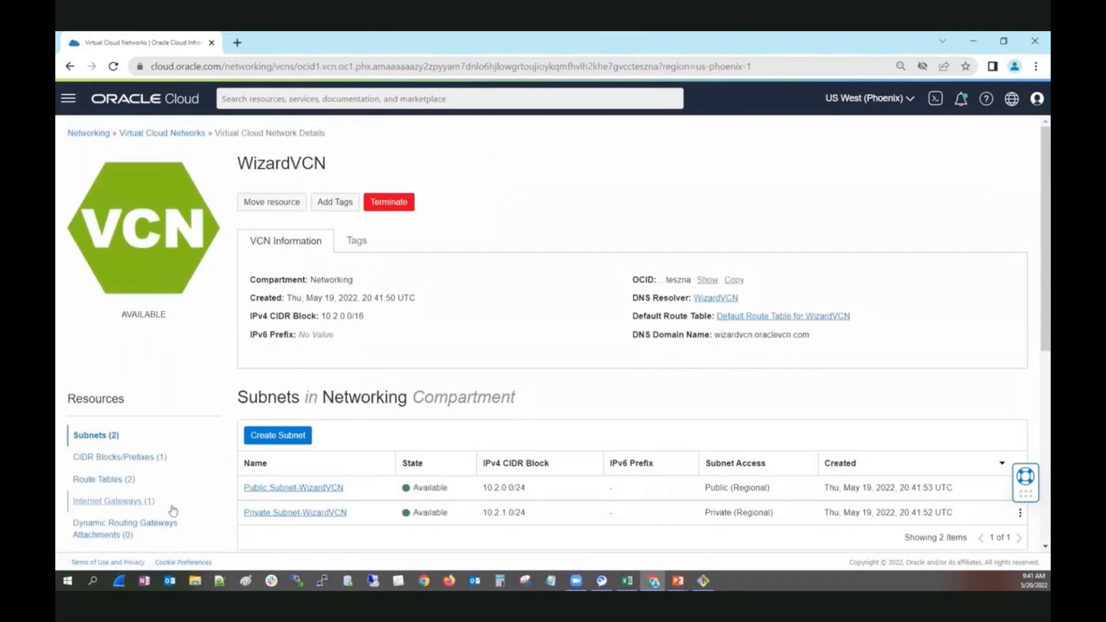
pyautogui.scroll(-1, 173, 509)
pyautogui.scroll(-1, 173, 509)
pyautogui.click(113, 450)
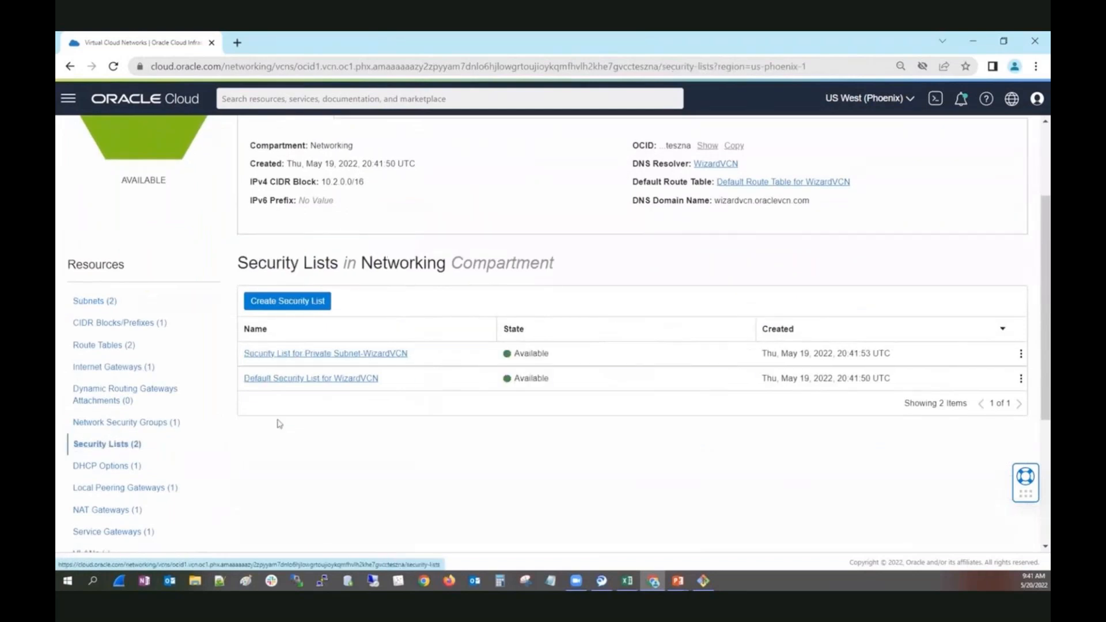
pyautogui.click(299, 380)
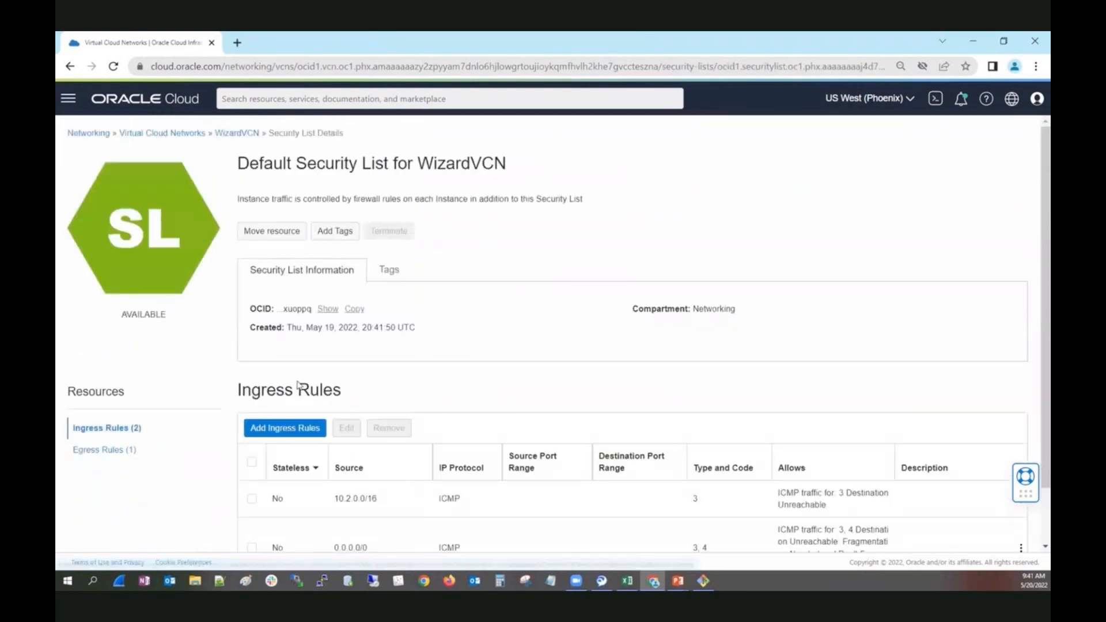
pyautogui.scroll(-1, 519, 424)
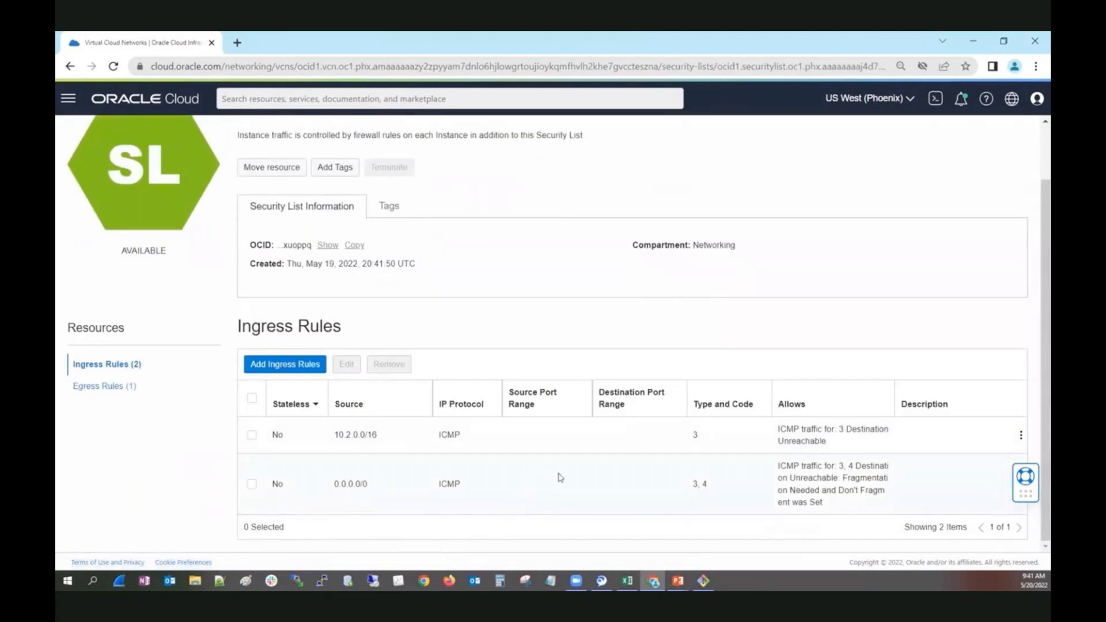
# Add an ingress rule to WizardVCN's default security list with source CIDR 10.0.0.0/8, IP protocol ICMP and type 8.
pyautogui.click(311, 368)
pyautogui.click(489, 305)
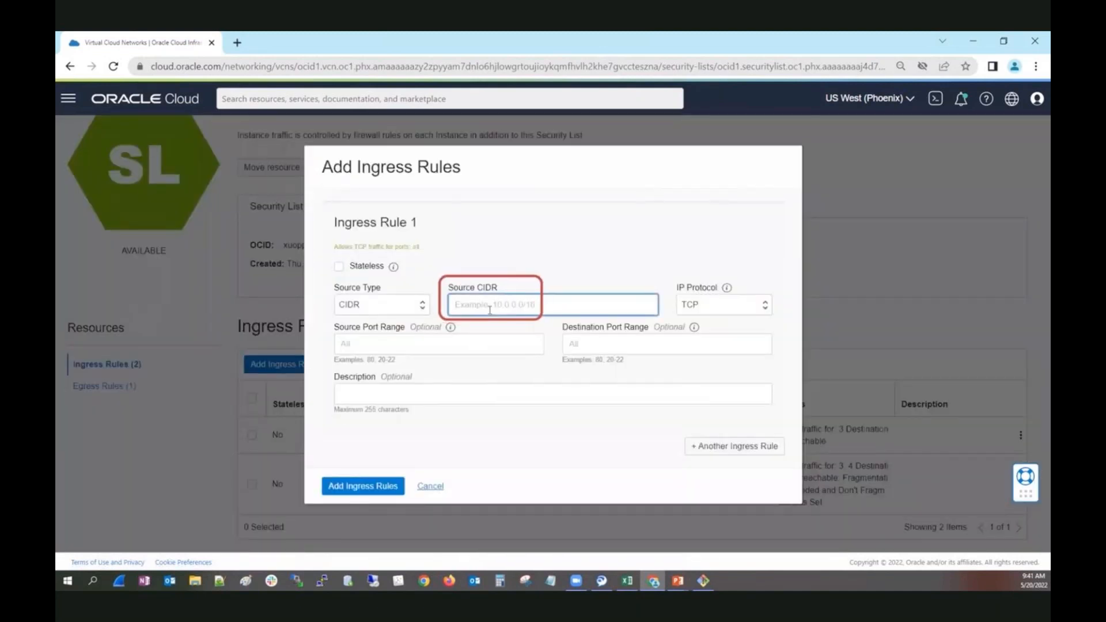
pyautogui.write('10')
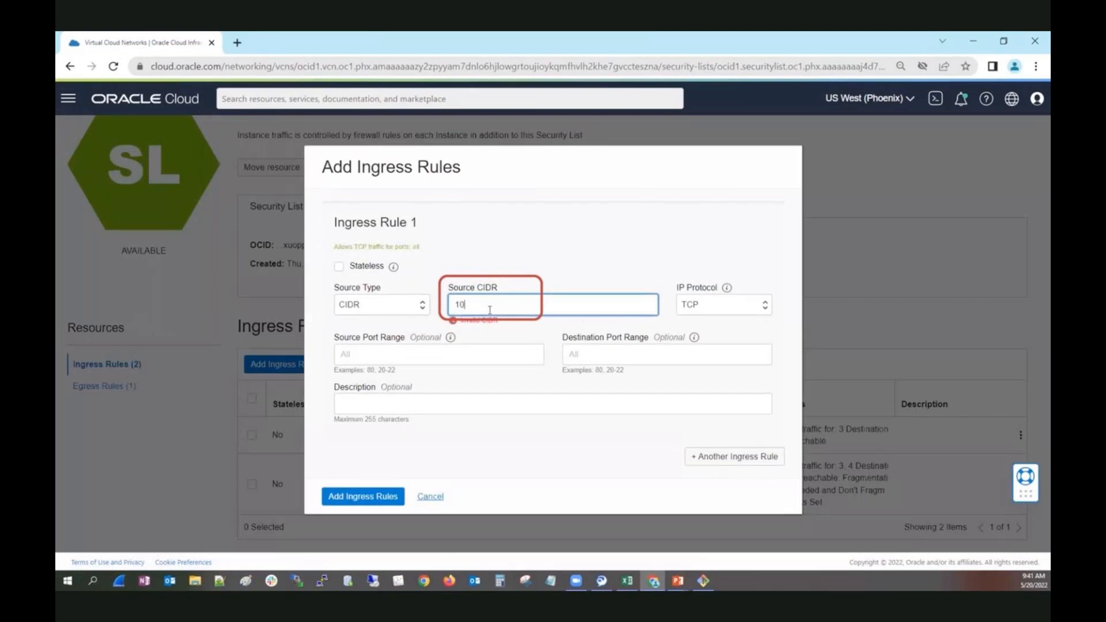
pyautogui.write('.0.0.0/8')
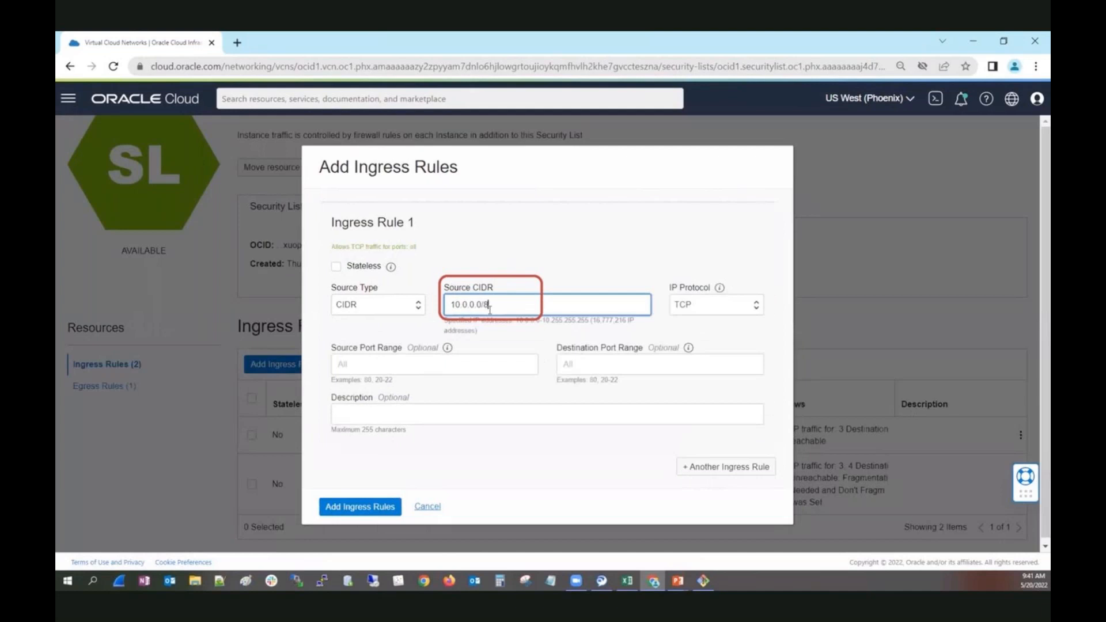
pyautogui.click(705, 310)
pyautogui.click(701, 342)
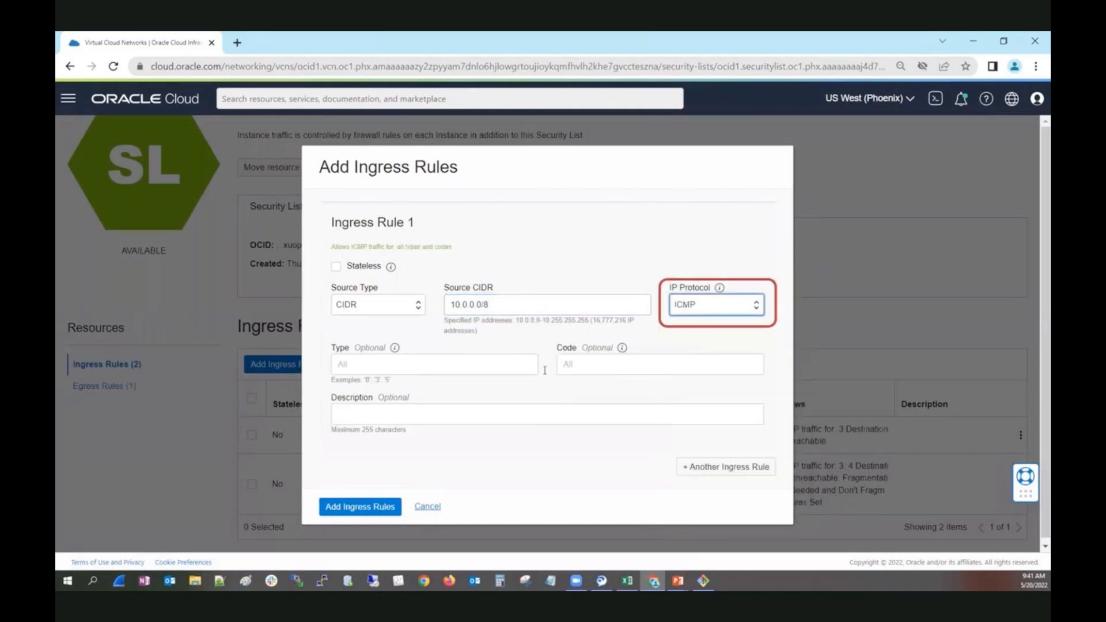
pyautogui.click(443, 368)
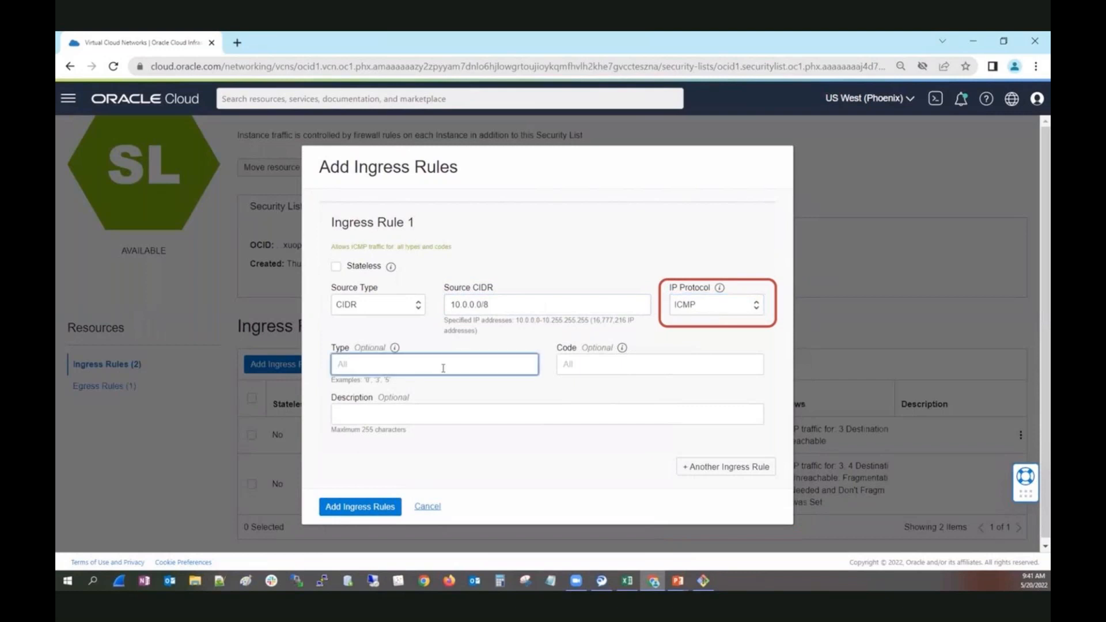
pyautogui.write('4')
pyautogui.press('BackSpace')
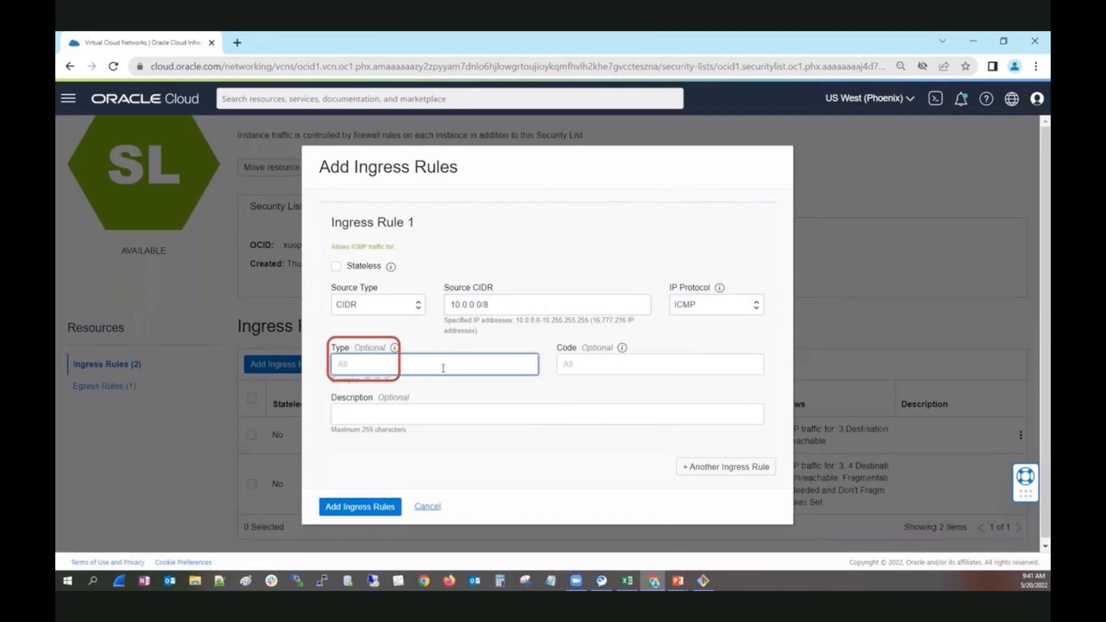
pyautogui.write('8')
pyautogui.click(369, 508)
pyautogui.click(370, 510)
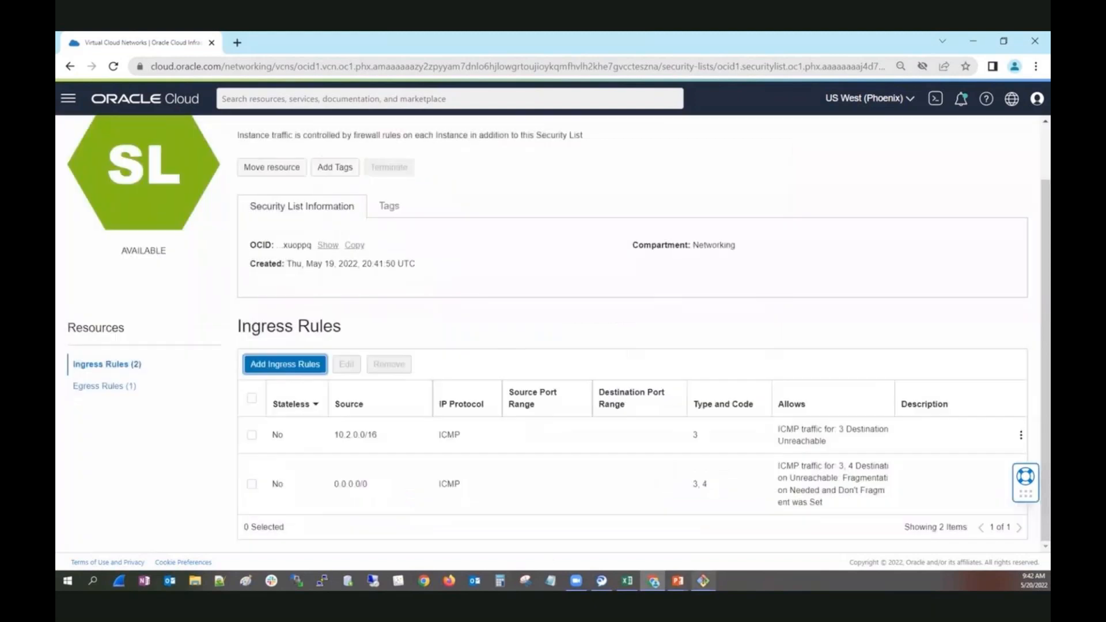
# Switch to the terminal and check the ping running from ManualVM1.
pyautogui.hotkey('alt', 'Tab')
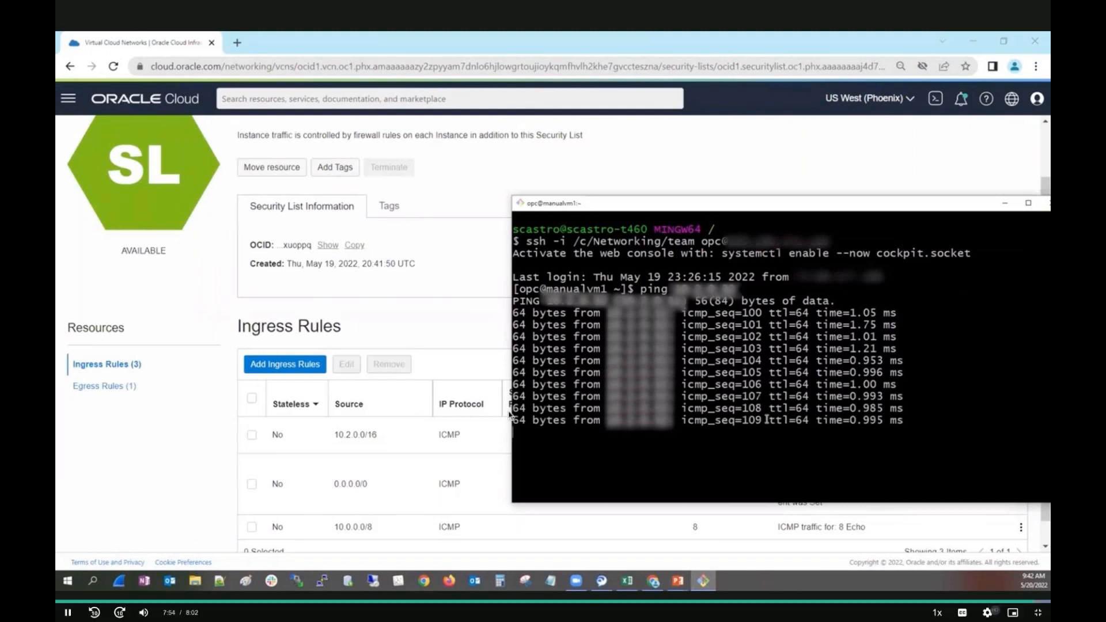
# Exit full-screen playback of the Local Peering Gateway demo video in Oracle MyLearn.
pyautogui.doubleClick(476, 400)
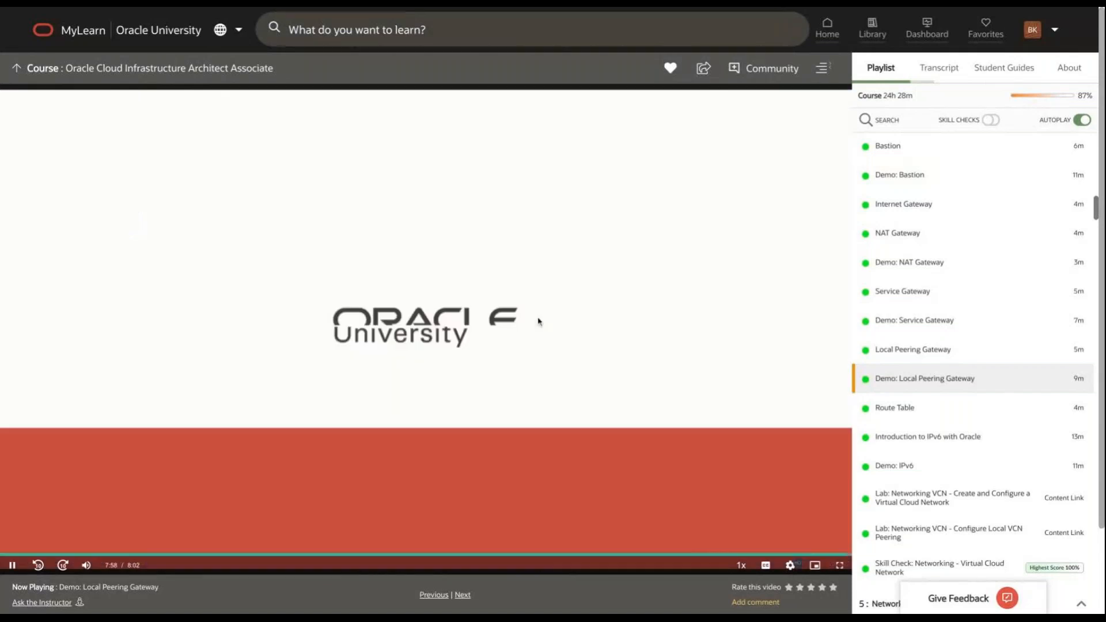
pyautogui.click(541, 318)
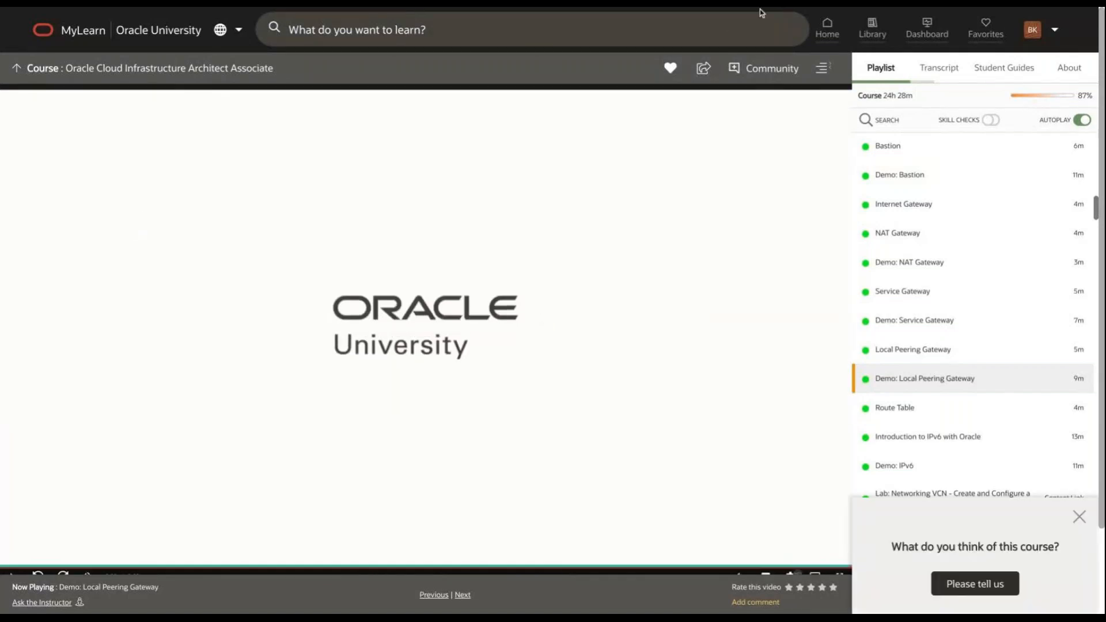